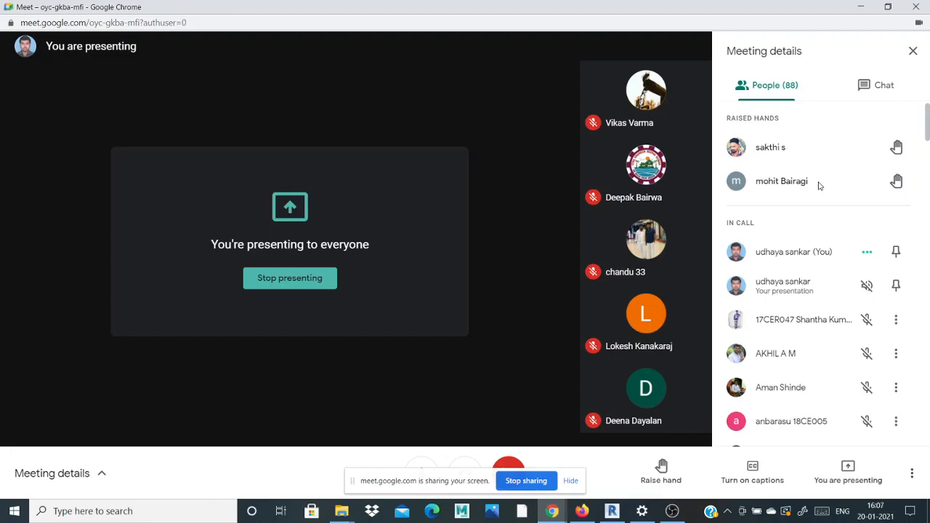
- Look through the meeting's participant list and switch to Revit
{"action": "scroll", "coordinate": [833, 297], "scroll_direction": "down", "scroll_amount": 3}
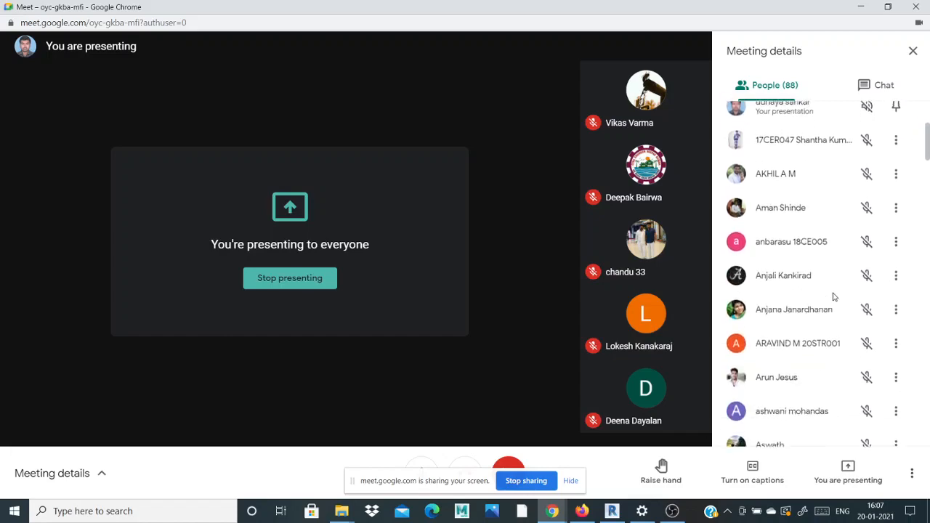
{"action": "scroll", "coordinate": [833, 296], "scroll_direction": "up", "scroll_amount": 3}
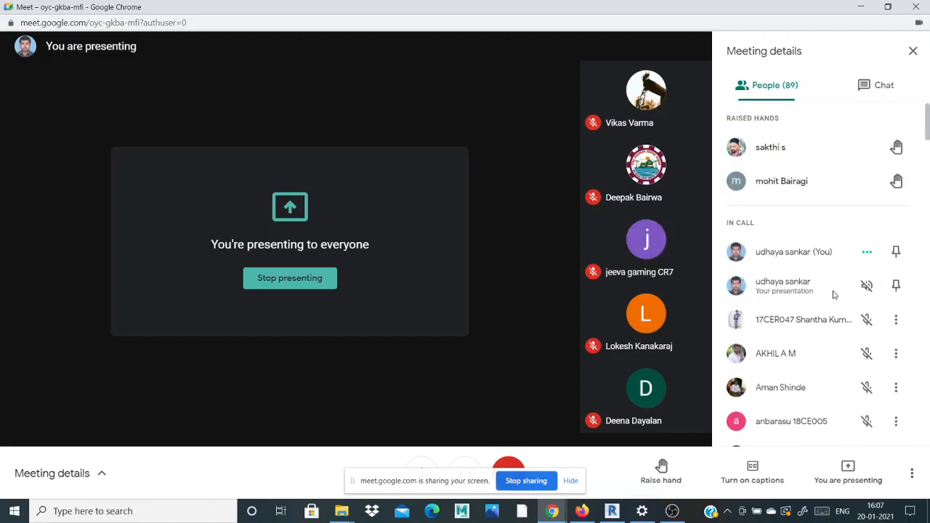
{"action": "left_click", "coordinate": [858, 7]}
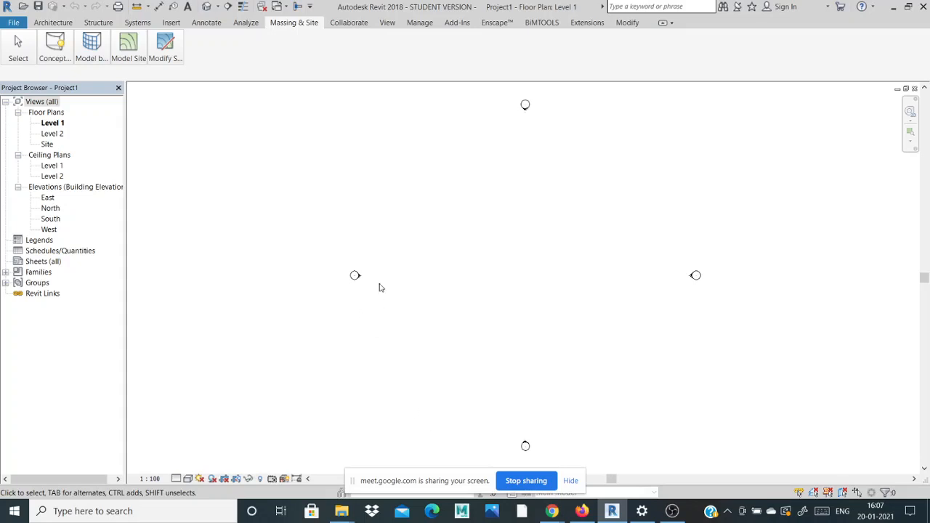
- Open the project units settings
{"action": "left_click", "coordinate": [420, 22]}
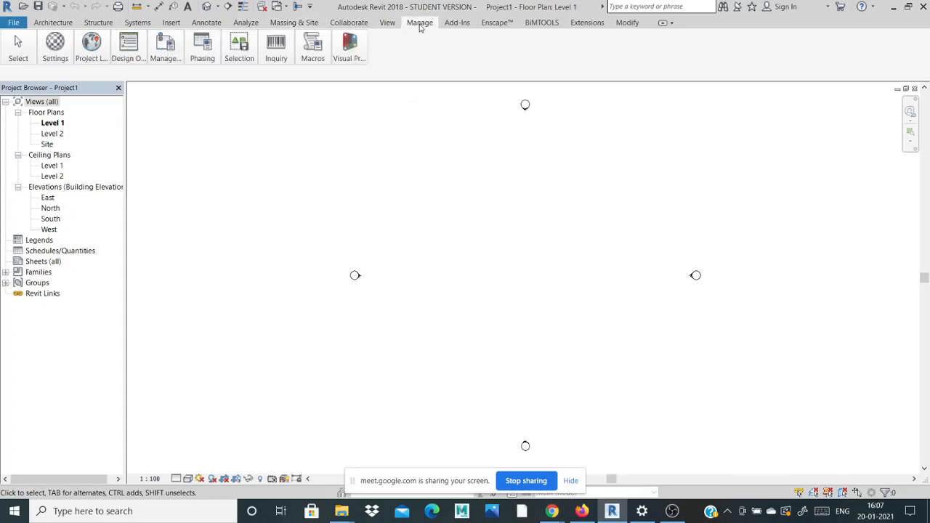
{"action": "mouse_move", "coordinate": [67, 51]}
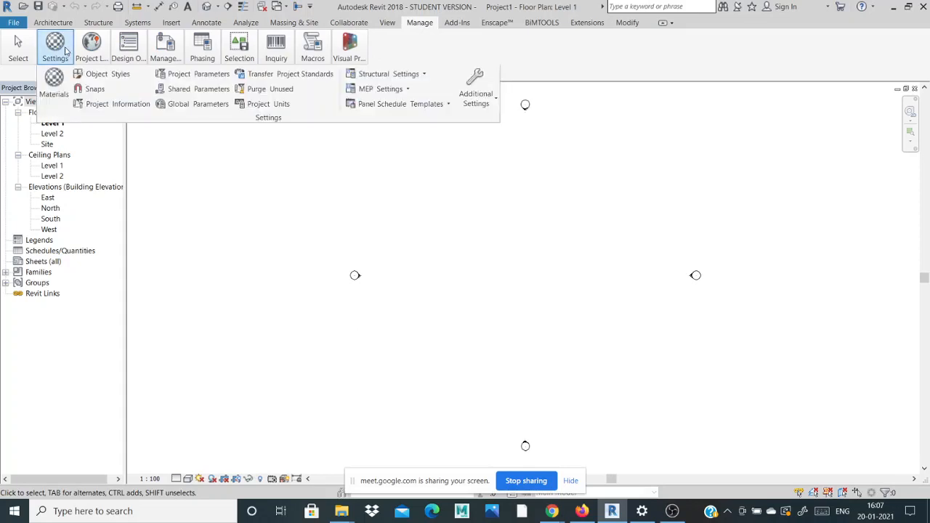
{"action": "left_click", "coordinate": [259, 105]}
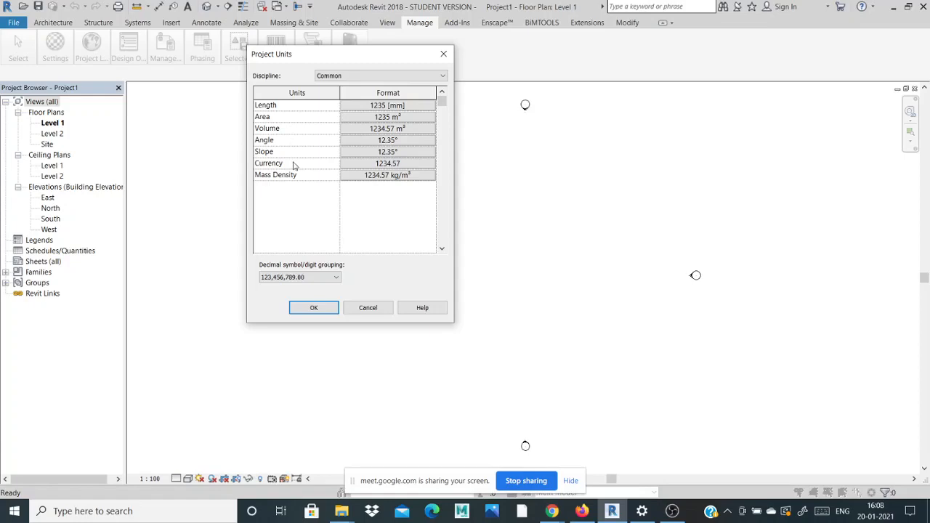
- Switch to the Google Meet window to check the meeting and return to the project units in Revit
{"action": "mouse_move", "coordinate": [553, 508]}
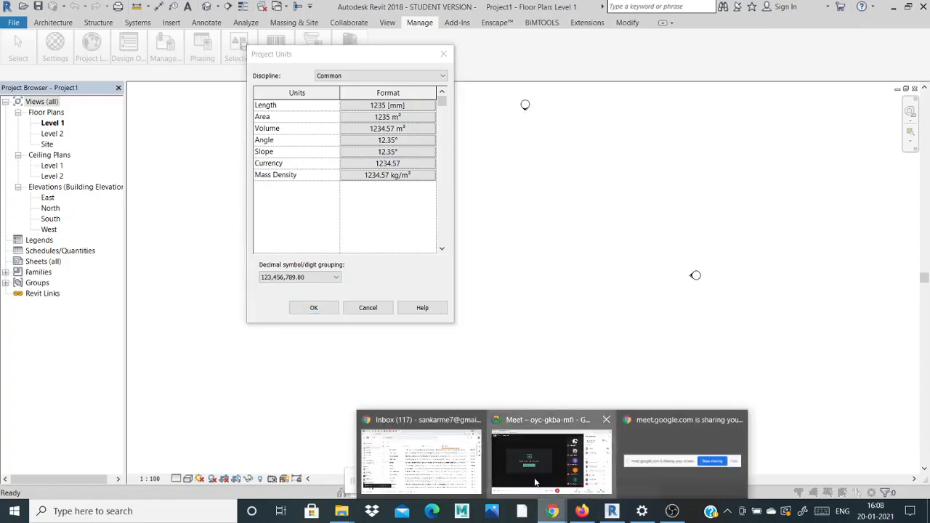
{"action": "left_click", "coordinate": [554, 425]}
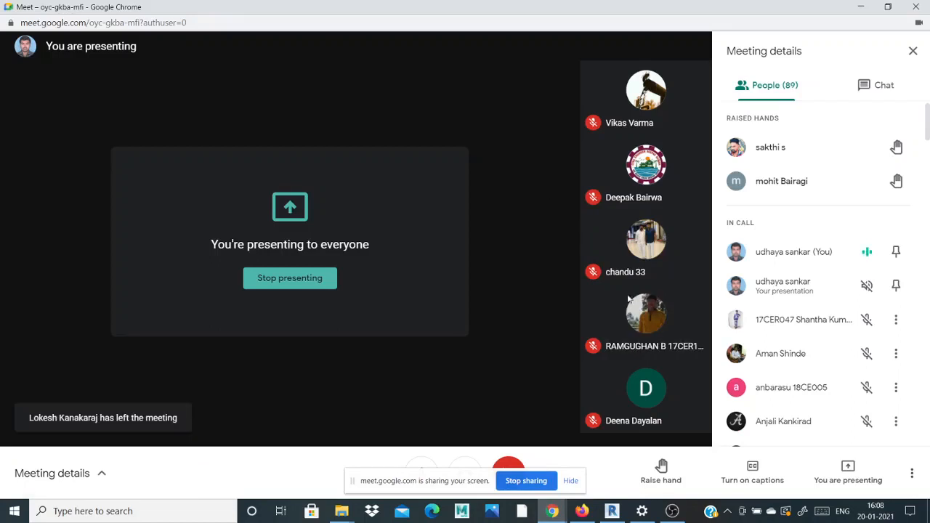
{"action": "left_click", "coordinate": [611, 511]}
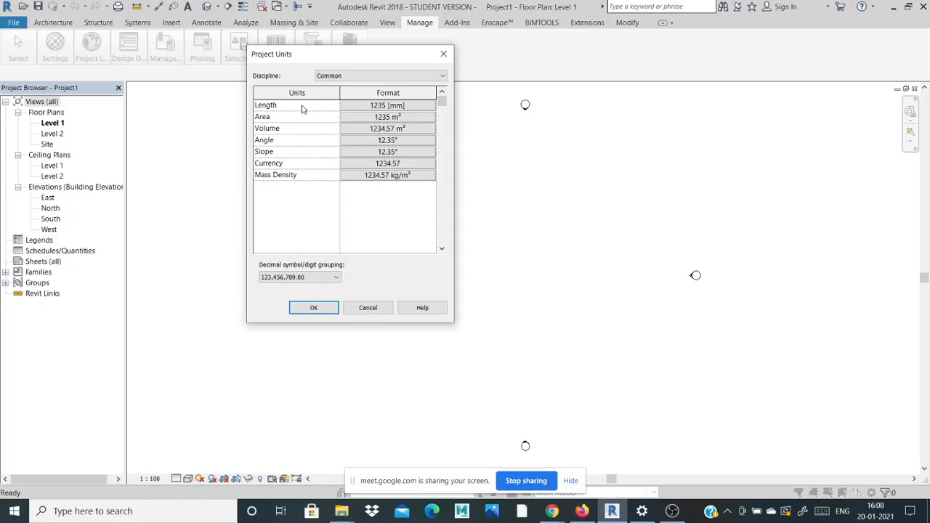
- Set the project's length unit to feet and fractional inches
{"action": "left_click", "coordinate": [361, 111]}
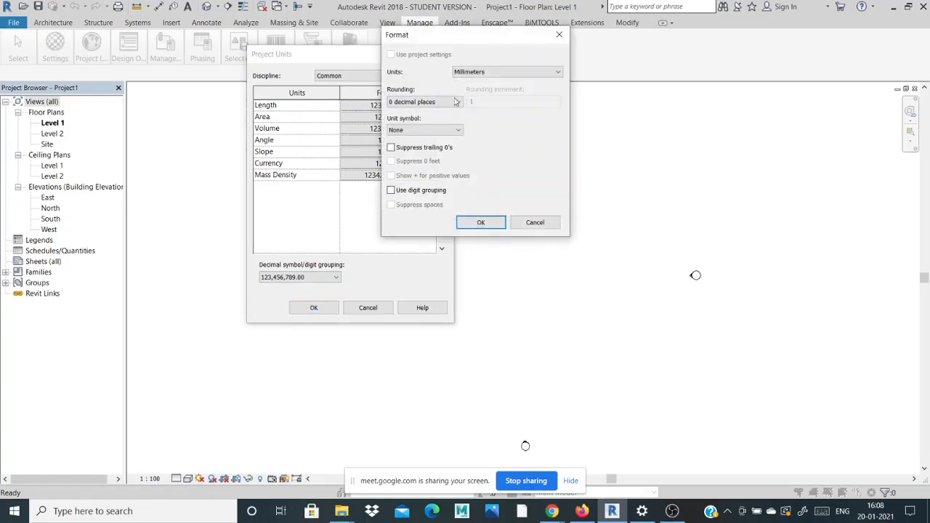
{"action": "left_click", "coordinate": [473, 72]}
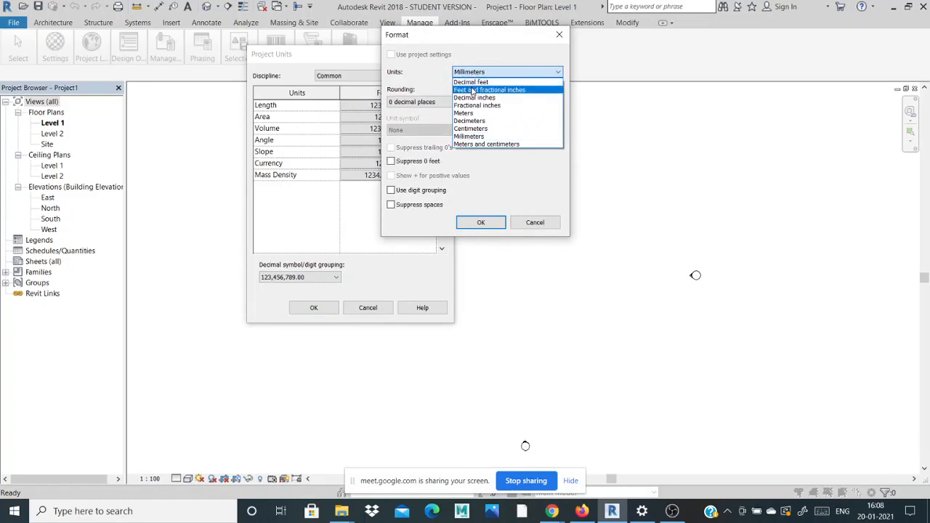
{"action": "left_click", "coordinate": [472, 90]}
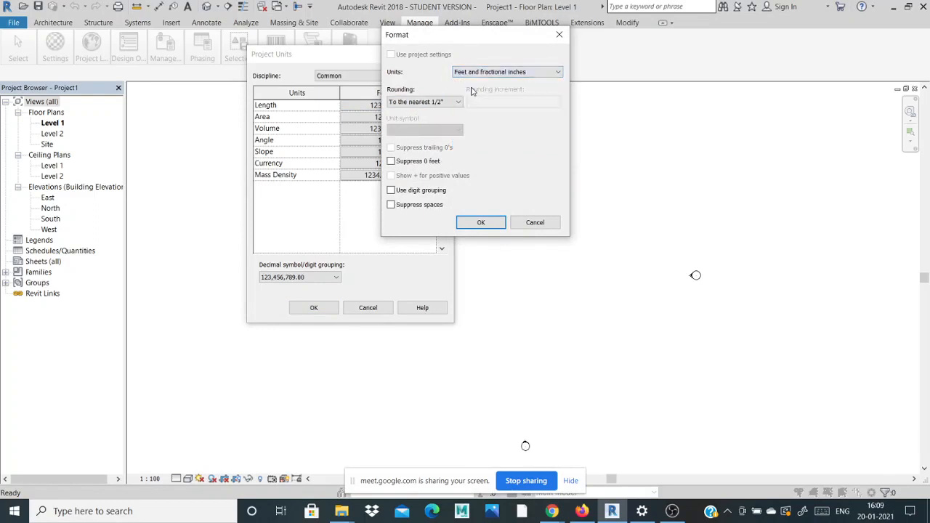
{"action": "left_click", "coordinate": [477, 223]}
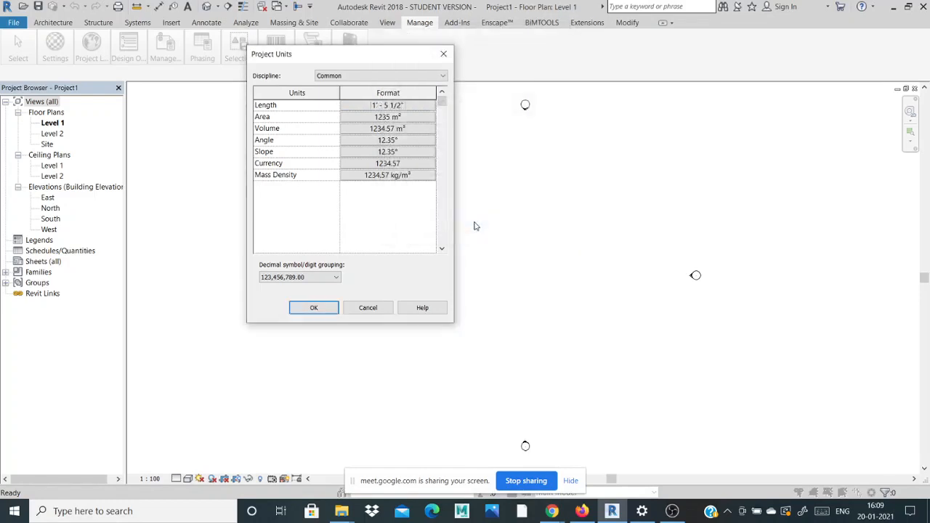
{"action": "left_click", "coordinate": [314, 307]}
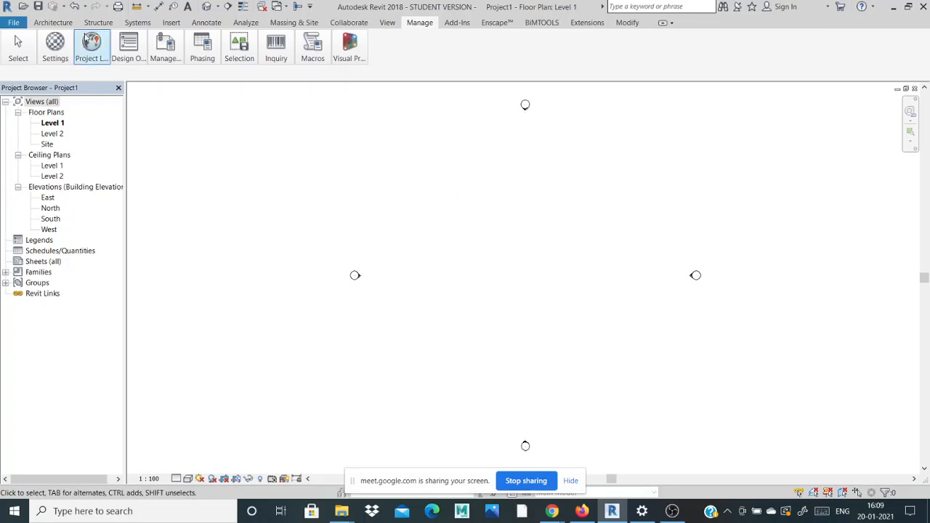
- Start the Wall tool and set the structure layer thickness of the Generic - 200mm wall type to 9 inches
{"action": "left_click", "coordinate": [62, 23]}
{"action": "mouse_move", "coordinate": [55, 46]}
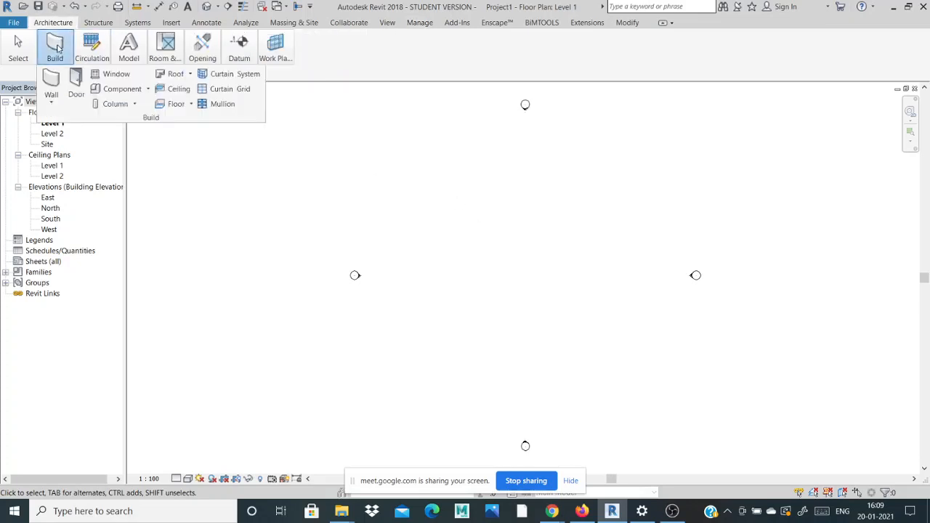
{"action": "left_click", "coordinate": [55, 81]}
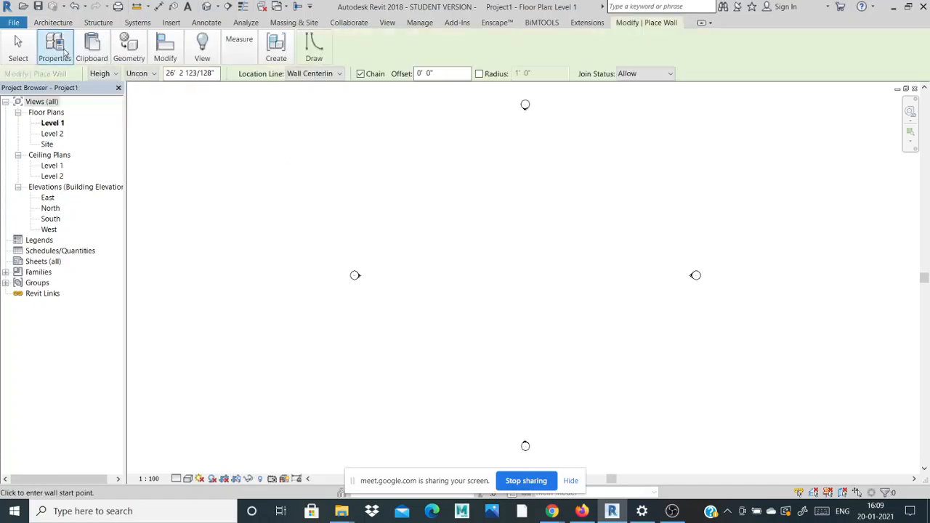
{"action": "mouse_move", "coordinate": [59, 54]}
{"action": "left_click", "coordinate": [53, 75]}
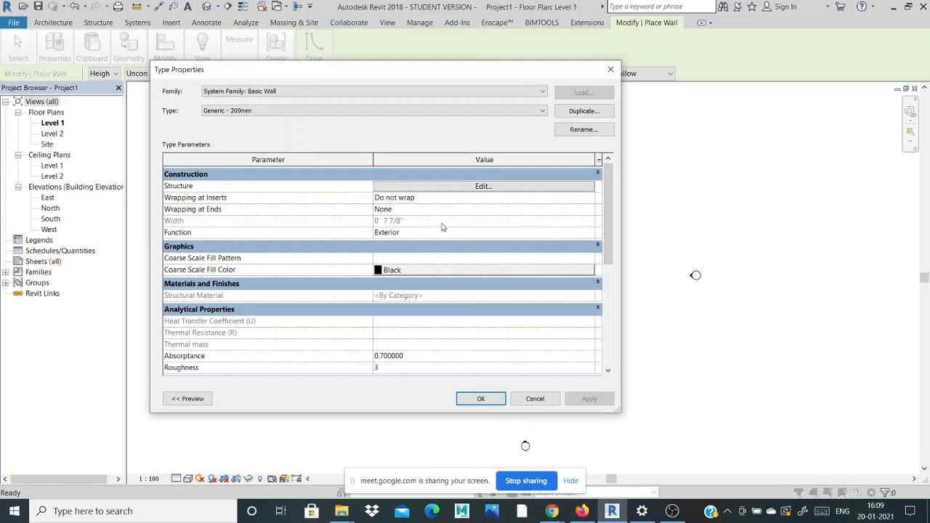
{"action": "left_click", "coordinate": [443, 186]}
{"action": "left_click", "coordinate": [445, 186]}
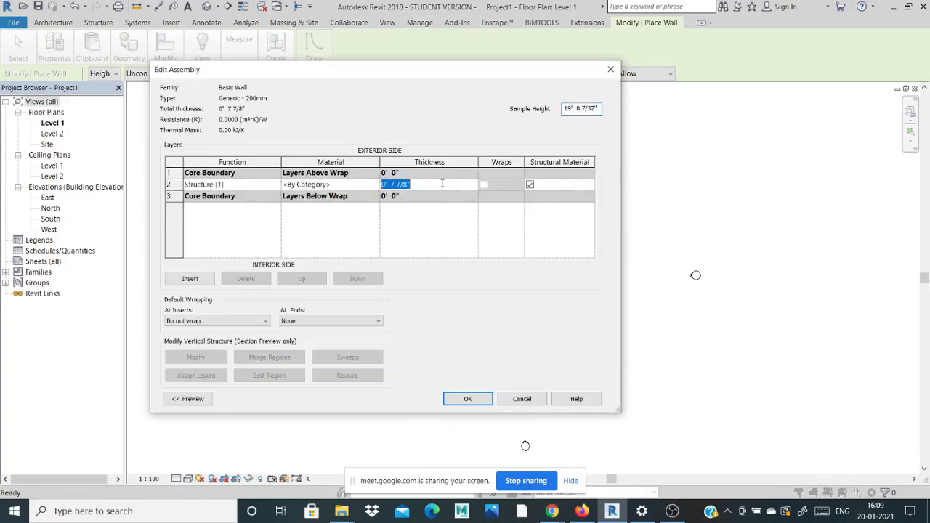
{"action": "key", "text": "BackSpace"}
{"action": "type", "text": "9"}
{"action": "key", "text": "Tab"}
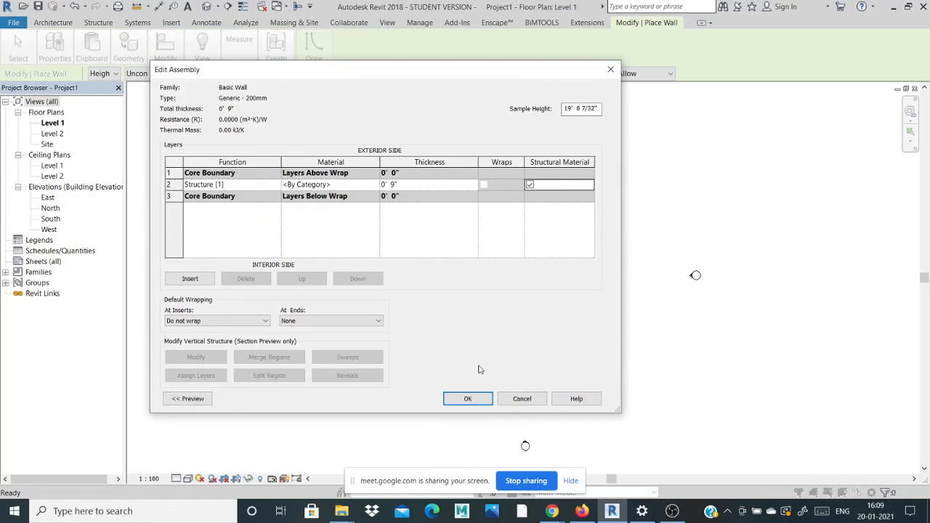
{"action": "left_click", "coordinate": [478, 398]}
{"action": "left_click", "coordinate": [478, 399]}
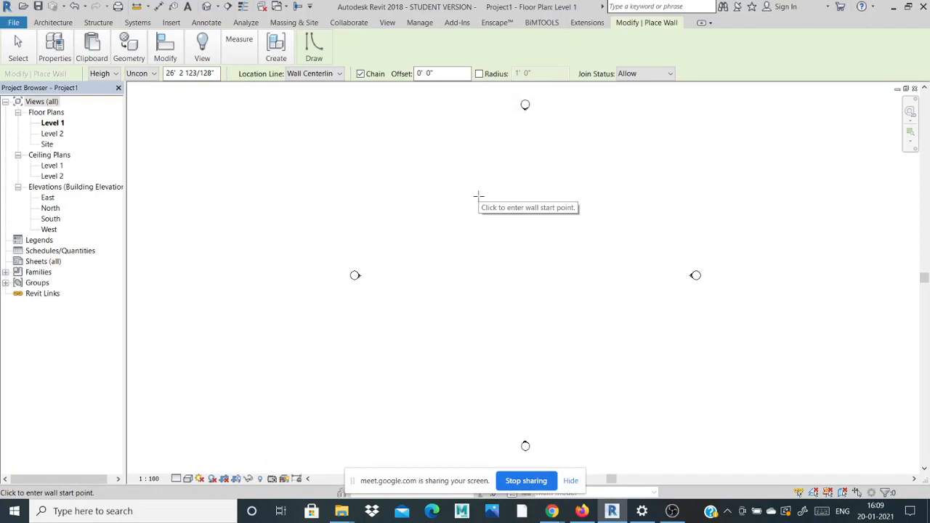
{"action": "left_click", "coordinate": [216, 73]}
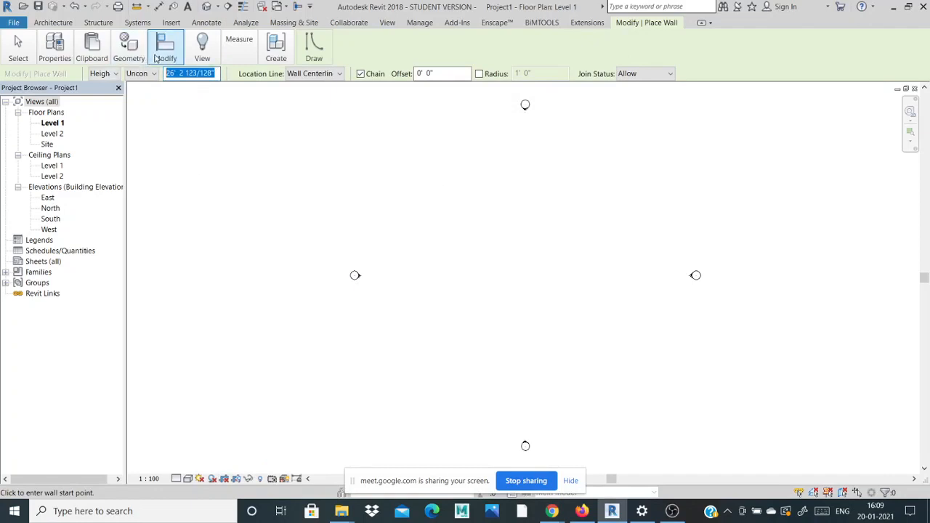
{"action": "mouse_move", "coordinate": [155, 58]}
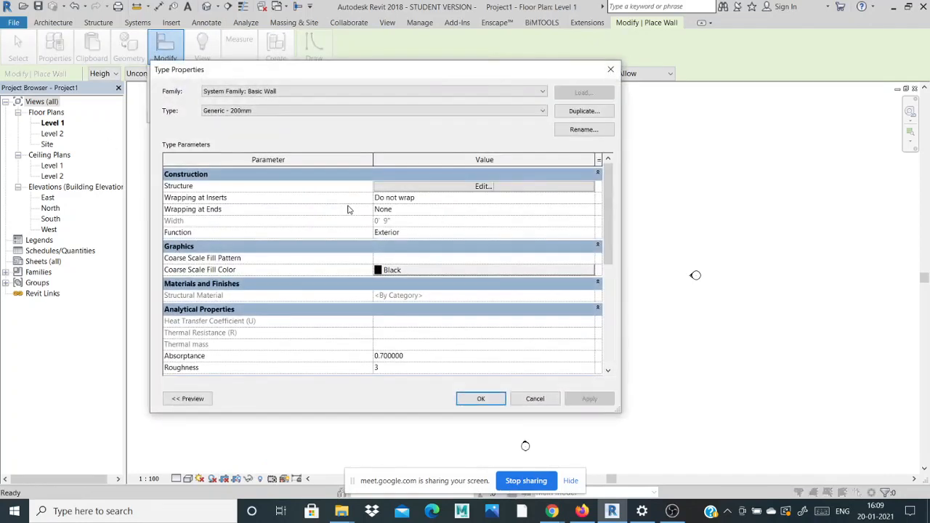
{"action": "left_click", "coordinate": [612, 69]}
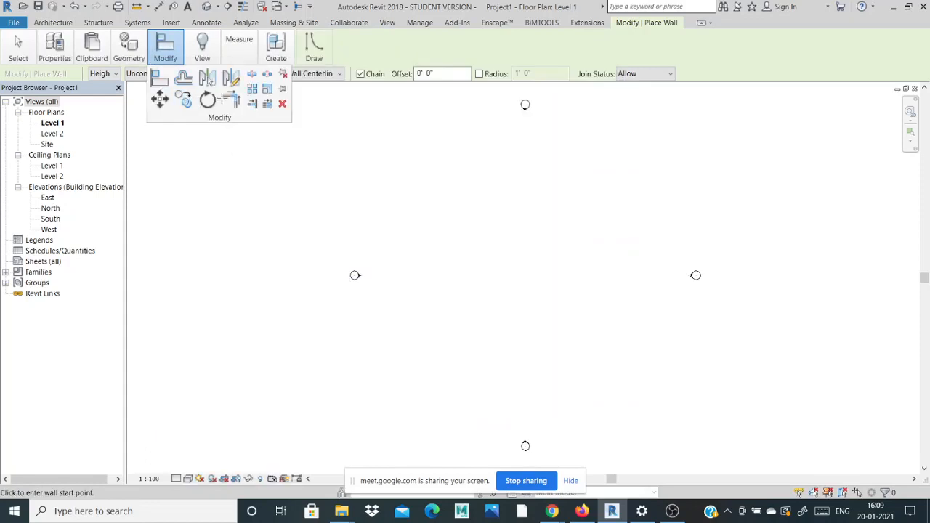
{"action": "left_click", "coordinate": [222, 138]}
{"action": "key", "text": "Escape"}
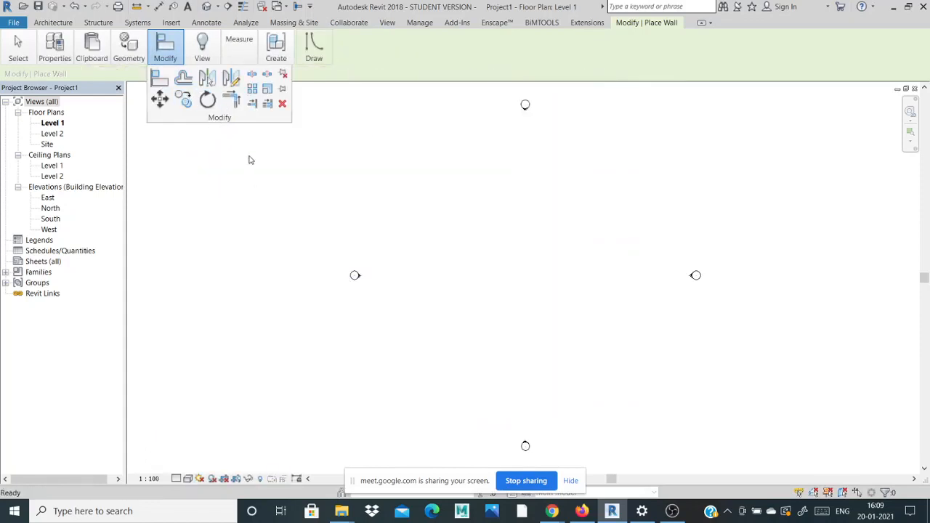
{"action": "key", "text": "Escape"}
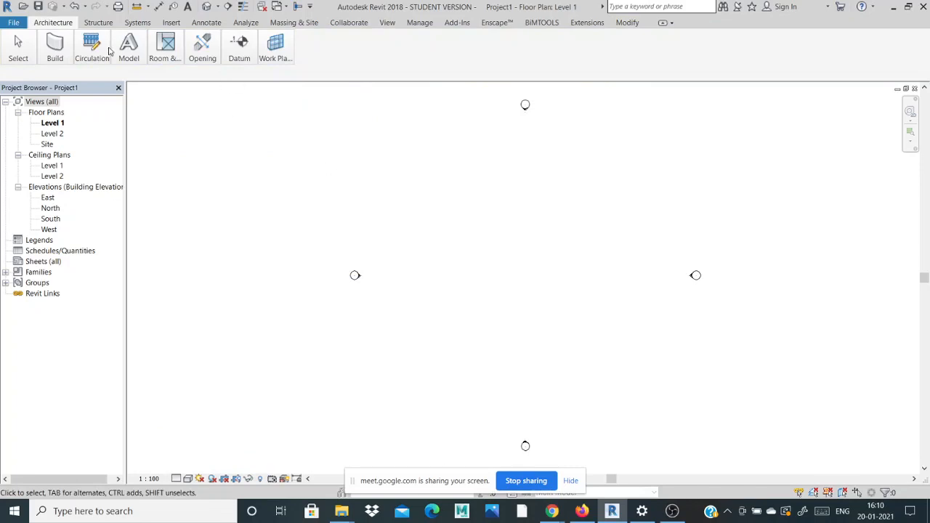
- Draw a horizontal wall about 16 feet long in the Level 1 floor plan and undo it
{"action": "mouse_move", "coordinate": [54, 48]}
{"action": "left_click", "coordinate": [51, 80]}
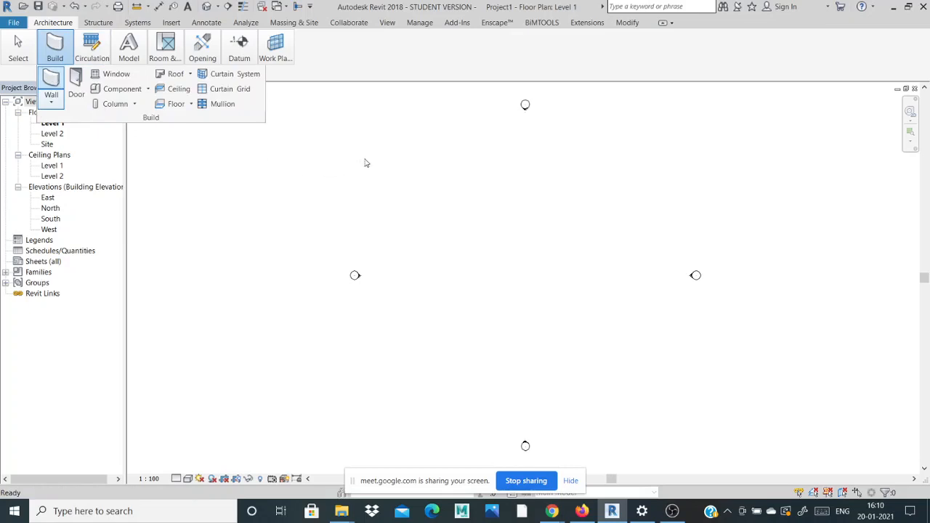
{"action": "left_click", "coordinate": [403, 160]}
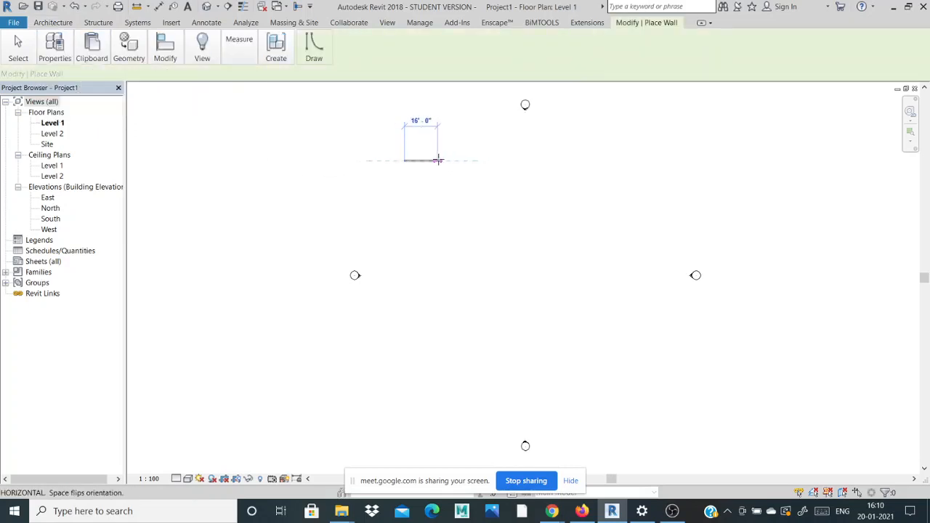
{"action": "scroll", "coordinate": [448, 162], "scroll_direction": "up", "scroll_amount": 5}
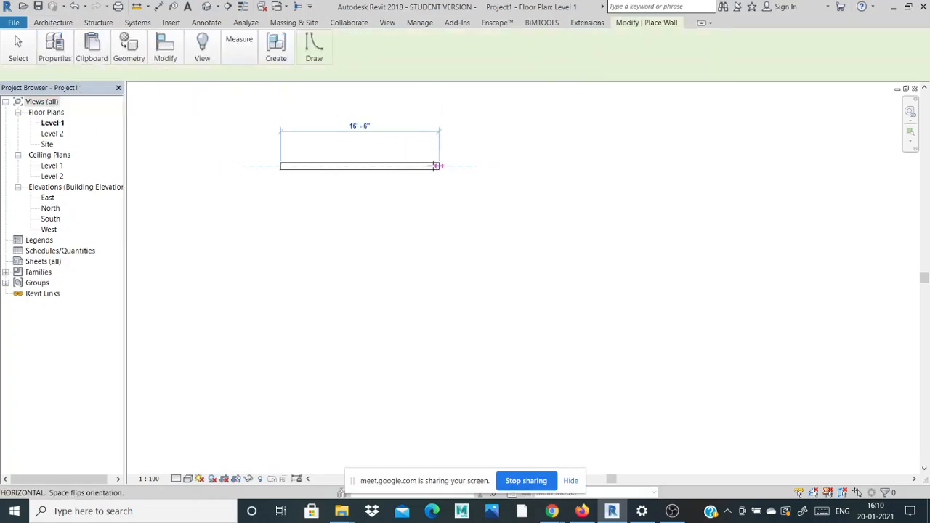
{"action": "left_click", "coordinate": [429, 165]}
{"action": "key", "text": "Escape"}
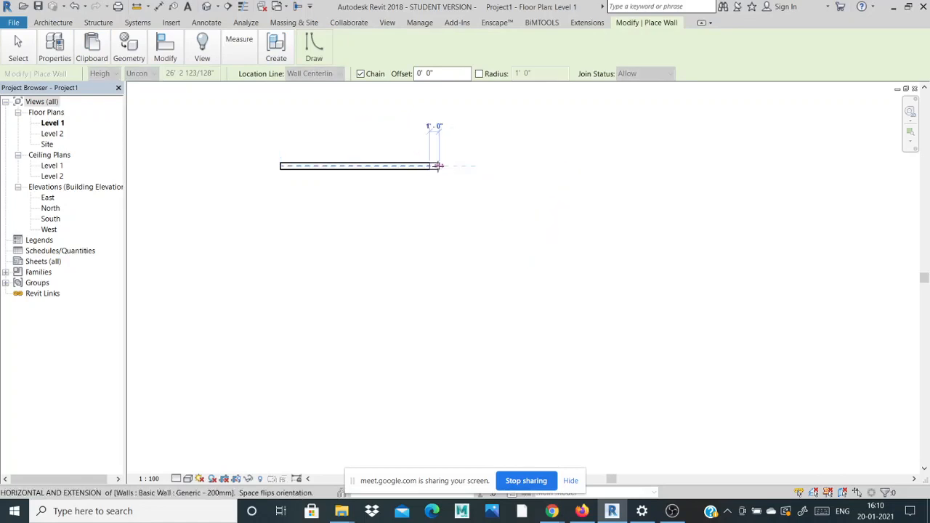
{"action": "key", "text": "Escape"}
{"action": "key", "text": "ctrl+z"}
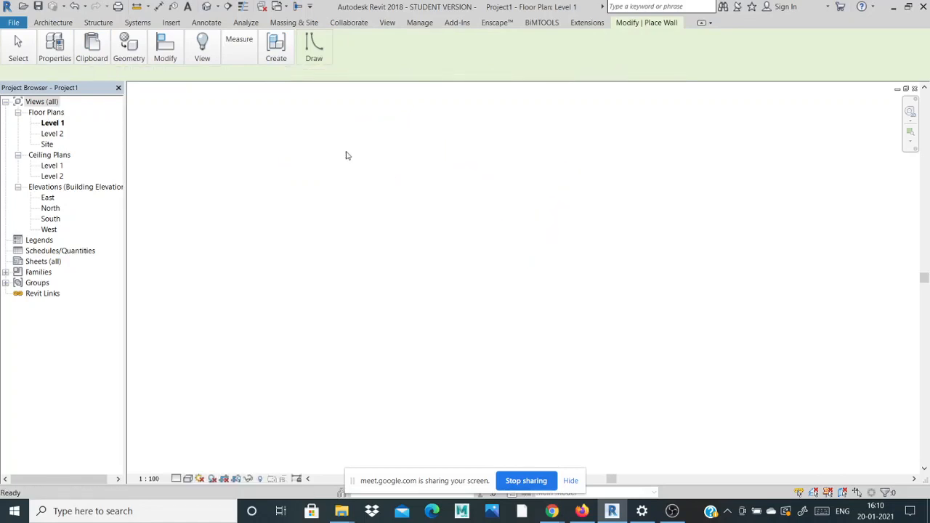
- Draw a short horizontal wall in the upper part of the Level 1 floor plan and end the wall chain
{"action": "left_click", "coordinate": [52, 22]}
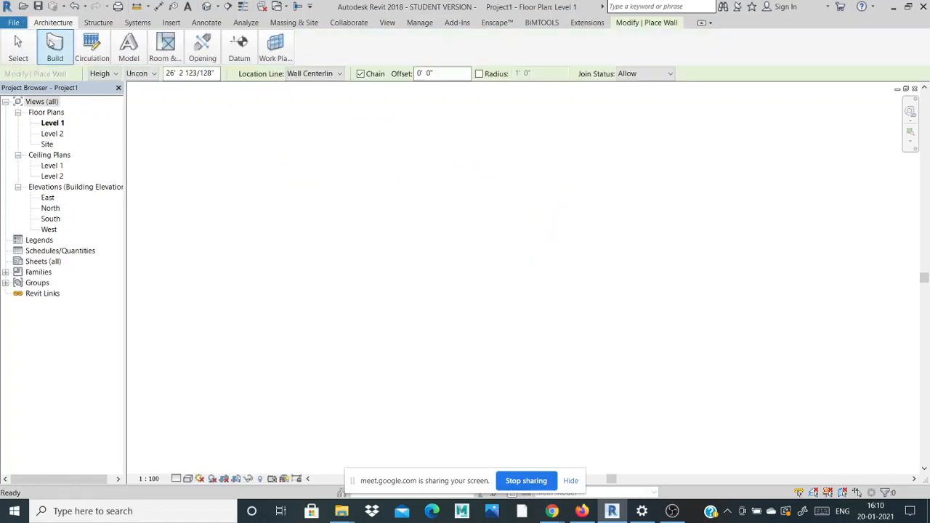
{"action": "mouse_move", "coordinate": [54, 45]}
{"action": "left_click", "coordinate": [50, 79]}
{"action": "left_click", "coordinate": [306, 160]}
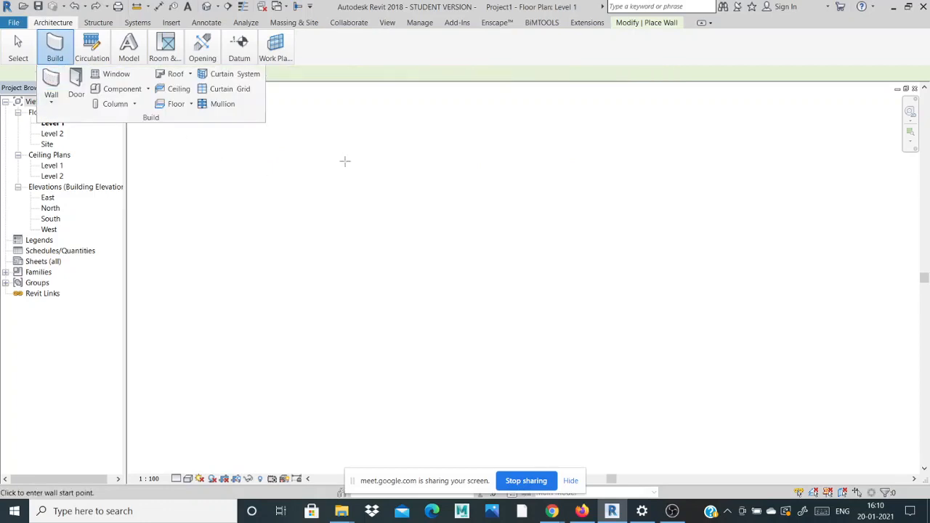
{"action": "left_click", "coordinate": [401, 160]}
{"action": "key", "text": "Escape"}
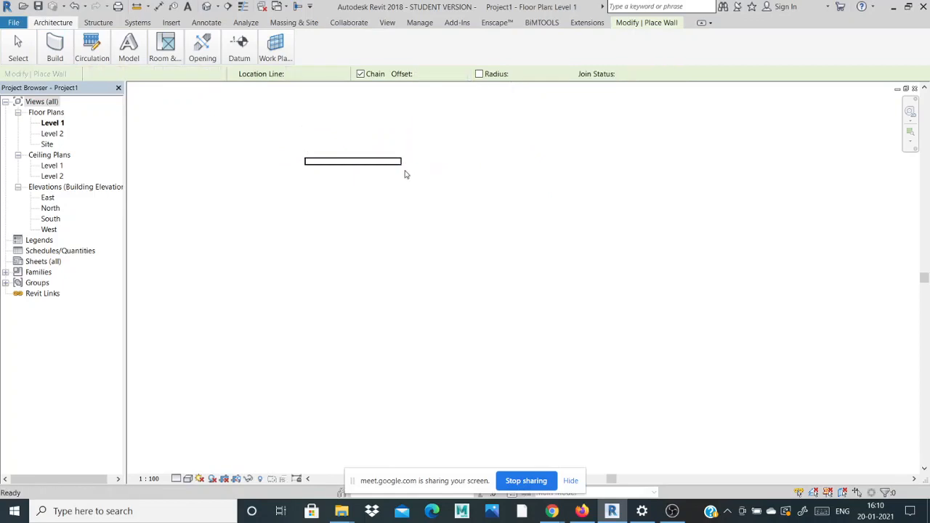
{"action": "left_click", "coordinate": [401, 162]}
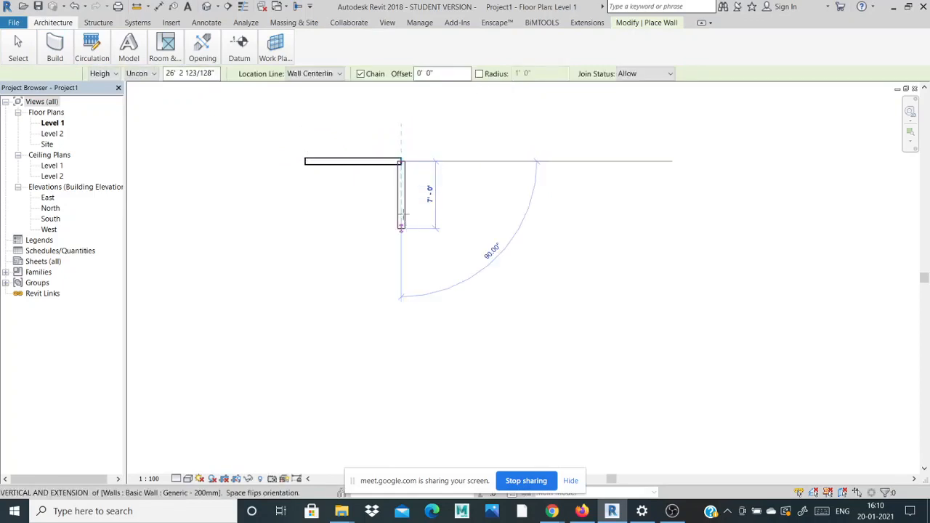
{"action": "key", "text": "Escape"}
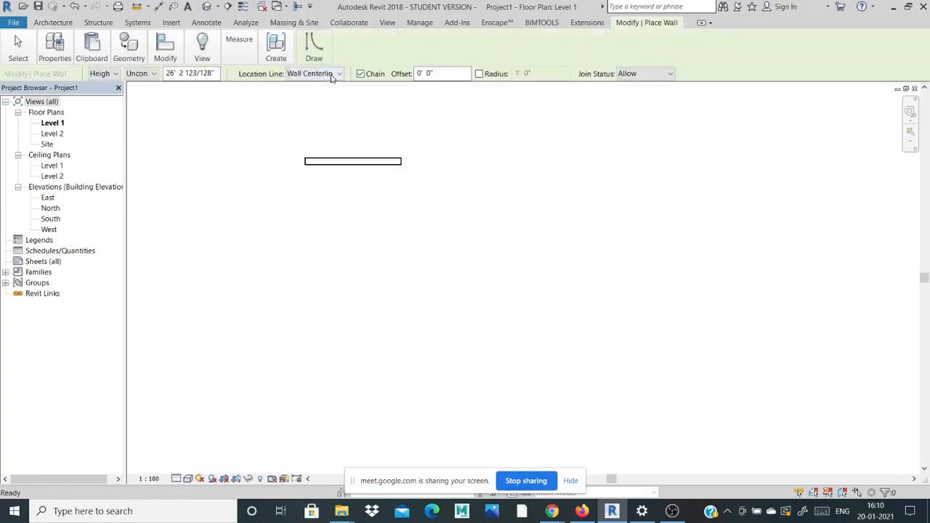
- Set the wall location line to Finish Face: Interior and draw three 10' walls that close the square room below the existing wall
{"action": "left_click", "coordinate": [319, 74]}
{"action": "left_click", "coordinate": [335, 116]}
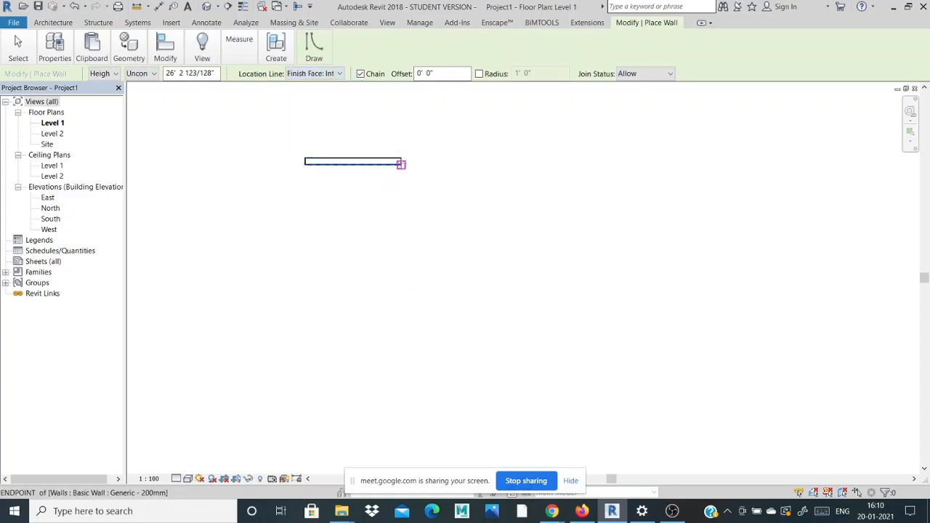
{"action": "left_click", "coordinate": [400, 161]}
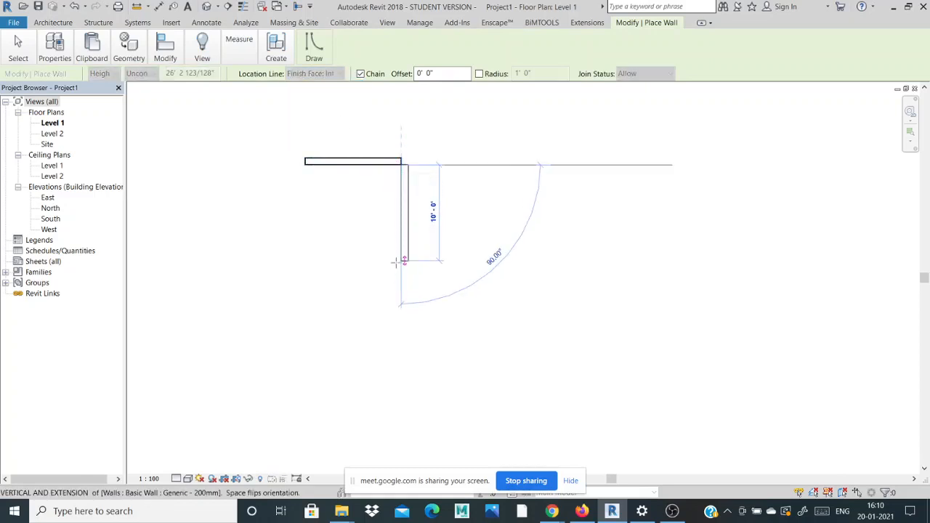
{"action": "left_click", "coordinate": [303, 258]}
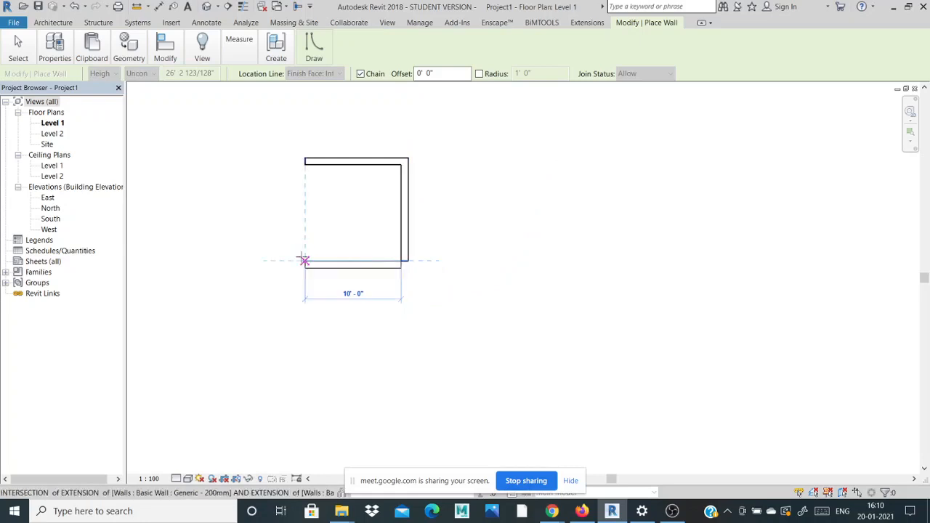
{"action": "left_click", "coordinate": [303, 167]}
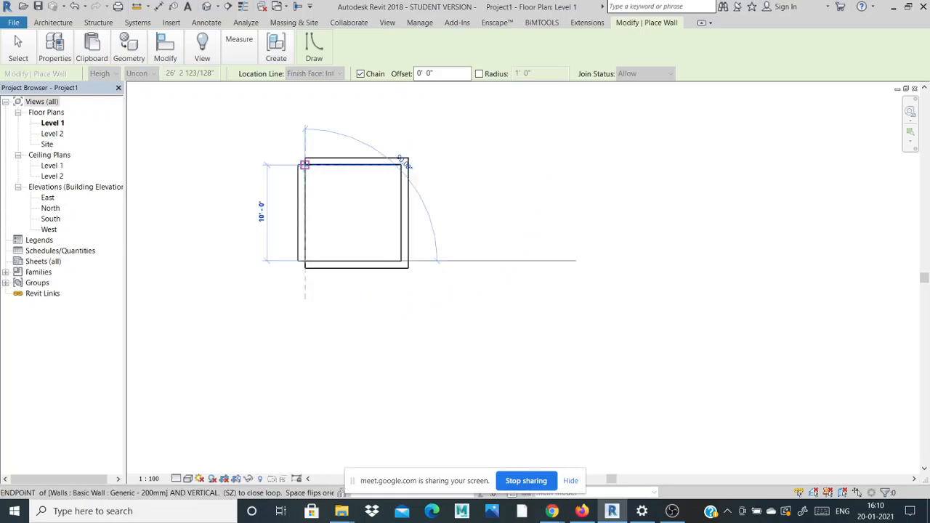
{"action": "key", "text": "Escape"}
{"action": "key", "text": "Escape"}
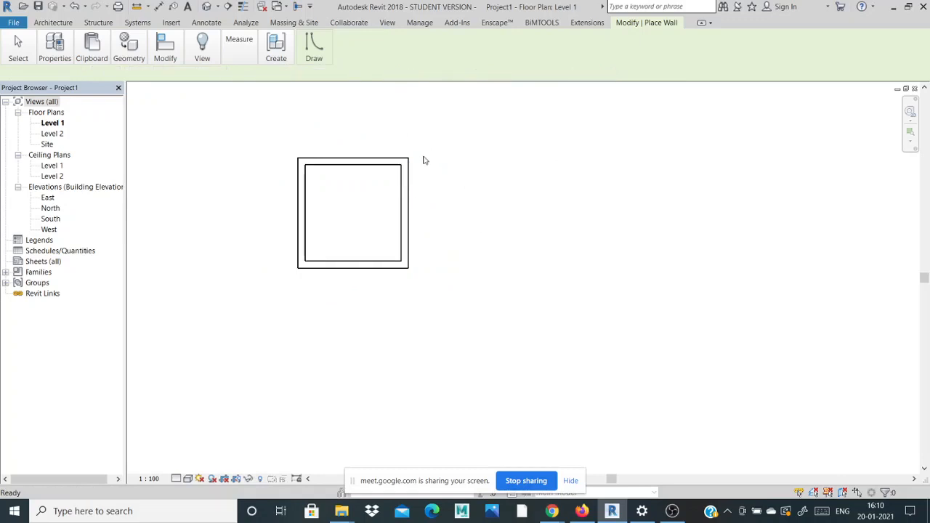
{"action": "left_click", "coordinate": [409, 157]}
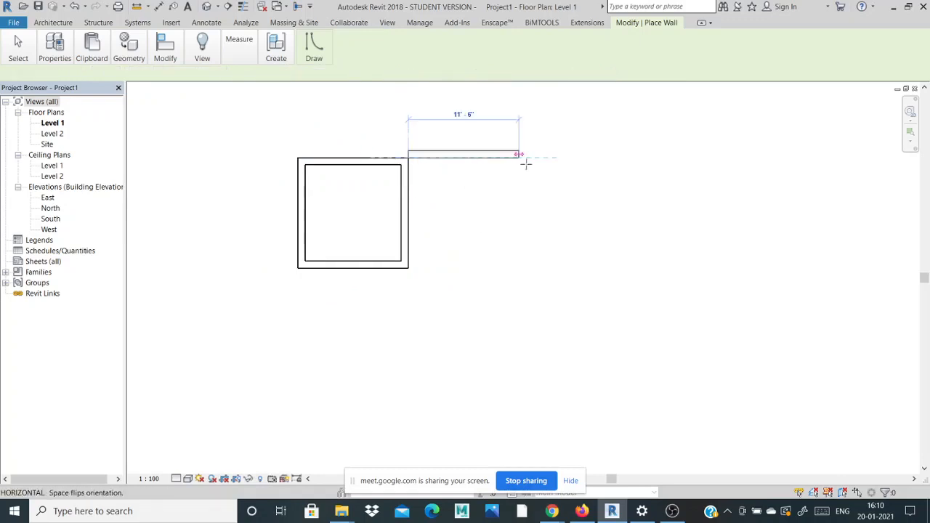
{"action": "key", "text": "Escape"}
{"action": "key", "text": "Escape"}
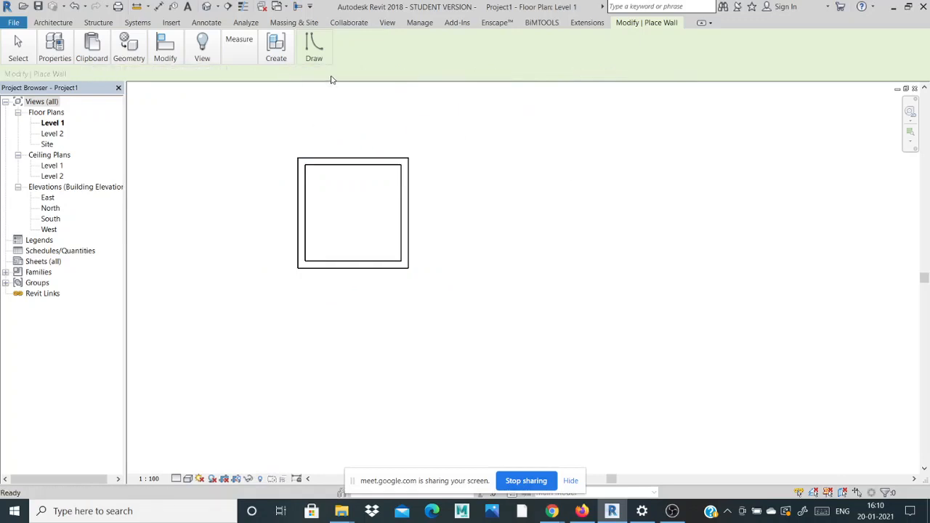
- Set the location line to Finish Face: Exterior and draw a 16' horizontal wall rightward from the square room's upper-right outer corner
{"action": "left_click", "coordinate": [312, 73]}
{"action": "left_click", "coordinate": [313, 103]}
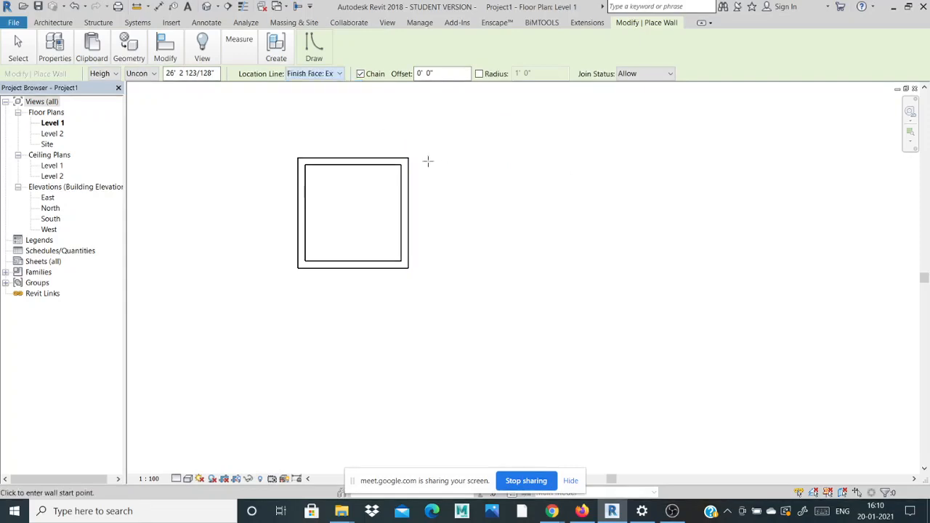
{"action": "left_click", "coordinate": [409, 157]}
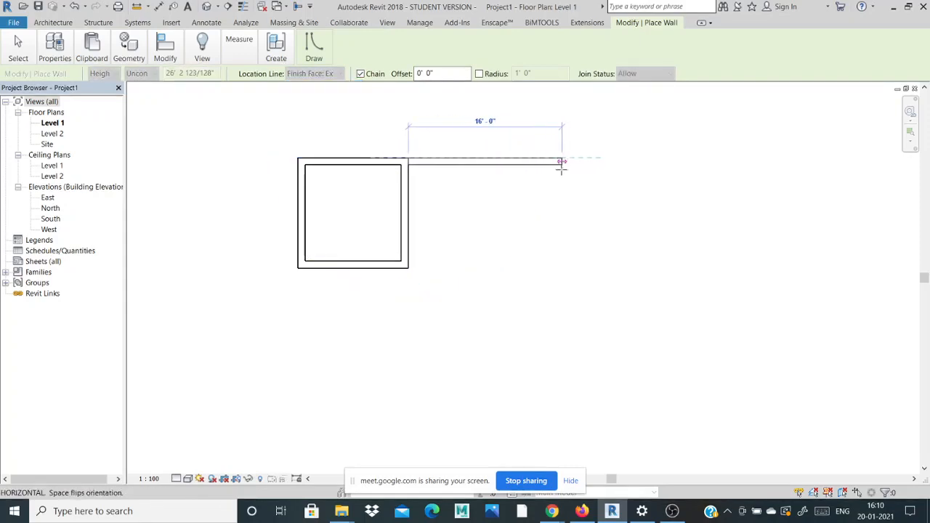
{"action": "left_click", "coordinate": [561, 166]}
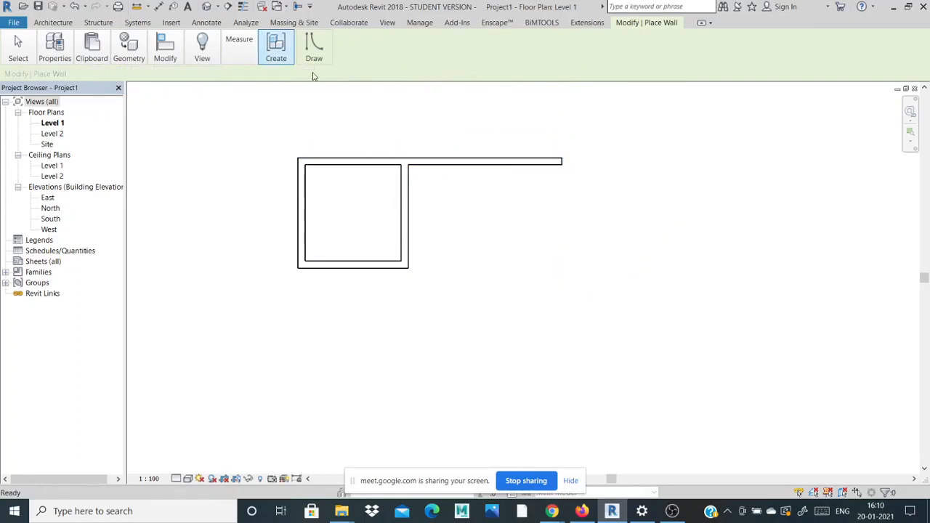
- Set the location line to Finish Face: Interior and close the second room with a 10' right wall and a 16' bottom wall
{"action": "left_click", "coordinate": [335, 73]}
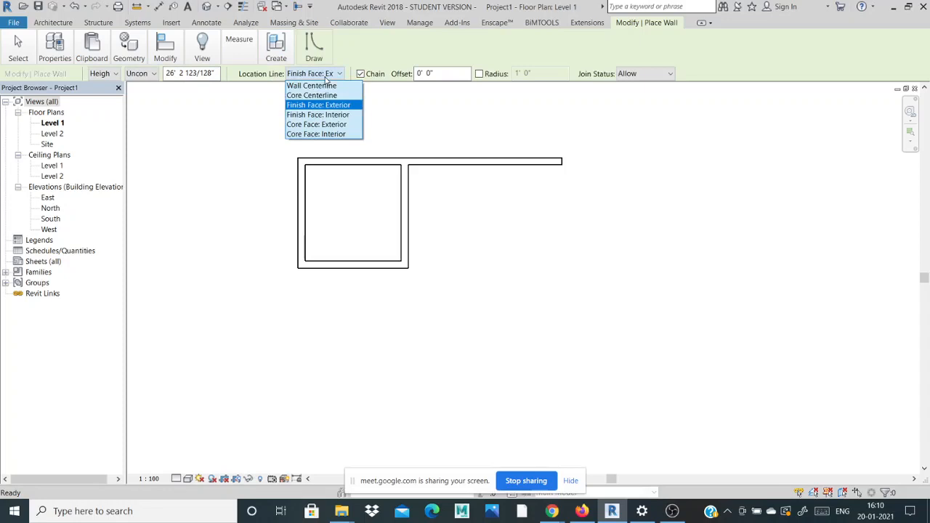
{"action": "left_click", "coordinate": [336, 115]}
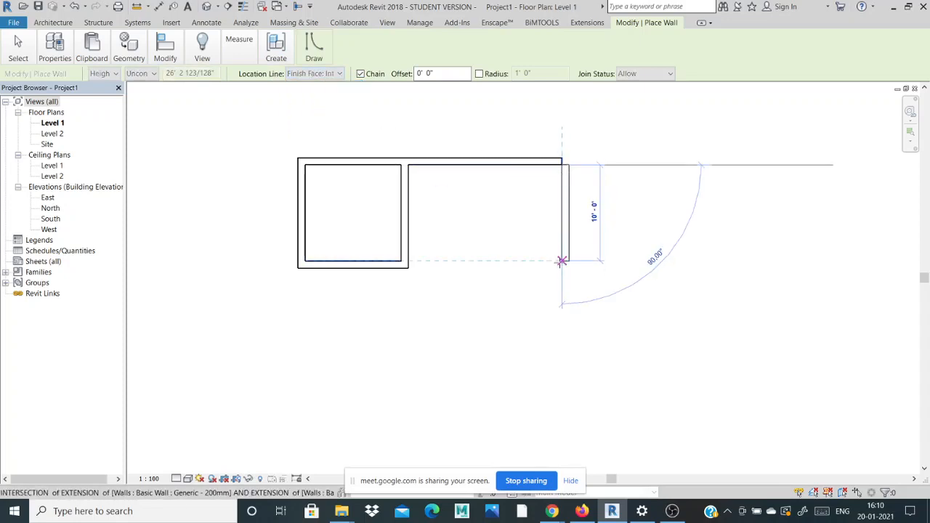
{"action": "left_click", "coordinate": [562, 261]}
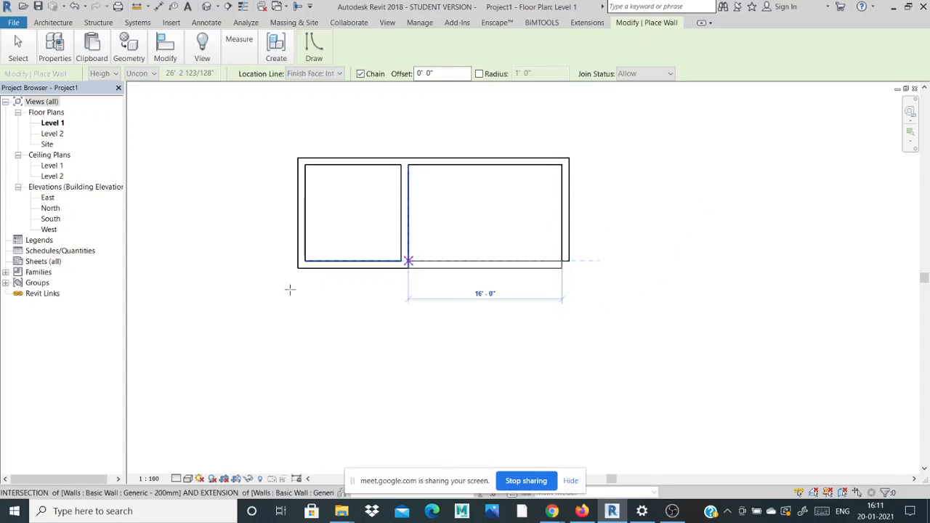
- Draw a 16' vertical wall downward from the square room's lower-left outer corner and end the wall chain
{"action": "left_click", "coordinate": [298, 269]}
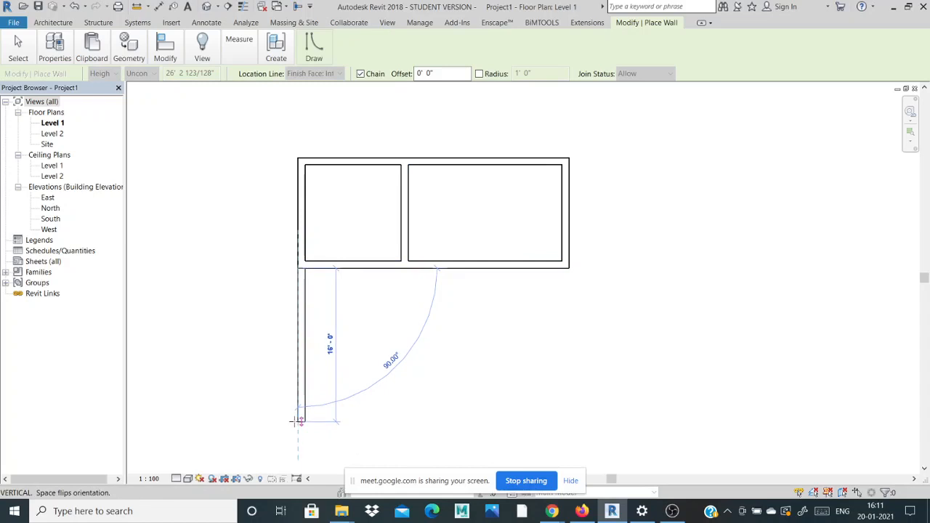
{"action": "left_click", "coordinate": [315, 422]}
{"action": "key", "text": "Escape"}
{"action": "key", "text": "Escape"}
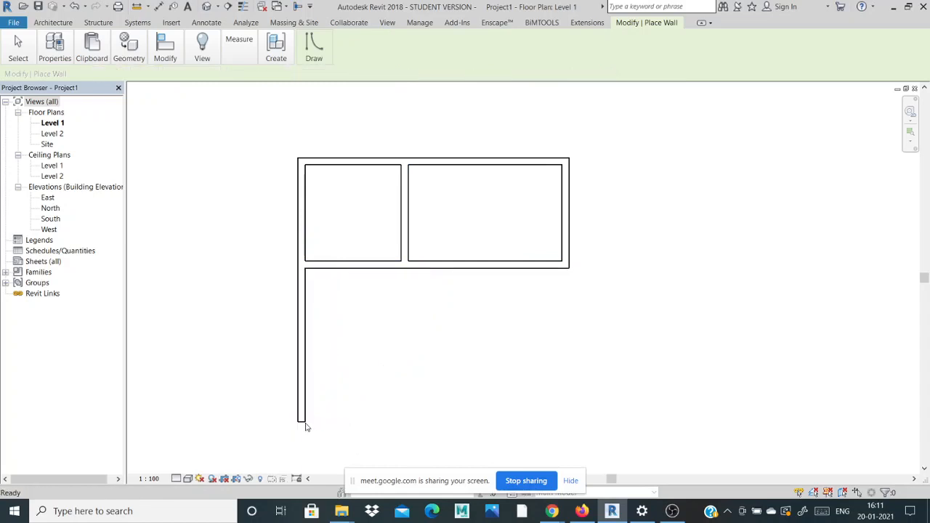
{"action": "left_click", "coordinate": [301, 421]}
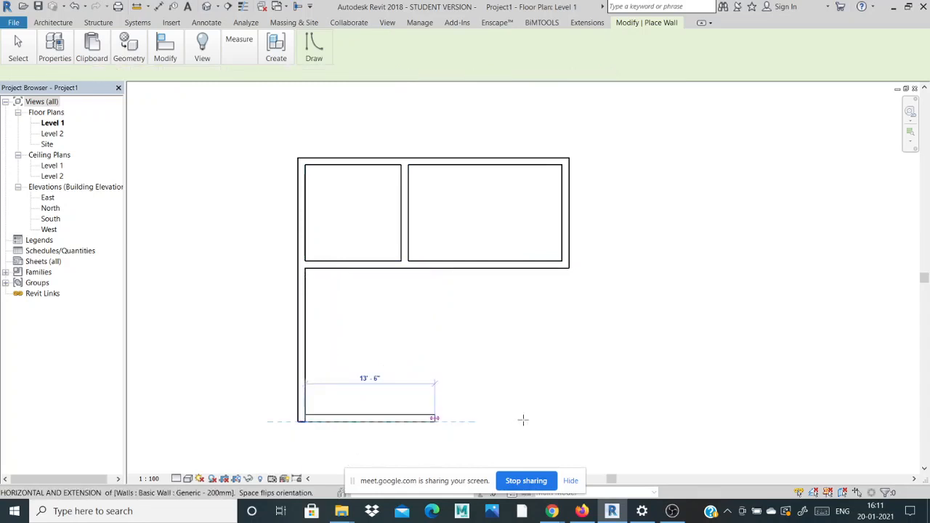
{"action": "key", "text": "Escape"}
{"action": "key", "text": "Escape"}
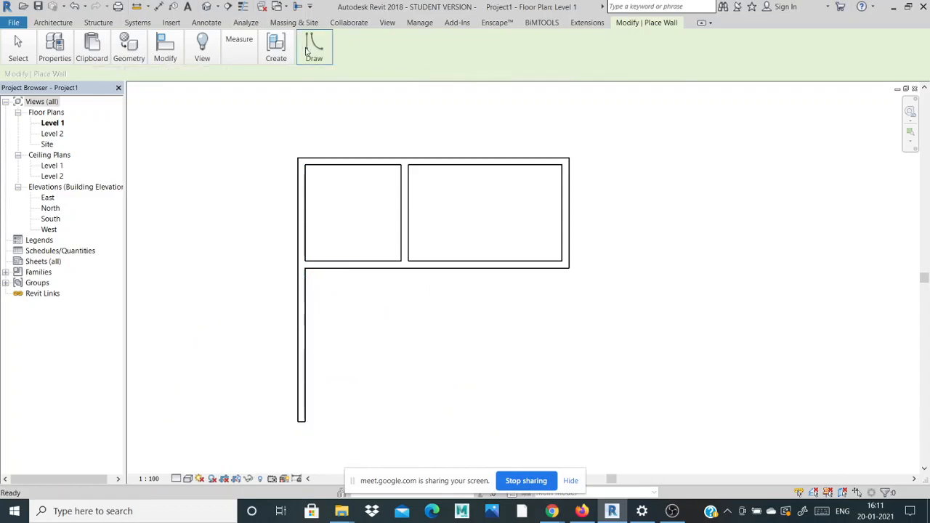
- Set the wall location line to Finish Face: Exterior
{"action": "left_click", "coordinate": [339, 73]}
{"action": "left_click", "coordinate": [324, 100]}
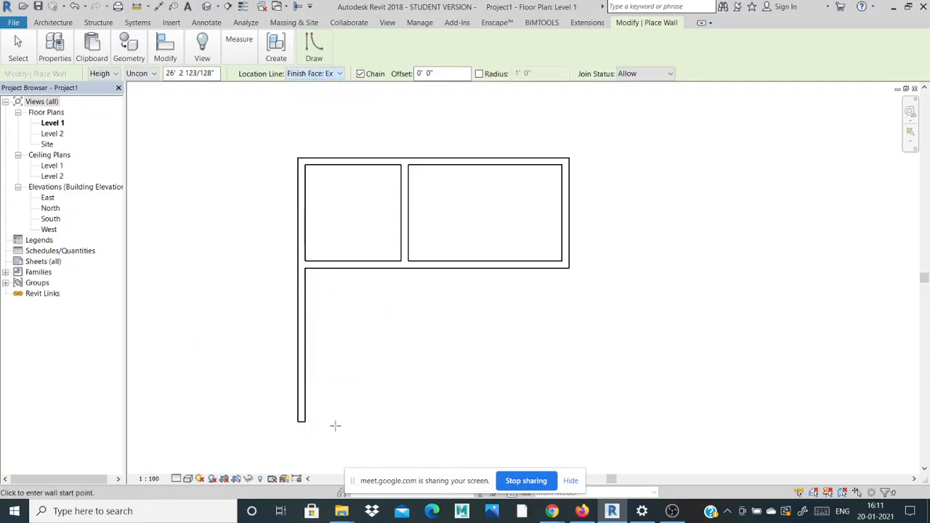
- Try to draw the large lower room's bottom wall from the end of the 16' vertical wall, and undo it
{"action": "left_click", "coordinate": [301, 421]}
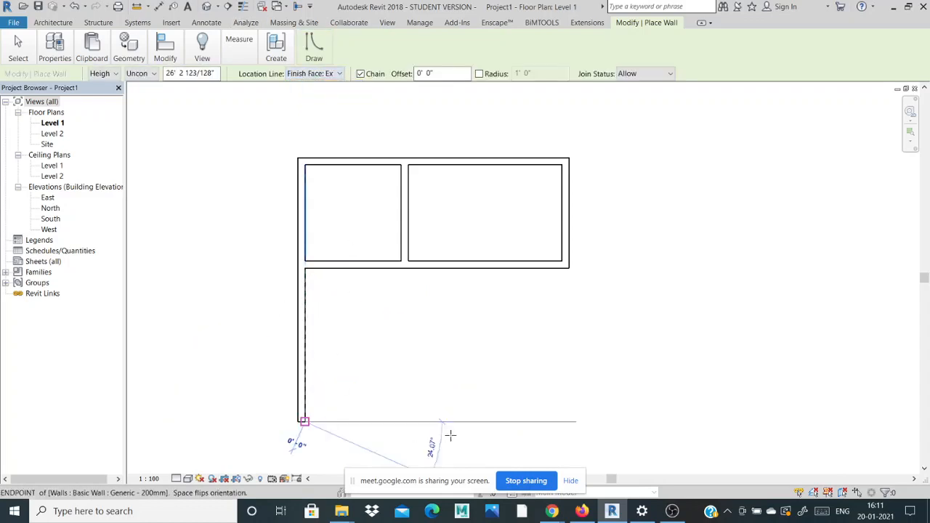
{"action": "left_click", "coordinate": [562, 414]}
{"action": "key", "text": "Escape"}
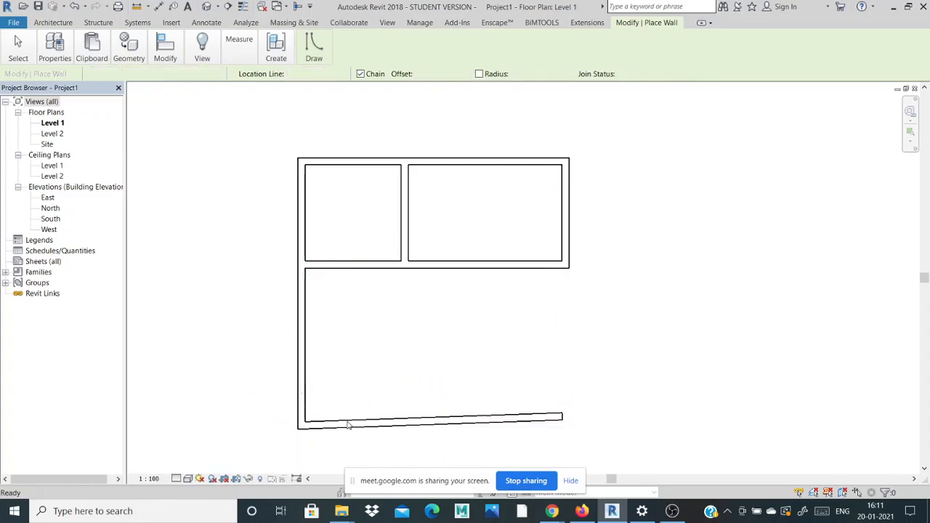
{"action": "key", "text": "ctrl+z"}
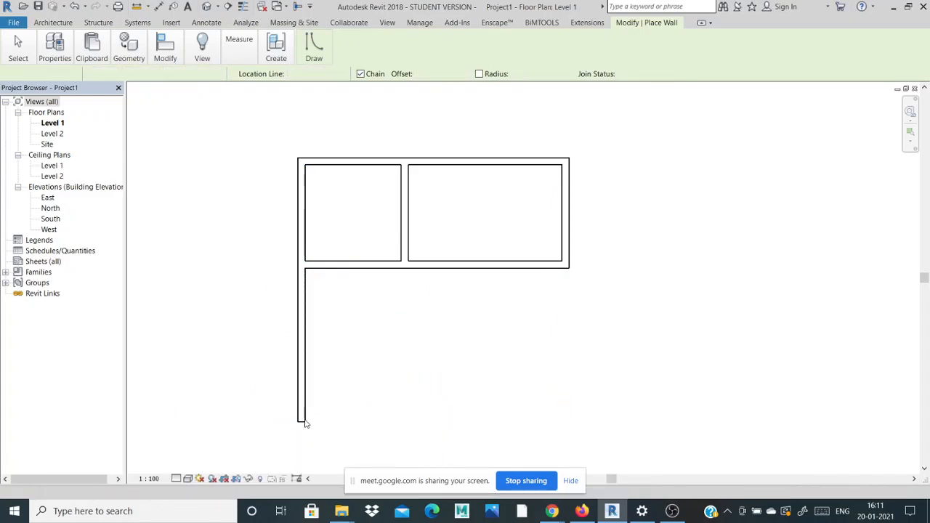
- Close the large lower room with a 26' 9" bottom wall and a 16' right wall, and exit the Wall tool
{"action": "left_click", "coordinate": [52, 22]}
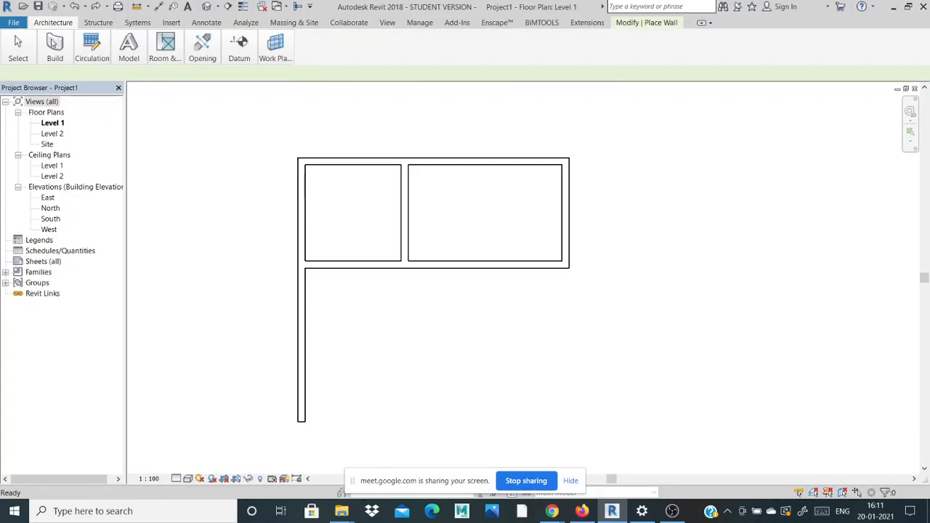
{"action": "left_click", "coordinate": [62, 51]}
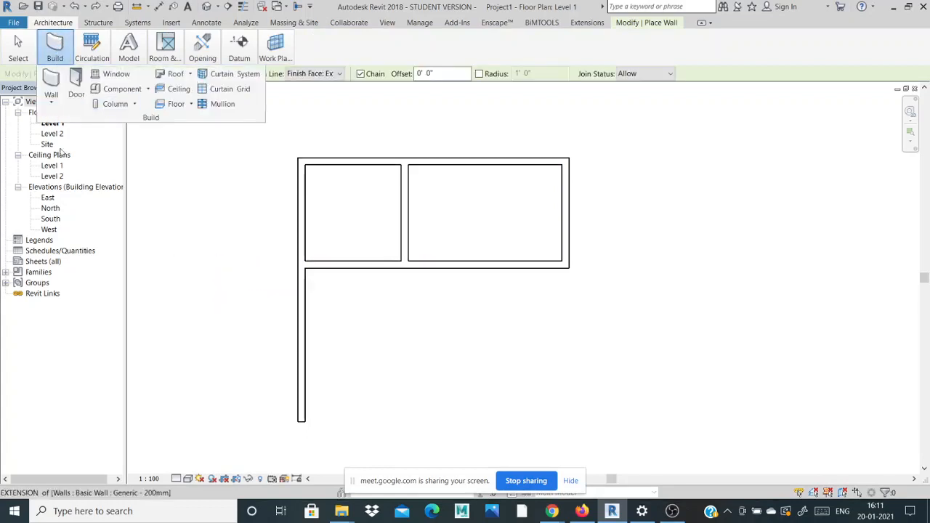
{"action": "left_click", "coordinate": [62, 100]}
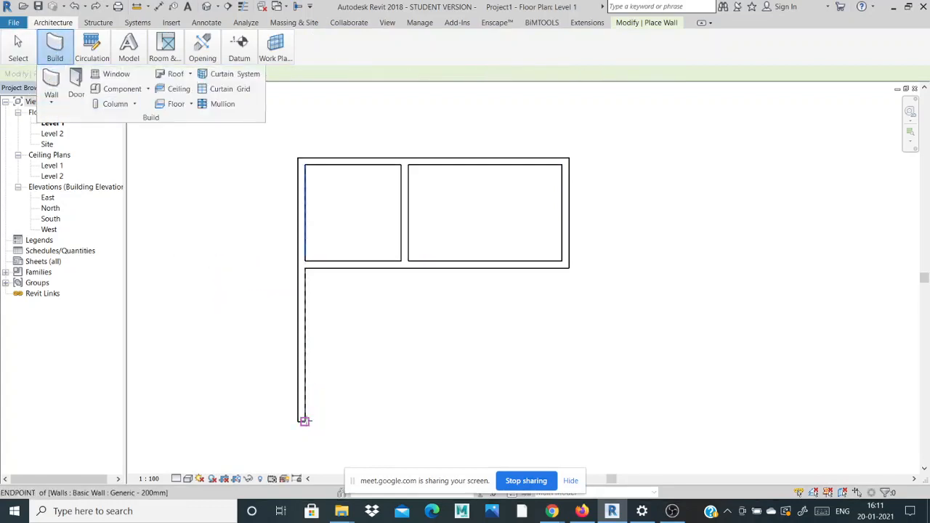
{"action": "left_click", "coordinate": [304, 421]}
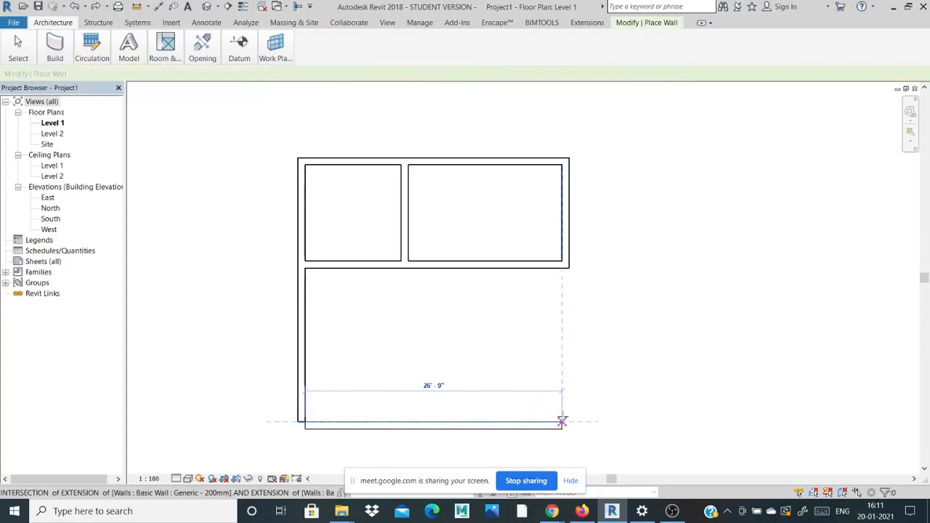
{"action": "left_click", "coordinate": [564, 273]}
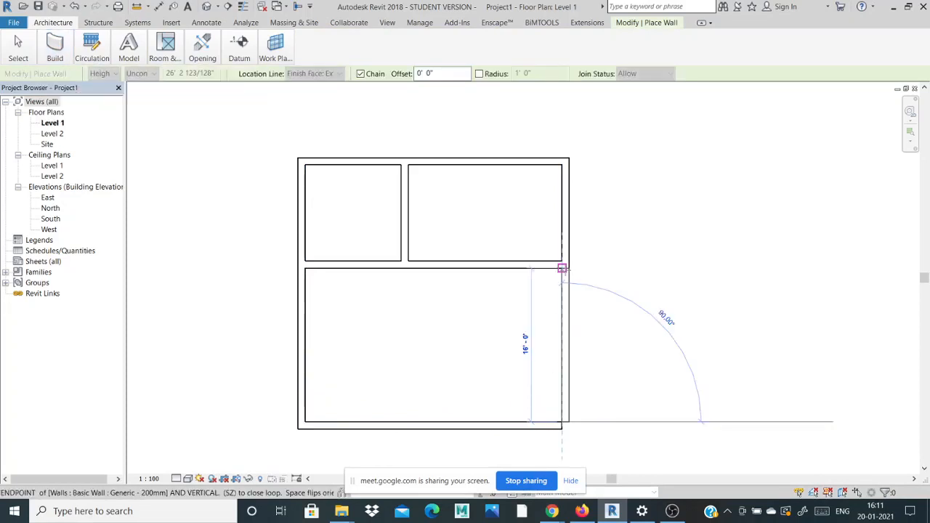
{"action": "key", "text": "Escape"}
{"action": "scroll", "coordinate": [277, 178], "scroll_direction": "down", "scroll_amount": 1}
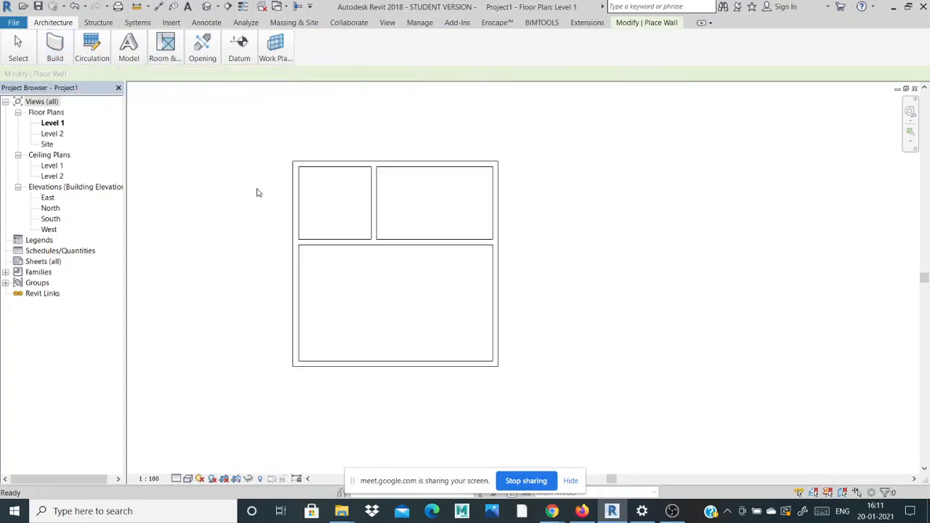
{"action": "key", "text": "Escape"}
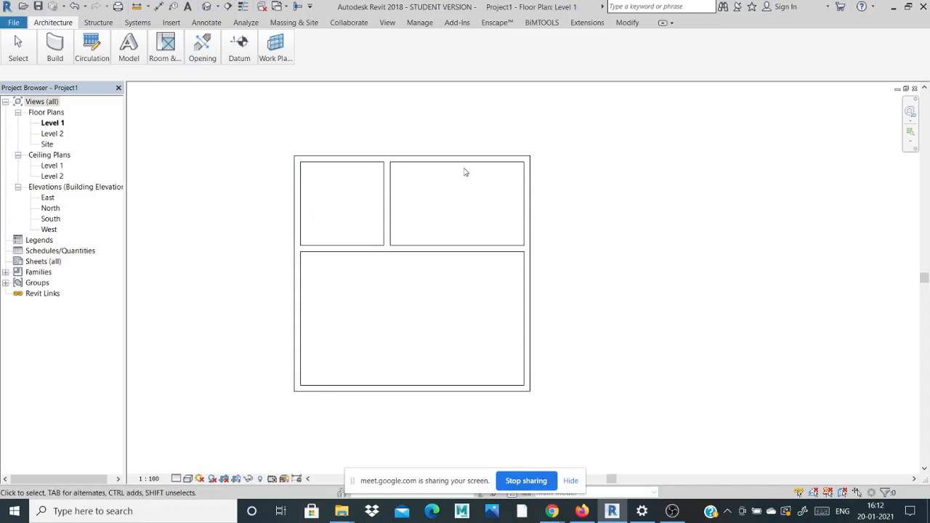
{"action": "scroll", "coordinate": [313, 167], "scroll_direction": "up", "scroll_amount": 3}
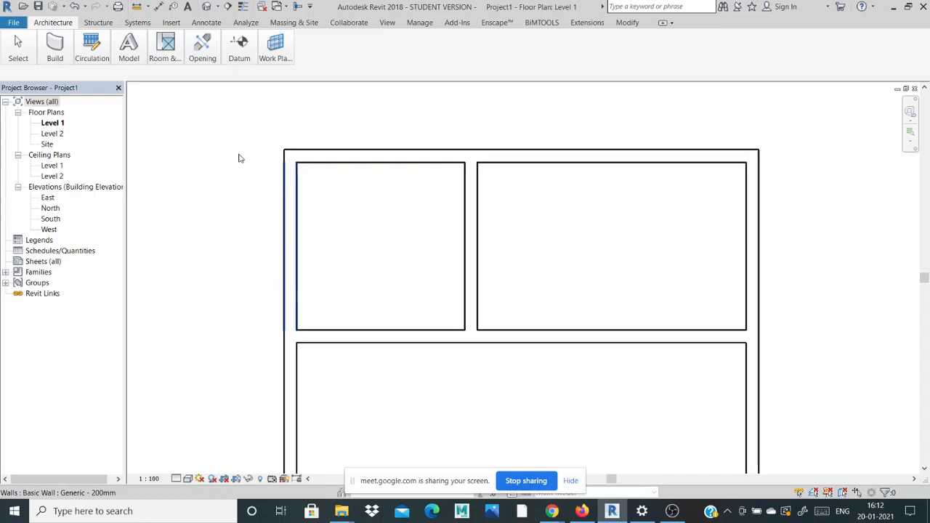
{"action": "scroll", "coordinate": [286, 153], "scroll_direction": "down", "scroll_amount": 1}
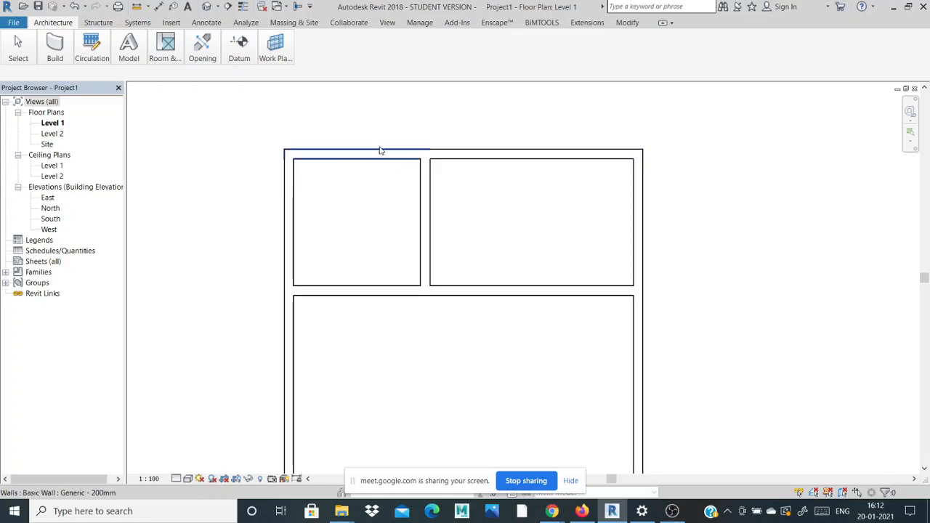
{"action": "scroll", "coordinate": [380, 150], "scroll_direction": "down", "scroll_amount": 4}
{"action": "scroll", "coordinate": [414, 218], "scroll_direction": "up", "scroll_amount": 2}
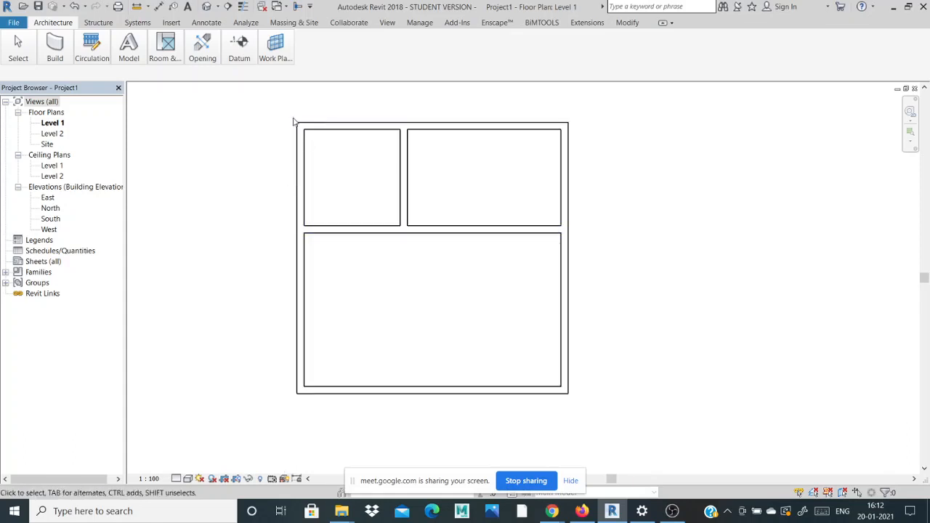
{"action": "scroll", "coordinate": [359, 240], "scroll_direction": "down", "scroll_amount": 2}
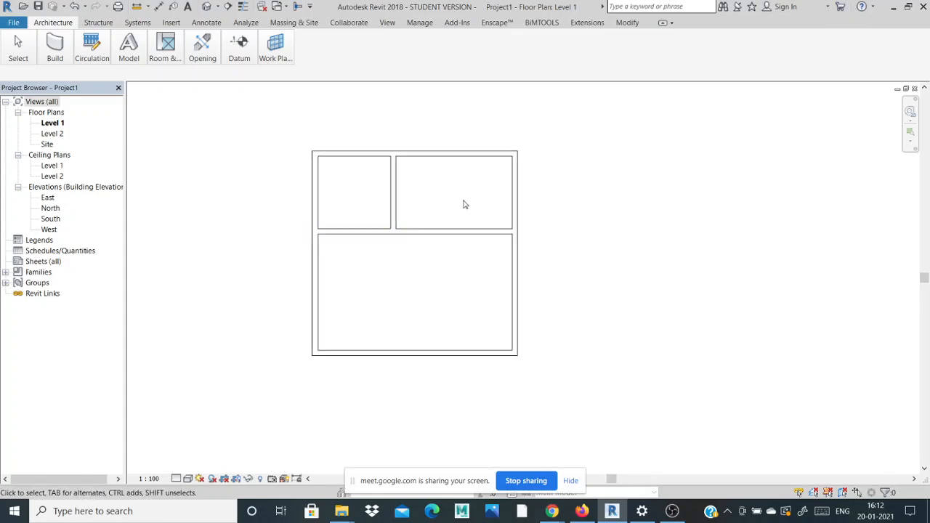
{"action": "scroll", "coordinate": [447, 186], "scroll_direction": "up", "scroll_amount": 1}
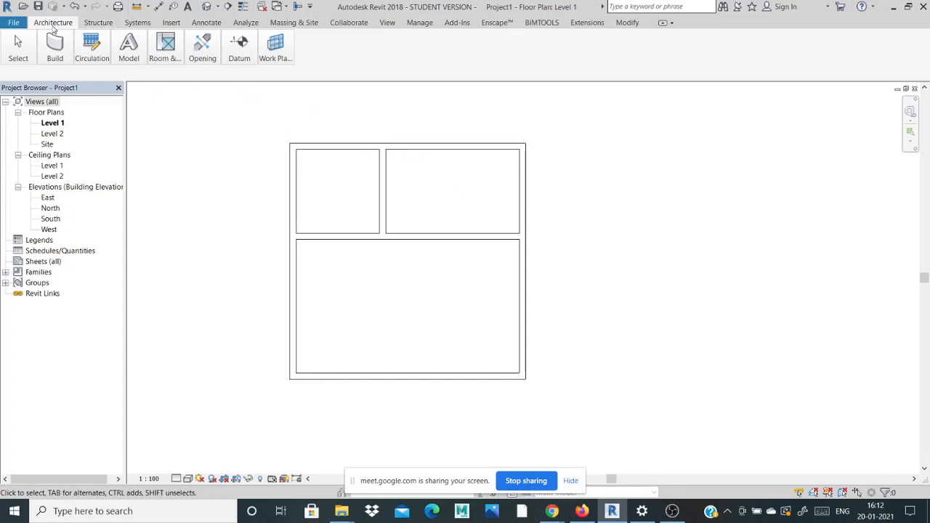
{"action": "mouse_move", "coordinate": [54, 46]}
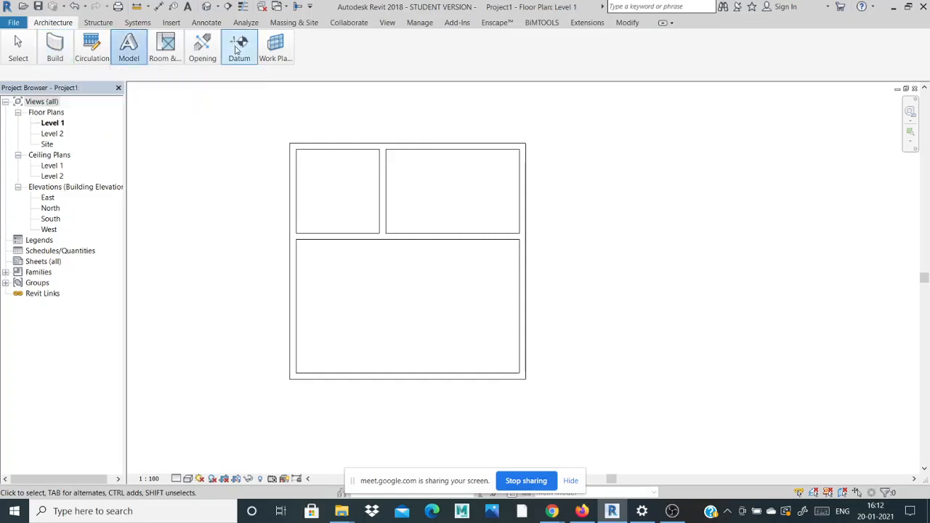
{"action": "mouse_move", "coordinate": [235, 49]}
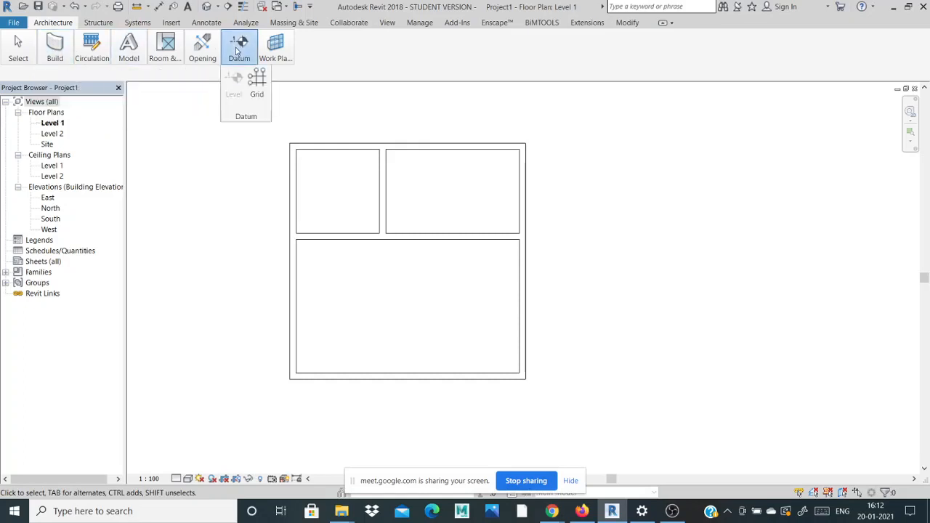
- Draw three vertical grid lines down the centres of the left wall, upper partition and right wall, ending below the plan
{"action": "left_click", "coordinate": [259, 82]}
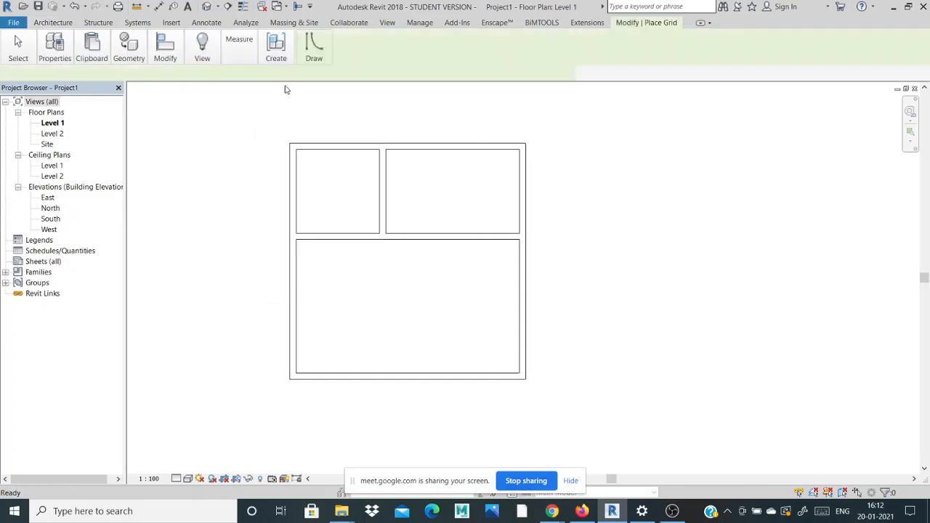
{"action": "left_click", "coordinate": [317, 62]}
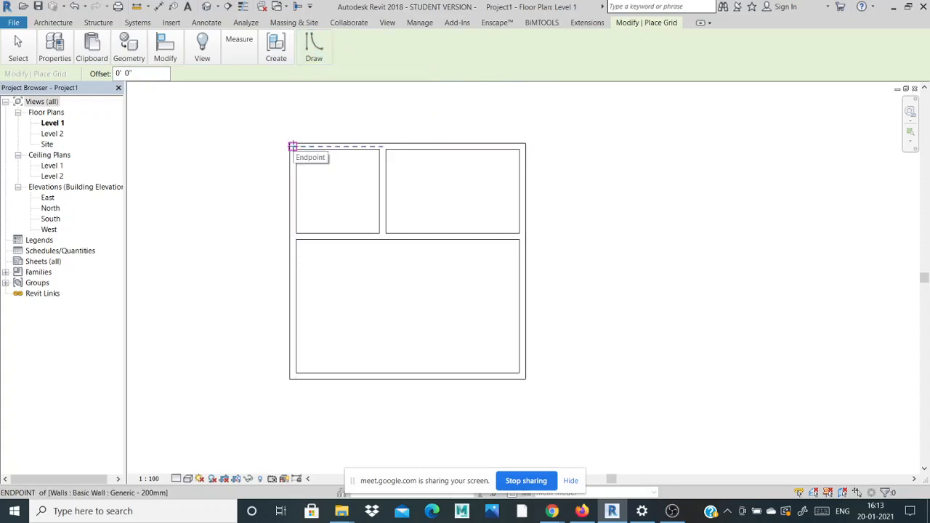
{"action": "left_click", "coordinate": [292, 146]}
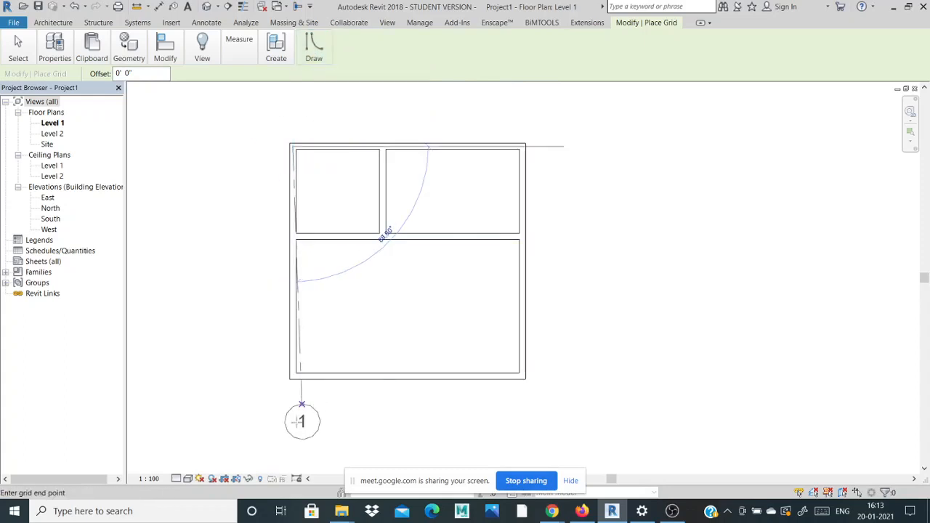
{"action": "left_click", "coordinate": [292, 436]}
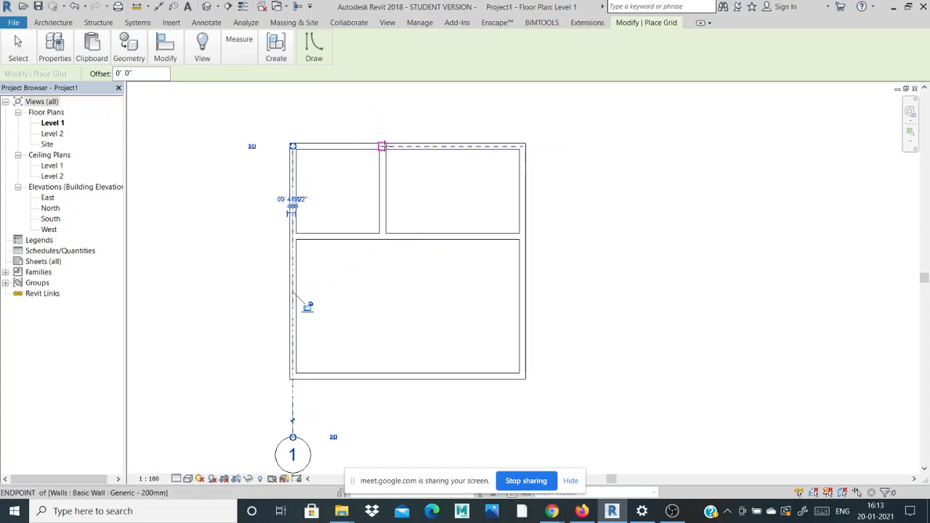
{"action": "left_click", "coordinate": [382, 146]}
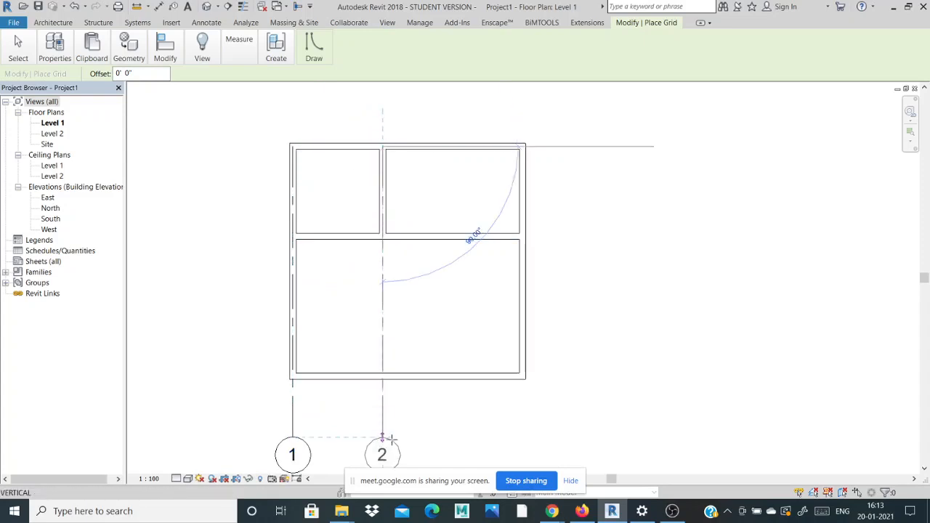
{"action": "left_click", "coordinate": [382, 438]}
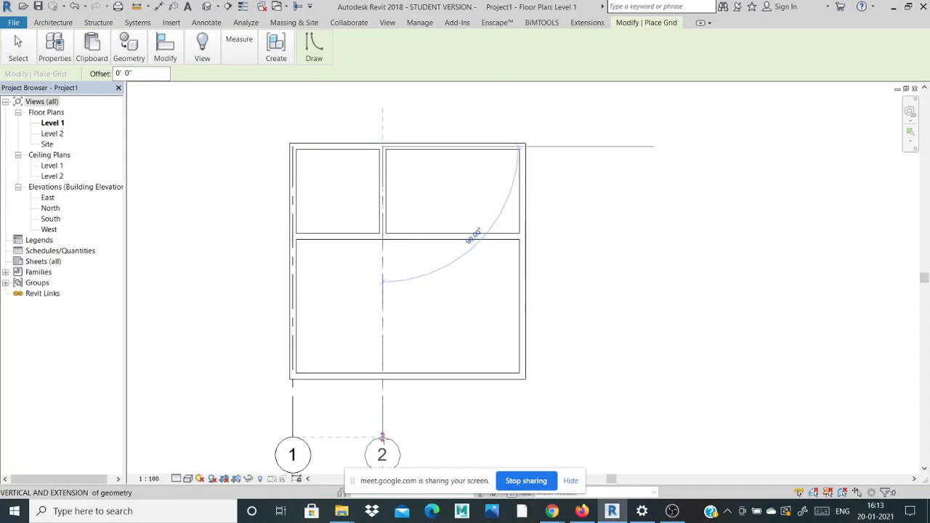
{"action": "left_click", "coordinate": [524, 145]}
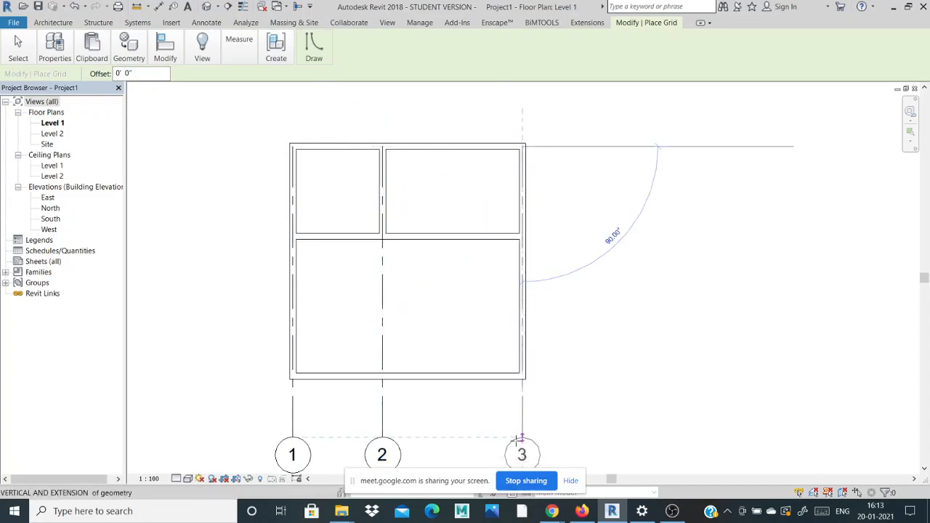
{"action": "left_click", "coordinate": [521, 438]}
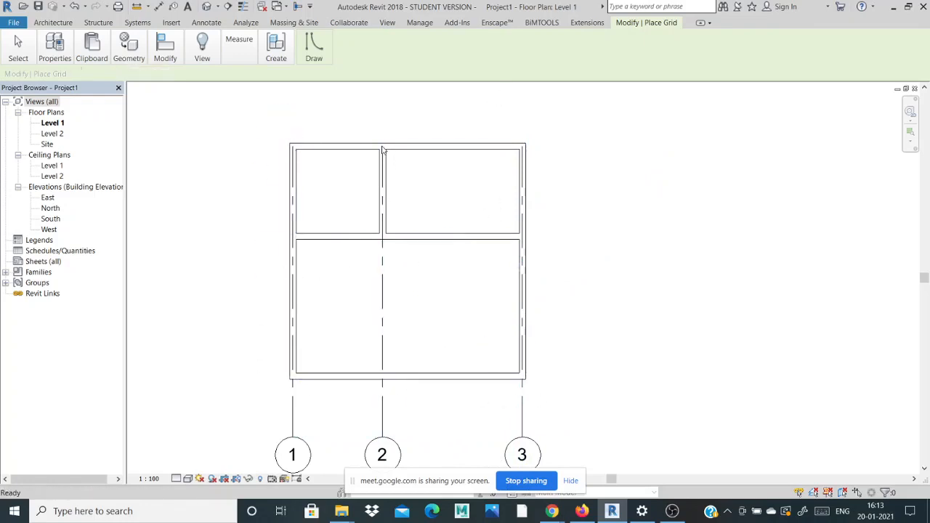
{"action": "key", "text": "Escape"}
{"action": "key", "text": "Escape"}
- Extend the upper ends of the three aligned vertical grid lines beyond the top wall
{"action": "scroll", "coordinate": [282, 145], "scroll_direction": "up", "scroll_amount": 3}
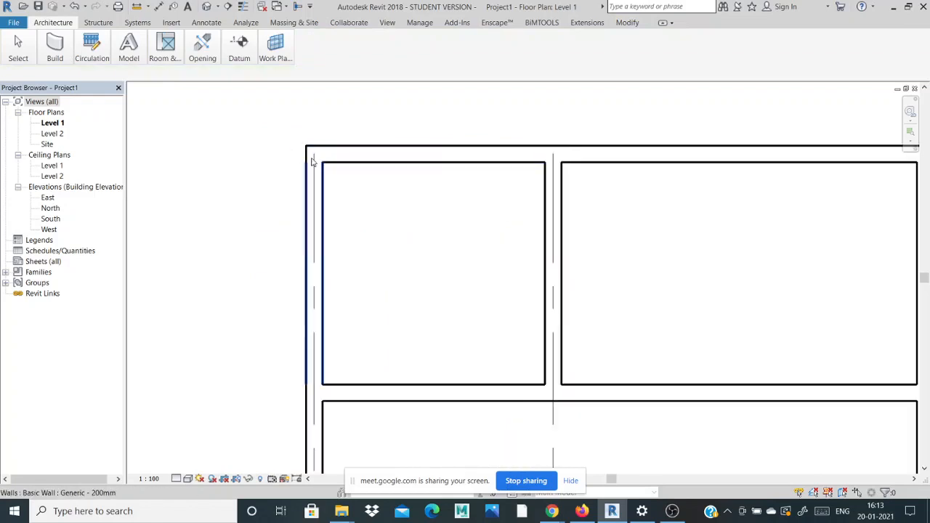
{"action": "left_click", "coordinate": [314, 161]}
{"action": "scroll", "coordinate": [314, 164], "scroll_direction": "down", "scroll_amount": 4}
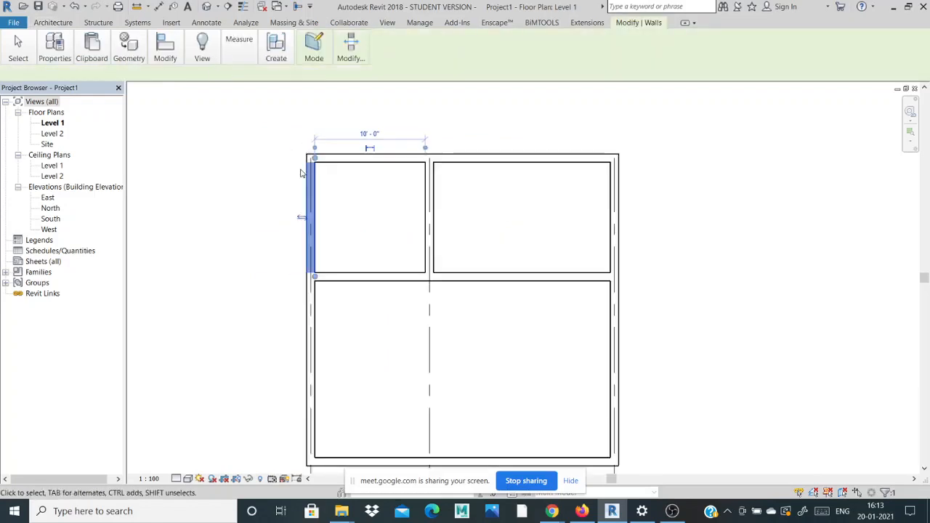
{"action": "left_click", "coordinate": [327, 404]}
{"action": "left_click", "coordinate": [306, 344]}
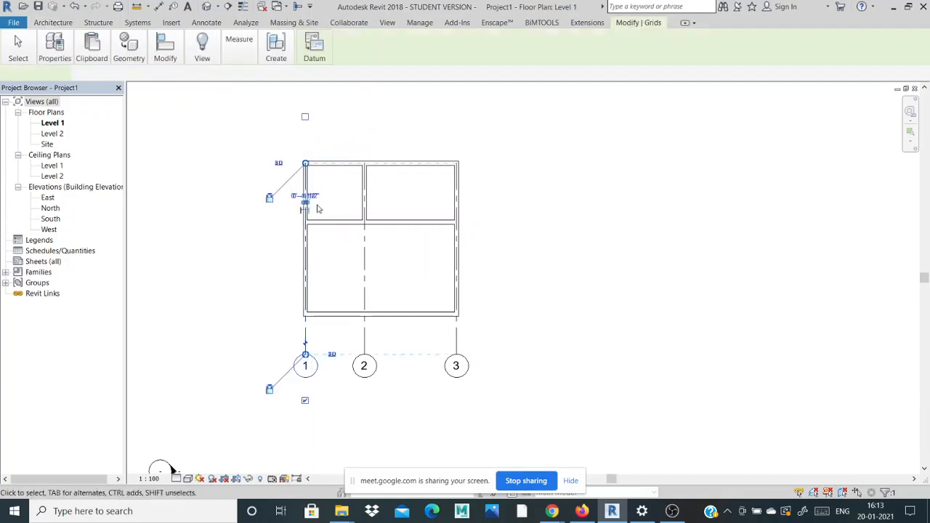
{"action": "scroll", "coordinate": [313, 192], "scroll_direction": "up", "scroll_amount": 3}
{"action": "left_click_drag", "start_coordinate": [305, 117], "coordinate": [301, 95]}
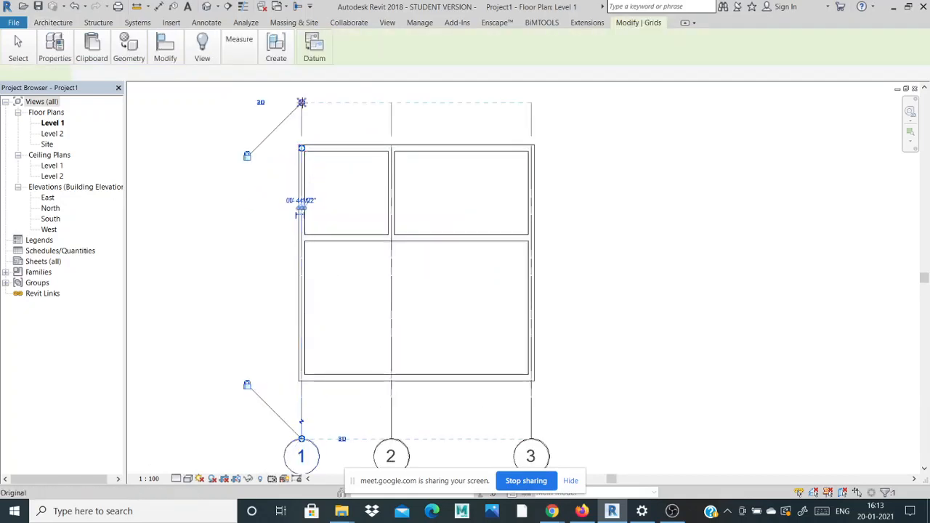
{"action": "left_click", "coordinate": [654, 197]}
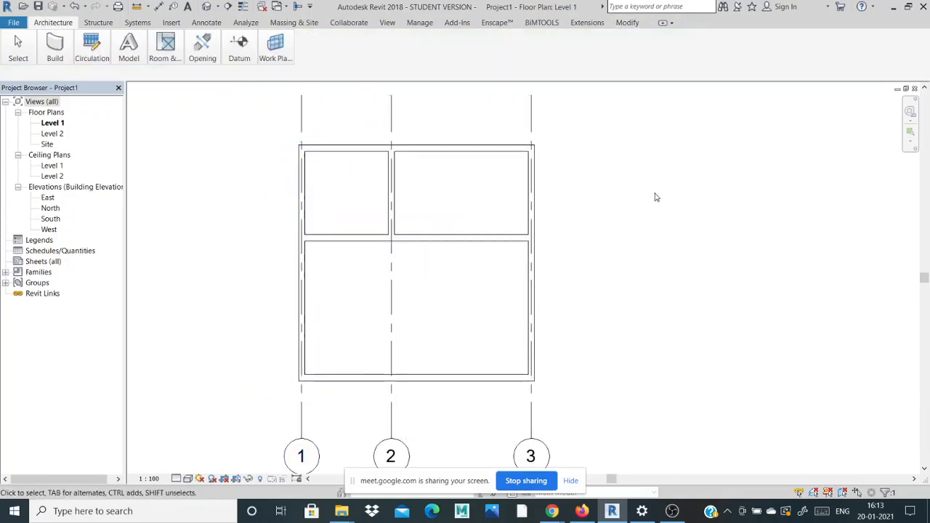
{"action": "scroll", "coordinate": [380, 228], "scroll_direction": "down", "scroll_amount": 2}
{"action": "scroll", "coordinate": [398, 309], "scroll_direction": "up", "scroll_amount": 2}
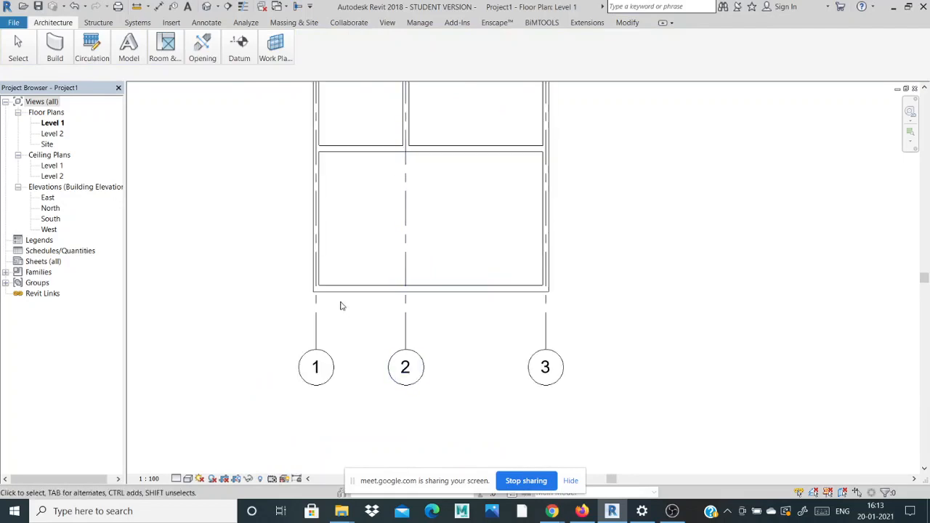
{"action": "scroll", "coordinate": [409, 364], "scroll_direction": "down", "scroll_amount": 2}
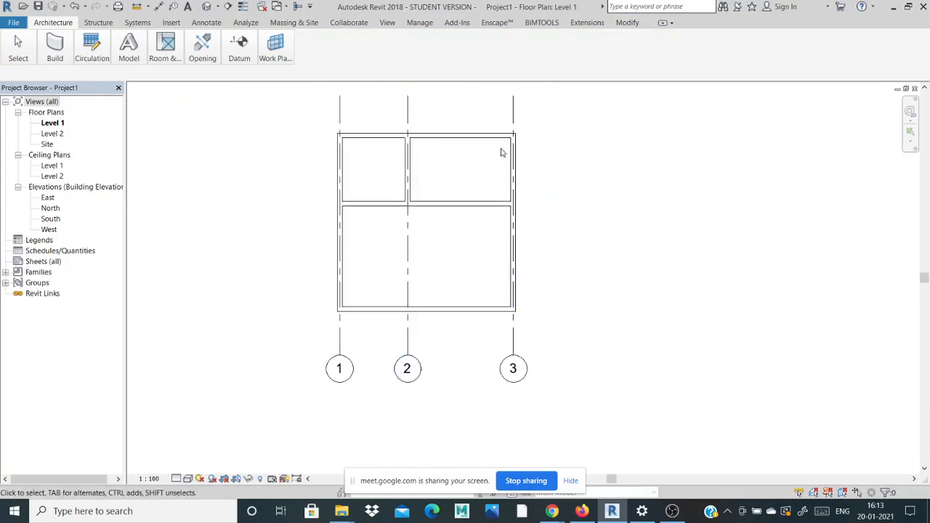
{"action": "scroll", "coordinate": [501, 149], "scroll_direction": "up", "scroll_amount": 1}
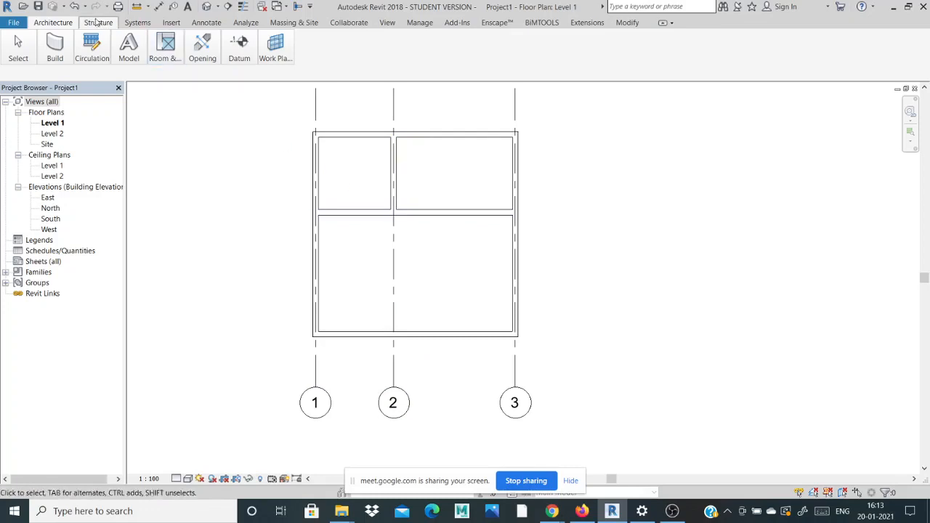
- Draw a horizontal grid line along the top wall's centre from the upper-left corner to beyond the right wall
{"action": "mouse_move", "coordinate": [54, 45]}
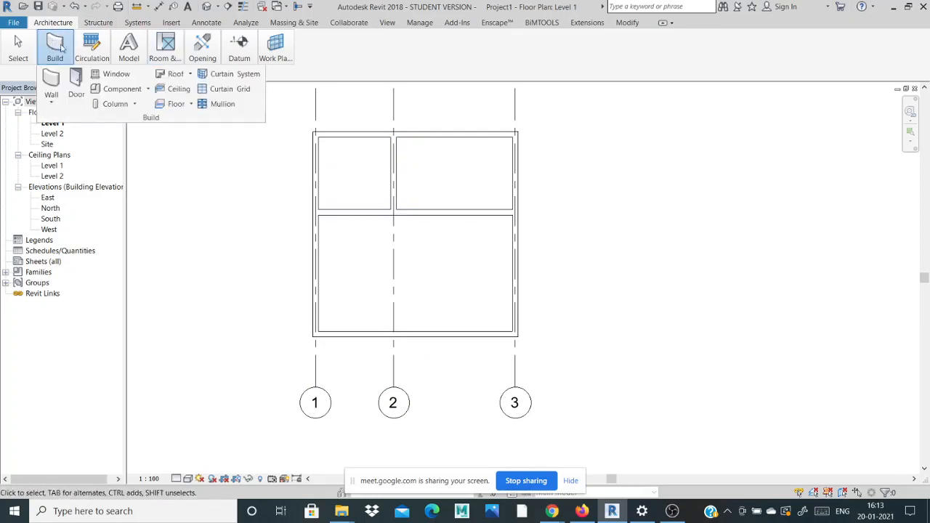
{"action": "mouse_move", "coordinate": [250, 48]}
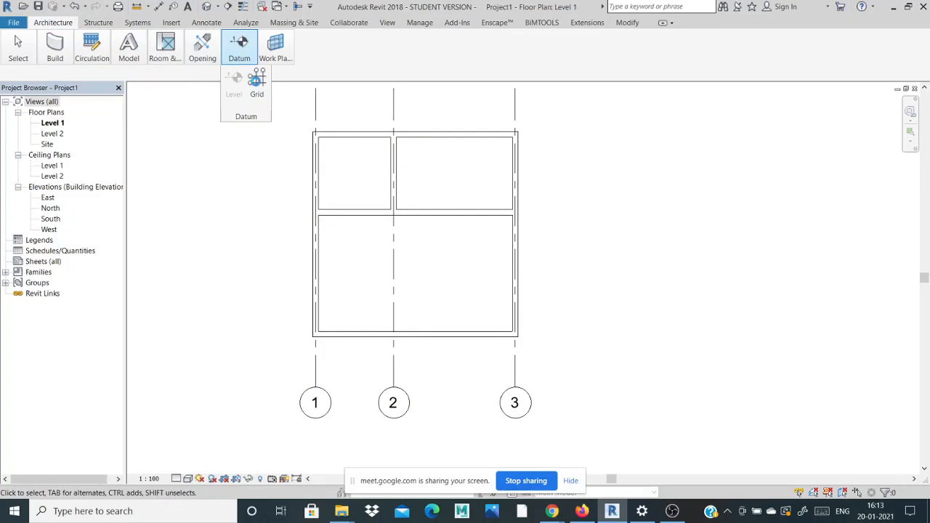
{"action": "left_click", "coordinate": [257, 78]}
{"action": "scroll", "coordinate": [317, 141], "scroll_direction": "up", "scroll_amount": 3}
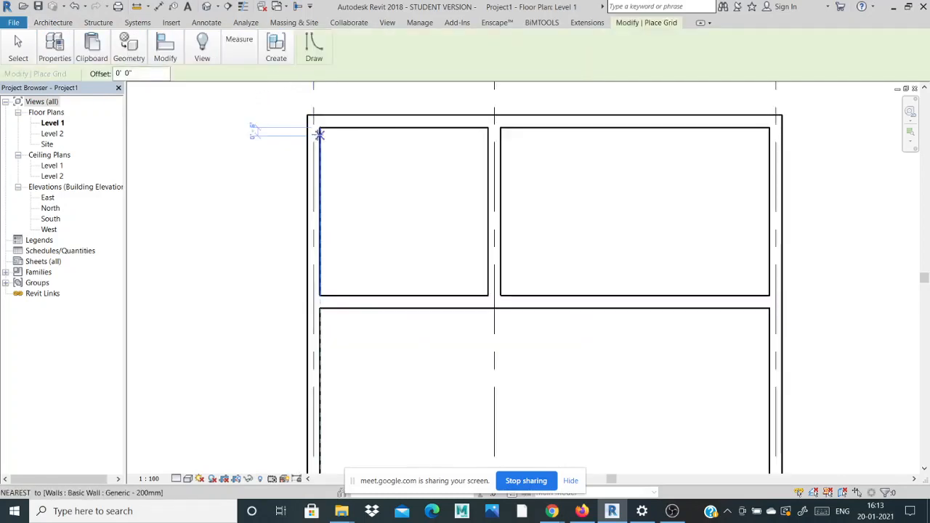
{"action": "left_click", "coordinate": [312, 119]}
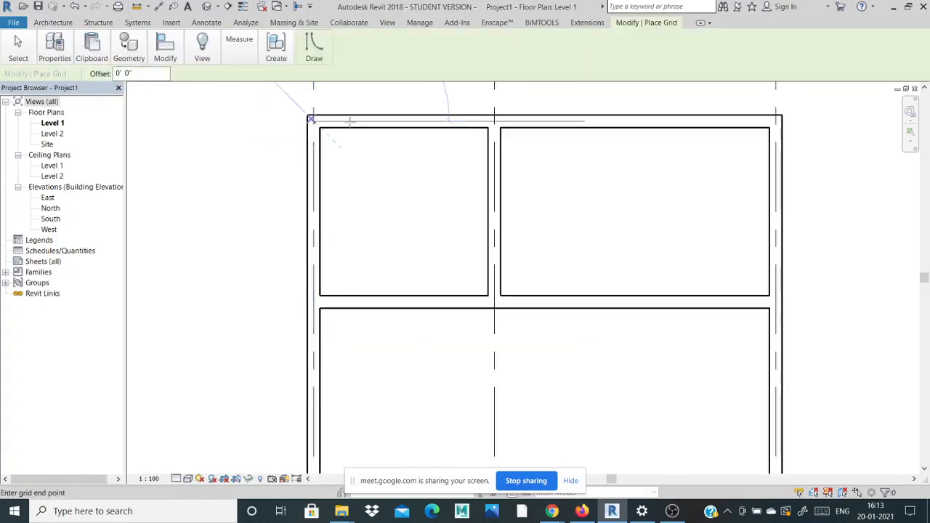
{"action": "scroll", "coordinate": [556, 131], "scroll_direction": "down", "scroll_amount": 4}
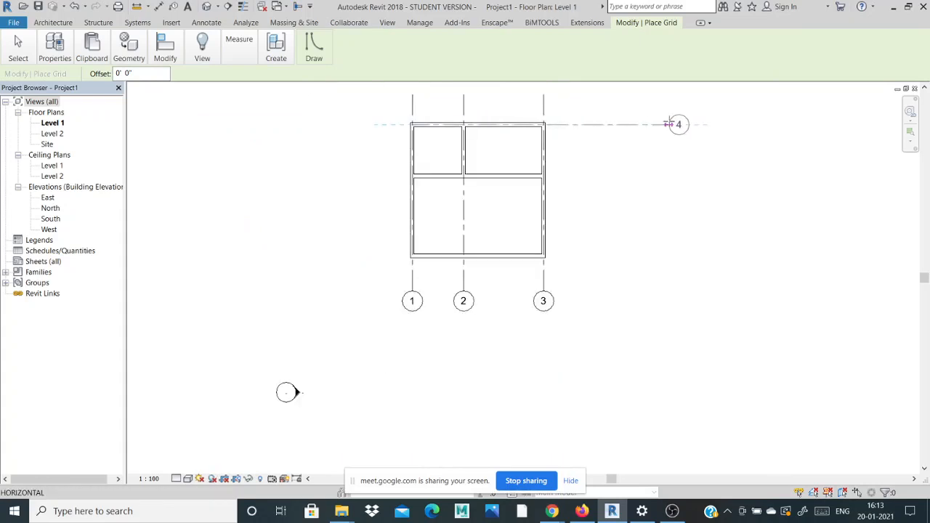
{"action": "left_click", "coordinate": [630, 125]}
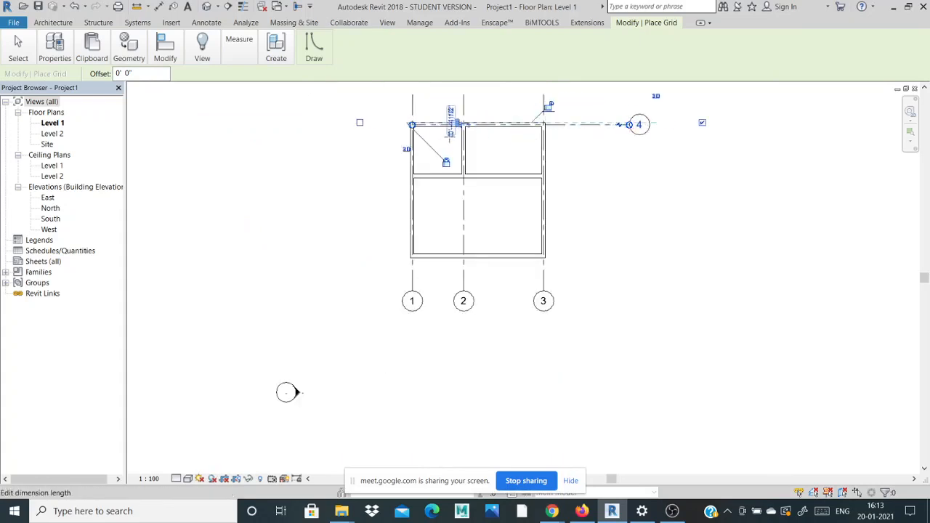
- Draw a horizontal grid line along the middle wall from the left wall, ending in line with the grid above
{"action": "scroll", "coordinate": [393, 194], "scroll_direction": "up", "scroll_amount": 5}
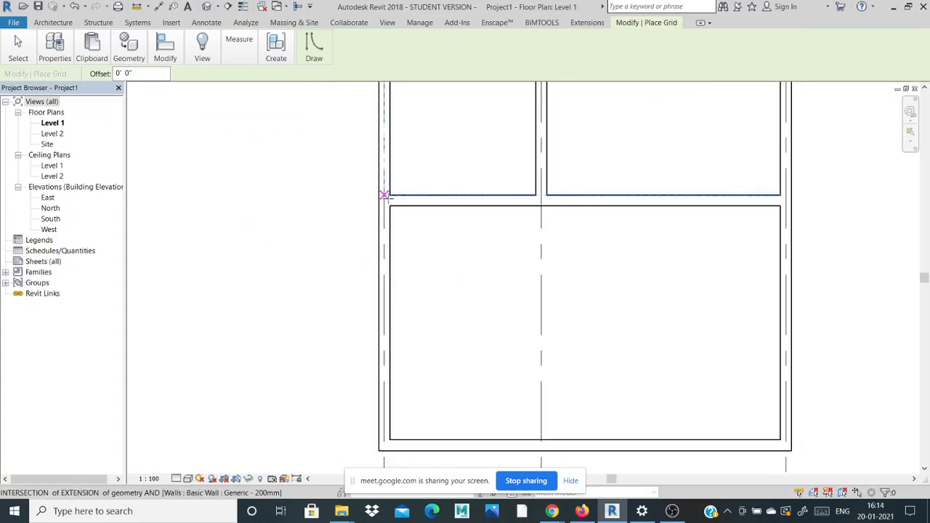
{"action": "left_click", "coordinate": [385, 194]}
{"action": "scroll", "coordinate": [385, 195], "scroll_direction": "down", "scroll_amount": 4}
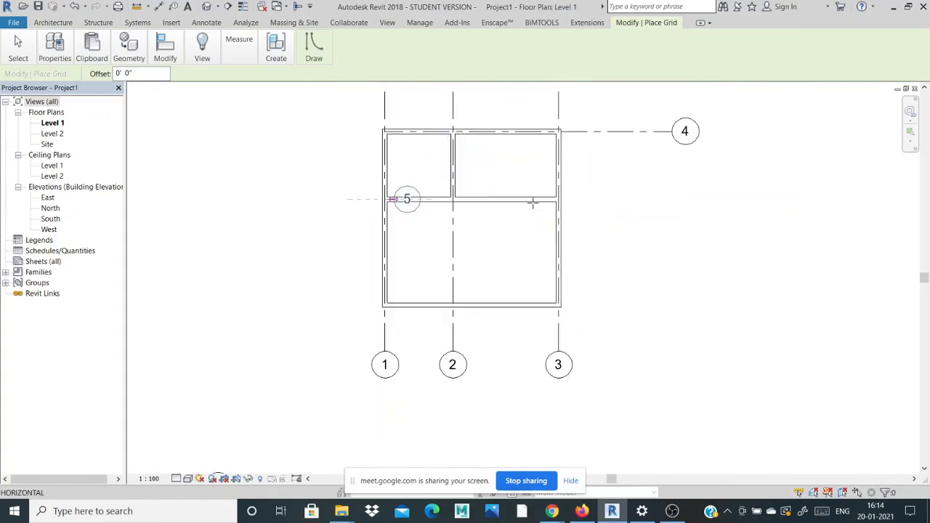
{"action": "left_click", "coordinate": [672, 199]}
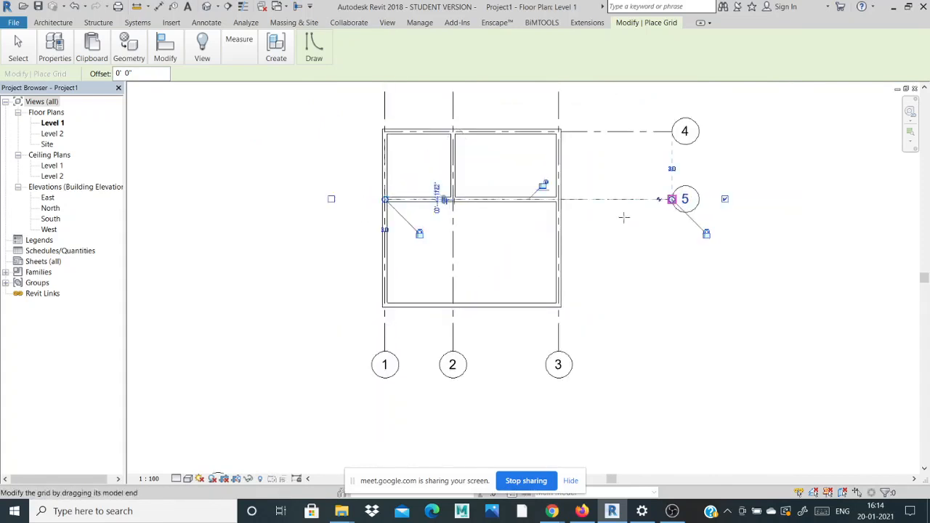
- Draw a horizontal grid line along the bottom wall from the left wall to beyond the right wall, and exit the Grid tool
{"action": "scroll", "coordinate": [380, 303], "scroll_direction": "up", "scroll_amount": 4}
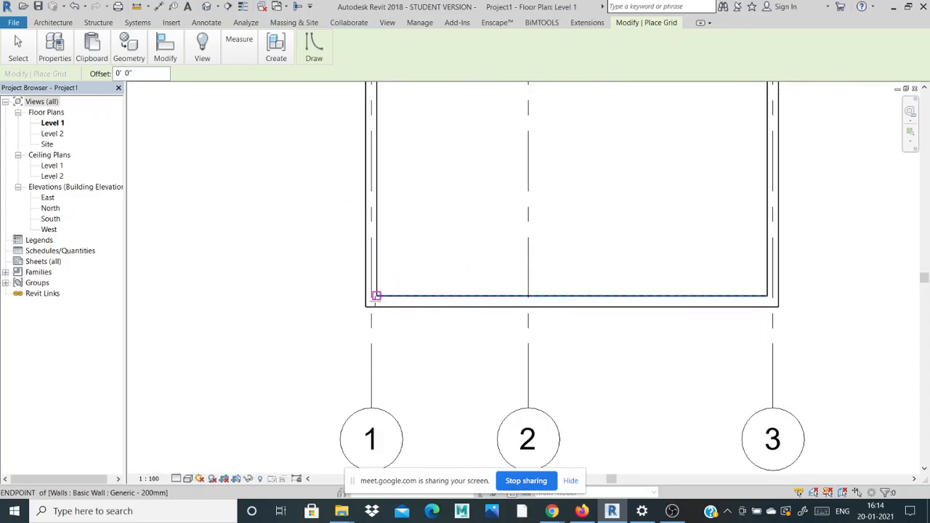
{"action": "left_click", "coordinate": [372, 297]}
{"action": "scroll", "coordinate": [370, 299], "scroll_direction": "down", "scroll_amount": 3}
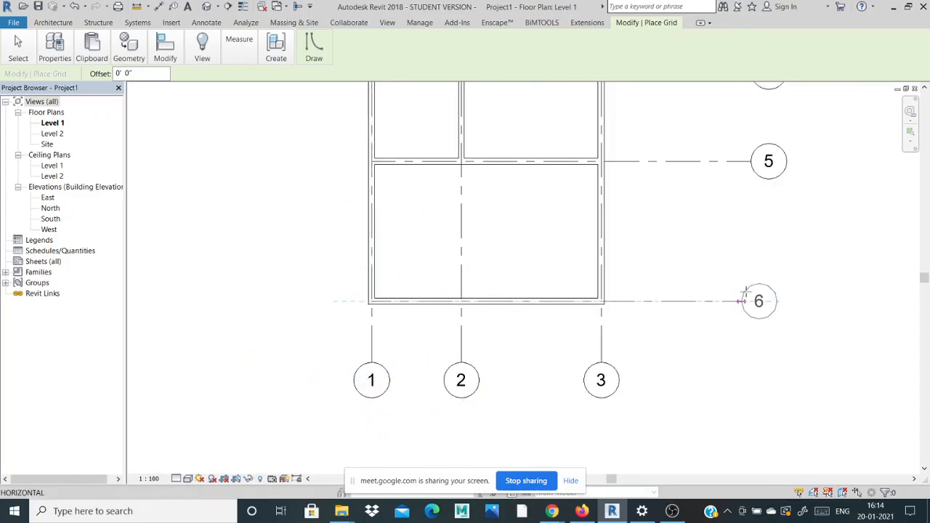
{"action": "left_click", "coordinate": [743, 298]}
{"action": "key", "text": "Escape"}
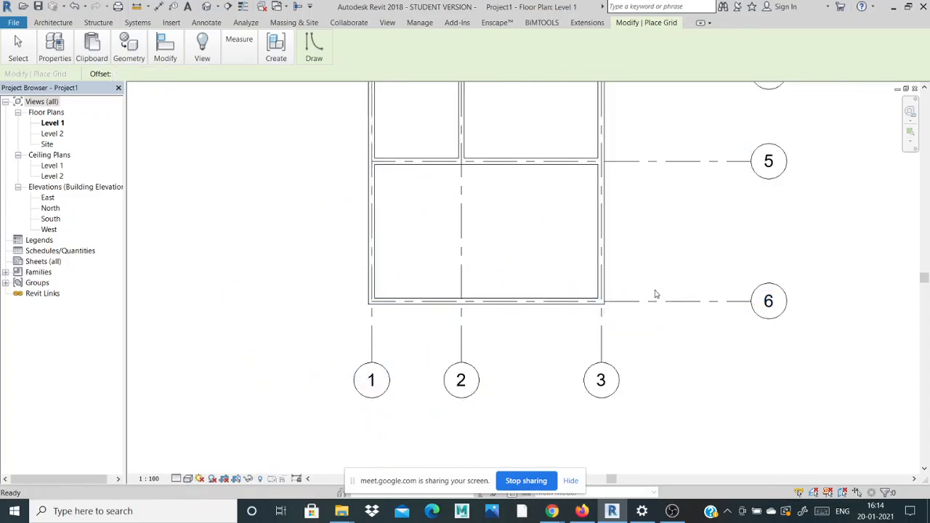
{"action": "scroll", "coordinate": [653, 290], "scroll_direction": "down", "scroll_amount": 2}
{"action": "key", "text": "Escape"}
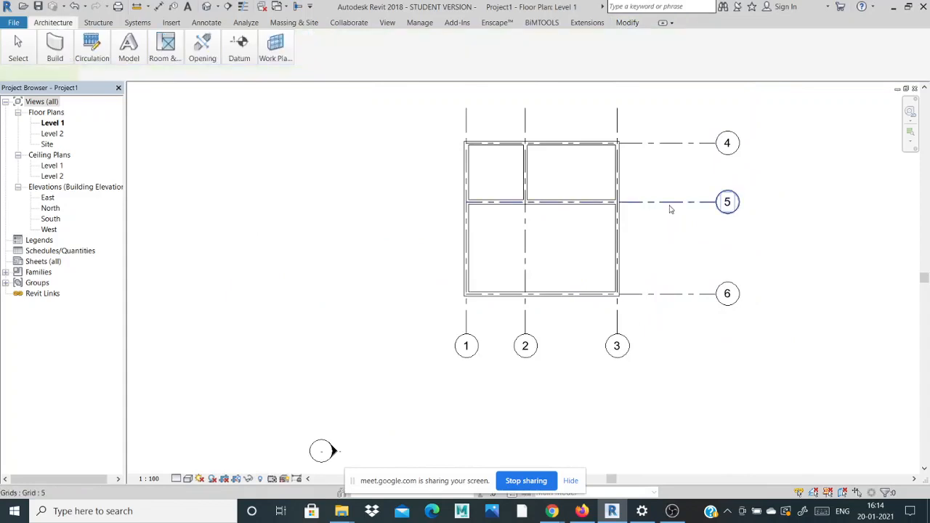
- Extend the left ends of the three aligned horizontal grid lines beyond the left wall
{"action": "left_click", "coordinate": [668, 203]}
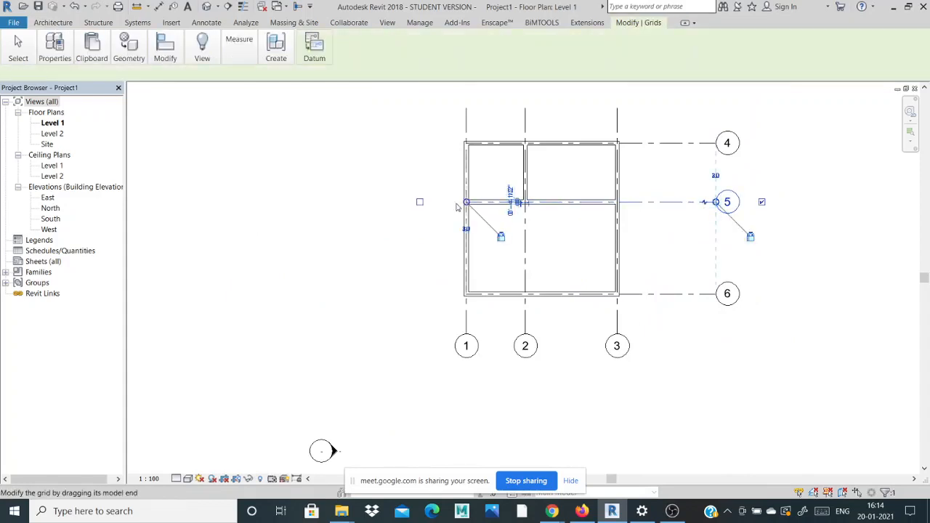
{"action": "left_click_drag", "start_coordinate": [463, 204], "coordinate": [419, 205]}
{"action": "left_click", "coordinate": [388, 249]}
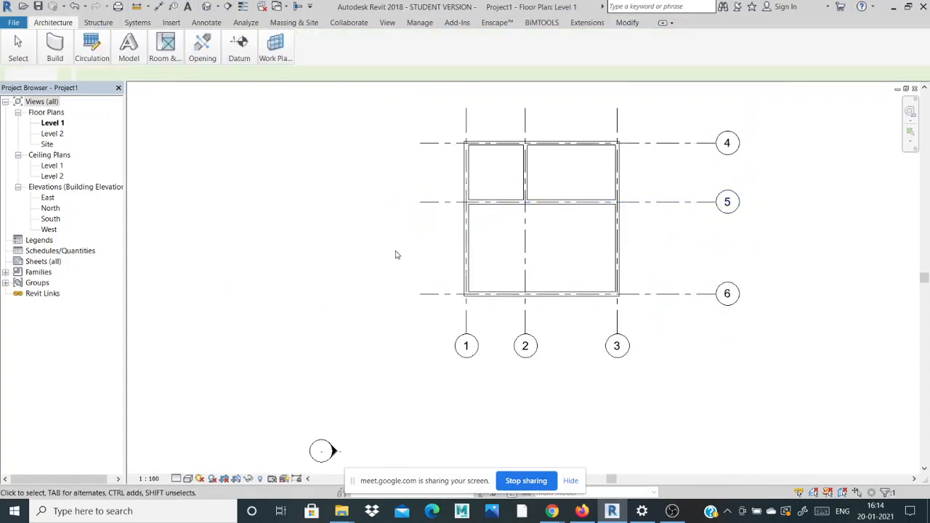
{"action": "scroll", "coordinate": [516, 281], "scroll_direction": "up", "scroll_amount": 1}
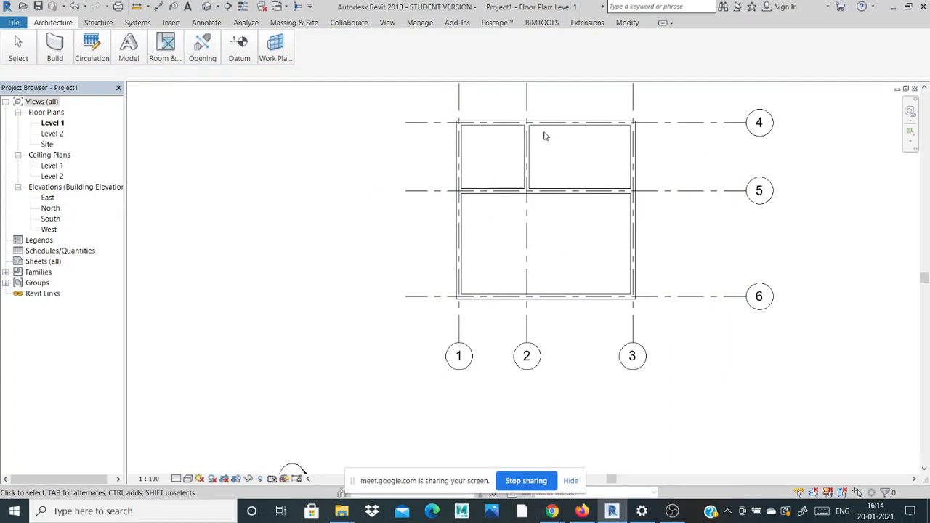
{"action": "scroll", "coordinate": [386, 260], "scroll_direction": "down", "scroll_amount": 1}
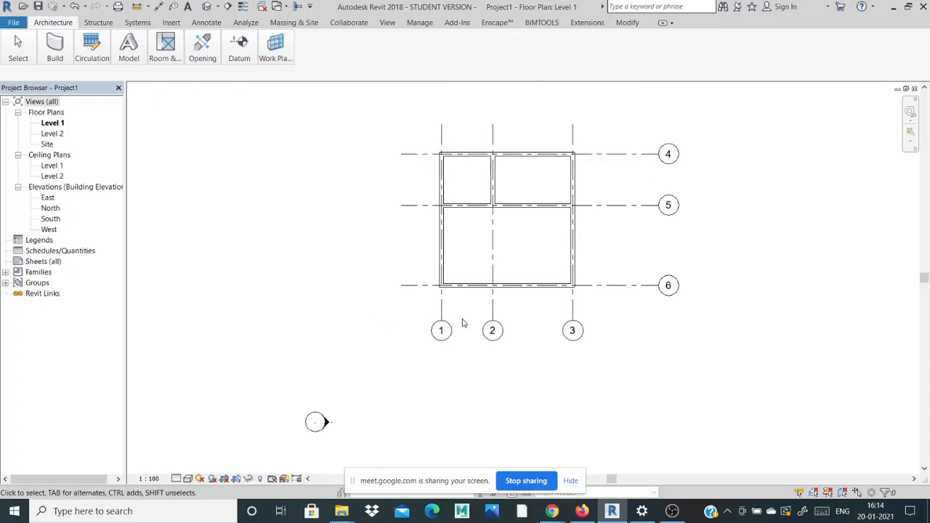
{"action": "scroll", "coordinate": [463, 322], "scroll_direction": "up", "scroll_amount": 2}
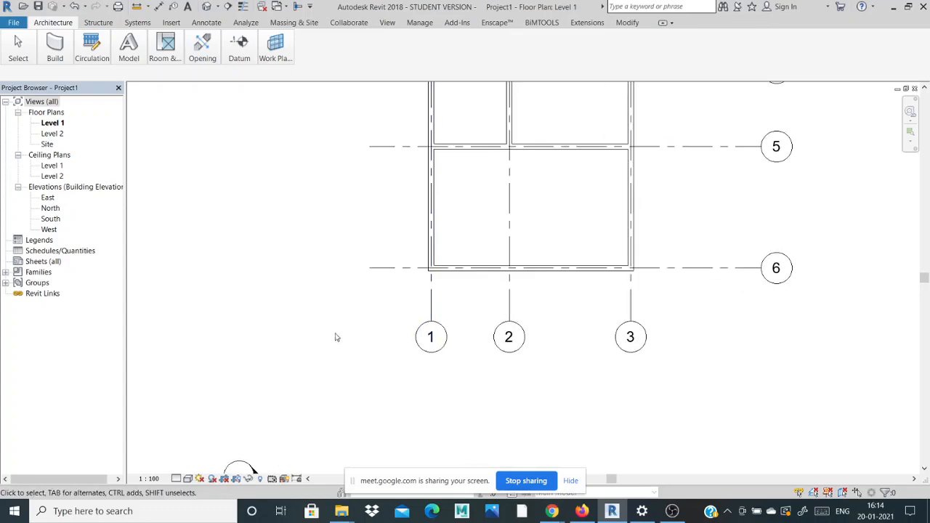
{"action": "scroll", "coordinate": [336, 334], "scroll_direction": "down", "scroll_amount": 2}
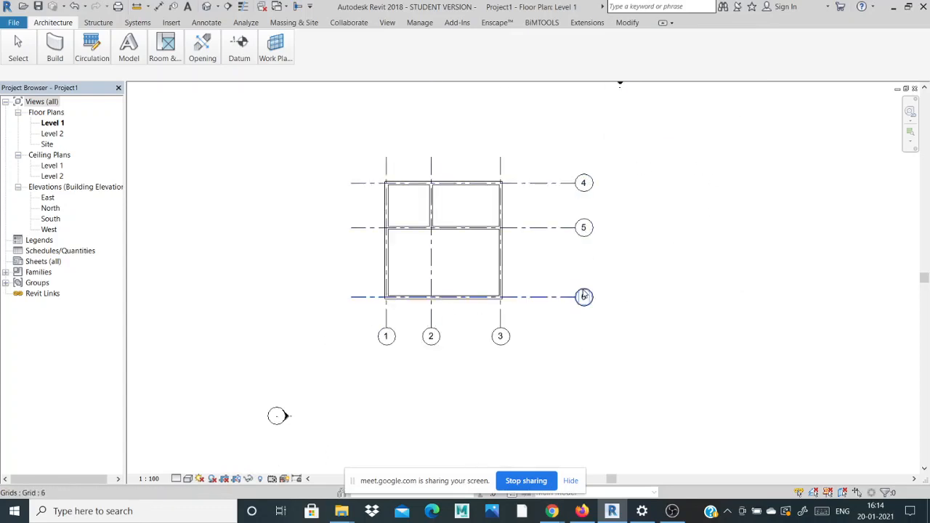
- Rename the horizontal grid line along the top wall as A
{"action": "scroll", "coordinate": [392, 278], "scroll_direction": "up", "scroll_amount": 2}
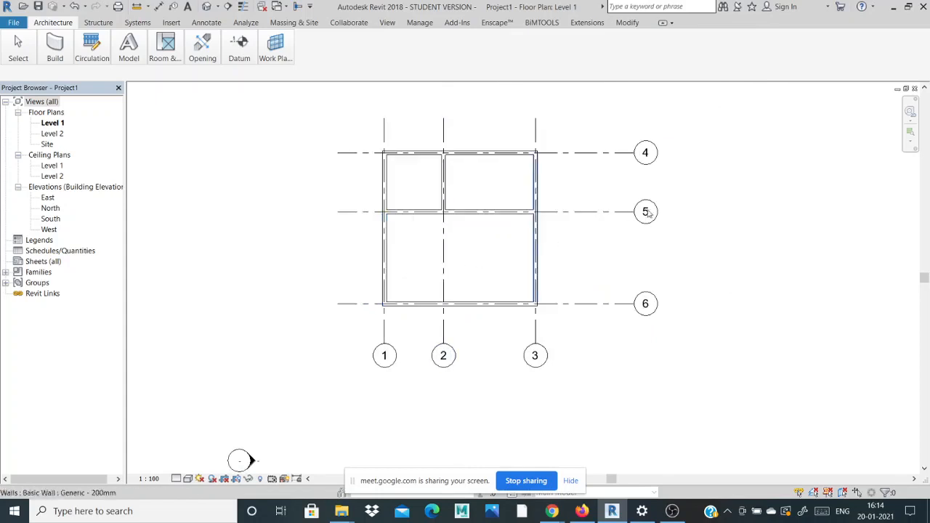
{"action": "left_click", "coordinate": [646, 161]}
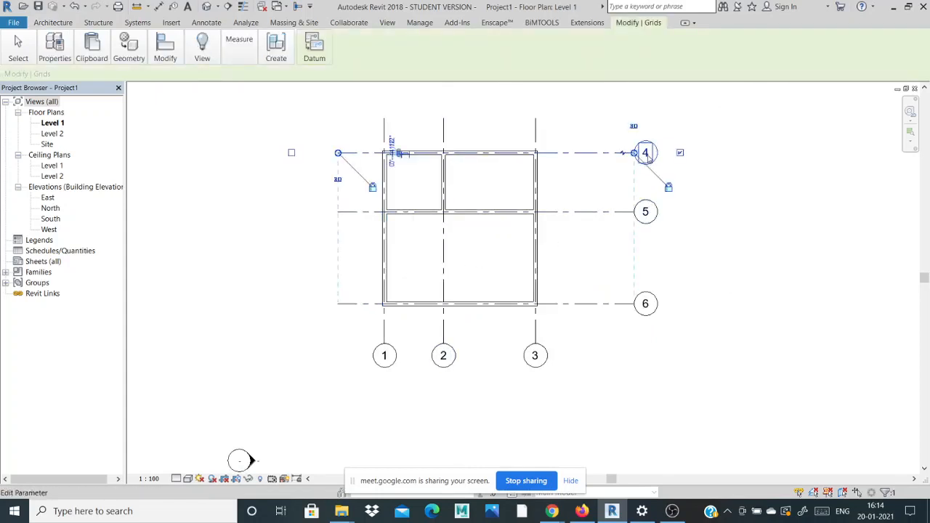
{"action": "left_click", "coordinate": [646, 154]}
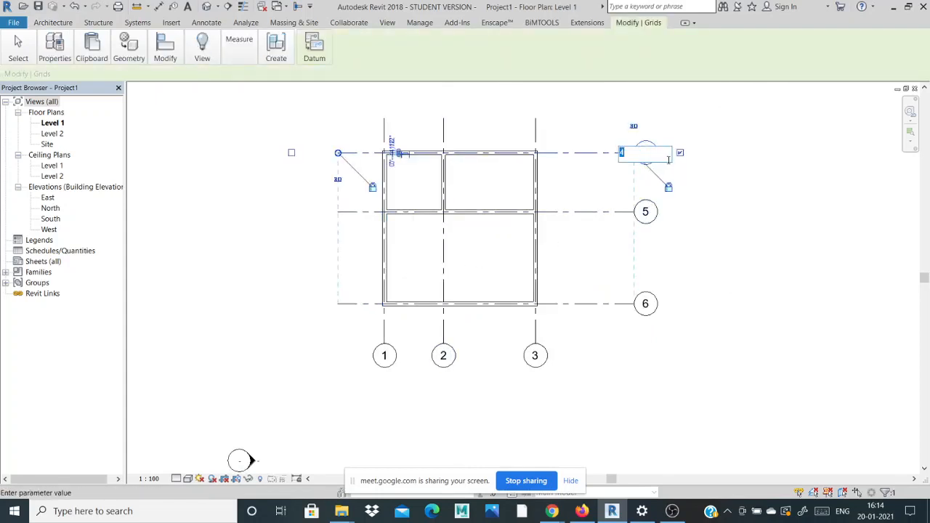
{"action": "type", "text": "A"}
{"action": "key", "text": "Return"}
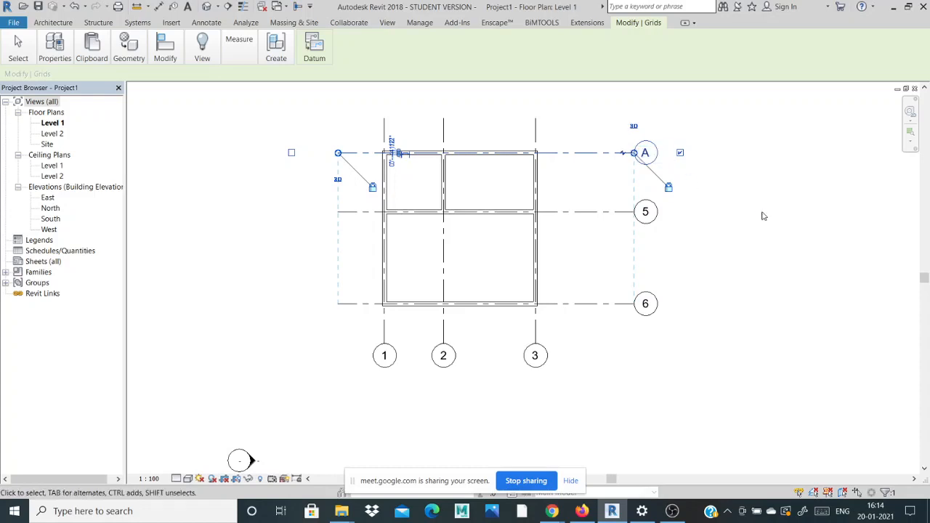
{"action": "left_click", "coordinate": [729, 218]}
- Rename the middle wall's horizontal grid line as B and the bottom wall's as C
{"action": "double_click", "coordinate": [648, 211]}
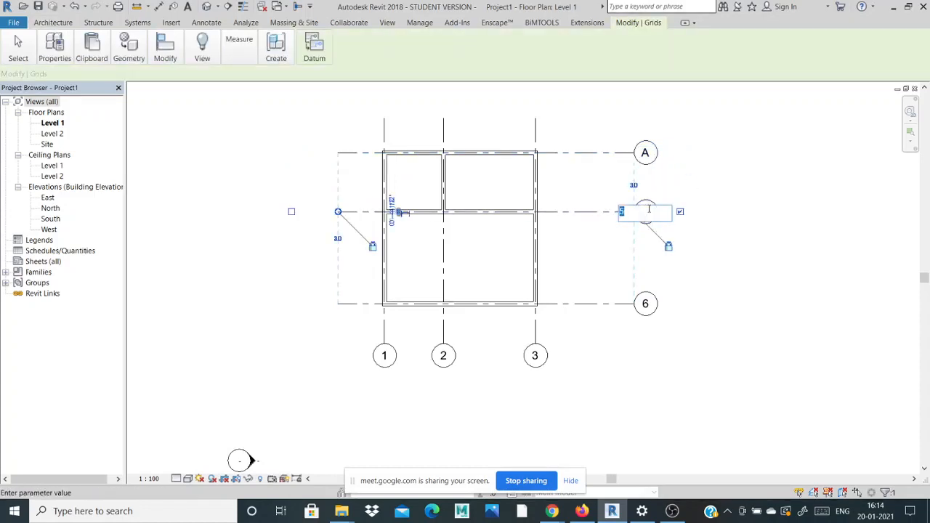
{"action": "key", "text": "Return"}
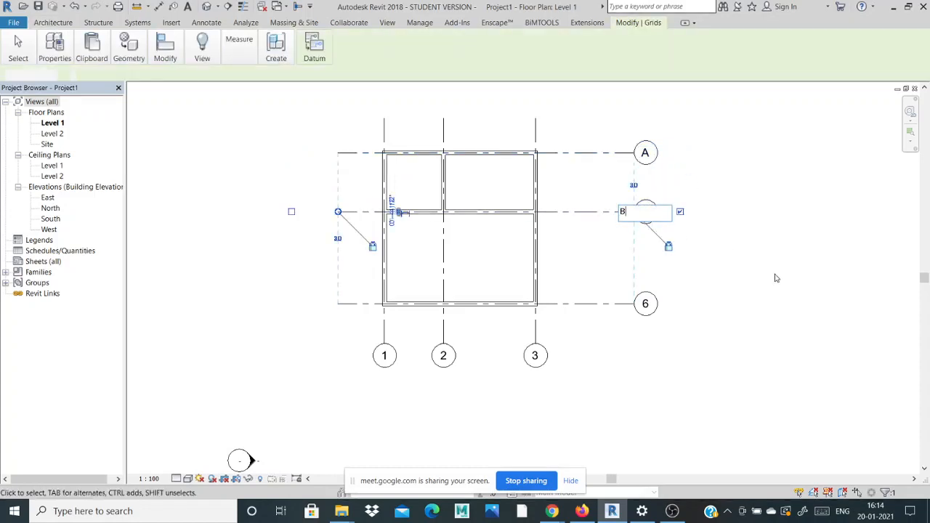
{"action": "left_click", "coordinate": [775, 277]}
{"action": "double_click", "coordinate": [646, 304]}
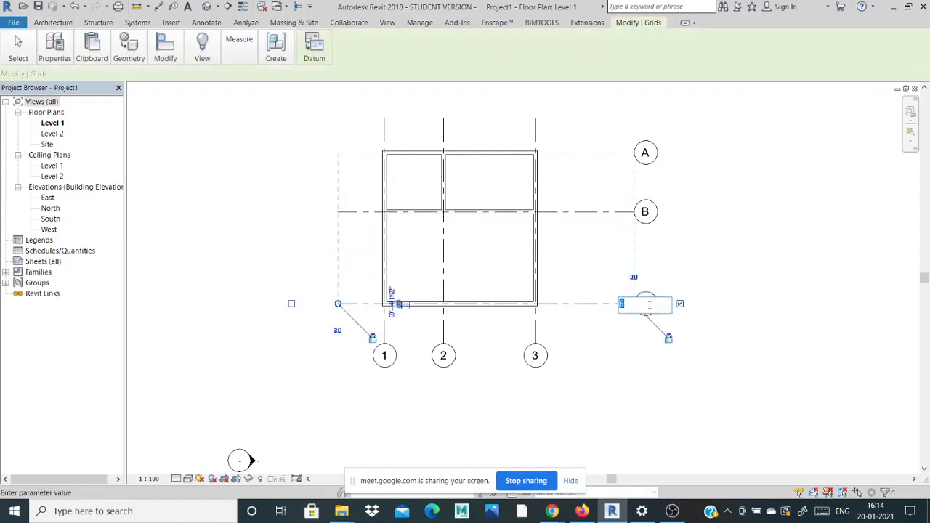
{"action": "type", "text": "C"}
{"action": "left_click", "coordinate": [691, 250]}
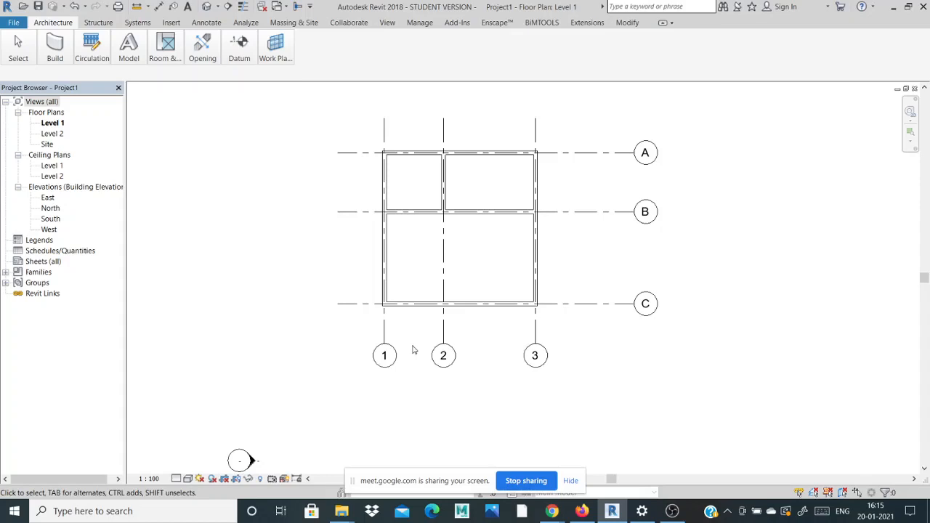
{"action": "scroll", "coordinate": [380, 291], "scroll_direction": "up", "scroll_amount": 1}
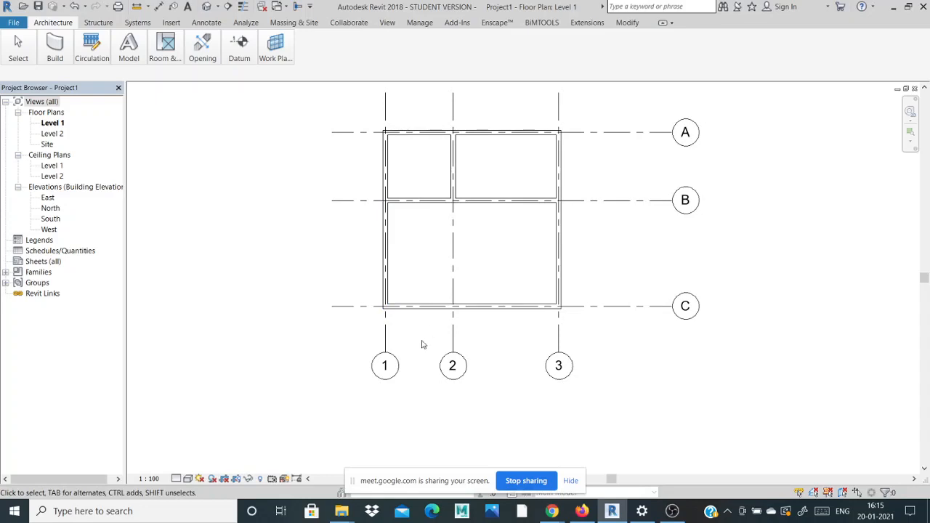
{"action": "scroll", "coordinate": [384, 365], "scroll_direction": "up", "scroll_amount": 2}
{"action": "scroll", "coordinate": [432, 371], "scroll_direction": "down", "scroll_amount": 2}
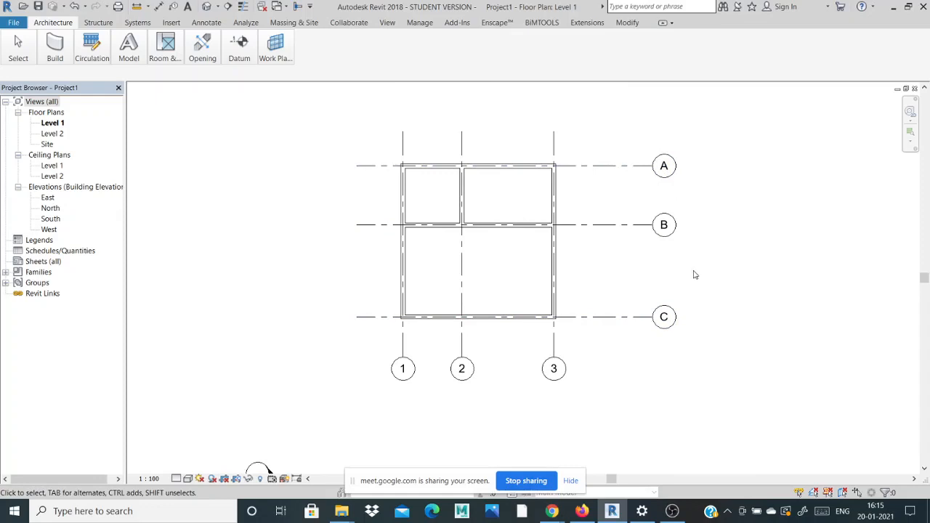
{"action": "scroll", "coordinate": [411, 148], "scroll_direction": "up", "scroll_amount": 4}
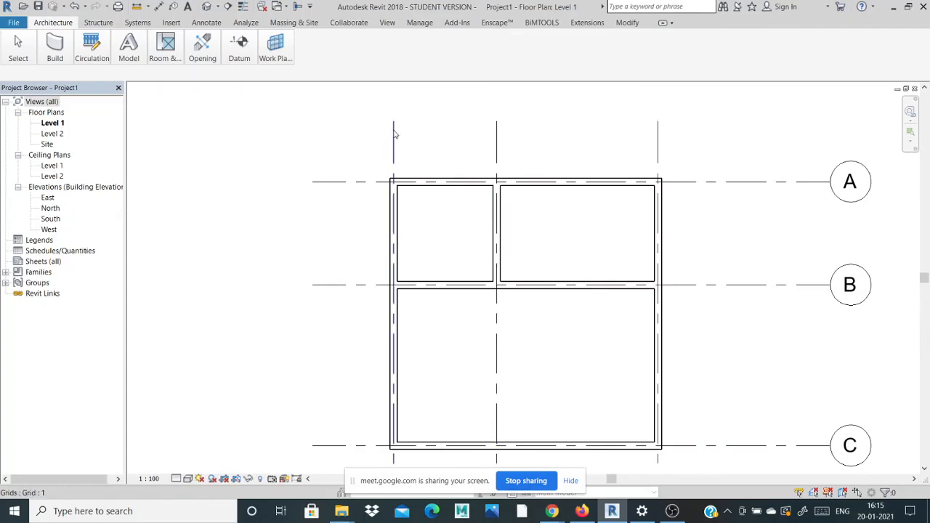
- Switch to the Google Meet call, read the participants' chat messages, and return to the Revit floor plan
{"action": "left_click", "coordinate": [541, 494]}
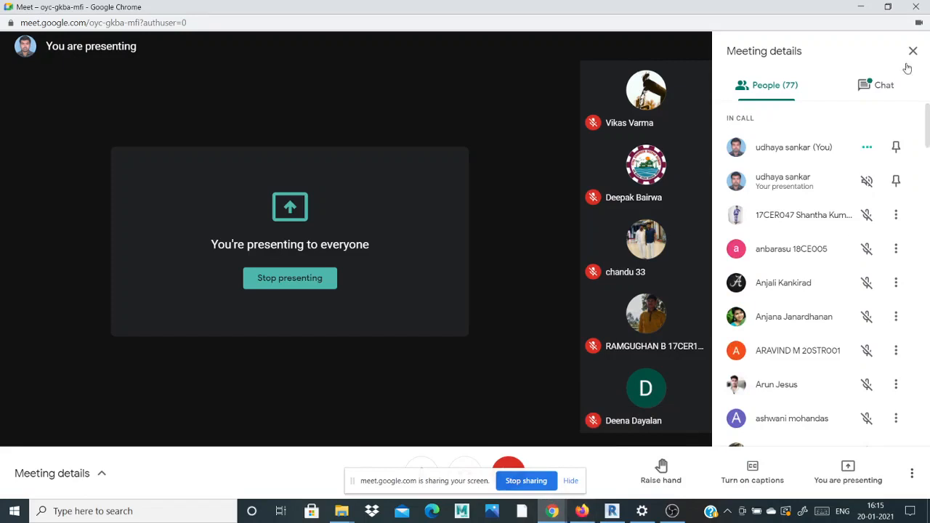
{"action": "left_click", "coordinate": [886, 85]}
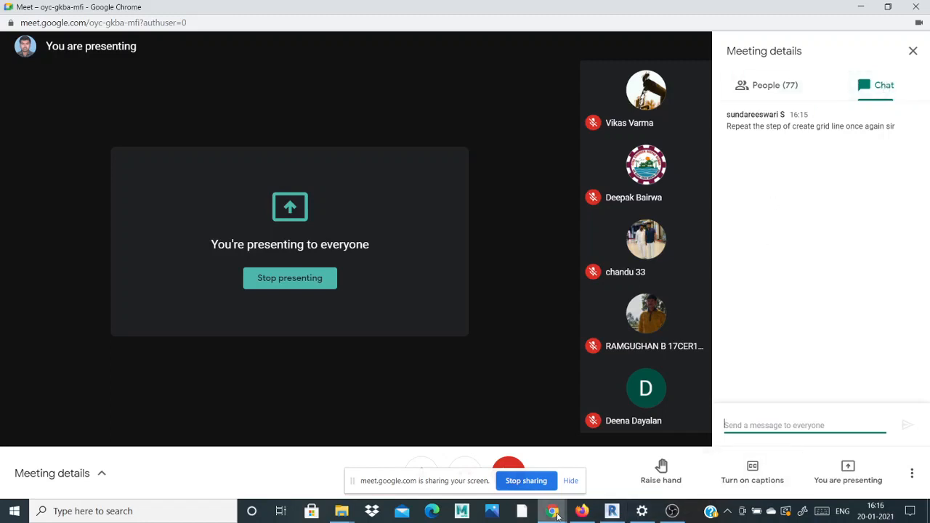
{"action": "mouse_move", "coordinate": [557, 514]}
{"action": "left_click", "coordinate": [551, 461]}
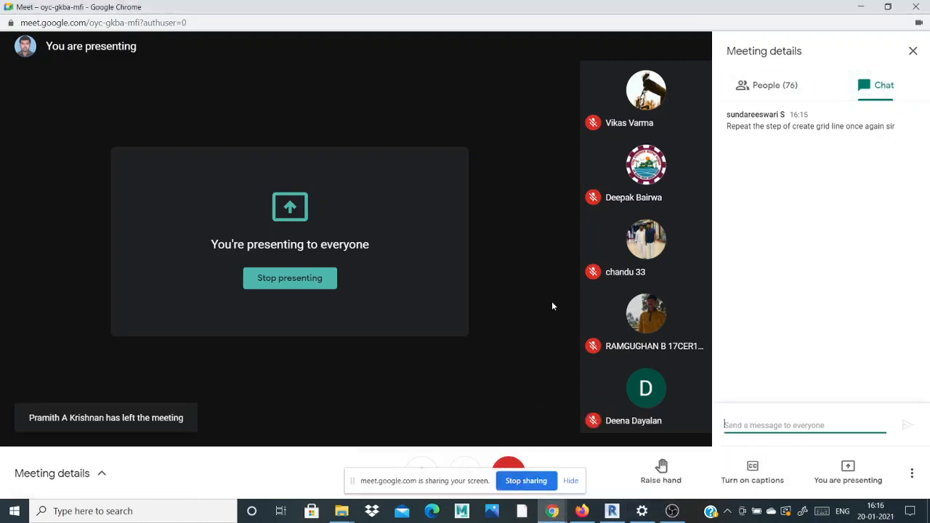
{"action": "left_click", "coordinate": [611, 511]}
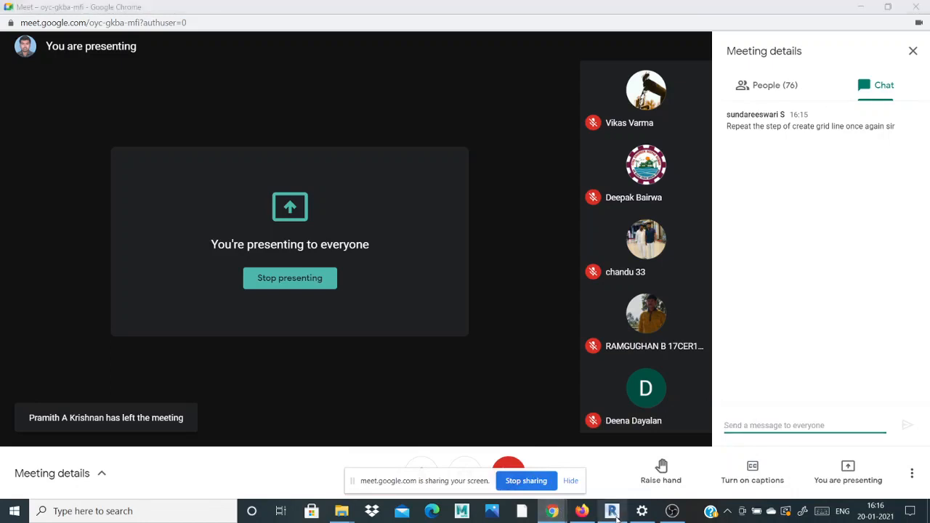
- Delete horizontal grid lines A and B along the top and middle walls
{"action": "scroll", "coordinate": [365, 141], "scroll_direction": "down", "scroll_amount": 3}
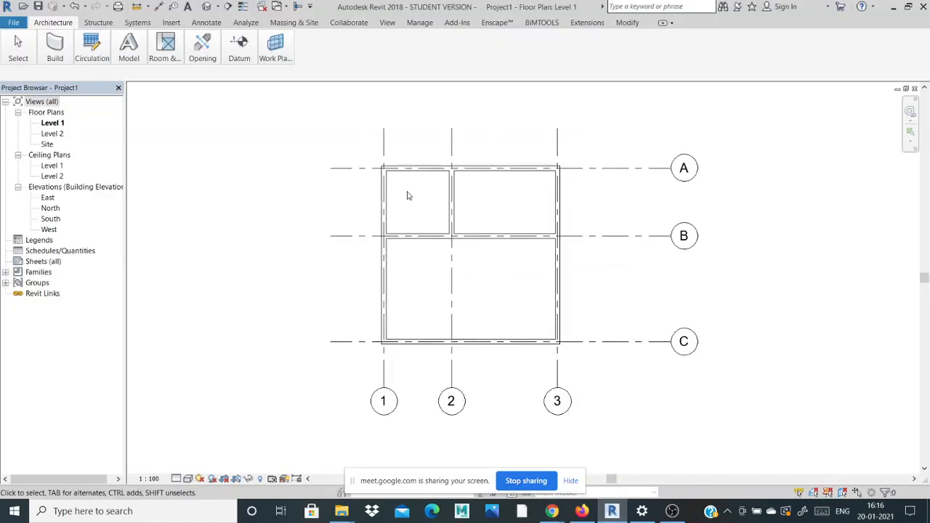
{"action": "scroll", "coordinate": [314, 122], "scroll_direction": "down", "scroll_amount": 1}
{"action": "left_click", "coordinate": [323, 147]}
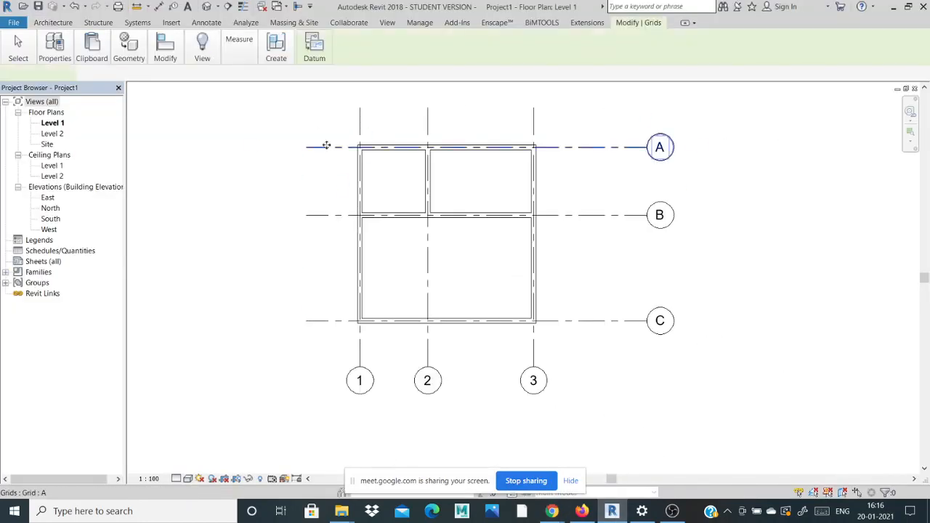
{"action": "key", "text": "Delete"}
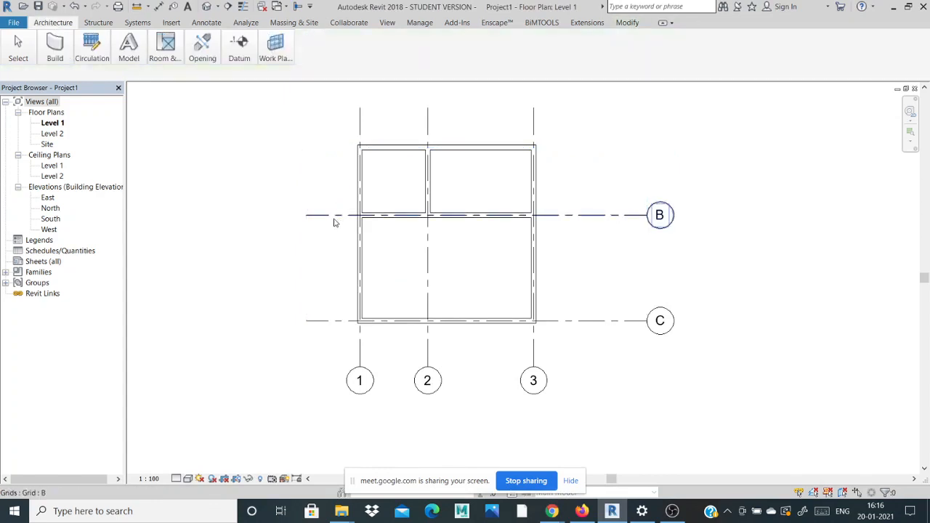
{"action": "left_click", "coordinate": [337, 216]}
{"action": "key", "text": "Delete"}
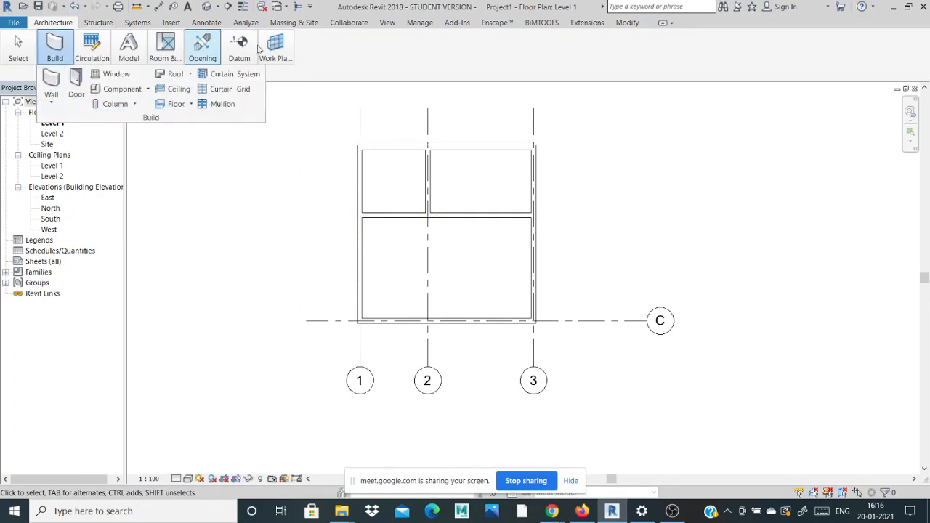
- Draw a horizontal grid line along the middle wall's centre from the left wall, ending in line with grid C's bubble end
{"action": "mouse_move", "coordinate": [239, 57]}
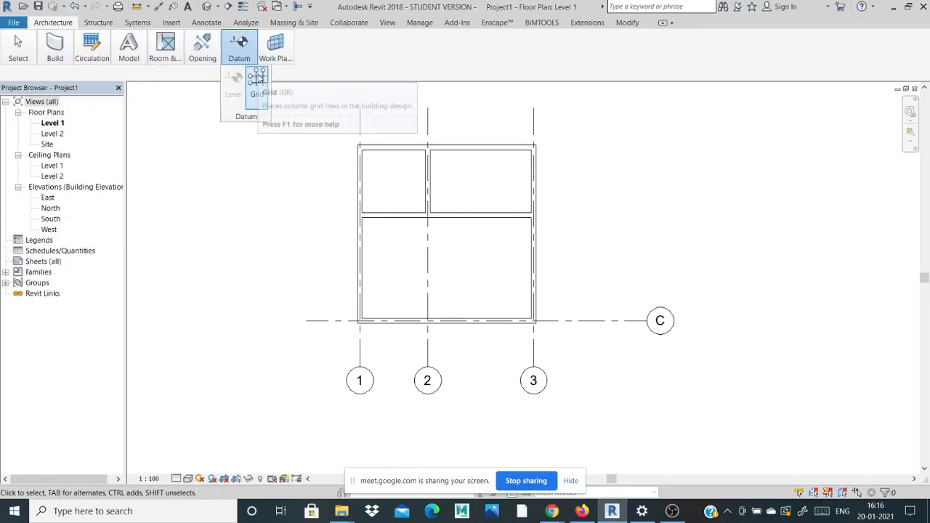
{"action": "left_click", "coordinate": [256, 77]}
{"action": "scroll", "coordinate": [378, 216], "scroll_direction": "up", "scroll_amount": 2}
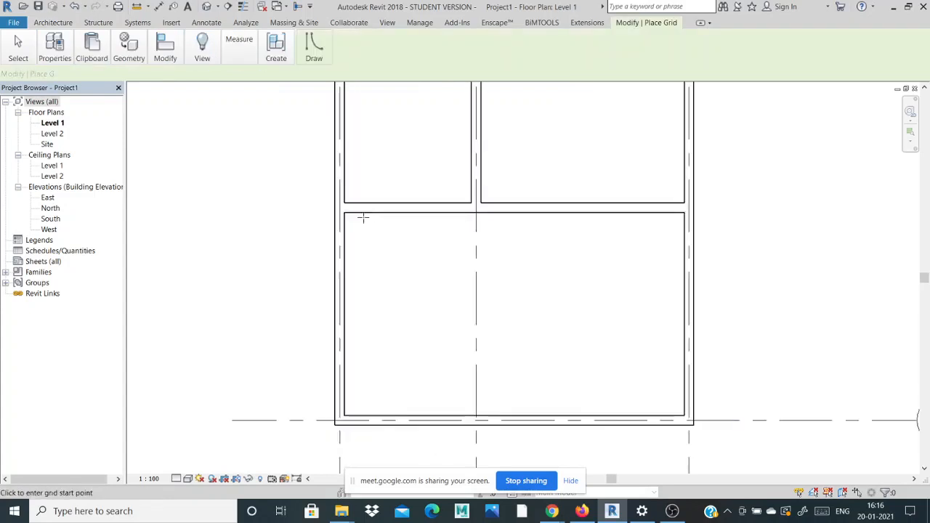
{"action": "left_click", "coordinate": [339, 207]}
{"action": "scroll", "coordinate": [339, 200], "scroll_direction": "down", "scroll_amount": 2}
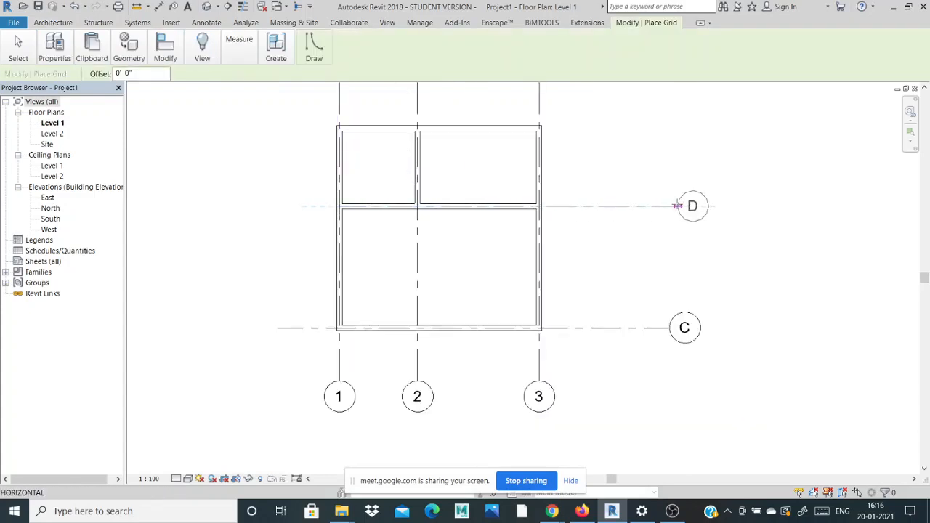
{"action": "left_click", "coordinate": [669, 206]}
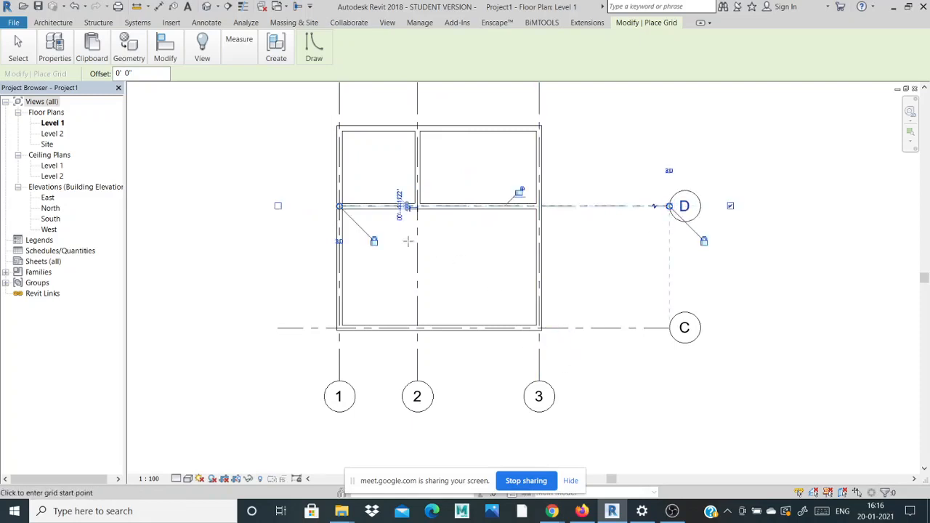
- Draw a horizontal grid line along the top wall's centre from the upper-left corner, aligned with the grid ends below, and exit the Grid tool
{"action": "scroll", "coordinate": [338, 129], "scroll_direction": "up", "scroll_amount": 2}
{"action": "scroll", "coordinate": [338, 129], "scroll_direction": "up", "scroll_amount": 1}
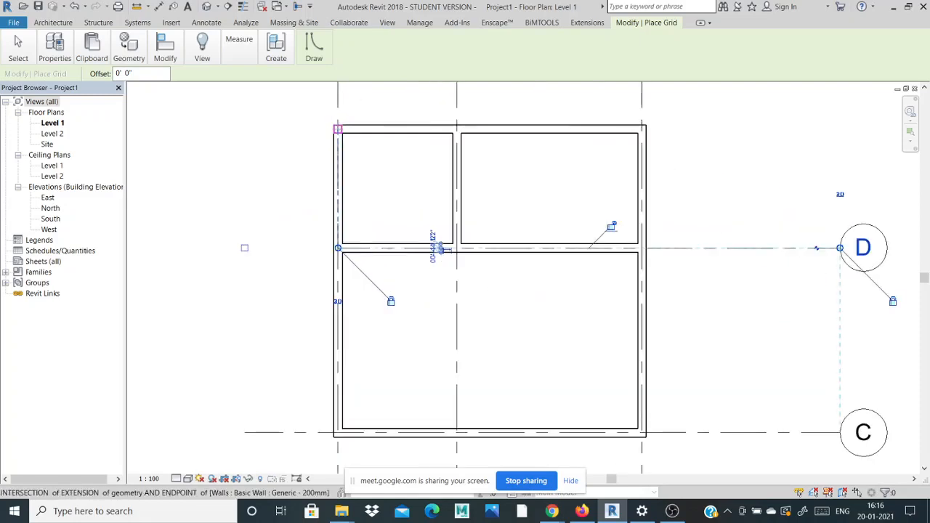
{"action": "left_click", "coordinate": [338, 128]}
{"action": "scroll", "coordinate": [428, 133], "scroll_direction": "down", "scroll_amount": 5}
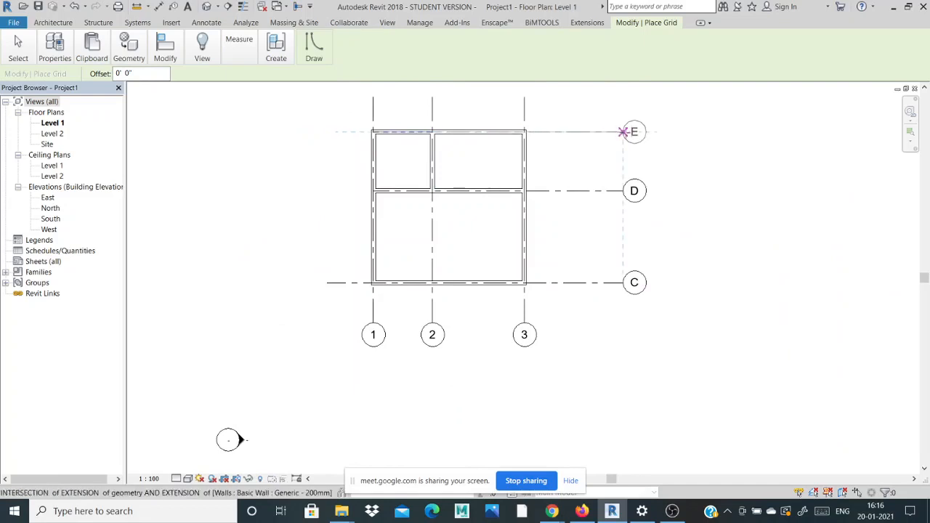
{"action": "left_click", "coordinate": [623, 131]}
{"action": "key", "text": "Escape"}
{"action": "key", "text": "Escape"}
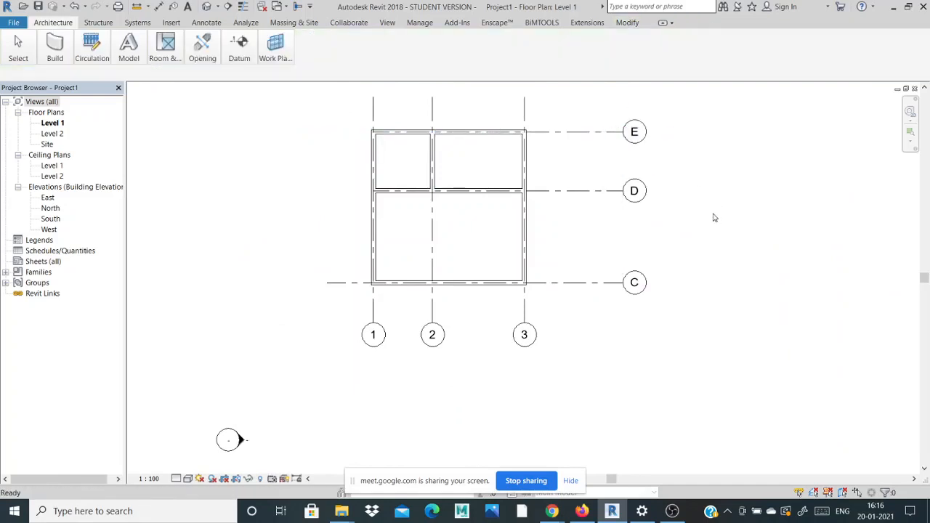
- Rename the horizontal grid line along the bottom wall as A
{"action": "scroll", "coordinate": [712, 216], "scroll_direction": "up", "scroll_amount": 1}
{"action": "left_click", "coordinate": [624, 292]}
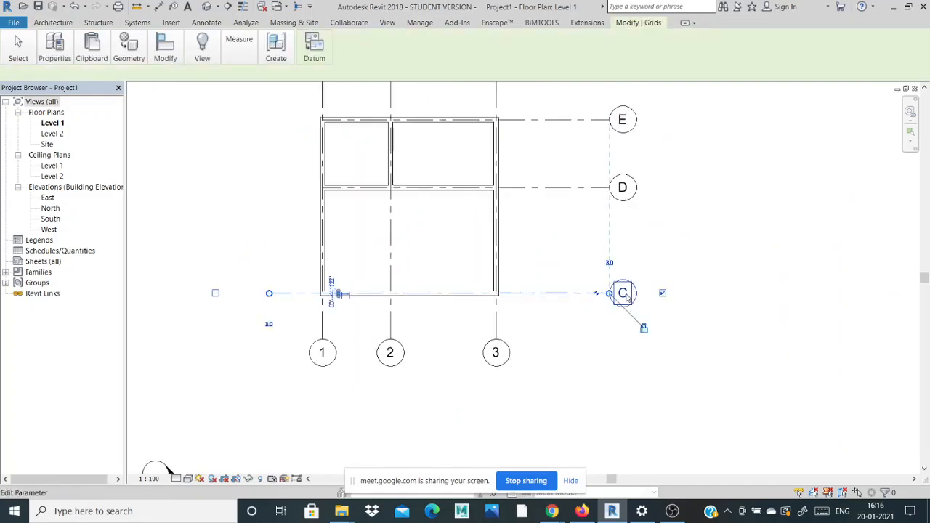
{"action": "left_click", "coordinate": [626, 293]}
{"action": "type", "text": "A"}
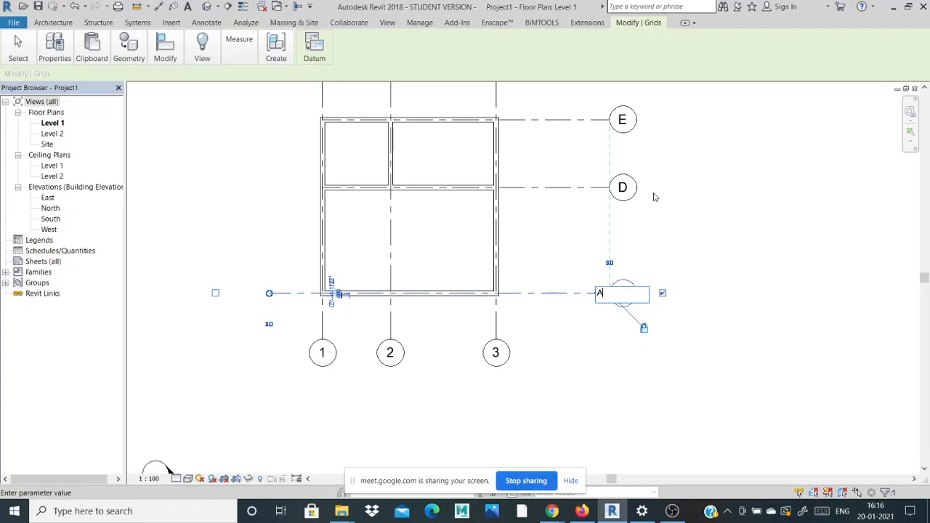
{"action": "key", "text": "Return"}
{"action": "key", "text": "Escape"}
- Rename the horizontal grid line along the middle wall as B
{"action": "left_click", "coordinate": [624, 187]}
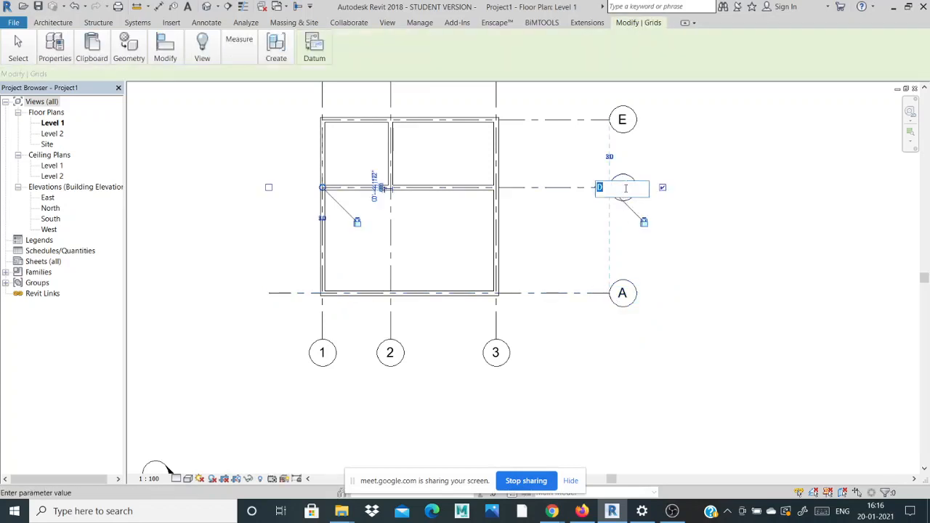
{"action": "left_click", "coordinate": [626, 189]}
{"action": "type", "text": "B"}
{"action": "key", "text": "Return"}
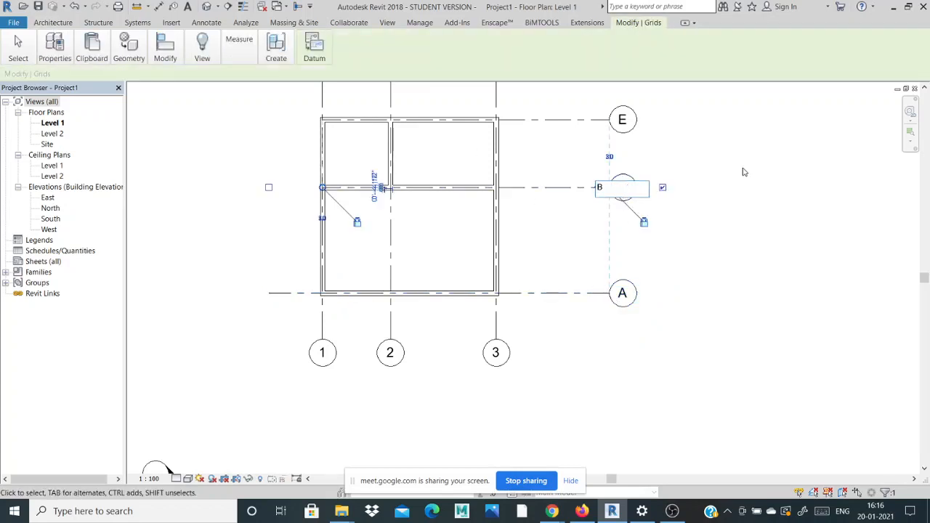
{"action": "key", "text": "Escape"}
- Rename the horizontal grid line along the top wall as C
{"action": "double_click", "coordinate": [629, 121]}
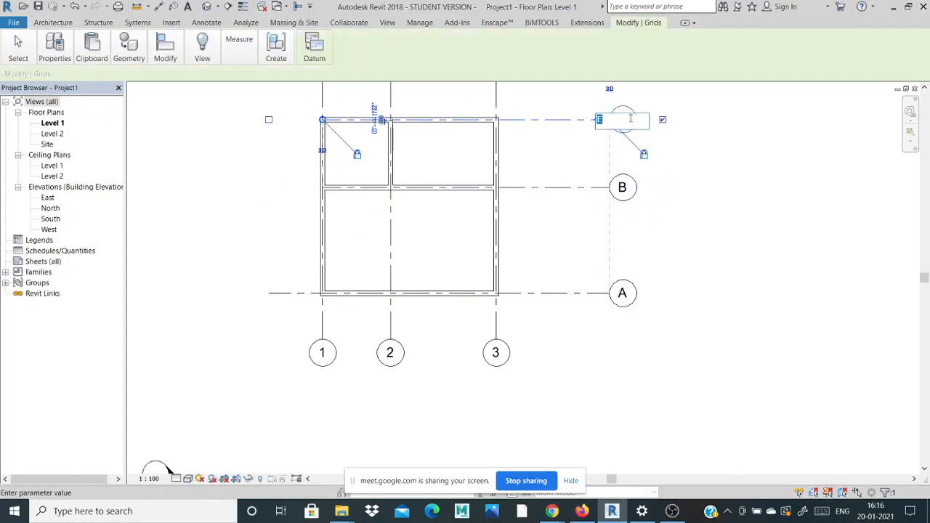
{"action": "type", "text": "C"}
{"action": "key", "text": "Return"}
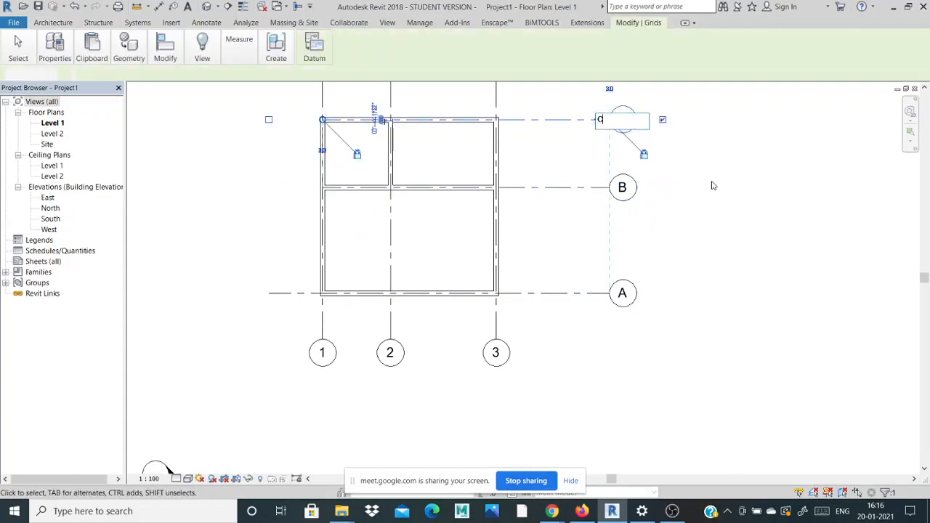
{"action": "key", "text": "Escape"}
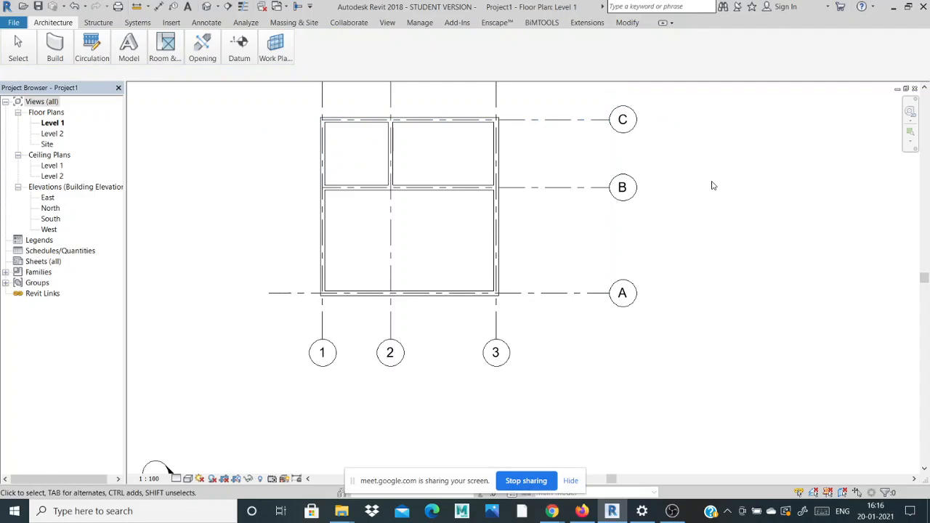
- Extend the left ends of grid lines B and C beyond the left wall, in line with grid A's left end
{"action": "left_click", "coordinate": [537, 188]}
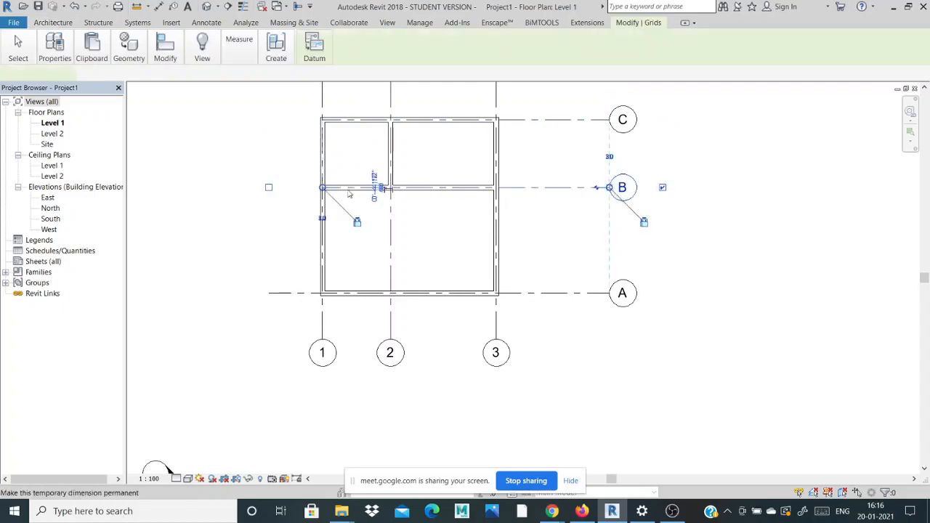
{"action": "left_click_drag", "start_coordinate": [322, 187], "coordinate": [269, 187]}
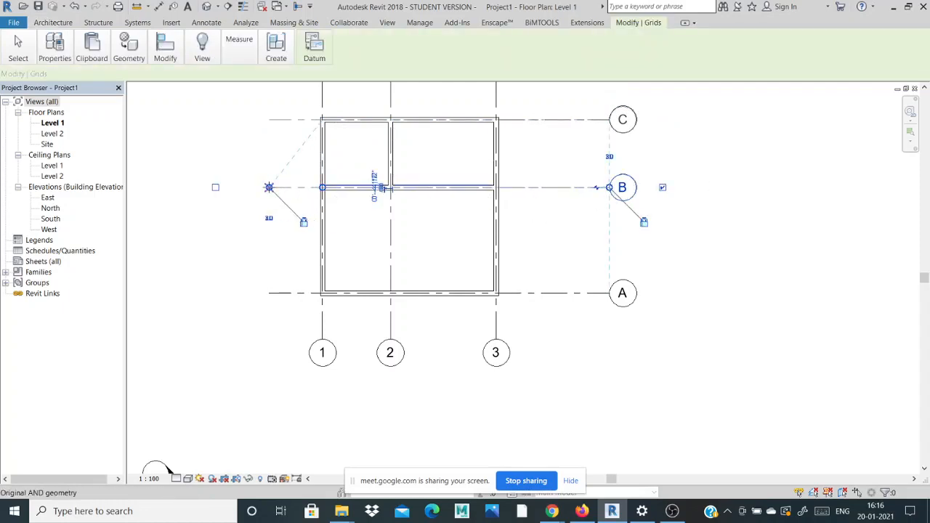
- Start an aligned dimension and set its wall reference preference to Wall faces
{"action": "left_click", "coordinate": [245, 274]}
{"action": "scroll", "coordinate": [250, 291], "scroll_direction": "down", "scroll_amount": 2}
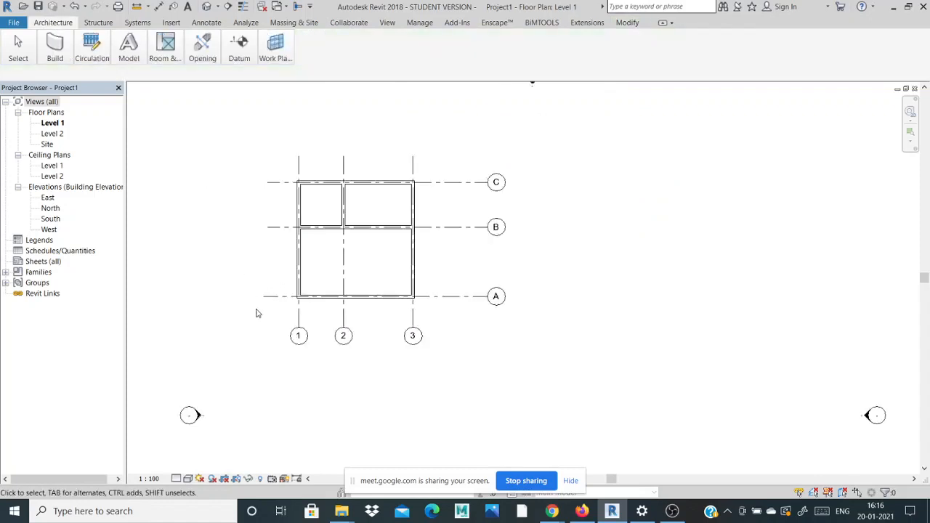
{"action": "scroll", "coordinate": [260, 197], "scroll_direction": "up", "scroll_amount": 1}
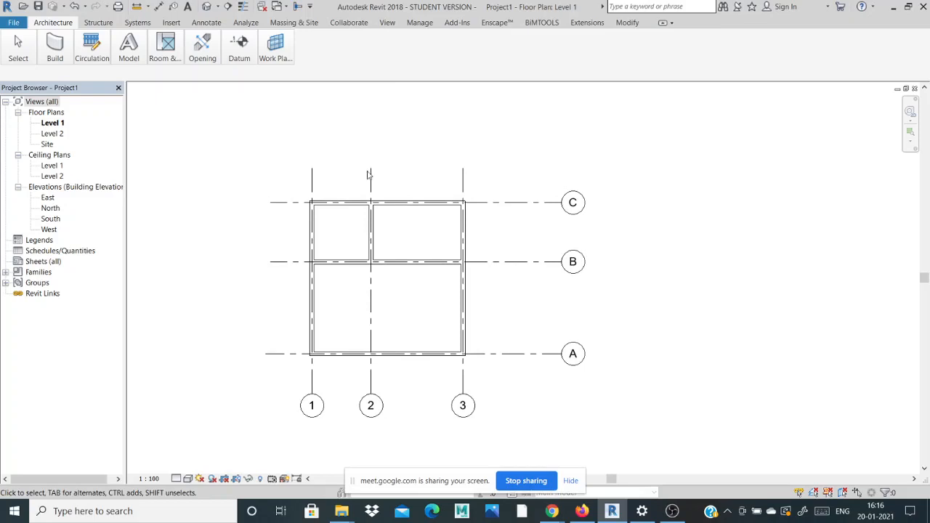
{"action": "left_click", "coordinate": [167, 40]}
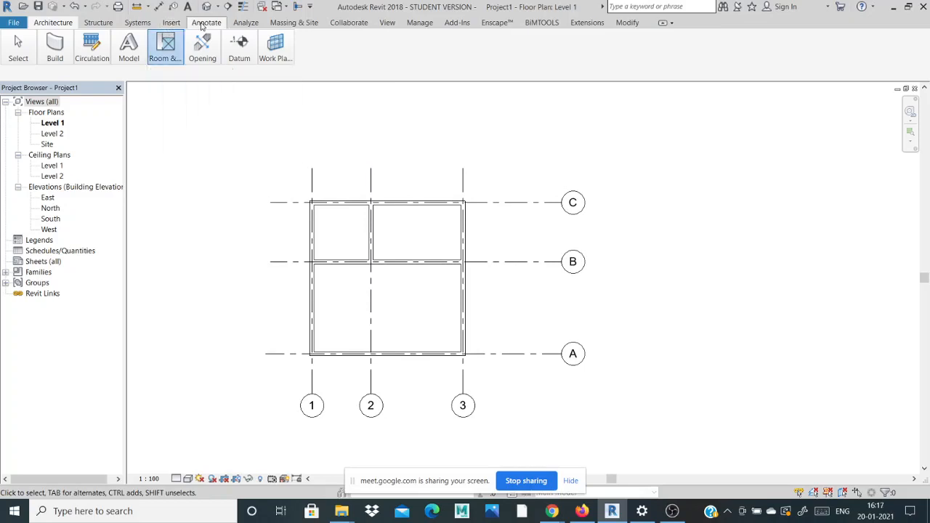
{"action": "left_click", "coordinate": [202, 24]}
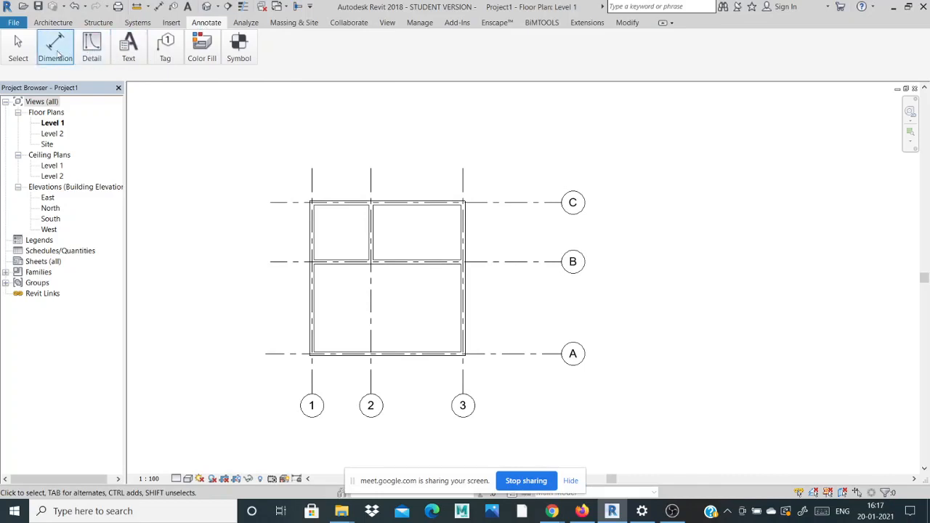
{"action": "mouse_move", "coordinate": [58, 54]}
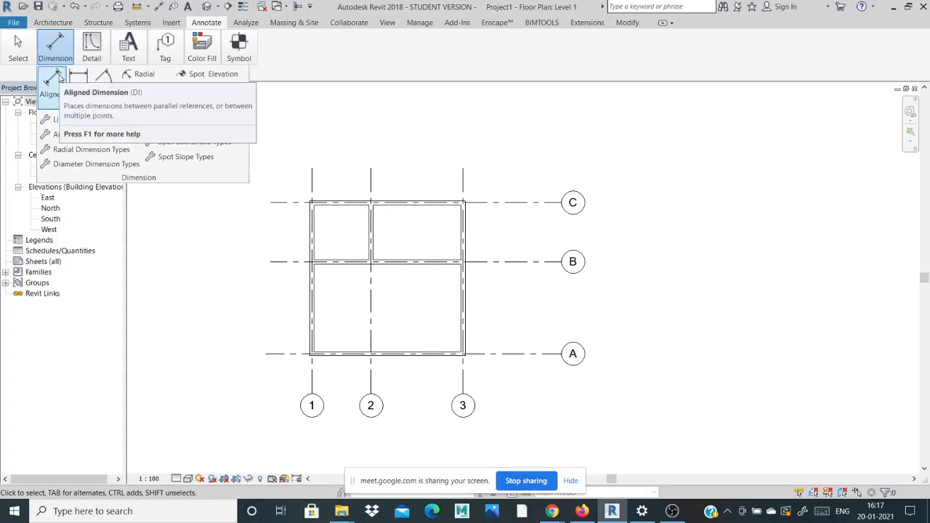
{"action": "left_click", "coordinate": [61, 78]}
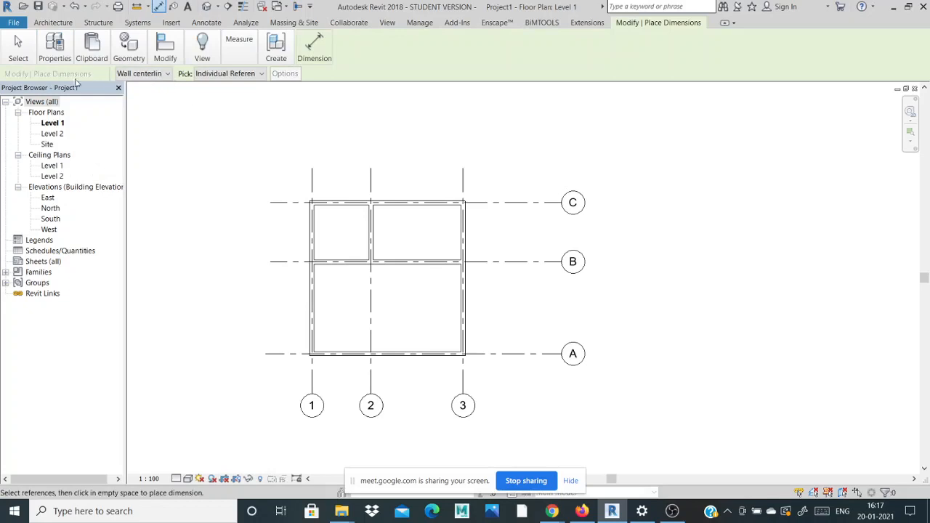
{"action": "left_click", "coordinate": [163, 75]}
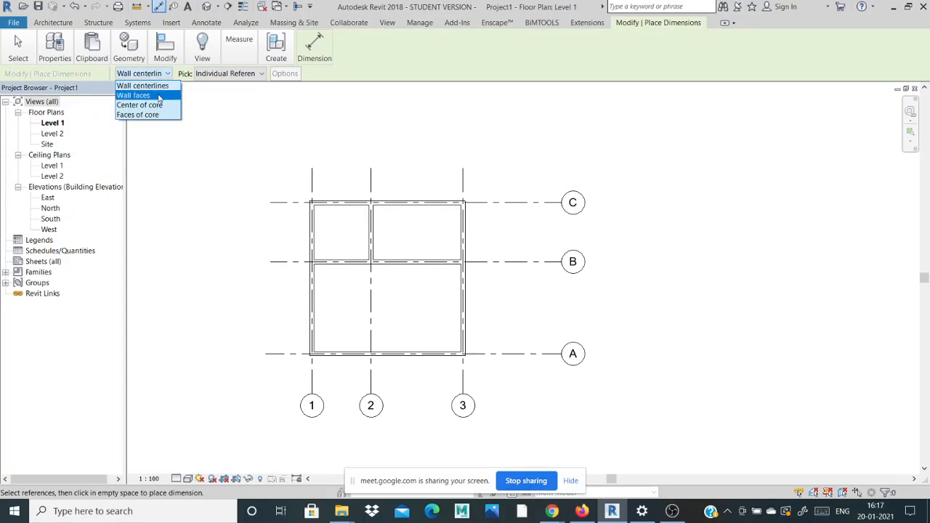
{"action": "left_click", "coordinate": [160, 97]}
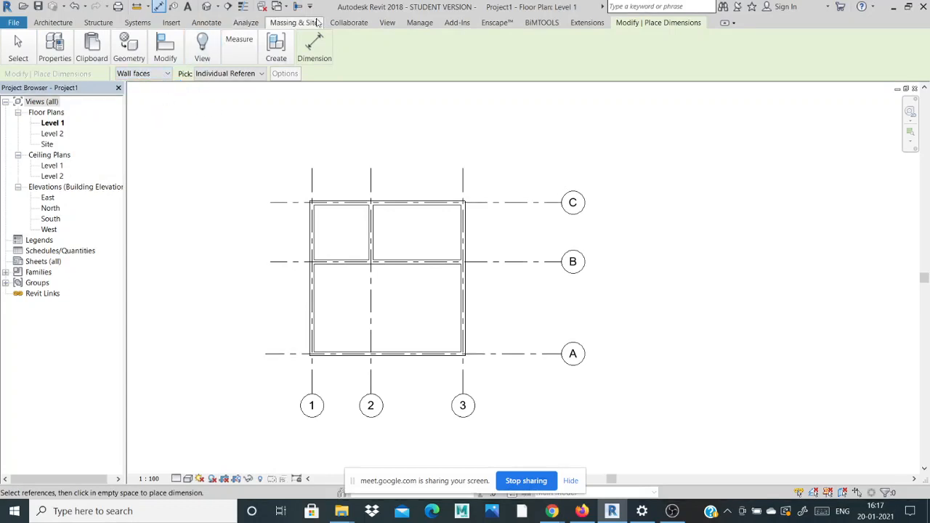
- Place an aligned dimension between grid lines 1 and 2, above the top wall of the plan
{"action": "left_click", "coordinate": [205, 22]}
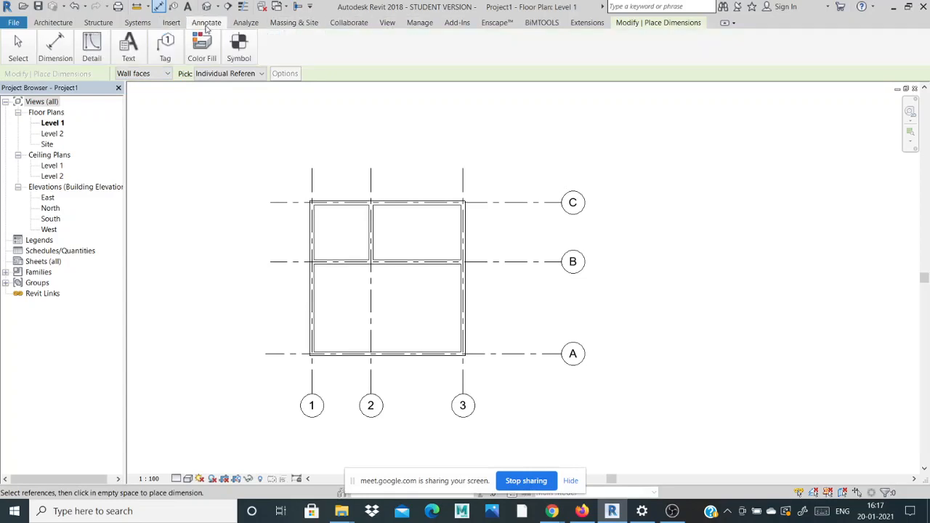
{"action": "left_click", "coordinate": [51, 50]}
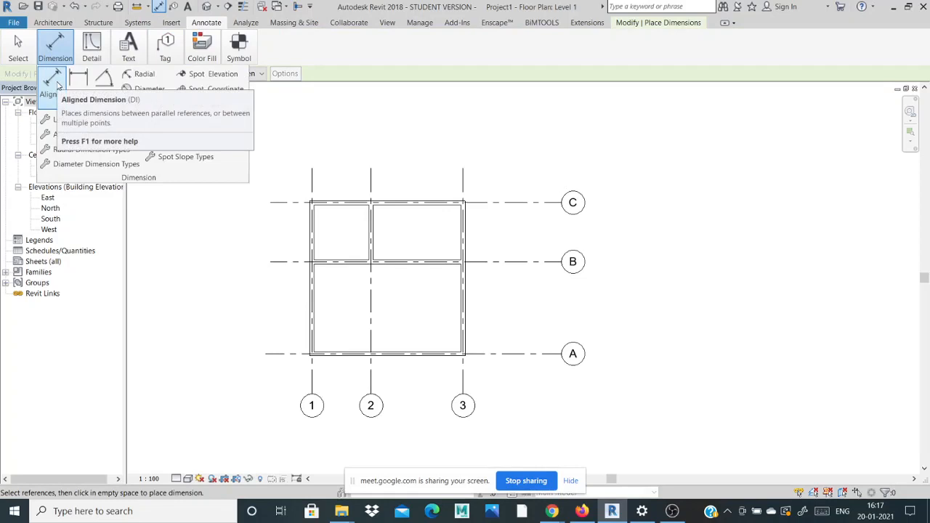
{"action": "left_click", "coordinate": [58, 85]}
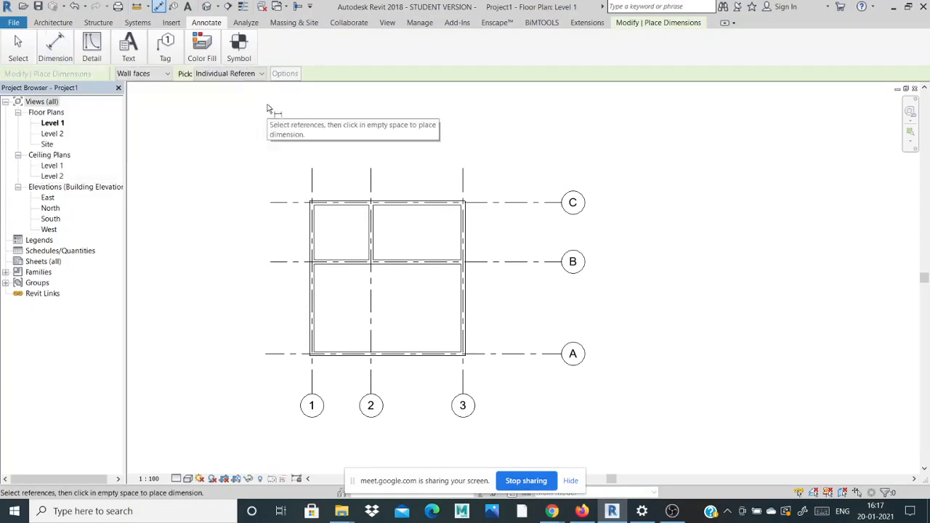
{"action": "left_click", "coordinate": [140, 74]}
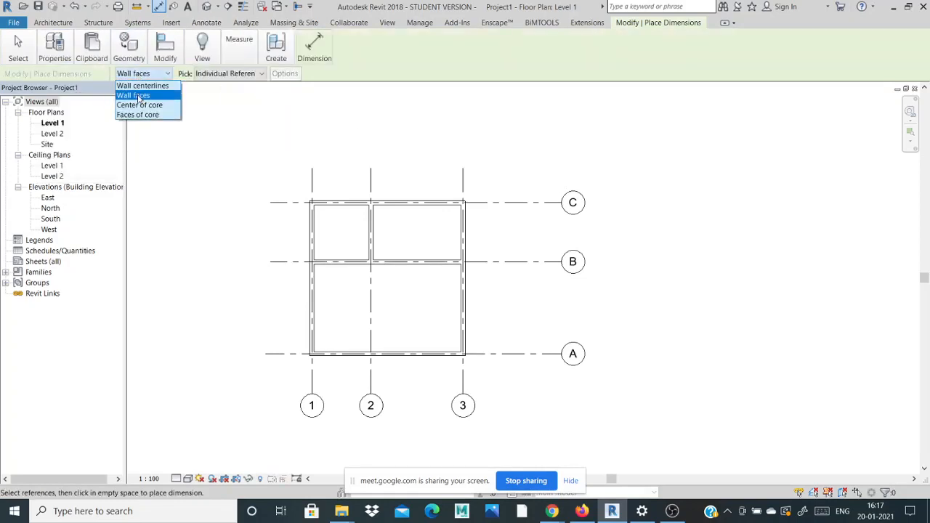
{"action": "left_click", "coordinate": [226, 106]}
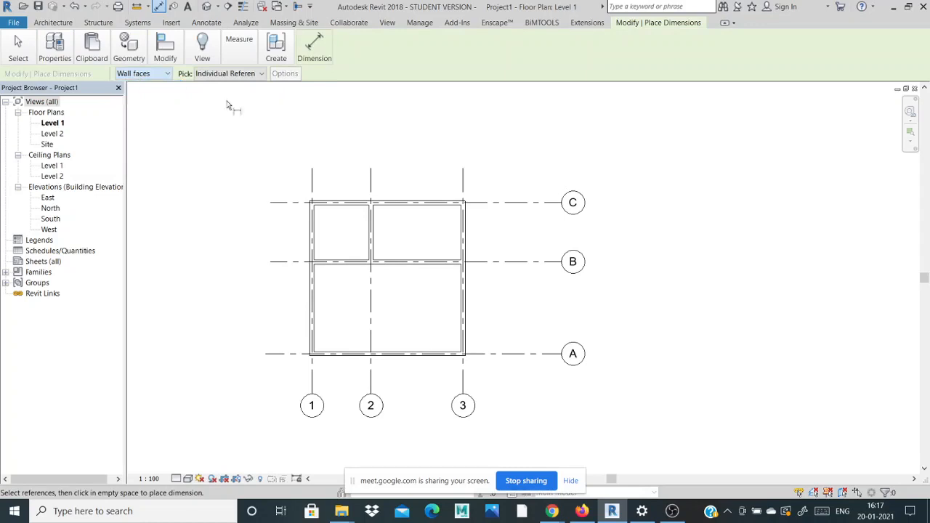
{"action": "left_click", "coordinate": [313, 180]}
{"action": "left_click", "coordinate": [371, 181]}
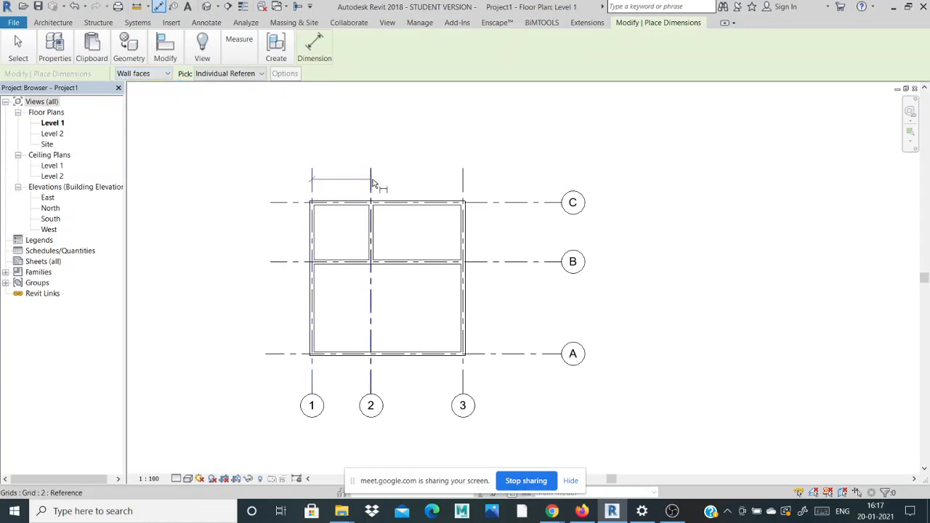
{"action": "left_click", "coordinate": [367, 149]}
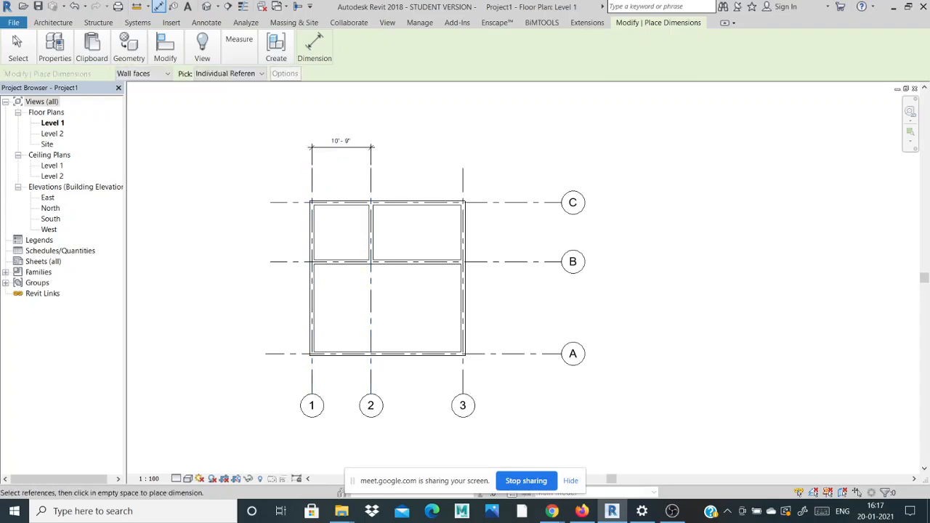
- Place an aligned dimension between grid lines 2 and 3, in line with the dimension between grids 1 and 2
{"action": "scroll", "coordinate": [313, 149], "scroll_direction": "up", "scroll_amount": 3}
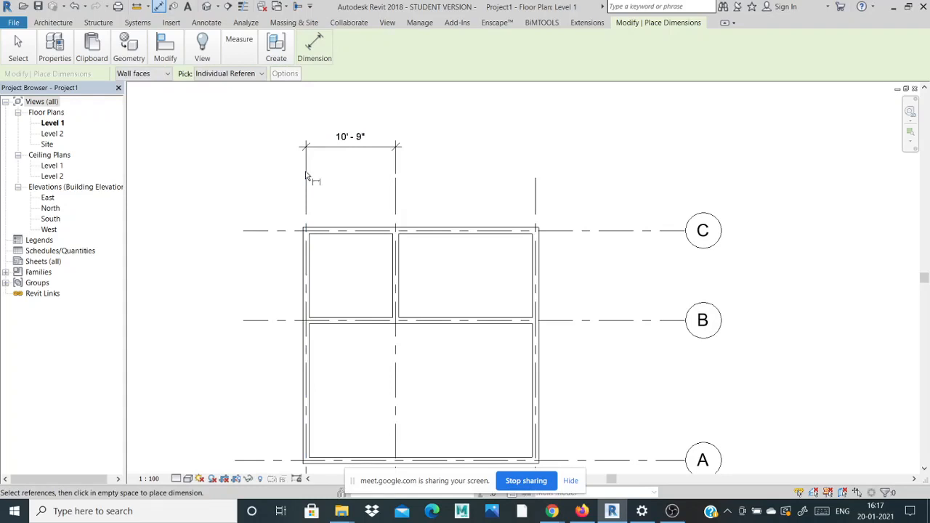
{"action": "left_click", "coordinate": [396, 178]}
{"action": "left_click", "coordinate": [538, 192]}
{"action": "left_click", "coordinate": [530, 147]}
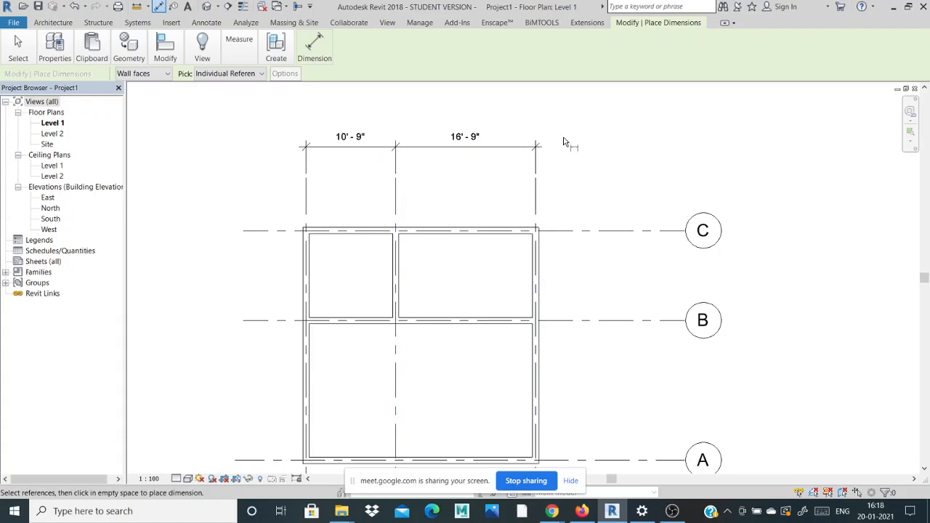
{"action": "scroll", "coordinate": [454, 142], "scroll_direction": "down", "scroll_amount": 3}
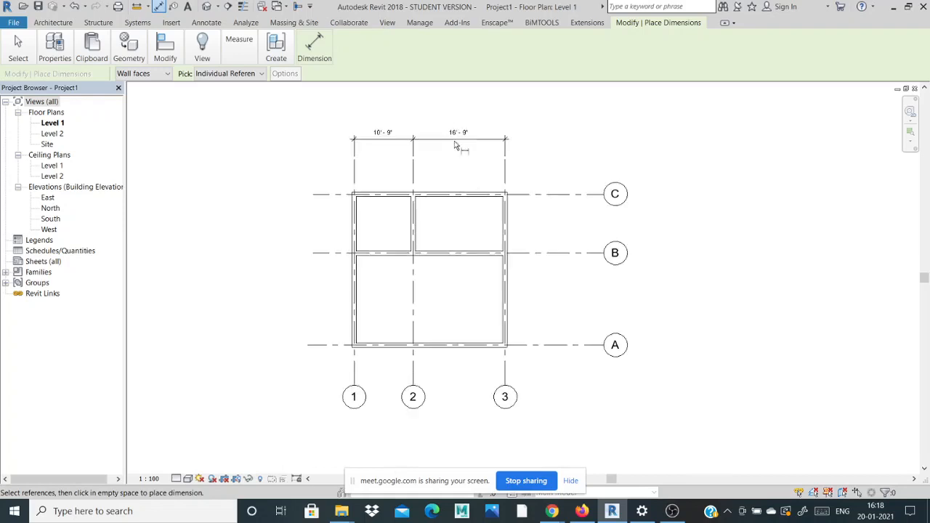
- Place an aligned dimension between grid lines C and B, just outside their grid bubbles
{"action": "scroll", "coordinate": [371, 218], "scroll_direction": "up", "scroll_amount": 2}
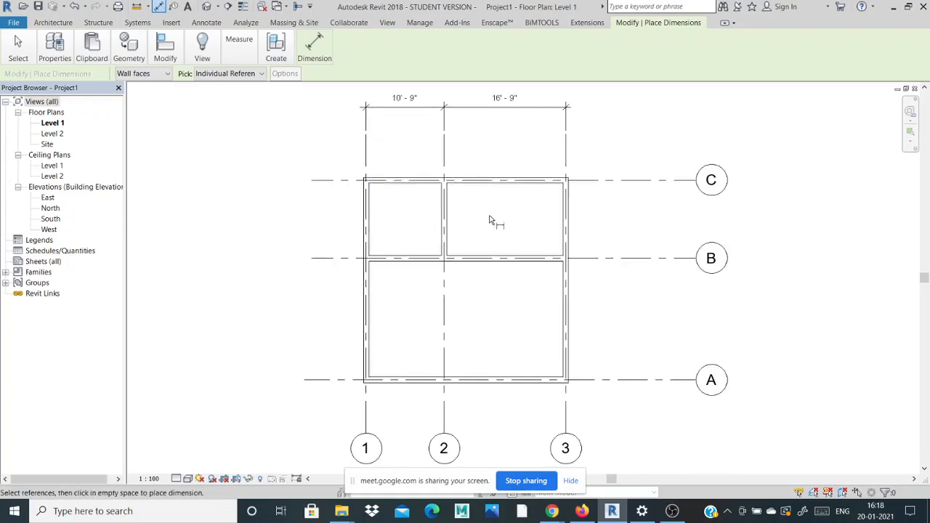
{"action": "left_click", "coordinate": [597, 180]}
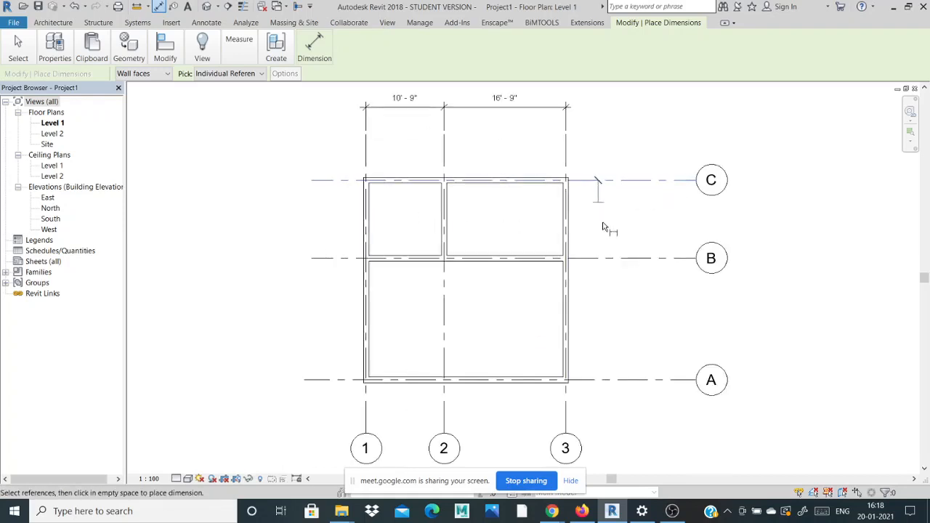
{"action": "left_click", "coordinate": [605, 258]}
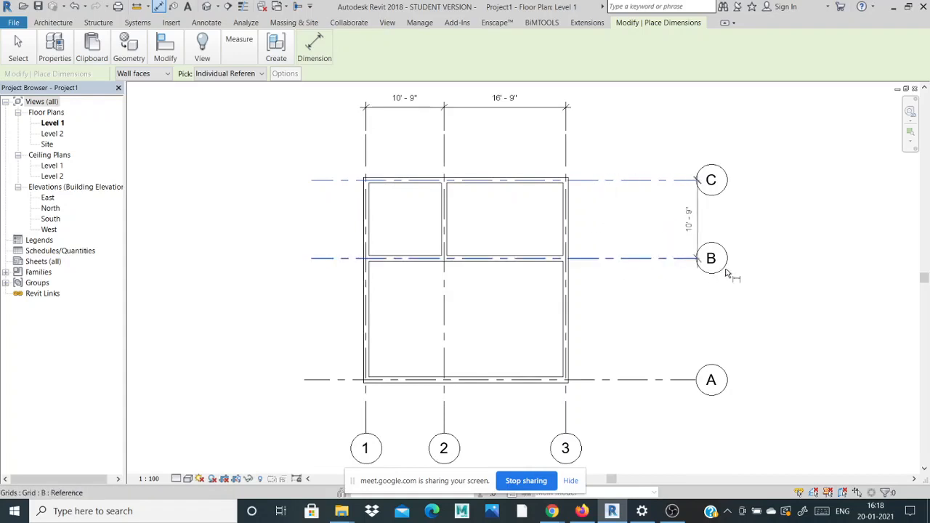
{"action": "left_click", "coordinate": [752, 271]}
{"action": "scroll", "coordinate": [509, 276], "scroll_direction": "down", "scroll_amount": 1}
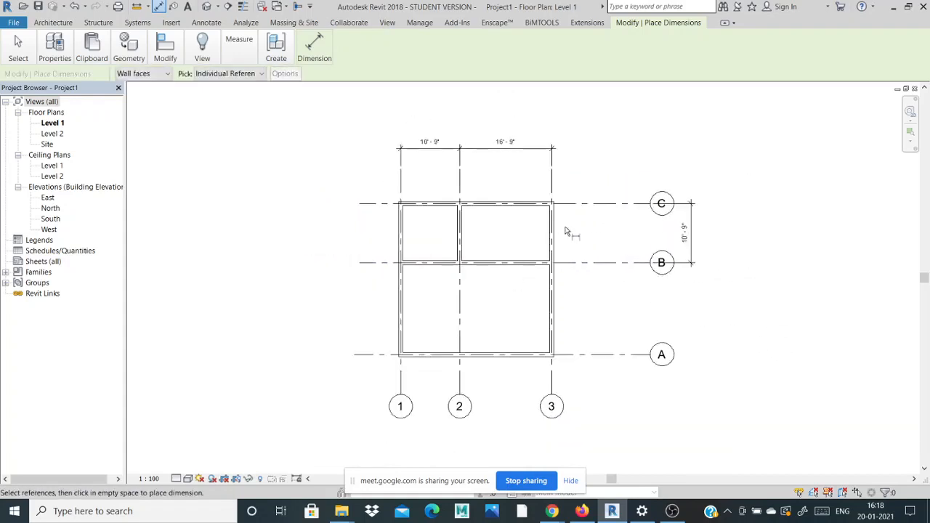
- Place an aligned dimension between grid lines B and A, in line with the dimension between C and B
{"action": "scroll", "coordinate": [559, 204], "scroll_direction": "up", "scroll_amount": 1}
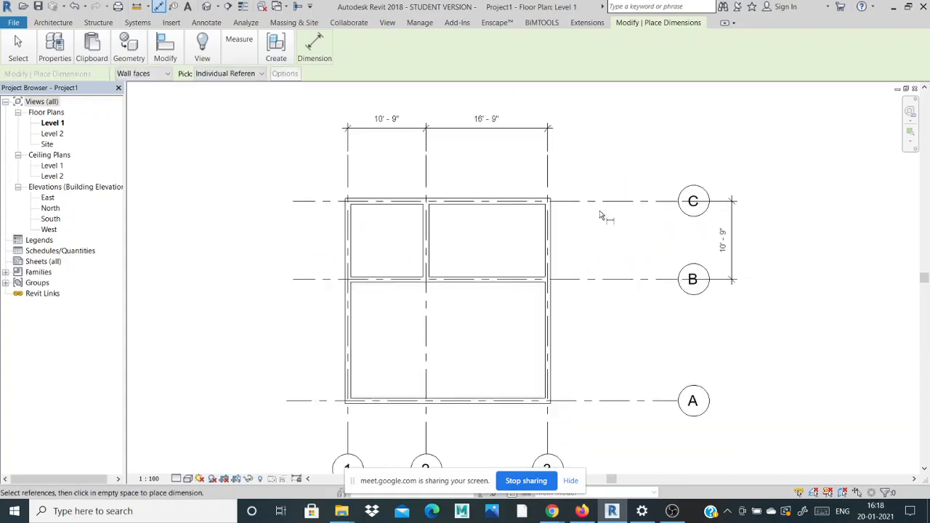
{"action": "left_click", "coordinate": [609, 279]}
{"action": "left_click", "coordinate": [613, 401]}
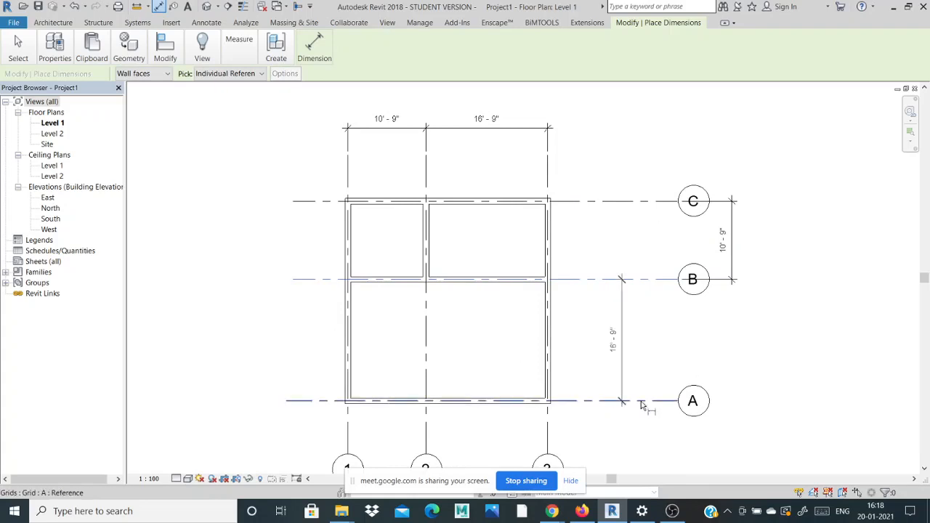
{"action": "left_click", "coordinate": [733, 403]}
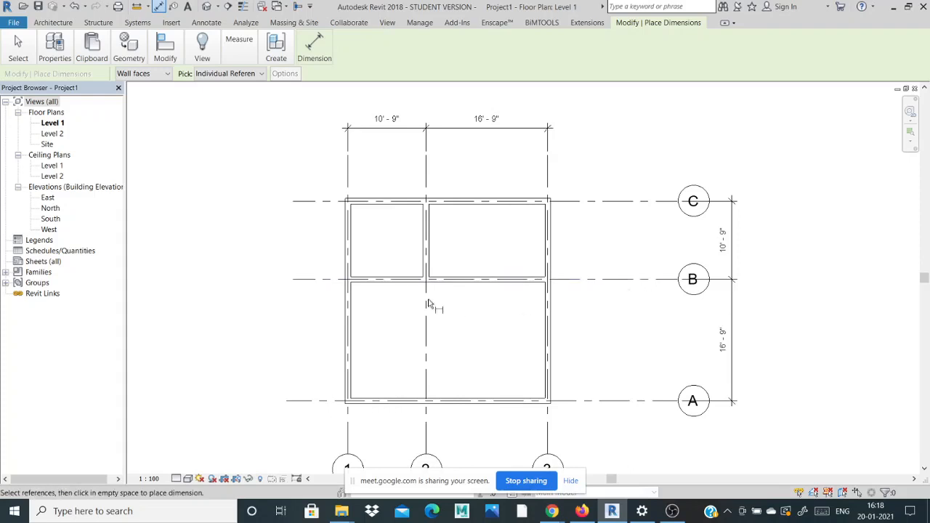
- Draw a horizontal grid line from grid 1 across the large lower room, about 7'-0" above the bottom wall, ending level with the other lettered bubbles
{"action": "scroll", "coordinate": [303, 237], "scroll_direction": "up", "scroll_amount": 1}
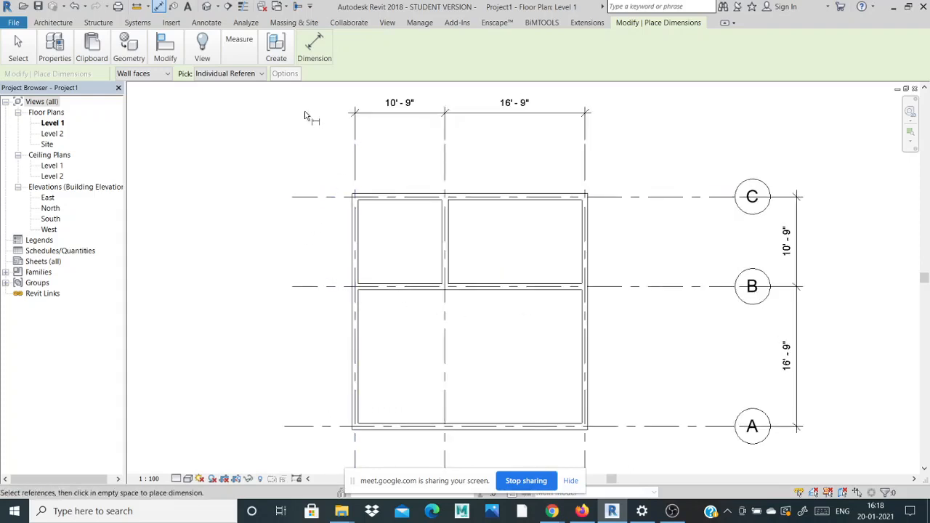
{"action": "scroll", "coordinate": [303, 114], "scroll_direction": "down", "scroll_amount": 1}
{"action": "left_click", "coordinate": [68, 23]}
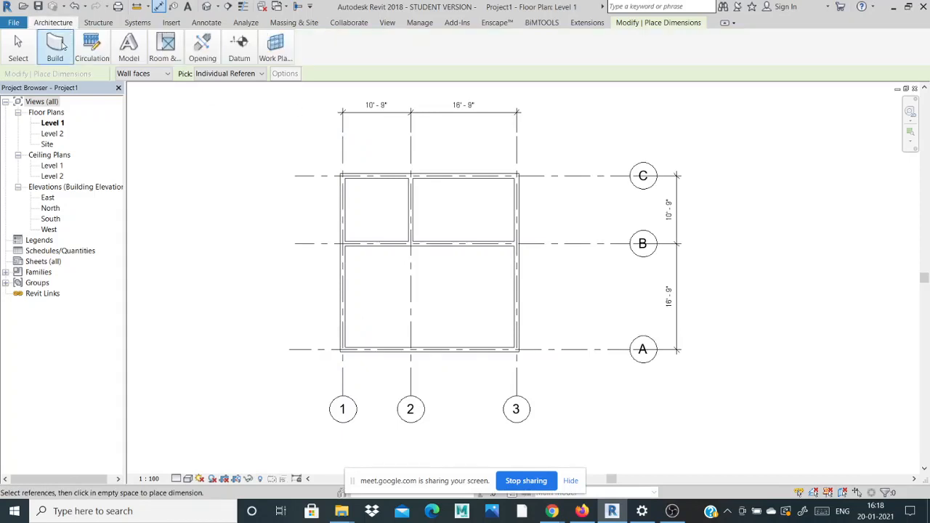
{"action": "mouse_move", "coordinate": [58, 48]}
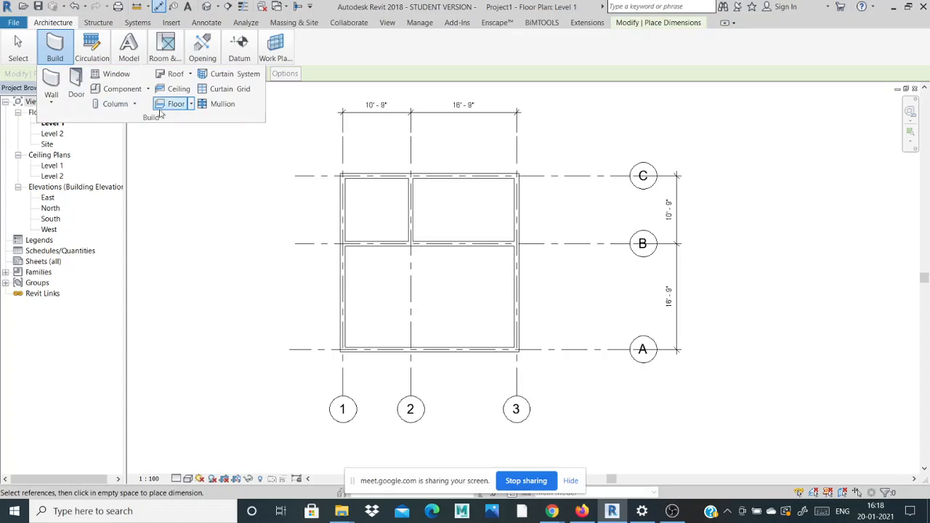
{"action": "mouse_move", "coordinate": [238, 54]}
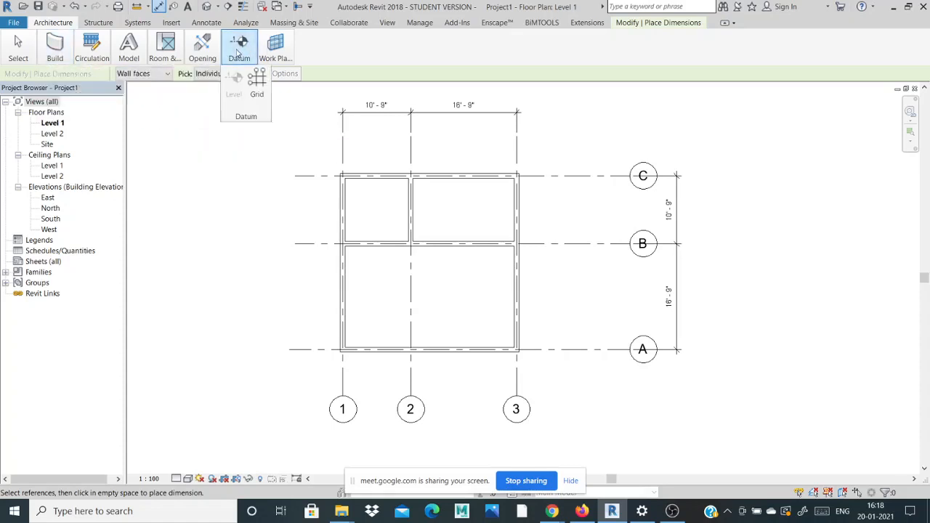
{"action": "left_click", "coordinate": [255, 88]}
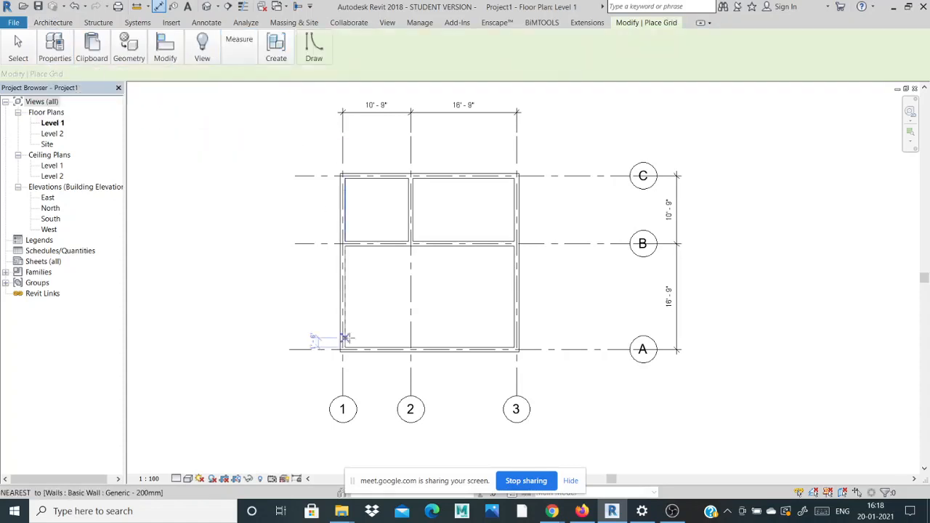
{"action": "scroll", "coordinate": [330, 319], "scroll_direction": "up", "scroll_amount": 2}
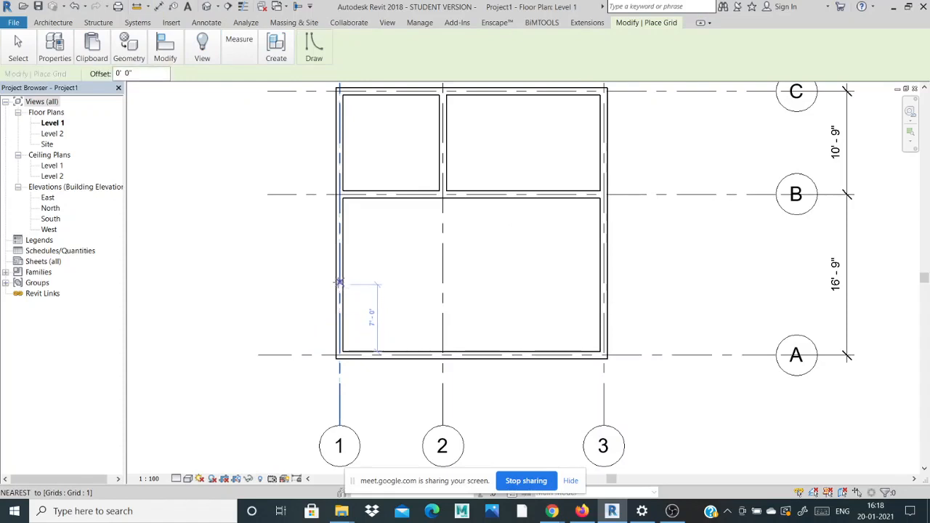
{"action": "left_click", "coordinate": [339, 283]}
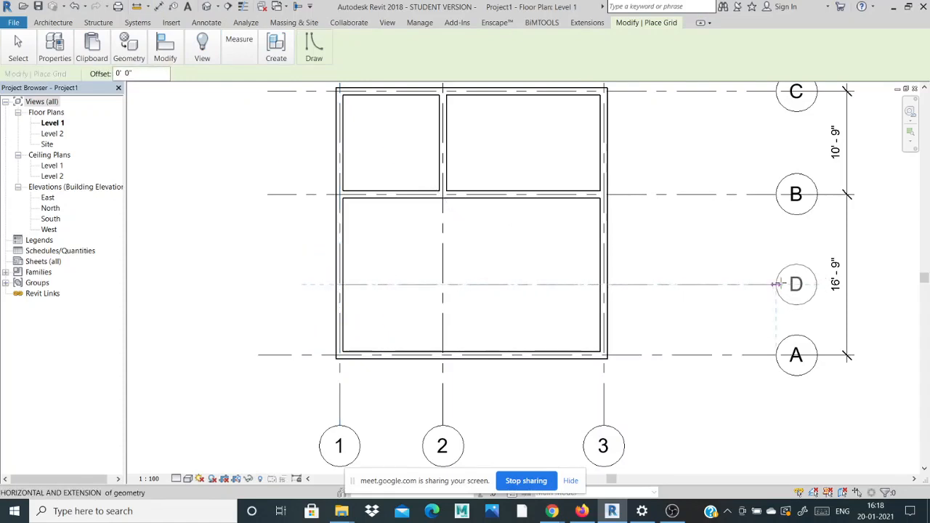
{"action": "left_click", "coordinate": [776, 284]}
{"action": "scroll", "coordinate": [689, 313], "scroll_direction": "down", "scroll_amount": 1}
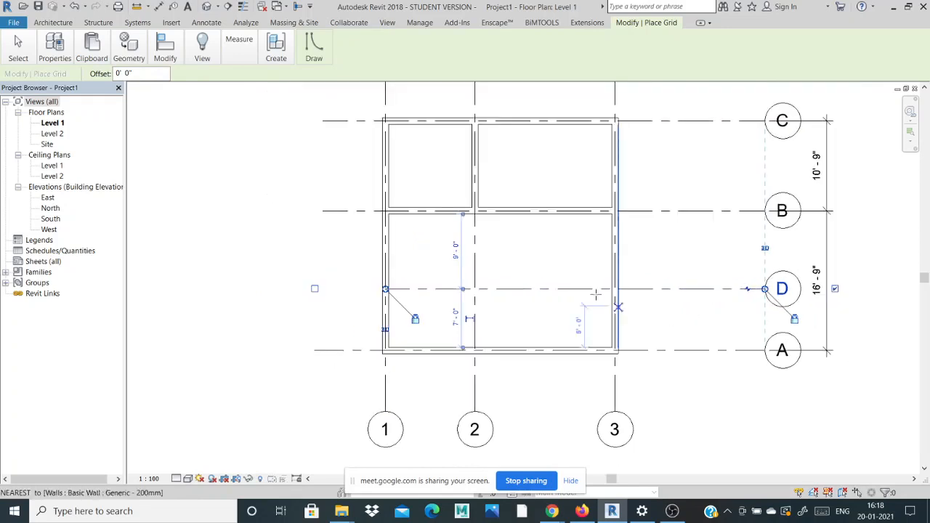
{"action": "scroll", "coordinate": [603, 292], "scroll_direction": "up", "scroll_amount": 2}
{"action": "key", "text": "Escape"}
{"action": "key", "text": "Escape"}
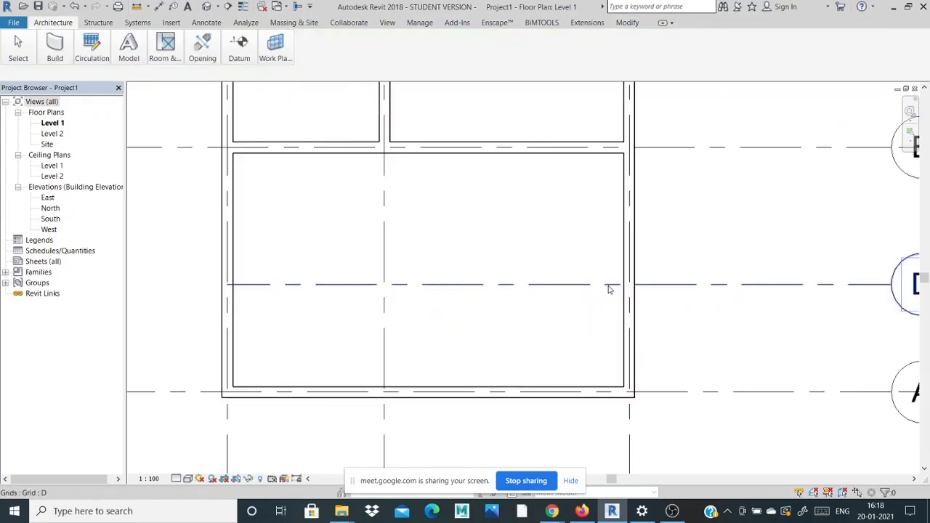
{"action": "scroll", "coordinate": [609, 289], "scroll_direction": "down", "scroll_amount": 2}
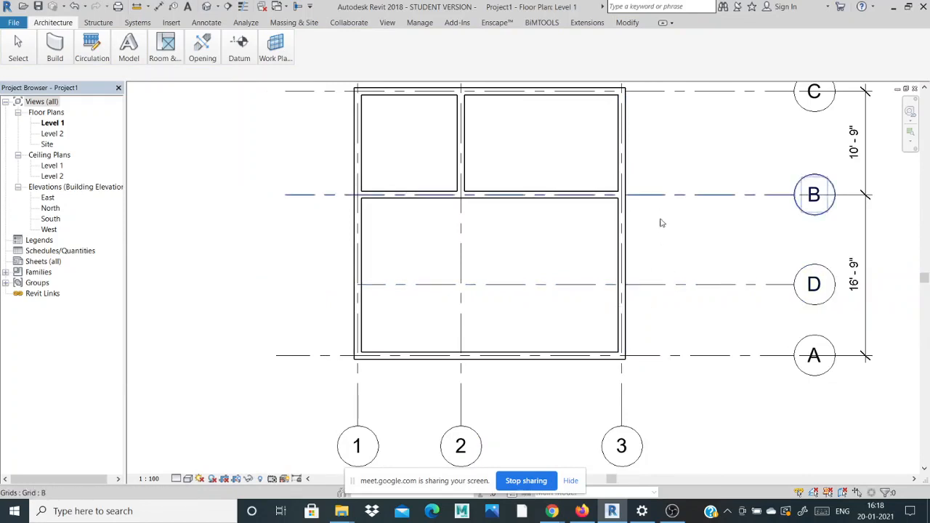
- Place an aligned dimension between grid lines B and D, outside the existing dimensions beside the lettered grid bubbles
{"action": "left_click", "coordinate": [206, 22]}
{"action": "mouse_move", "coordinate": [56, 52]}
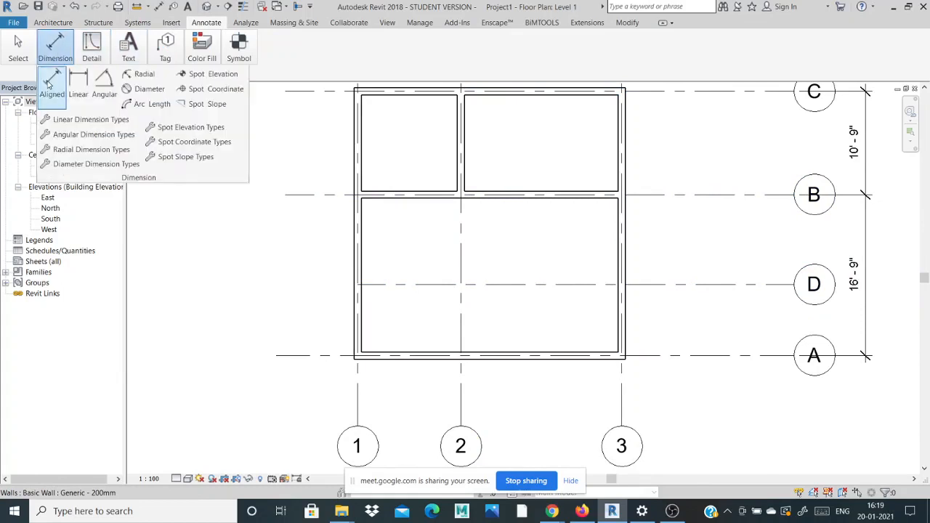
{"action": "left_click", "coordinate": [49, 86]}
{"action": "left_click", "coordinate": [663, 201]}
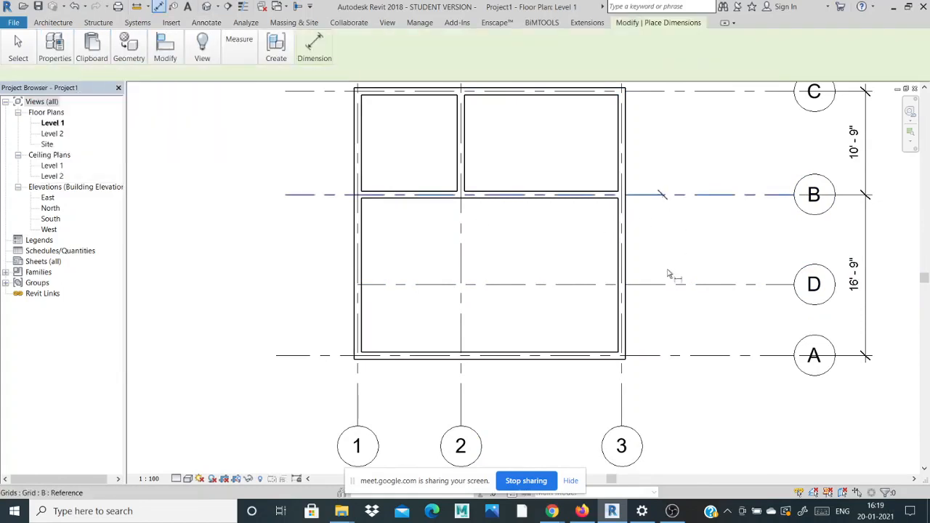
{"action": "scroll", "coordinate": [625, 278], "scroll_direction": "down", "scroll_amount": 1}
{"action": "left_click", "coordinate": [790, 271]}
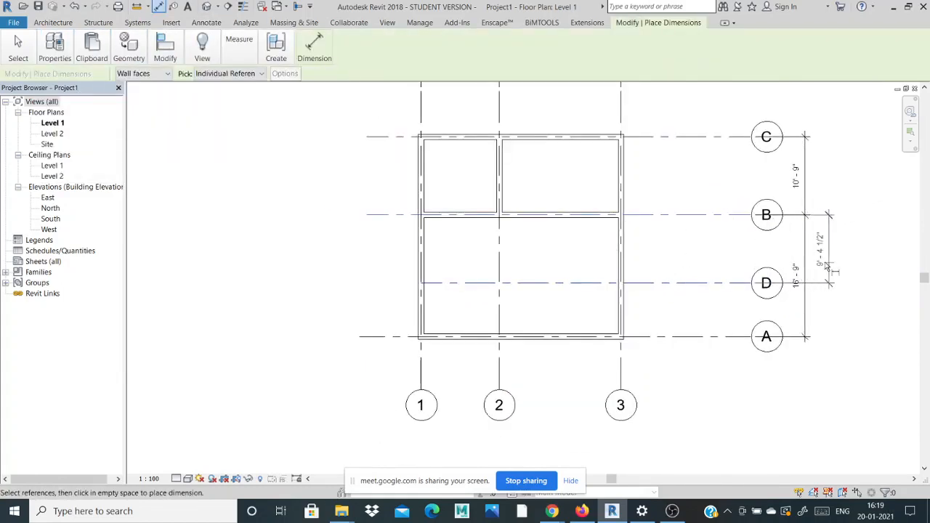
{"action": "left_click", "coordinate": [828, 267]}
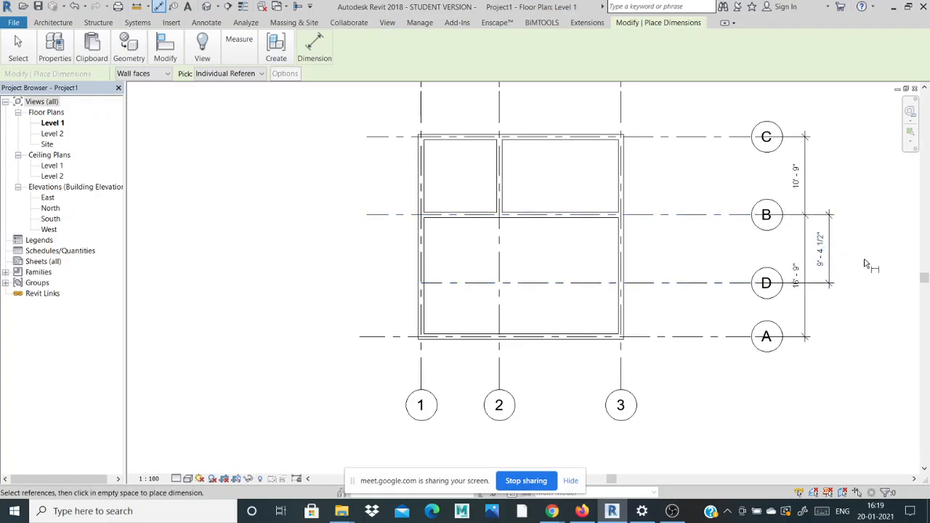
{"action": "scroll", "coordinate": [594, 270], "scroll_direction": "up", "scroll_amount": 1}
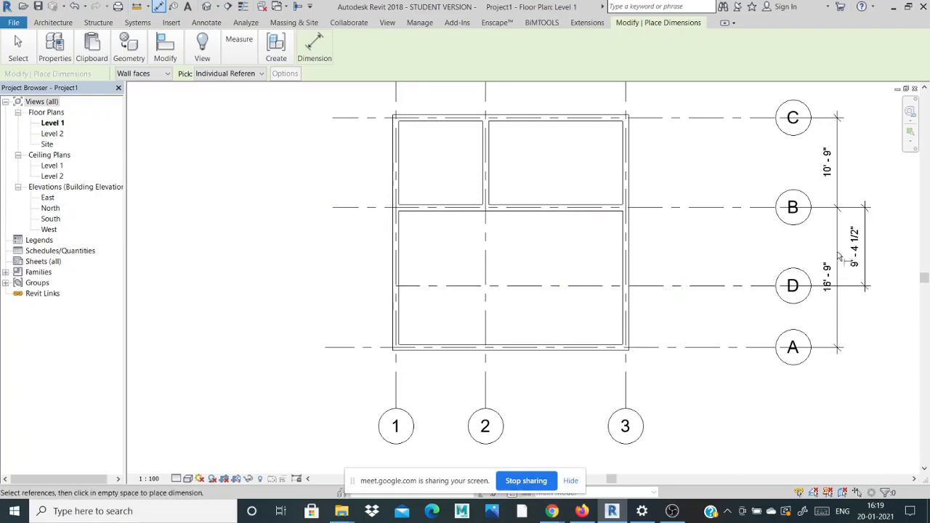
{"action": "key", "text": "Escape"}
{"action": "key", "text": "Escape"}
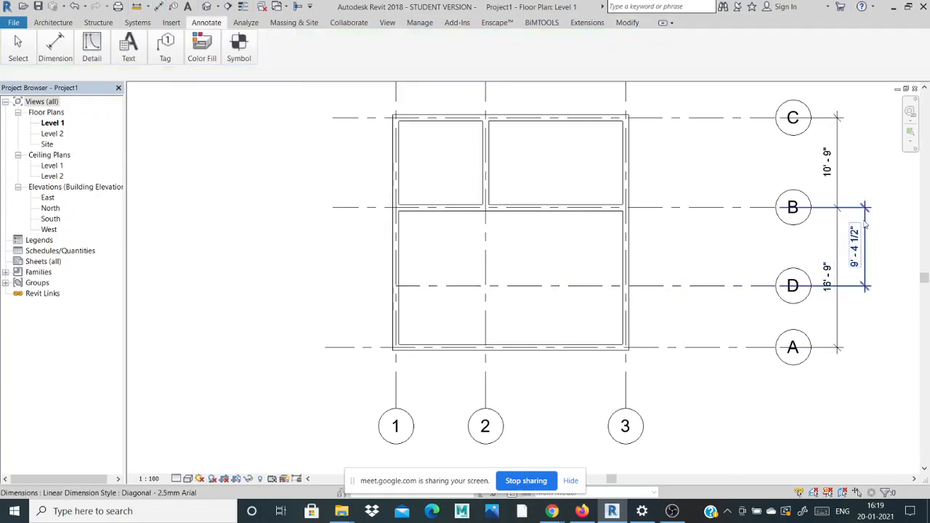
- Delete the dimension between grid lines B and D
{"action": "left_click", "coordinate": [863, 218]}
{"action": "key", "text": "Delete"}
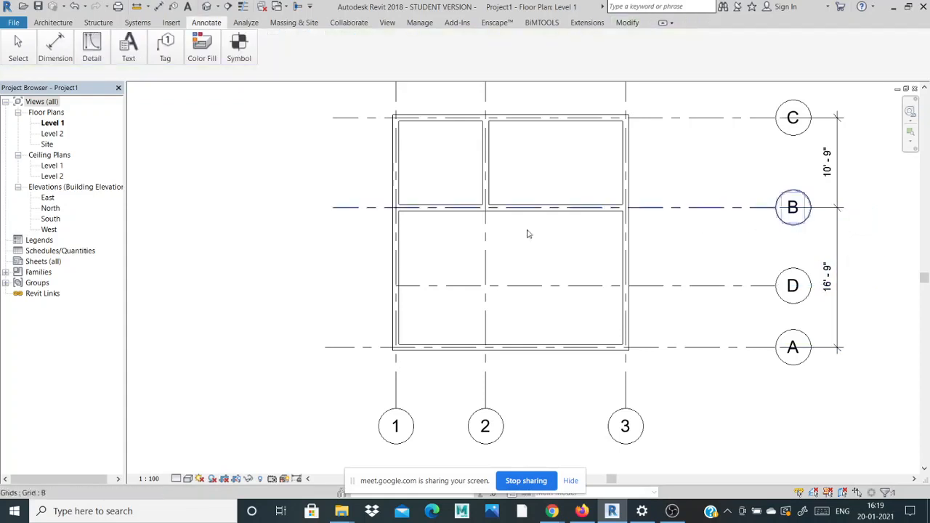
- Switch to the Google Meet windows in Chrome and Firefox to check the chat and join requests, and return to Revit
{"action": "mouse_move", "coordinate": [551, 510]}
{"action": "left_click", "coordinate": [543, 476]}
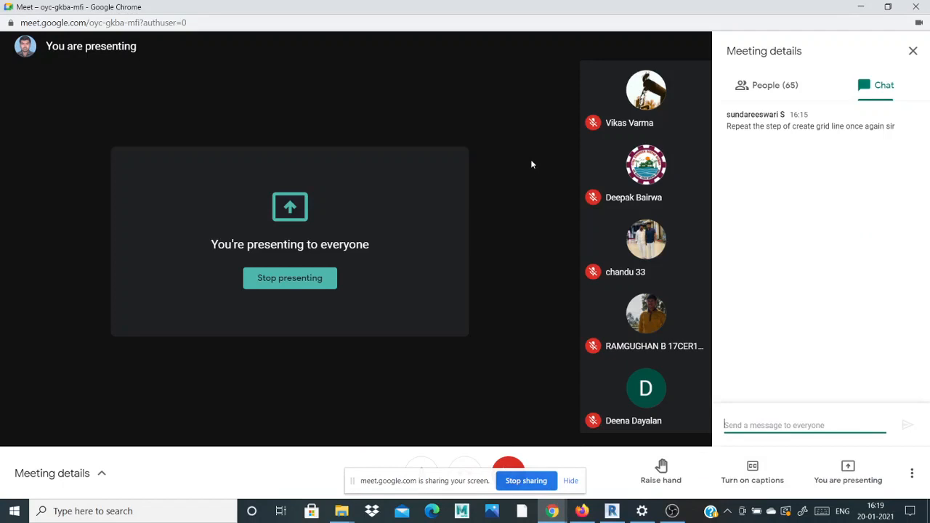
{"action": "mouse_move", "coordinate": [583, 512]}
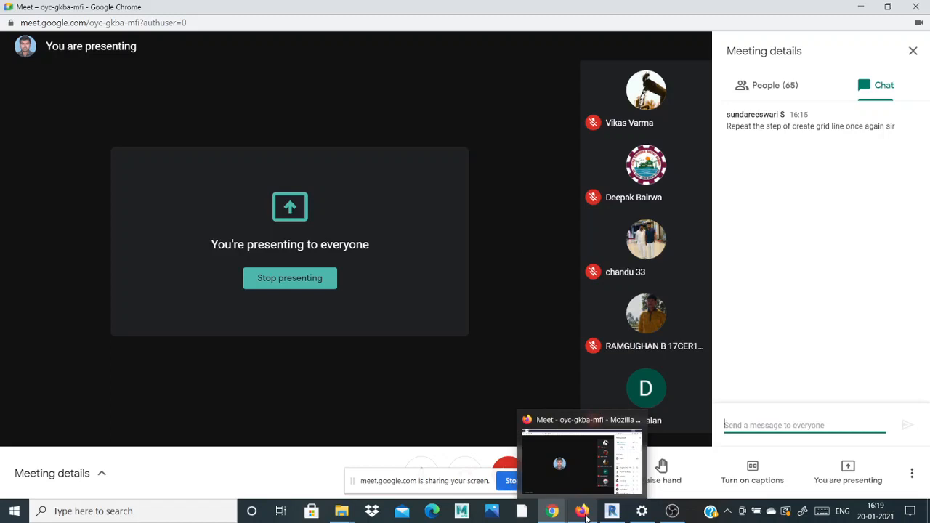
{"action": "left_click", "coordinate": [584, 512]}
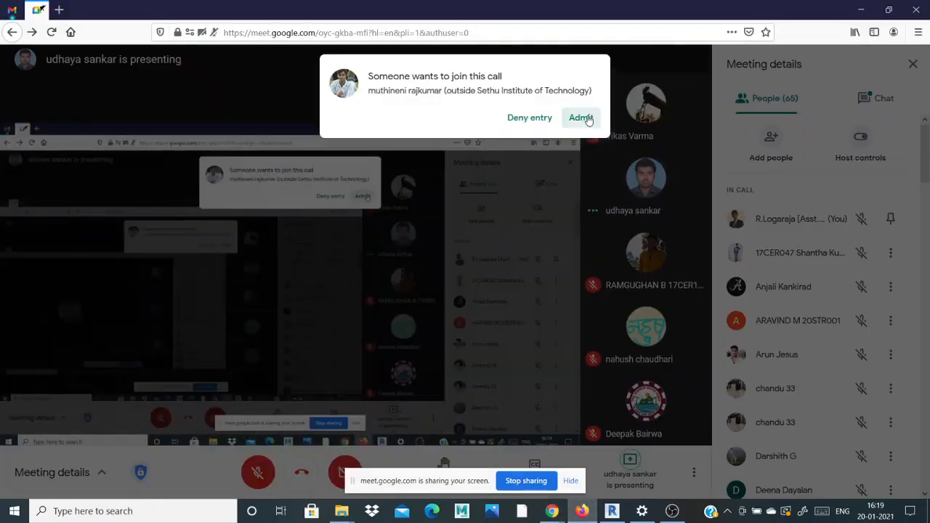
{"action": "left_click", "coordinate": [862, 10]}
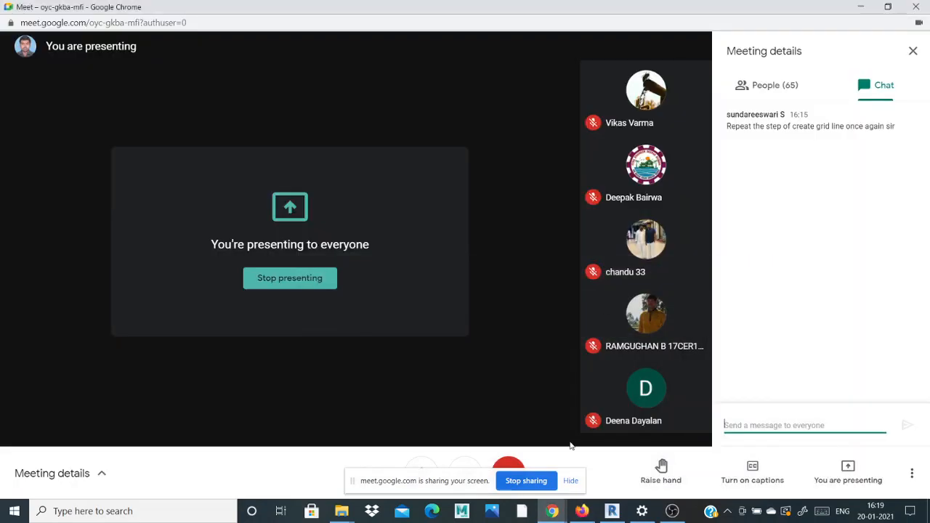
{"action": "left_click", "coordinate": [614, 513]}
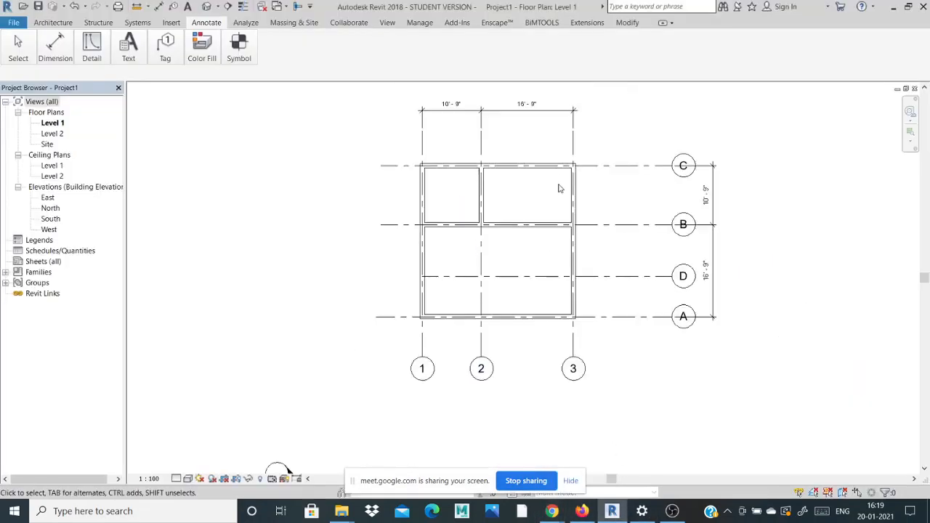
{"action": "scroll", "coordinate": [561, 166], "scroll_direction": "up", "scroll_amount": 2}
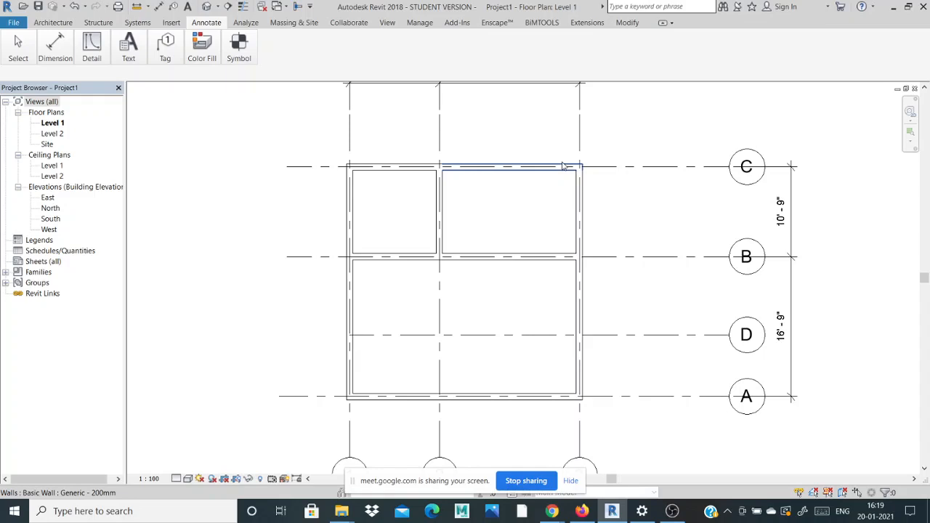
{"action": "double_click", "coordinate": [49, 124]}
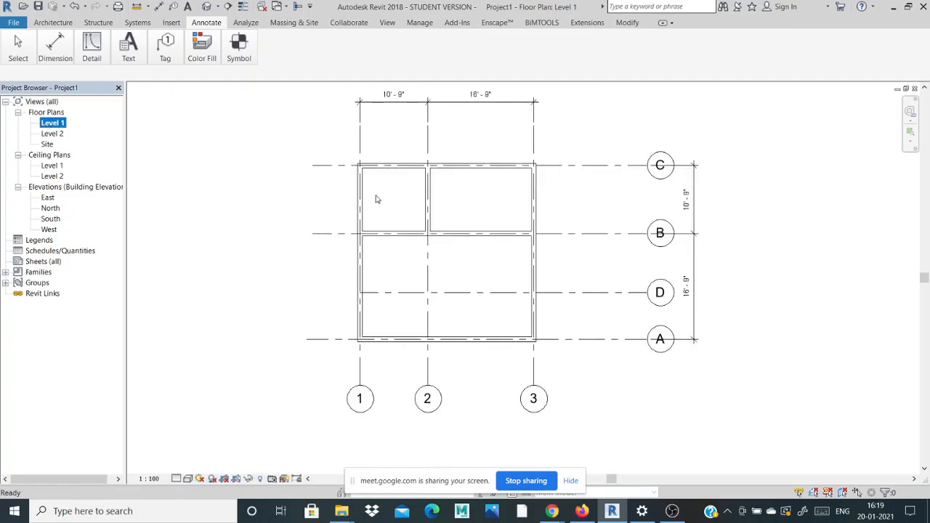
{"action": "scroll", "coordinate": [376, 199], "scroll_direction": "up", "scroll_amount": 5}
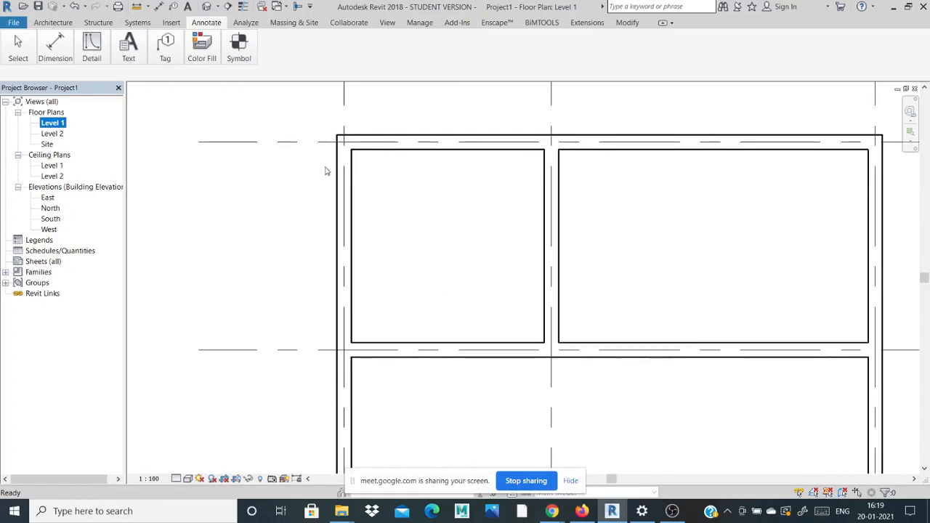
{"action": "scroll", "coordinate": [326, 170], "scroll_direction": "down", "scroll_amount": 5}
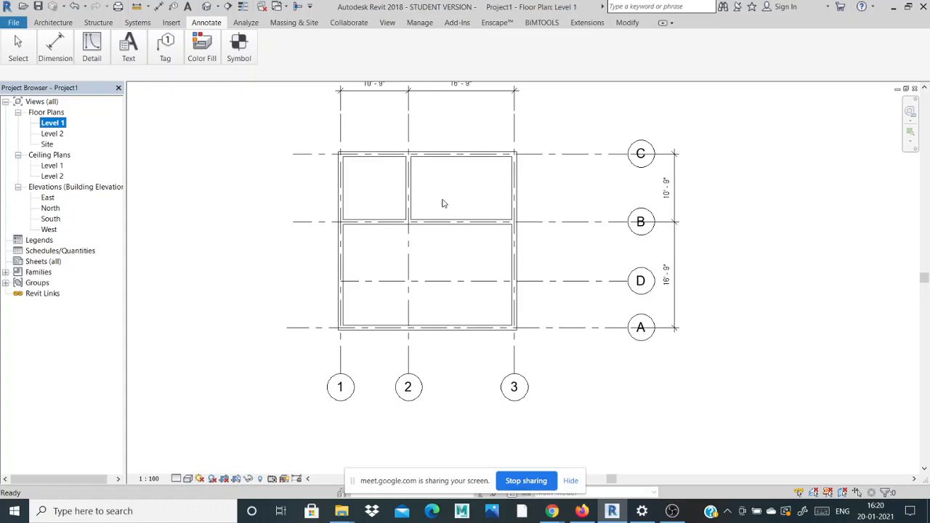
{"action": "scroll", "coordinate": [346, 138], "scroll_direction": "up", "scroll_amount": 3}
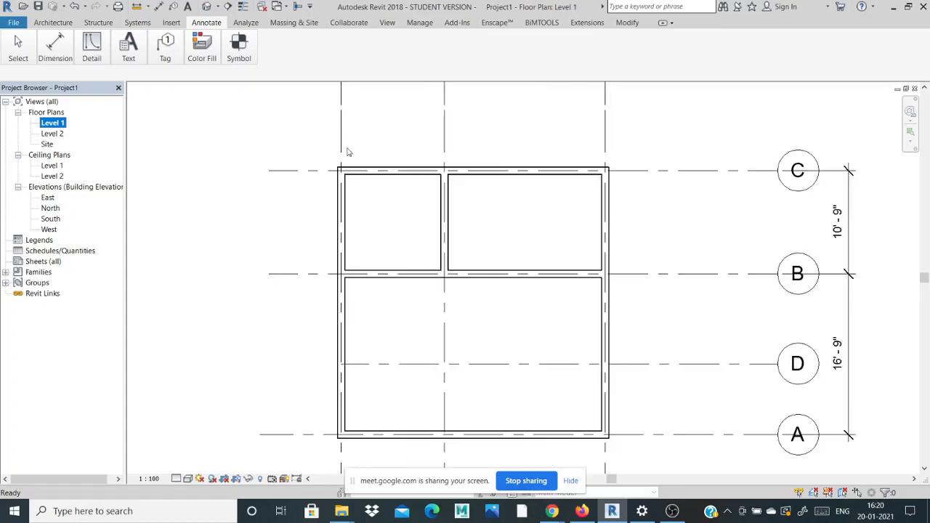
{"action": "scroll", "coordinate": [347, 152], "scroll_direction": "down", "scroll_amount": 4}
{"action": "scroll", "coordinate": [345, 129], "scroll_direction": "up", "scroll_amount": 3}
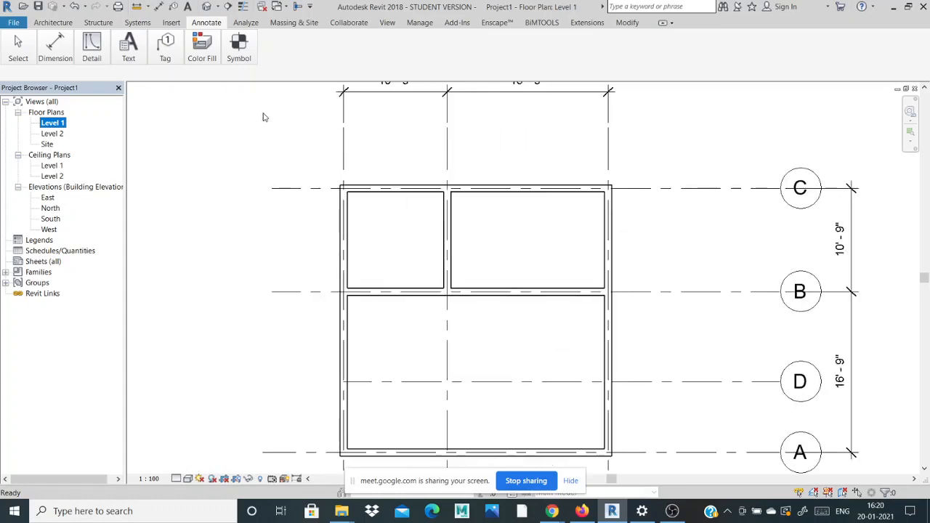
- Start placing a structural column and open its type properties with the UC-Universal Columns-Column family
{"action": "left_click", "coordinate": [87, 24]}
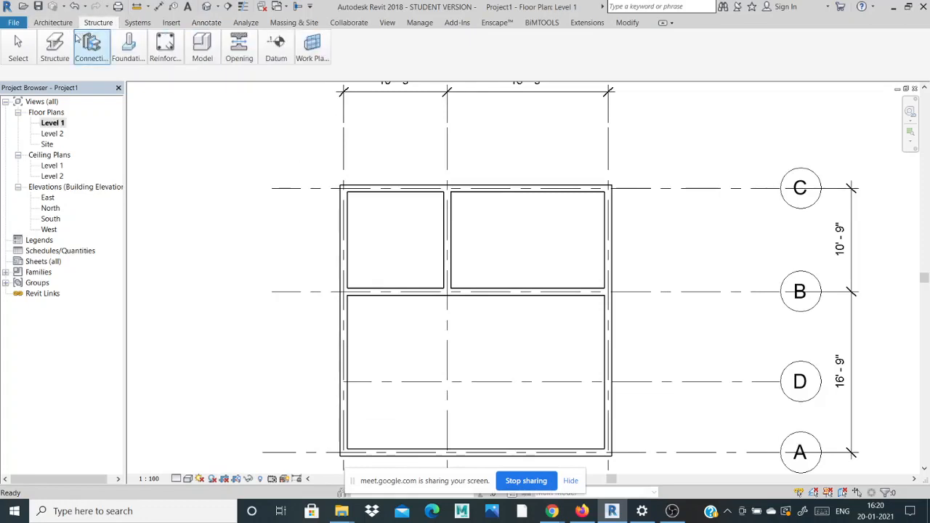
{"action": "left_click", "coordinate": [54, 48]}
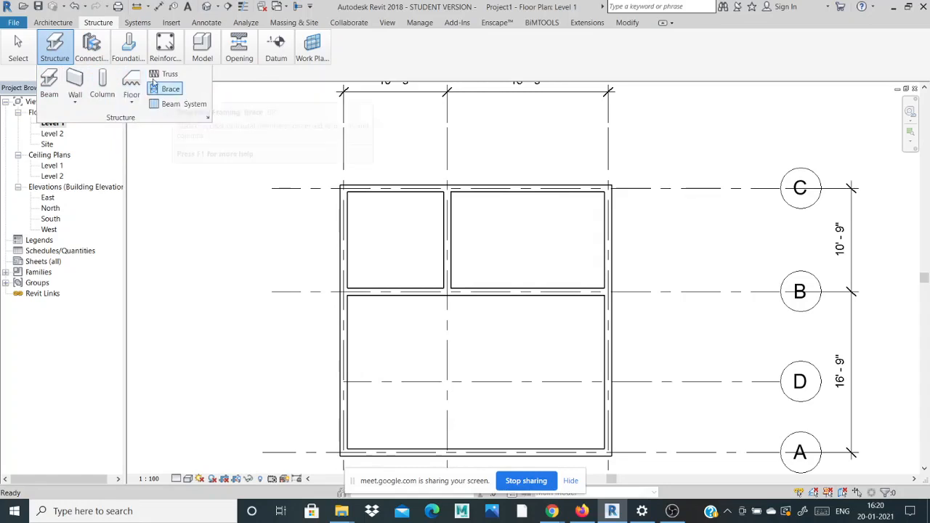
{"action": "mouse_move", "coordinate": [128, 45]}
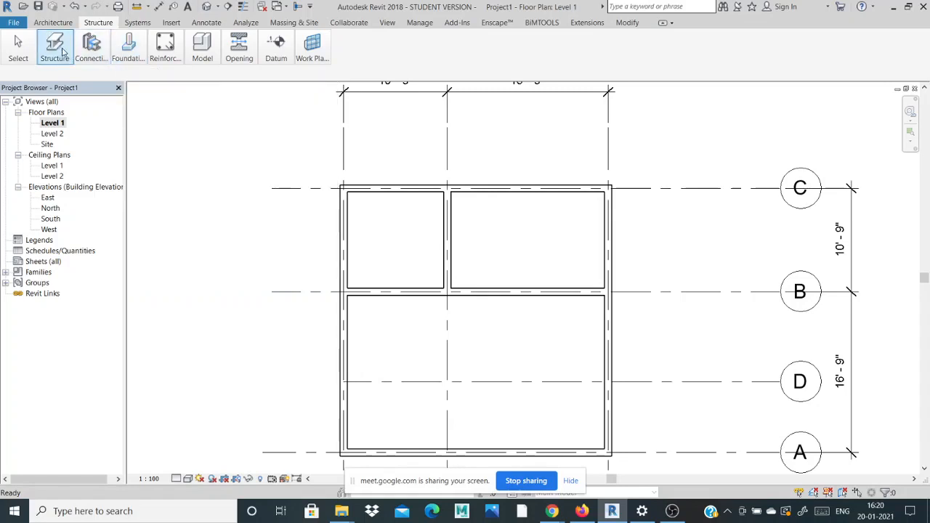
{"action": "mouse_move", "coordinate": [63, 49]}
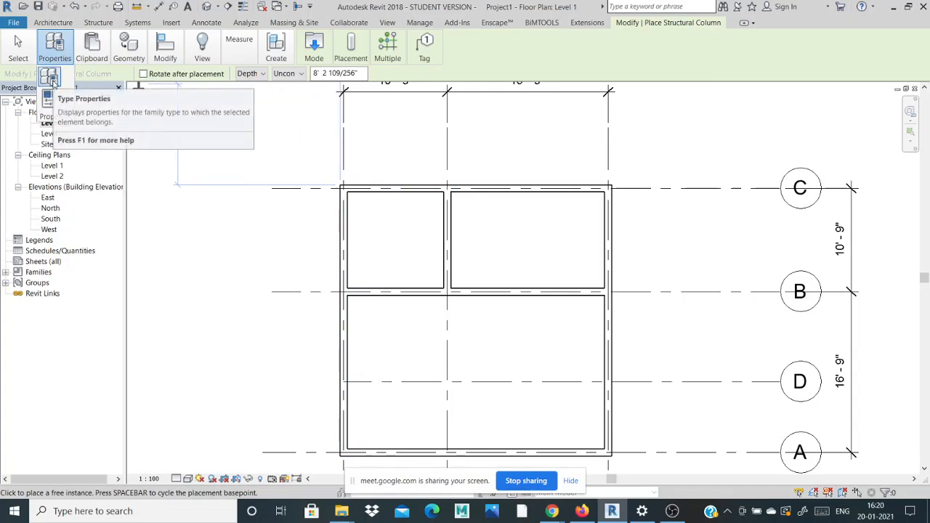
{"action": "left_click", "coordinate": [53, 81]}
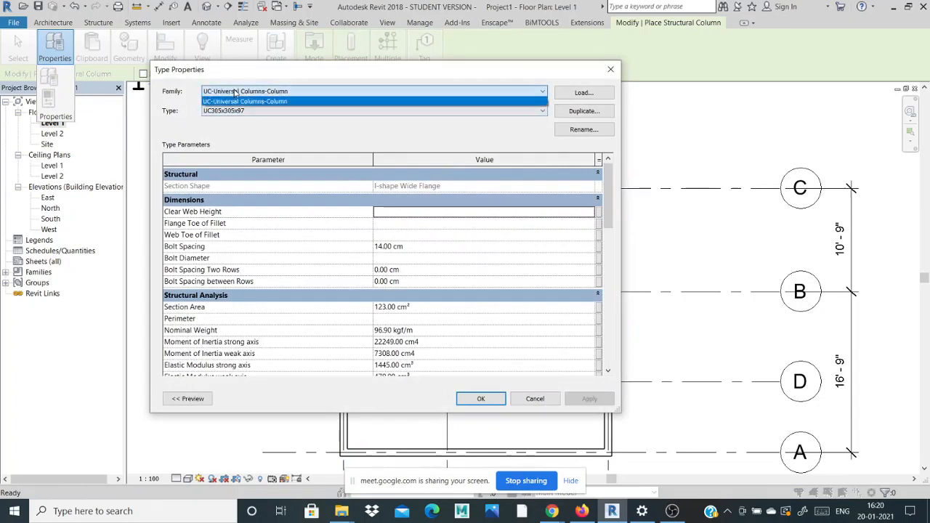
{"action": "left_click", "coordinate": [233, 92]}
{"action": "left_click", "coordinate": [238, 102]}
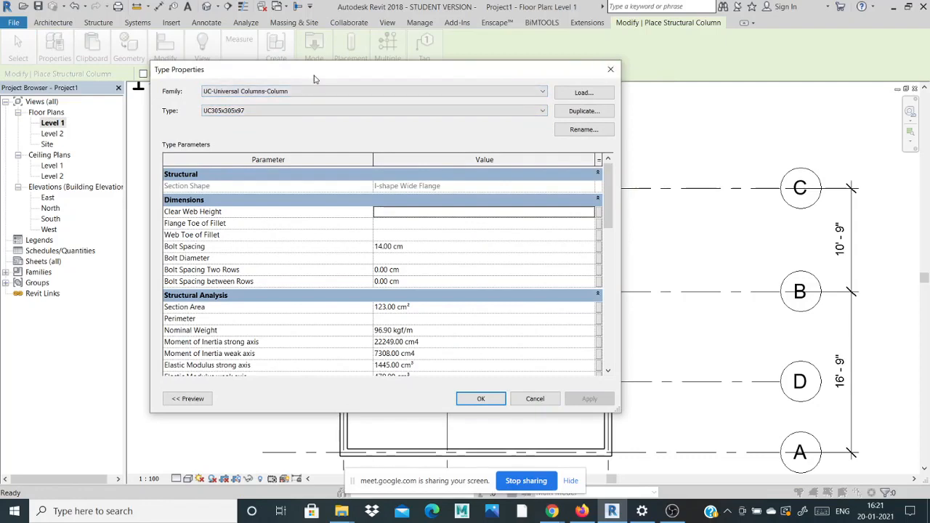
- Load the Concrete-Rectangular-Column.rfa family from the US Imperial library's Structural Columns > Concrete folder
{"action": "left_click", "coordinate": [578, 95]}
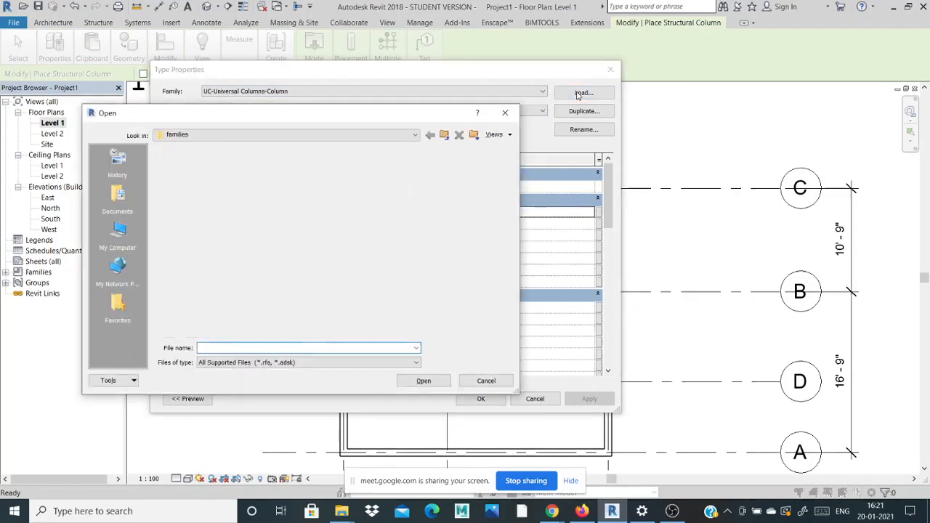
{"action": "left_click_drag", "start_coordinate": [374, 120], "coordinate": [445, 103]}
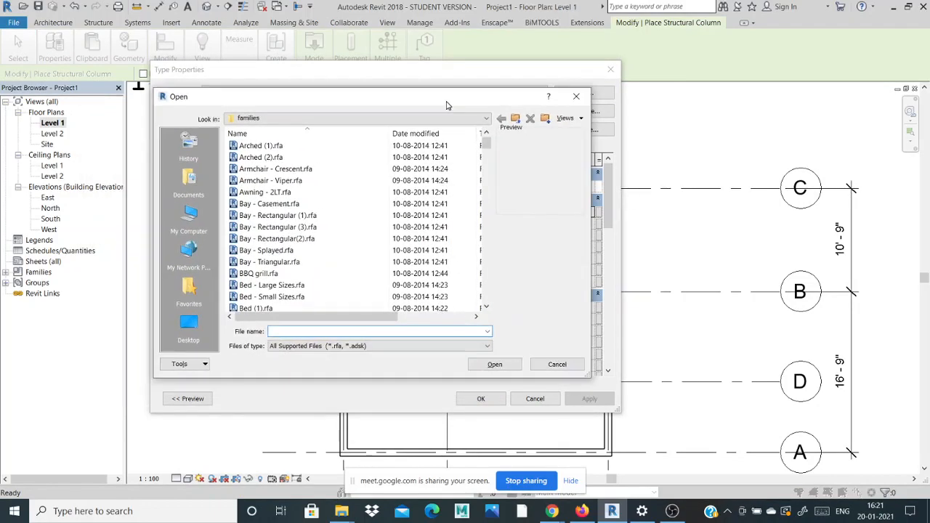
{"action": "left_click", "coordinate": [515, 117]}
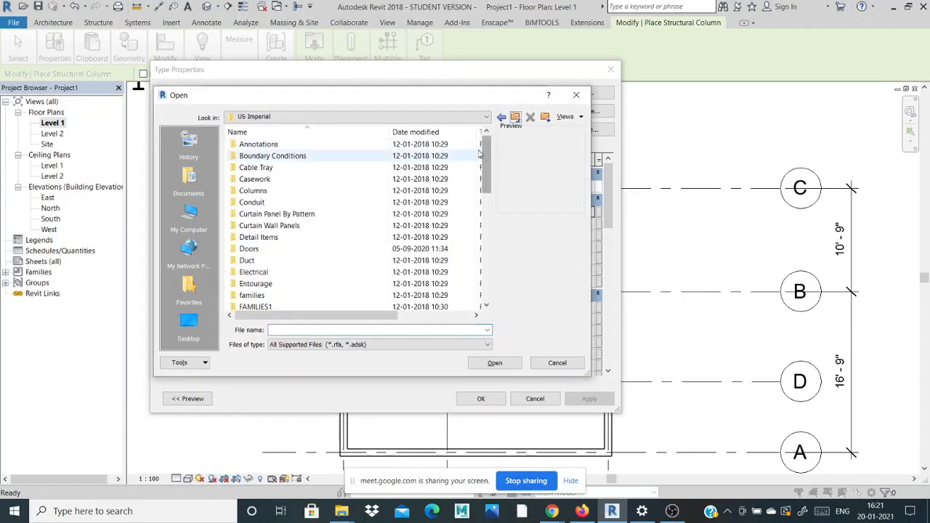
{"action": "left_click_drag", "start_coordinate": [485, 157], "coordinate": [481, 246]}
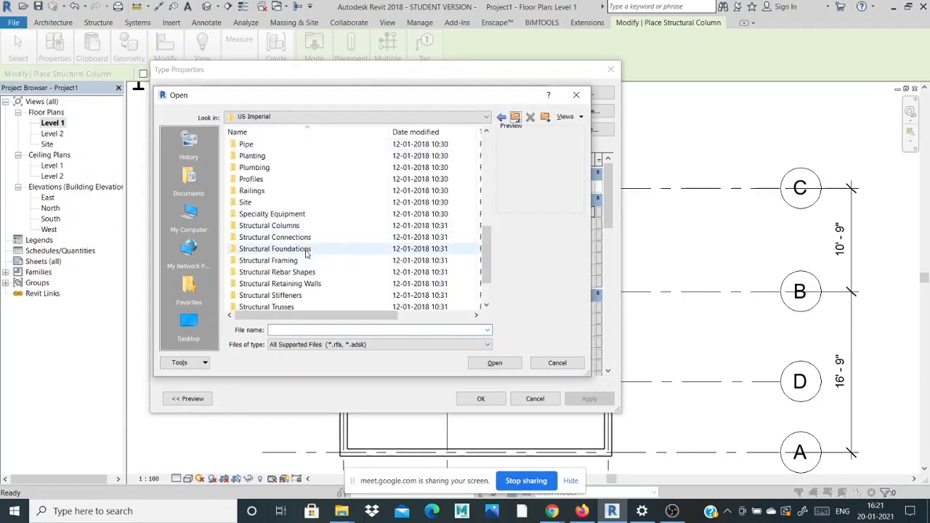
{"action": "double_click", "coordinate": [304, 226]}
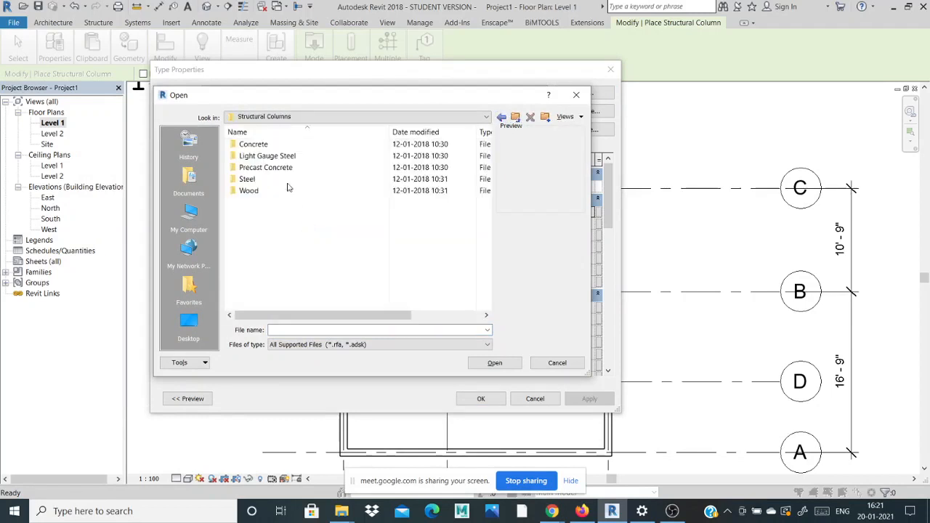
{"action": "double_click", "coordinate": [274, 141]}
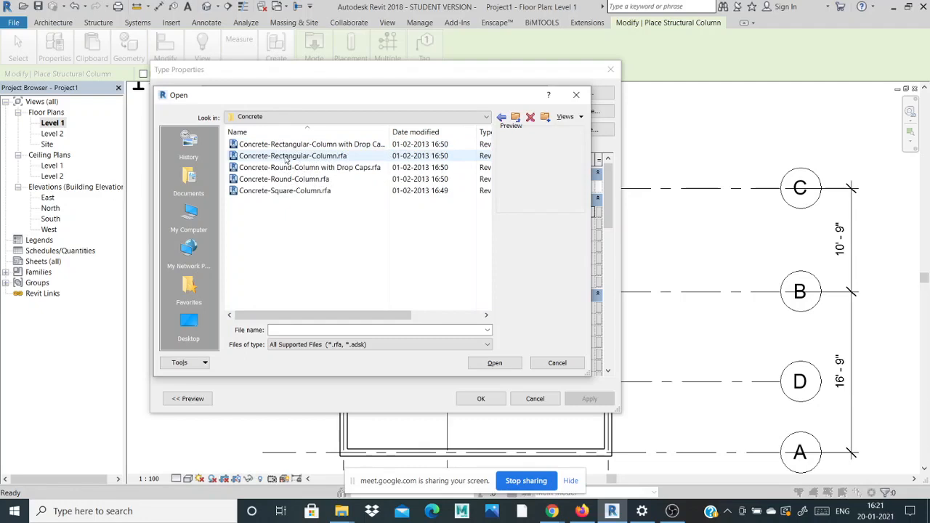
{"action": "left_click", "coordinate": [288, 157]}
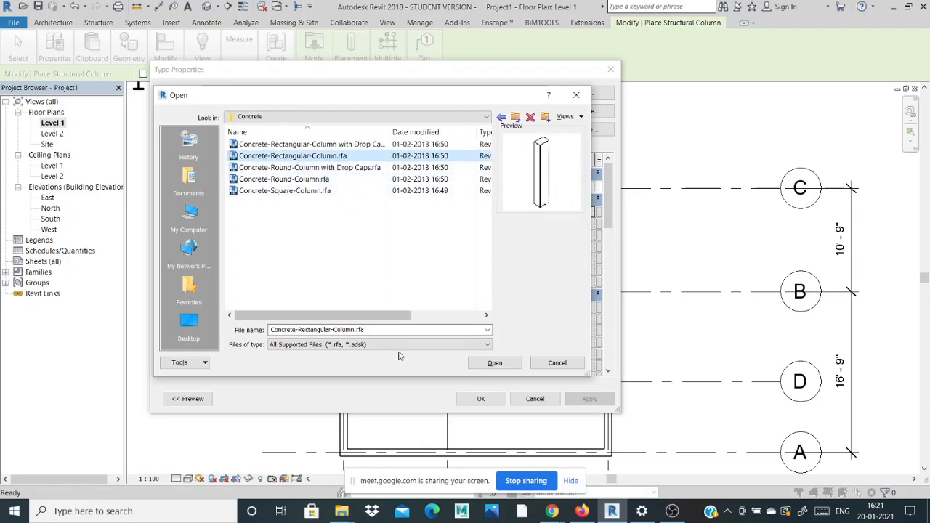
{"action": "left_click", "coordinate": [494, 365]}
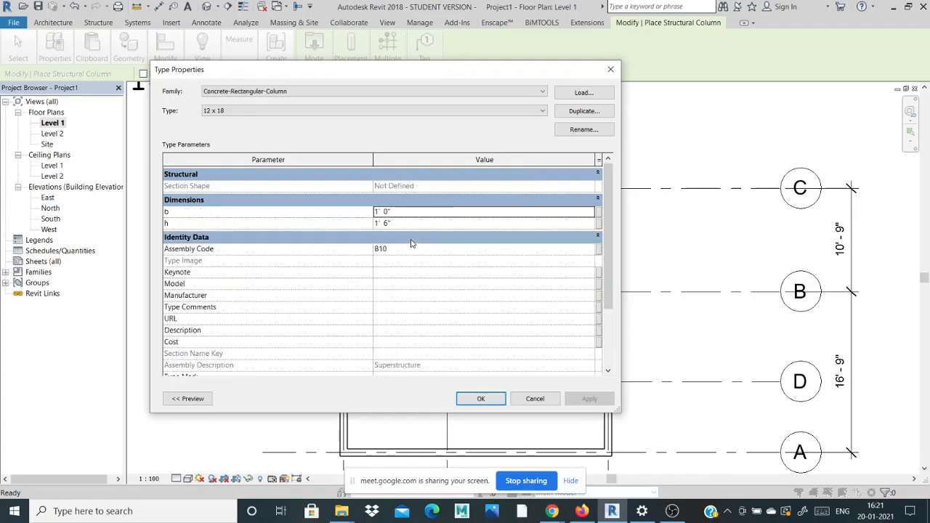
- Set dimension b of the 12 x 18 concrete rectangular column type to 9" and accept the type properties
{"action": "left_click_drag", "start_coordinate": [266, 78], "coordinate": [253, 80]}
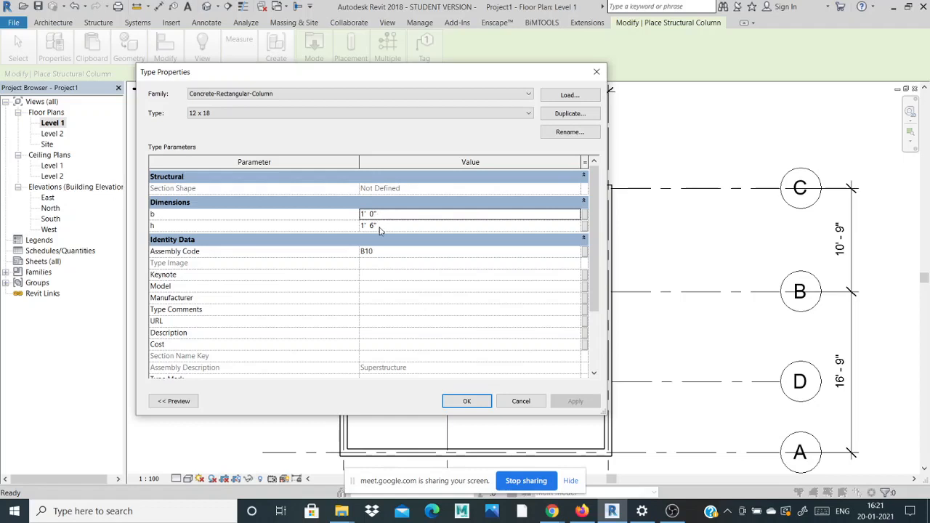
{"action": "left_click", "coordinate": [380, 213]}
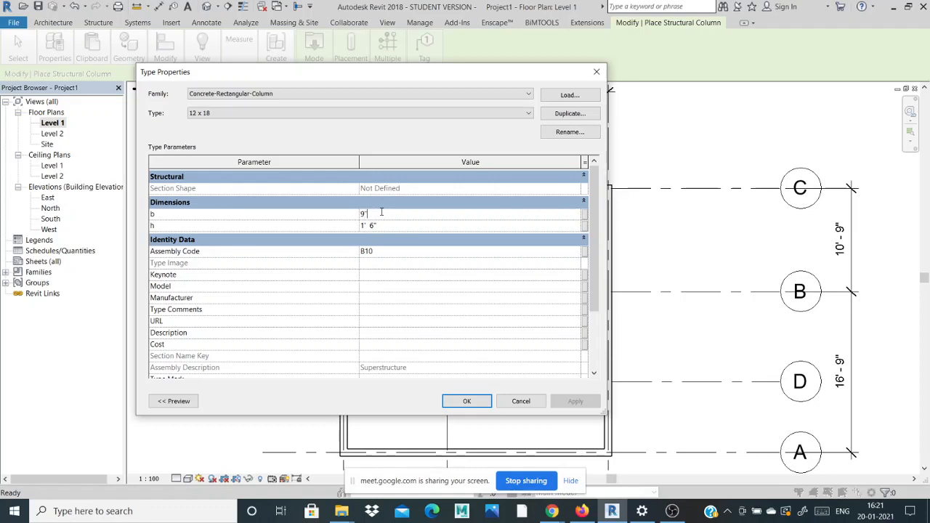
{"action": "key", "text": "Tab"}
{"action": "key", "text": "BackSpace"}
{"action": "left_click", "coordinate": [469, 400]}
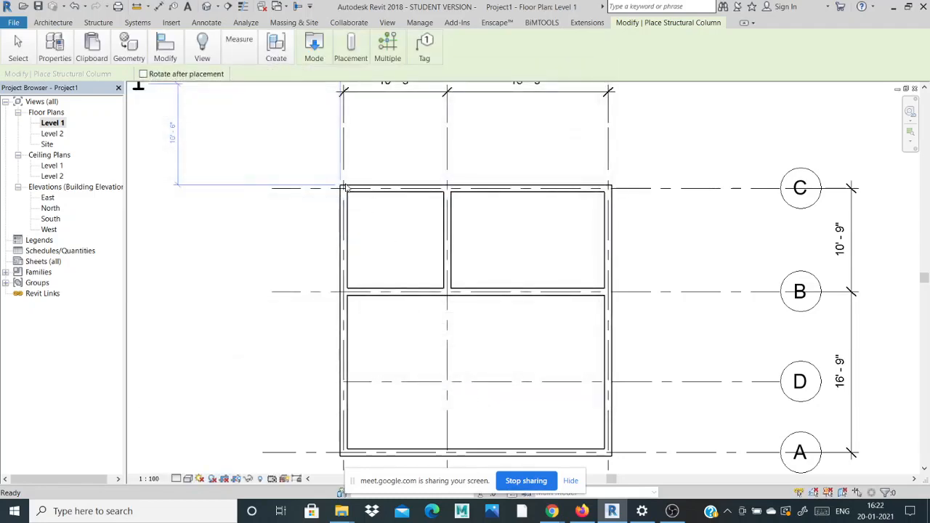
- Place 12 x 18 concrete rectangular columns where grid line C crosses grid lines 1, 2 and 3
{"action": "scroll", "coordinate": [343, 193], "scroll_direction": "up", "scroll_amount": 4}
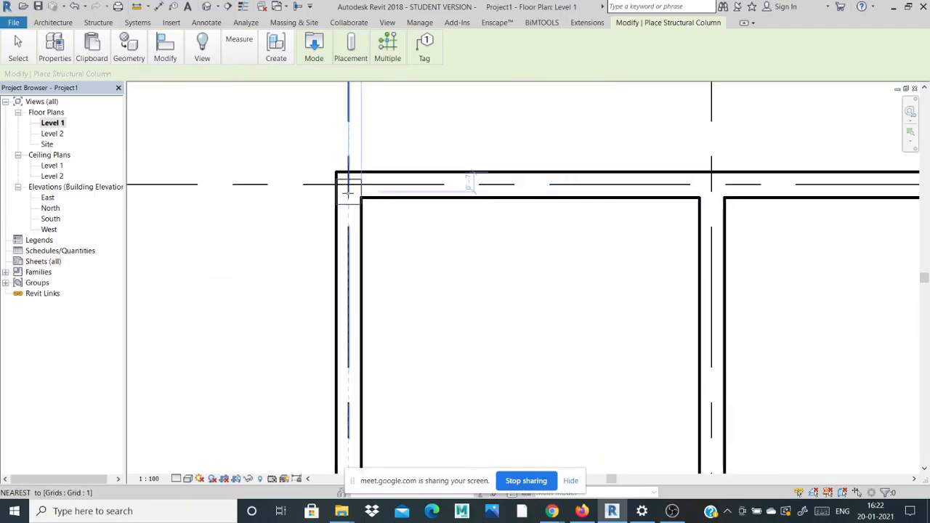
{"action": "scroll", "coordinate": [351, 185], "scroll_direction": "up", "scroll_amount": 5}
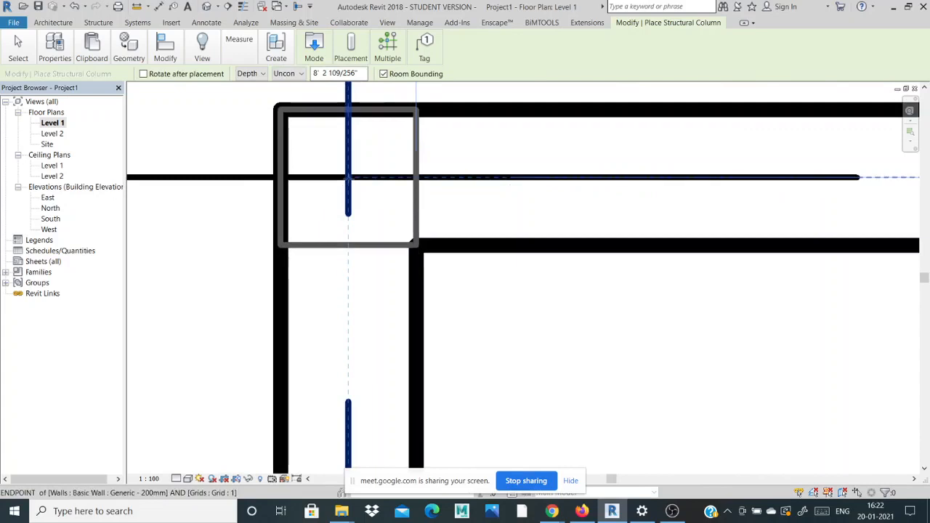
{"action": "left_click", "coordinate": [348, 177]}
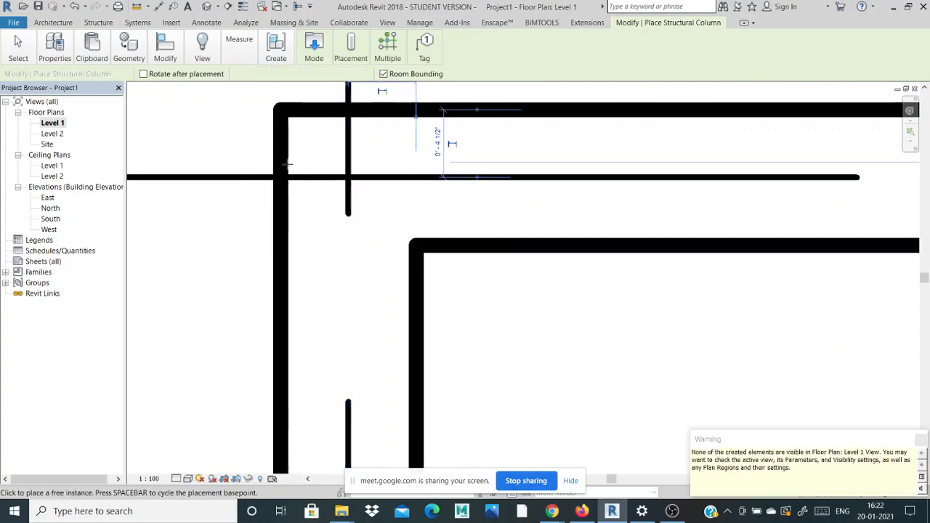
{"action": "scroll", "coordinate": [288, 163], "scroll_direction": "down", "scroll_amount": 4}
{"action": "scroll", "coordinate": [288, 163], "scroll_direction": "down", "scroll_amount": 5}
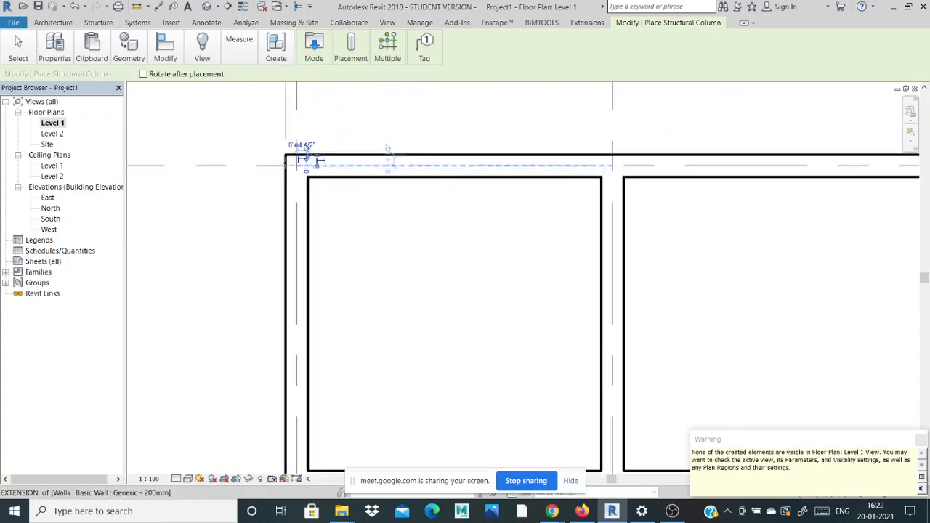
{"action": "scroll", "coordinate": [471, 162], "scroll_direction": "up", "scroll_amount": 3}
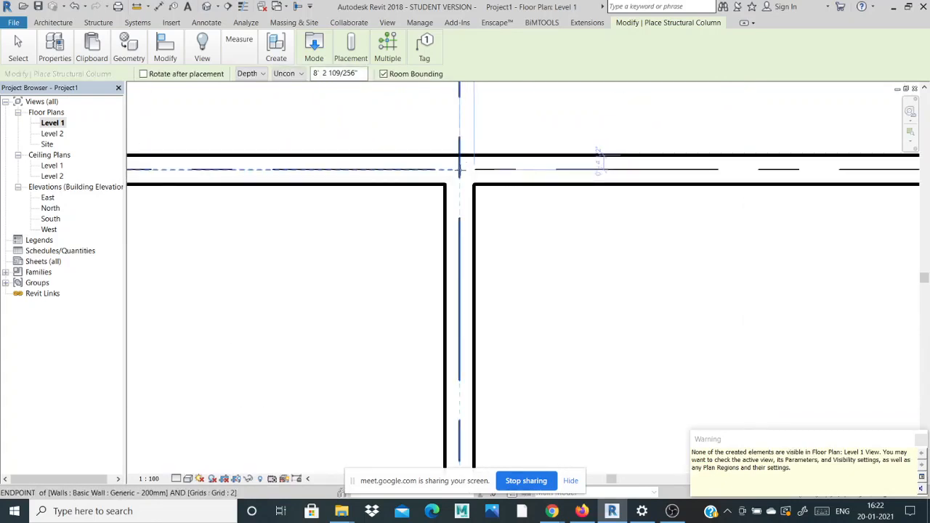
{"action": "left_click", "coordinate": [460, 170]}
{"action": "scroll", "coordinate": [363, 156], "scroll_direction": "down", "scroll_amount": 2}
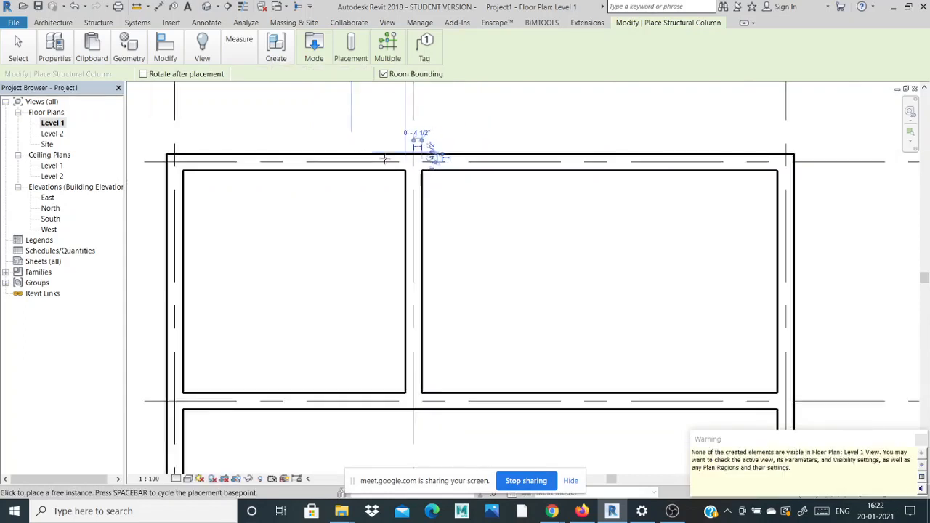
{"action": "scroll", "coordinate": [385, 158], "scroll_direction": "down", "scroll_amount": 1}
{"action": "scroll", "coordinate": [631, 154], "scroll_direction": "up", "scroll_amount": 4}
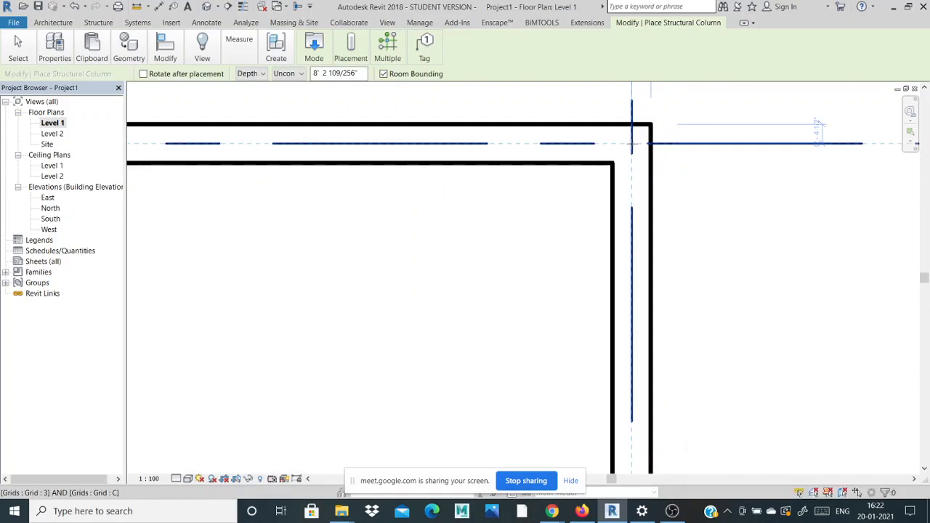
{"action": "left_click", "coordinate": [631, 143]}
- Place concrete rectangular columns where grid line B crosses grid lines 3, 2 and 1
{"action": "scroll", "coordinate": [605, 116], "scroll_direction": "down", "scroll_amount": 4}
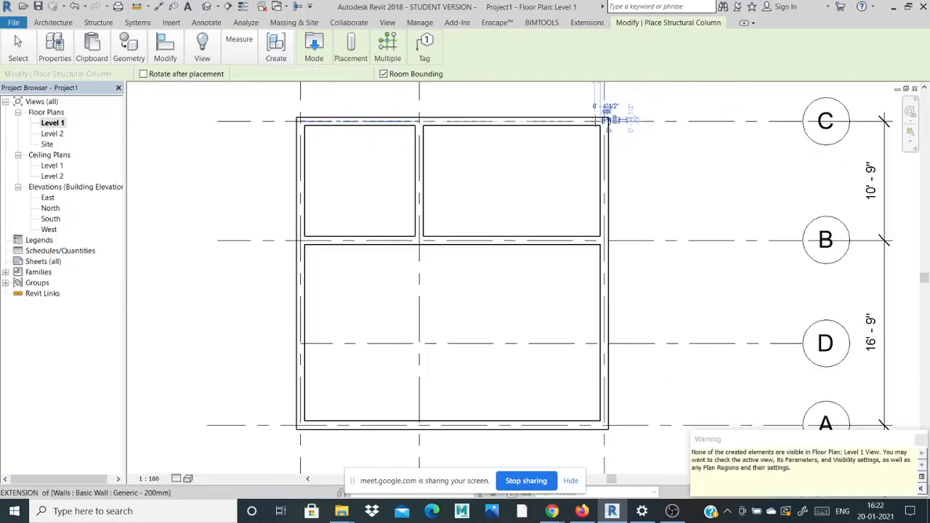
{"action": "scroll", "coordinate": [605, 116], "scroll_direction": "down", "scroll_amount": 1}
{"action": "scroll", "coordinate": [601, 212], "scroll_direction": "up", "scroll_amount": 3}
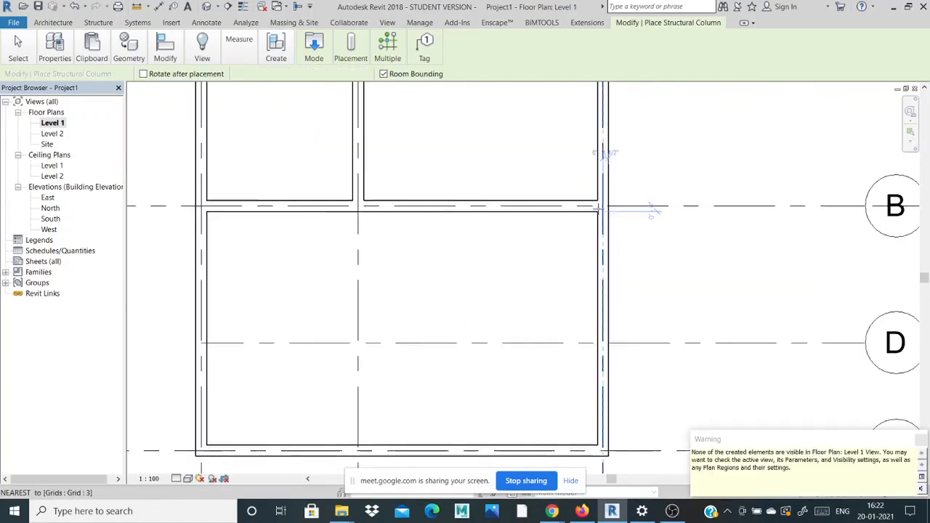
{"action": "scroll", "coordinate": [597, 210], "scroll_direction": "up", "scroll_amount": 4}
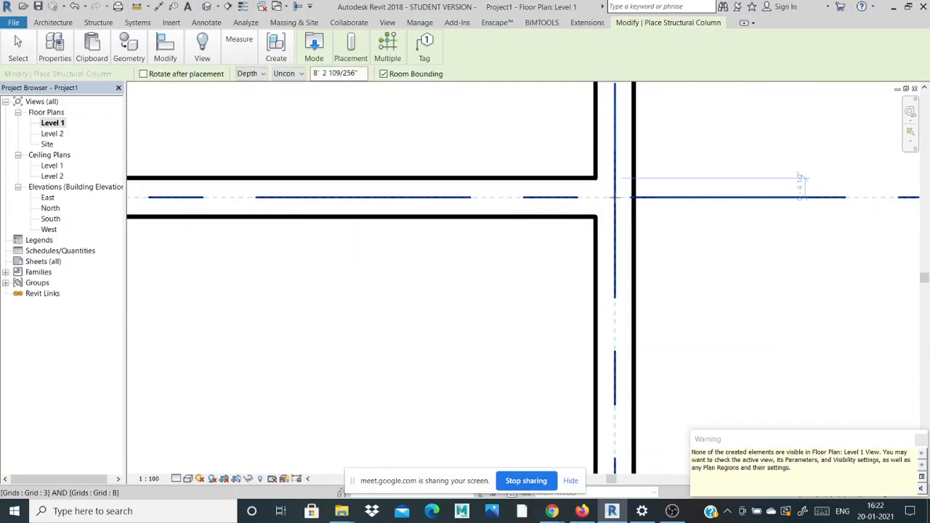
{"action": "left_click", "coordinate": [615, 196]}
{"action": "scroll", "coordinate": [615, 197], "scroll_direction": "down", "scroll_amount": 2}
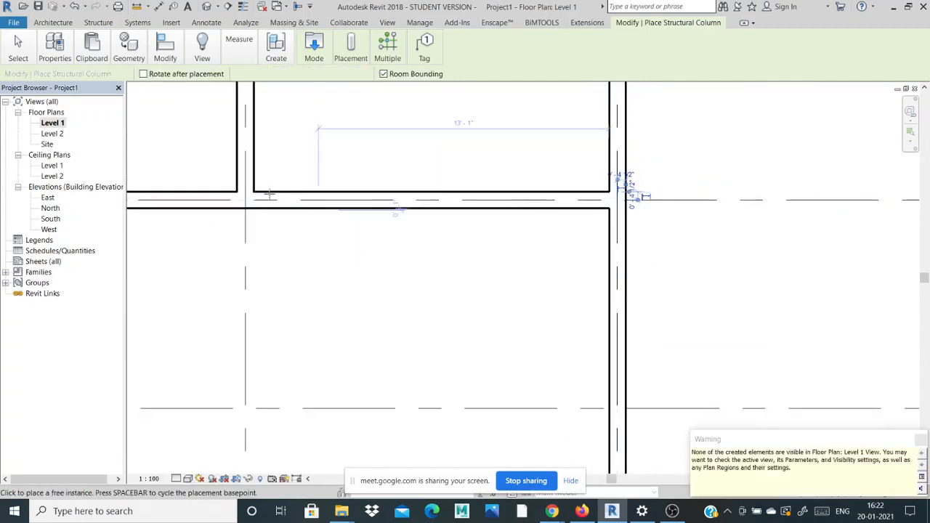
{"action": "scroll", "coordinate": [250, 198], "scroll_direction": "up", "scroll_amount": 3}
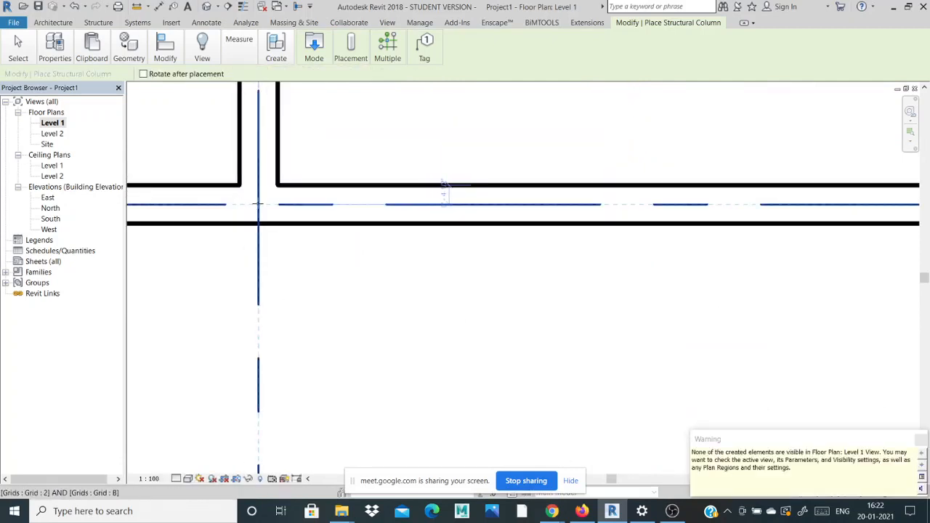
{"action": "left_click", "coordinate": [258, 204]}
{"action": "scroll", "coordinate": [545, 187], "scroll_direction": "down", "scroll_amount": 2}
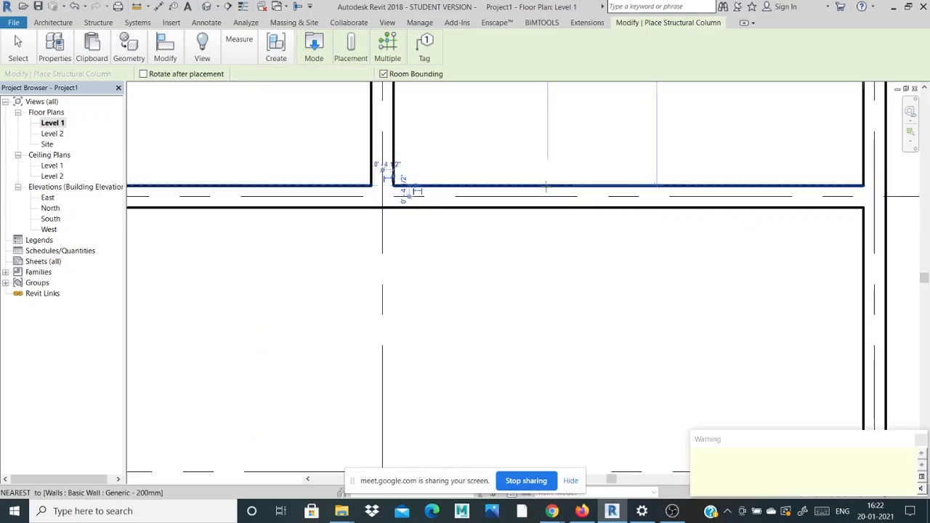
{"action": "scroll", "coordinate": [546, 187], "scroll_direction": "down", "scroll_amount": 3}
{"action": "scroll", "coordinate": [276, 193], "scroll_direction": "up", "scroll_amount": 3}
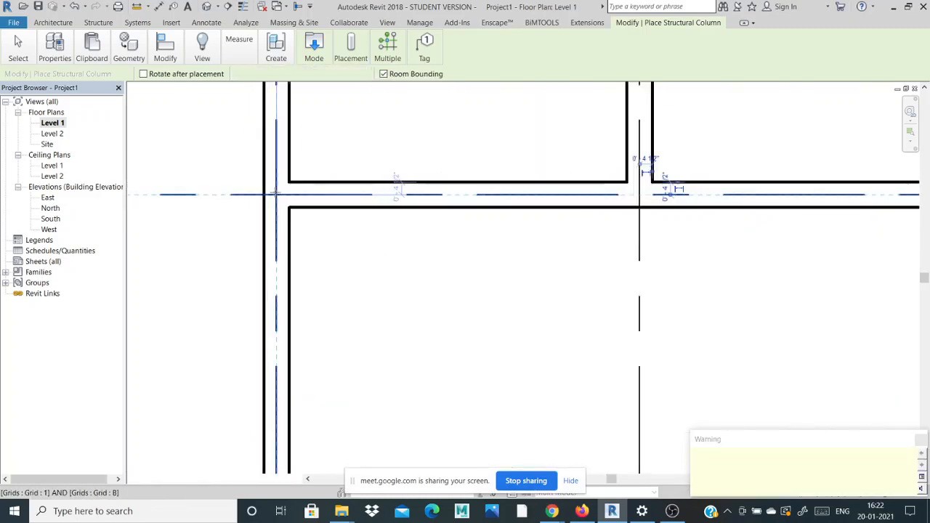
{"action": "left_click", "coordinate": [276, 193]}
- Place concrete rectangular columns where grid line A crosses grid lines 1, 2 and 3
{"action": "scroll", "coordinate": [292, 136], "scroll_direction": "down", "scroll_amount": 2}
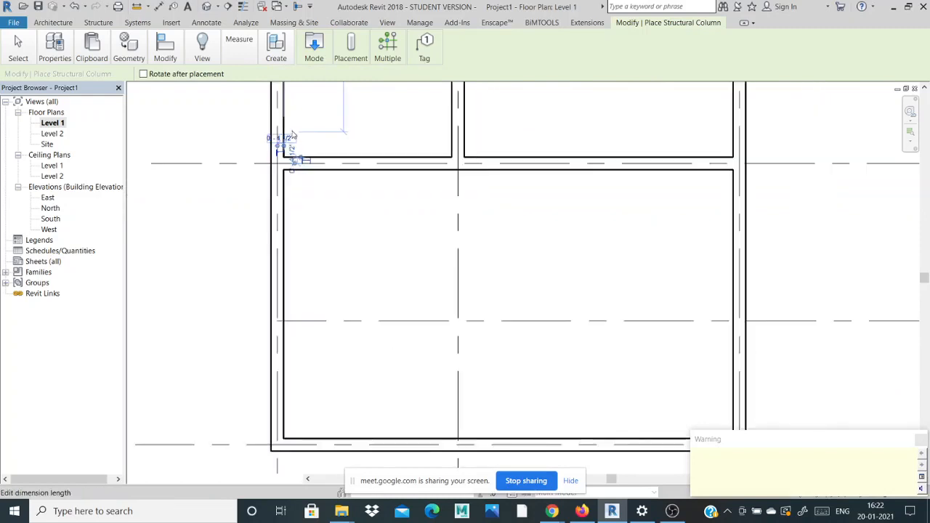
{"action": "scroll", "coordinate": [292, 135], "scroll_direction": "down", "scroll_amount": 3}
{"action": "scroll", "coordinate": [290, 208], "scroll_direction": "up", "scroll_amount": 3}
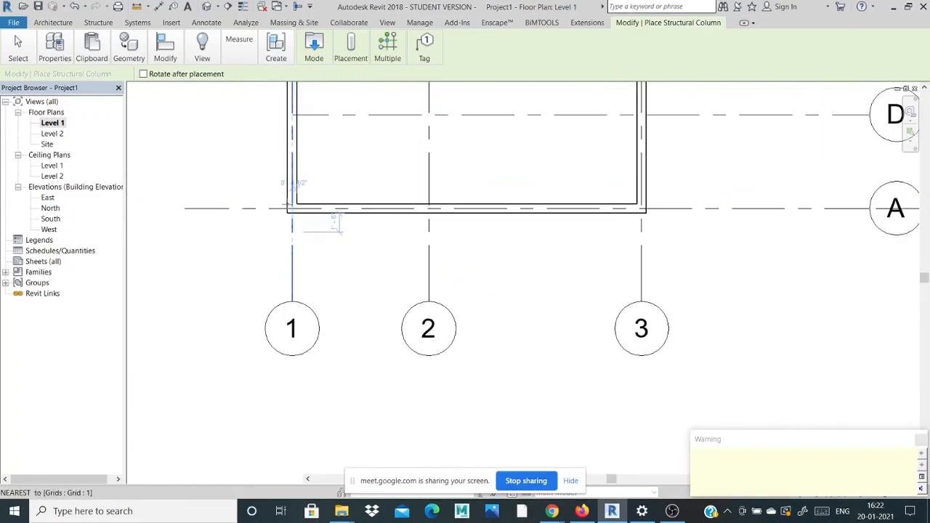
{"action": "scroll", "coordinate": [292, 205], "scroll_direction": "up", "scroll_amount": 5}
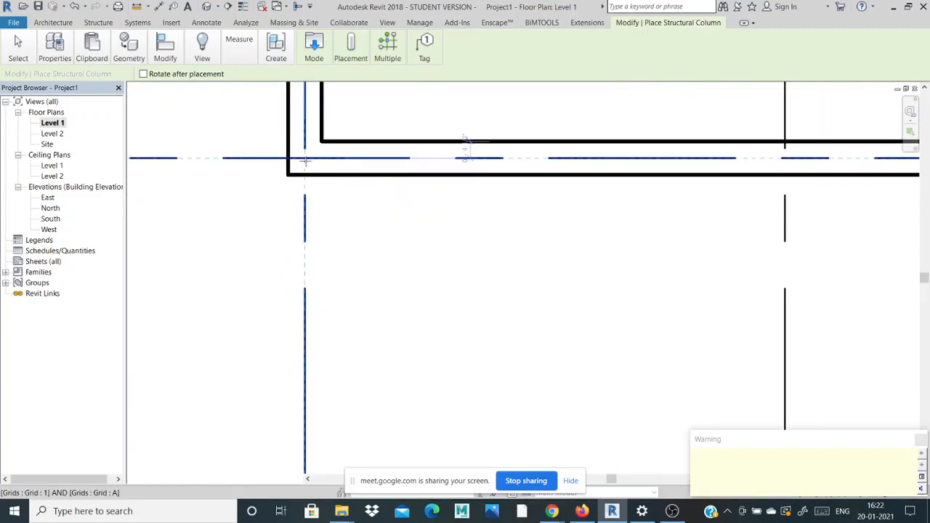
{"action": "left_click", "coordinate": [305, 159]}
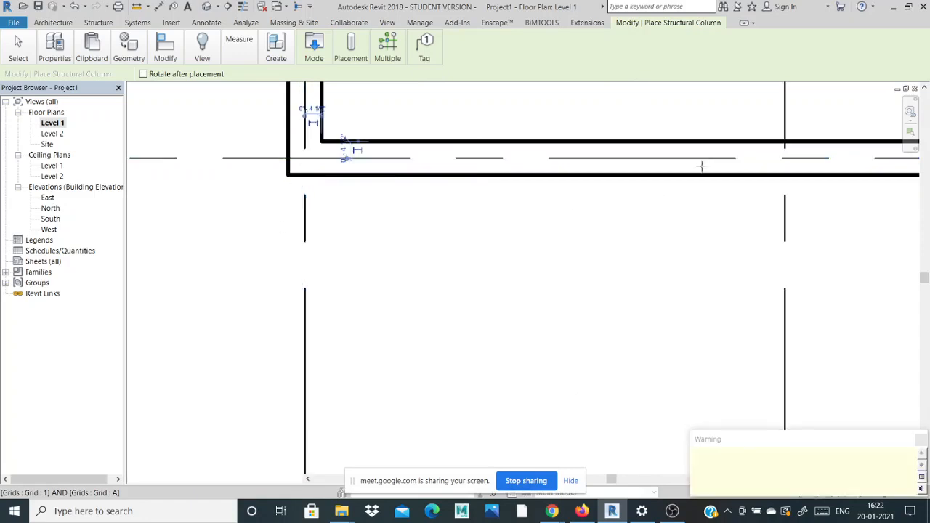
{"action": "left_click", "coordinate": [792, 155]}
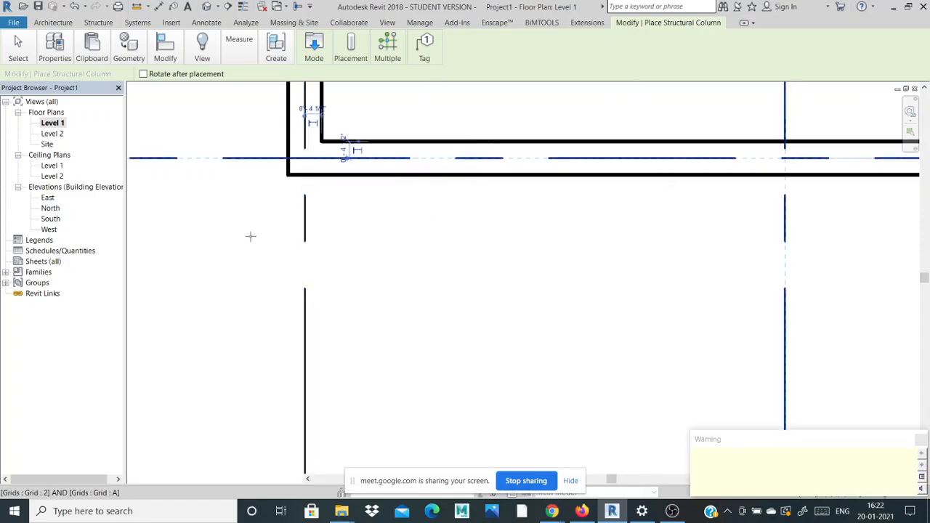
{"action": "scroll", "coordinate": [251, 236], "scroll_direction": "down", "scroll_amount": 5}
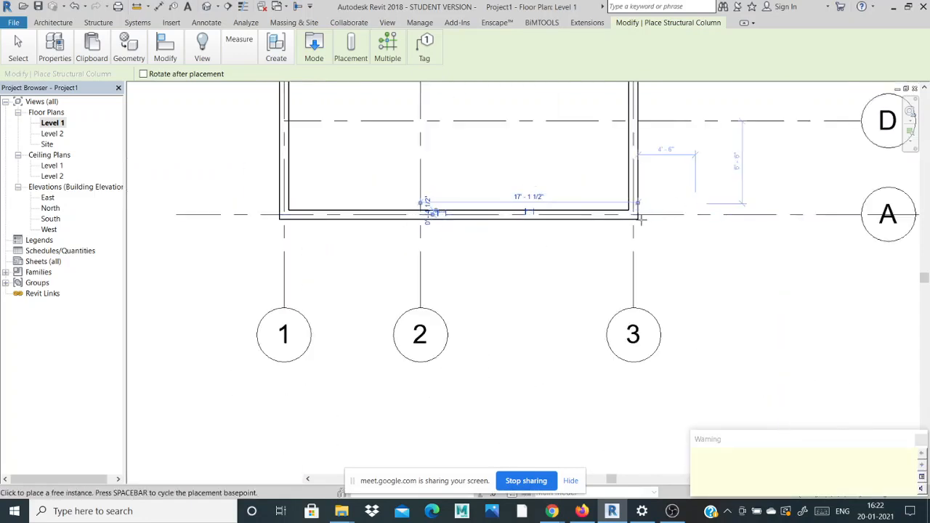
{"action": "scroll", "coordinate": [641, 218], "scroll_direction": "up", "scroll_amount": 5}
{"action": "left_click", "coordinate": [612, 222]}
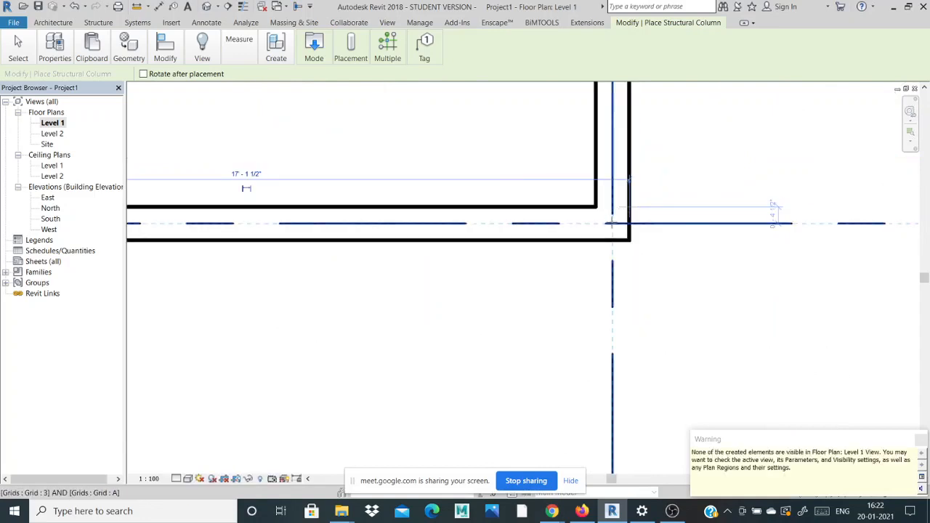
- Open the default 3D view of the model and end structural column placement
{"action": "scroll", "coordinate": [661, 174], "scroll_direction": "down", "scroll_amount": 1}
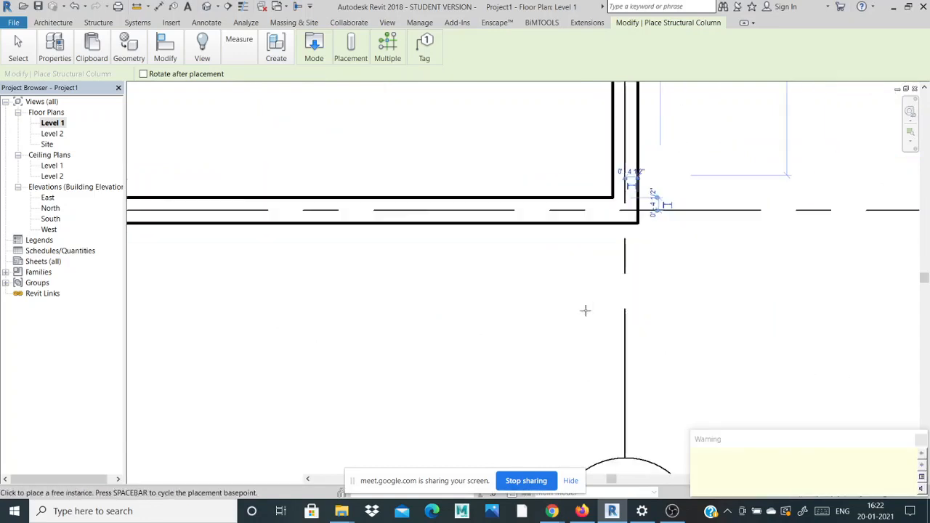
{"action": "scroll", "coordinate": [535, 326], "scroll_direction": "down", "scroll_amount": 5}
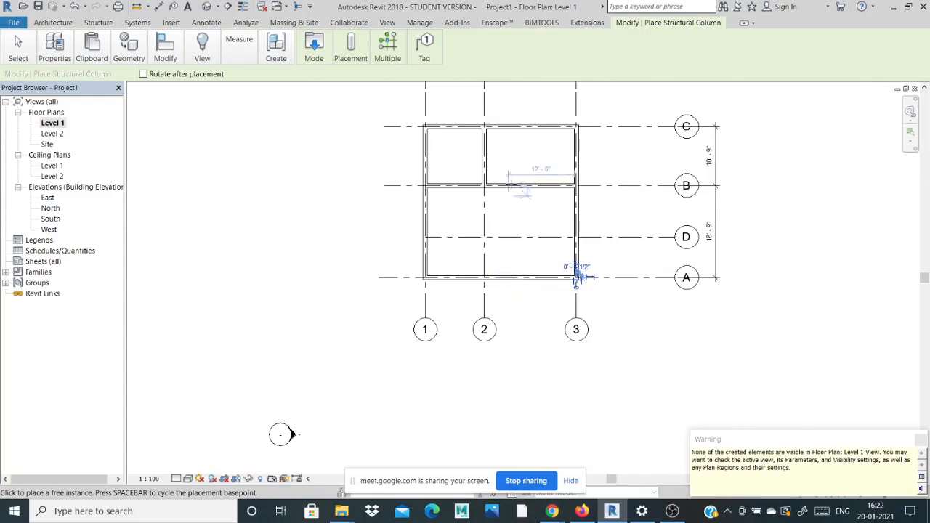
{"action": "scroll", "coordinate": [511, 182], "scroll_direction": "up", "scroll_amount": 2}
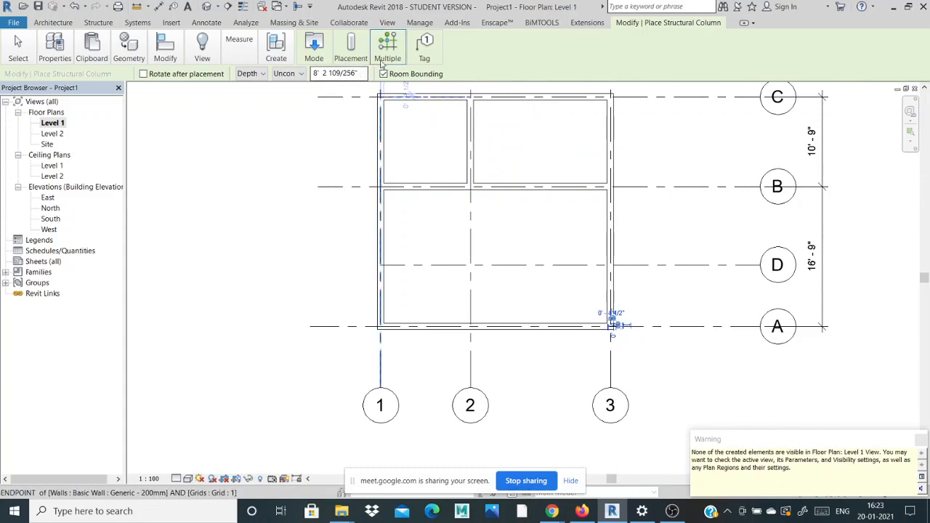
{"action": "left_click", "coordinate": [388, 22]}
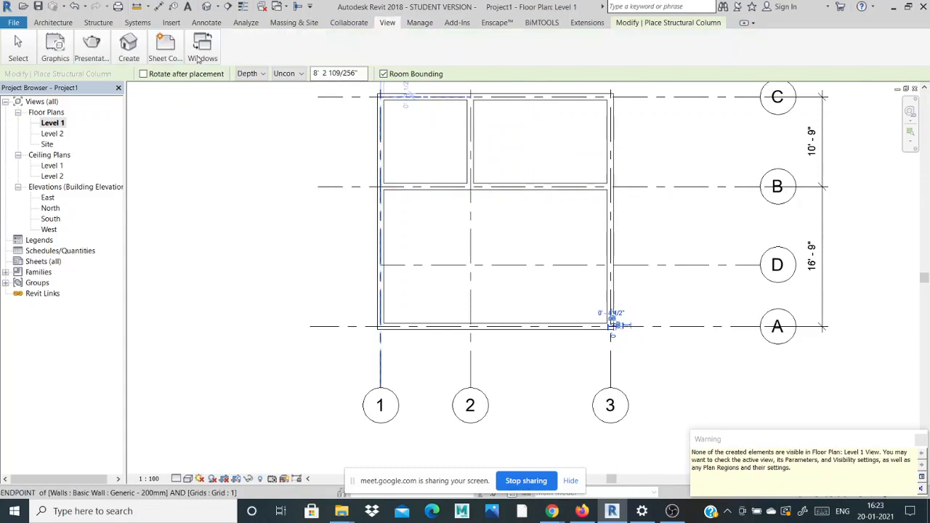
{"action": "mouse_move", "coordinate": [128, 40]}
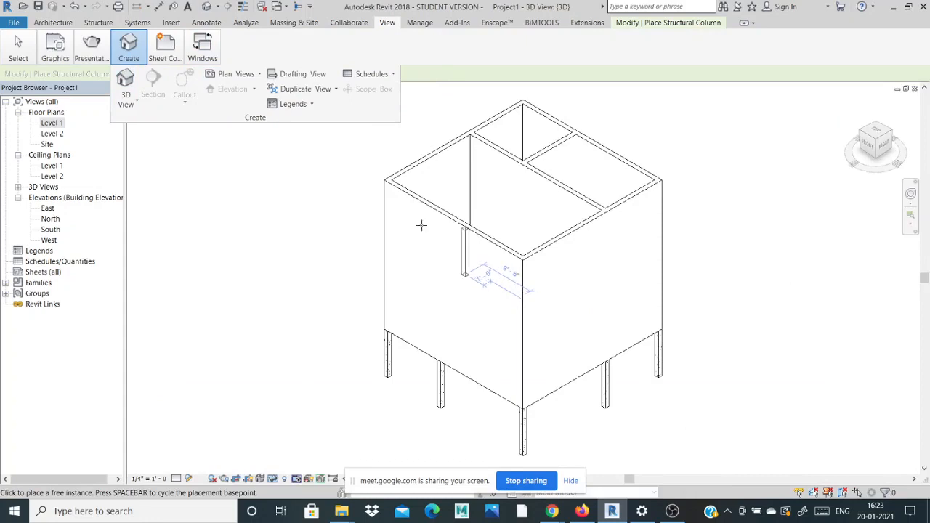
{"action": "key", "text": "Escape"}
{"action": "key", "text": "Escape"}
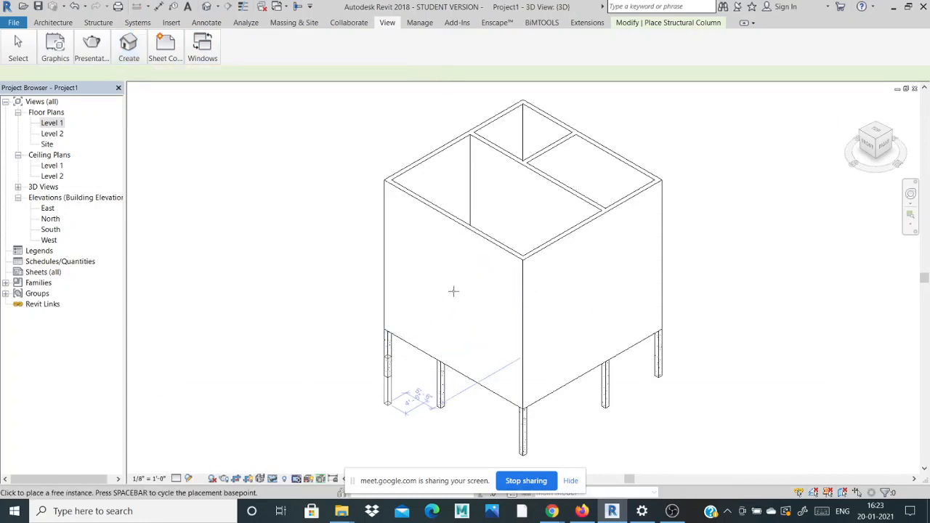
- Delete all exterior and interior walls in the 3D view, keeping only the structural columns
{"action": "left_click", "coordinate": [467, 231]}
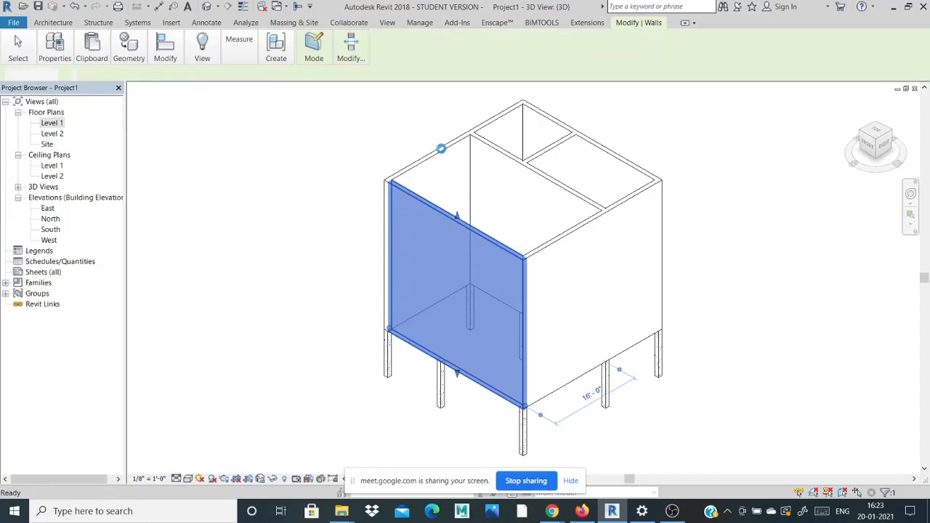
{"action": "key", "text": "Delete"}
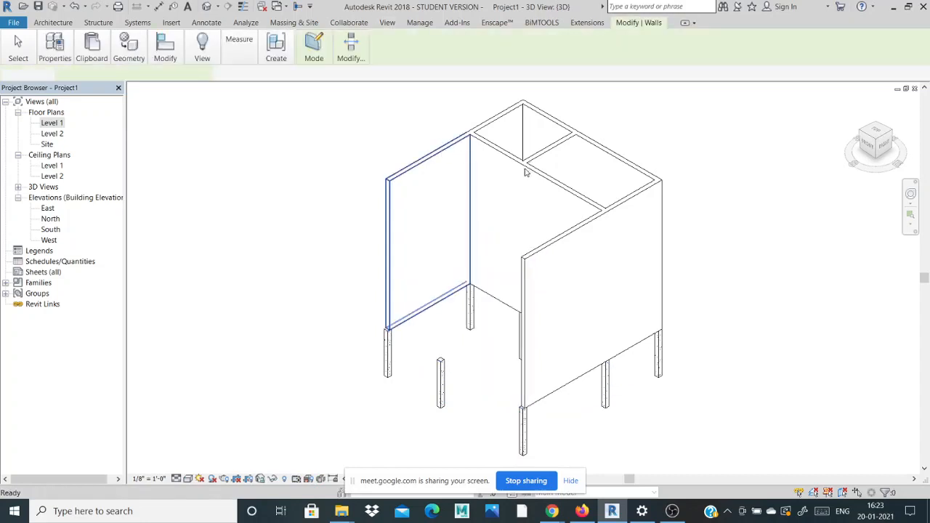
{"action": "left_click", "coordinate": [525, 169]}
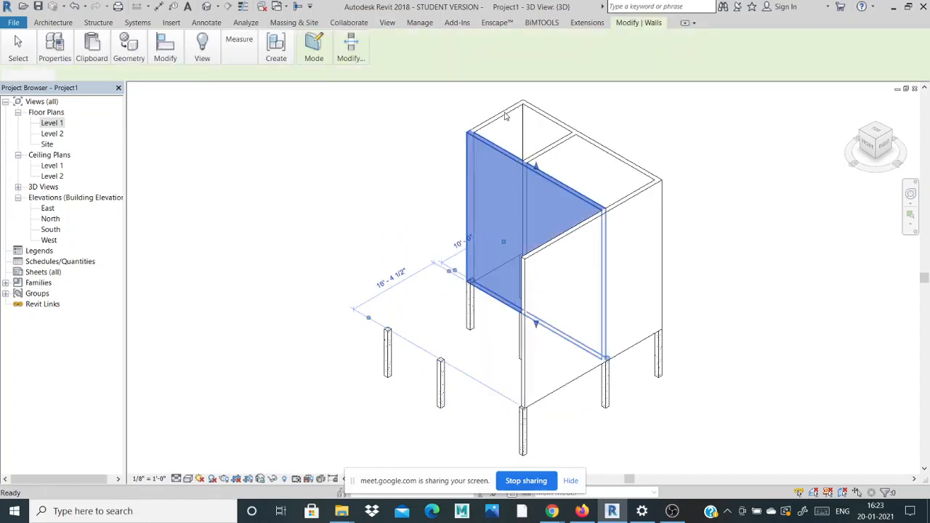
{"action": "key", "text": "Delete"}
{"action": "left_click", "coordinate": [560, 127]}
{"action": "left_click", "coordinate": [636, 194]}
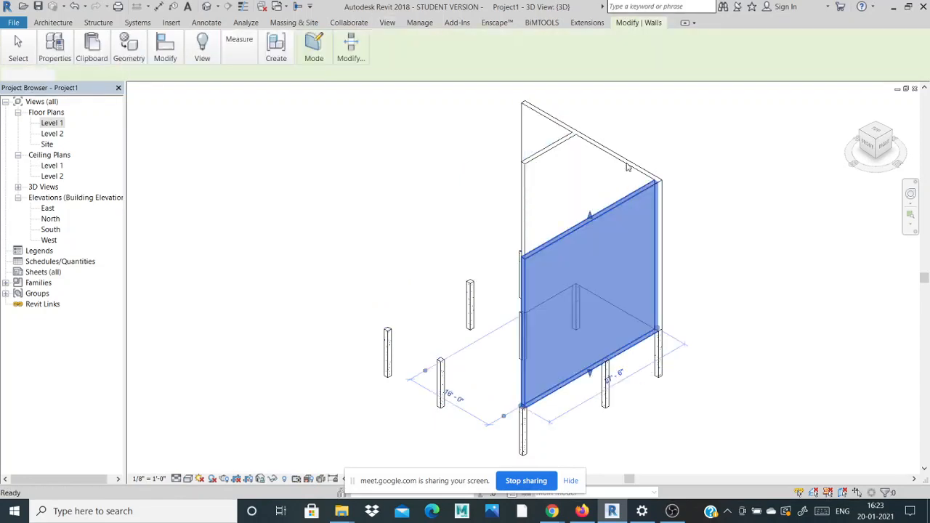
{"action": "key", "text": "Delete"}
{"action": "left_click", "coordinate": [628, 167]}
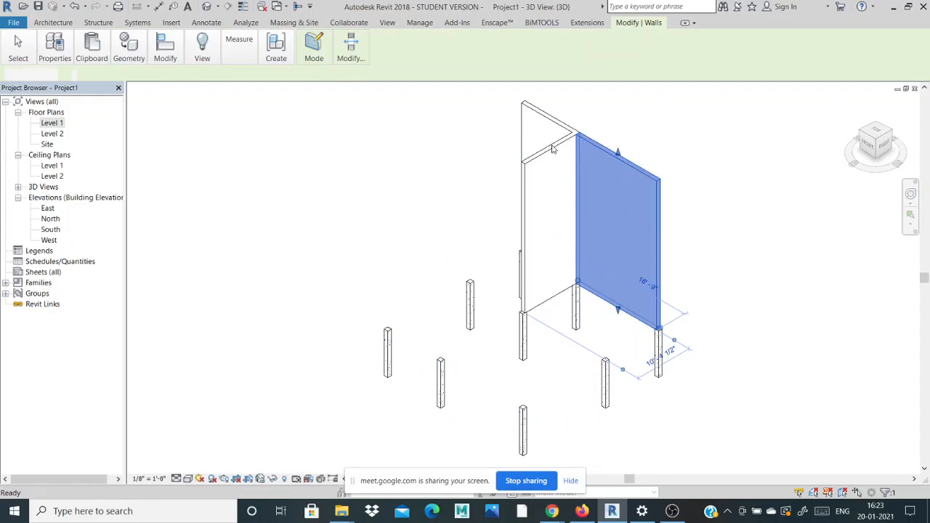
{"action": "key", "text": "Delete"}
{"action": "left_click", "coordinate": [557, 141]}
{"action": "key", "text": "Delete"}
{"action": "left_click", "coordinate": [553, 124]}
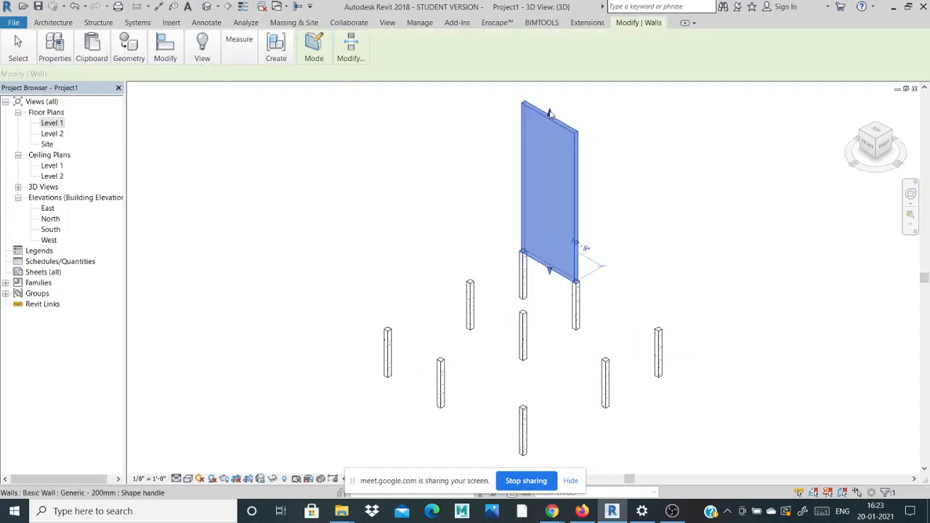
{"action": "key", "text": "Delete"}
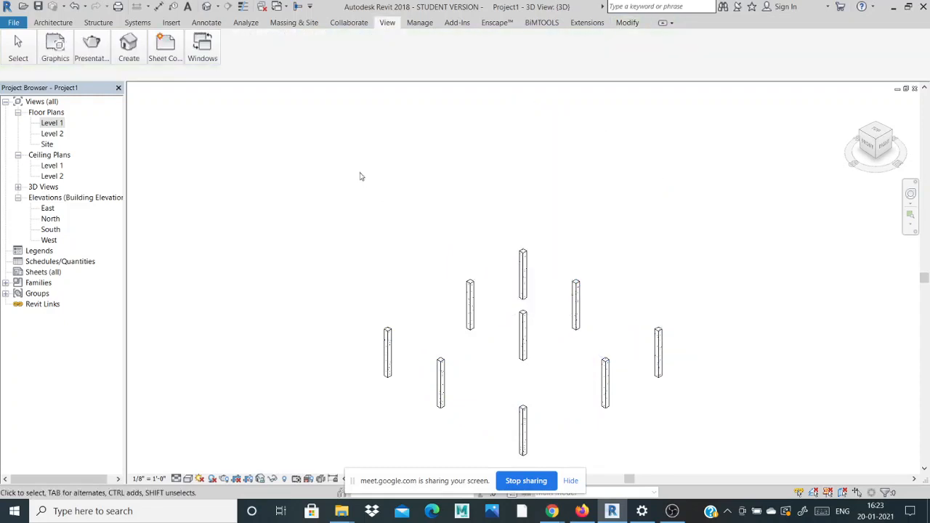
{"action": "scroll", "coordinate": [360, 177], "scroll_direction": "down", "scroll_amount": 1}
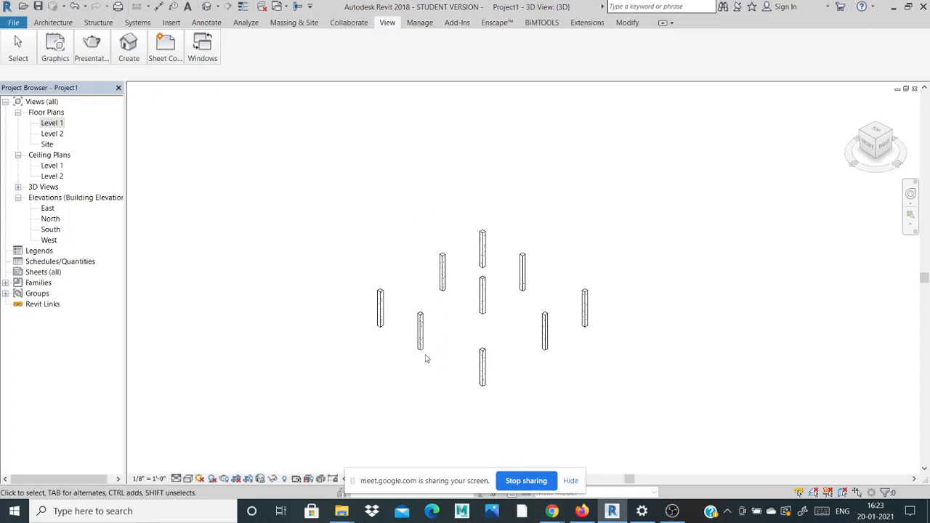
- Open the East elevation and set the elevation of Level 2 to 10'
{"action": "scroll", "coordinate": [371, 327], "scroll_direction": "up", "scroll_amount": 5}
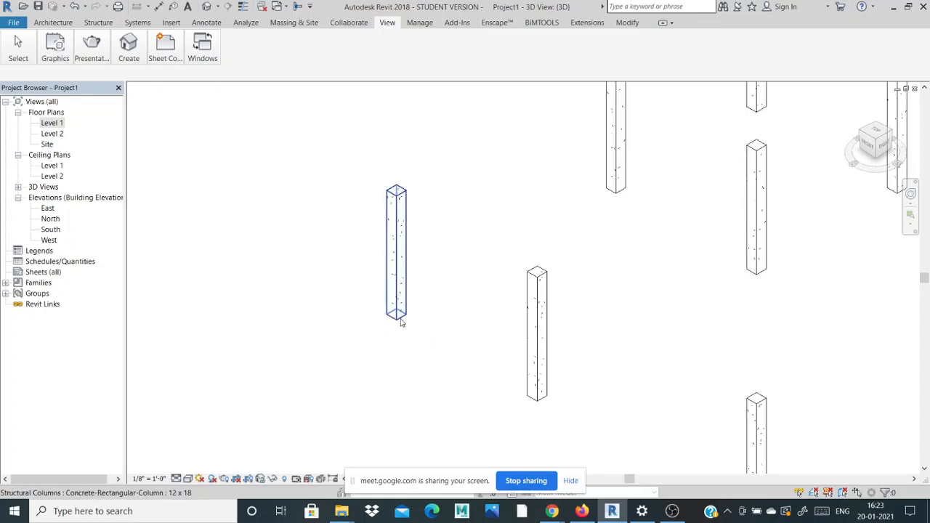
{"action": "scroll", "coordinate": [316, 201], "scroll_direction": "down", "scroll_amount": 5}
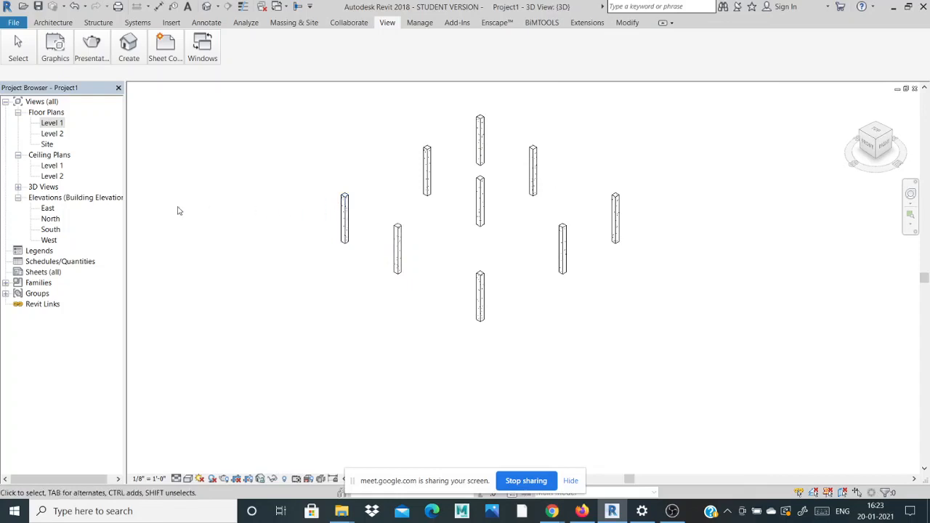
{"action": "double_click", "coordinate": [46, 209]}
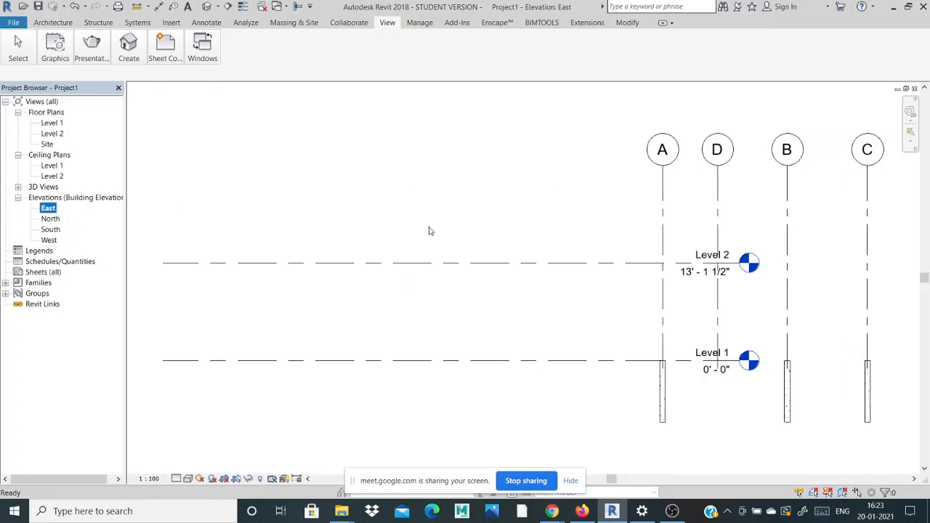
{"action": "scroll", "coordinate": [610, 318], "scroll_direction": "up", "scroll_amount": 2}
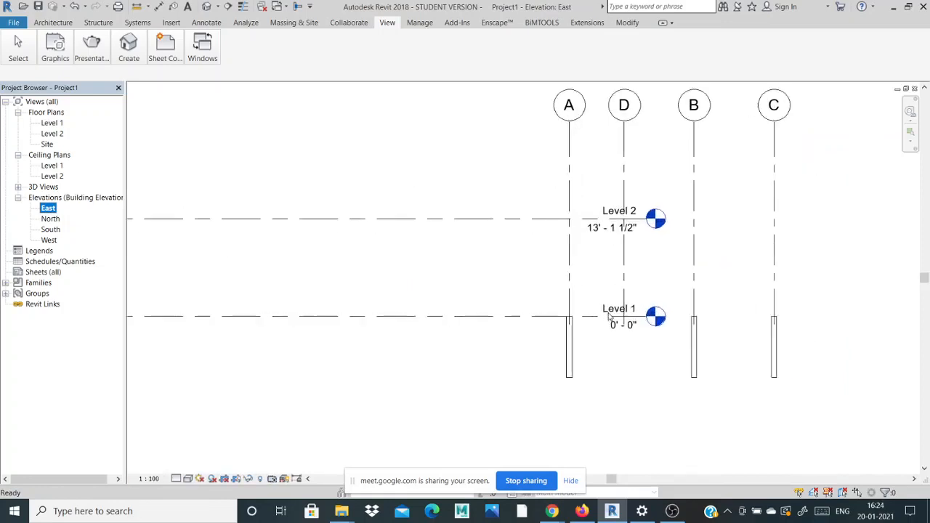
{"action": "double_click", "coordinate": [610, 229]}
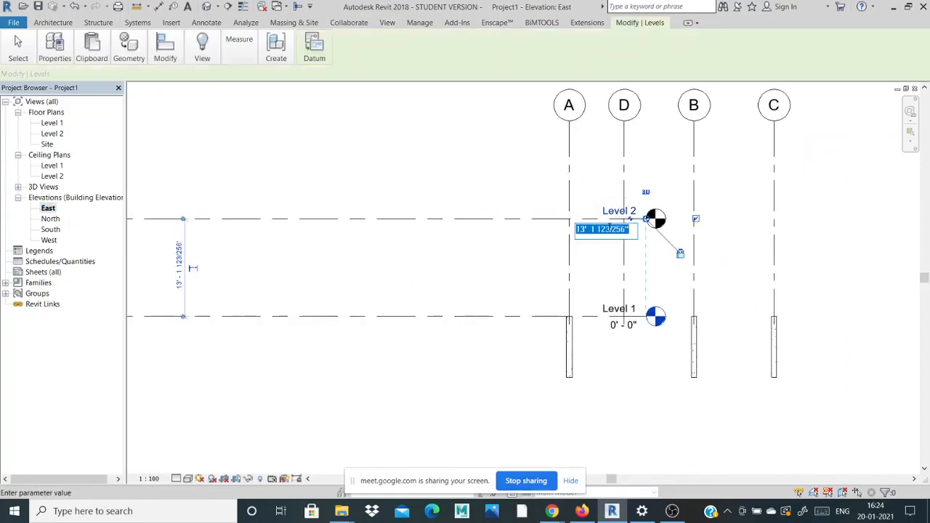
{"action": "type", "text": "10"}
{"action": "key", "text": "Return"}
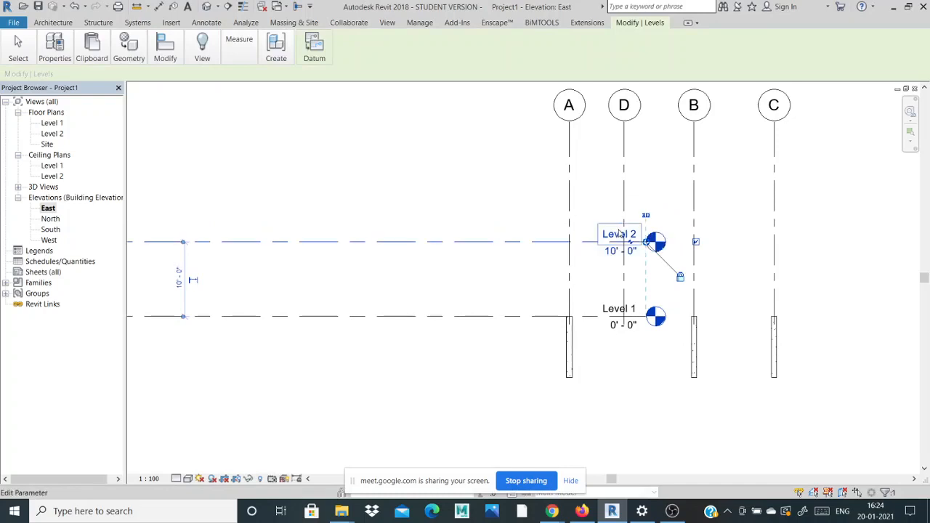
{"action": "left_click", "coordinate": [490, 212]}
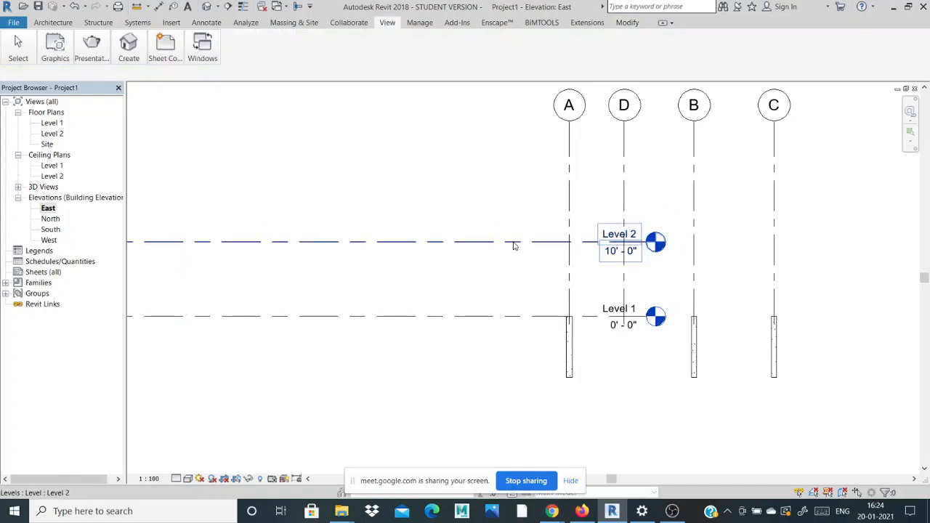
- Set the base offset of the structural column on grid line A to -10' 0"
{"action": "left_click", "coordinate": [578, 348]}
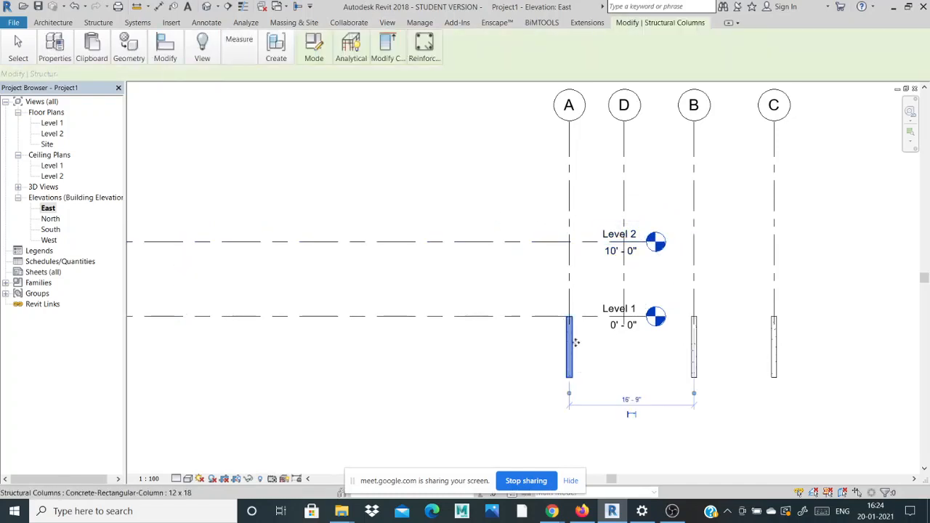
{"action": "left_click", "coordinate": [55, 48]}
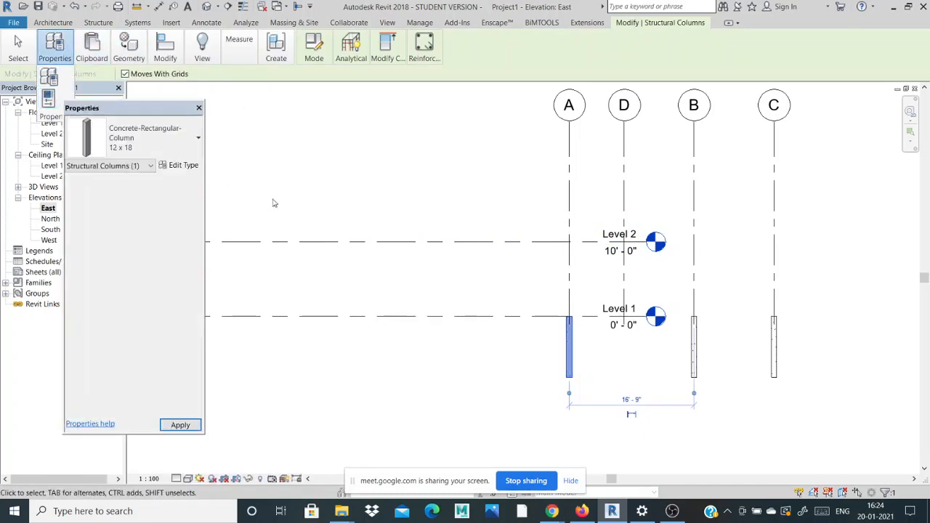
{"action": "left_click", "coordinate": [186, 213]}
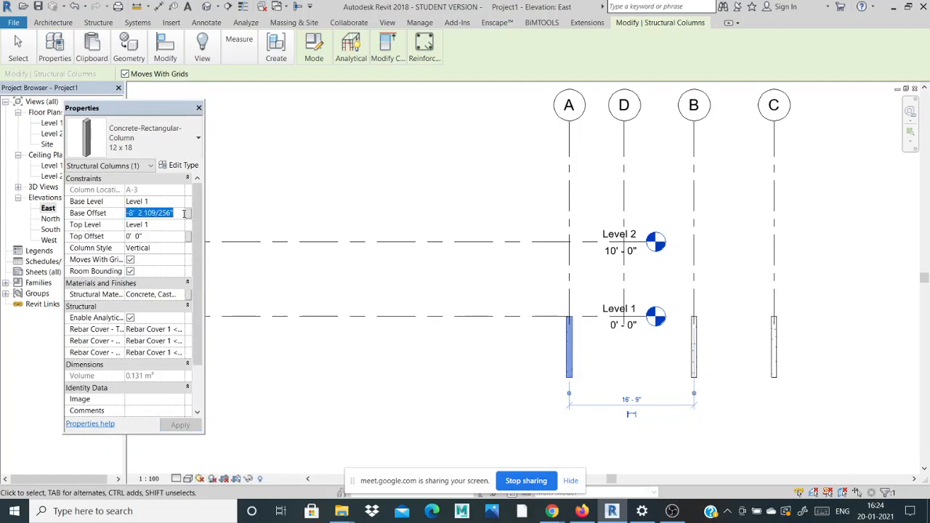
{"action": "type", "text": "-10' 0"}
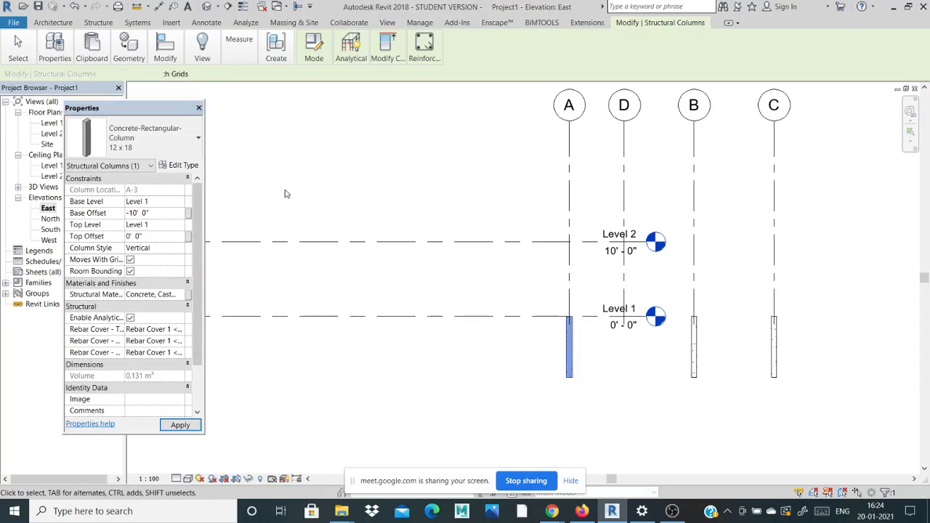
{"action": "left_click", "coordinate": [286, 193]}
{"action": "left_click", "coordinate": [198, 108]}
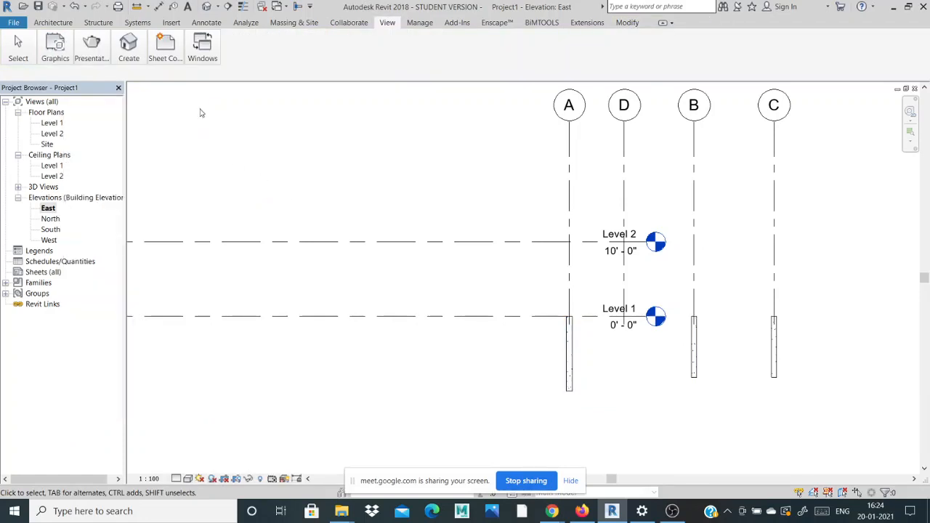
- Set the base offset of the structural columns on grid lines B and C together to -10' 0"
{"action": "left_click", "coordinate": [694, 347]}
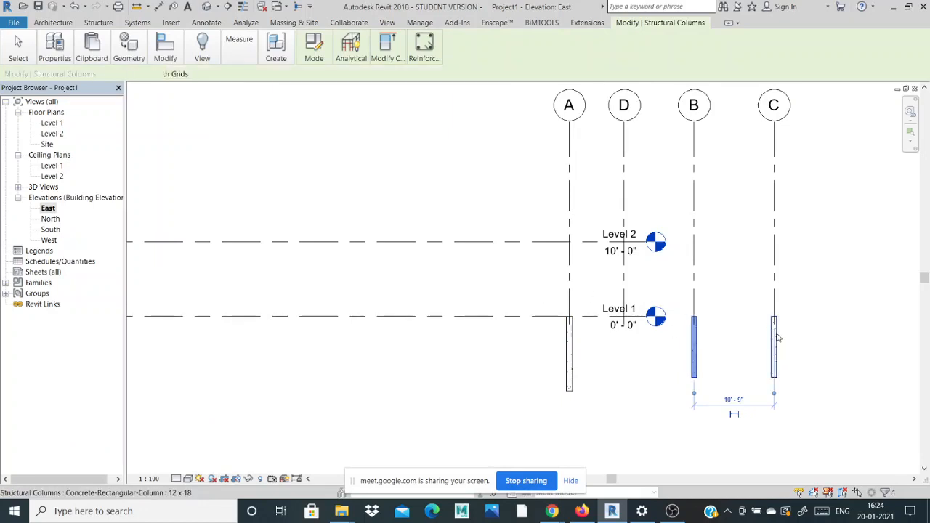
{"action": "left_click", "coordinate": [773, 337]}
{"action": "left_click", "coordinate": [694, 349], "text": "ctrl"}
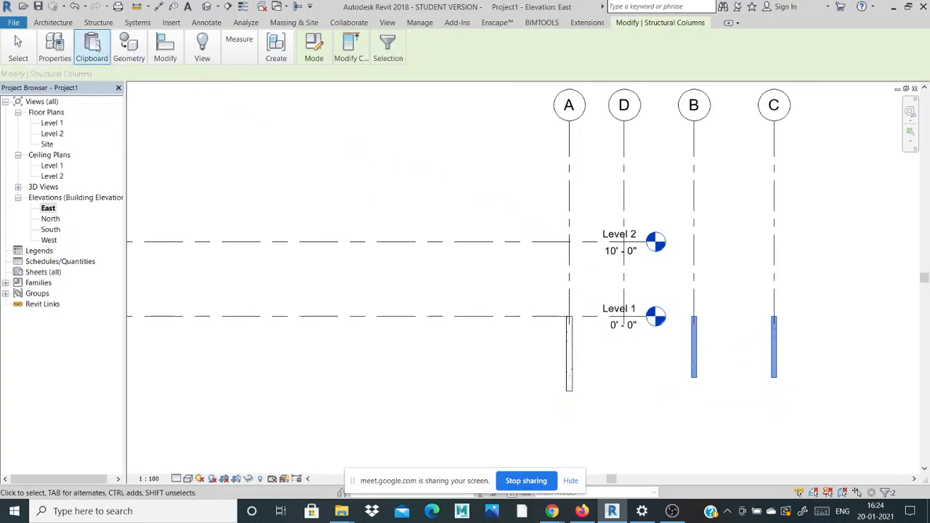
{"action": "mouse_move", "coordinate": [54, 53]}
{"action": "left_click", "coordinate": [48, 96]}
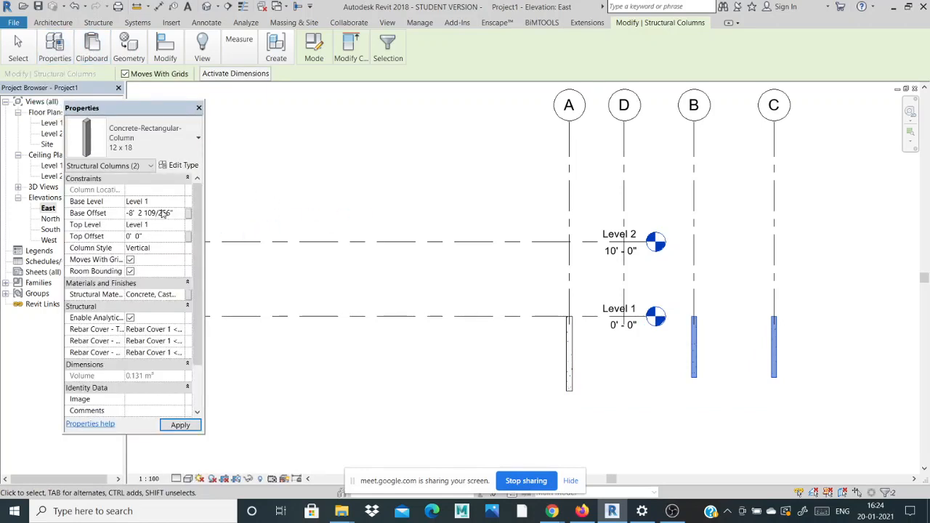
{"action": "left_click", "coordinate": [150, 212]}
{"action": "left_click_drag", "start_coordinate": [151, 212], "coordinate": [77, 210]}
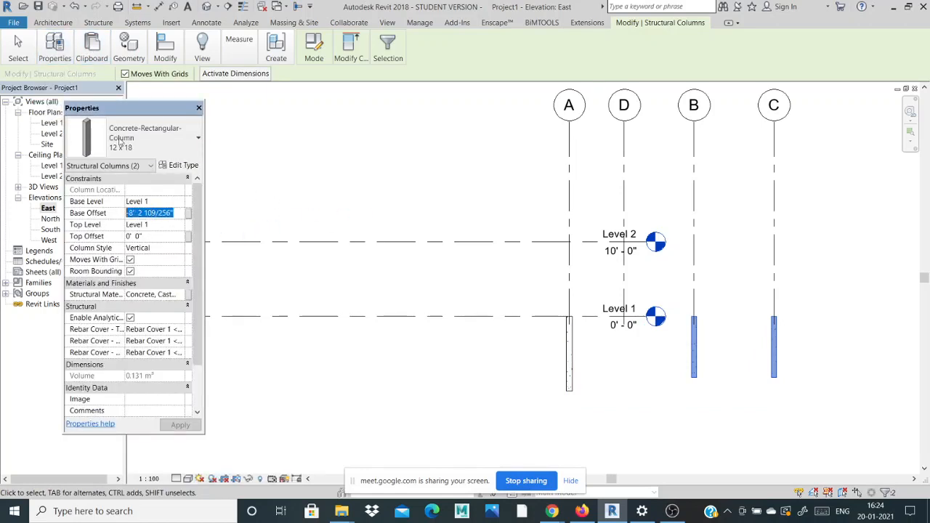
{"action": "type", "text": "-10"}
{"action": "key", "text": "Return"}
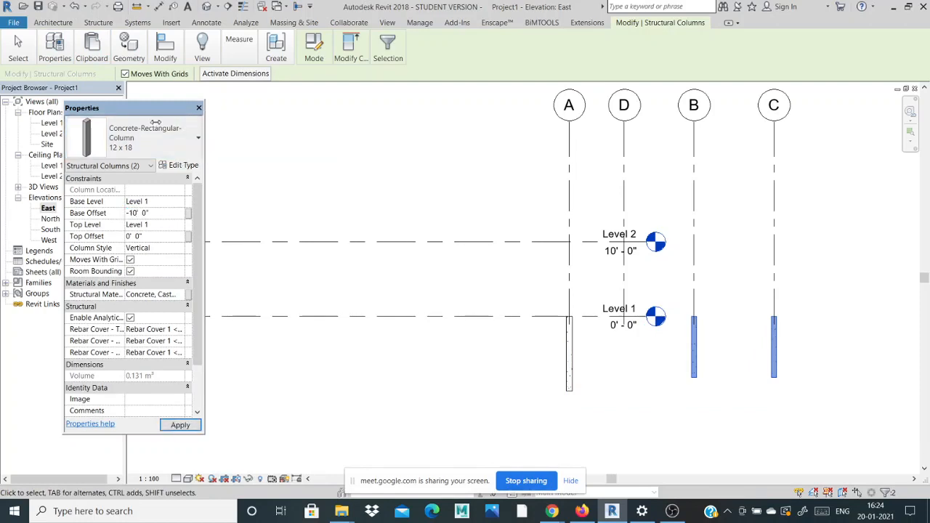
{"action": "left_click", "coordinate": [314, 153]}
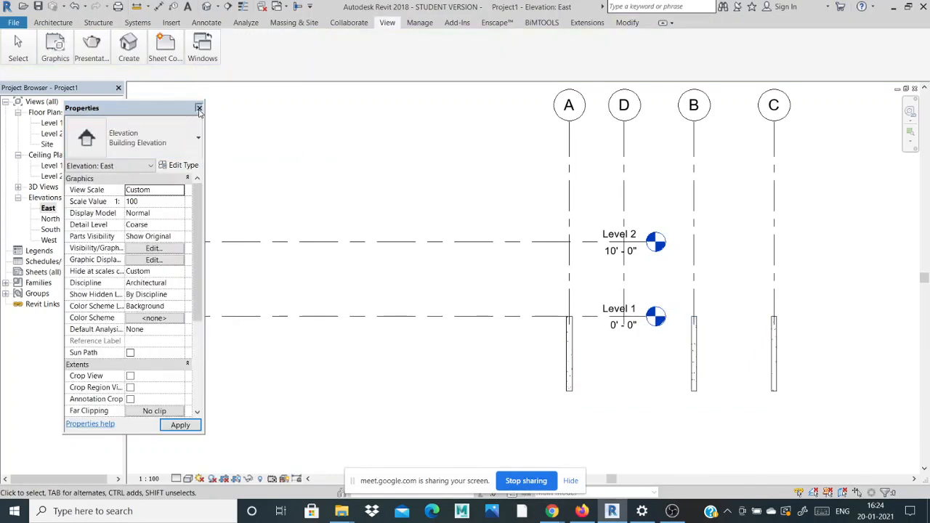
{"action": "left_click", "coordinate": [198, 108]}
{"action": "scroll", "coordinate": [583, 308], "scroll_direction": "down", "scroll_amount": 2}
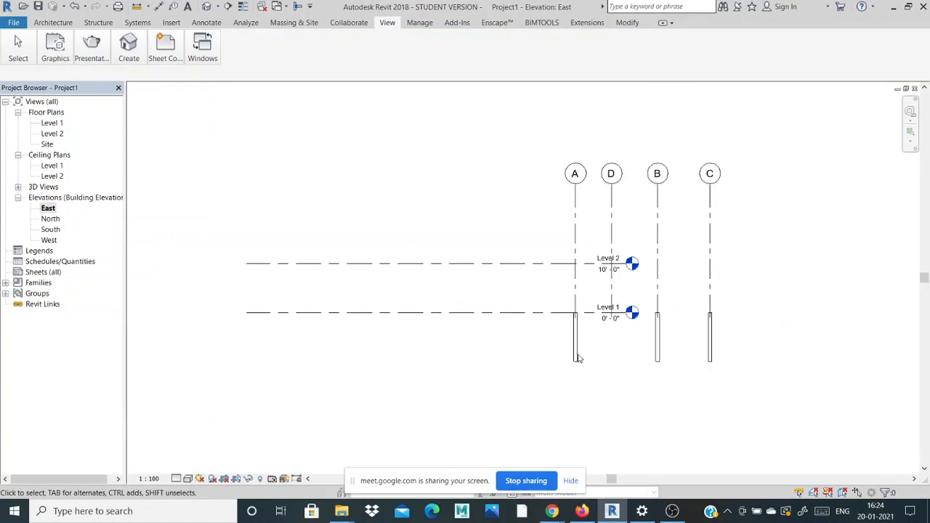
{"action": "scroll", "coordinate": [574, 294], "scroll_direction": "up", "scroll_amount": 3}
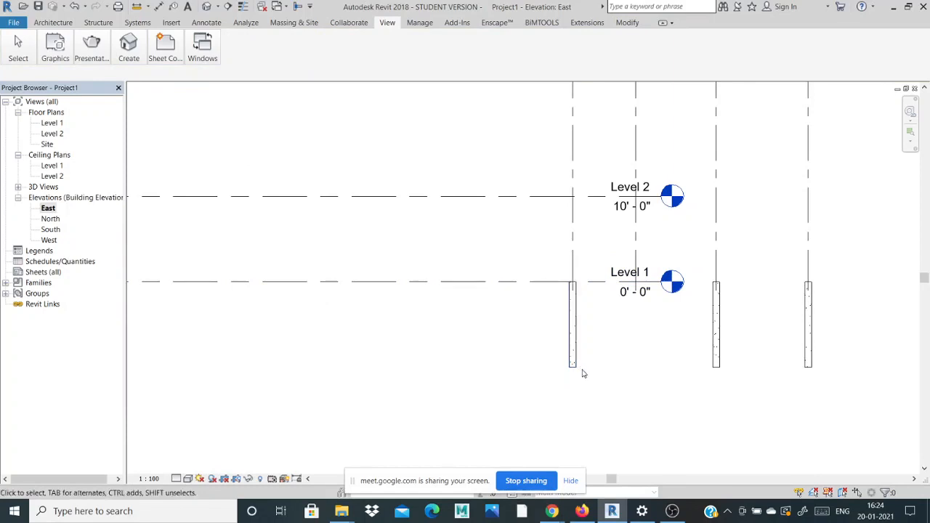
{"action": "scroll", "coordinate": [558, 346], "scroll_direction": "down", "scroll_amount": 2}
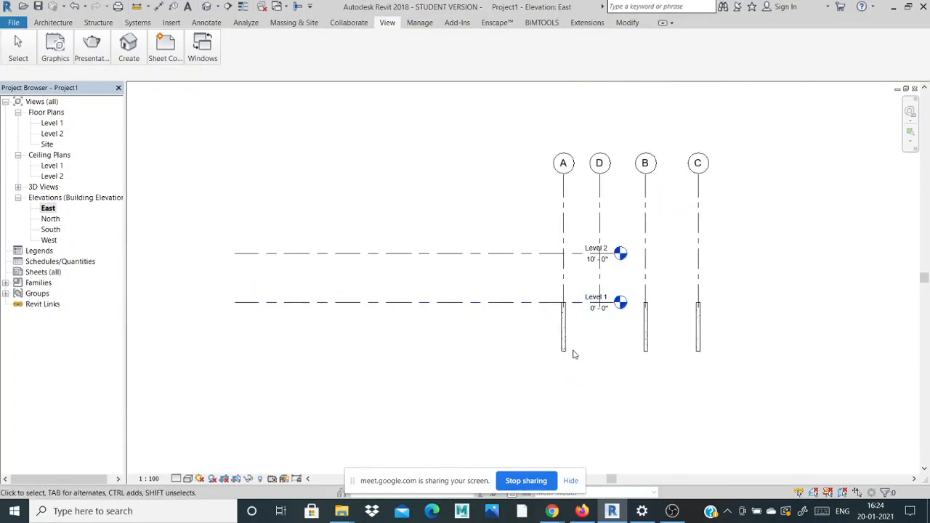
{"action": "scroll", "coordinate": [496, 338], "scroll_direction": "up", "scroll_amount": 1}
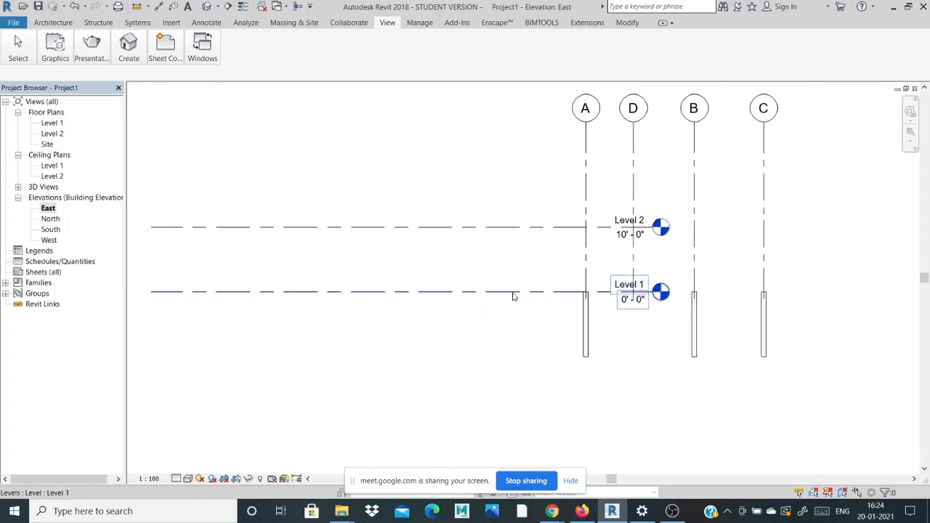
{"action": "left_click", "coordinate": [504, 227]}
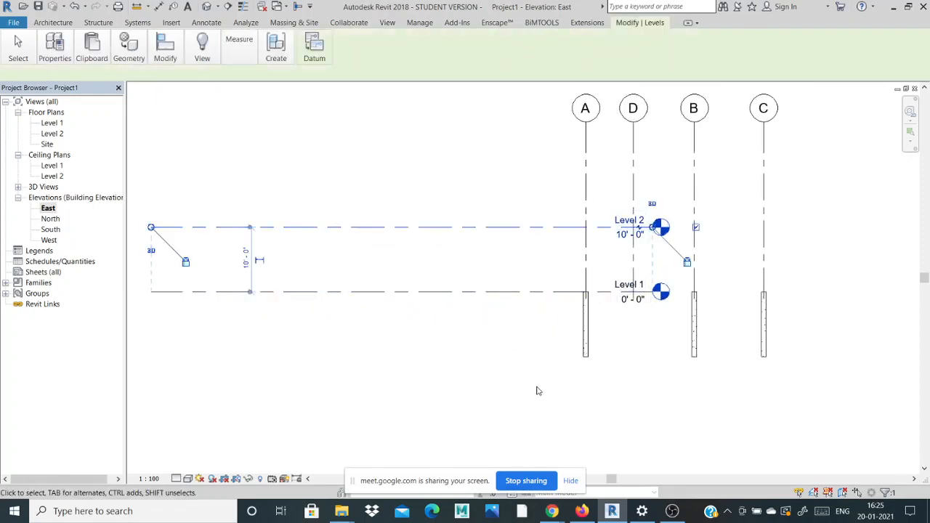
- Create a new level 10' below Level 1 by picking the Level 1 line with an offset of -10' 0"
{"action": "left_click", "coordinate": [546, 292]}
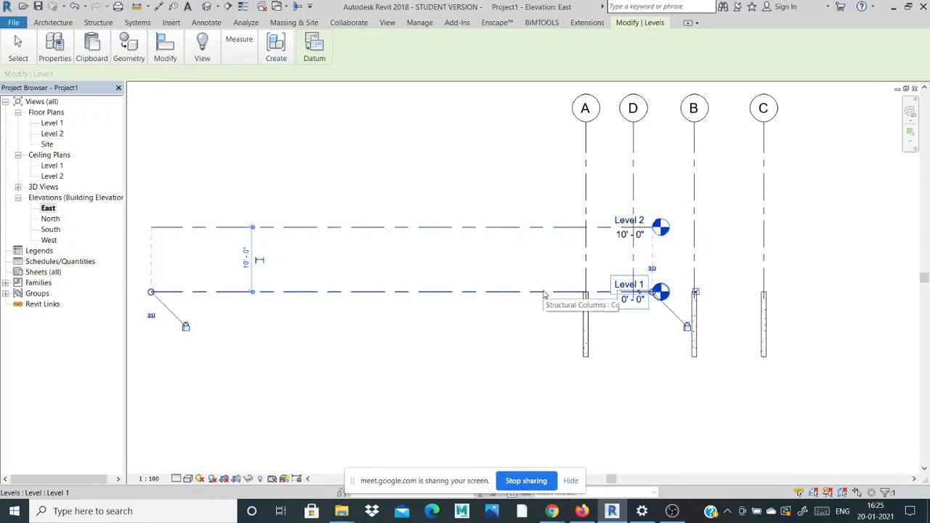
{"action": "mouse_move", "coordinate": [276, 48]}
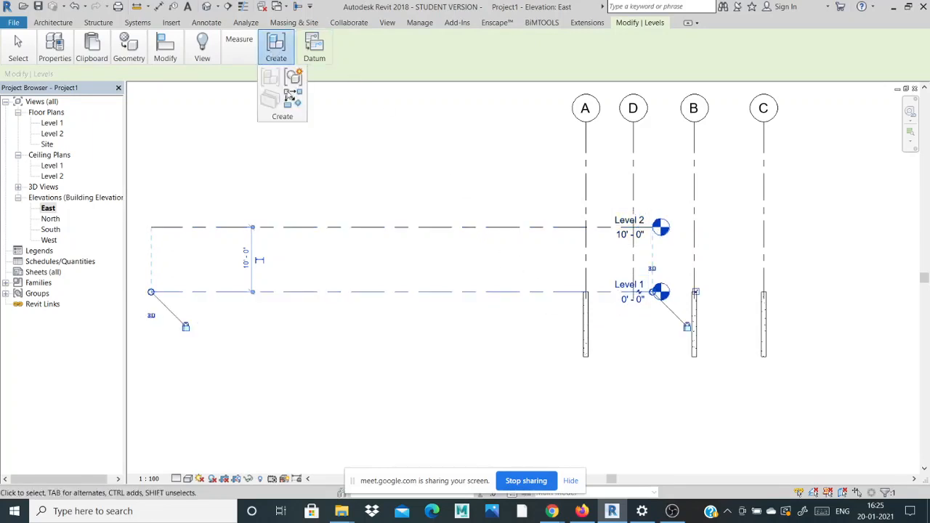
{"action": "left_click", "coordinate": [291, 98]}
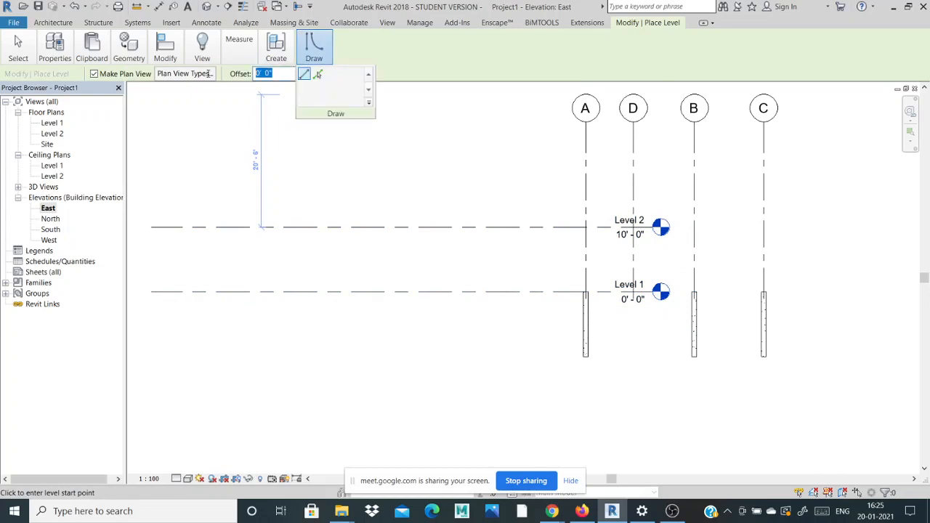
{"action": "mouse_move", "coordinate": [272, 48]}
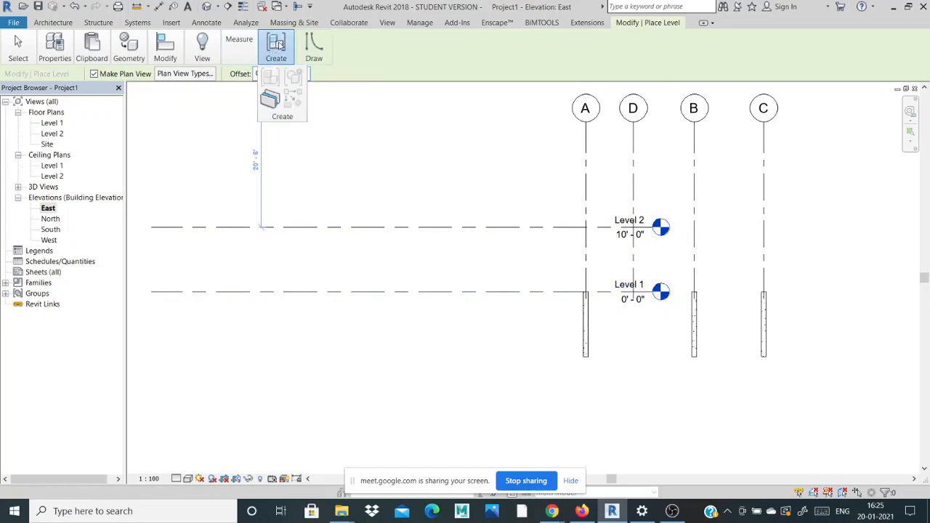
{"action": "key", "text": "p"}
{"action": "key", "text": "p"}
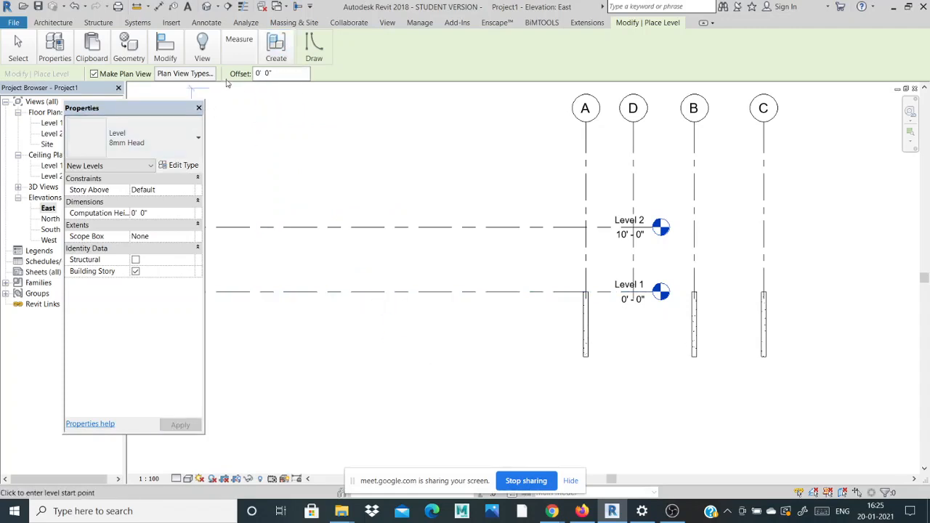
{"action": "left_click_drag", "start_coordinate": [306, 74], "coordinate": [256, 73]}
{"action": "type", "text": "-10"}
{"action": "key", "text": "Return"}
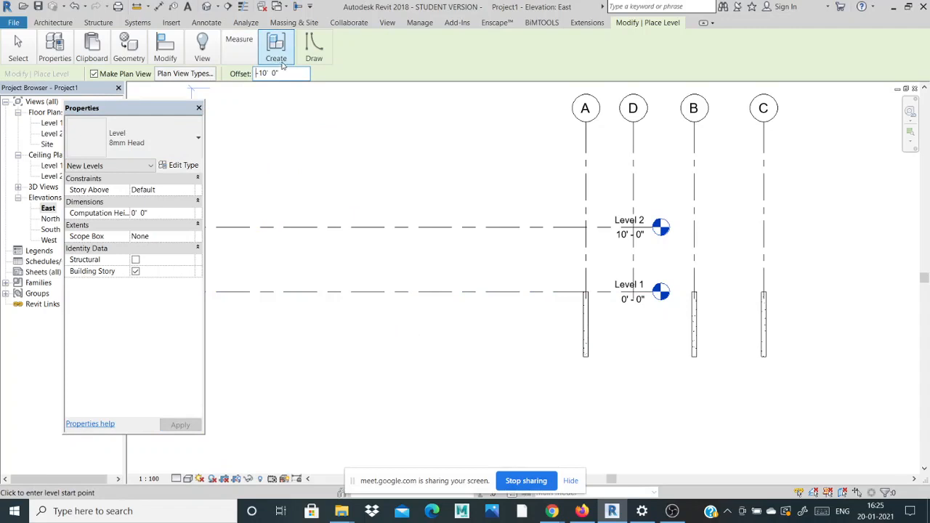
{"action": "mouse_move", "coordinate": [312, 44]}
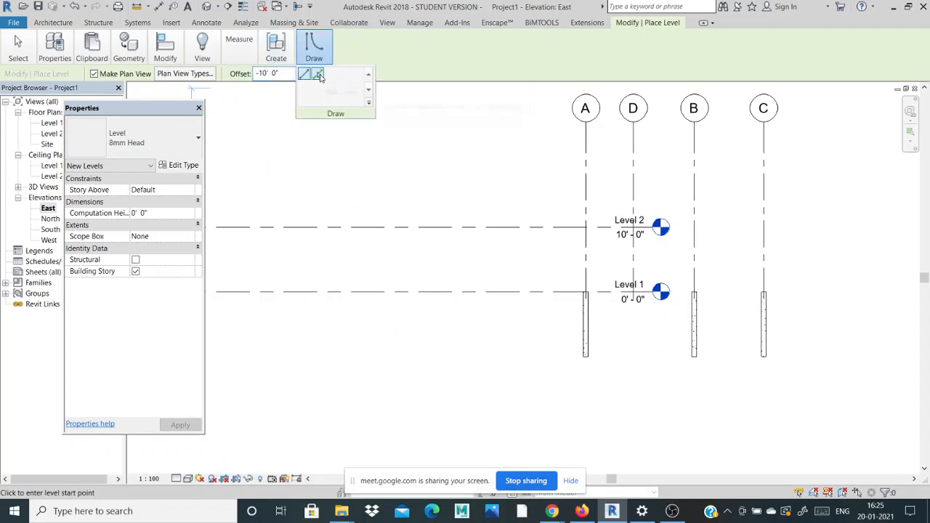
{"action": "left_click", "coordinate": [318, 75]}
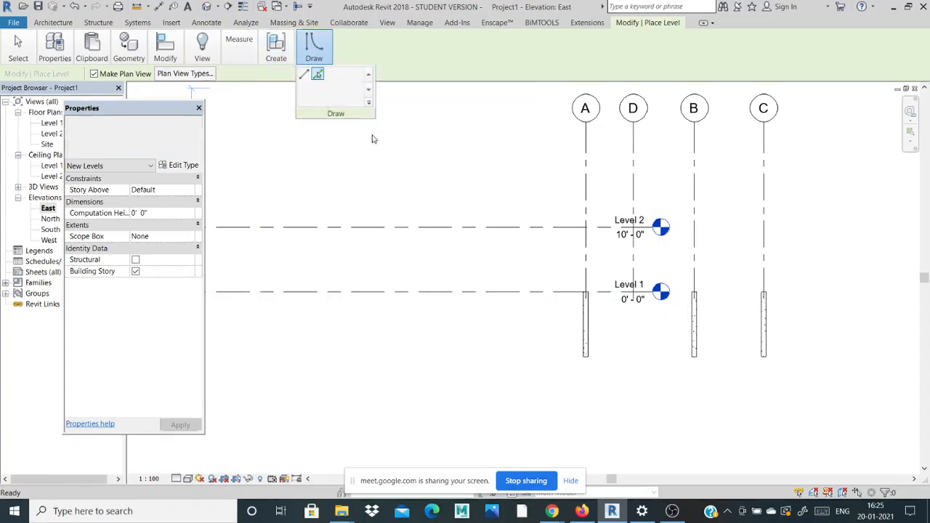
{"action": "left_click", "coordinate": [554, 293]}
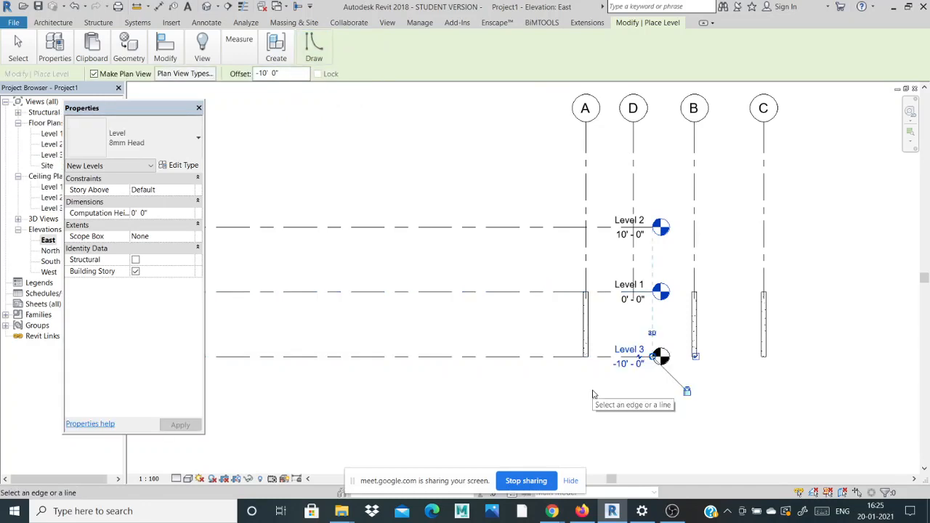
{"action": "scroll", "coordinate": [573, 379], "scroll_direction": "down", "scroll_amount": 2}
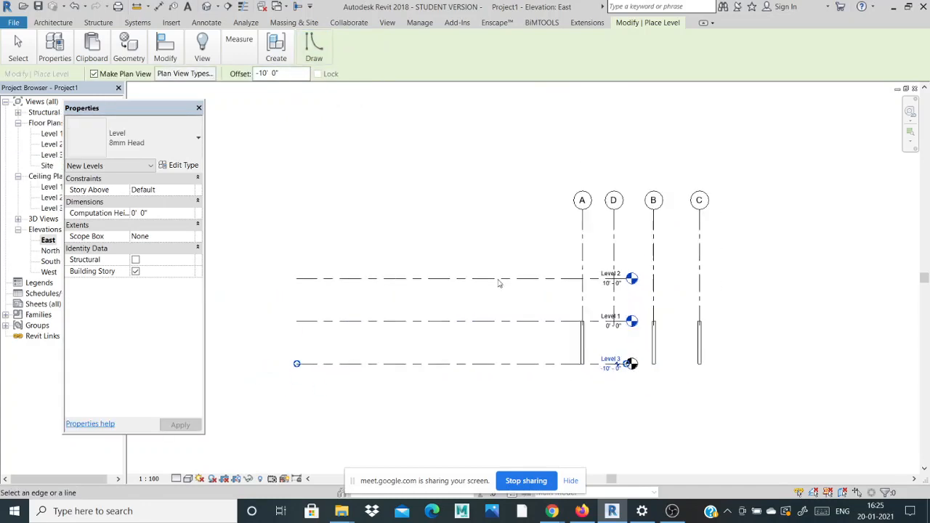
{"action": "left_click", "coordinate": [199, 108]}
- Rename the level at -10' 0" to BELOW GL and rename its corresponding views to match
{"action": "scroll", "coordinate": [556, 380], "scroll_direction": "up", "scroll_amount": 3}
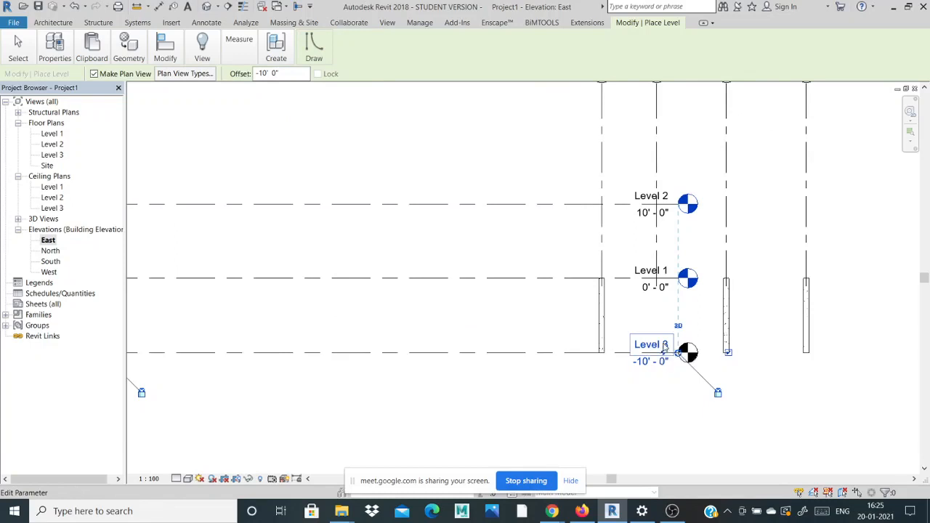
{"action": "left_click", "coordinate": [662, 346]}
{"action": "key", "text": "BackSpace"}
{"action": "key", "text": "BackSpace"}
{"action": "key", "text": "BackSpace"}
{"action": "key", "text": "BackSpace"}
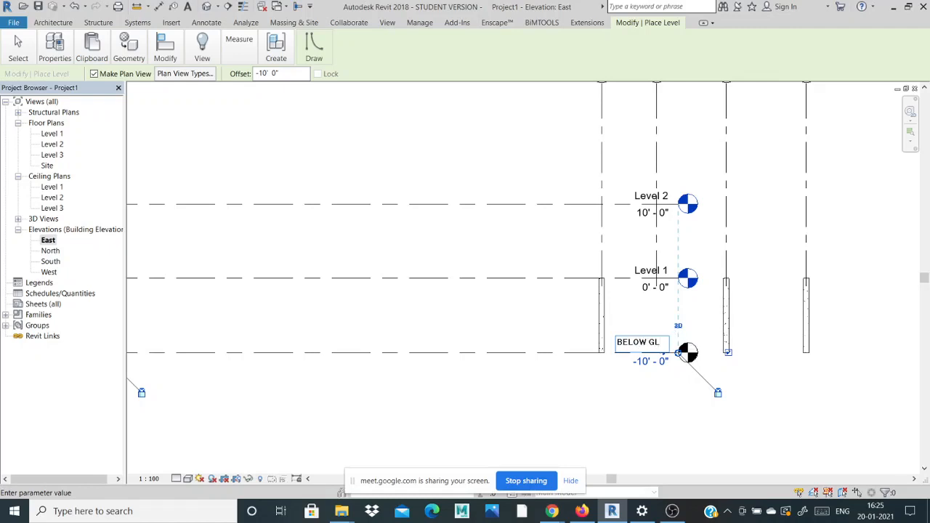
{"action": "left_click", "coordinate": [657, 266]}
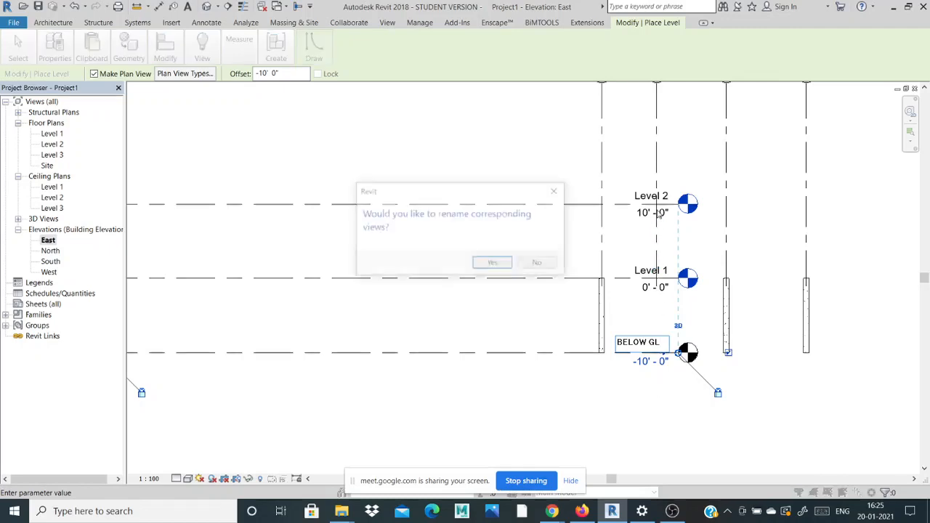
{"action": "left_click", "coordinate": [511, 264]}
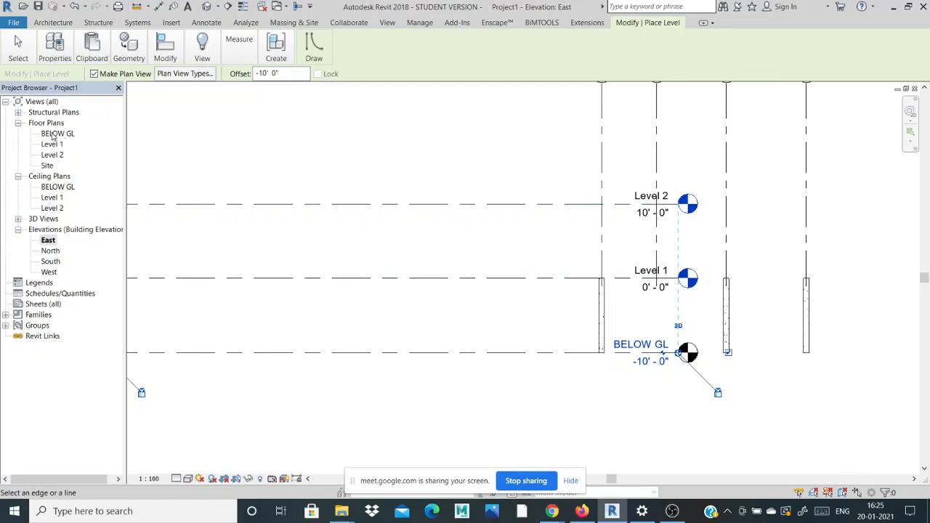
- Compare how the columns appear in the BELOW GL and Level 1 floor plans and in the East elevation
{"action": "double_click", "coordinate": [53, 135]}
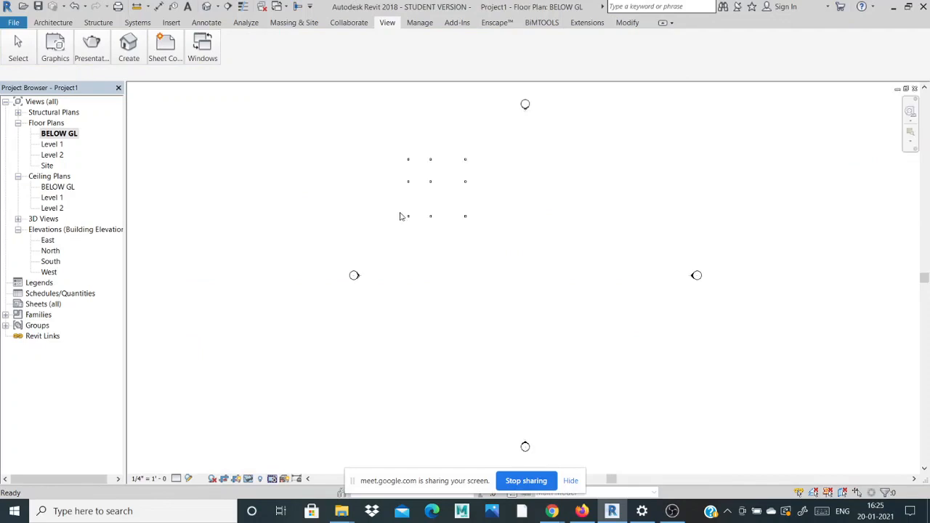
{"action": "scroll", "coordinate": [409, 215], "scroll_direction": "up", "scroll_amount": 6}
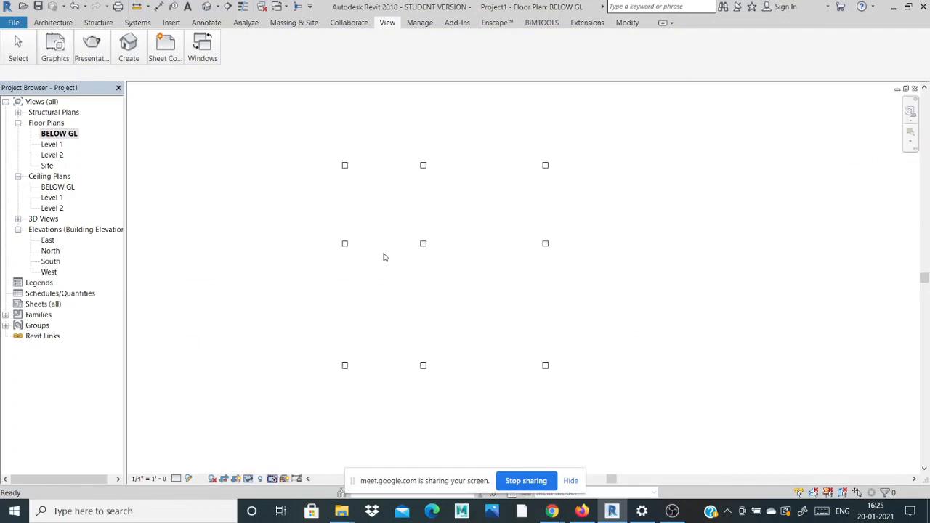
{"action": "double_click", "coordinate": [52, 145]}
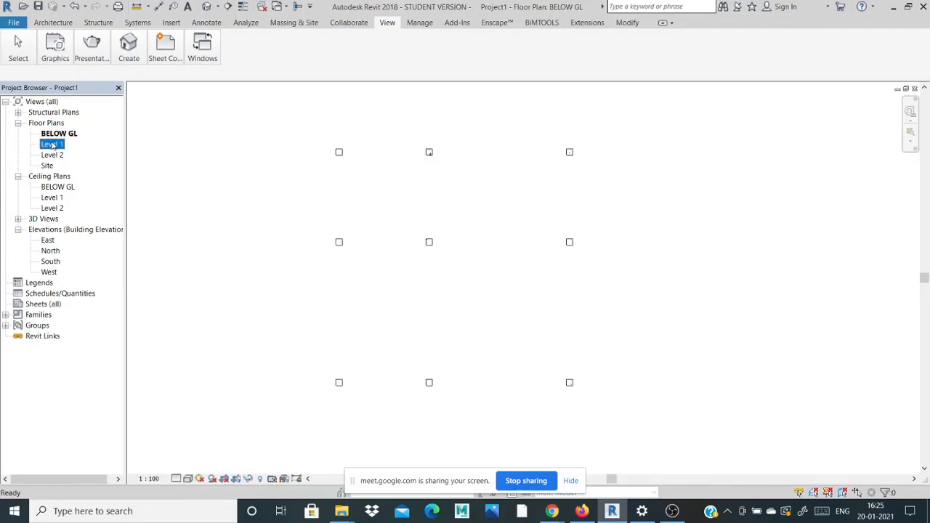
{"action": "scroll", "coordinate": [410, 218], "scroll_direction": "down", "scroll_amount": 2}
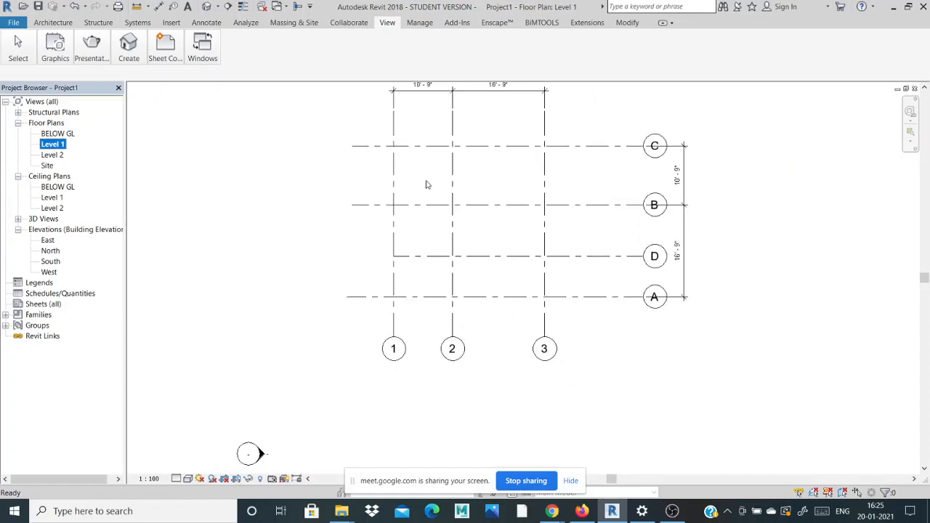
{"action": "scroll", "coordinate": [422, 175], "scroll_direction": "up", "scroll_amount": 1}
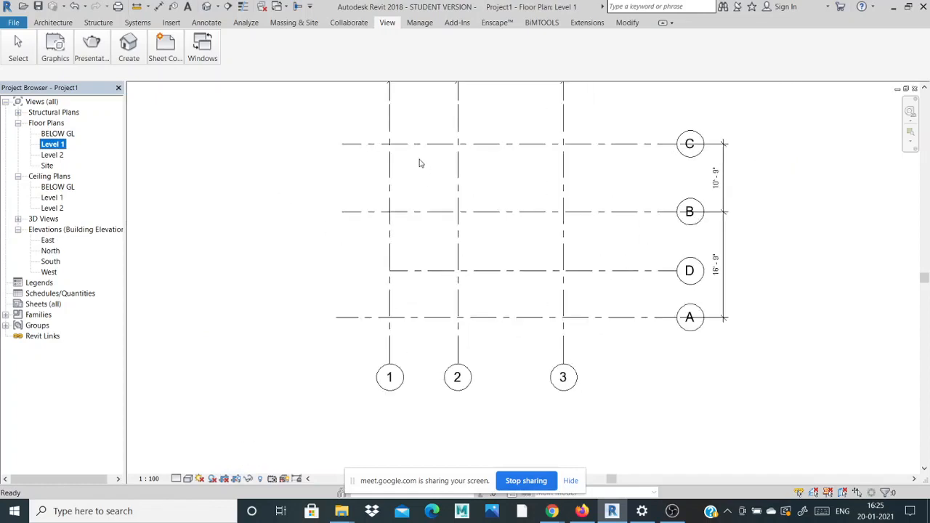
{"action": "double_click", "coordinate": [58, 134]}
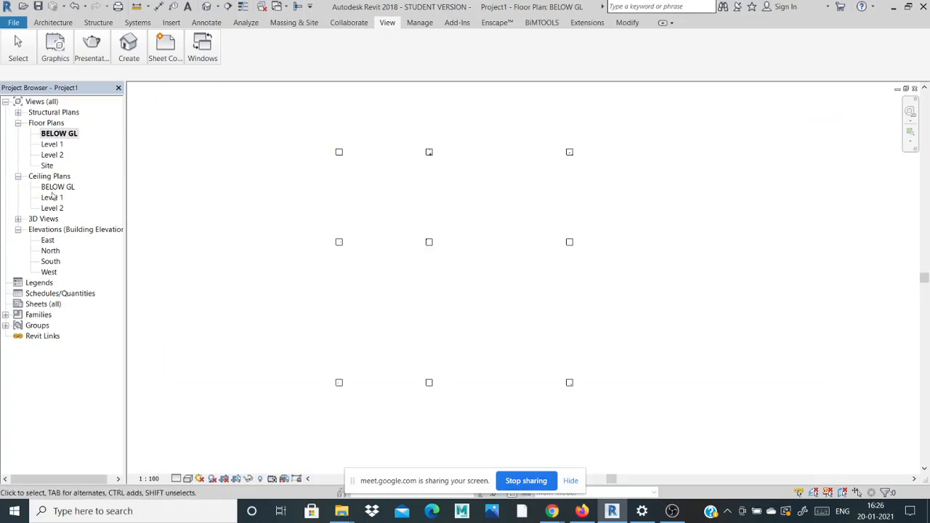
{"action": "double_click", "coordinate": [45, 241]}
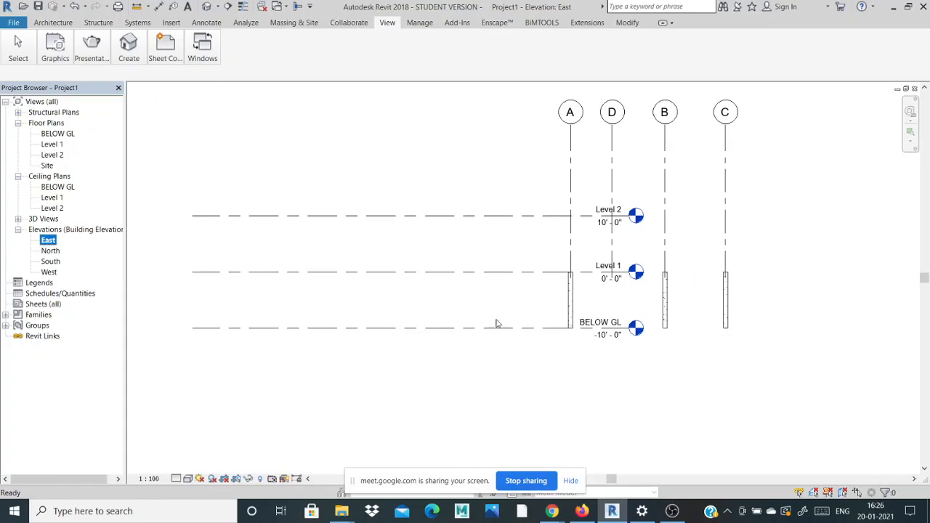
{"action": "left_click", "coordinate": [56, 135]}
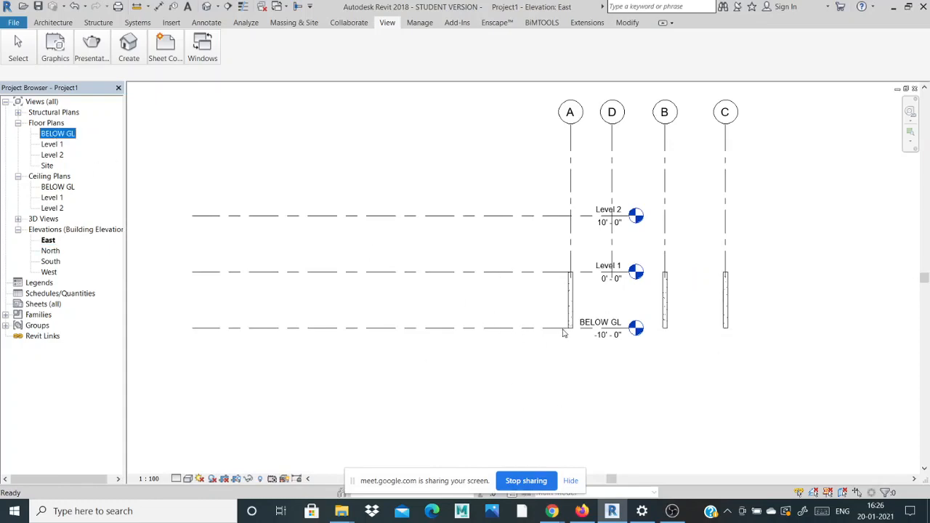
- Set the top offset of the structural column at grid intersection A-3 to 10' 0"
{"action": "scroll", "coordinate": [563, 333], "scroll_direction": "up", "scroll_amount": 5}
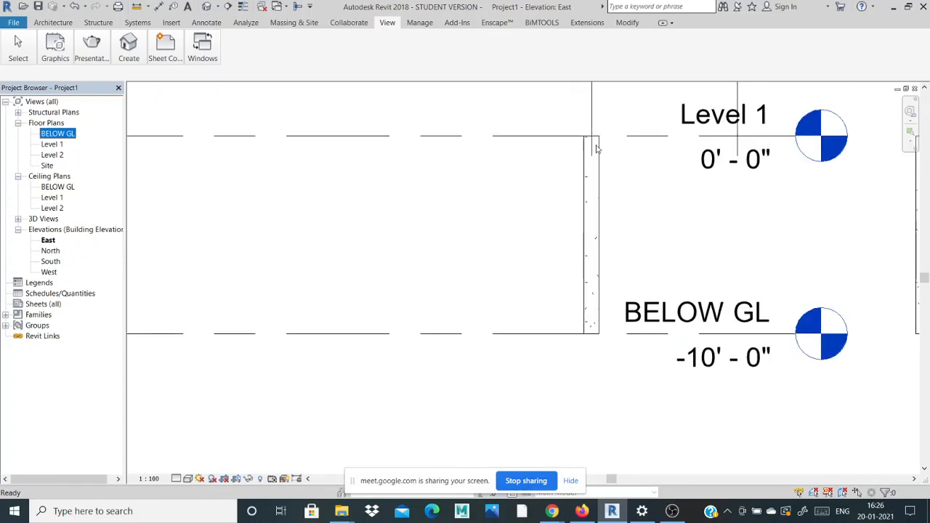
{"action": "scroll", "coordinate": [603, 227], "scroll_direction": "down", "scroll_amount": 3}
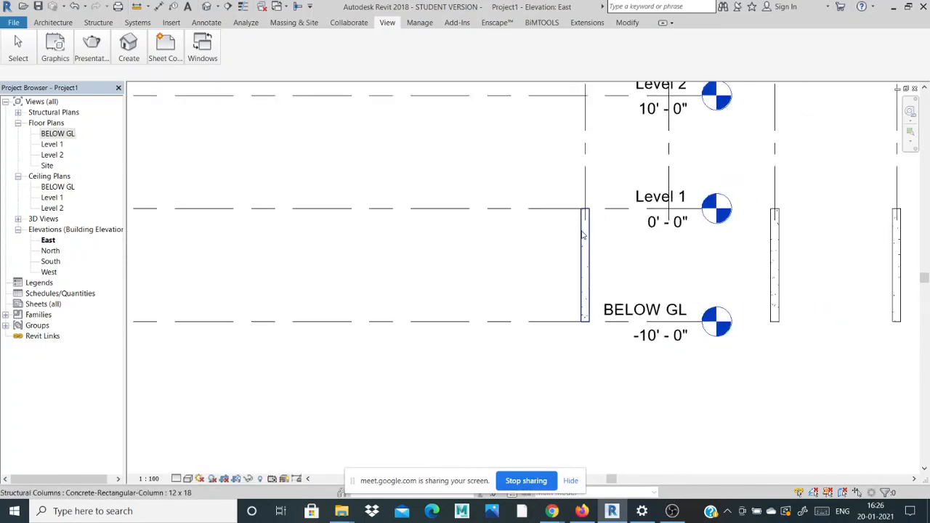
{"action": "left_click", "coordinate": [585, 236]}
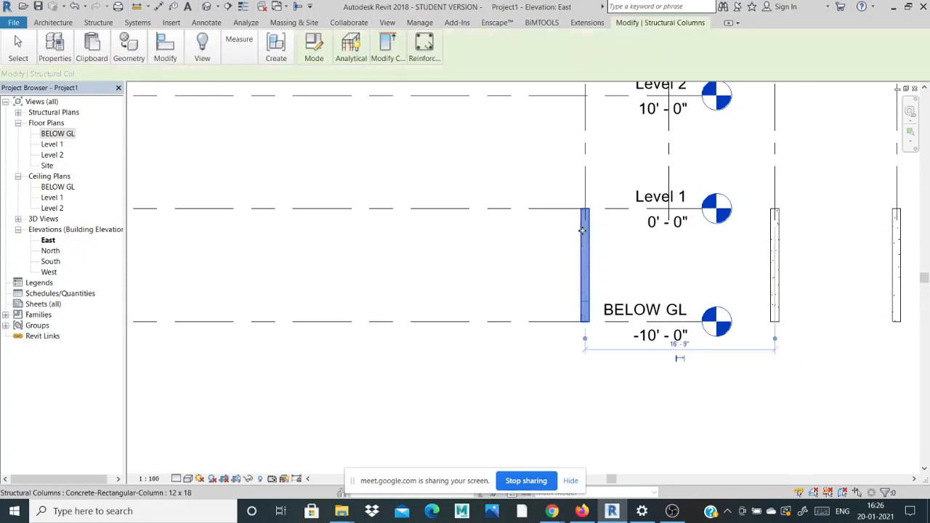
{"action": "left_click", "coordinate": [55, 47]}
{"action": "left_click", "coordinate": [49, 99]}
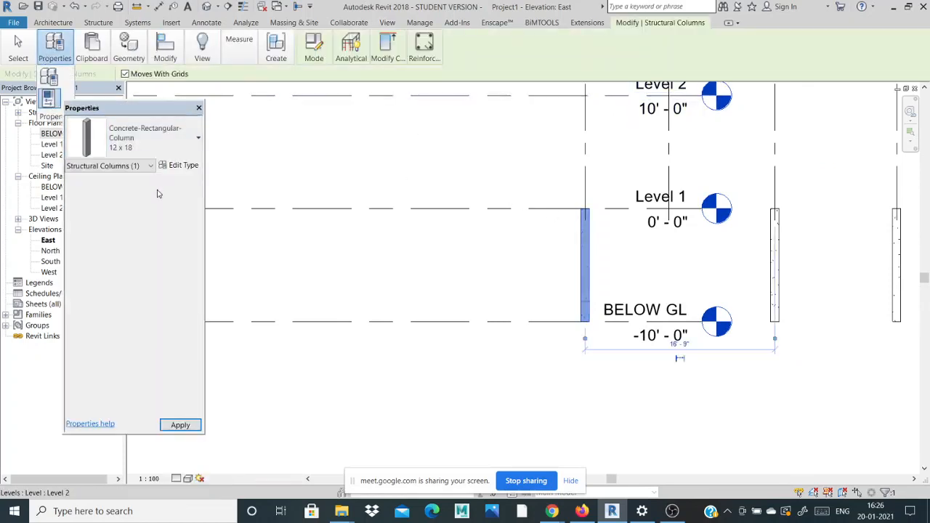
{"action": "left_click", "coordinate": [165, 212]}
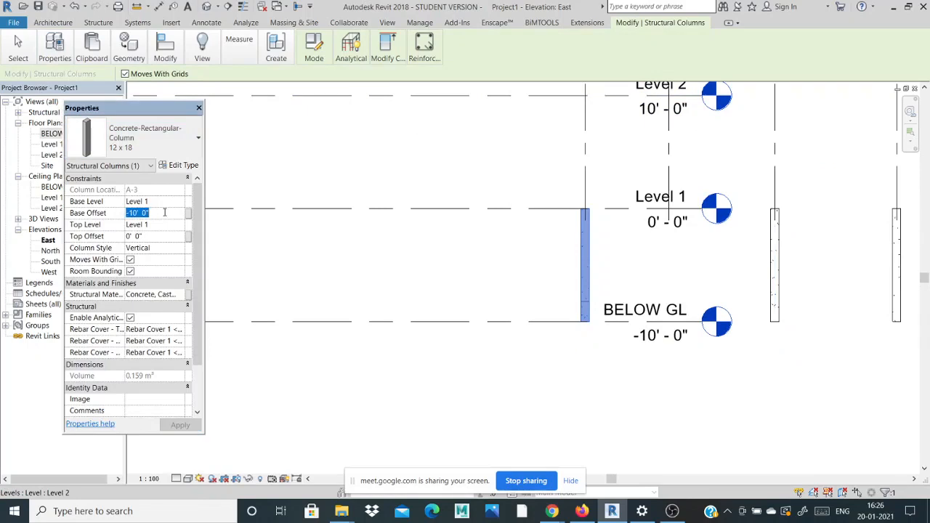
{"action": "left_click", "coordinate": [167, 236]}
{"action": "type", "text": "10"}
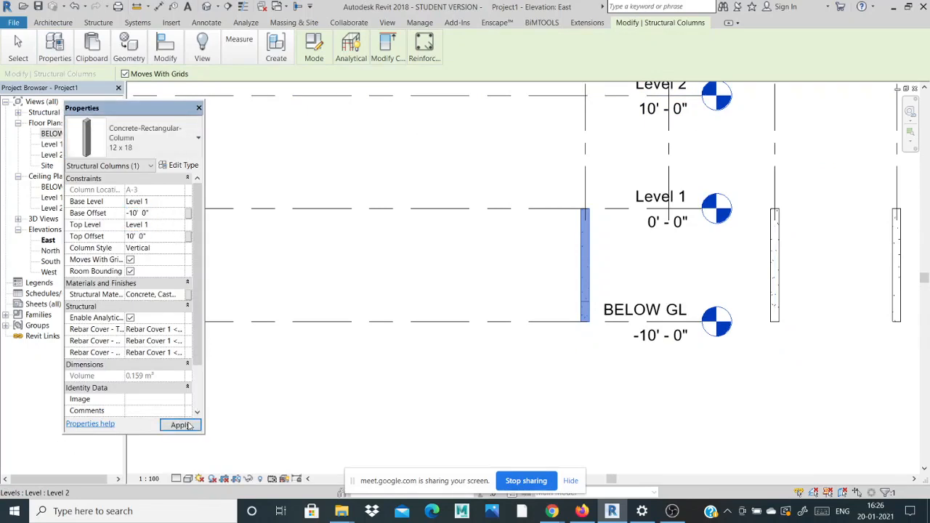
{"action": "left_click", "coordinate": [179, 425]}
{"action": "left_click", "coordinate": [301, 195]}
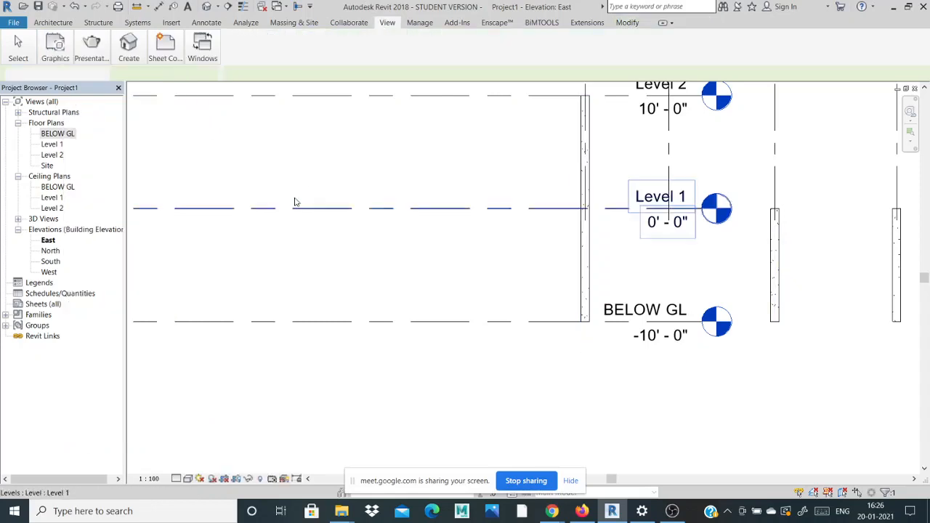
- Examine the extended A-3 column in the Level 1 floor plan and in the East elevation
{"action": "double_click", "coordinate": [52, 144]}
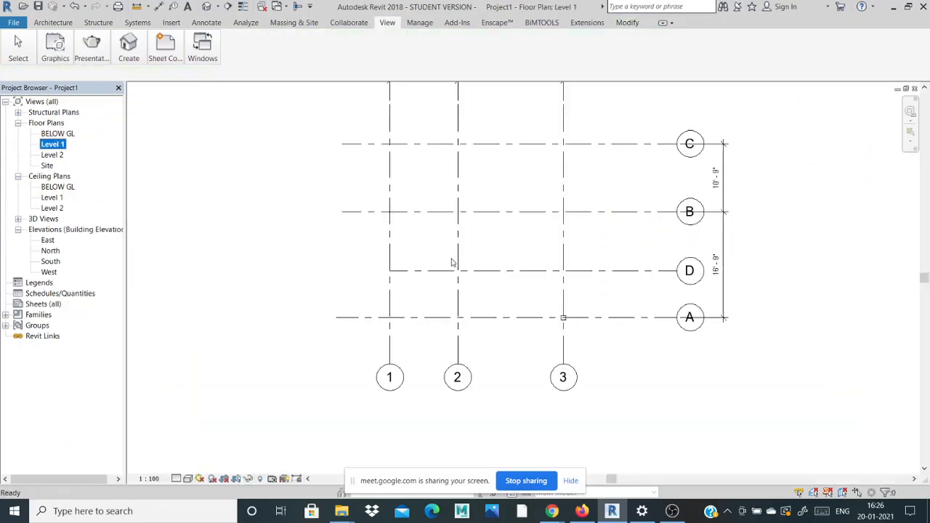
{"action": "scroll", "coordinate": [563, 318], "scroll_direction": "up", "scroll_amount": 5}
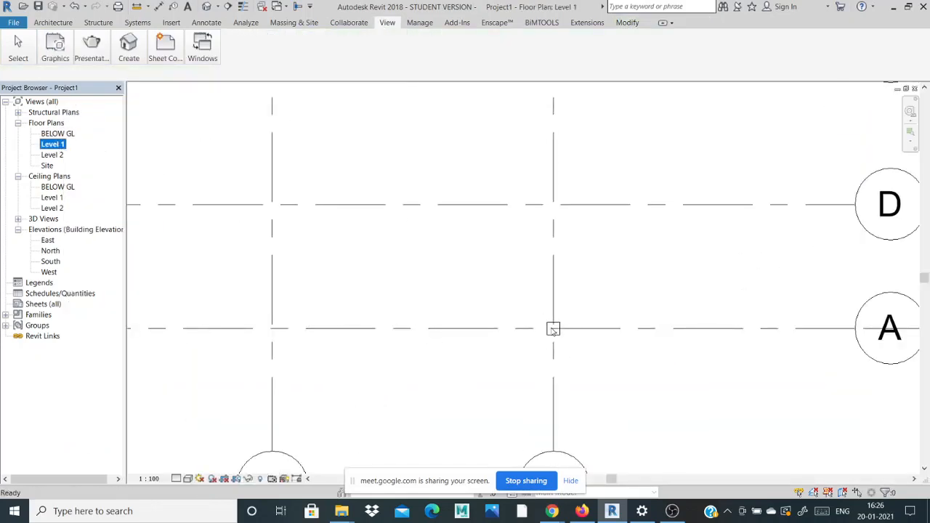
{"action": "double_click", "coordinate": [50, 240]}
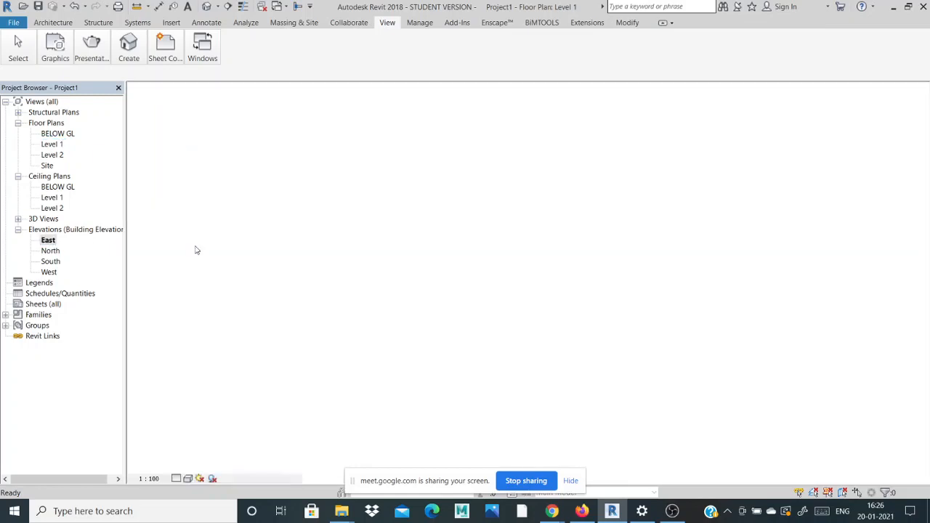
{"action": "scroll", "coordinate": [349, 249], "scroll_direction": "down", "scroll_amount": 1}
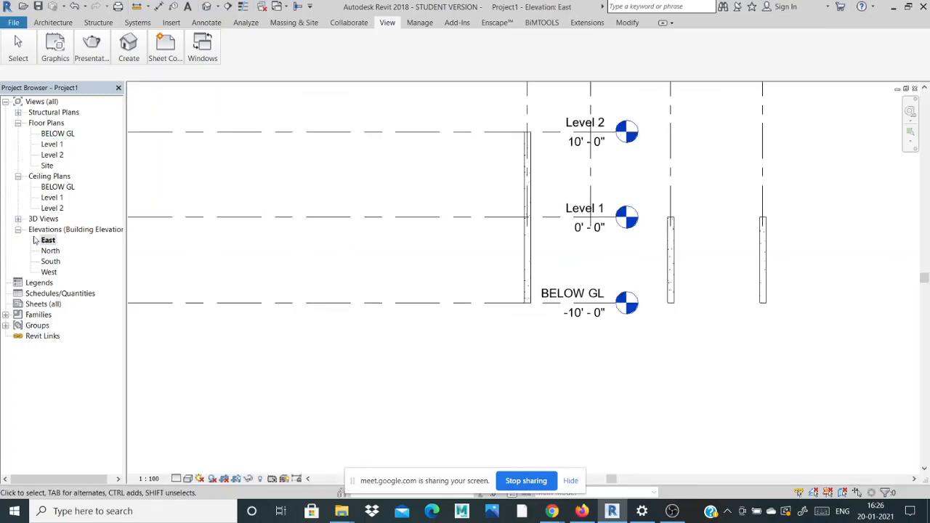
{"action": "scroll", "coordinate": [456, 305], "scroll_direction": "down", "scroll_amount": 1}
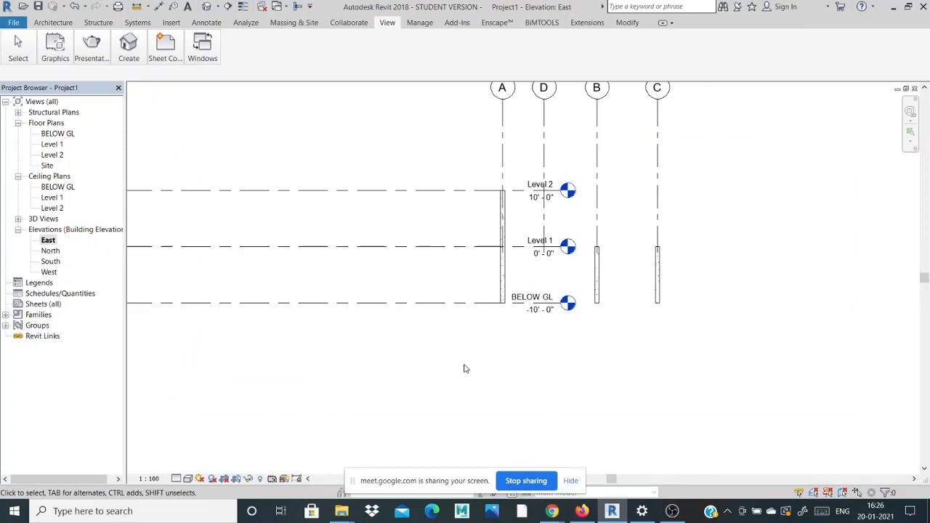
- Open the default 3D view from the East elevation and orbit around the columns to inspect their heights
{"action": "scroll", "coordinate": [598, 372], "scroll_direction": "down", "scroll_amount": 1}
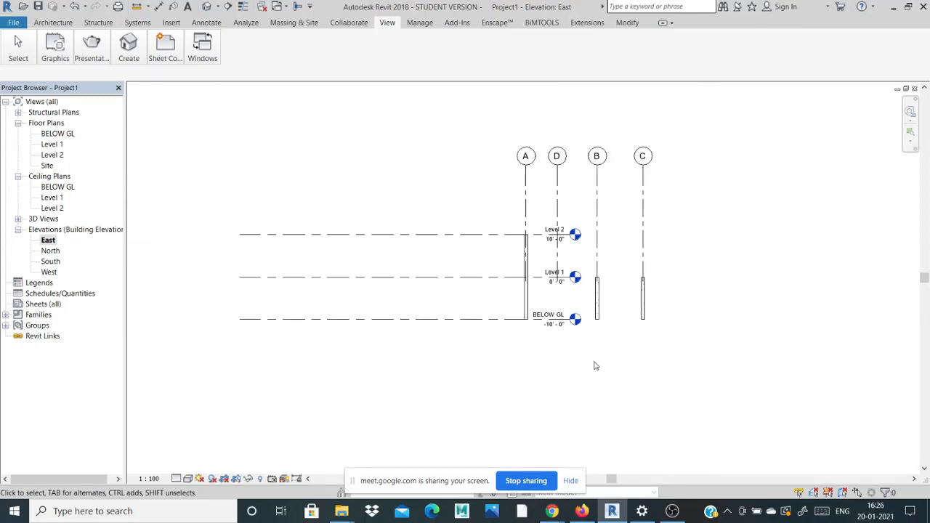
{"action": "scroll", "coordinate": [594, 365], "scroll_direction": "up", "scroll_amount": 1}
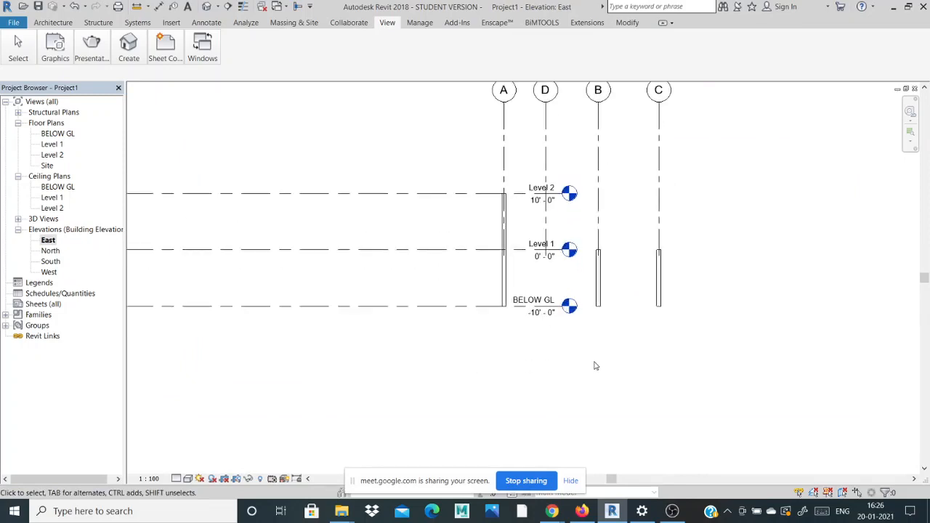
{"action": "left_click", "coordinate": [139, 46]}
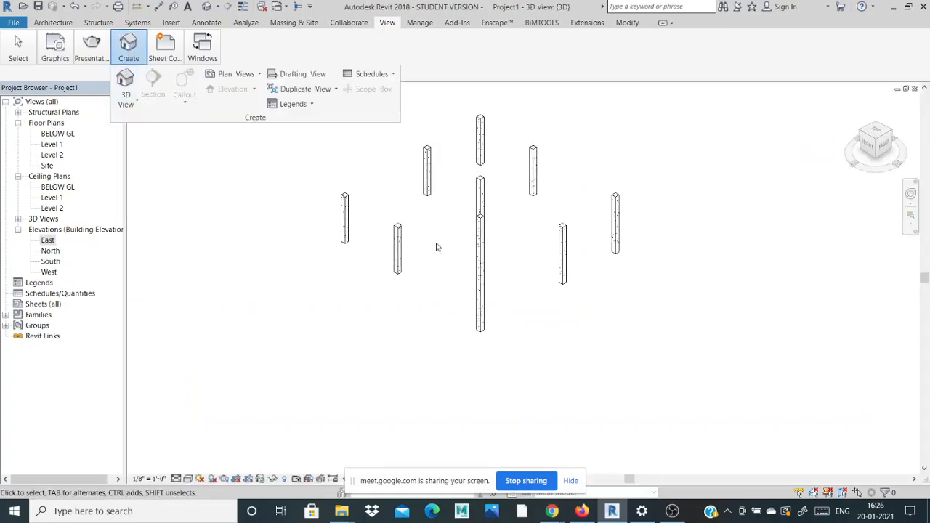
{"action": "left_click", "coordinate": [867, 145]}
{"action": "mouse_move", "coordinate": [872, 144]}
{"action": "left_mouse_down"}
{"action": "mouse_move", "coordinate": [896, 148]}
{"action": "mouse_move", "coordinate": [898, 160]}
{"action": "mouse_move", "coordinate": [897, 142]}
{"action": "mouse_move", "coordinate": [874, 142]}
{"action": "mouse_move", "coordinate": [908, 142]}
{"action": "mouse_move", "coordinate": [875, 143]}
{"action": "mouse_move", "coordinate": [882, 142]}
{"action": "left_mouse_up"}
{"action": "left_click_drag", "start_coordinate": [876, 140], "coordinate": [875, 153]}
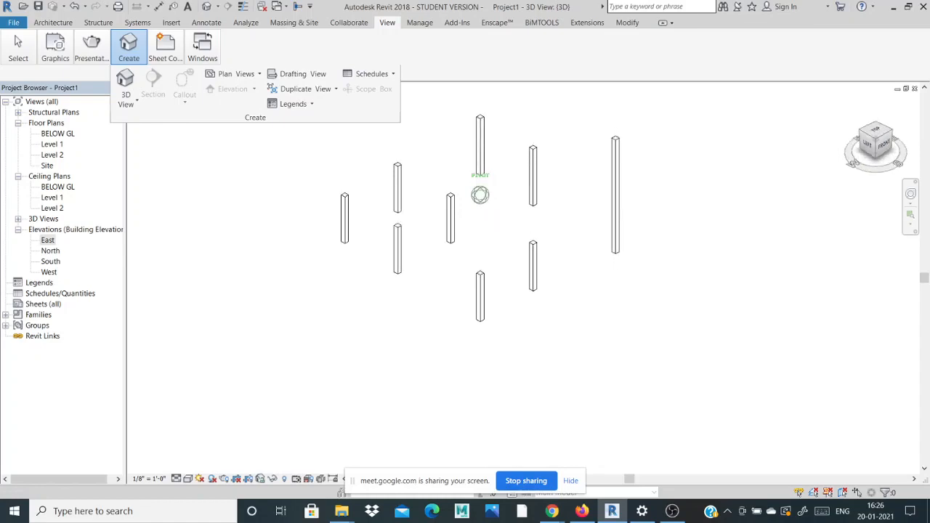
{"action": "scroll", "coordinate": [418, 274], "scroll_direction": "up", "scroll_amount": 1}
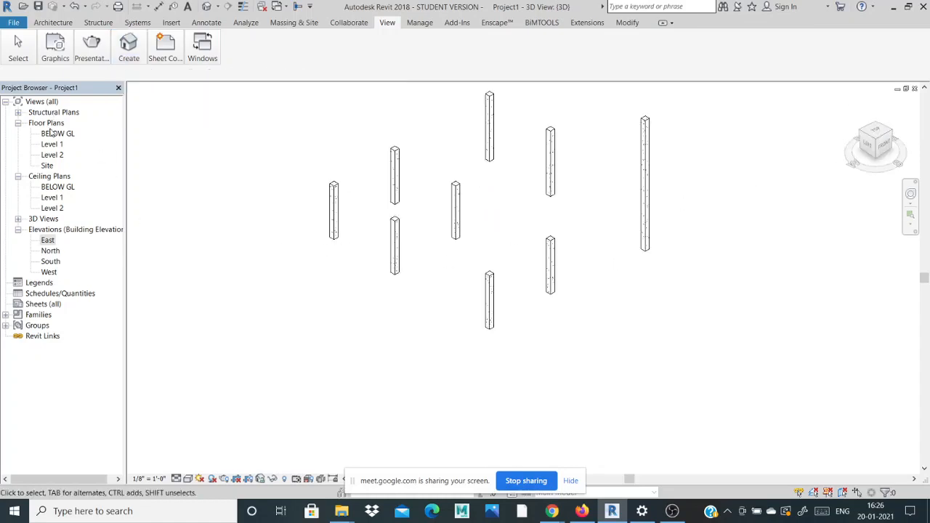
- Open the BELOW GL floor plan, check the Google Meet chat for messages, and return to Revit
{"action": "double_click", "coordinate": [53, 133]}
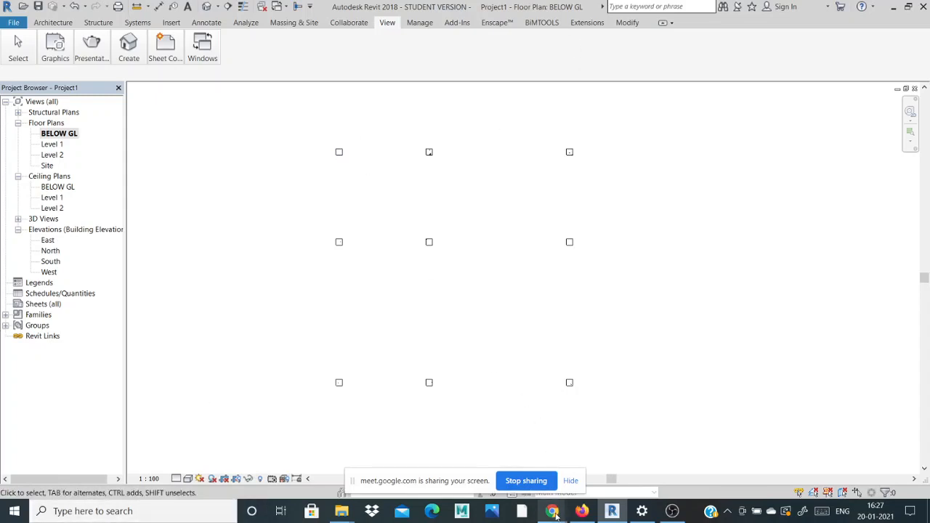
{"action": "mouse_move", "coordinate": [552, 510]}
{"action": "left_click", "coordinate": [553, 488]}
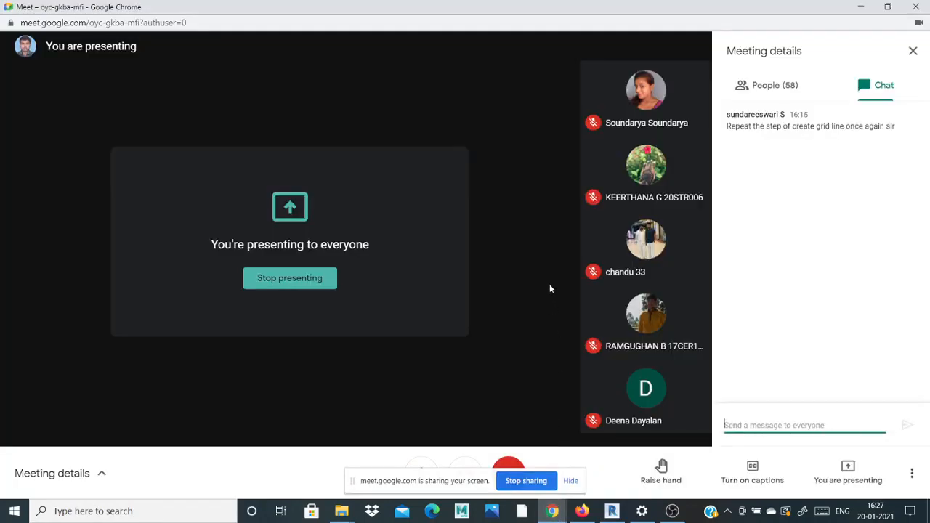
{"action": "left_click", "coordinate": [860, 7]}
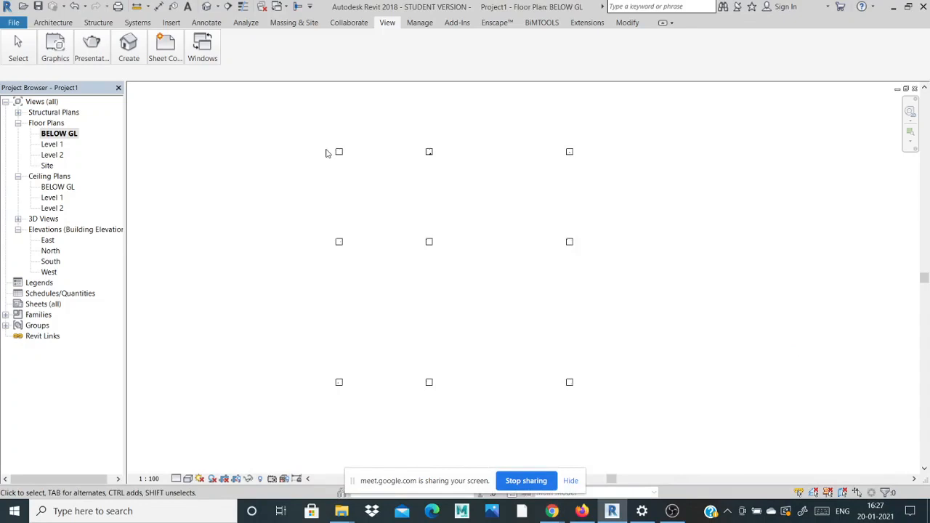
- Start an isolated structural foundation and load the Footing-Rectangular.rfa family from the US Imperial Structural Foundations folder
{"action": "left_click", "coordinate": [99, 22]}
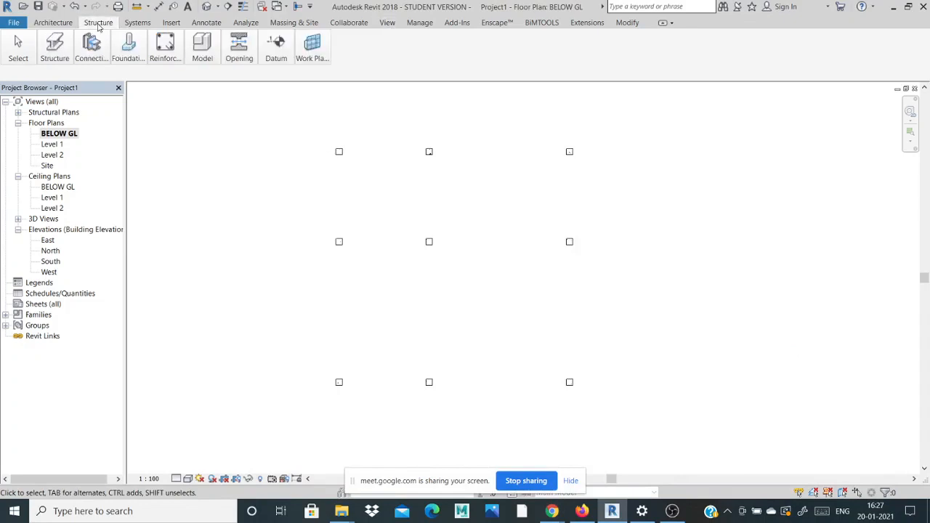
{"action": "mouse_move", "coordinate": [64, 44]}
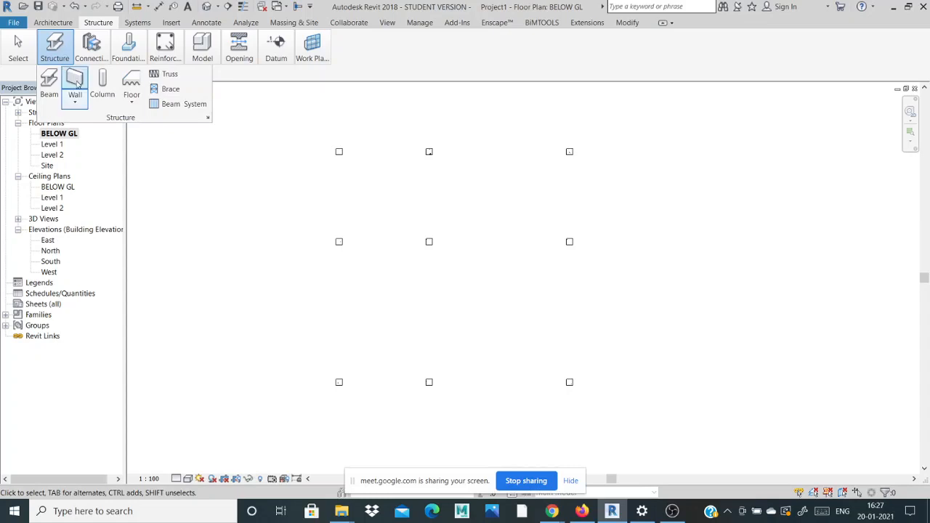
{"action": "mouse_move", "coordinate": [127, 53]}
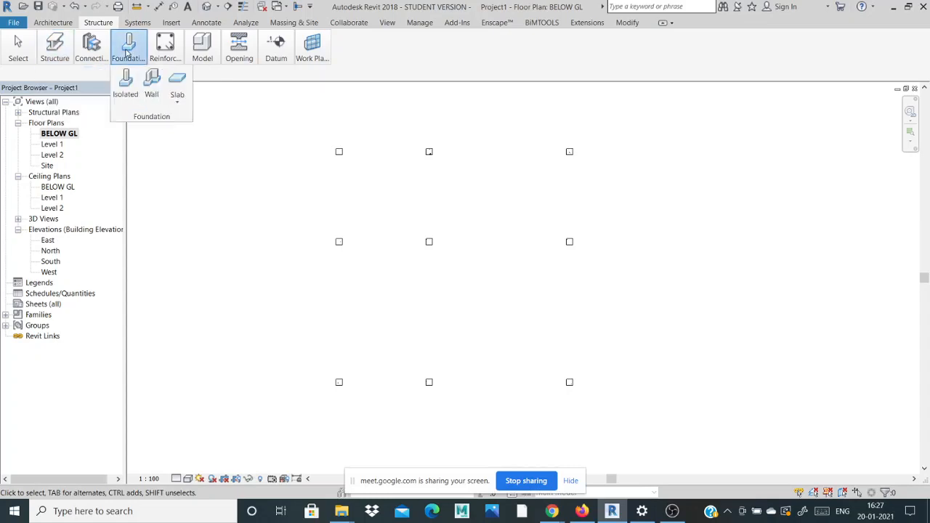
{"action": "left_click", "coordinate": [125, 86]}
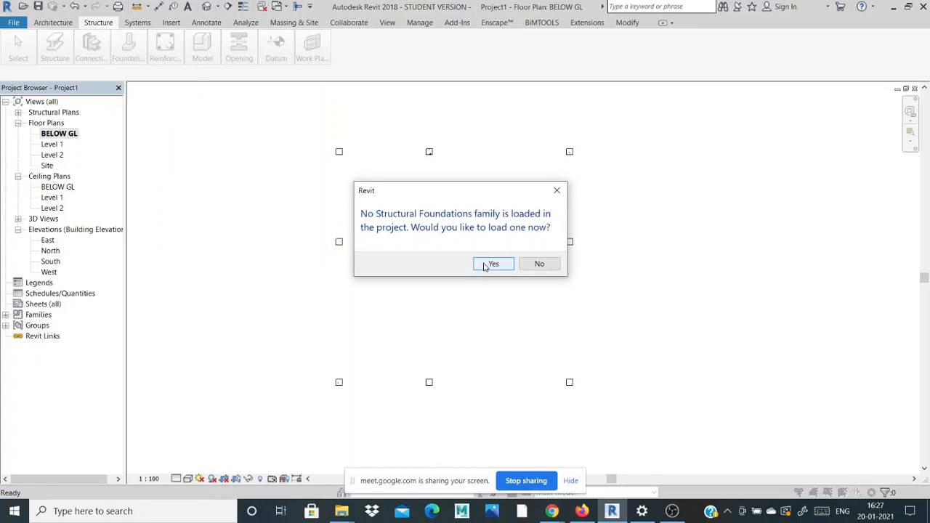
{"action": "left_click", "coordinate": [492, 264]}
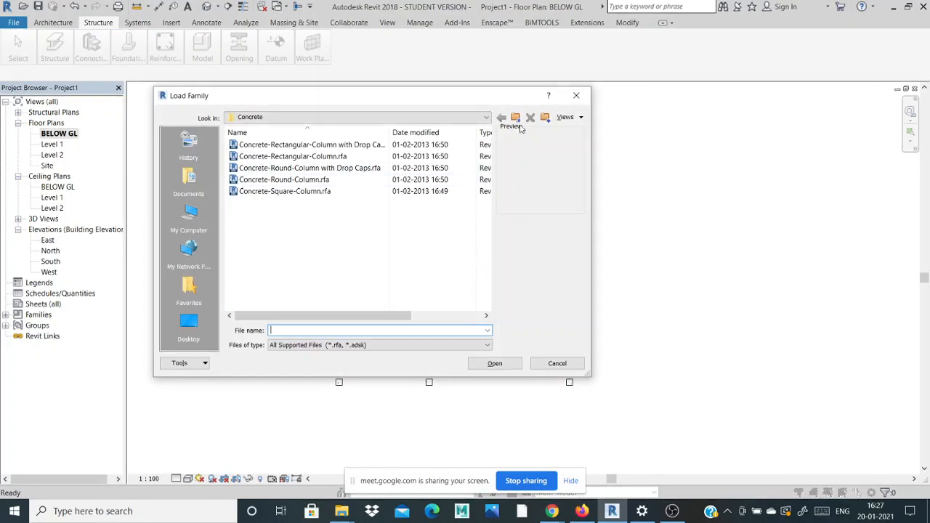
{"action": "left_click", "coordinate": [514, 118]}
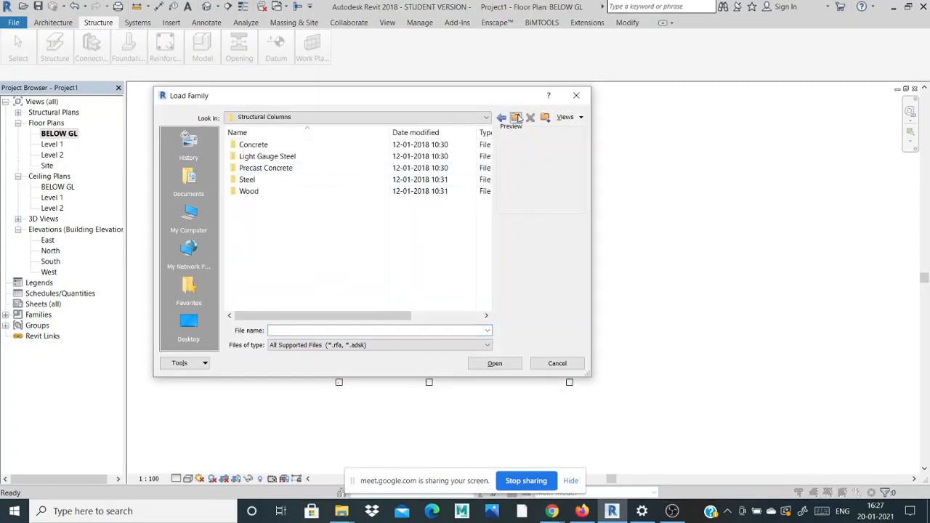
{"action": "scroll", "coordinate": [322, 263], "scroll_direction": "down", "scroll_amount": 8}
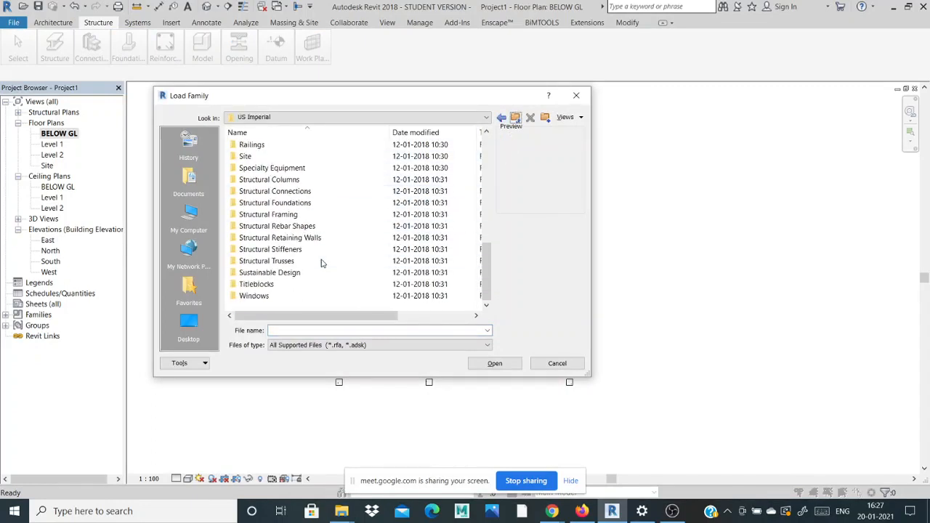
{"action": "double_click", "coordinate": [319, 206]}
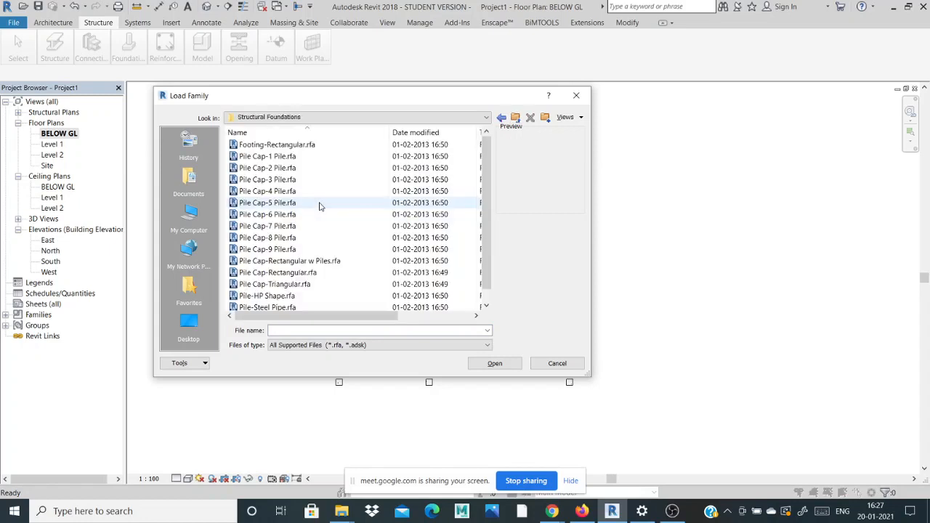
{"action": "left_click", "coordinate": [331, 148]}
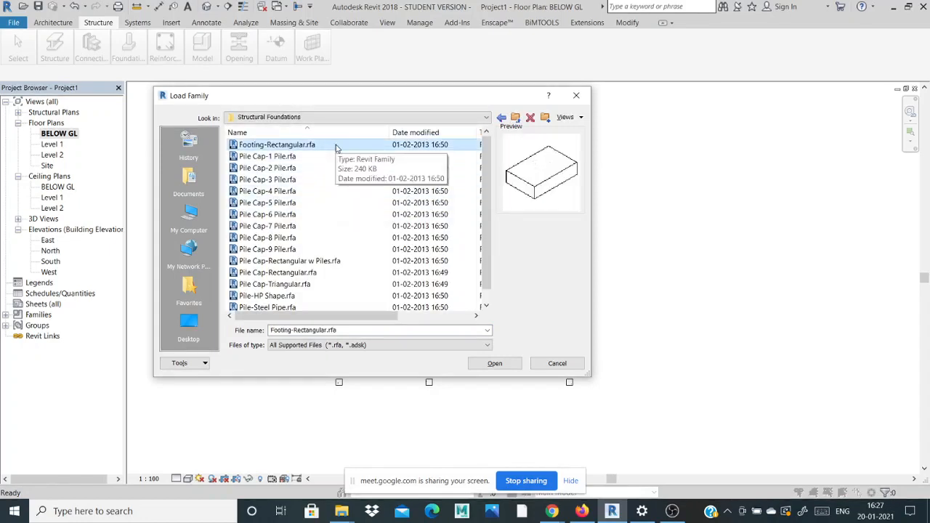
{"action": "left_click", "coordinate": [494, 365]}
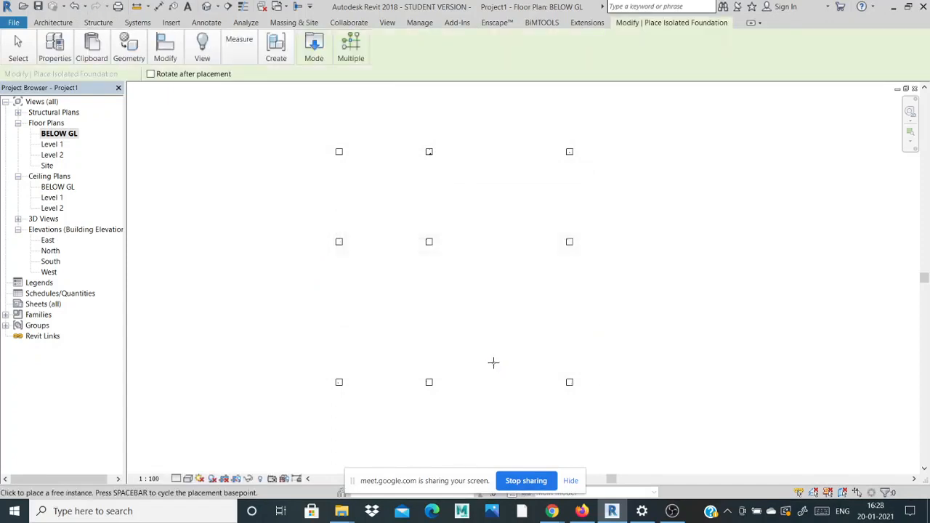
- Try placing a rectangular footing at the centre of the upper-left column in the BELOW GL plan and check it in 3D
{"action": "scroll", "coordinate": [338, 156], "scroll_direction": "up", "scroll_amount": 5}
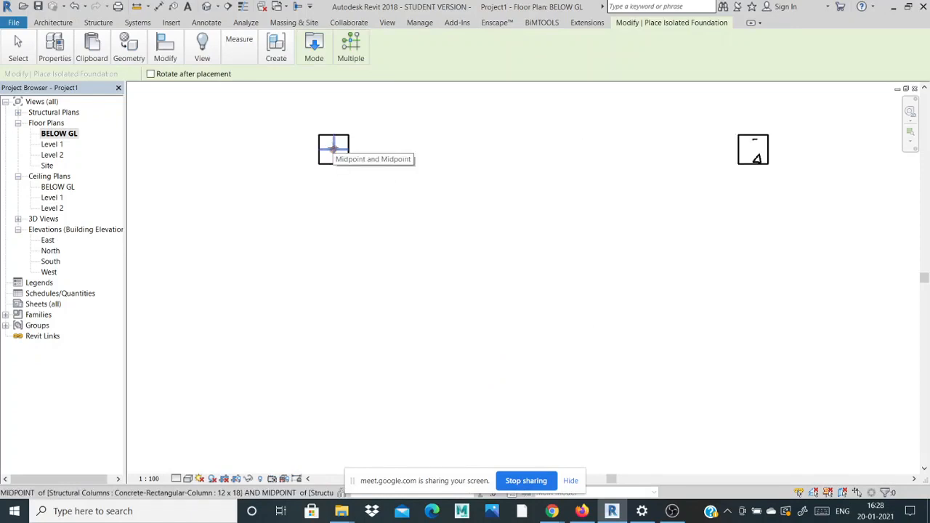
{"action": "left_click", "coordinate": [333, 149]}
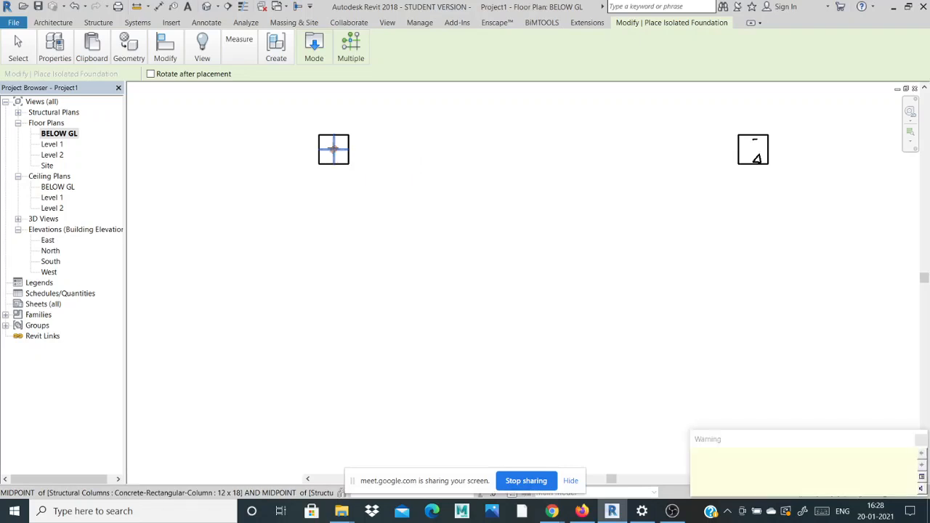
{"action": "left_click", "coordinate": [388, 22]}
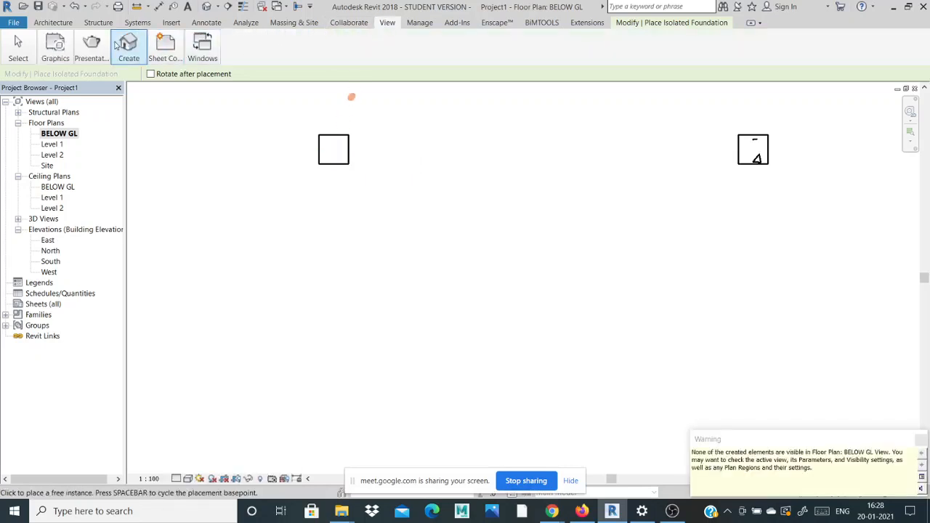
{"action": "left_click", "coordinate": [125, 78]}
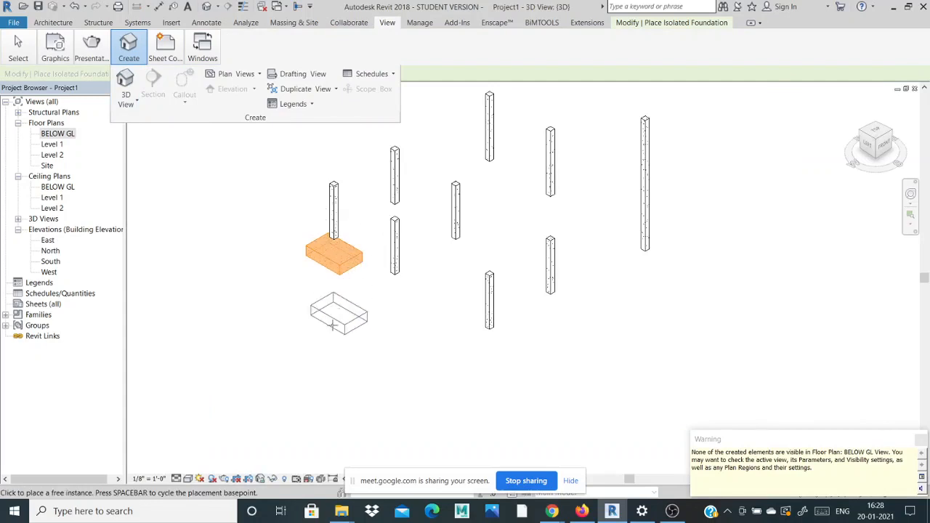
{"action": "scroll", "coordinate": [328, 275], "scroll_direction": "up", "scroll_amount": 5}
{"action": "scroll", "coordinate": [342, 312], "scroll_direction": "down", "scroll_amount": 4}
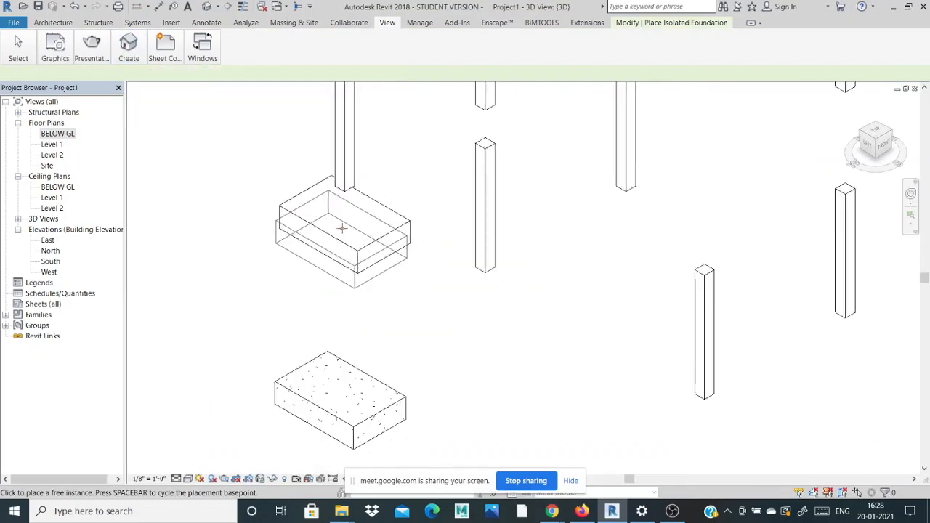
{"action": "key", "text": "Escape"}
- Delete both rectangular footings, the stray one and the one under the column, in the 3D view
{"action": "left_click", "coordinate": [339, 326]}
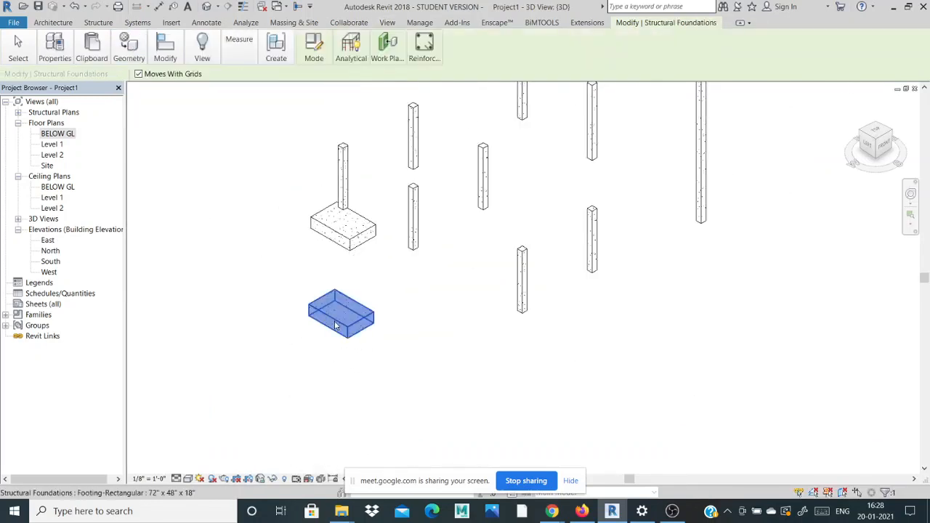
{"action": "key", "text": "Delete"}
{"action": "left_click", "coordinate": [342, 247]}
{"action": "key", "text": "Delete"}
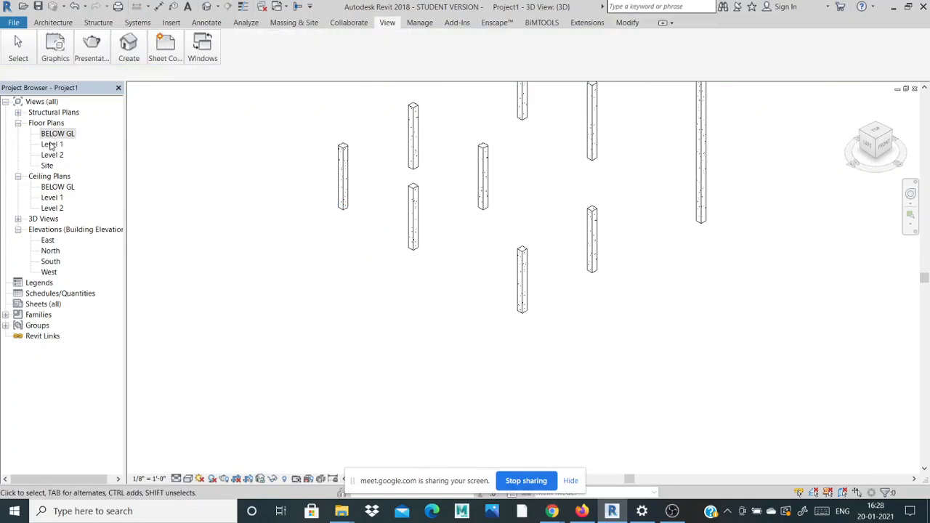
- Open the Site floor plan and start placing an isolated structural foundation near the column at grids 1 and C
{"action": "double_click", "coordinate": [46, 166]}
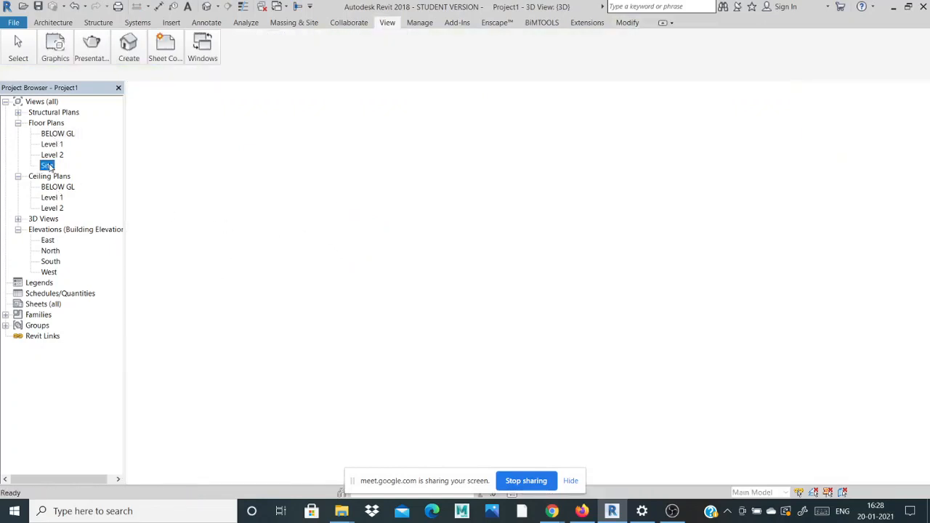
{"action": "scroll", "coordinate": [407, 193], "scroll_direction": "up", "scroll_amount": 5}
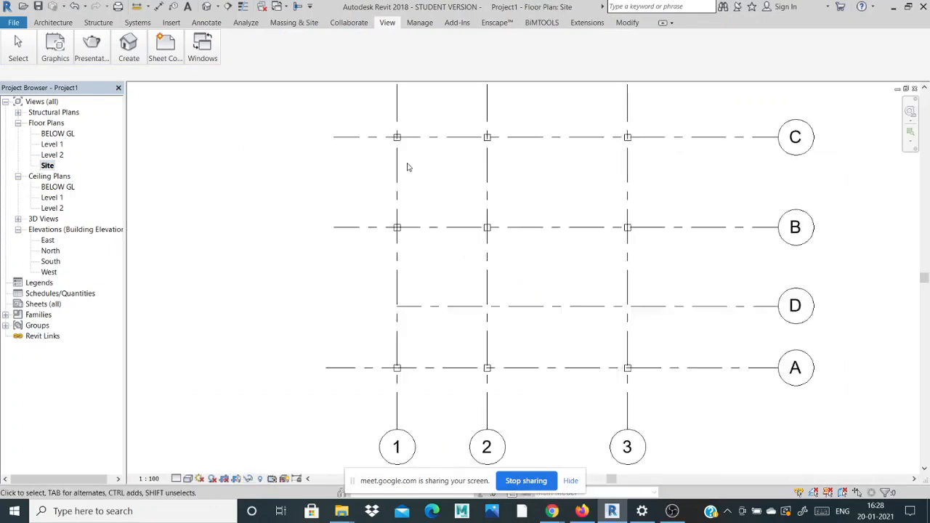
{"action": "scroll", "coordinate": [385, 218], "scroll_direction": "down", "scroll_amount": 5}
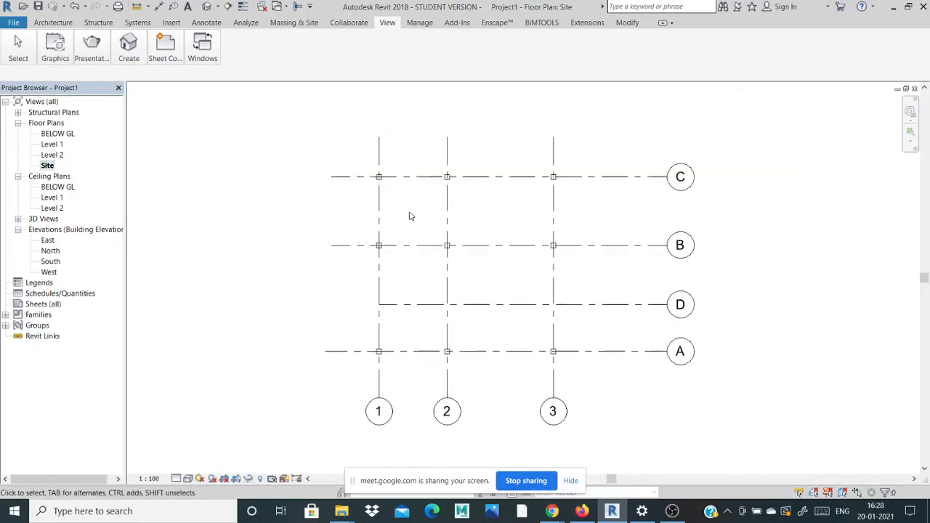
{"action": "scroll", "coordinate": [435, 193], "scroll_direction": "up", "scroll_amount": 2}
{"action": "scroll", "coordinate": [454, 180], "scroll_direction": "up", "scroll_amount": 1}
{"action": "scroll", "coordinate": [293, 191], "scroll_direction": "up", "scroll_amount": 2}
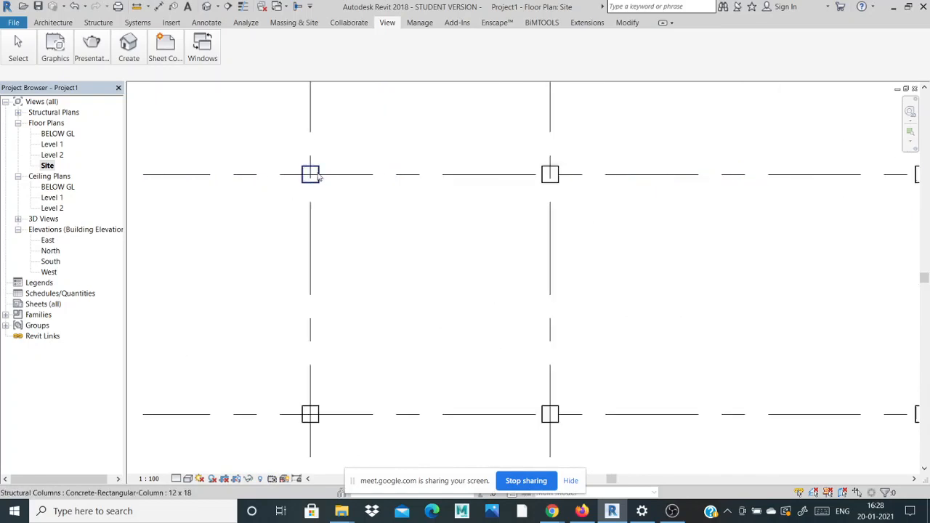
{"action": "left_click", "coordinate": [52, 22]}
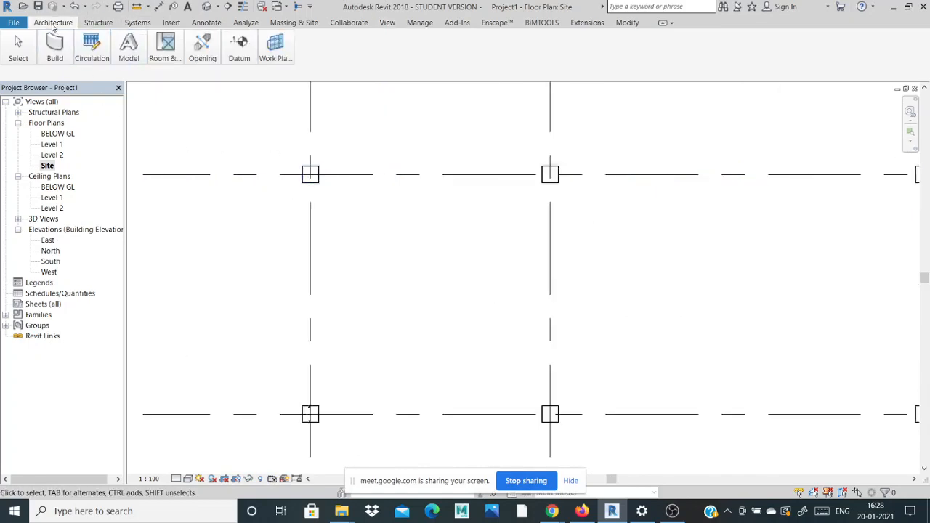
{"action": "left_click", "coordinate": [54, 50]}
{"action": "left_click", "coordinate": [98, 23]}
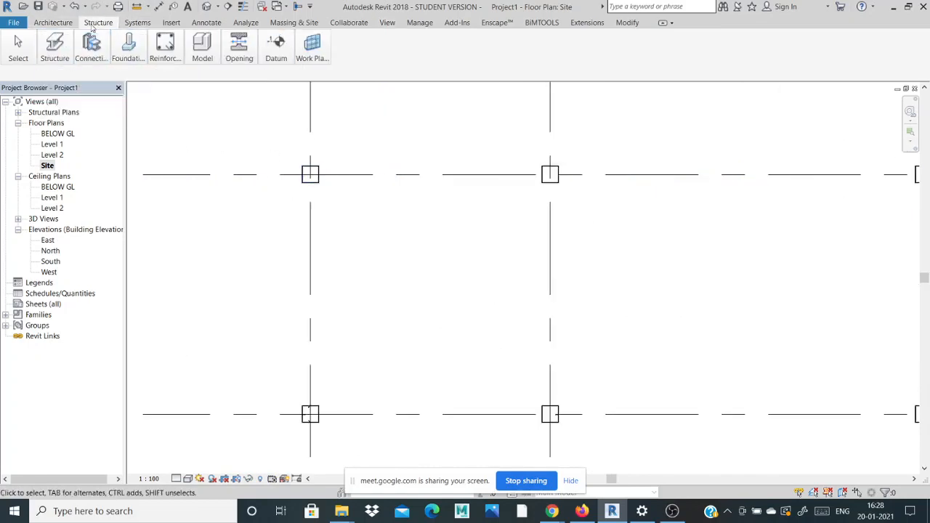
{"action": "left_click", "coordinate": [55, 50]}
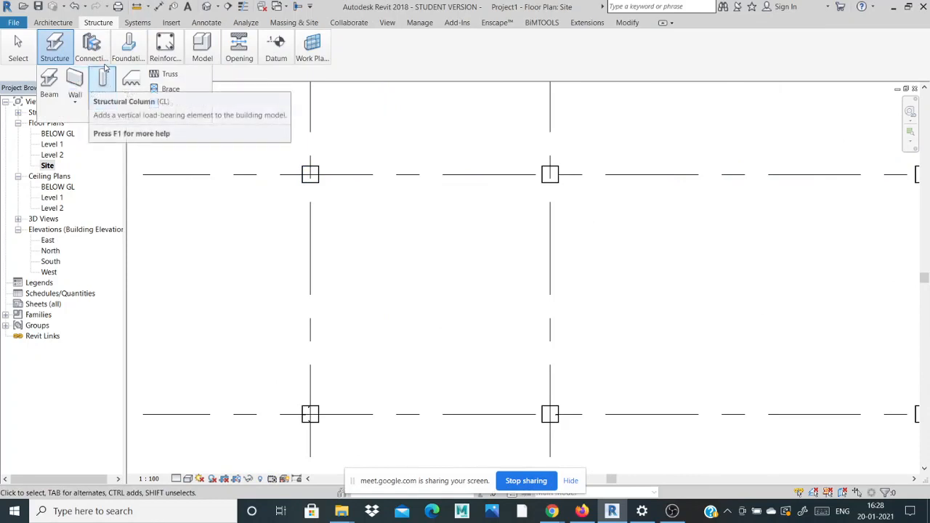
{"action": "left_click", "coordinate": [130, 53]}
{"action": "left_click", "coordinate": [126, 80]}
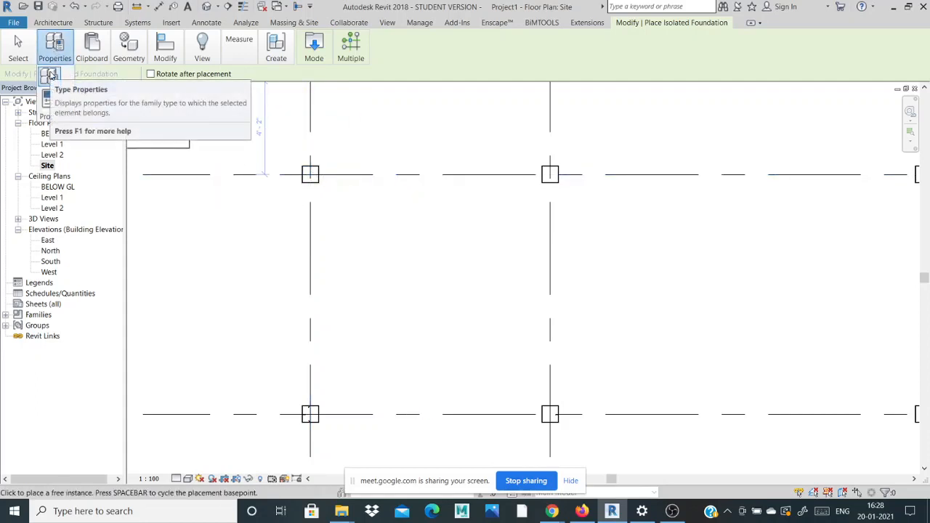
- Set the Footing-Rectangular type's width to 2 feet and edit its length to match for a square footing
{"action": "left_click", "coordinate": [49, 76]}
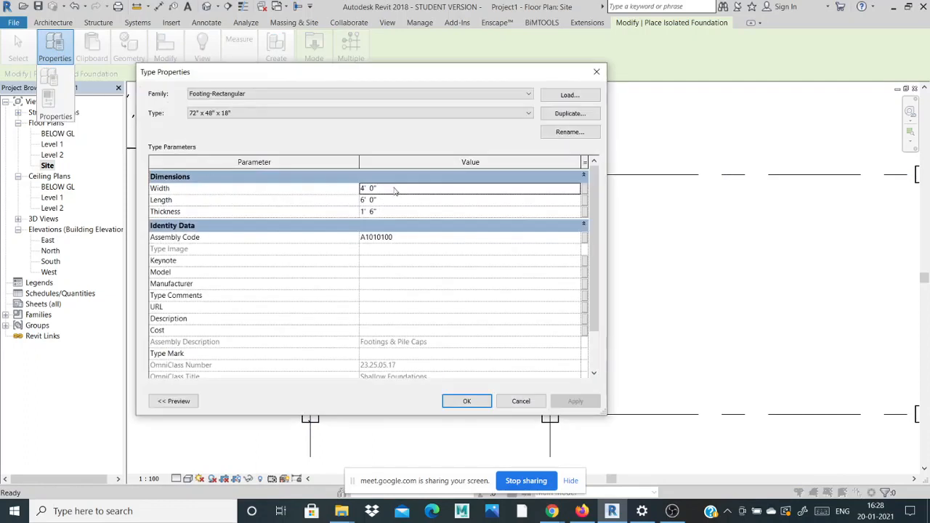
{"action": "left_click", "coordinate": [396, 188]}
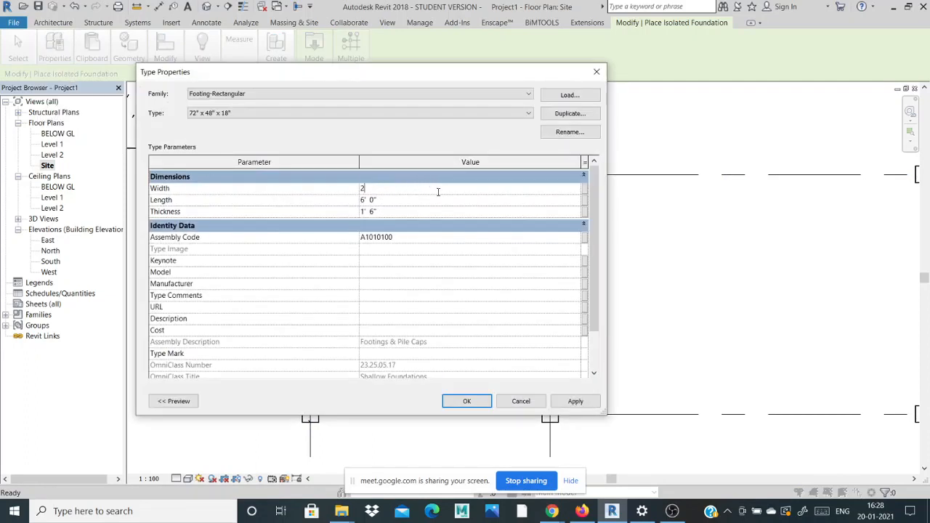
{"action": "left_click", "coordinate": [440, 197]}
{"action": "left_click", "coordinate": [455, 215]}
{"action": "left_click", "coordinate": [466, 401]}
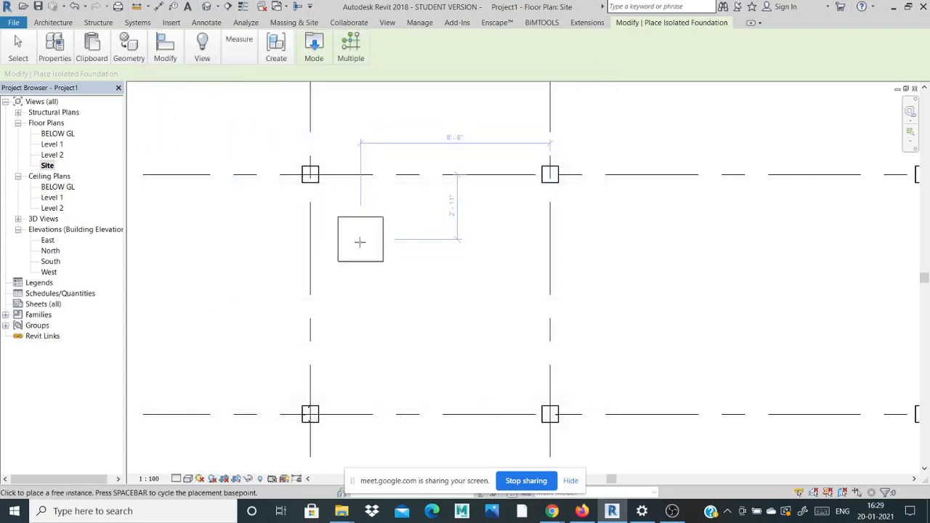
- Place rectangular footings at the columns along grid C, at its intersections with grids 1, 2 and 3
{"action": "left_click", "coordinate": [310, 175]}
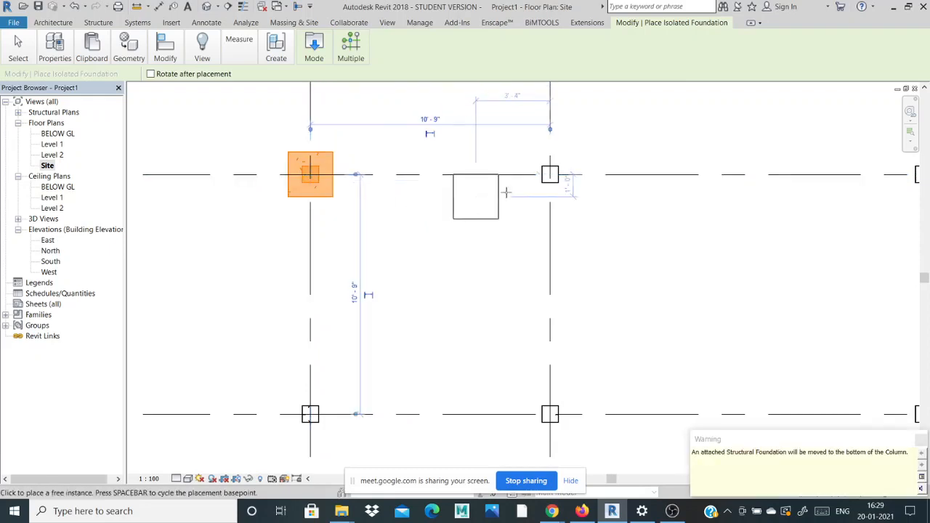
{"action": "left_click", "coordinate": [550, 174]}
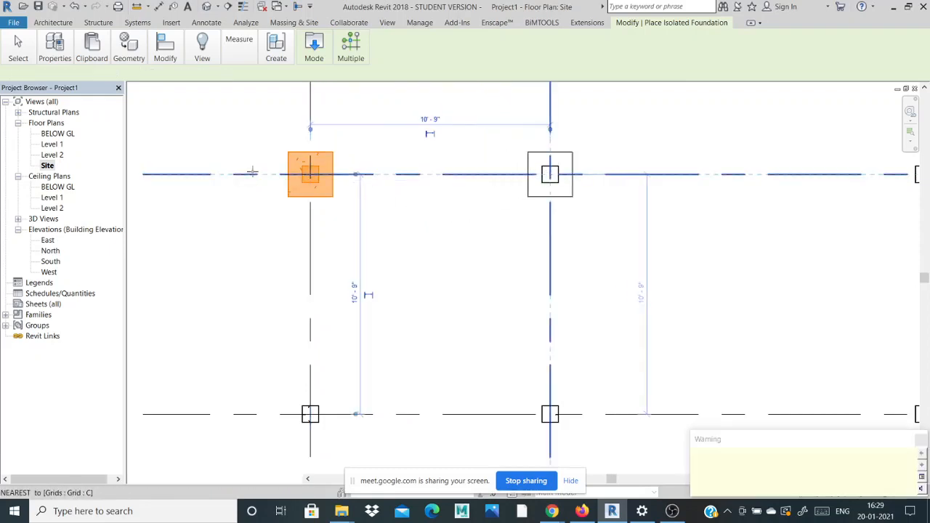
{"action": "scroll", "coordinate": [249, 170], "scroll_direction": "down", "scroll_amount": 3}
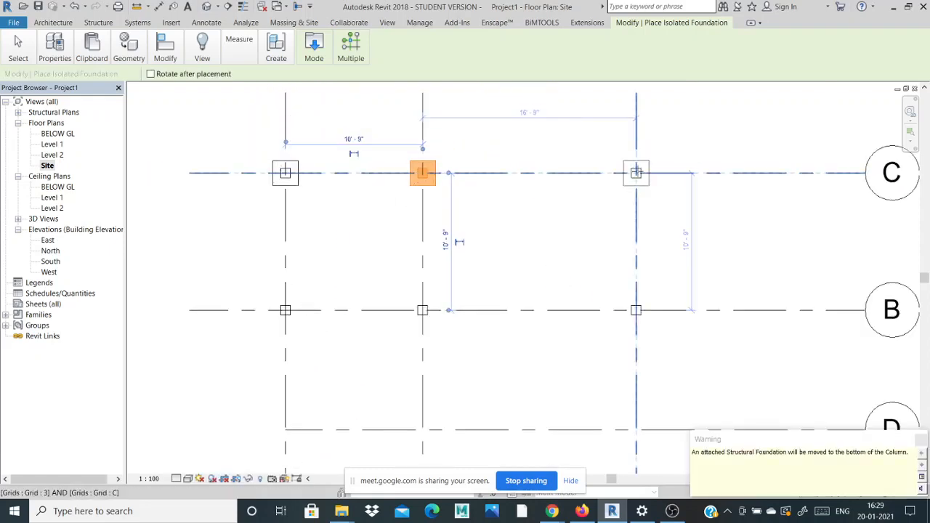
{"action": "left_click", "coordinate": [637, 171]}
{"action": "scroll", "coordinate": [577, 108], "scroll_direction": "down", "scroll_amount": 1}
{"action": "scroll", "coordinate": [581, 107], "scroll_direction": "down", "scroll_amount": 1}
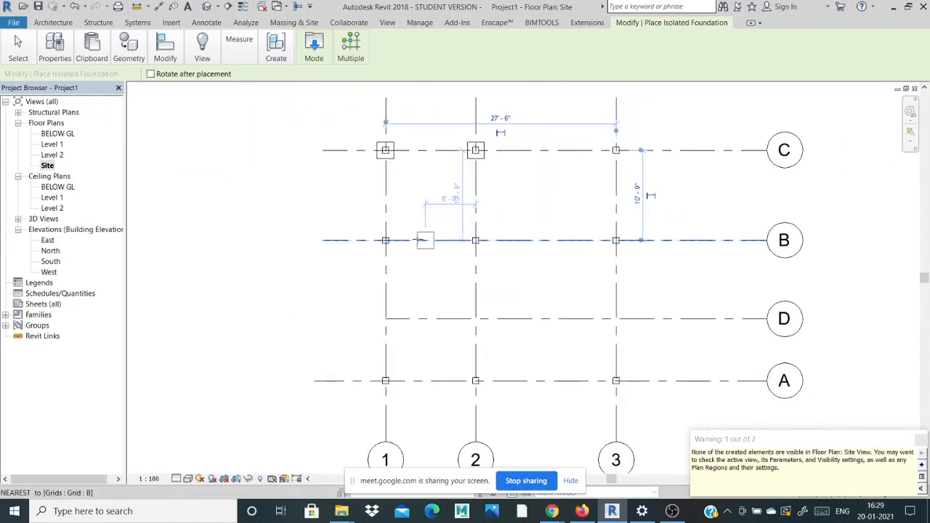
{"action": "scroll", "coordinate": [625, 135], "scroll_direction": "up", "scroll_amount": 3}
{"action": "scroll", "coordinate": [634, 126], "scroll_direction": "up", "scroll_amount": 2}
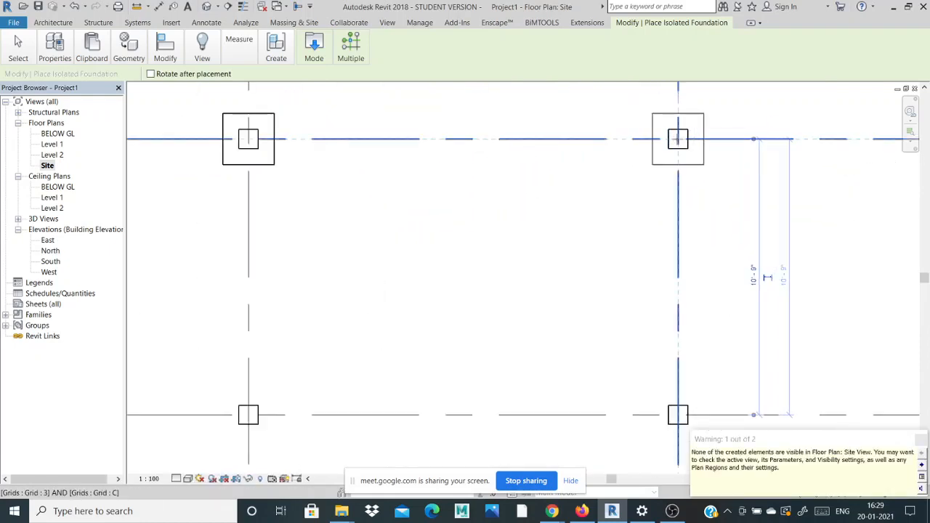
{"action": "left_click", "coordinate": [663, 134]}
{"action": "scroll", "coordinate": [536, 150], "scroll_direction": "down", "scroll_amount": 4}
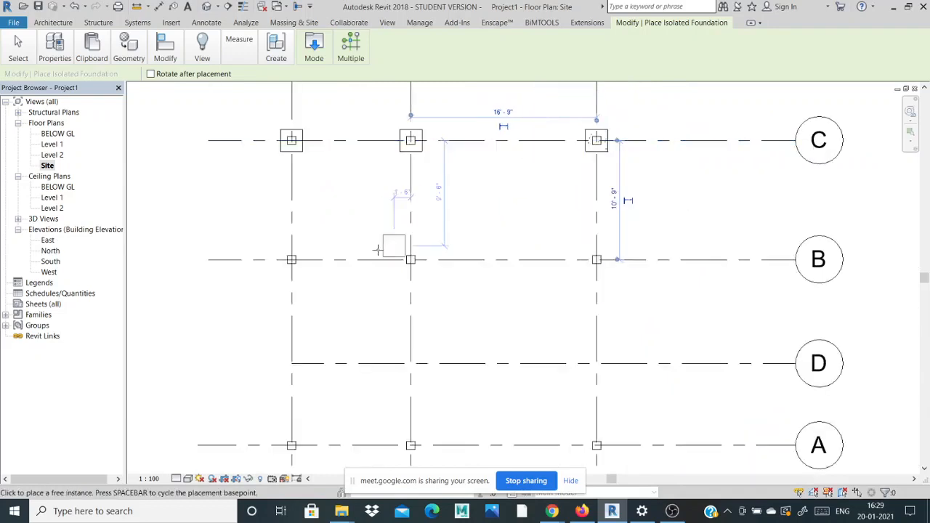
- Place rectangular footings at the columns along grids B and A, at their intersections with grids 1, 2 and 3
{"action": "scroll", "coordinate": [392, 247], "scroll_direction": "up", "scroll_amount": 3}
{"action": "left_click", "coordinate": [241, 258]}
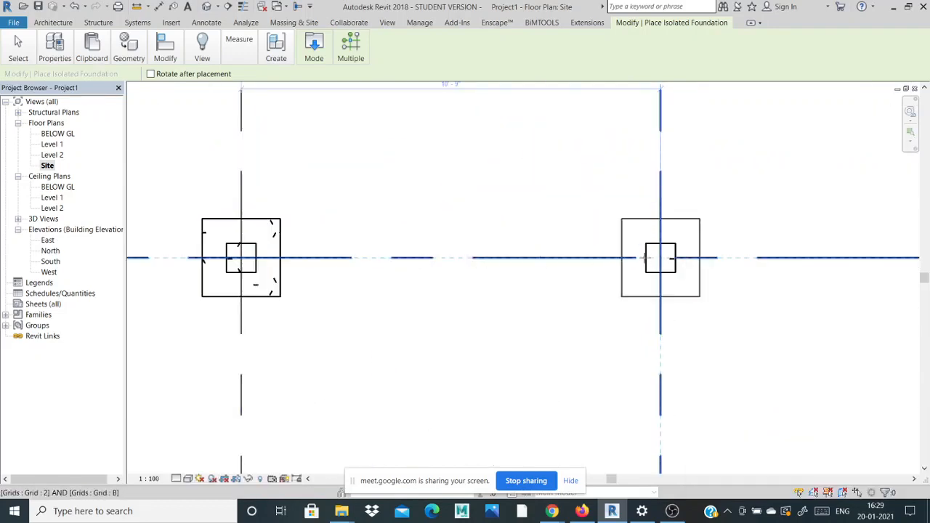
{"action": "left_click", "coordinate": [658, 257]}
{"action": "scroll", "coordinate": [365, 208], "scroll_direction": "down", "scroll_amount": 2}
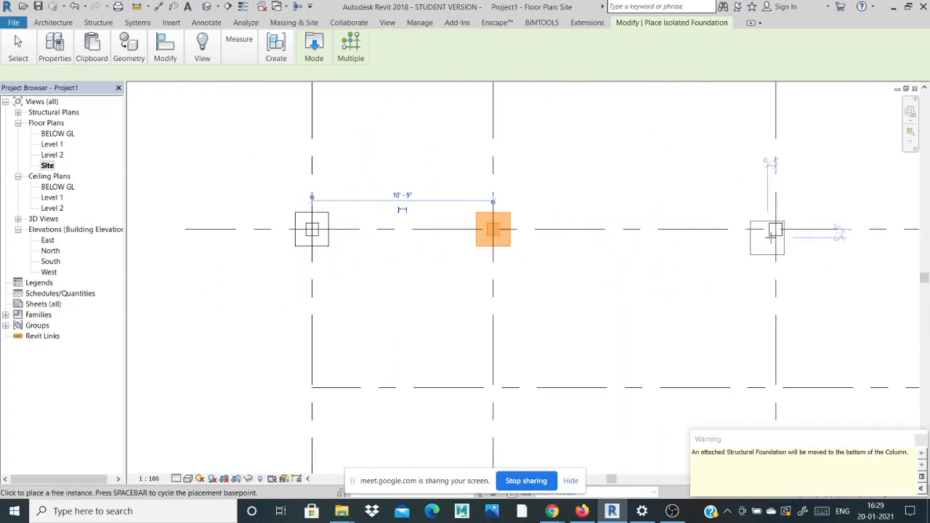
{"action": "left_click", "coordinate": [493, 229]}
{"action": "scroll", "coordinate": [483, 145], "scroll_direction": "down", "scroll_amount": 3}
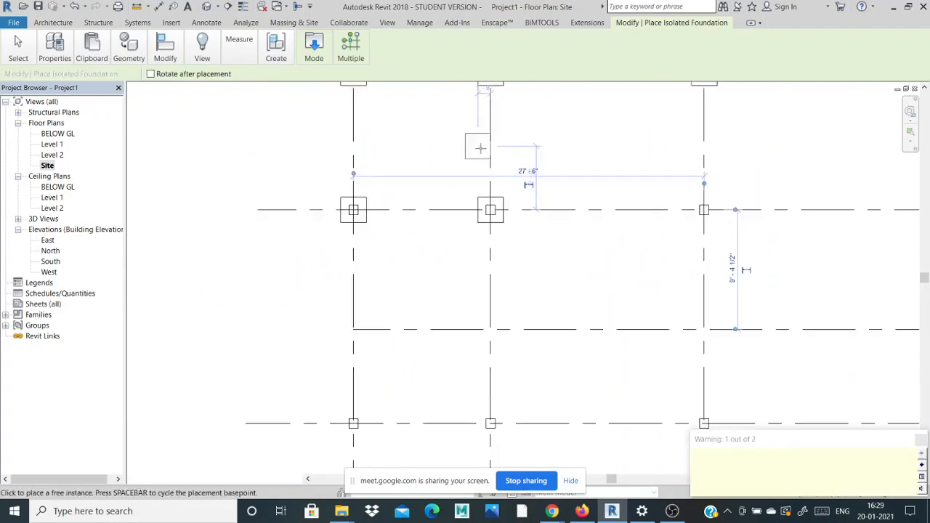
{"action": "left_click", "coordinate": [675, 202]}
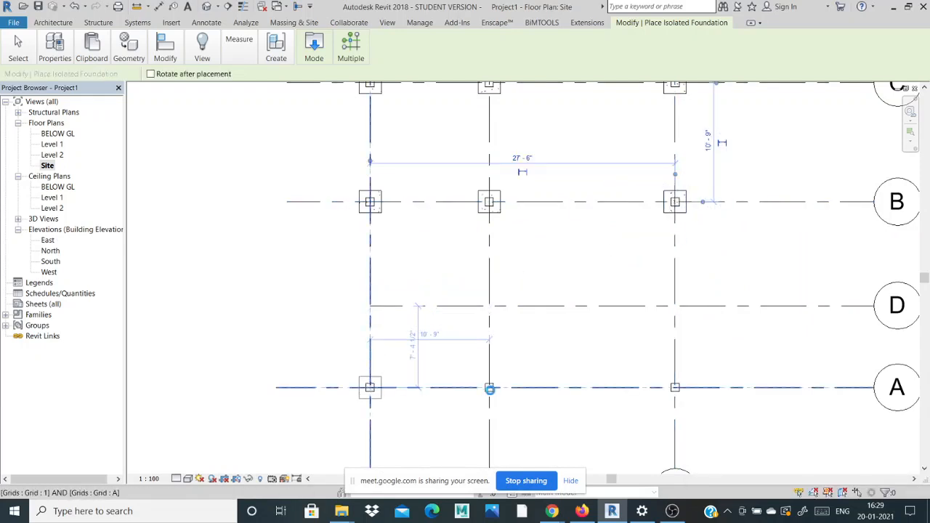
{"action": "left_click", "coordinate": [370, 387]}
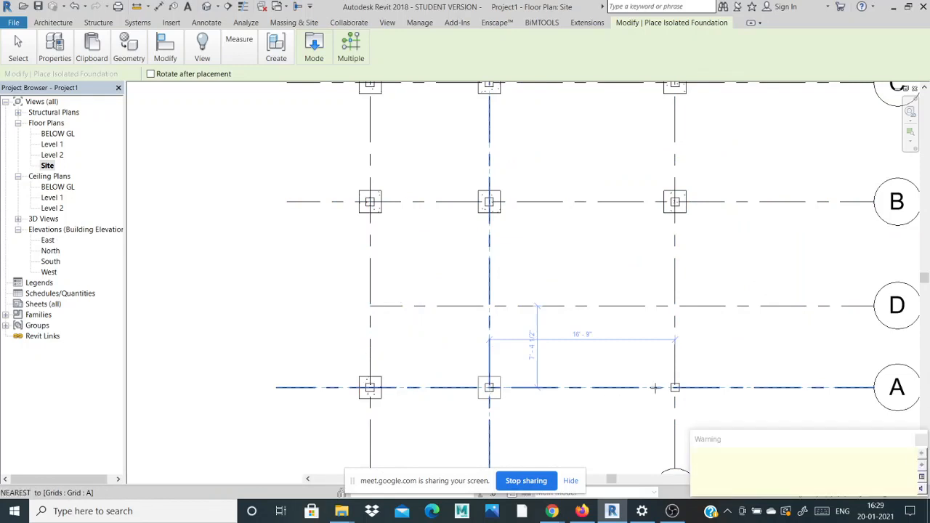
{"action": "left_click", "coordinate": [489, 387]}
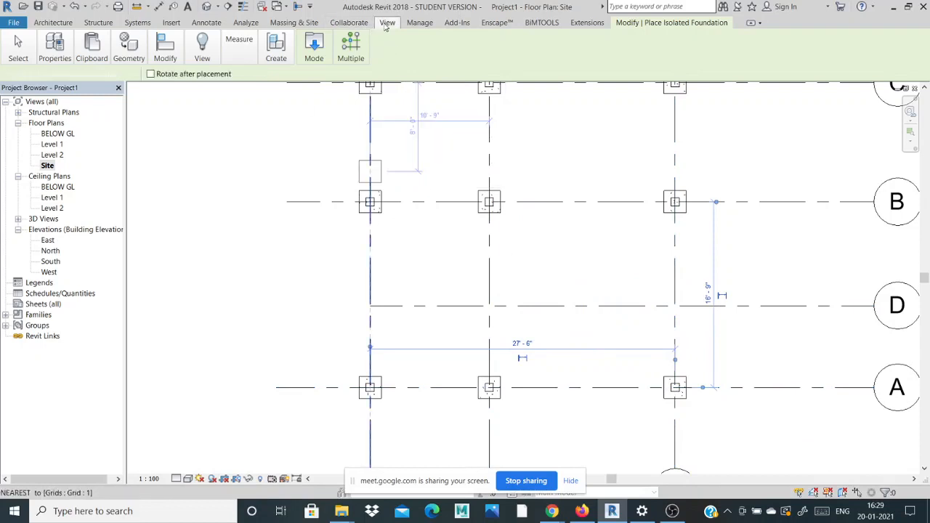
- Open the 3D view, end footing placement and delete the two footings sitting on top of columns
{"action": "left_click", "coordinate": [129, 46]}
{"action": "left_click", "coordinate": [125, 81]}
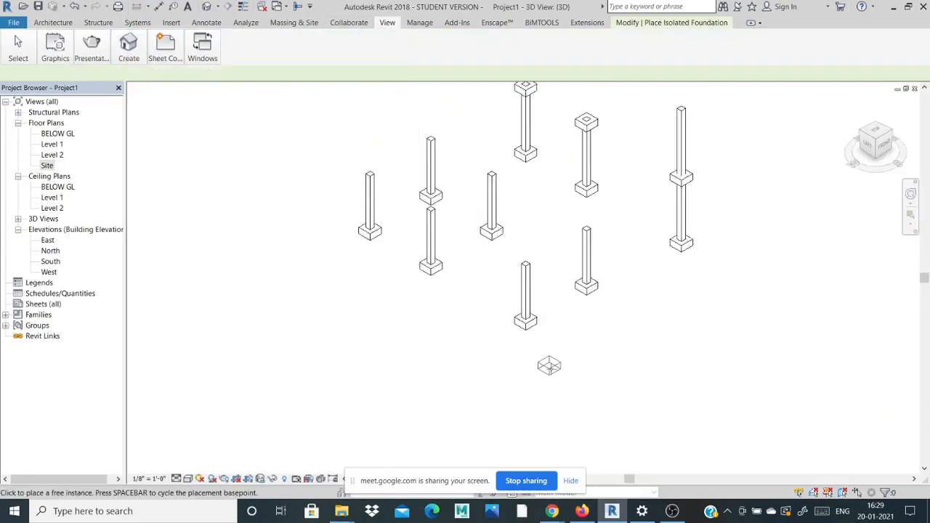
{"action": "key", "text": "Escape"}
{"action": "key", "text": "Escape"}
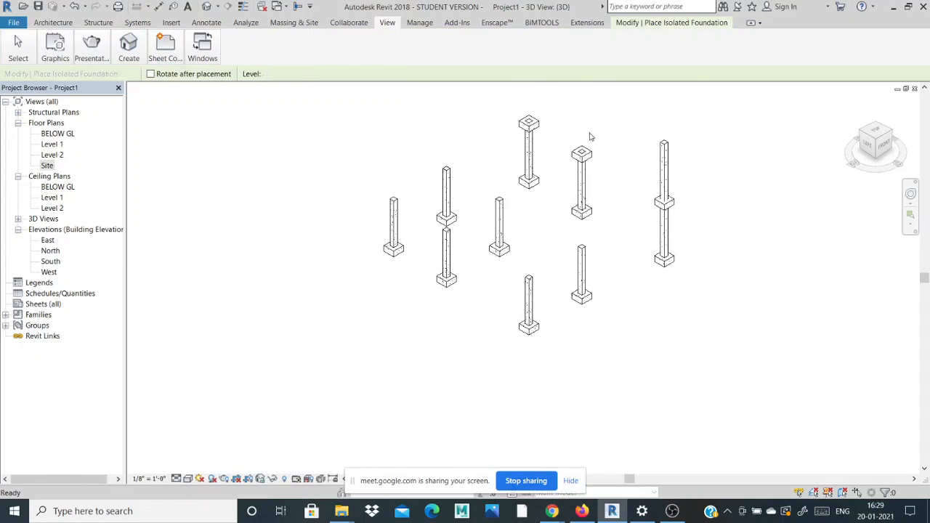
{"action": "left_click", "coordinate": [587, 154]}
{"action": "left_click", "coordinate": [601, 155]}
{"action": "left_click", "coordinate": [593, 154]}
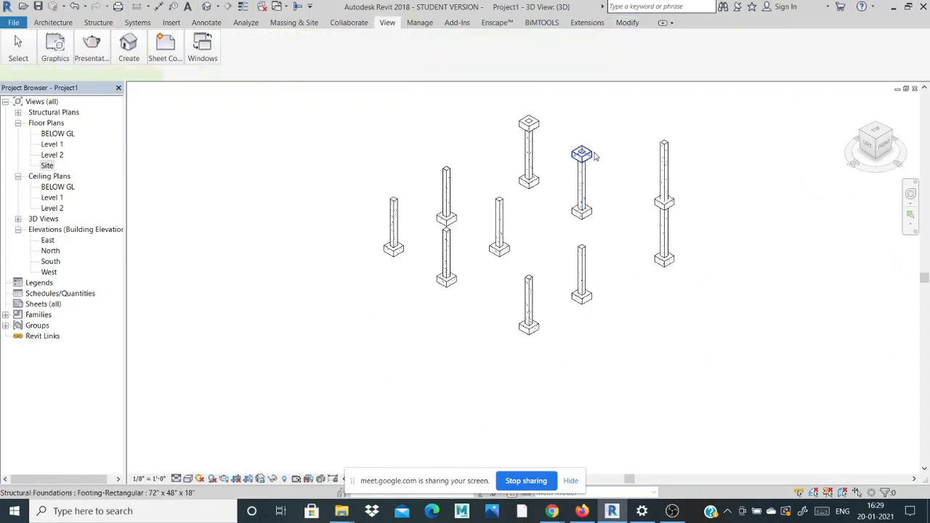
{"action": "key", "text": "Escape"}
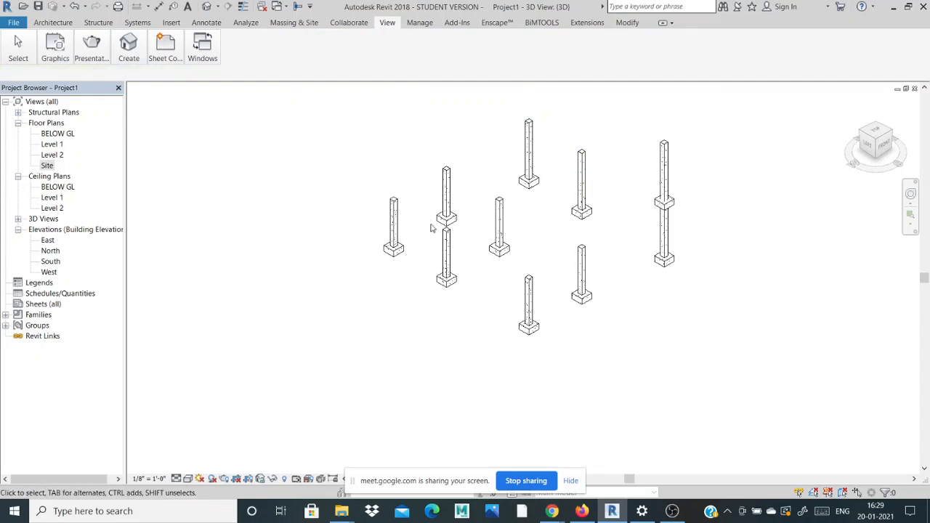
- Examine in 3D how the footings sit beneath the columns, selecting one footing and its column
{"action": "scroll", "coordinate": [433, 224], "scroll_direction": "up", "scroll_amount": 3}
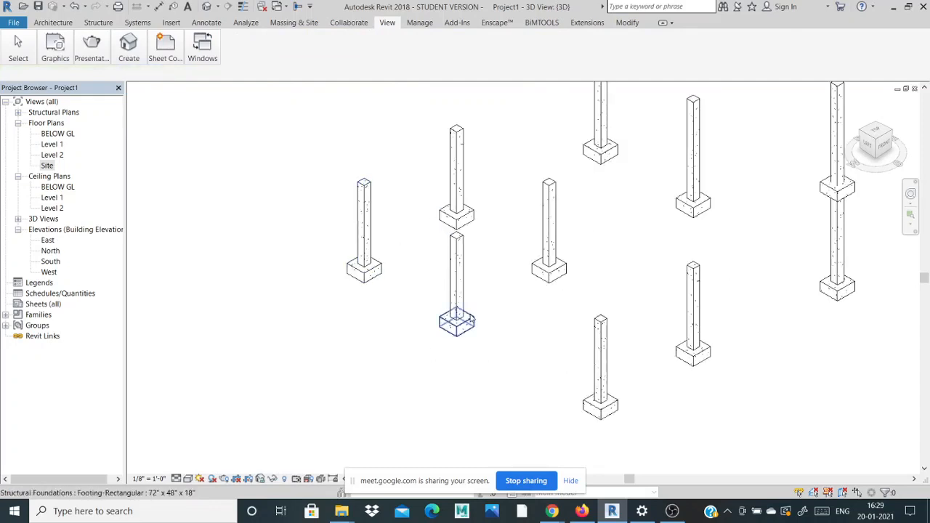
{"action": "scroll", "coordinate": [465, 326], "scroll_direction": "up", "scroll_amount": 4}
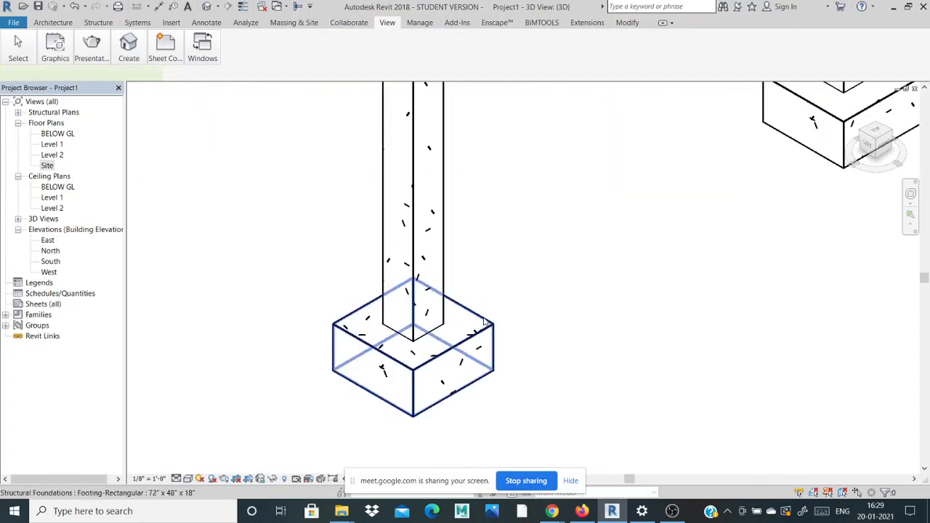
{"action": "left_click", "coordinate": [483, 325]}
{"action": "scroll", "coordinate": [387, 292], "scroll_direction": "down", "scroll_amount": 3}
{"action": "scroll", "coordinate": [387, 292], "scroll_direction": "down", "scroll_amount": 2}
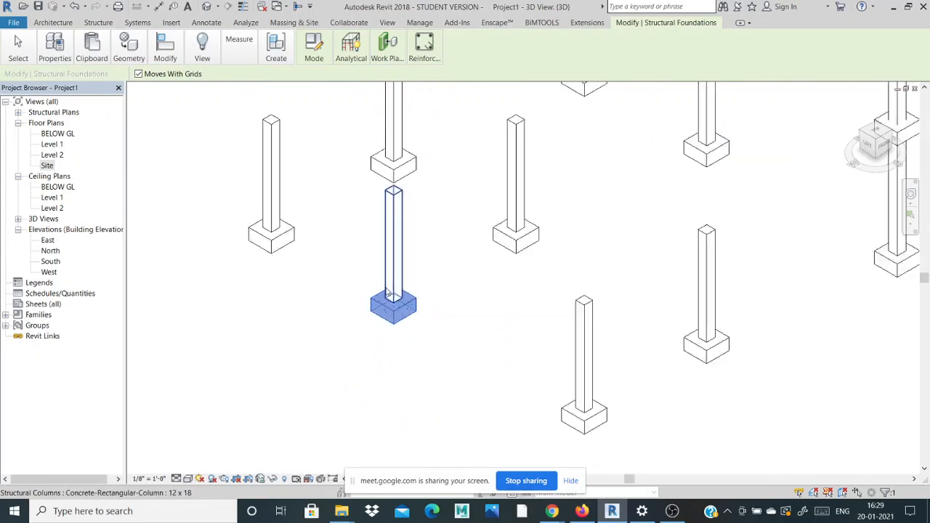
{"action": "left_click", "coordinate": [394, 233]}
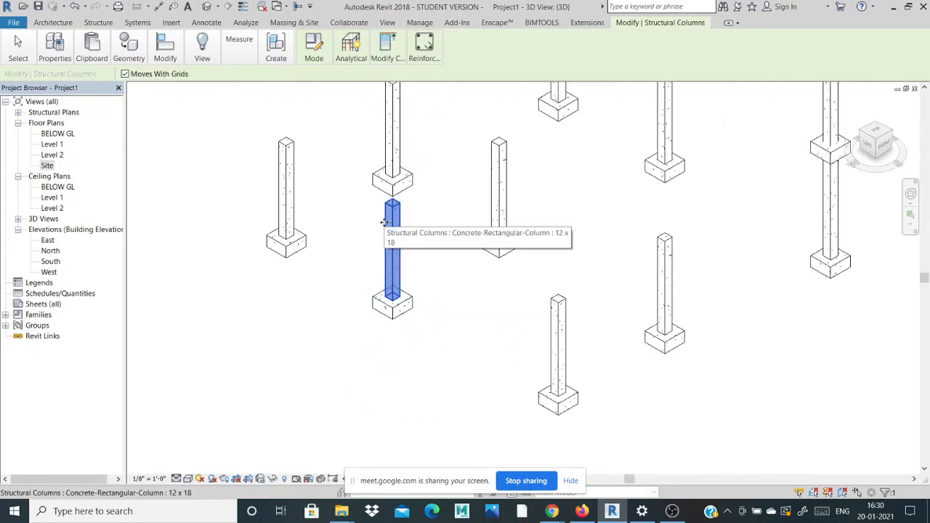
{"action": "scroll", "coordinate": [376, 220], "scroll_direction": "down", "scroll_amount": 3}
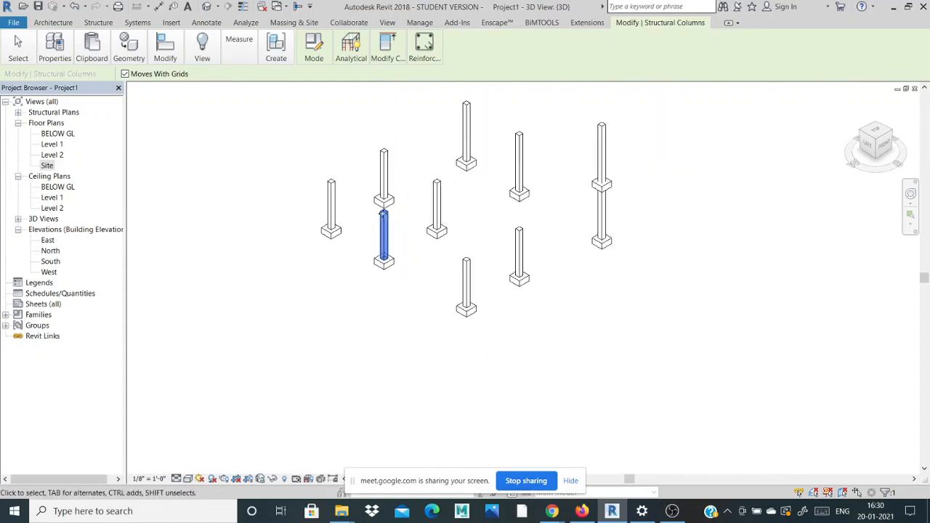
{"action": "left_click_drag", "start_coordinate": [874, 138], "coordinate": [875, 144]}
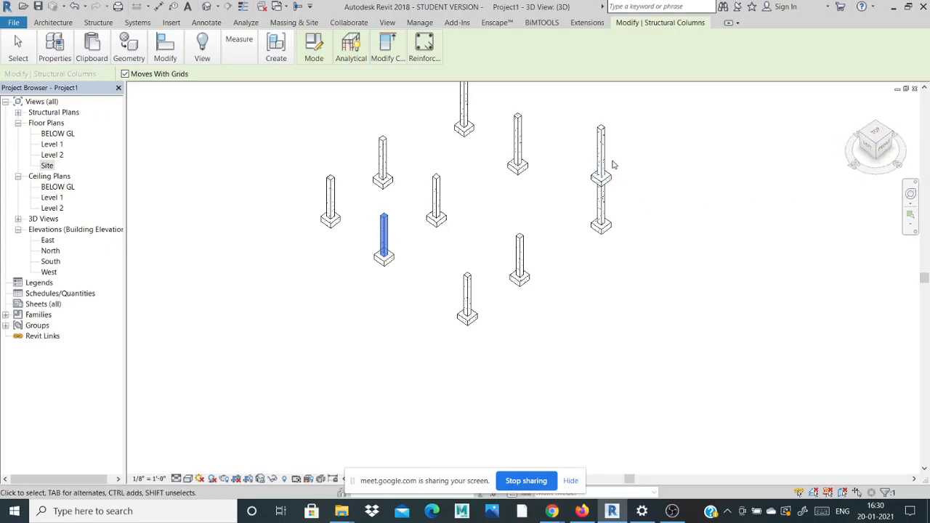
{"action": "scroll", "coordinate": [367, 211], "scroll_direction": "up", "scroll_amount": 3}
{"action": "left_click", "coordinate": [351, 309]}
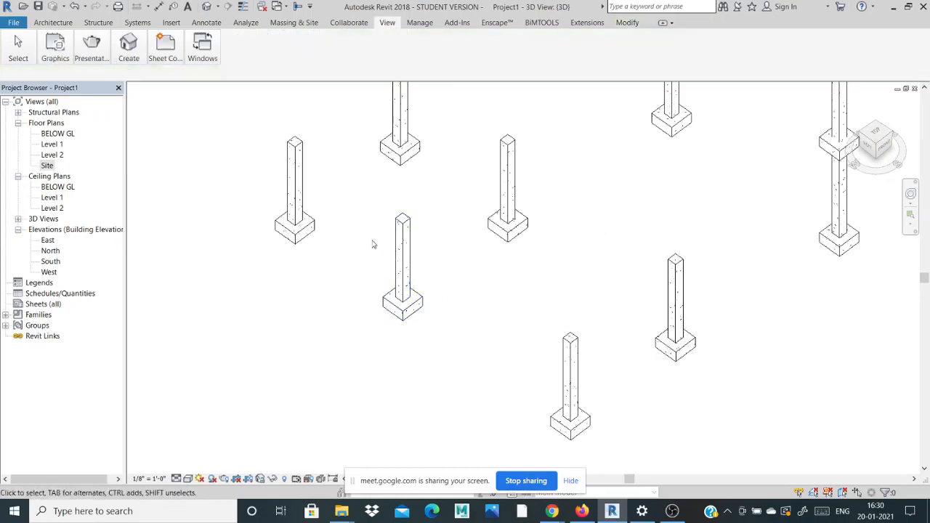
{"action": "scroll", "coordinate": [653, 128], "scroll_direction": "down", "scroll_amount": 2}
{"action": "scroll", "coordinate": [471, 275], "scroll_direction": "down", "scroll_amount": 1}
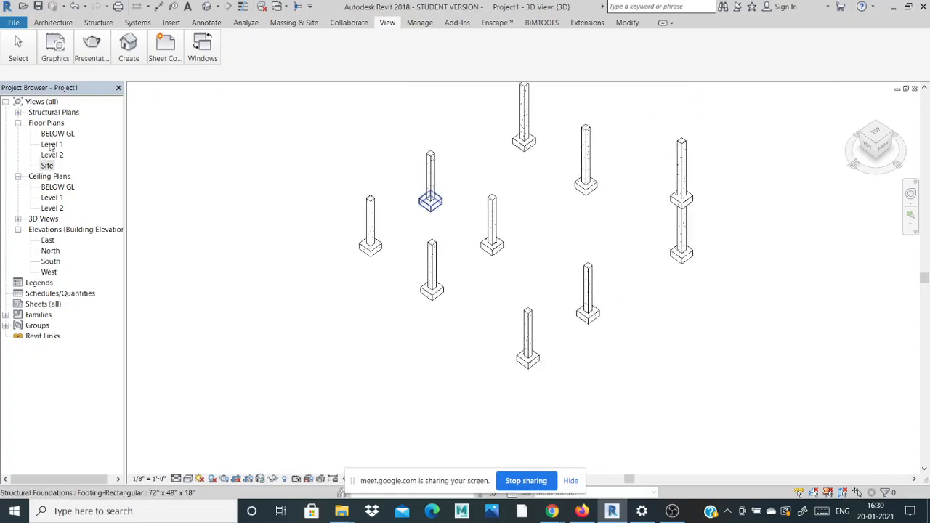
- Compare the Site floor plan with the 3D view and delete the footing midway up the column at grids A and 3
{"action": "double_click", "coordinate": [48, 167]}
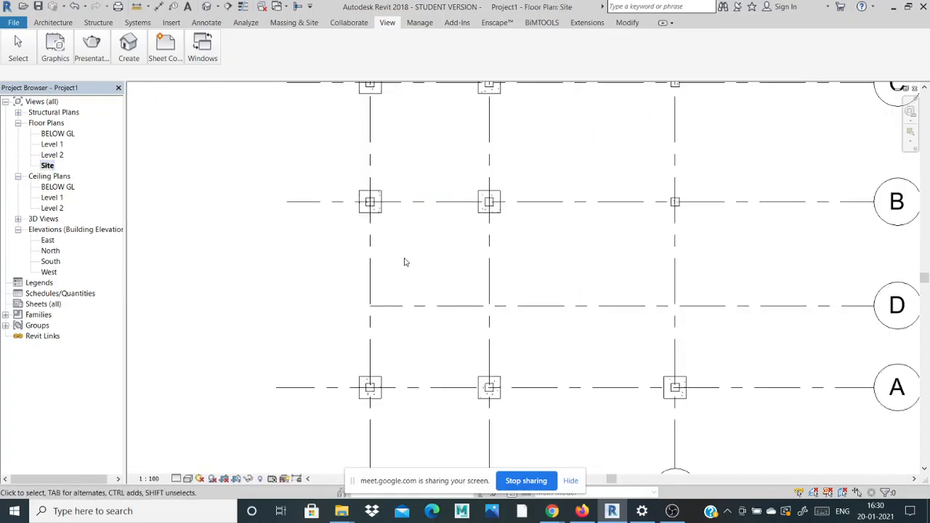
{"action": "scroll", "coordinate": [390, 266], "scroll_direction": "down", "scroll_amount": 2}
{"action": "scroll", "coordinate": [442, 209], "scroll_direction": "up", "scroll_amount": 2}
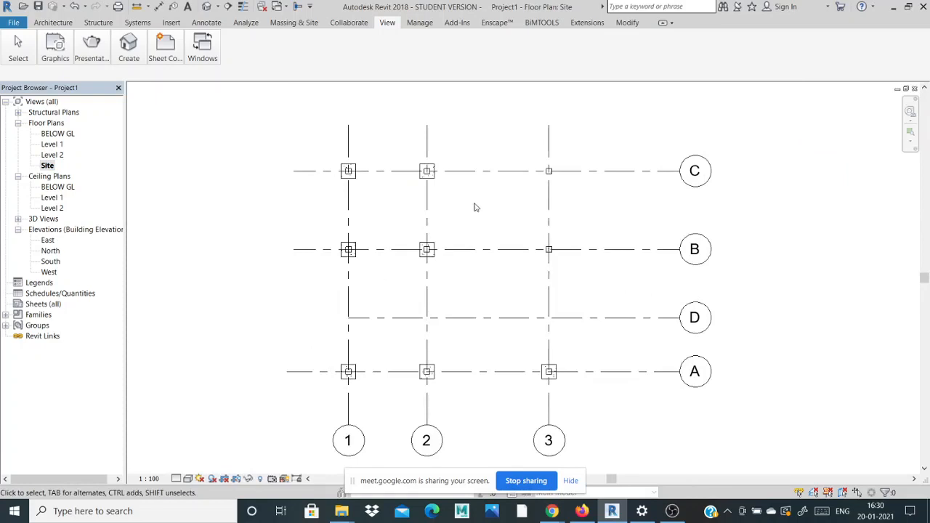
{"action": "left_click", "coordinate": [129, 47]}
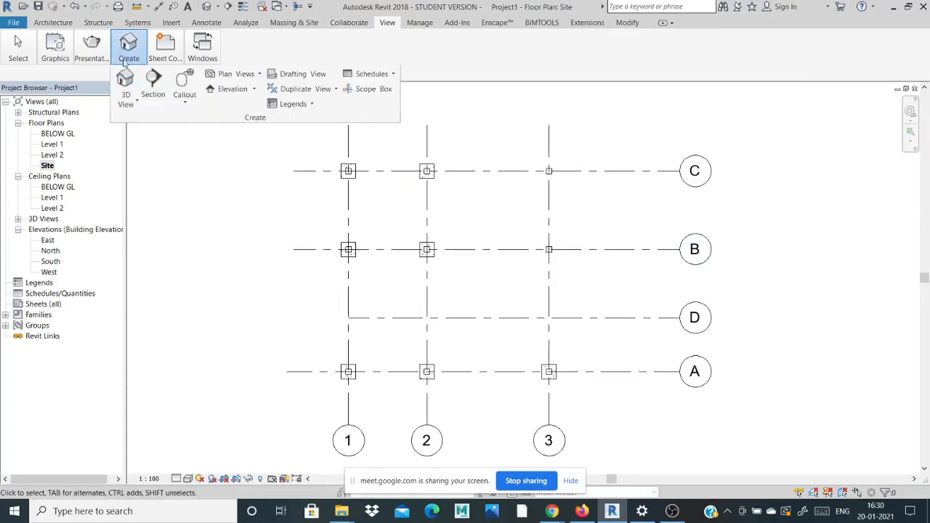
{"action": "left_click", "coordinate": [124, 90]}
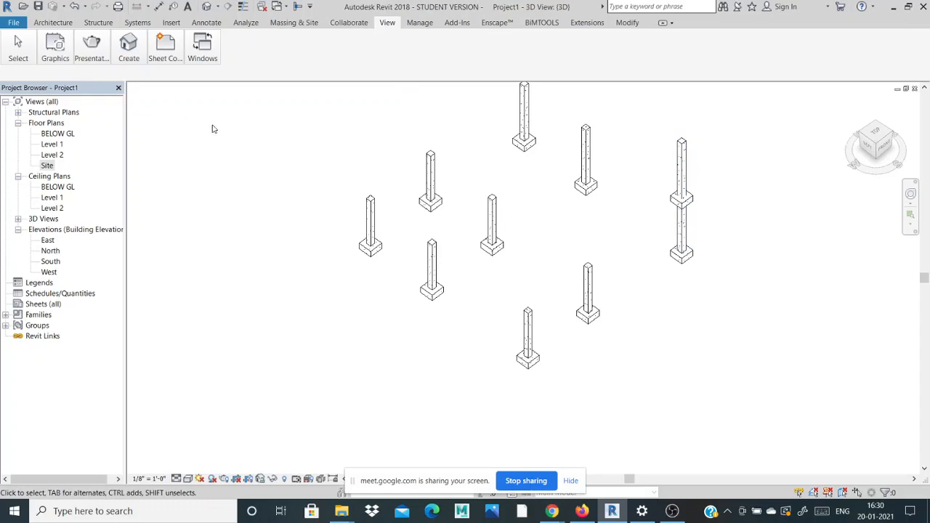
{"action": "left_click", "coordinate": [685, 204]}
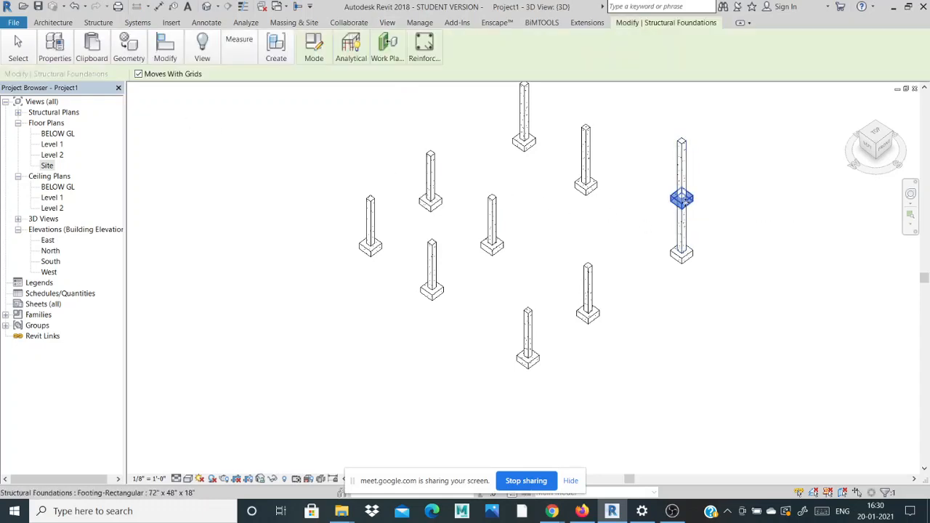
{"action": "key", "text": "Delete"}
{"action": "scroll", "coordinate": [577, 235], "scroll_direction": "down", "scroll_amount": 2}
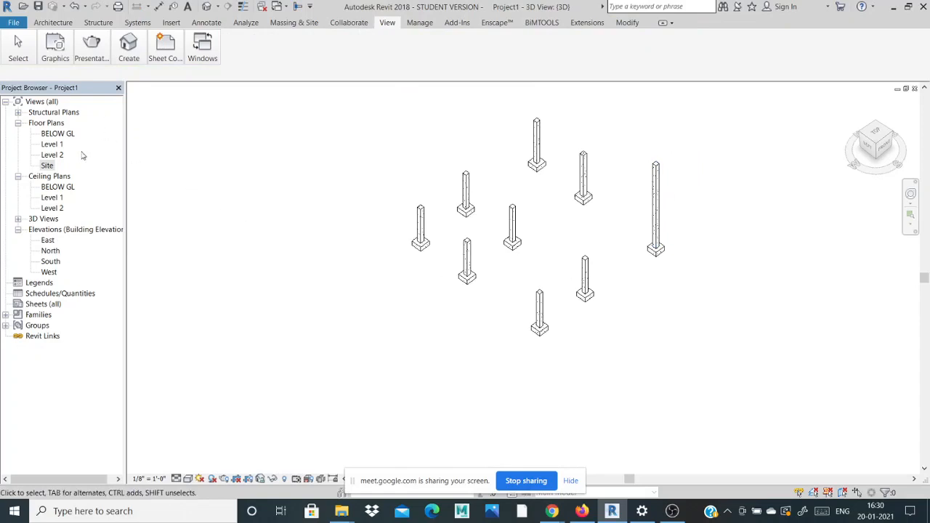
- Start a structural beam in the Site floor plan and browse for a family to load from its type properties
{"action": "double_click", "coordinate": [47, 165]}
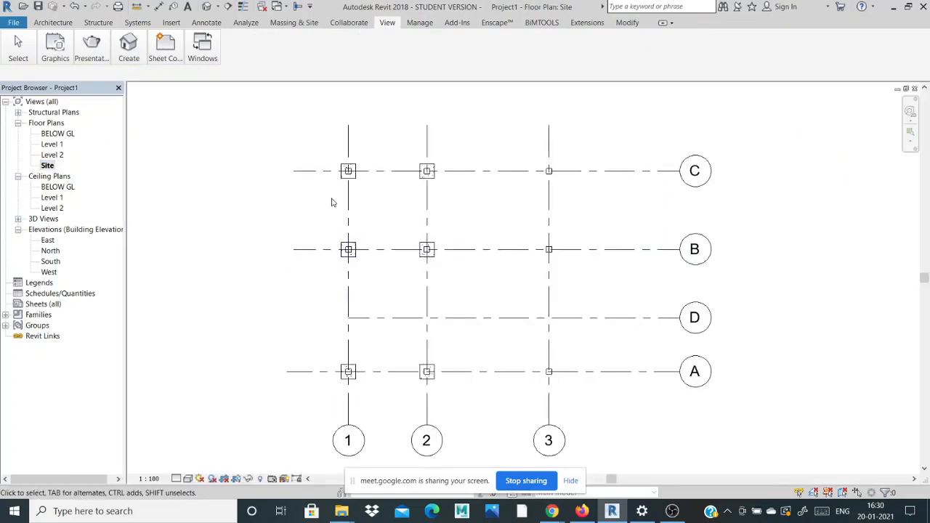
{"action": "scroll", "coordinate": [332, 202], "scroll_direction": "up", "scroll_amount": 1}
{"action": "left_click", "coordinate": [99, 26]}
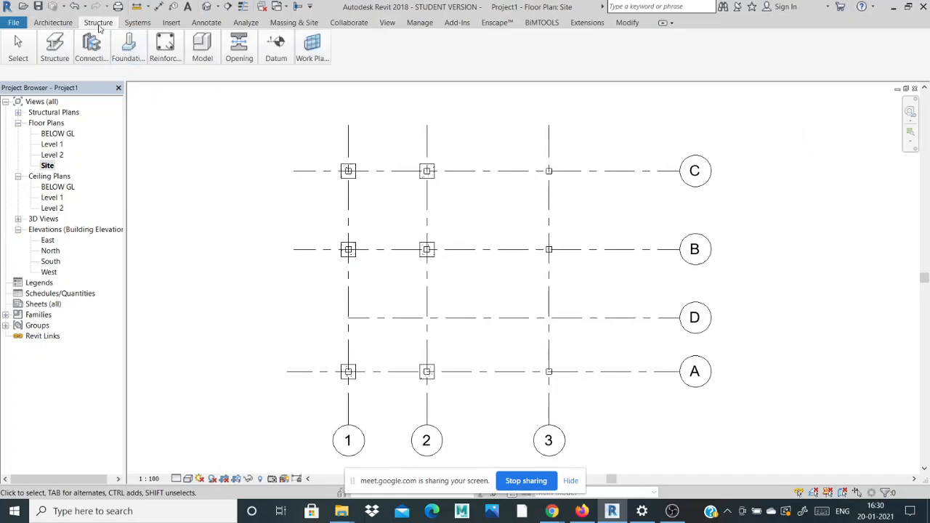
{"action": "mouse_move", "coordinate": [55, 46]}
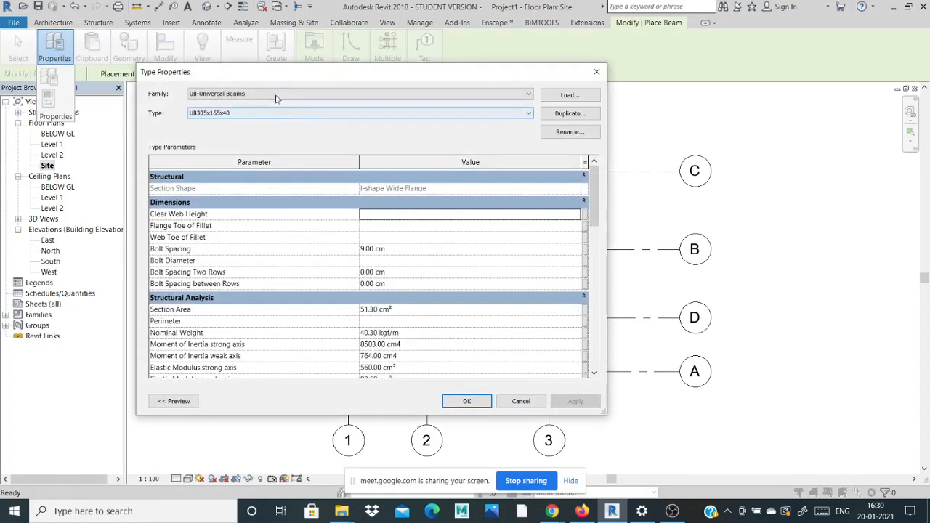
{"action": "left_click", "coordinate": [276, 95]}
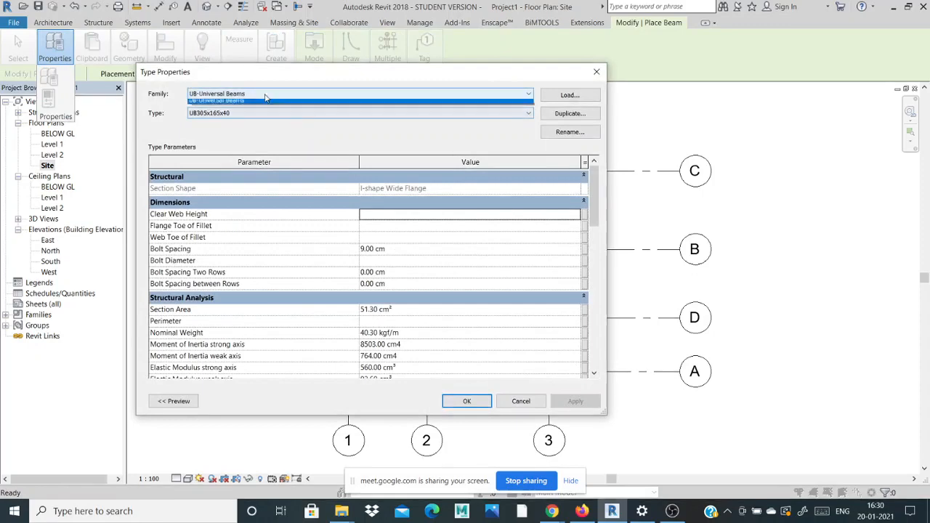
{"action": "left_click", "coordinate": [570, 96]}
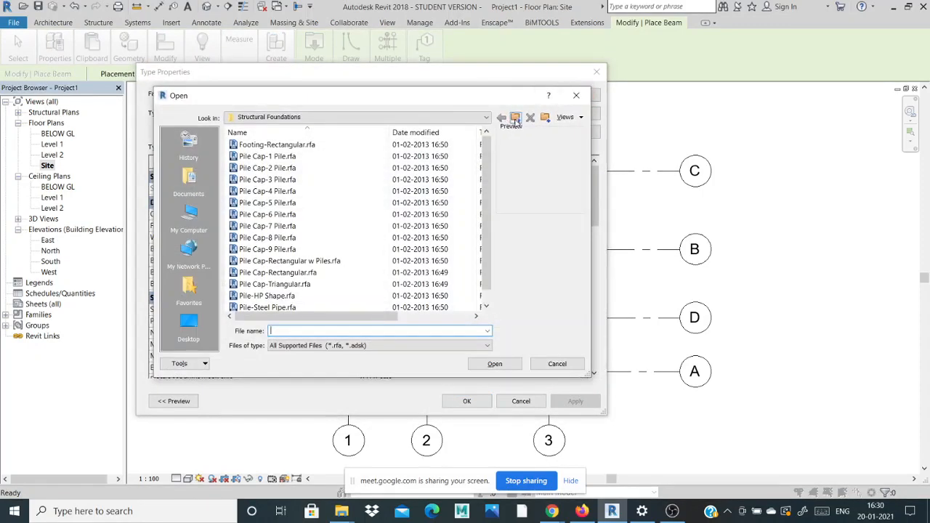
- Load the Concrete-Rectangular Beam.rfa family from the Concrete folder of the US Imperial Structural Framing library
{"action": "left_click", "coordinate": [515, 118]}
{"action": "scroll", "coordinate": [311, 247], "scroll_direction": "down", "scroll_amount": 8}
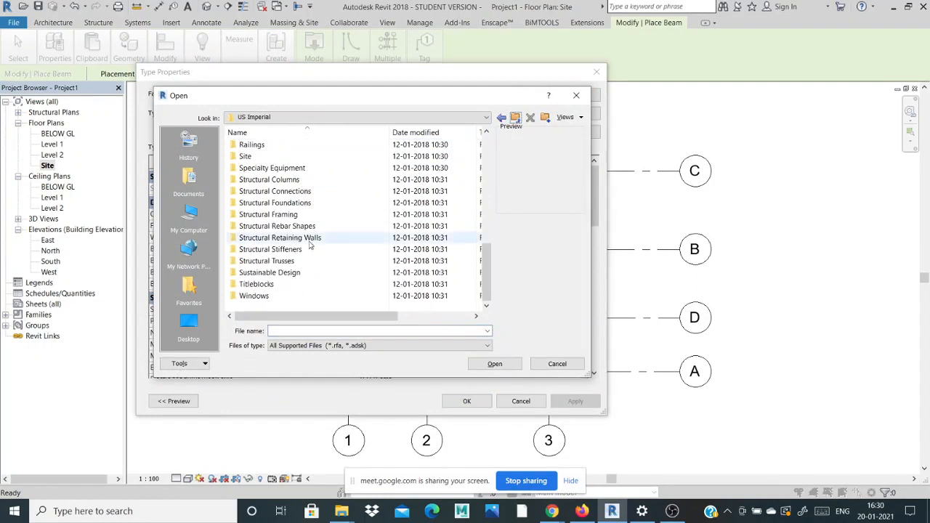
{"action": "double_click", "coordinate": [294, 192]}
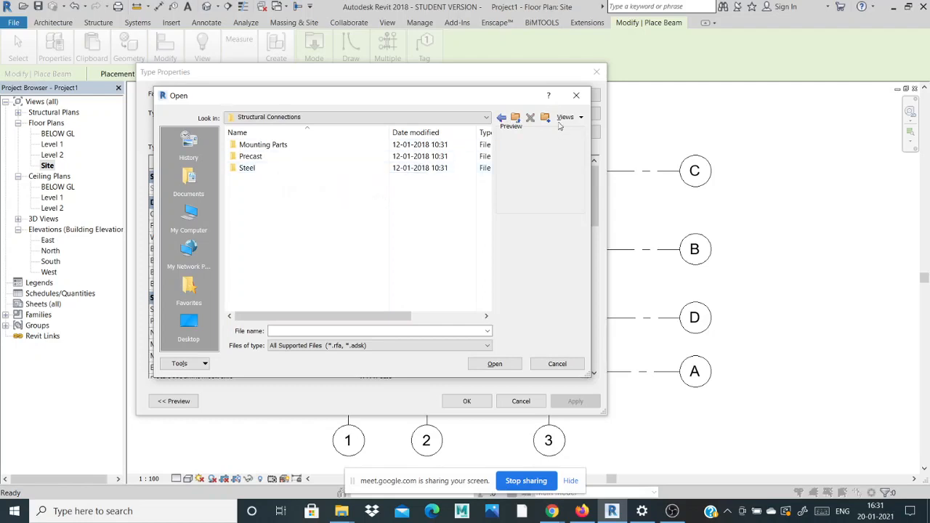
{"action": "left_click", "coordinate": [516, 119]}
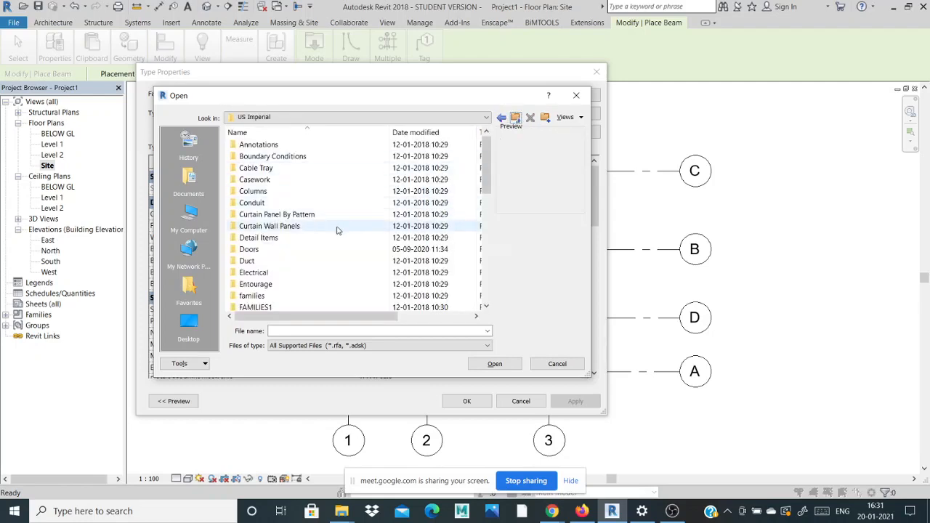
{"action": "scroll", "coordinate": [341, 210], "scroll_direction": "down", "scroll_amount": 1}
{"action": "scroll", "coordinate": [333, 214], "scroll_direction": "down", "scroll_amount": 8}
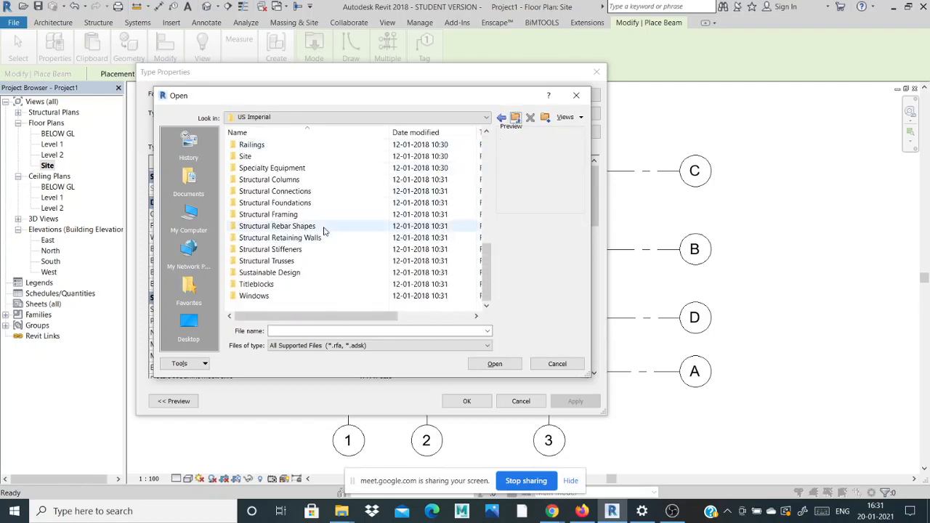
{"action": "double_click", "coordinate": [324, 217]}
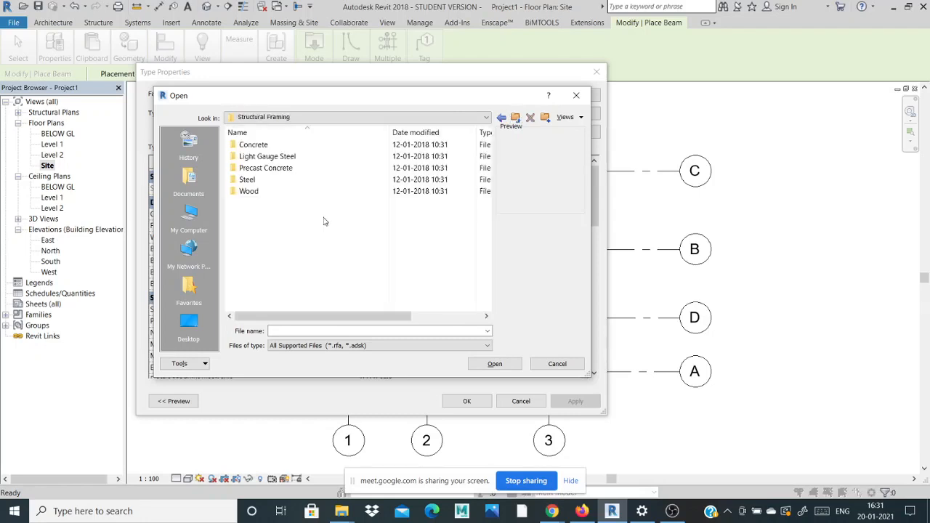
{"action": "left_click", "coordinate": [297, 145]}
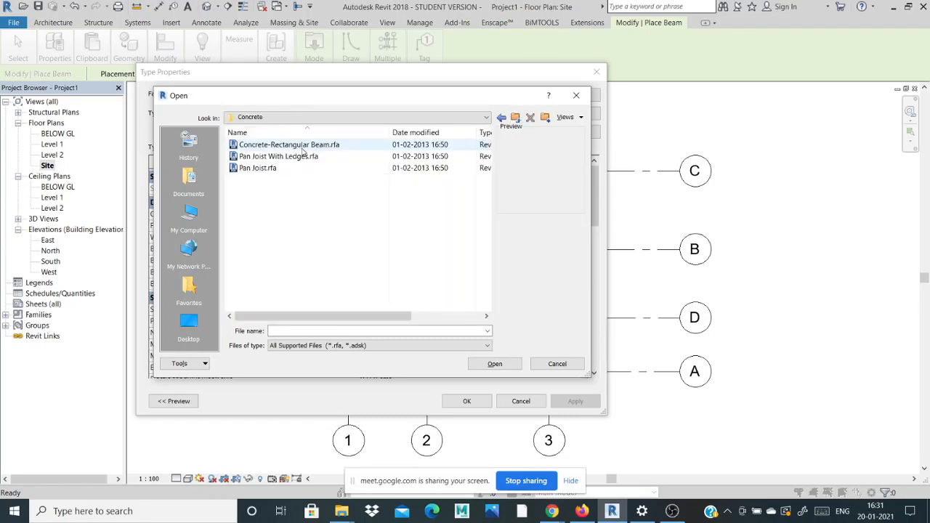
{"action": "left_click", "coordinate": [302, 148]}
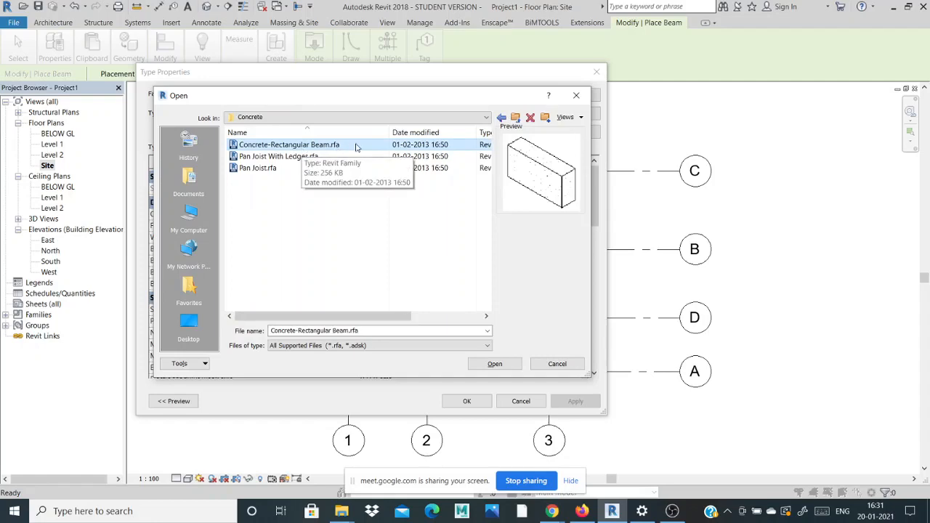
{"action": "left_click", "coordinate": [500, 366]}
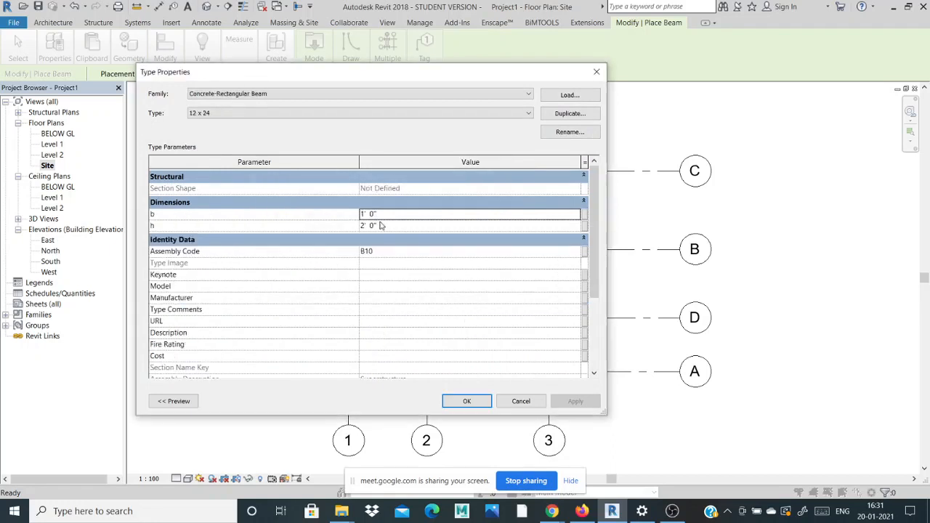
- Set the 12 x 24 concrete beam type's dimensions to b 0' 9" and h 1' 0"
{"action": "left_click", "coordinate": [380, 226]}
{"action": "key", "text": "BackSpace"}
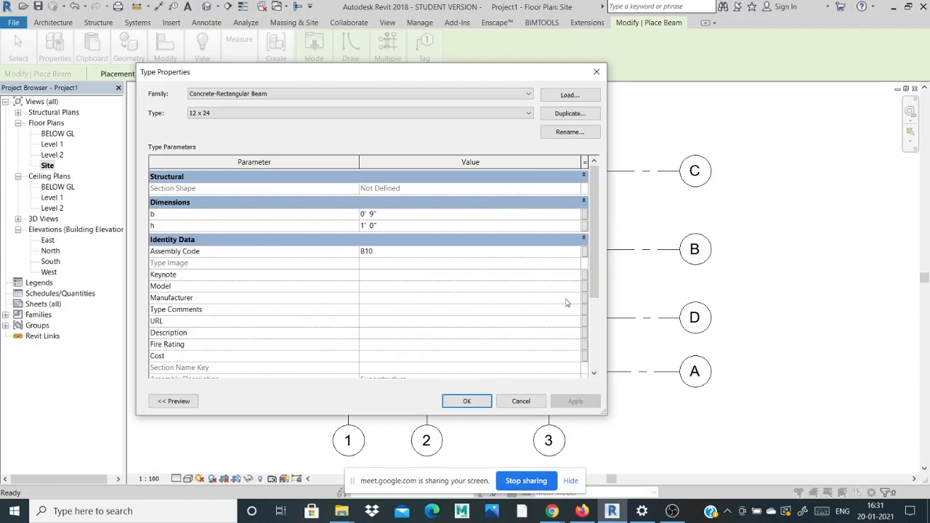
{"action": "left_click", "coordinate": [482, 399]}
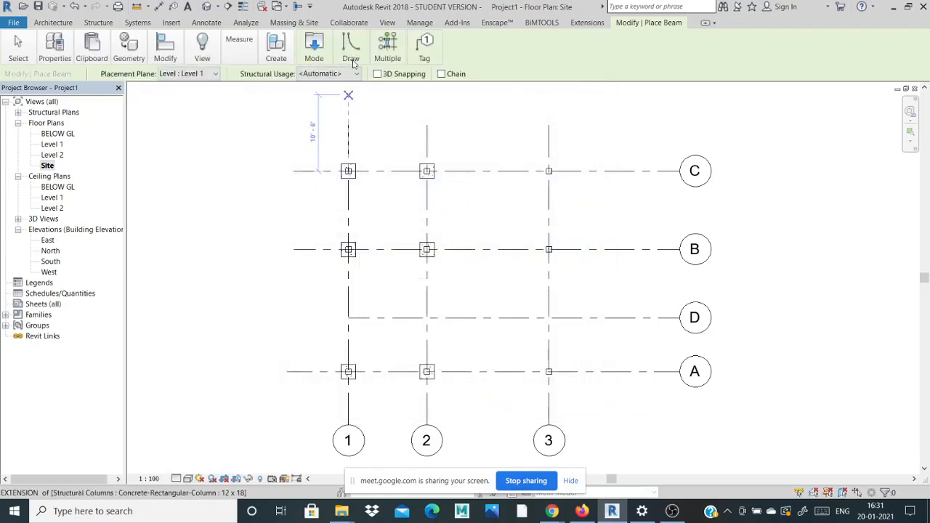
- Draw straight concrete beams on Level 1 along grid C, spanning the columns from grid 1 to 2 and from 2 to 3
{"action": "mouse_move", "coordinate": [348, 48]}
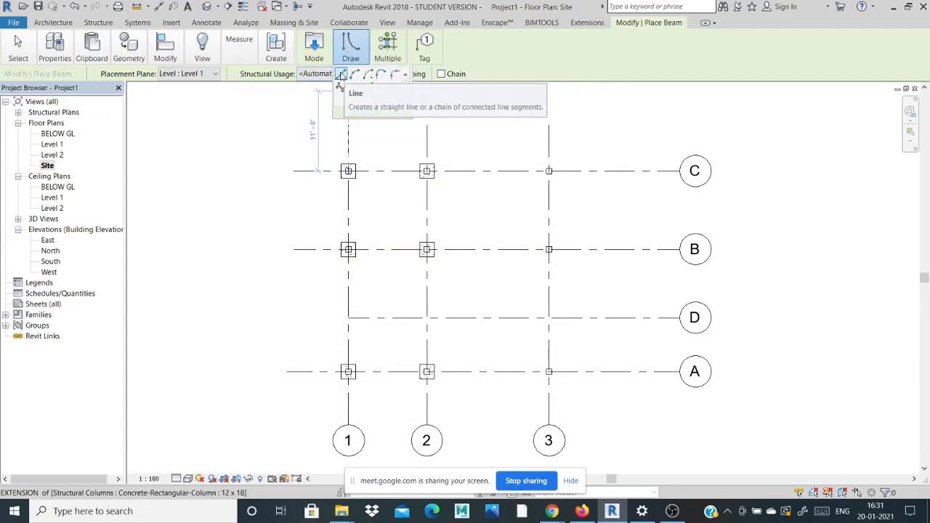
{"action": "scroll", "coordinate": [346, 173], "scroll_direction": "up", "scroll_amount": 8}
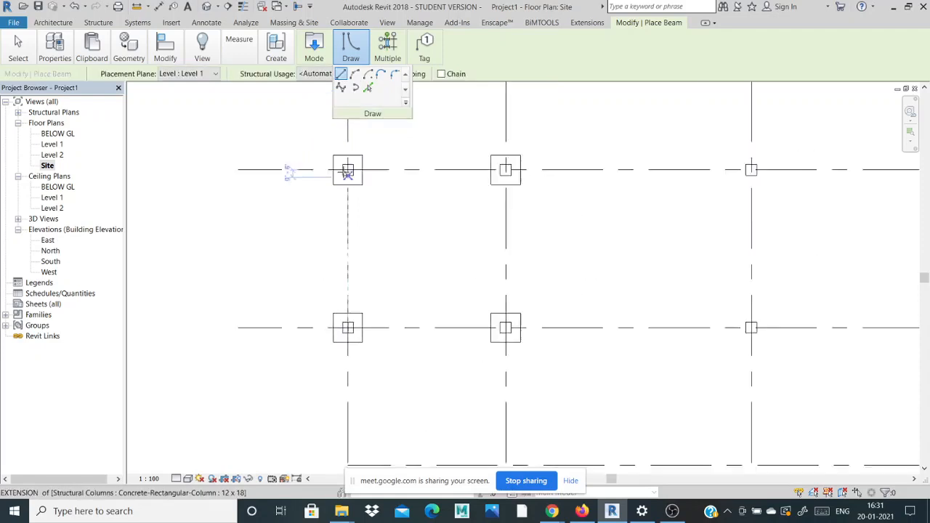
{"action": "left_click", "coordinate": [350, 165]}
{"action": "scroll", "coordinate": [341, 166], "scroll_direction": "down", "scroll_amount": 3}
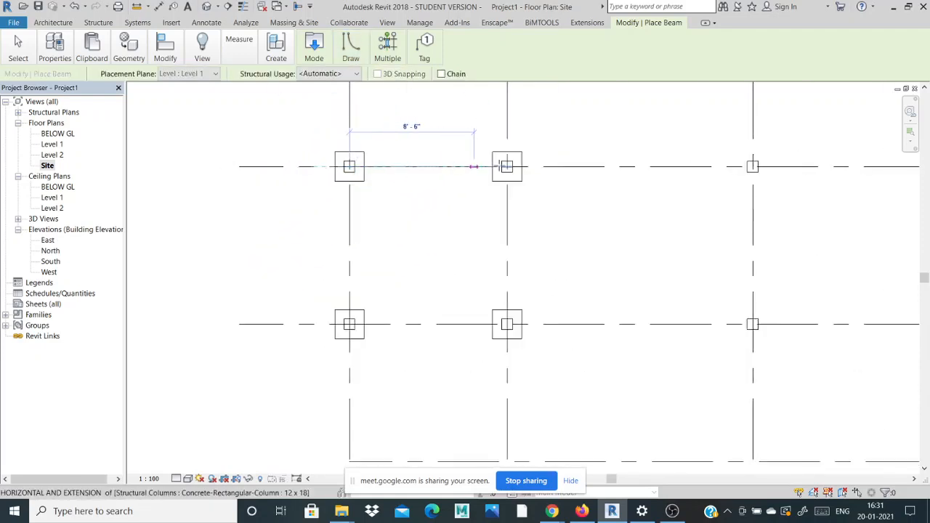
{"action": "scroll", "coordinate": [502, 167], "scroll_direction": "up", "scroll_amount": 4}
{"action": "left_click", "coordinate": [513, 168]}
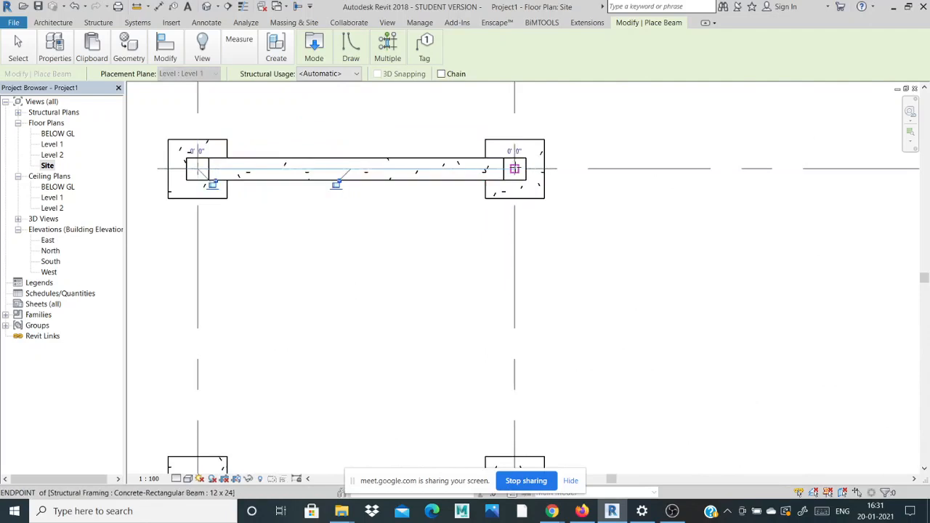
{"action": "scroll", "coordinate": [508, 168], "scroll_direction": "down", "scroll_amount": 2}
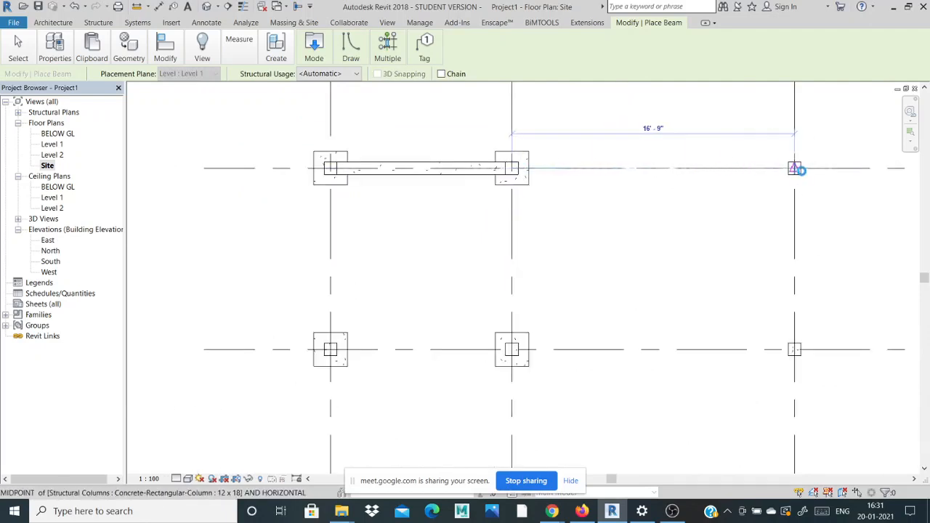
{"action": "left_click", "coordinate": [796, 169]}
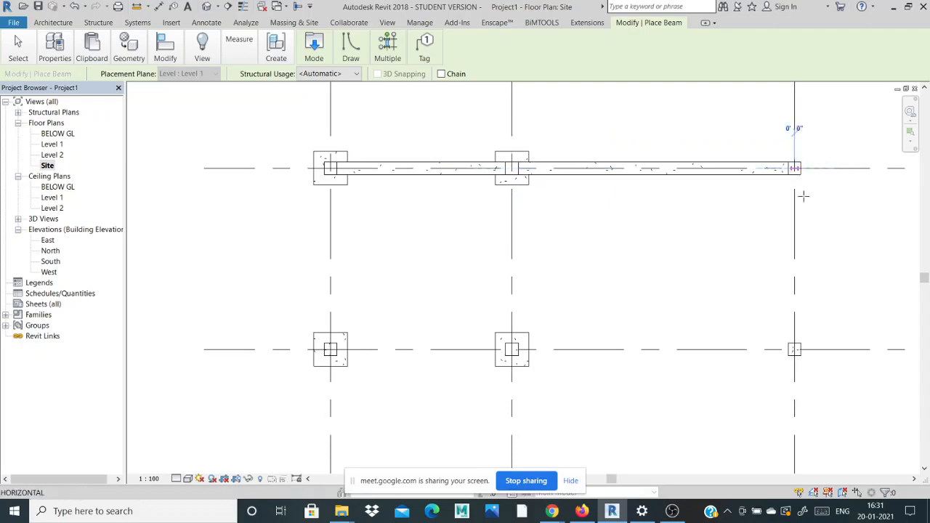
- Draw beams along grid 3 between grids C and B, and along grid B between the columns at grids 1, 2 and 3
{"action": "left_click", "coordinate": [794, 349]}
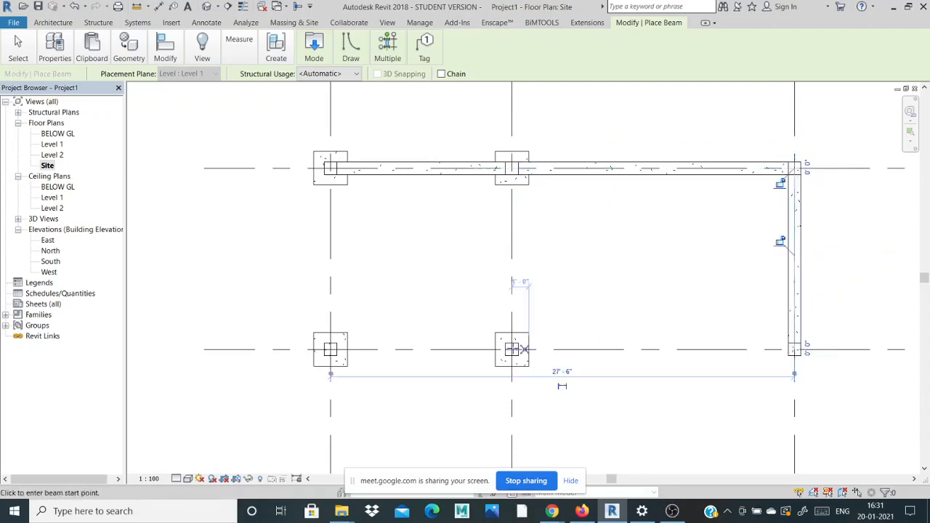
{"action": "left_click", "coordinate": [511, 350]}
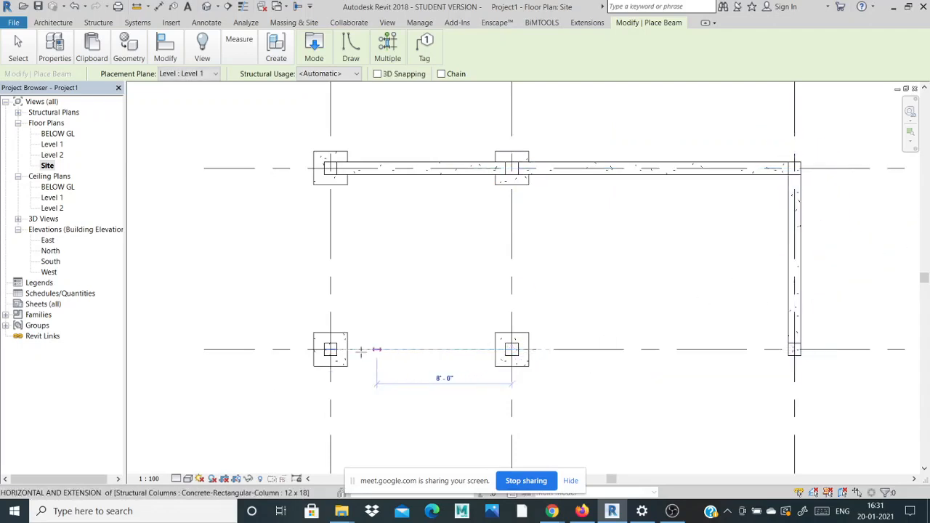
{"action": "left_click", "coordinate": [330, 349]}
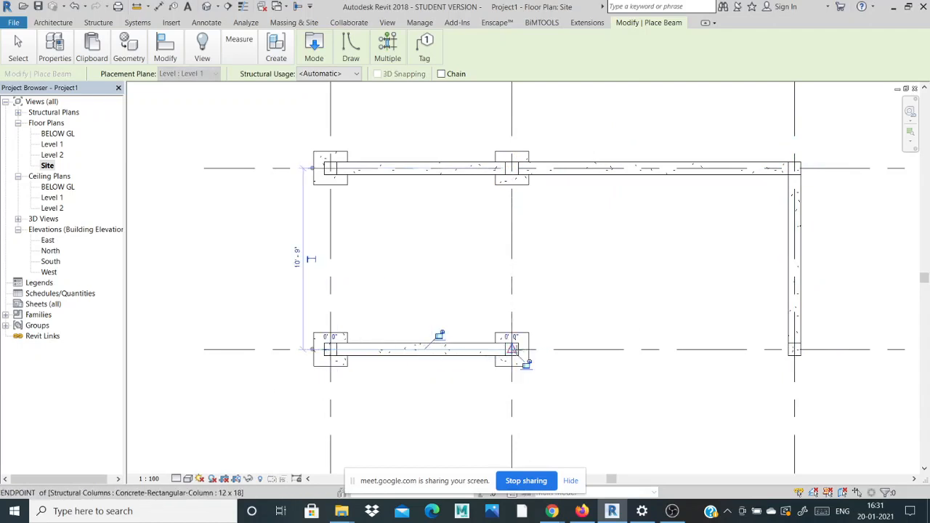
{"action": "left_click", "coordinate": [511, 349]}
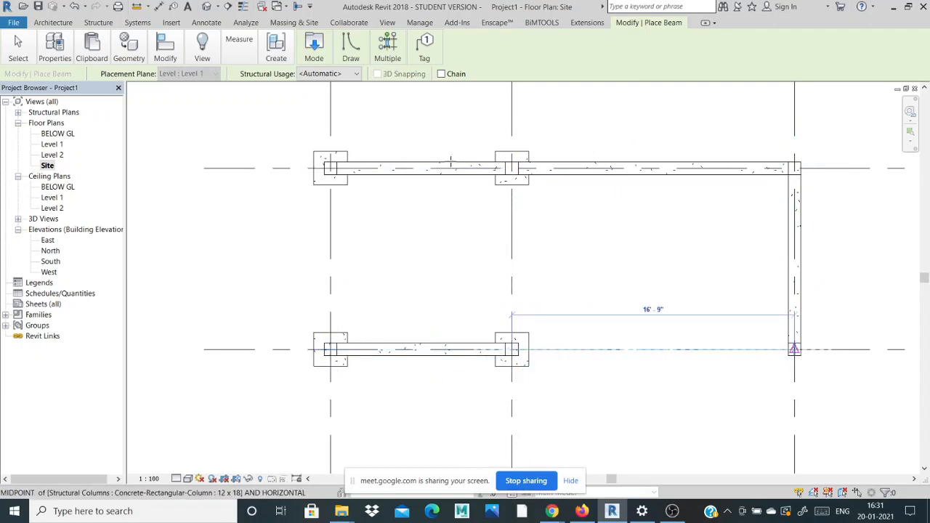
{"action": "scroll", "coordinate": [453, 145], "scroll_direction": "down", "scroll_amount": 3}
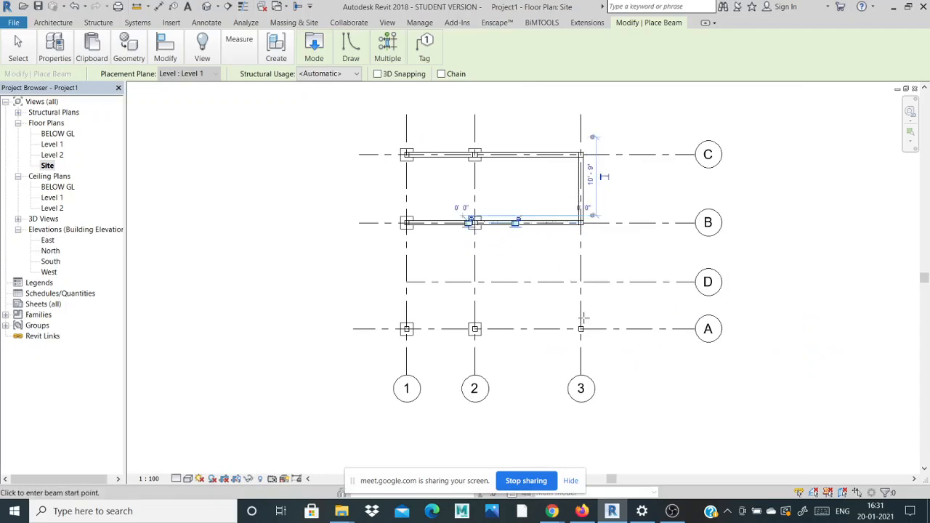
- Draw beams along grid 3 between grids A and B, and along grid A between the columns at grids 1, 2 and 3
{"action": "scroll", "coordinate": [578, 303], "scroll_direction": "up", "scroll_amount": 2}
{"action": "scroll", "coordinate": [583, 320], "scroll_direction": "up", "scroll_amount": 2}
{"action": "left_click", "coordinate": [589, 369]}
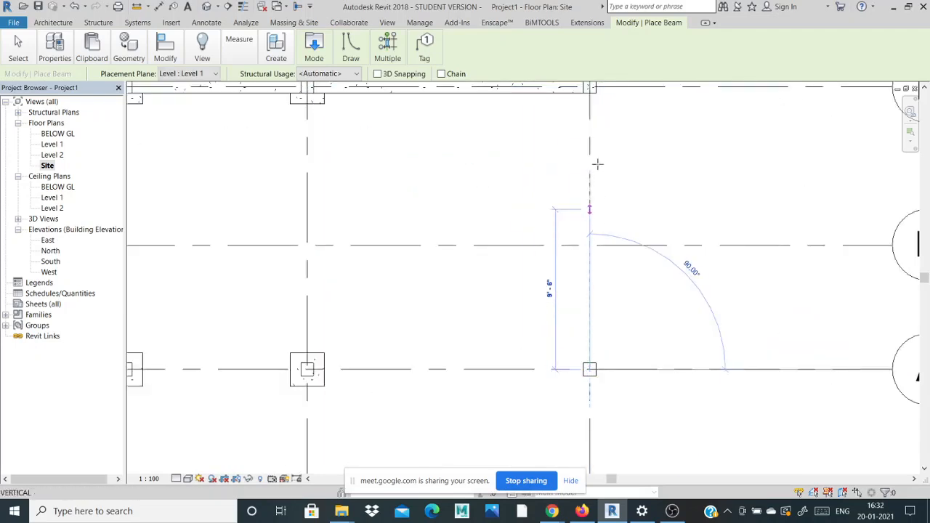
{"action": "scroll", "coordinate": [595, 149], "scroll_direction": "down", "scroll_amount": 2}
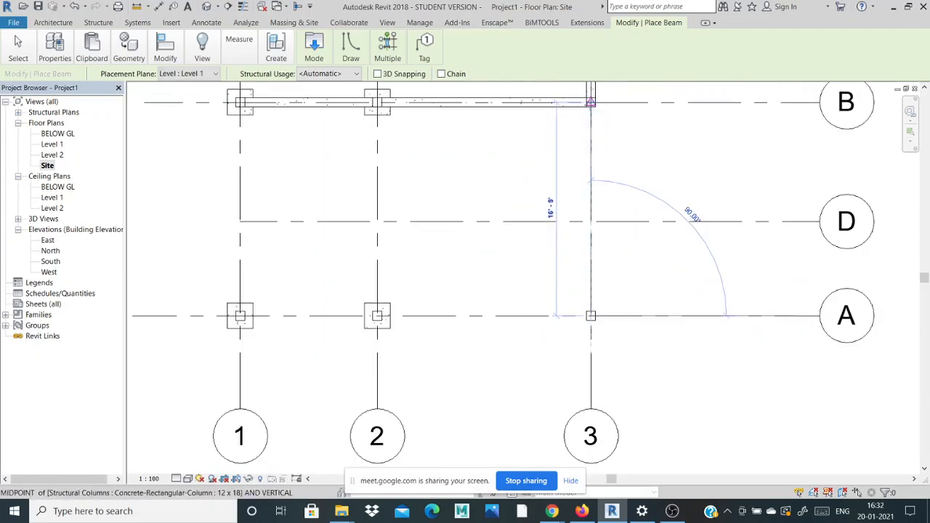
{"action": "scroll", "coordinate": [362, 337], "scroll_direction": "up", "scroll_amount": 2}
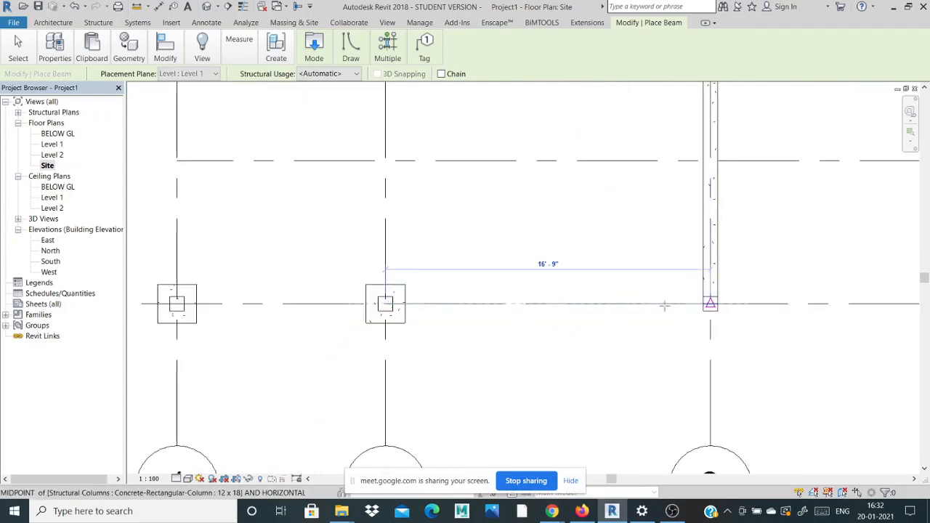
{"action": "left_click", "coordinate": [710, 304]}
{"action": "left_click", "coordinate": [177, 304]}
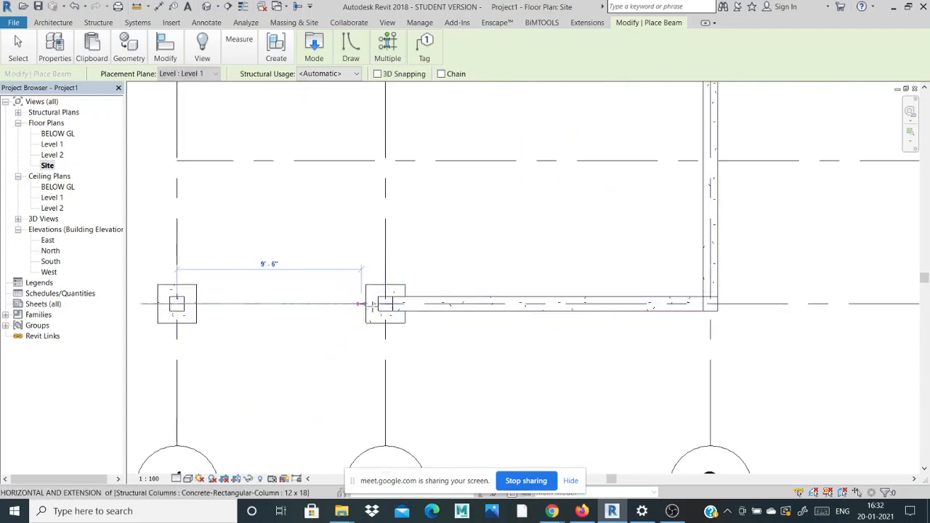
{"action": "left_click", "coordinate": [385, 303]}
{"action": "scroll", "coordinate": [254, 395], "scroll_direction": "down", "scroll_amount": 5}
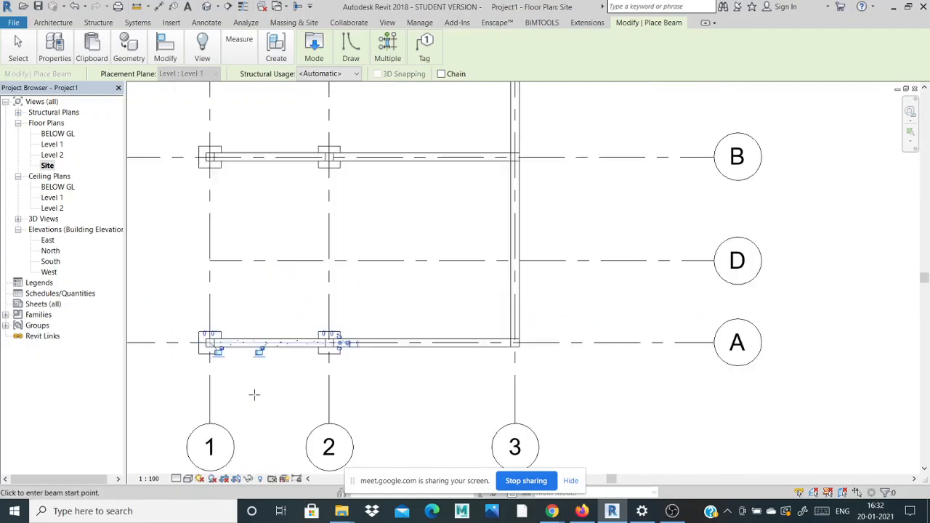
- Draw a beam along grid 1 between the columns at grids A and B, and end beam placement
{"action": "scroll", "coordinate": [203, 343], "scroll_direction": "up", "scroll_amount": 4}
{"action": "left_click", "coordinate": [225, 353]}
{"action": "scroll", "coordinate": [225, 353], "scroll_direction": "down", "scroll_amount": 3}
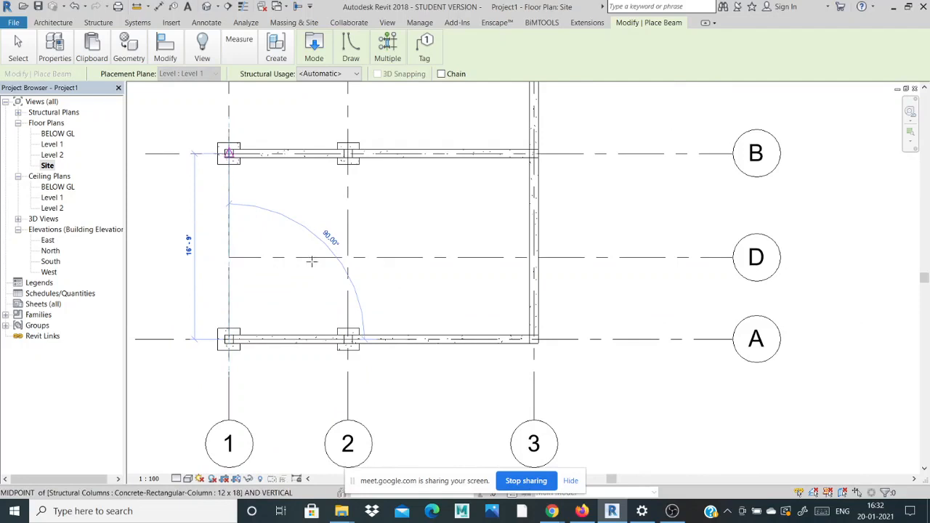
{"action": "key", "text": "Escape"}
{"action": "scroll", "coordinate": [399, 257], "scroll_direction": "down", "scroll_amount": 2}
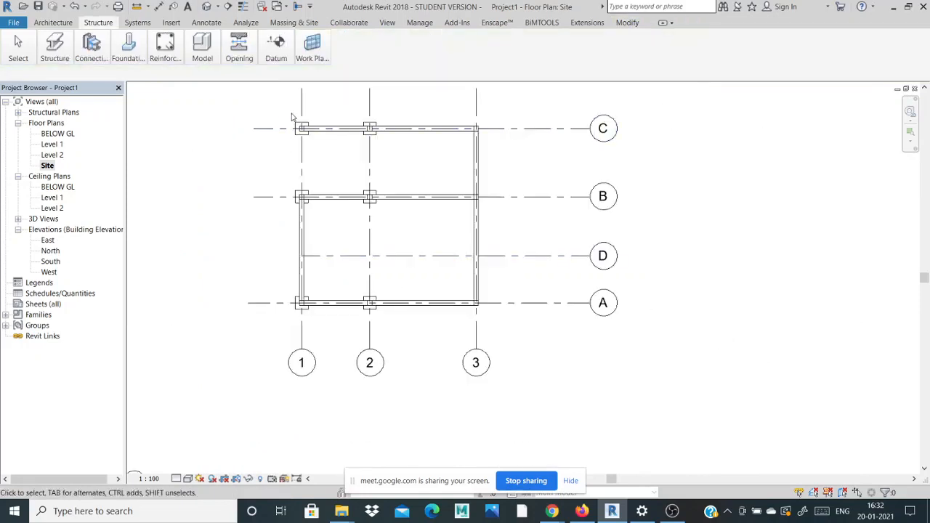
- Draw a concrete beam along grid 1 between the columns at grids C and B, and end beam placement
{"action": "scroll", "coordinate": [292, 116], "scroll_direction": "up", "scroll_amount": 2}
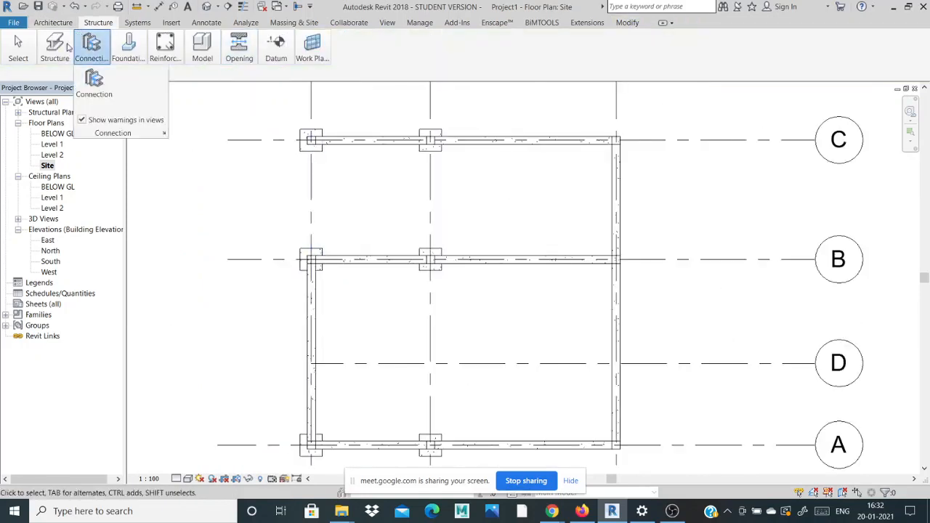
{"action": "mouse_move", "coordinate": [55, 47]}
{"action": "left_click", "coordinate": [46, 78]}
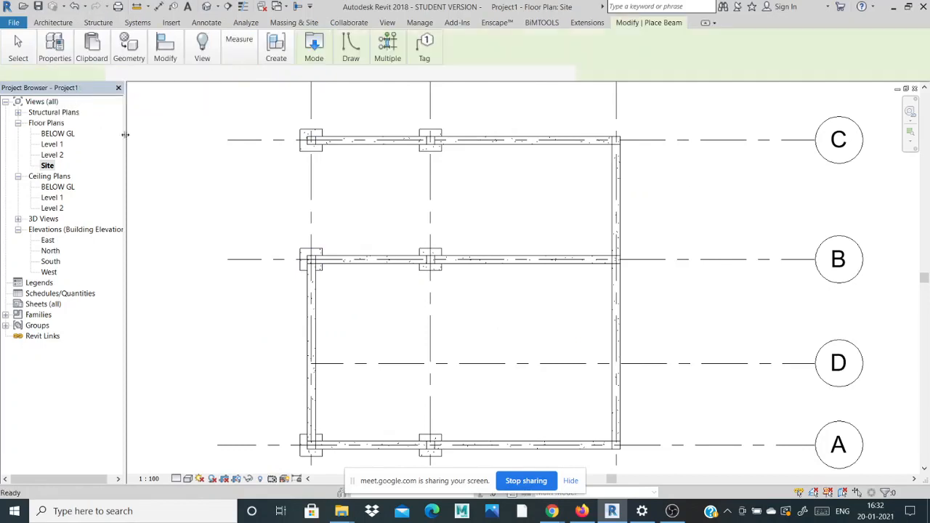
{"action": "left_click", "coordinate": [311, 139]}
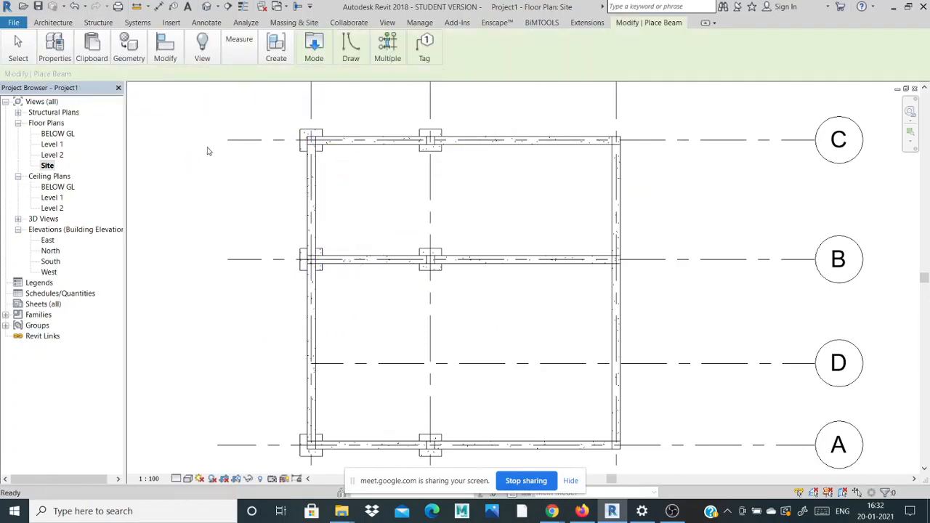
{"action": "key", "text": "Escape"}
{"action": "key", "text": "Escape"}
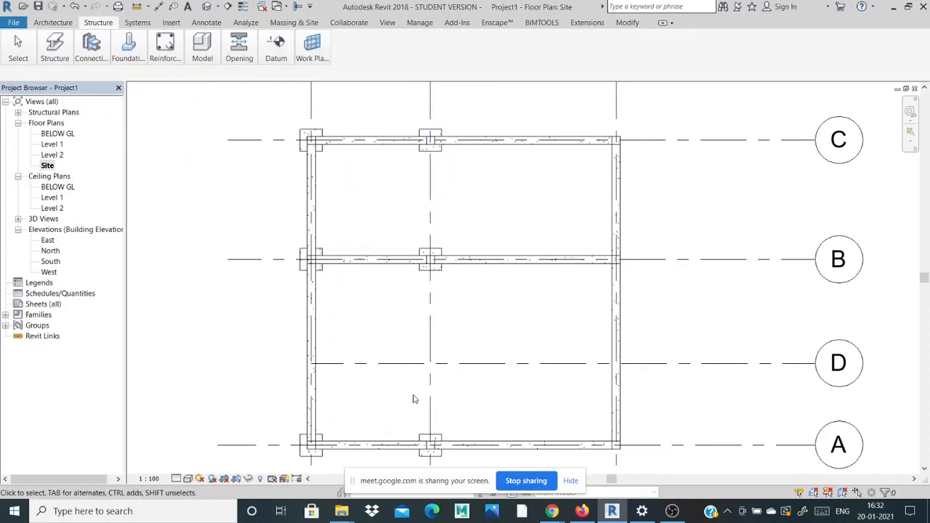
- Draw beams along grid 2 from grid C to B and from B to A, and end beam placement
{"action": "mouse_move", "coordinate": [55, 45]}
{"action": "left_click", "coordinate": [49, 86]}
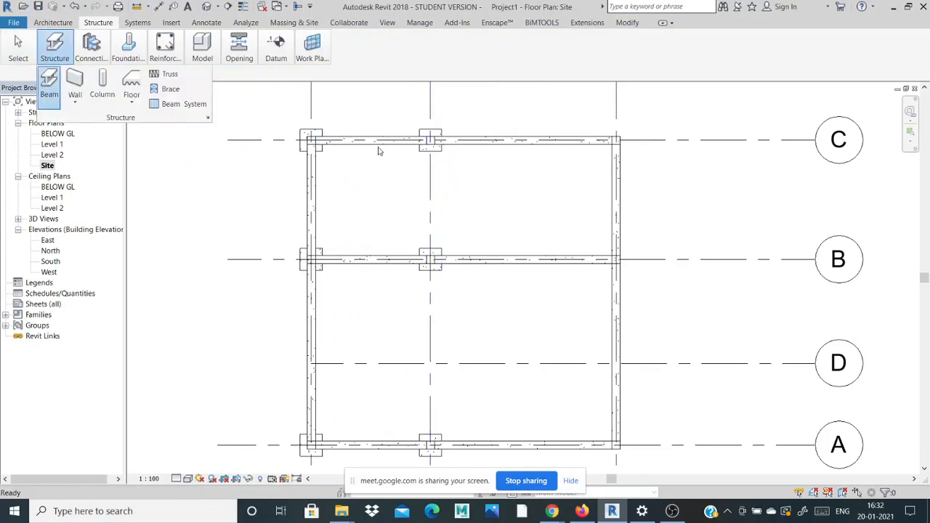
{"action": "left_click", "coordinate": [430, 138]}
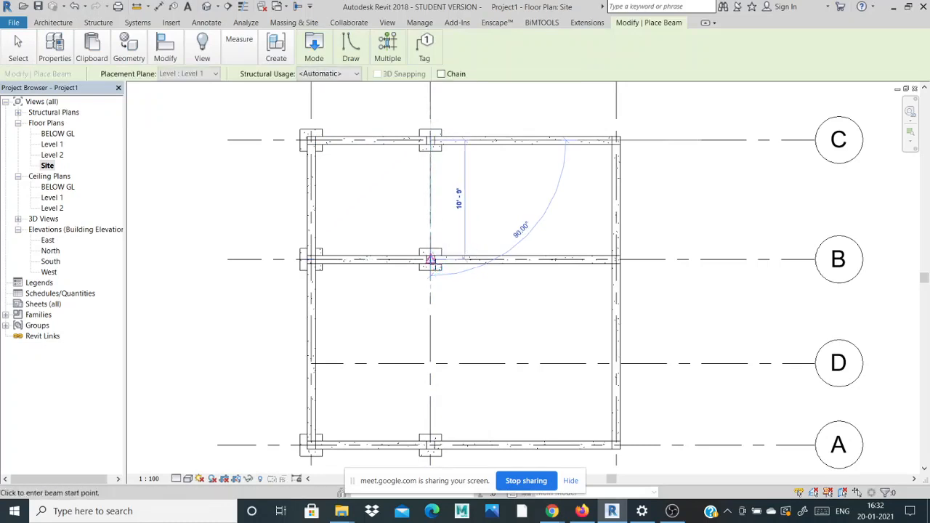
{"action": "left_click", "coordinate": [434, 263]}
{"action": "left_click", "coordinate": [433, 263]}
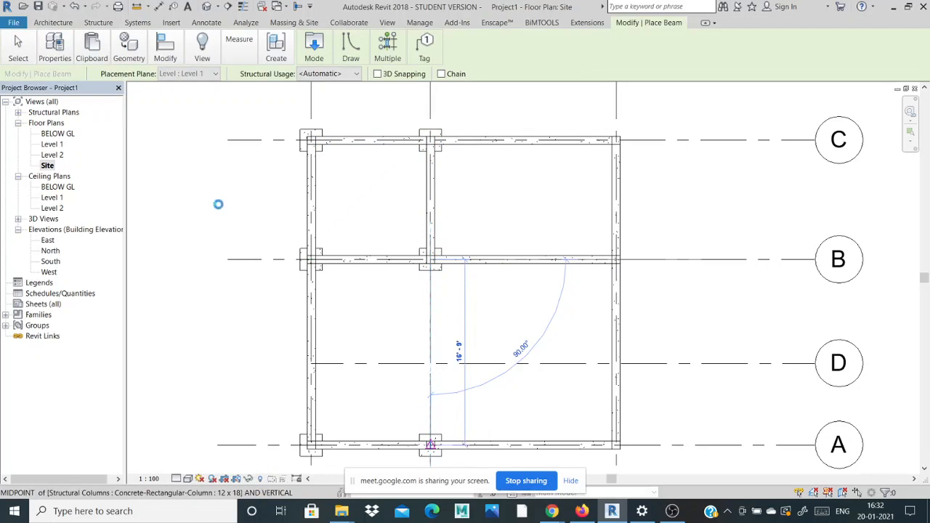
{"action": "key", "text": "Escape"}
{"action": "key", "text": "Escape"}
{"action": "scroll", "coordinate": [370, 89], "scroll_direction": "down", "scroll_amount": 1}
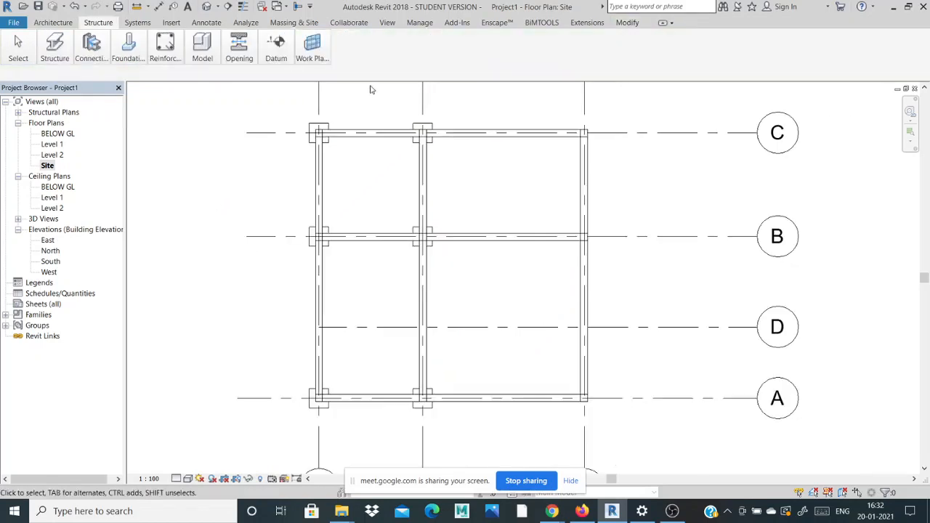
- Open the default 3D view and orbit to a lower angle on the column and beam frame
{"action": "left_click", "coordinate": [387, 23]}
{"action": "mouse_move", "coordinate": [134, 47]}
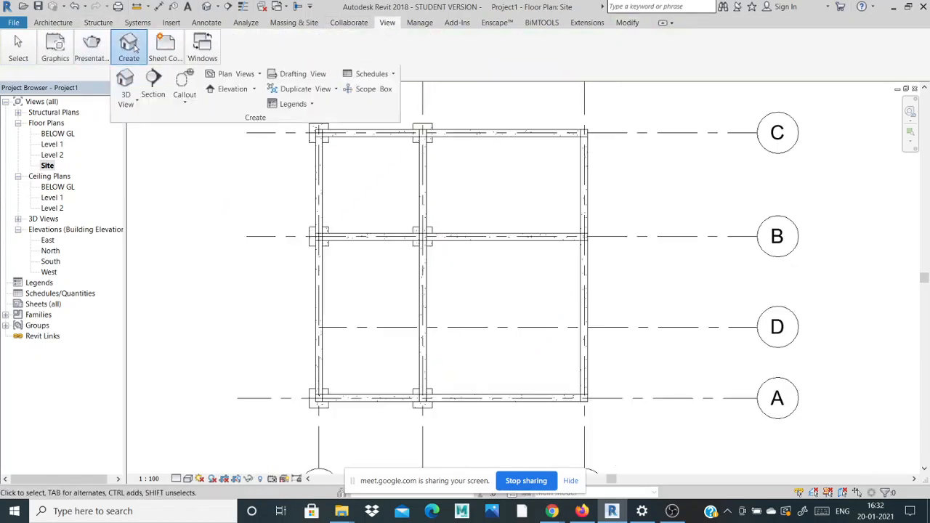
{"action": "left_click", "coordinate": [124, 85]}
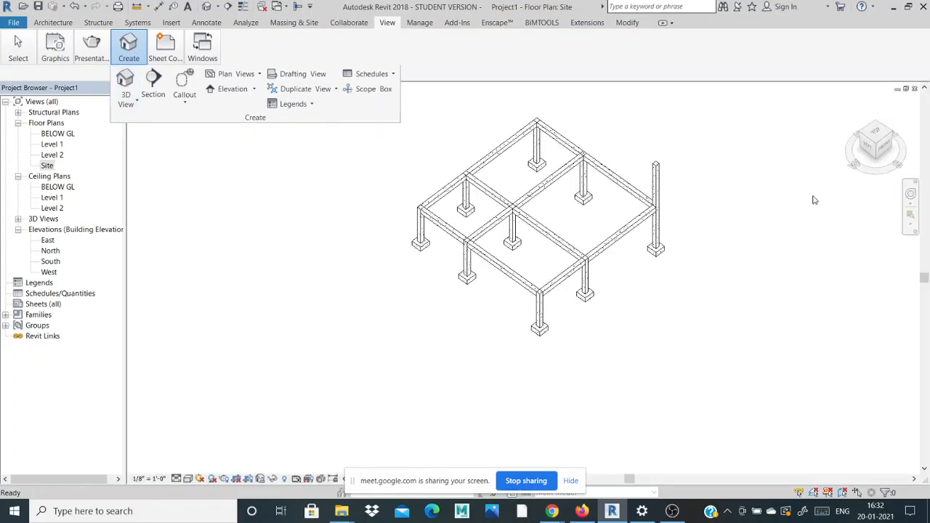
{"action": "scroll", "coordinate": [804, 196], "scroll_direction": "up", "scroll_amount": 1}
{"action": "left_click_drag", "start_coordinate": [878, 147], "coordinate": [877, 134]}
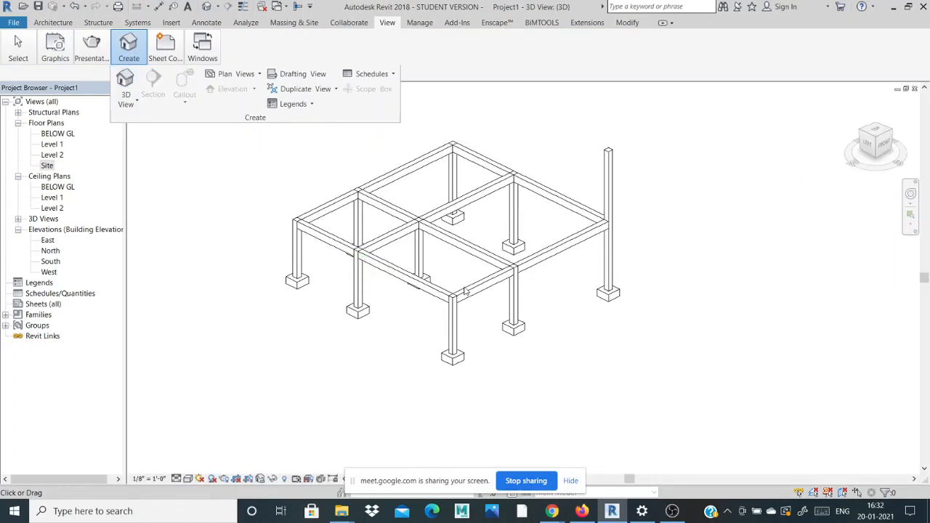
{"action": "scroll", "coordinate": [407, 276], "scroll_direction": "up", "scroll_amount": 2}
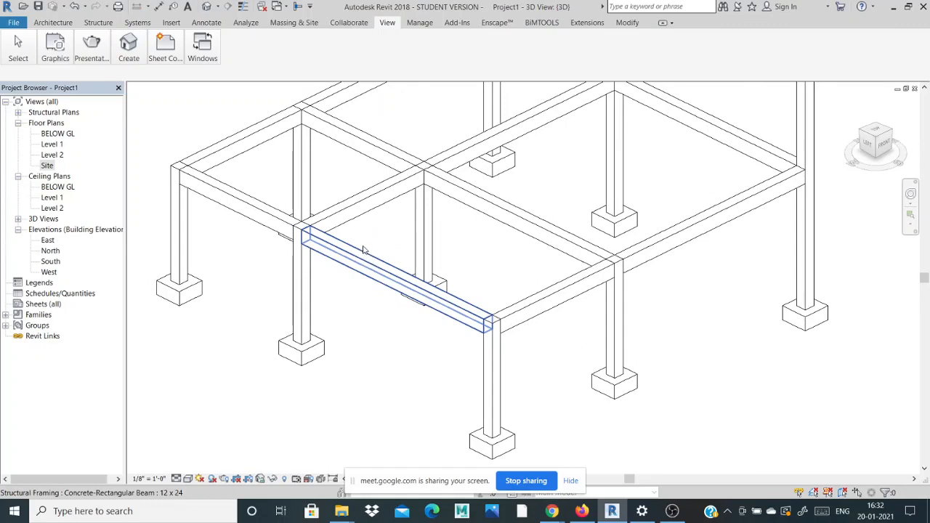
- Set the start and end level offsets of the grid 1 beam between grids A and B to -10' 0"
{"action": "left_click", "coordinate": [324, 268]}
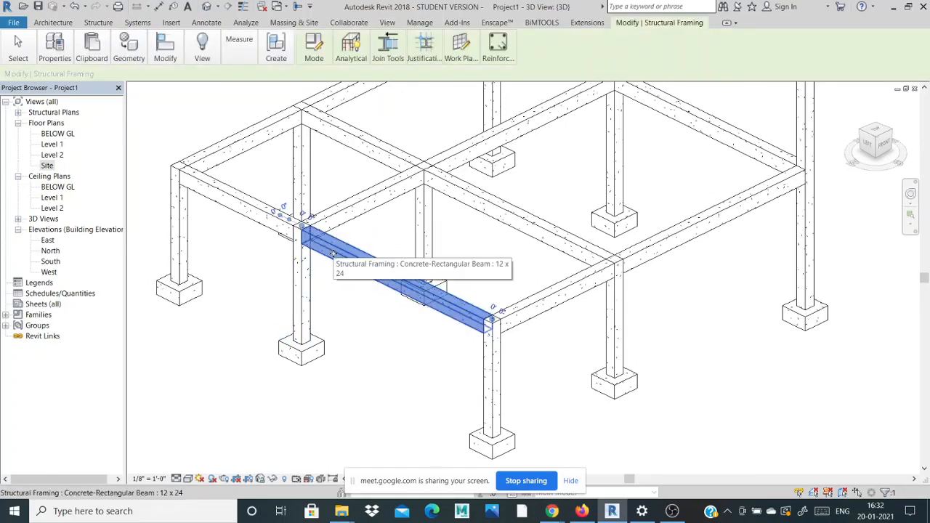
{"action": "mouse_move", "coordinate": [67, 54]}
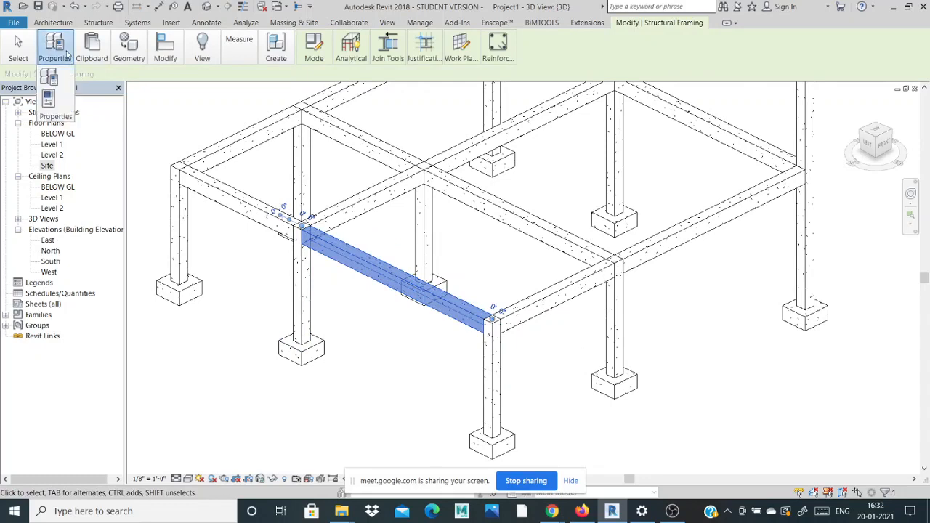
{"action": "left_click", "coordinate": [48, 99]}
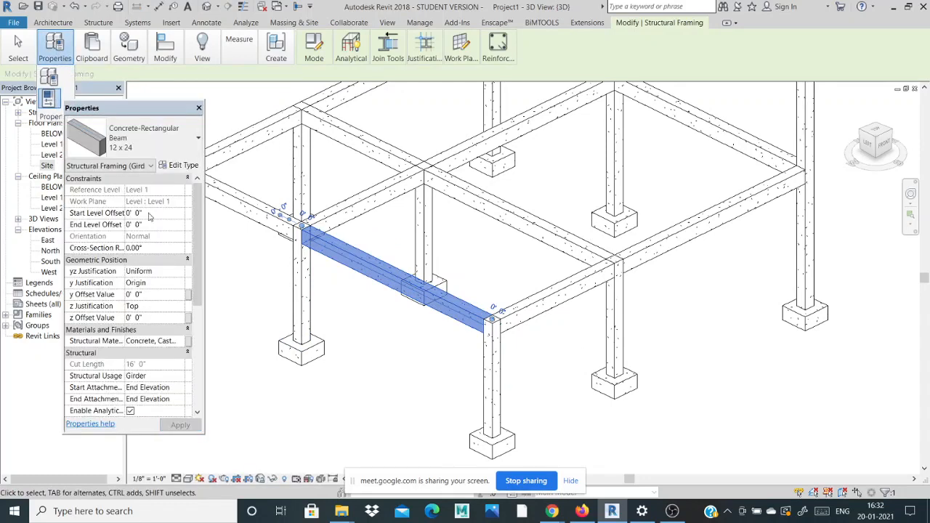
{"action": "left_click", "coordinate": [164, 214]}
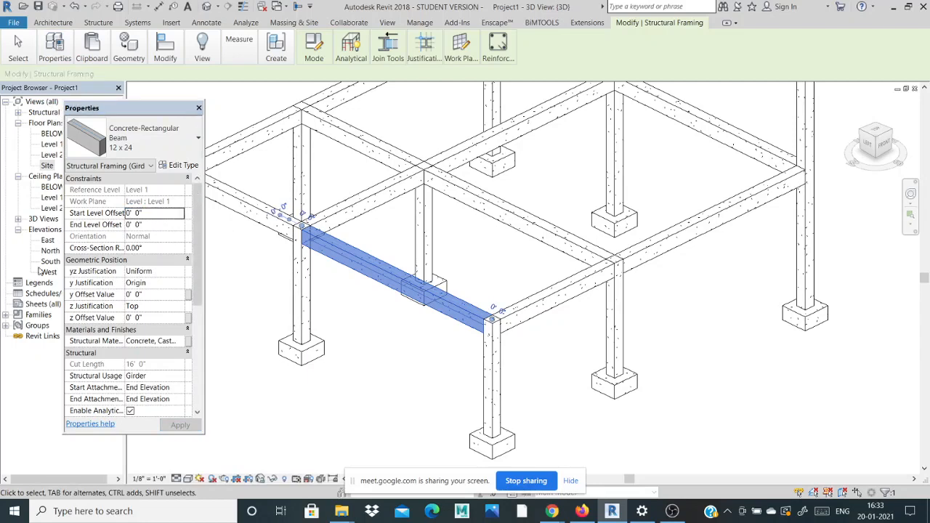
{"action": "left_click", "coordinate": [154, 212]}
{"action": "type", "text": "-"}
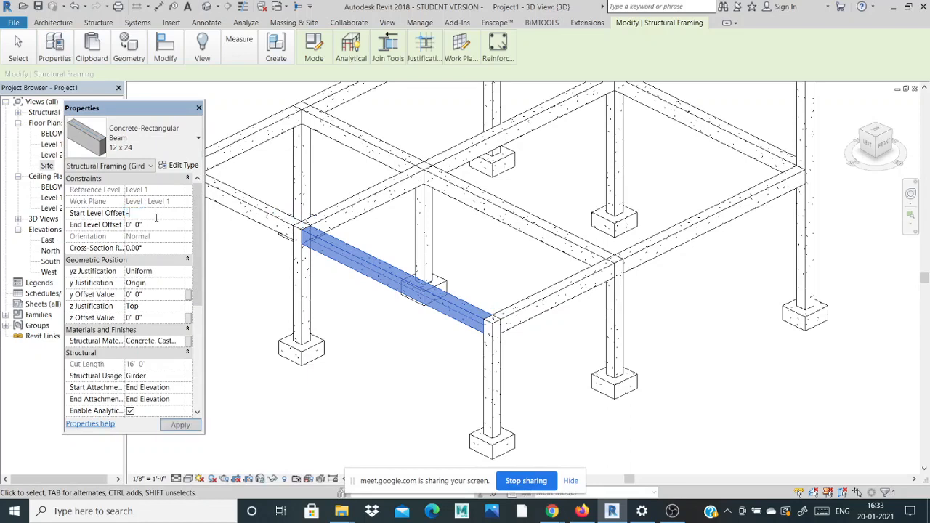
{"action": "type", "text": "10"}
{"action": "key", "text": "Tab"}
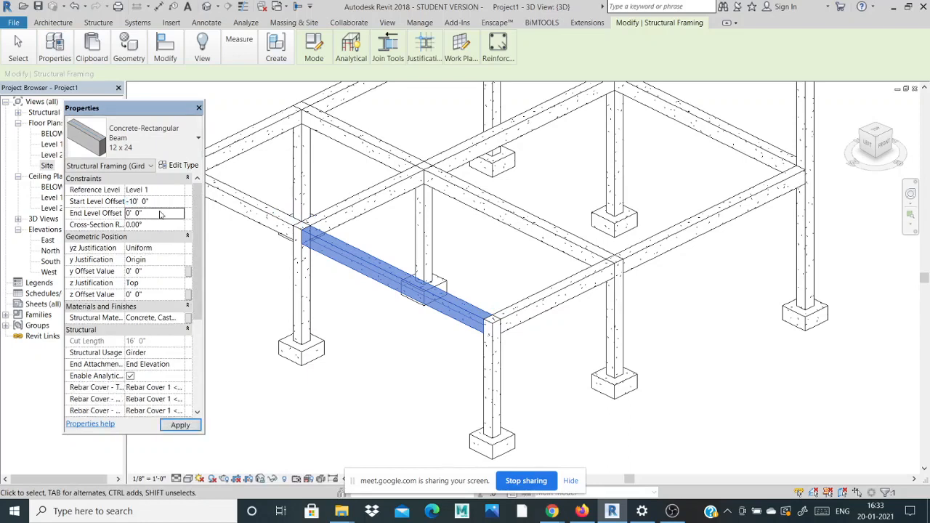
{"action": "left_click", "coordinate": [161, 212]}
{"action": "key", "text": "Return"}
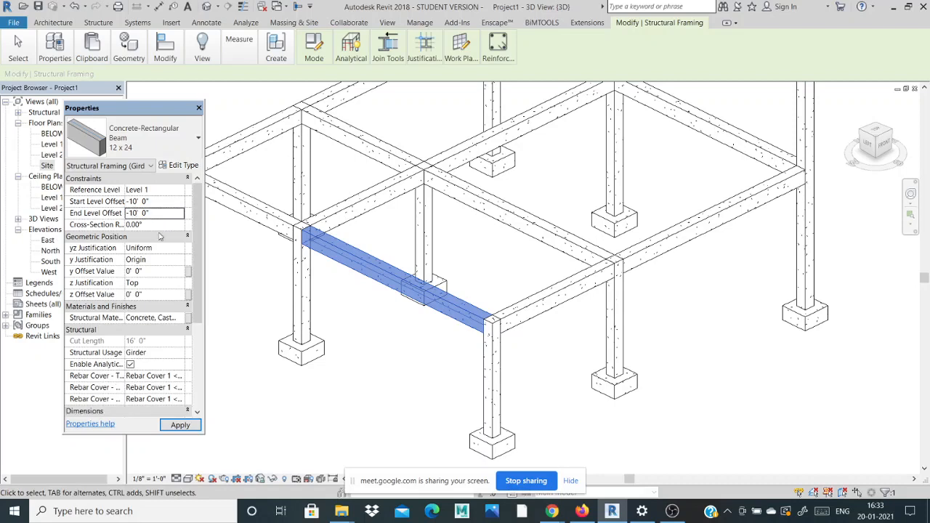
{"action": "left_click", "coordinate": [180, 425]}
{"action": "left_click", "coordinate": [326, 391]}
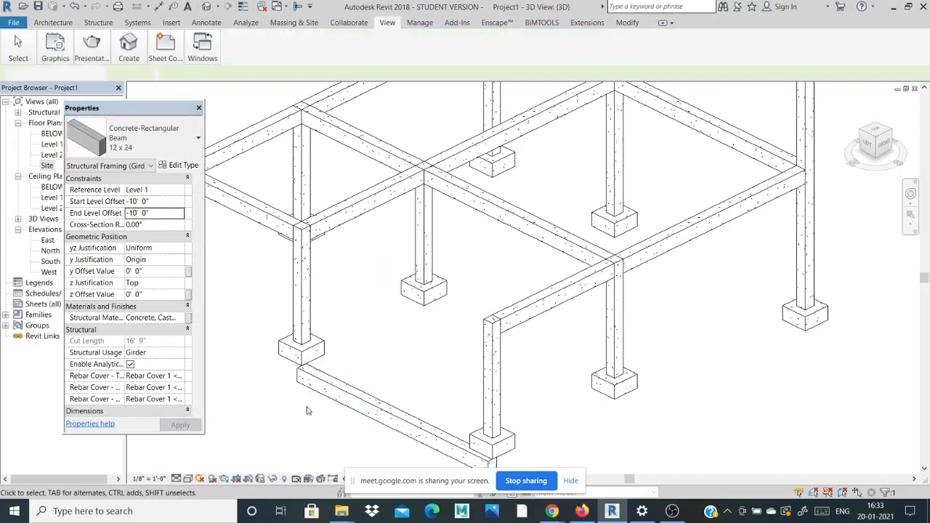
- Set both level offsets of the lowered grid 1 beam between grids A and B to -9' 0"
{"action": "scroll", "coordinate": [326, 391], "scroll_direction": "down", "scroll_amount": 3}
{"action": "scroll", "coordinate": [326, 391], "scroll_direction": "up", "scroll_amount": 5}
{"action": "left_click", "coordinate": [338, 356]}
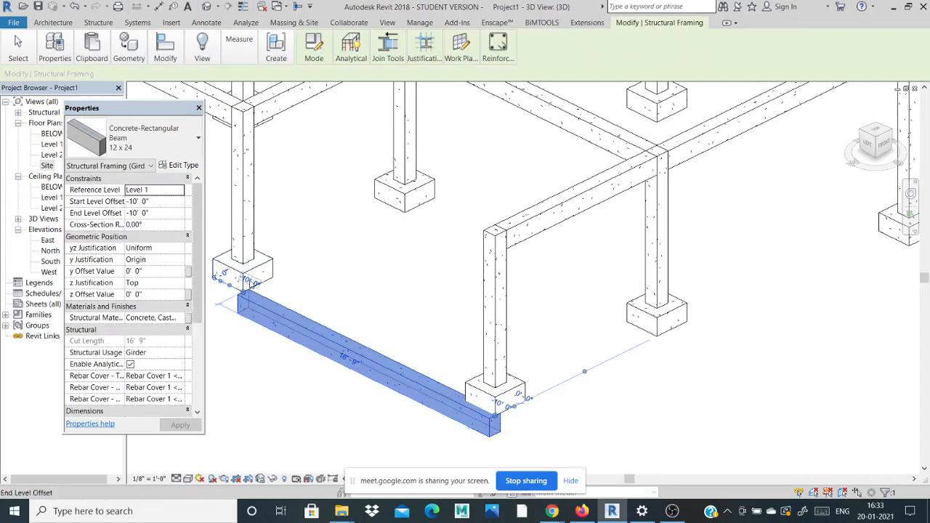
{"action": "left_click", "coordinate": [158, 201]}
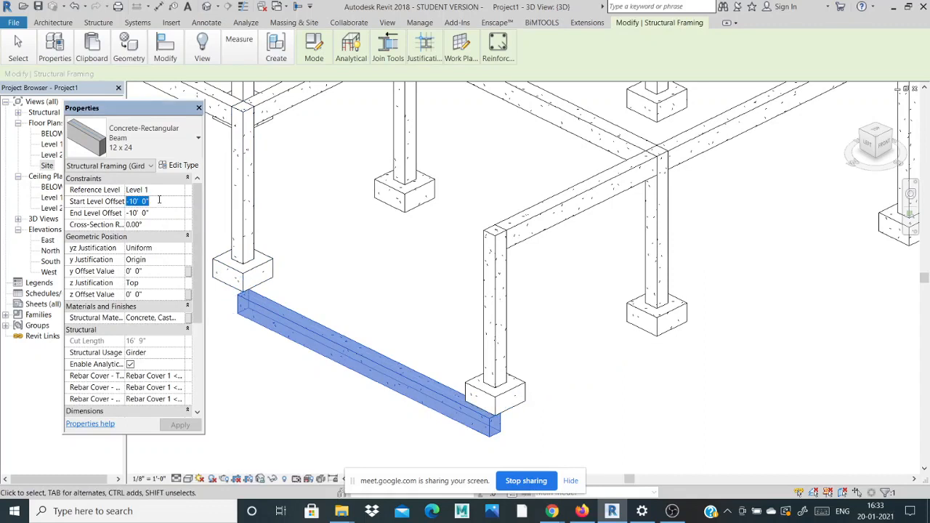
{"action": "type", "text": "-9"}
{"action": "left_click", "coordinate": [161, 212]}
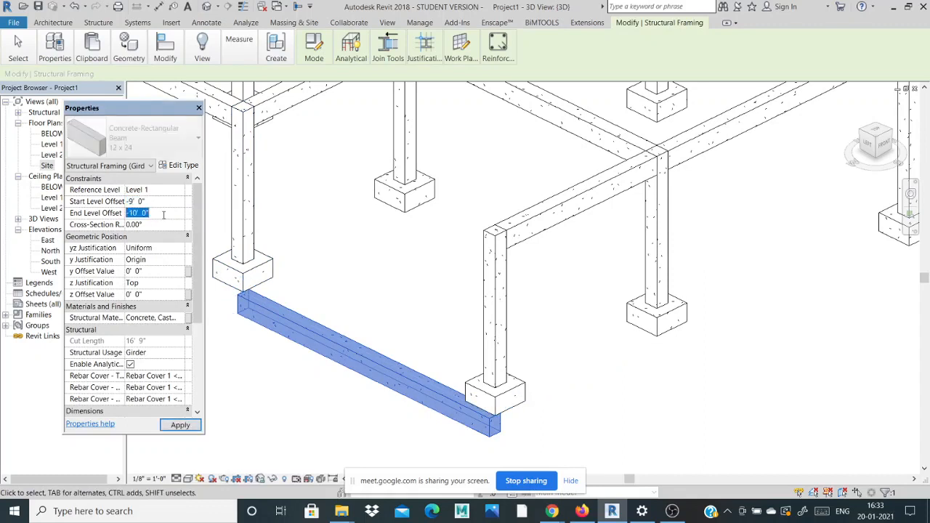
{"action": "type", "text": "-9"}
{"action": "left_click", "coordinate": [178, 426]}
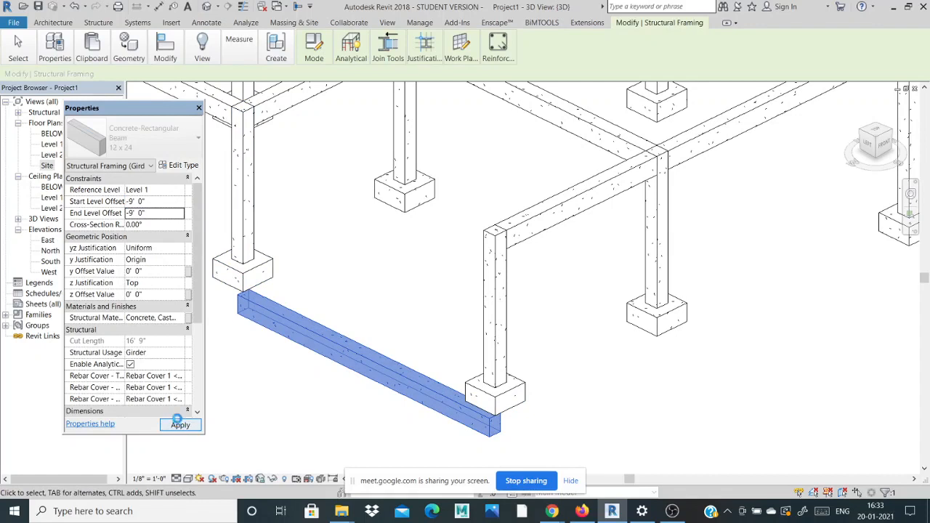
{"action": "left_click", "coordinate": [149, 203]}
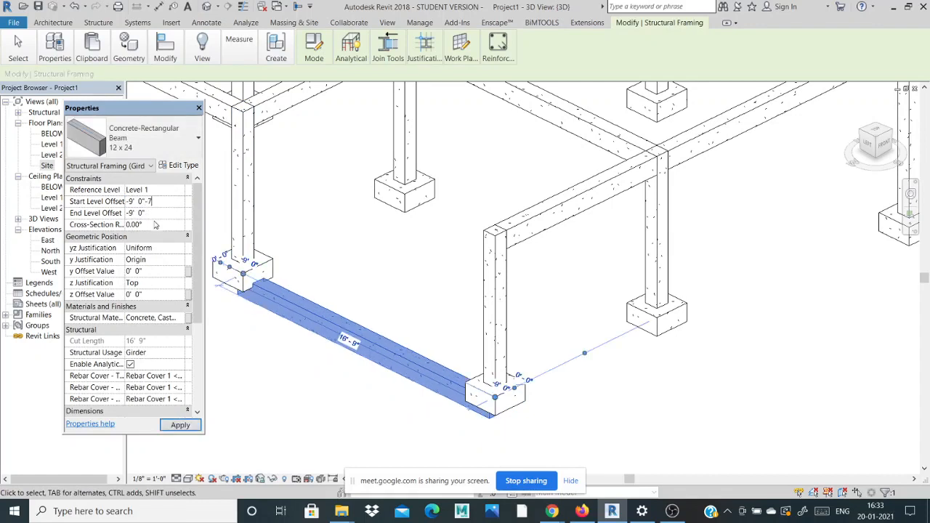
{"action": "key", "text": "Return"}
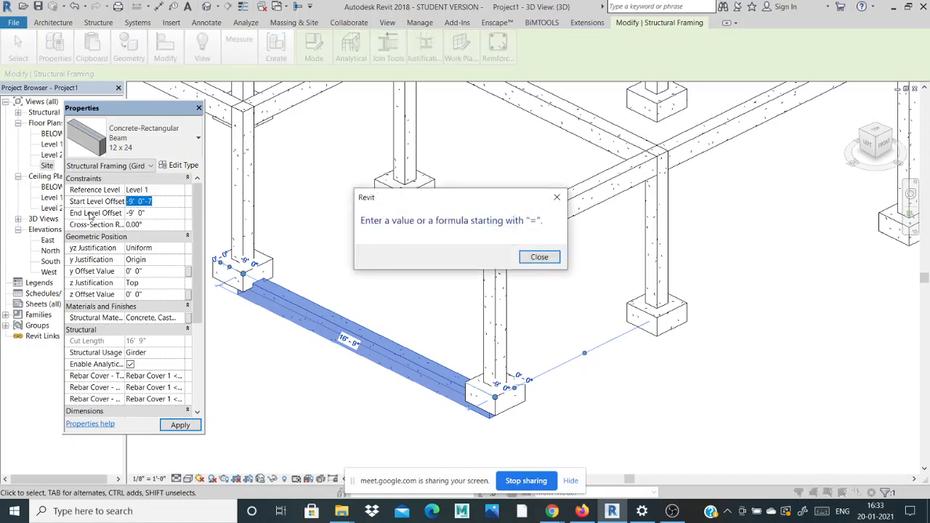
{"action": "left_click", "coordinate": [539, 257]}
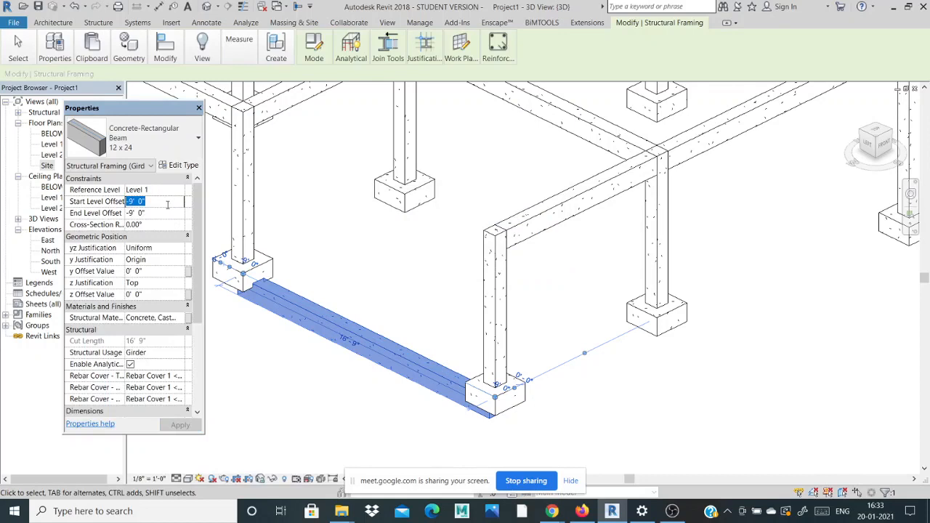
- Set the start and end level offsets of the lowered grid 1 beam to -7' 0", then close its properties and deselect it
{"action": "left_click", "coordinate": [165, 201]}
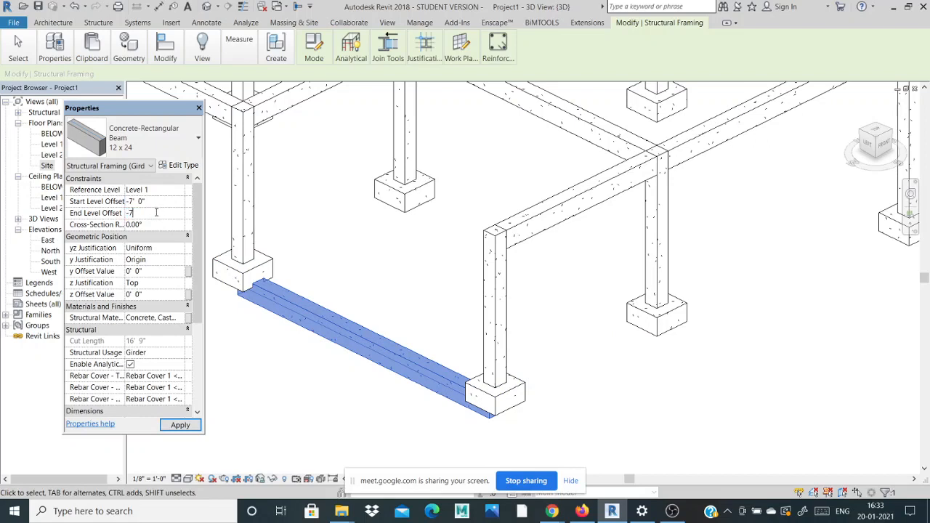
{"action": "type", "text": "-7"}
{"action": "left_click", "coordinate": [181, 425]}
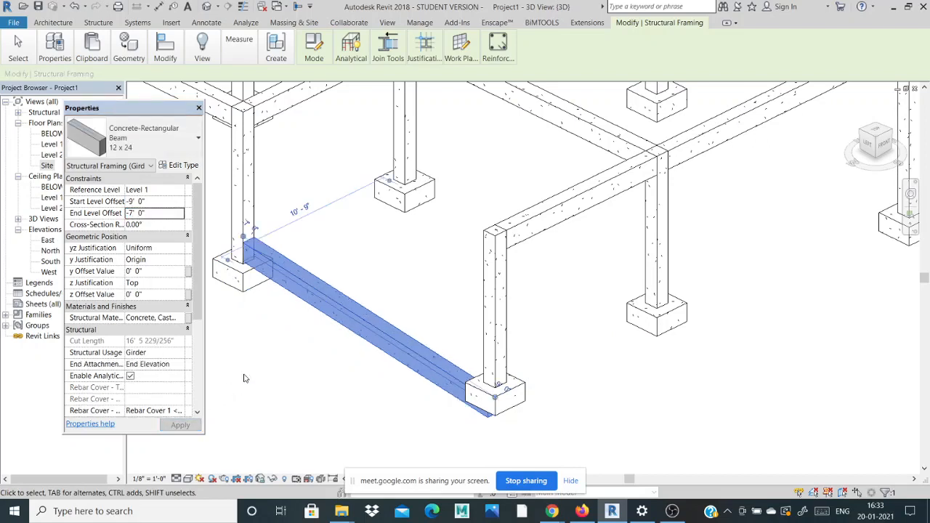
{"action": "left_click", "coordinate": [245, 378]}
{"action": "left_click", "coordinate": [288, 286]}
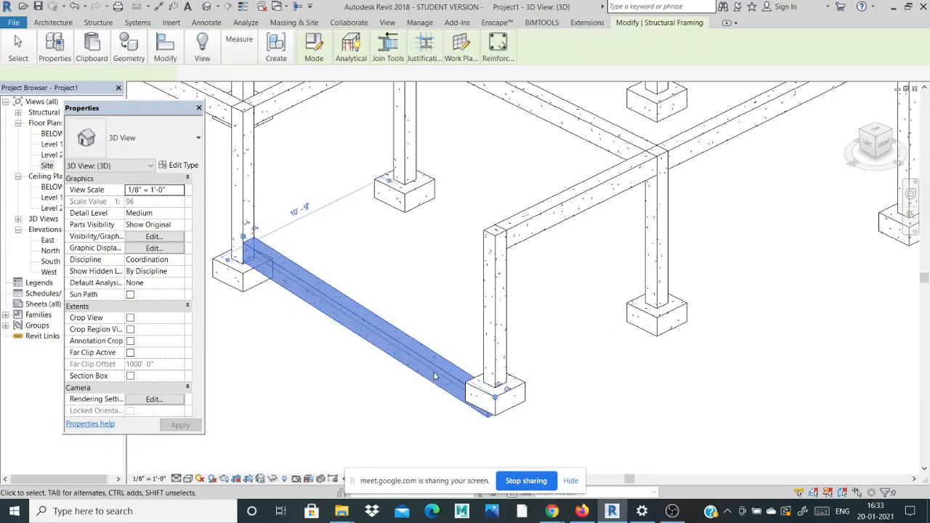
{"action": "left_click", "coordinate": [154, 202]}
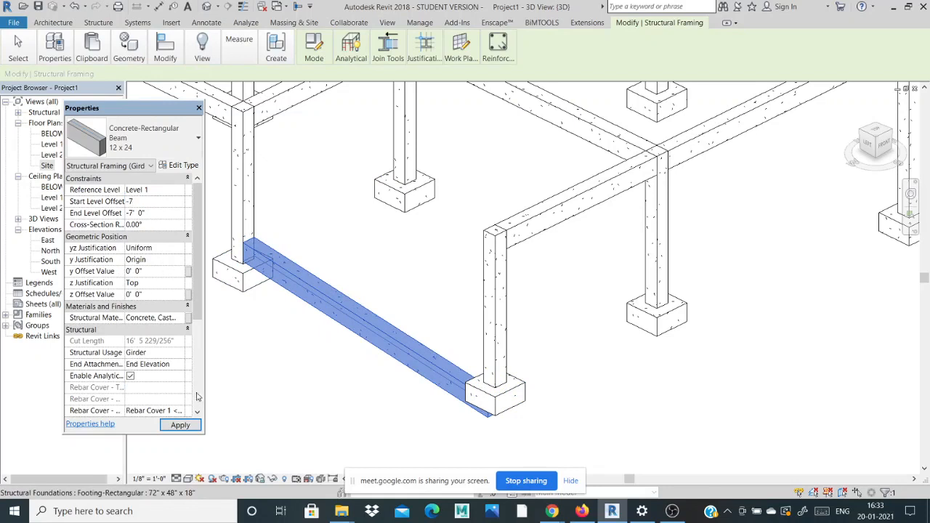
{"action": "left_click", "coordinate": [183, 427]}
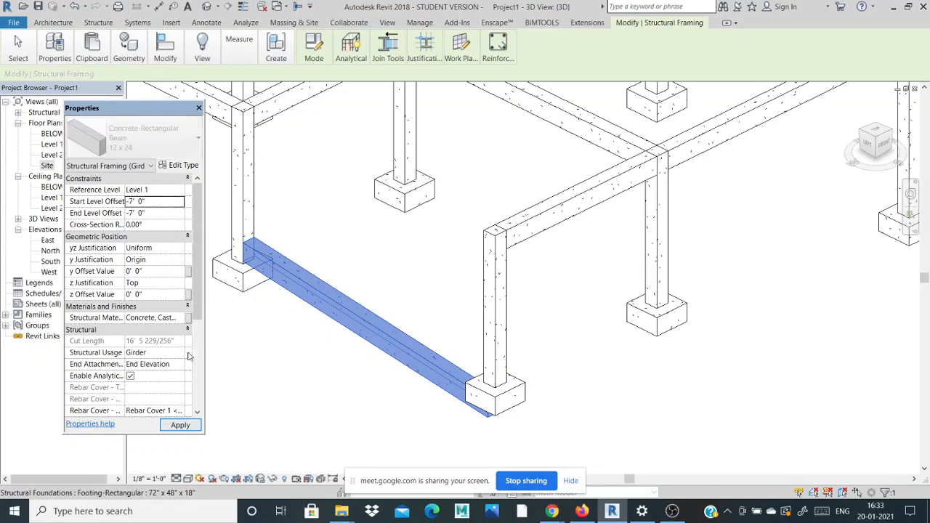
{"action": "left_click", "coordinate": [198, 107]}
{"action": "left_click", "coordinate": [303, 313]}
{"action": "scroll", "coordinate": [261, 306], "scroll_direction": "down", "scroll_amount": 3}
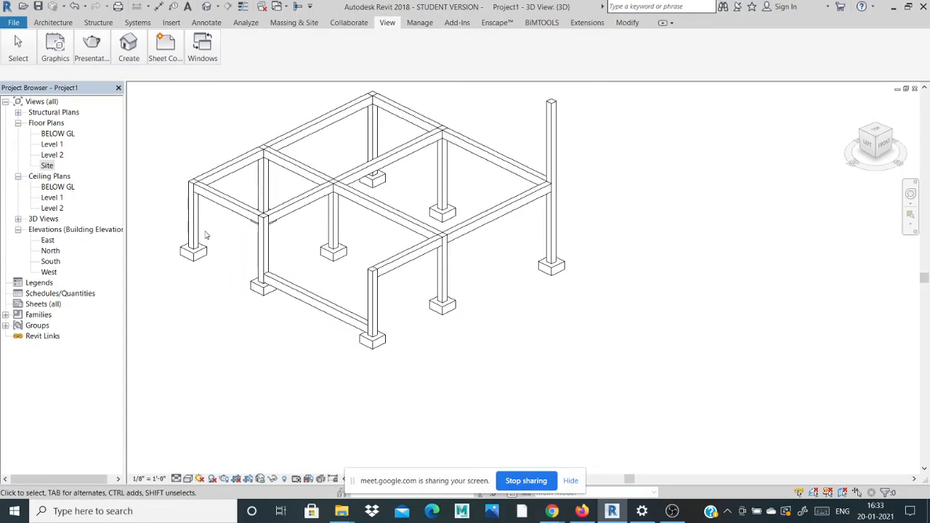
- Set both level offsets to -7' 0" for all grid B and C beams, the grid 1 and 2 beams between B-C, and grid 3 between A-B
{"action": "scroll", "coordinate": [218, 200], "scroll_direction": "up", "scroll_amount": 2}
{"action": "left_click", "coordinate": [221, 200]}
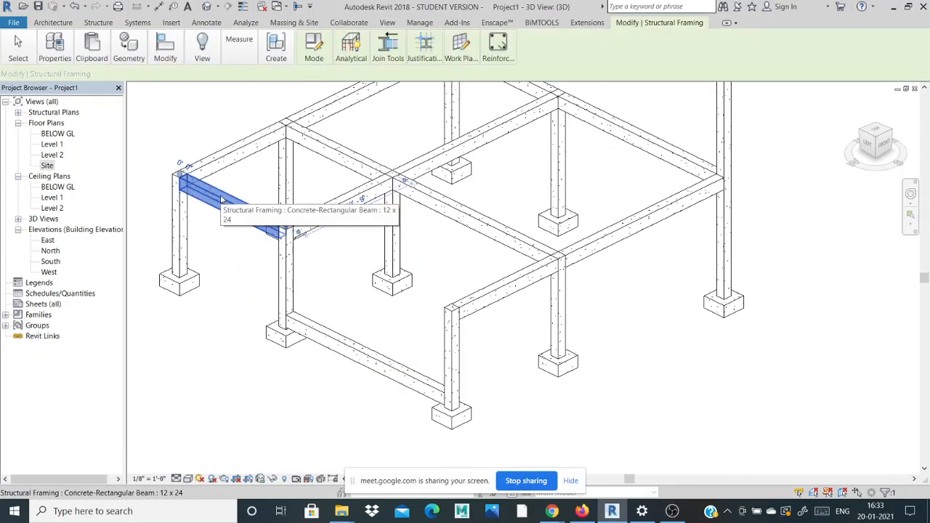
{"action": "left_click", "coordinate": [327, 149], "text": "ctrl"}
{"action": "left_click", "coordinate": [332, 210], "text": "ctrl"}
{"action": "left_click", "coordinate": [337, 113], "text": "ctrl"}
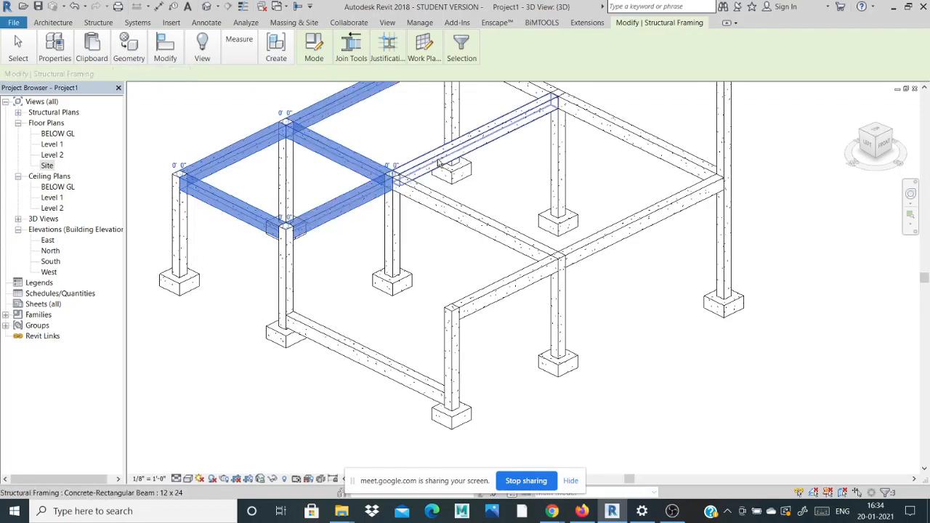
{"action": "left_click", "coordinate": [439, 161], "text": "ctrl"}
{"action": "left_click", "coordinate": [609, 124], "text": "ctrl"}
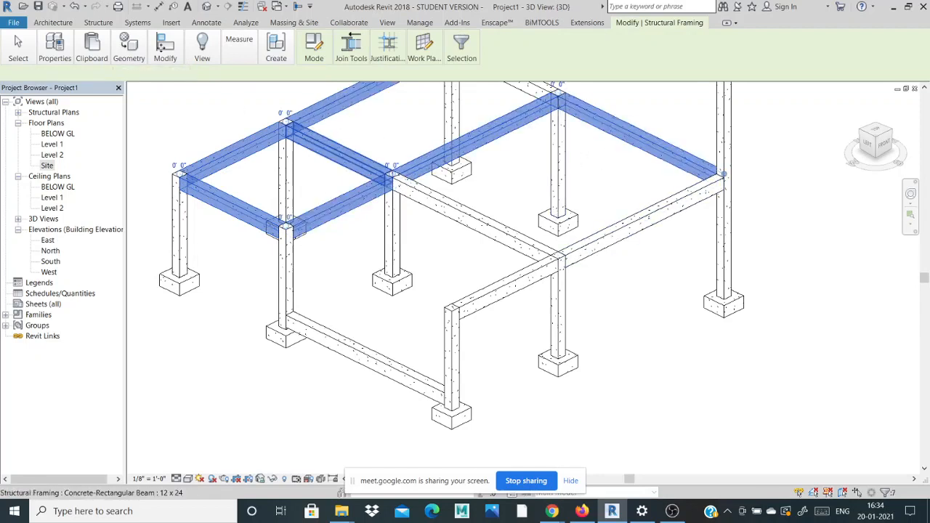
{"action": "left_click", "coordinate": [55, 47]}
{"action": "left_click", "coordinate": [48, 98]}
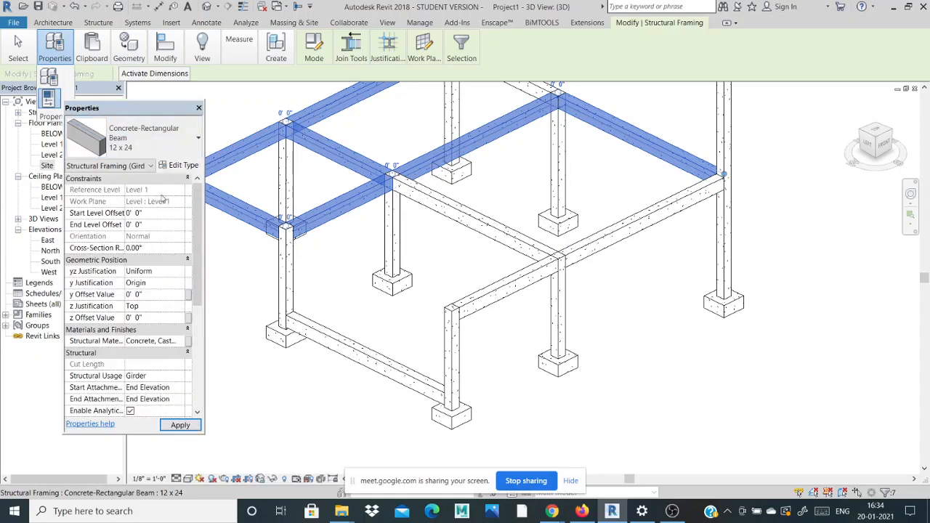
{"action": "left_click", "coordinate": [163, 210]}
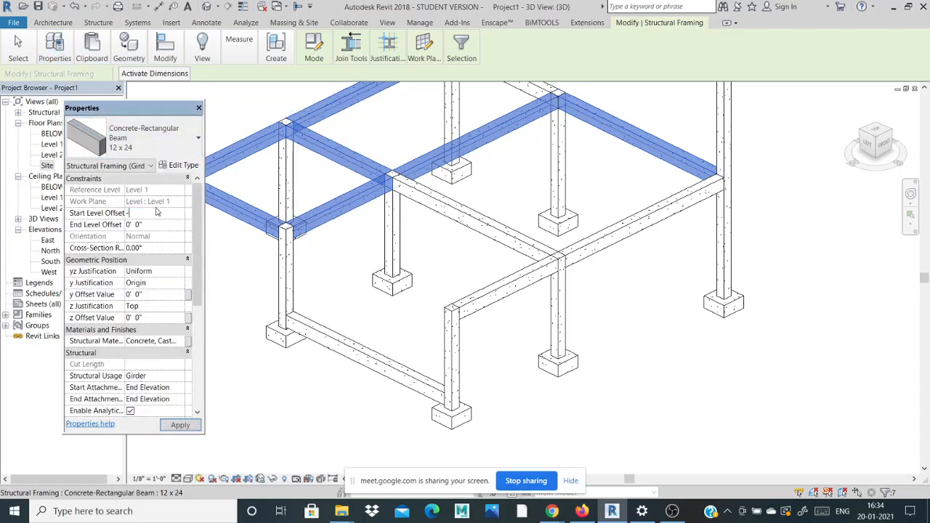
{"action": "type", "text": "-7"}
{"action": "key", "text": "Return"}
{"action": "left_click", "coordinate": [154, 223]}
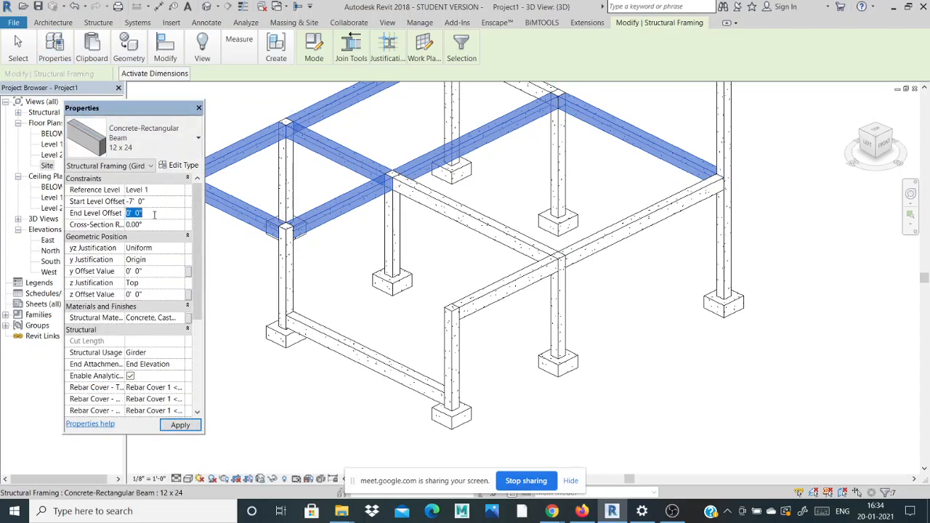
{"action": "key", "text": "Return"}
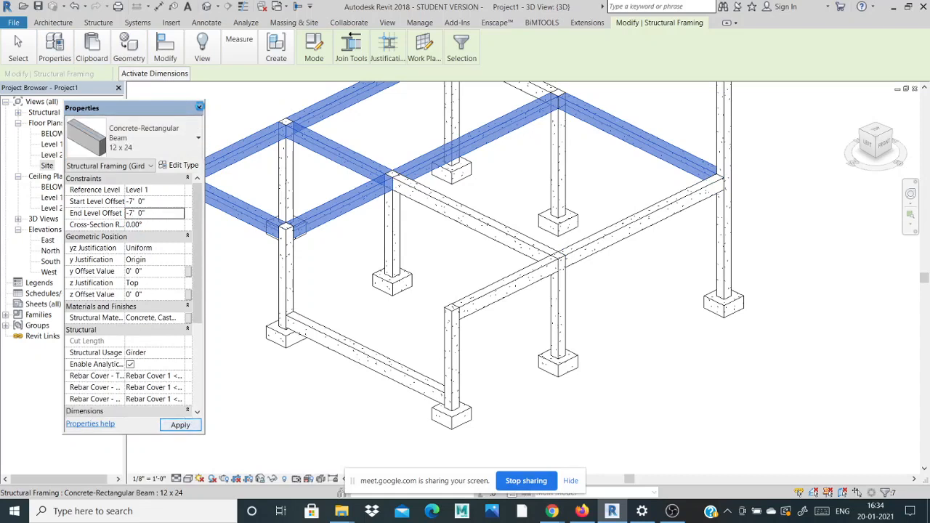
{"action": "left_click", "coordinate": [199, 108]}
{"action": "left_click", "coordinate": [212, 137]}
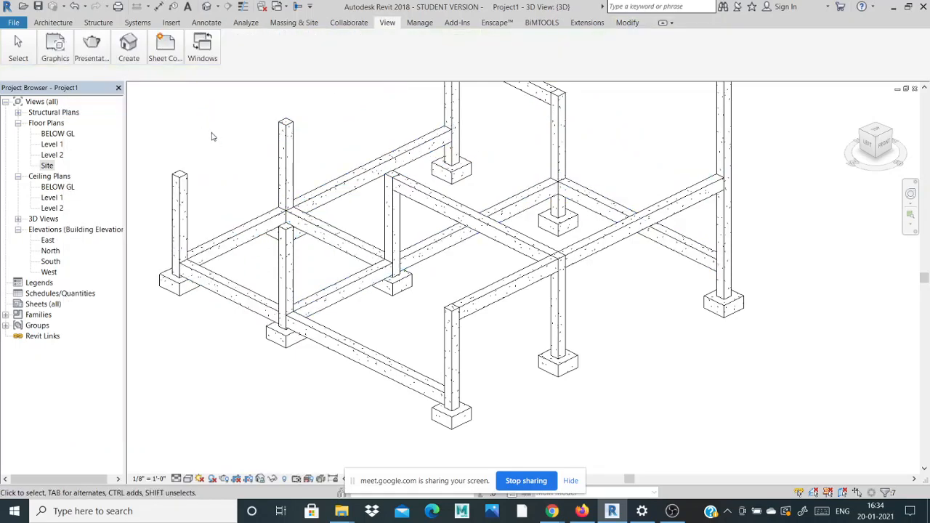
- Set both level offsets to -7' 0" for the grid A beams, the grid 2 beam between A-B, and the grid 3 beam between B-C
{"action": "scroll", "coordinate": [232, 298], "scroll_direction": "down", "scroll_amount": 2}
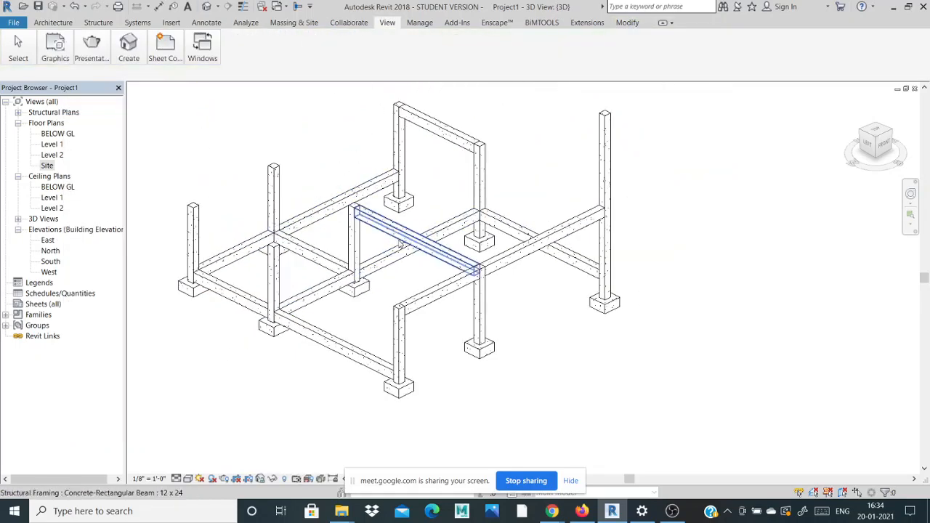
{"action": "left_click", "coordinate": [399, 242]}
{"action": "left_click", "coordinate": [439, 129], "text": "ctrl"}
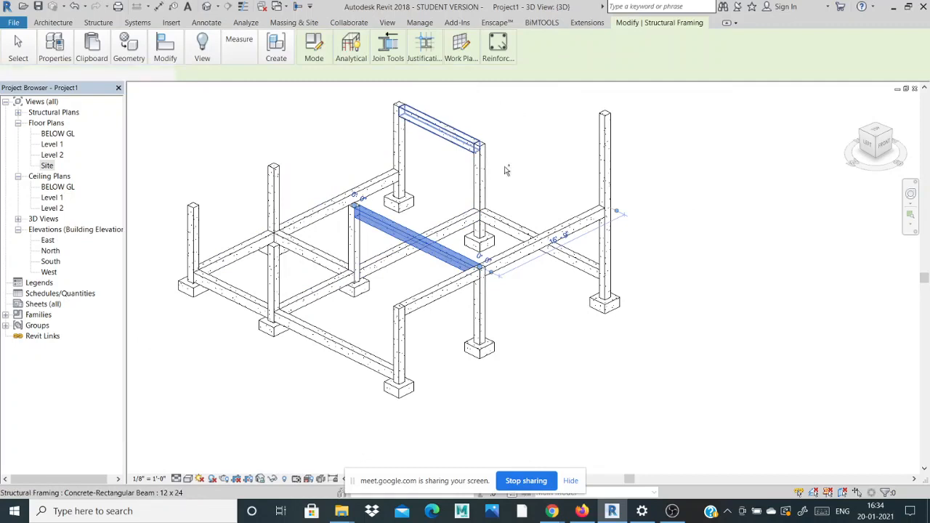
{"action": "left_click", "coordinate": [571, 231], "text": "ctrl"}
{"action": "left_click", "coordinate": [446, 293], "text": "ctrl"}
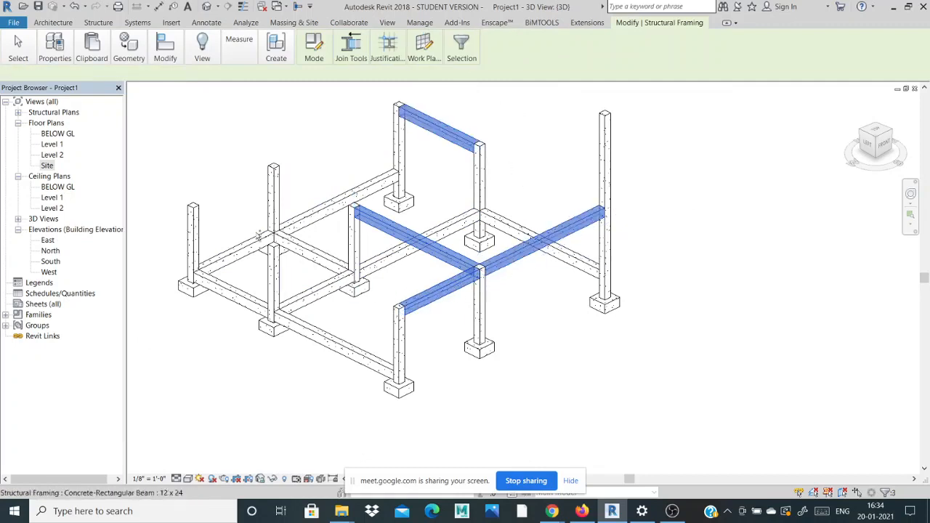
{"action": "left_click", "coordinate": [54, 48]}
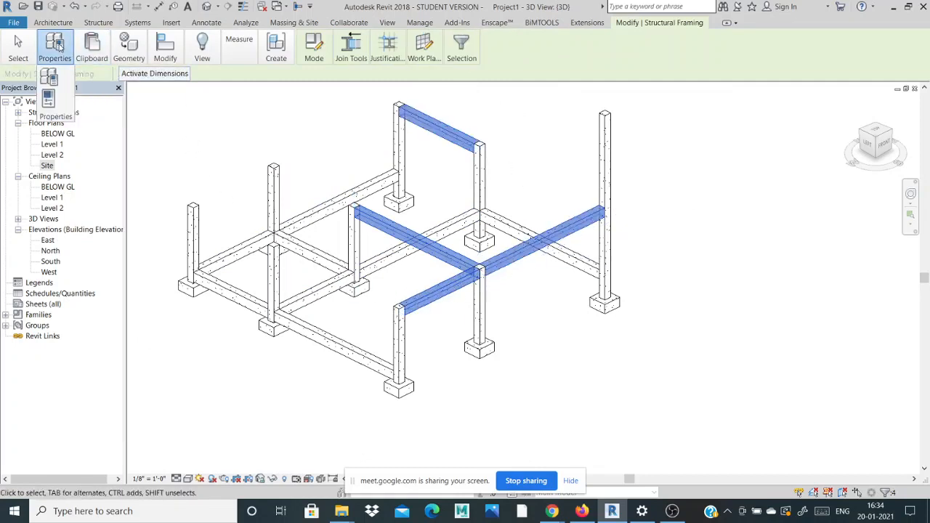
{"action": "left_click", "coordinate": [48, 98]}
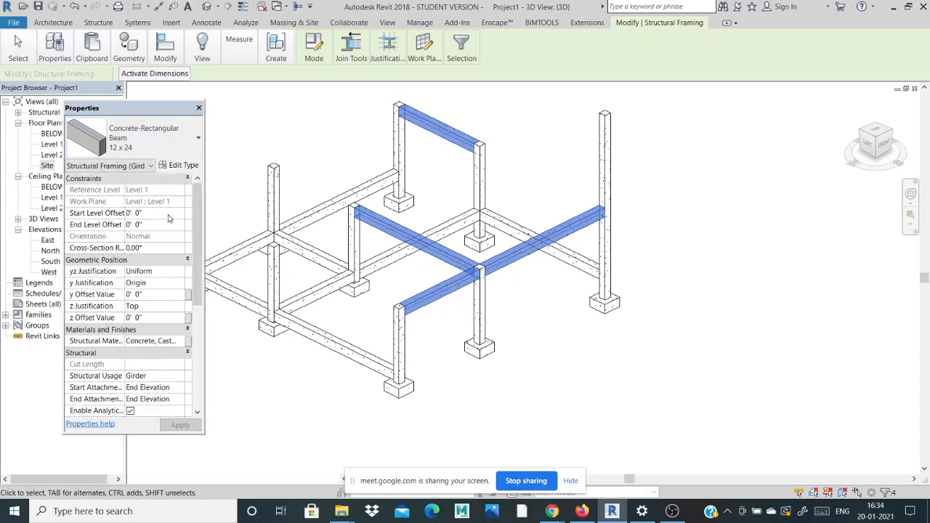
{"action": "left_click", "coordinate": [163, 212]}
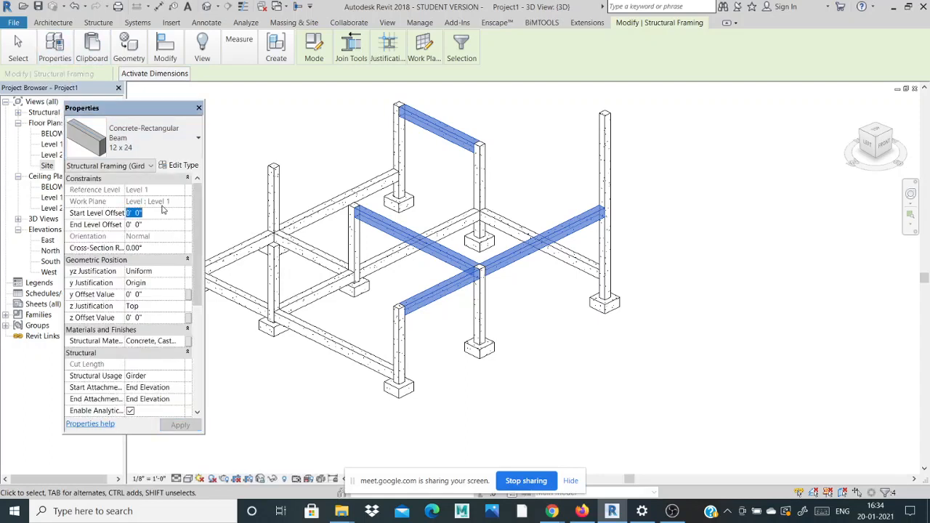
{"action": "type", "text": "-7"}
{"action": "left_click", "coordinate": [170, 224]}
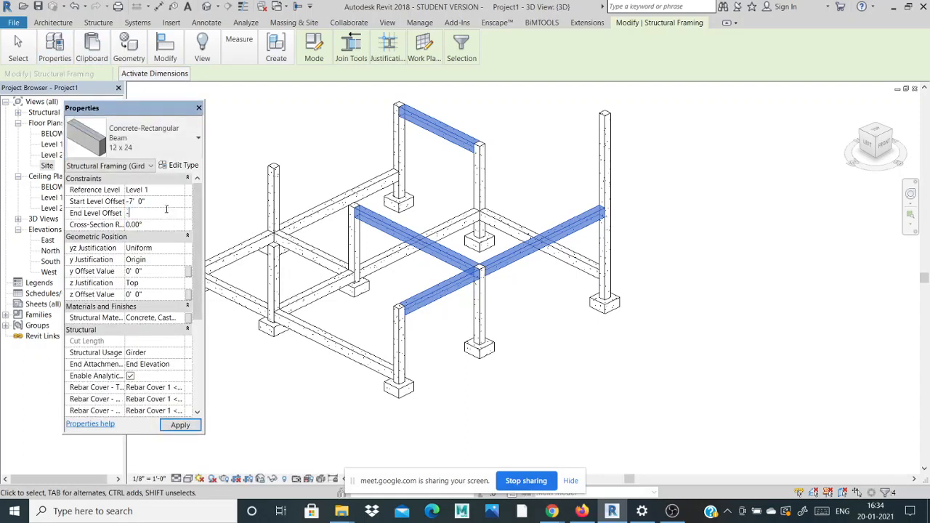
{"action": "left_click", "coordinate": [180, 425]}
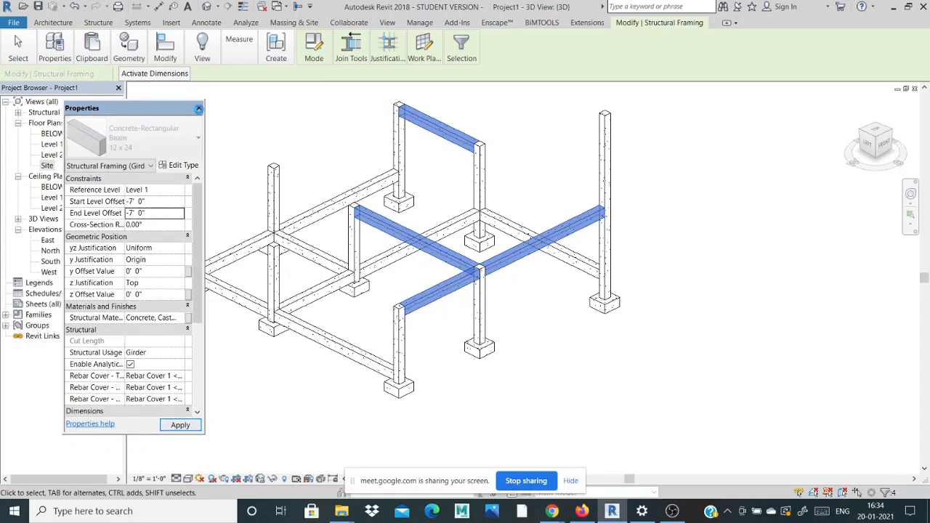
{"action": "left_click", "coordinate": [199, 108]}
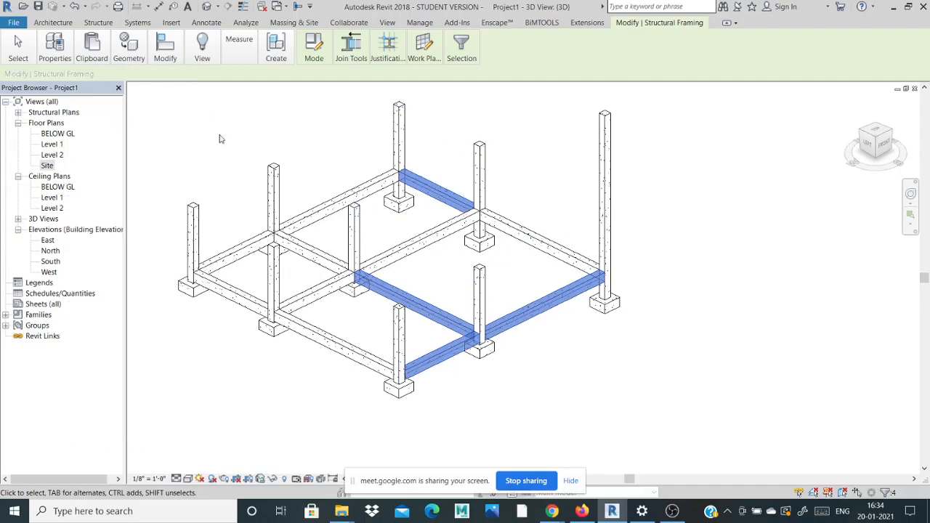
{"action": "left_click", "coordinate": [226, 142]}
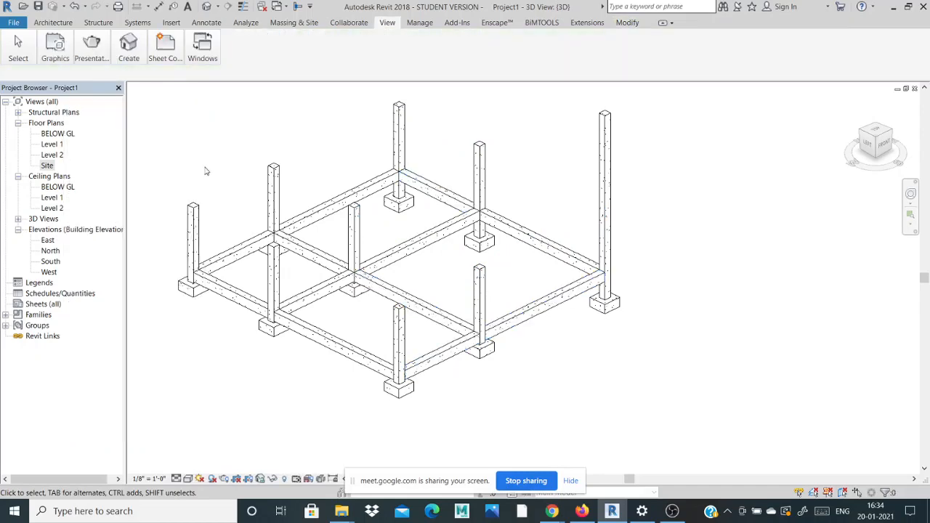
- Check the lowered beam frame from the front-right corner in 3D and open the Site floor plan
{"action": "left_click_drag", "start_coordinate": [875, 145], "coordinate": [801, 136]}
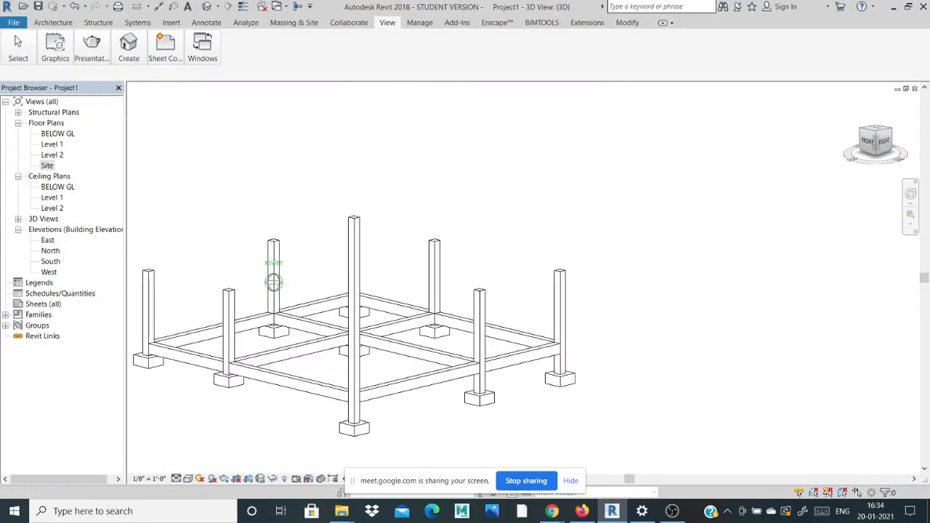
{"action": "scroll", "coordinate": [202, 376], "scroll_direction": "up", "scroll_amount": 2}
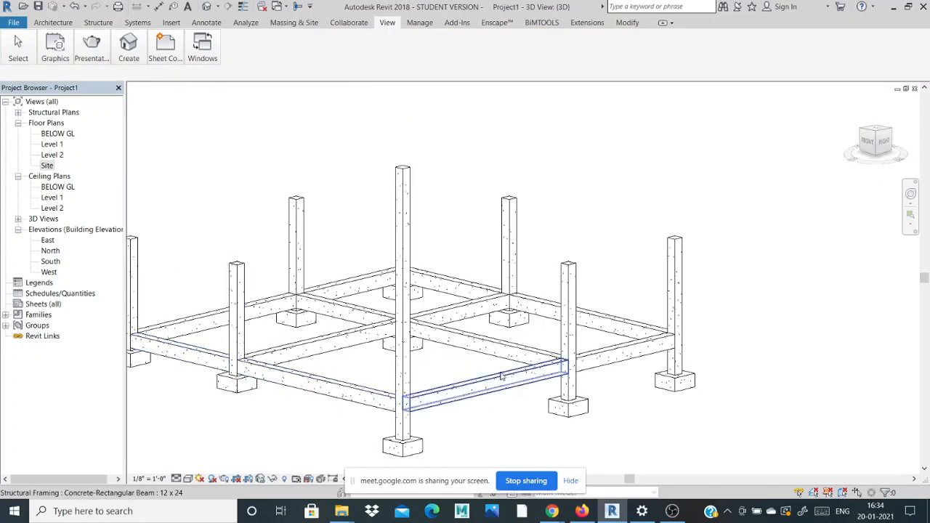
{"action": "scroll", "coordinate": [572, 164], "scroll_direction": "down", "scroll_amount": 2}
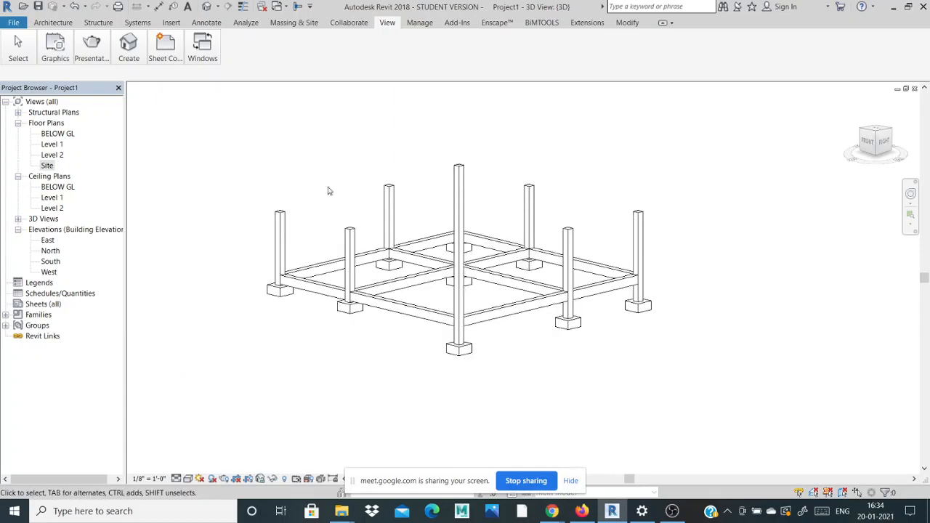
{"action": "double_click", "coordinate": [46, 167]}
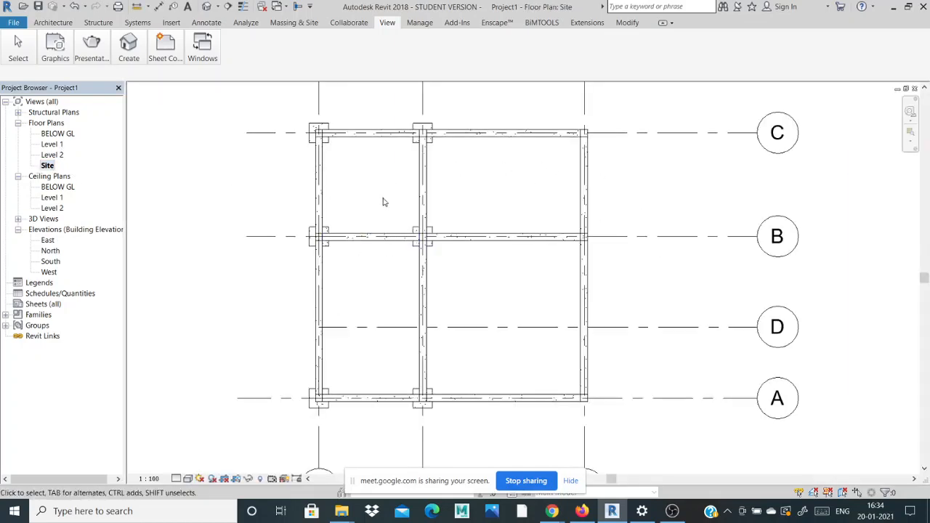
- Start placing structural beams and set the height h of the 12 x 24 rectangular beam type to 1' 6"
{"action": "left_click", "coordinate": [52, 22]}
{"action": "left_click", "coordinate": [55, 48]}
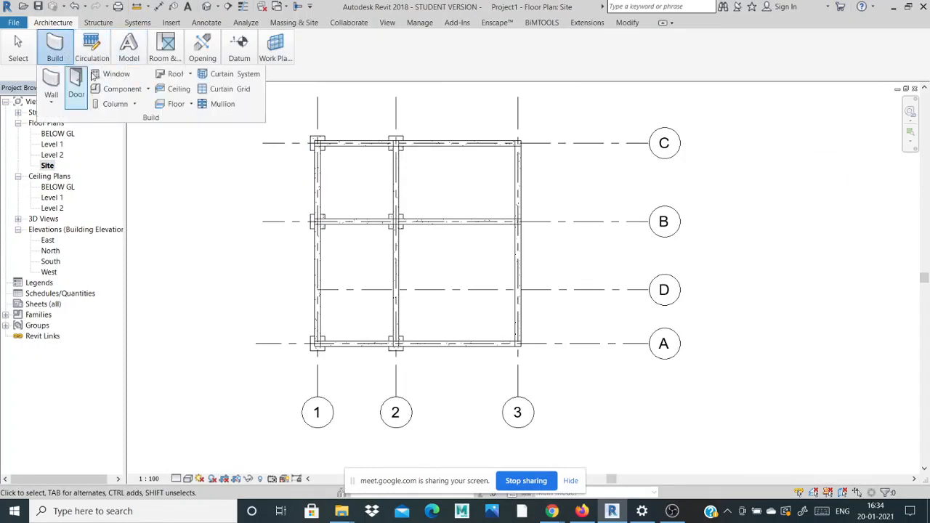
{"action": "left_click", "coordinate": [91, 26]}
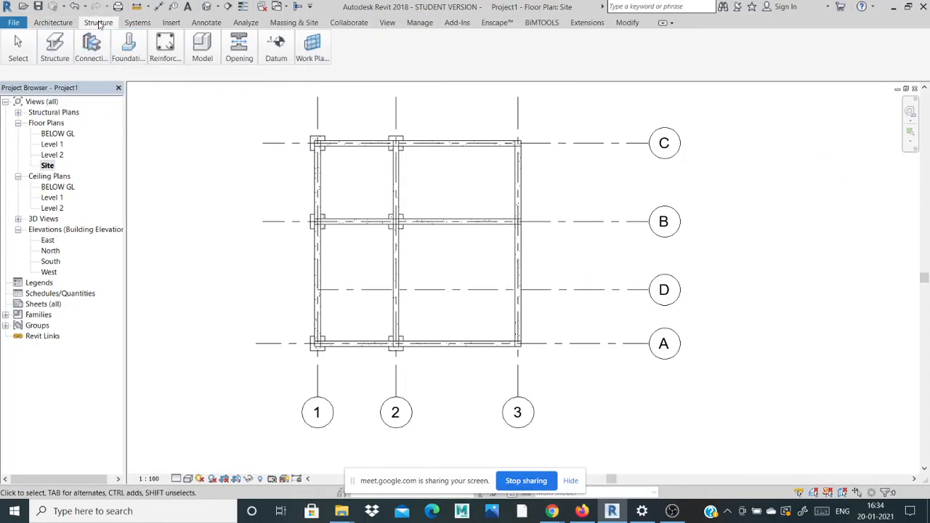
{"action": "mouse_move", "coordinate": [58, 48]}
{"action": "left_click", "coordinate": [49, 84]}
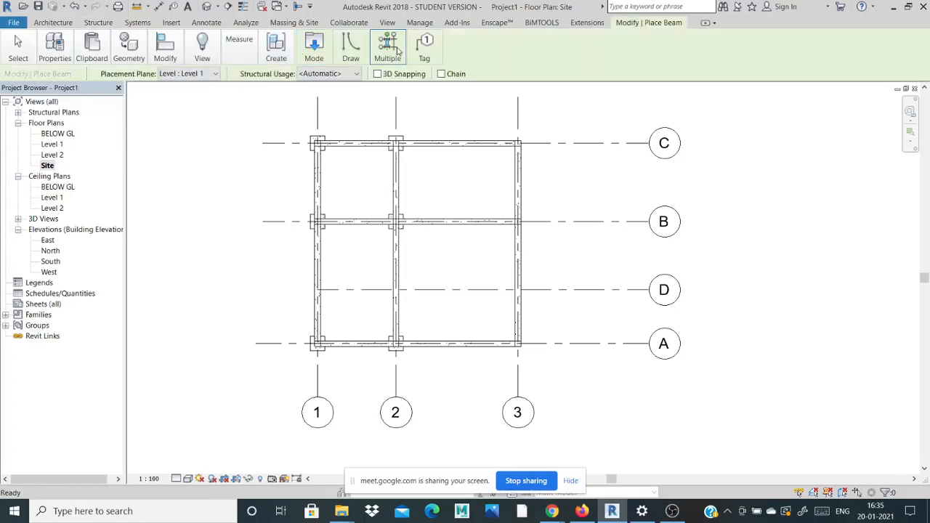
{"action": "mouse_move", "coordinate": [352, 56]}
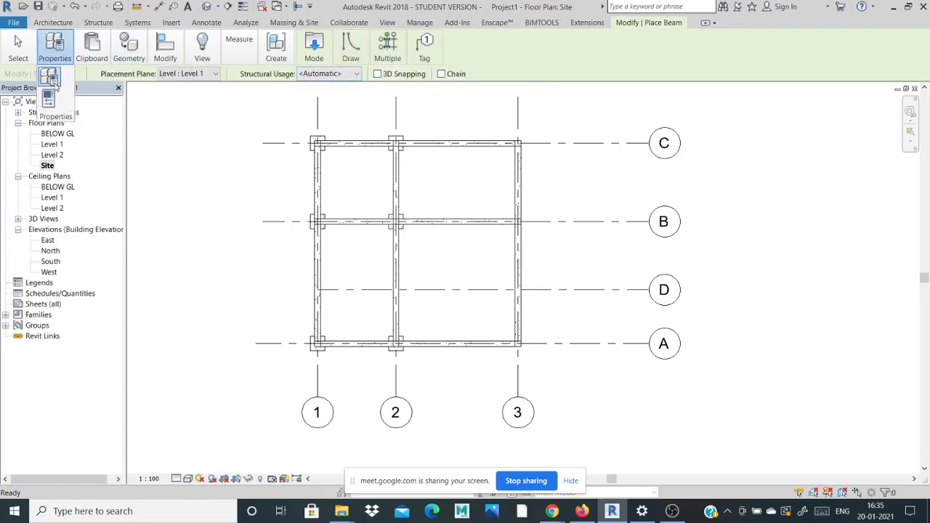
{"action": "left_click", "coordinate": [52, 81]}
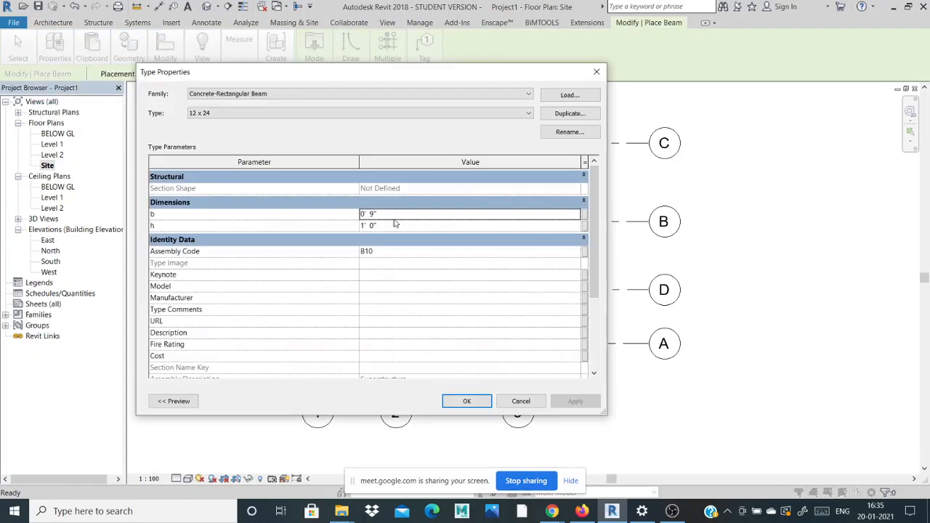
{"action": "left_click", "coordinate": [397, 226]}
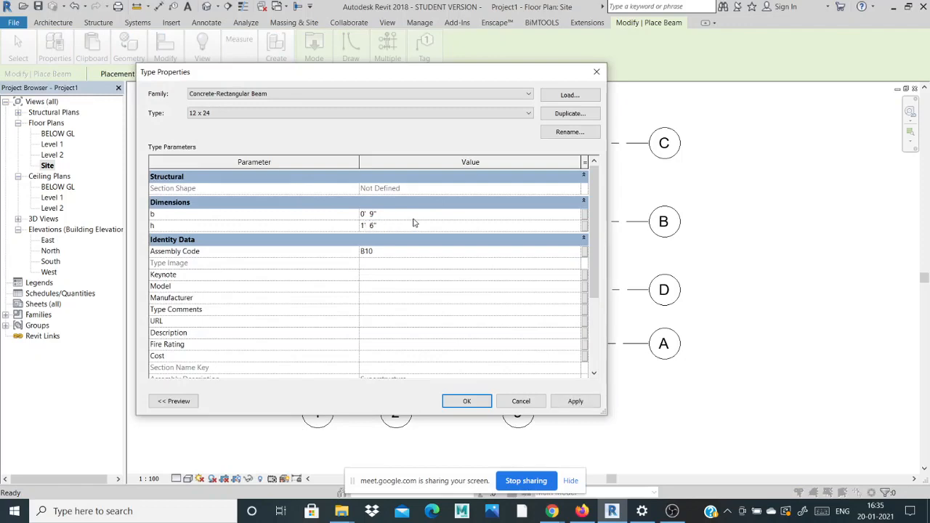
{"action": "left_click", "coordinate": [467, 403]}
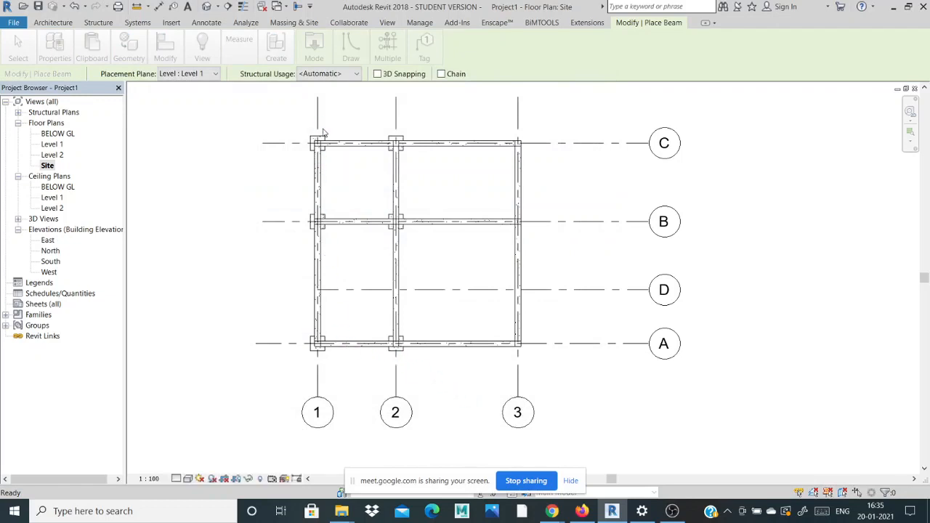
- Place two Level 1 beams along grid C, between grids 1 and 2 and between grids 2 and 3
{"action": "scroll", "coordinate": [321, 131], "scroll_direction": "up", "scroll_amount": 5}
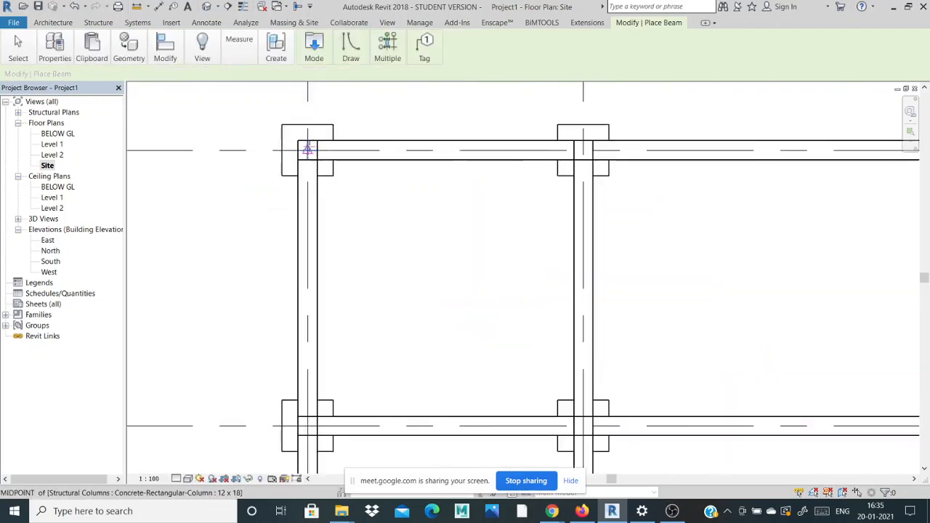
{"action": "left_click", "coordinate": [307, 150]}
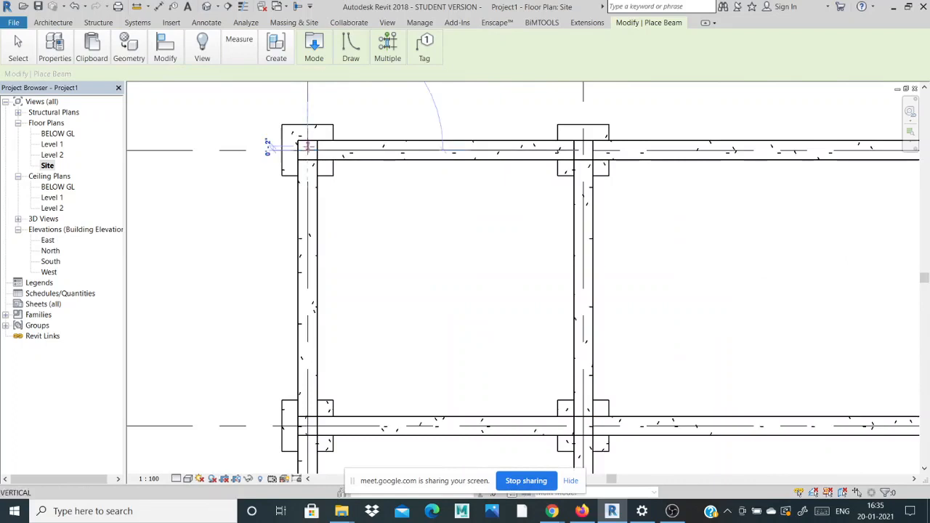
{"action": "left_click", "coordinate": [583, 150]}
{"action": "left_click", "coordinate": [583, 150]}
{"action": "scroll", "coordinate": [570, 151], "scroll_direction": "down", "scroll_amount": 3}
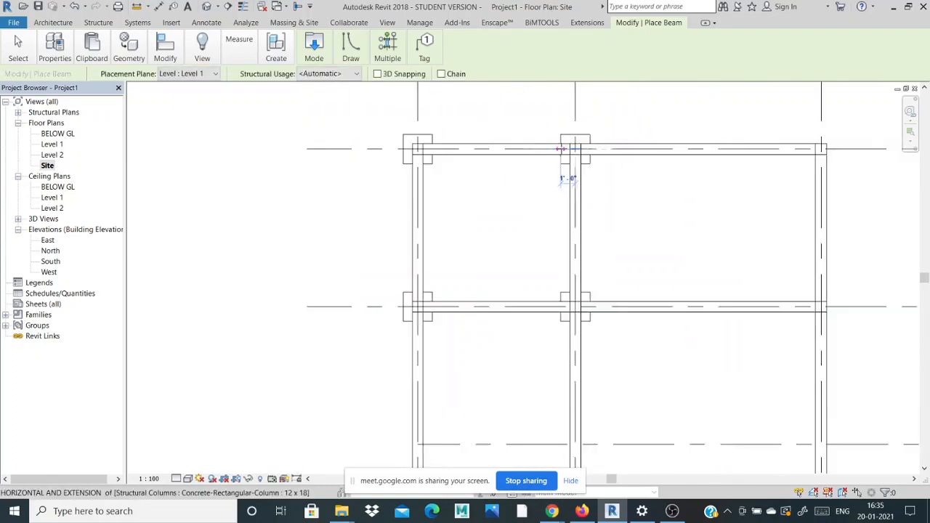
{"action": "left_click", "coordinate": [787, 149]}
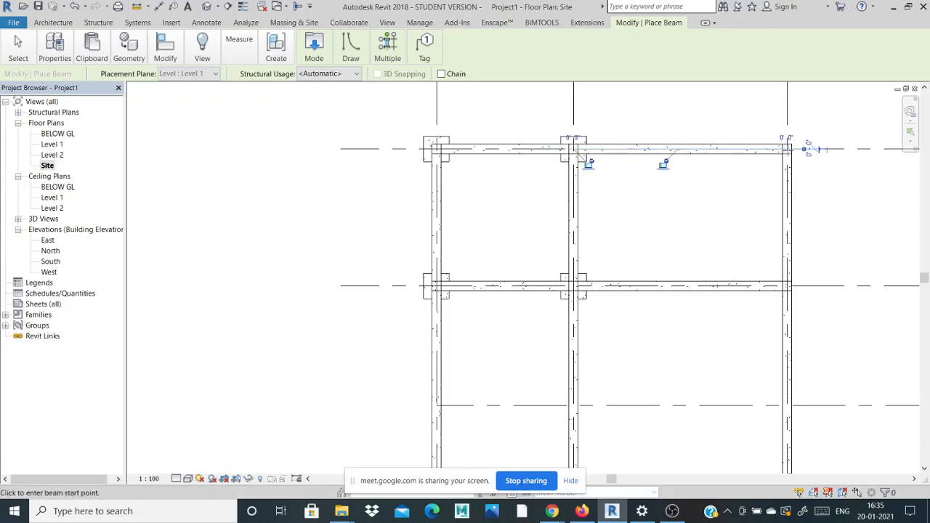
- Place two Level 1 beams along grid 3, between grids C and B and between grids B and A
{"action": "left_click", "coordinate": [787, 149]}
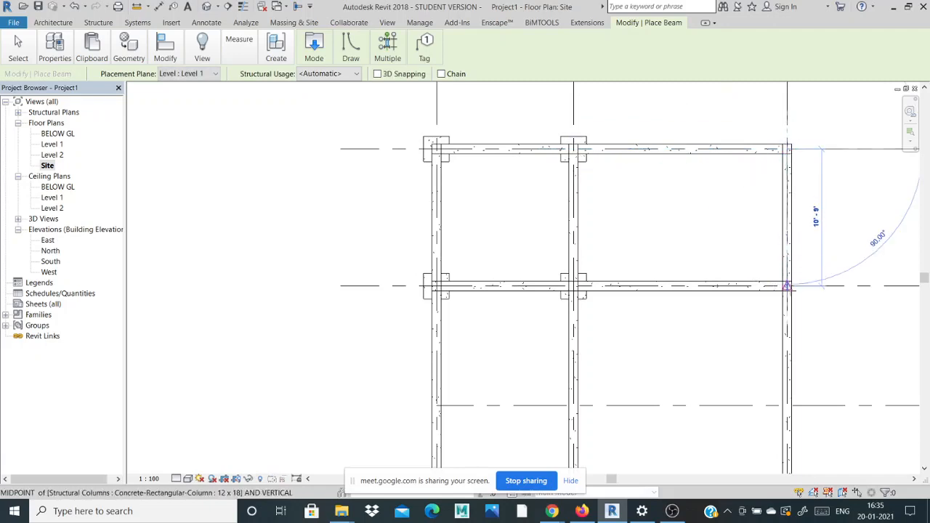
{"action": "left_click", "coordinate": [787, 286]}
{"action": "left_click", "coordinate": [787, 285]}
{"action": "scroll", "coordinate": [782, 307], "scroll_direction": "down", "scroll_amount": 2}
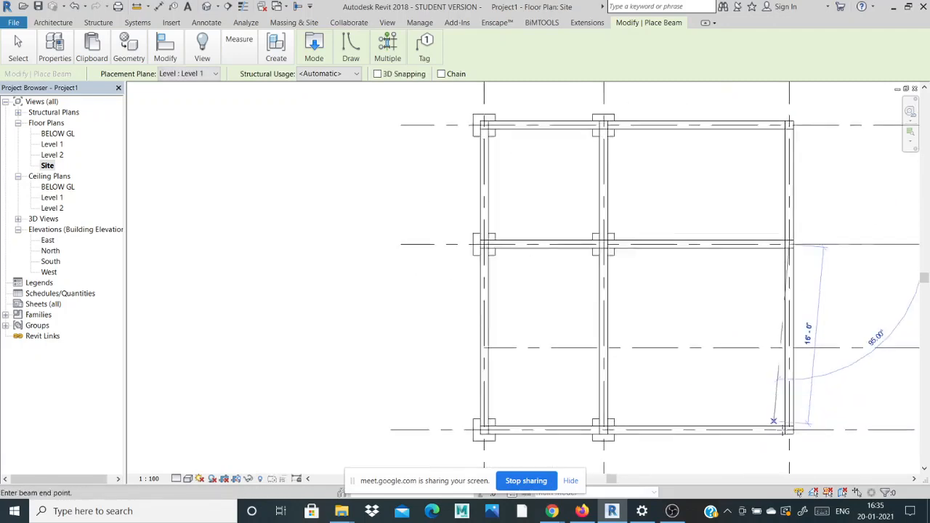
{"action": "scroll", "coordinate": [773, 422], "scroll_direction": "up", "scroll_amount": 2}
{"action": "left_click", "coordinate": [796, 434]}
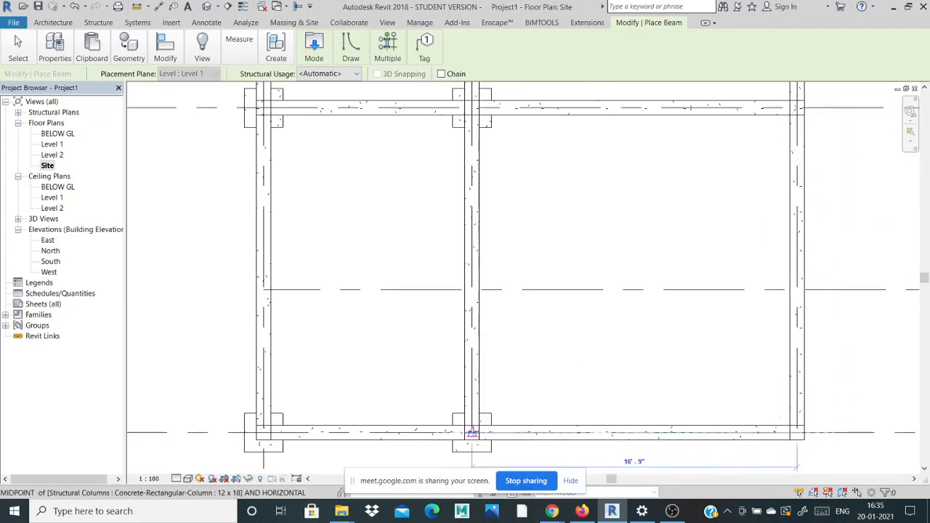
- Place Level 1 beams along grid A from grid 3 to 1, along grid 1 from A to B, and along grid B from grid 1 to 2
{"action": "left_click", "coordinate": [472, 433]}
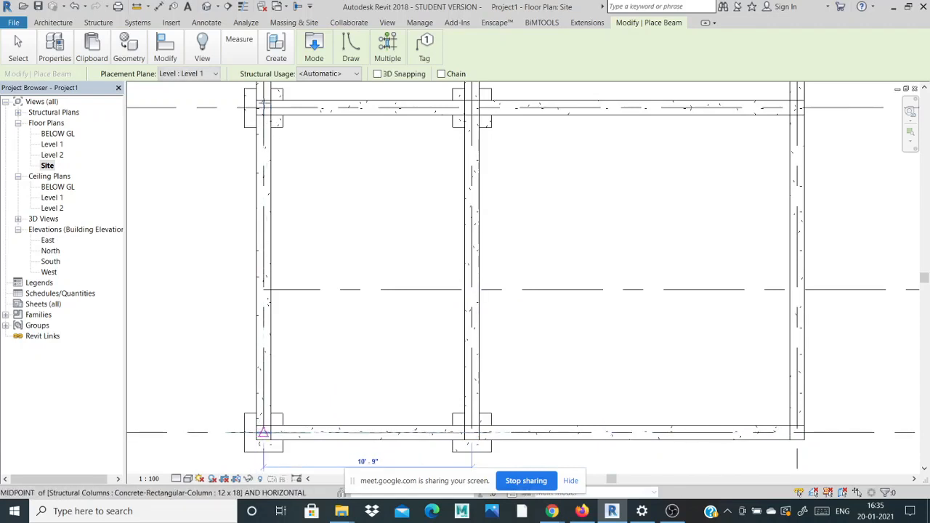
{"action": "left_click", "coordinate": [262, 434]}
{"action": "left_click", "coordinate": [263, 109]}
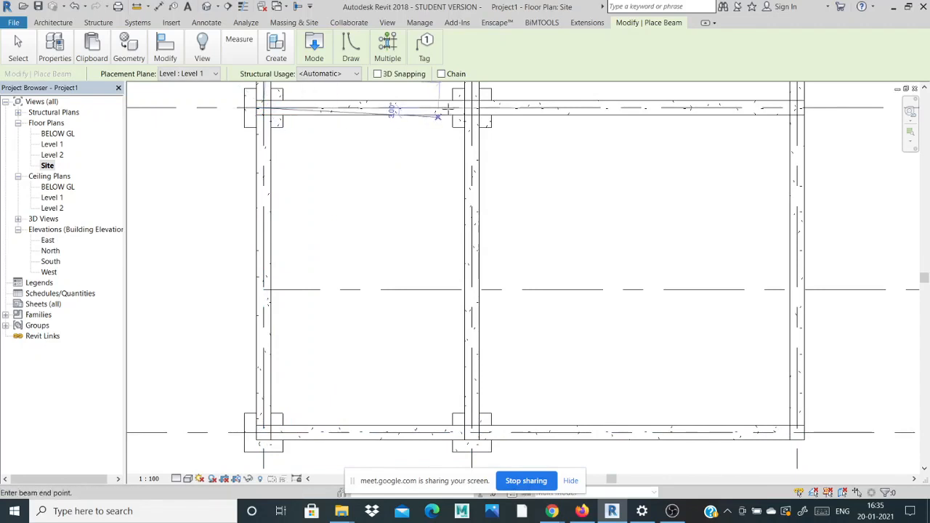
{"action": "left_click", "coordinate": [471, 107]}
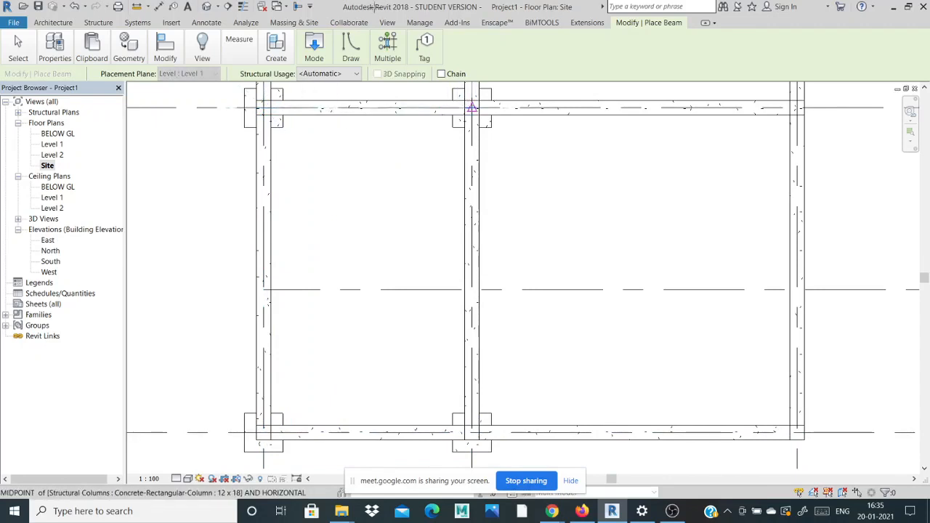
- Examine the Level 1 beams around the columns in the 3D view
{"action": "left_click", "coordinate": [387, 21]}
{"action": "mouse_move", "coordinate": [129, 47]}
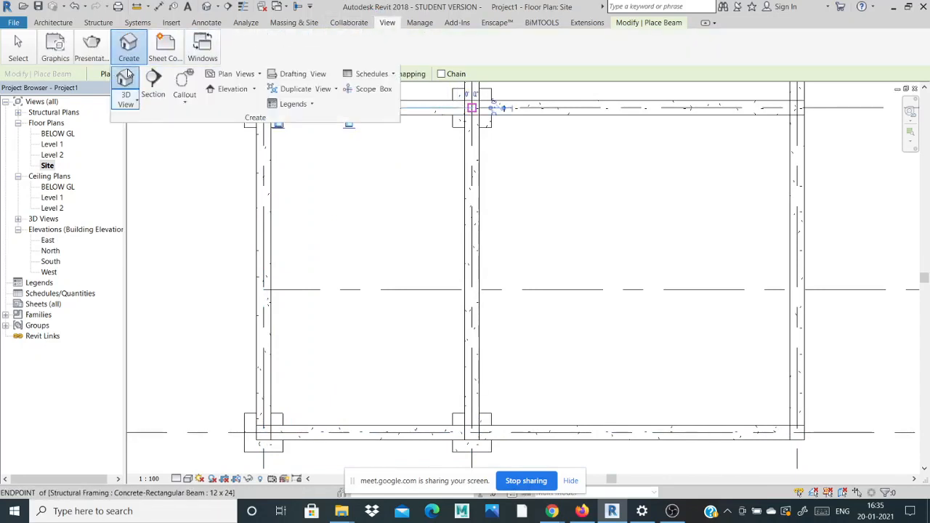
{"action": "left_click", "coordinate": [126, 75]}
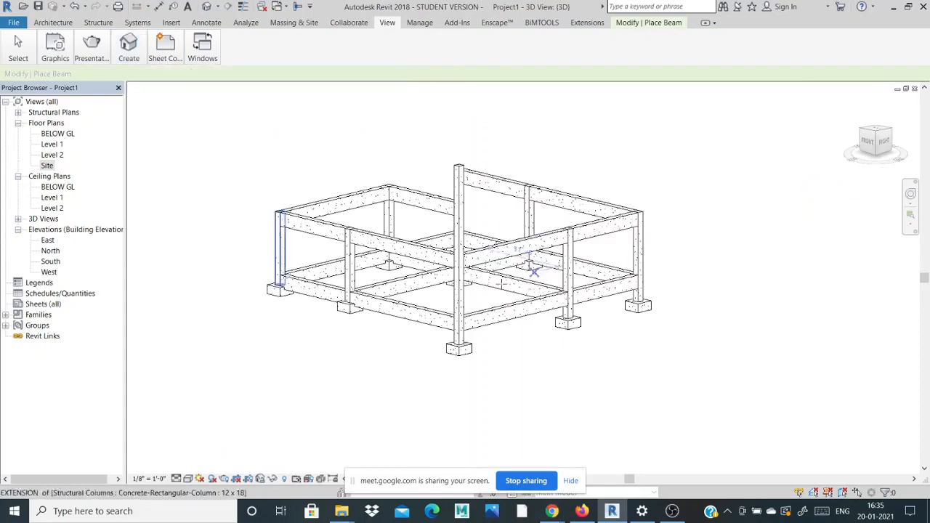
{"action": "scroll", "coordinate": [450, 300], "scroll_direction": "up", "scroll_amount": 3}
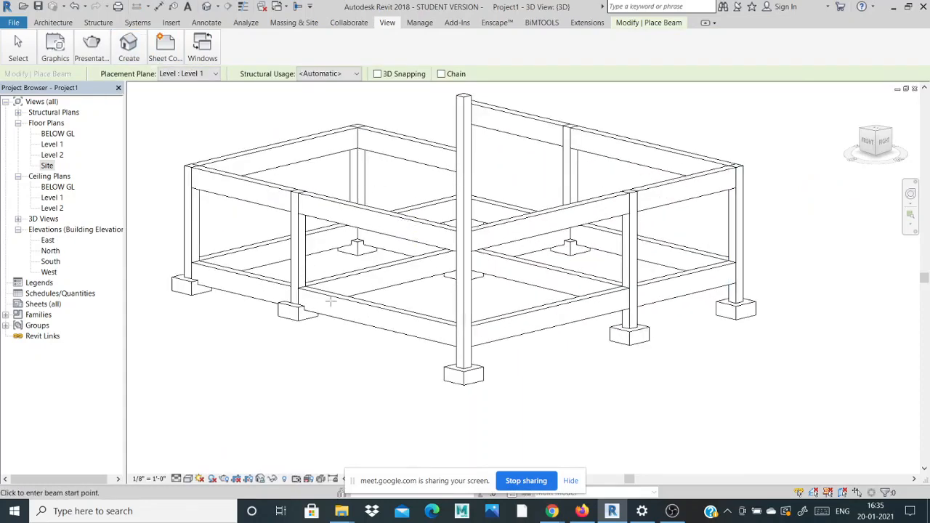
{"action": "scroll", "coordinate": [587, 256], "scroll_direction": "down", "scroll_amount": 2}
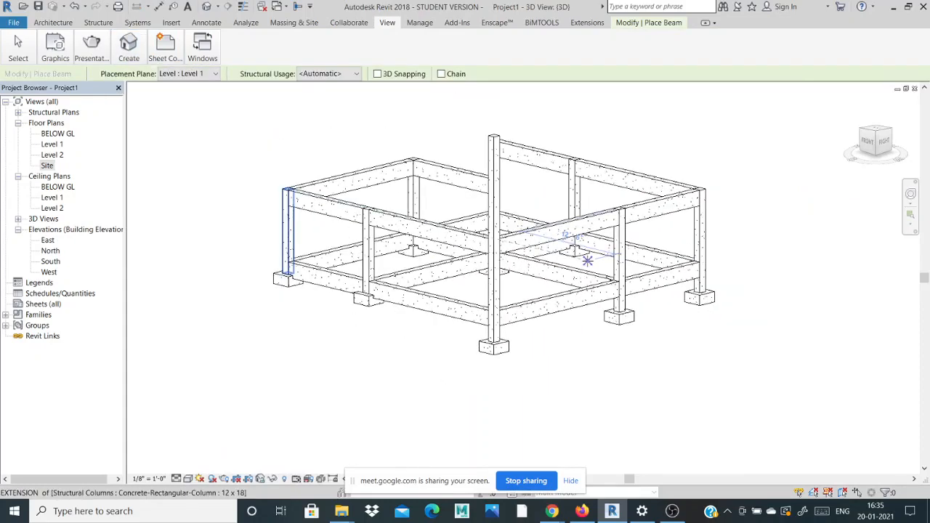
- Undo the placement of all the Level 1 beams, leaving only the lowered beam frame
{"action": "key", "text": "ctrl+z"}
{"action": "key", "text": "ctrl+z"}
{"action": "key", "text": "ctrl+z"}
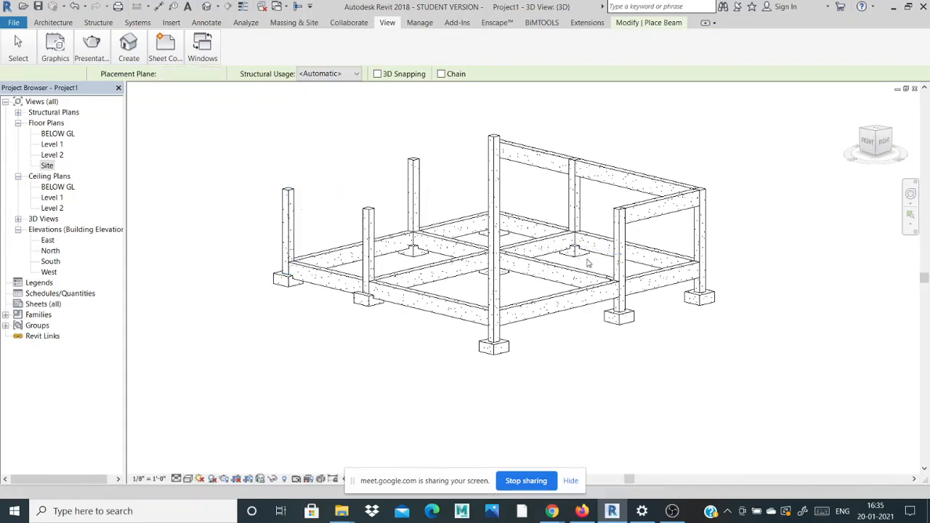
{"action": "key", "text": "ctrl+z"}
{"action": "key", "text": "ctrl+z"}
{"action": "key", "text": "ctrl+z"}
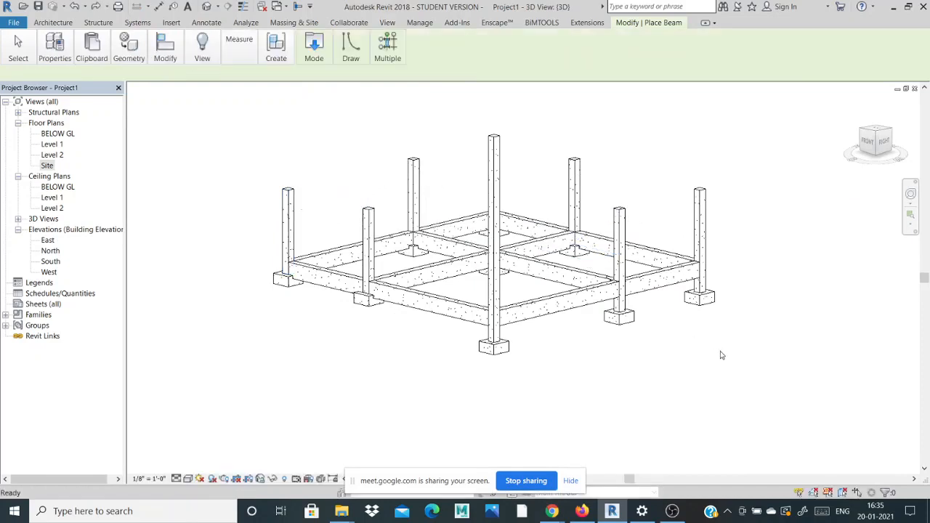
- Redo the undone level offset changes until every existing grid beam is back at the lowered level, and leave beam placement
{"action": "key", "text": "ctrl+y"}
{"action": "key", "text": "ctrl+y"}
{"action": "key", "text": "ctrl+y"}
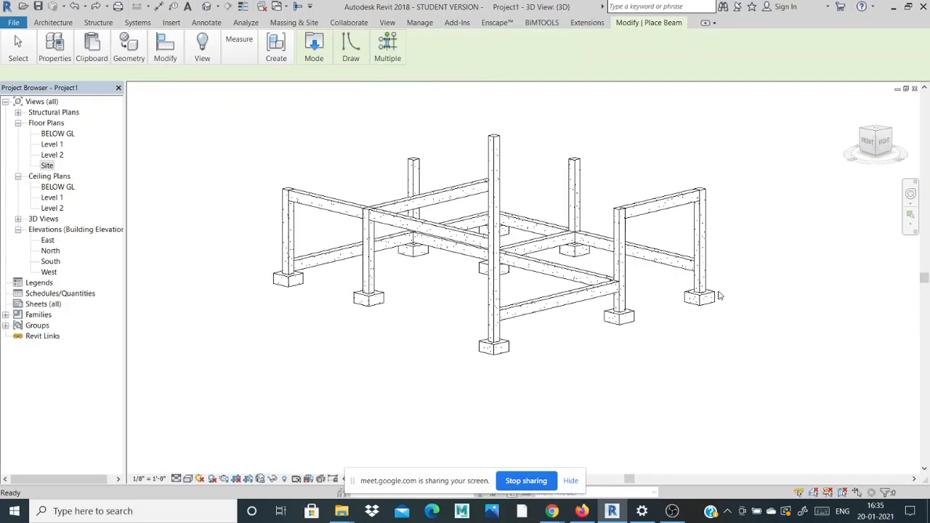
{"action": "key", "text": "Escape"}
{"action": "key", "text": "Escape"}
{"action": "scroll", "coordinate": [719, 300], "scroll_direction": "up", "scroll_amount": 1}
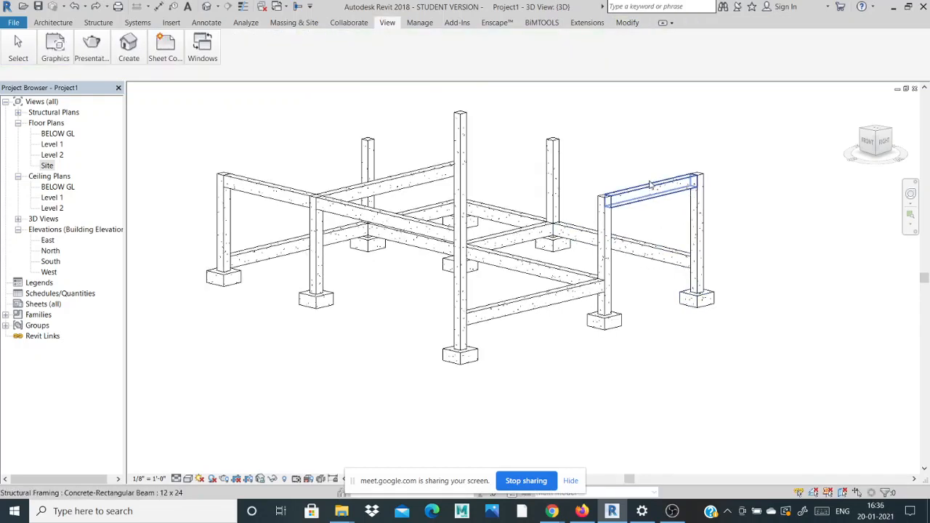
{"action": "left_click", "coordinate": [652, 185]}
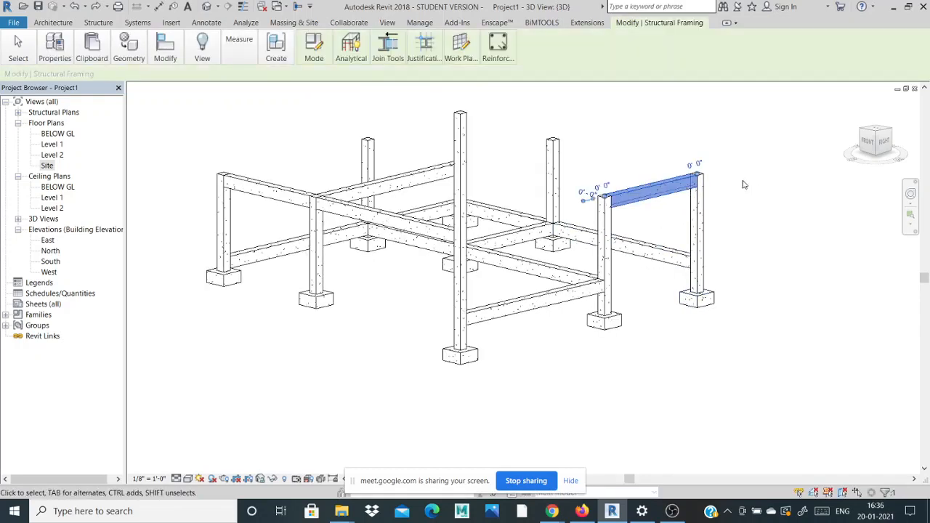
{"action": "left_click", "coordinate": [96, 8]}
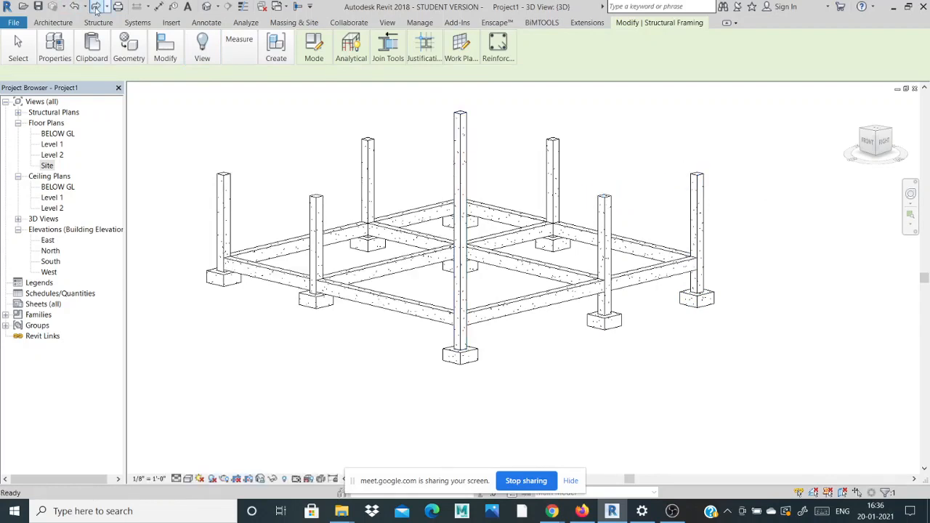
- In the Site floor plan, start placing structural beams and duplicate the 12 x 24 rectangular beam type as 9" X 1'6"
{"action": "double_click", "coordinate": [47, 166]}
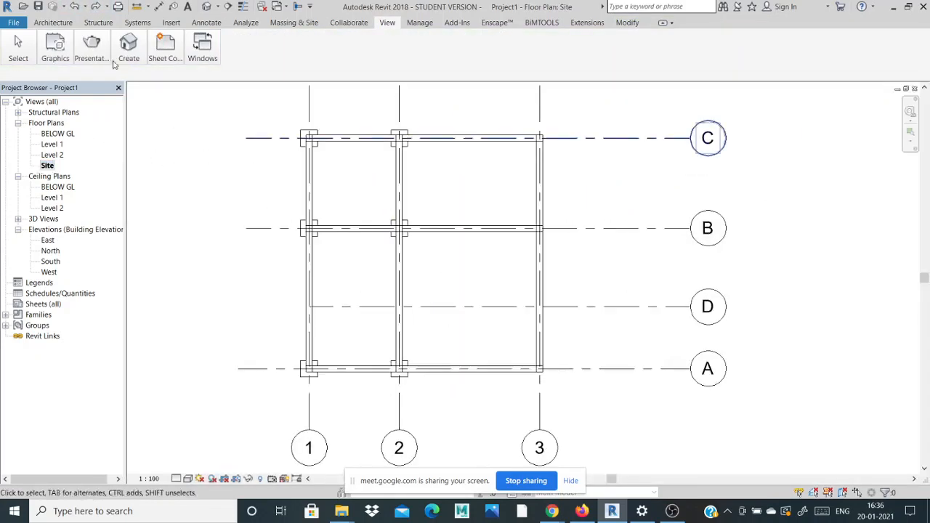
{"action": "left_click", "coordinate": [53, 23]}
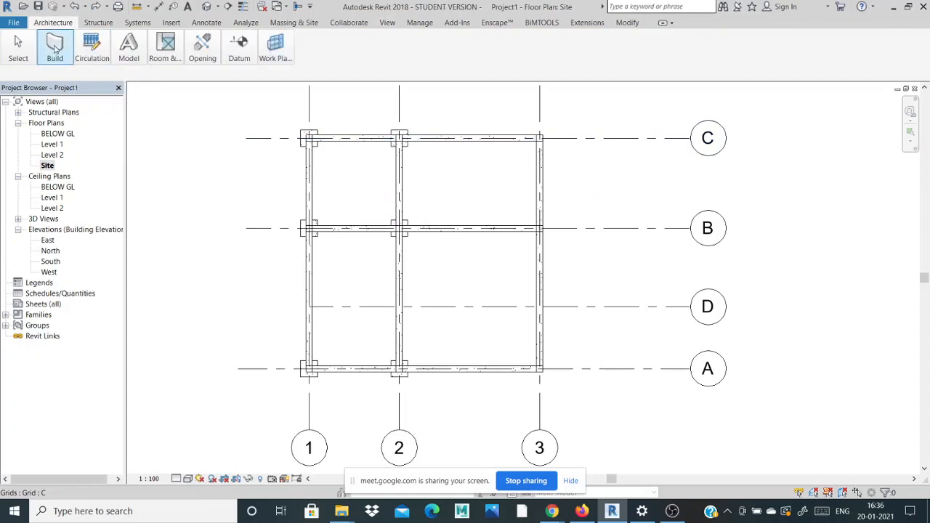
{"action": "left_click", "coordinate": [95, 23]}
{"action": "mouse_move", "coordinate": [55, 51]}
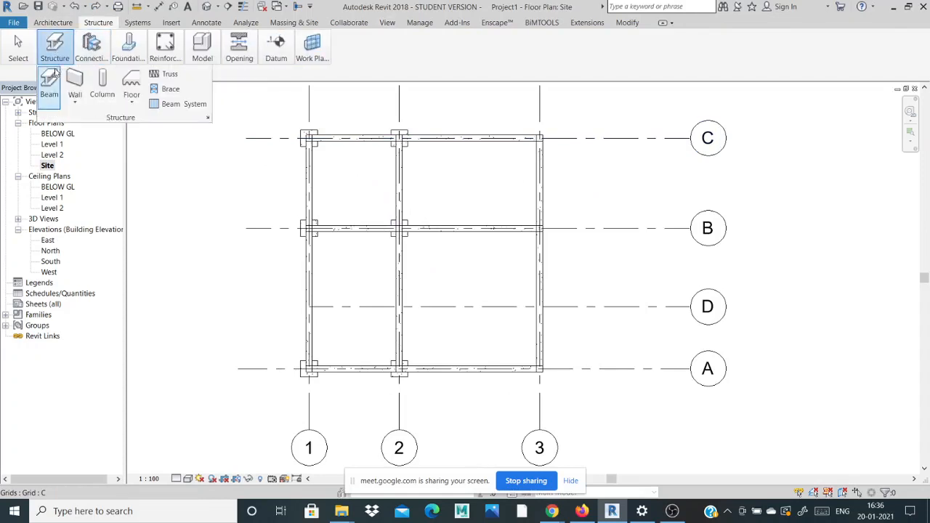
{"action": "left_click", "coordinate": [53, 77]}
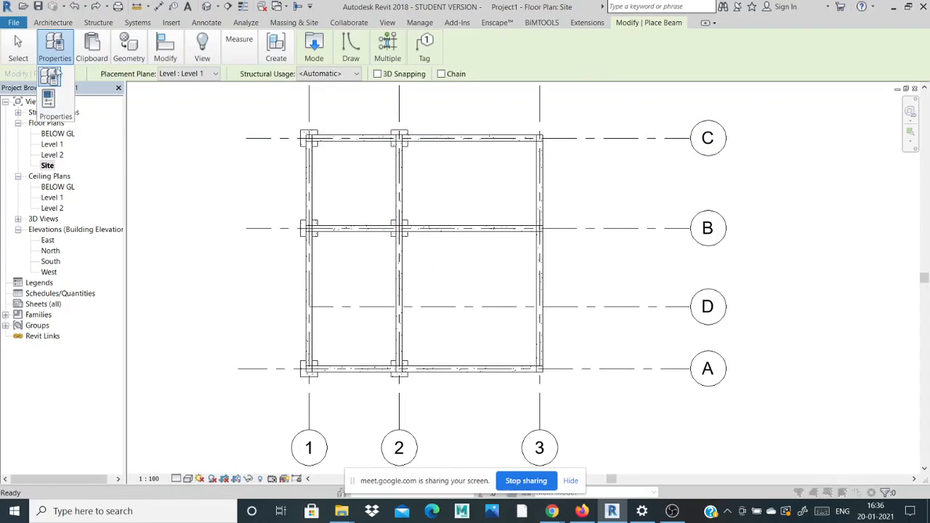
{"action": "left_click", "coordinate": [56, 73]}
{"action": "left_click", "coordinate": [568, 114]}
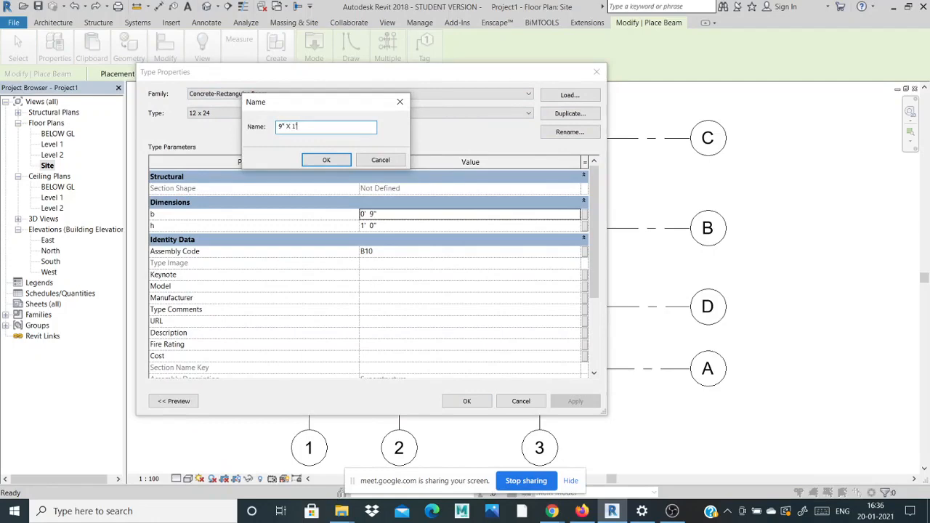
{"action": "type", "text": "9\" X 1'6\""}
{"action": "key", "text": "Return"}
- Set the height h of the 9" X 1'6" beam type to 1'6" and apply the type
{"action": "left_click", "coordinate": [391, 226]}
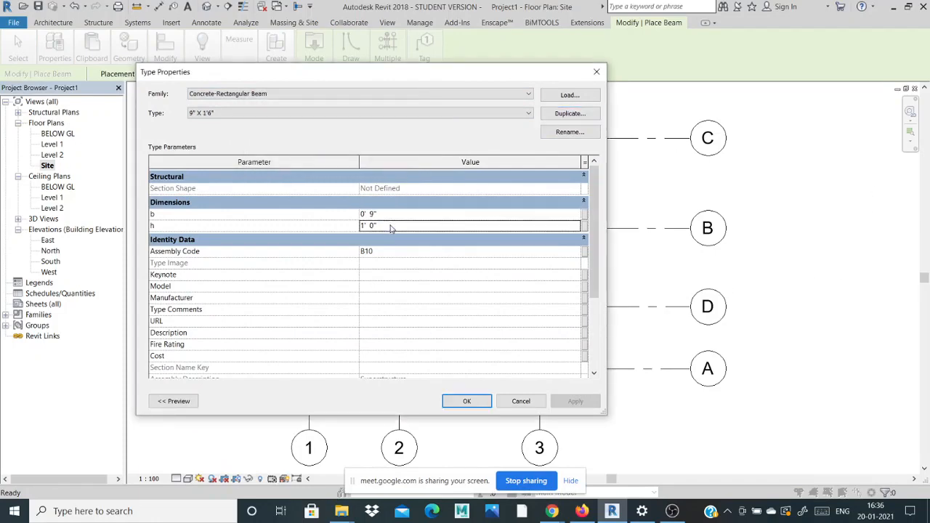
{"action": "left_click", "coordinate": [390, 226]}
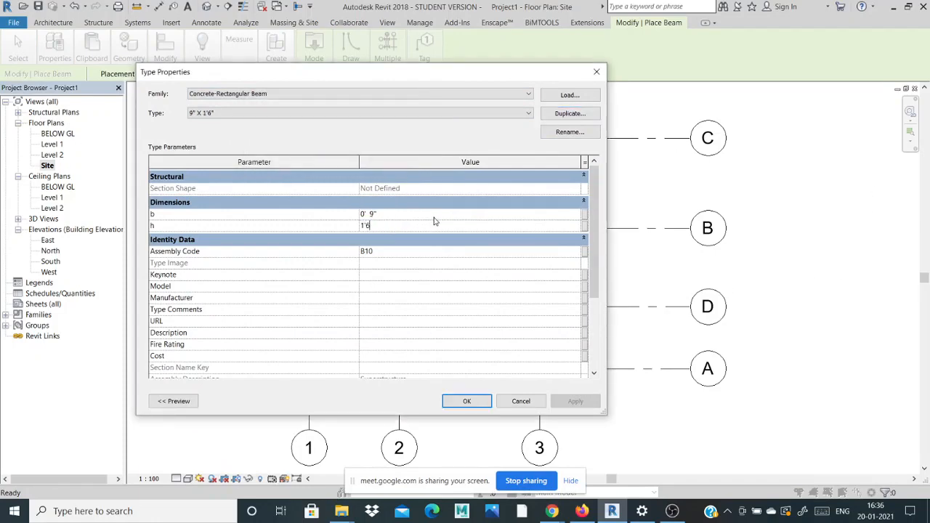
{"action": "left_click", "coordinate": [467, 401]}
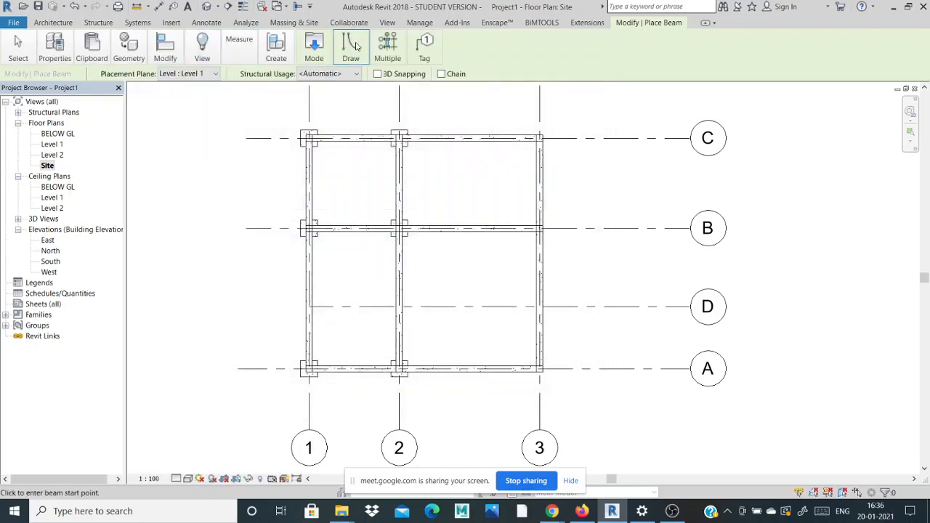
- Place straight Level 1 beams along grid C between grids 1-2, grid 3 between C-B, and grid B between grids 2-1
{"action": "left_click", "coordinate": [356, 50]}
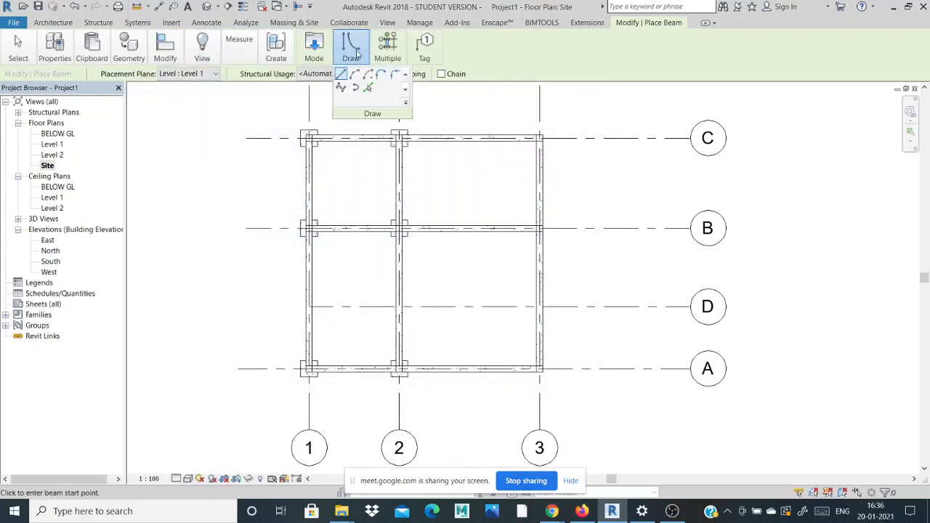
{"action": "left_click", "coordinate": [308, 137]}
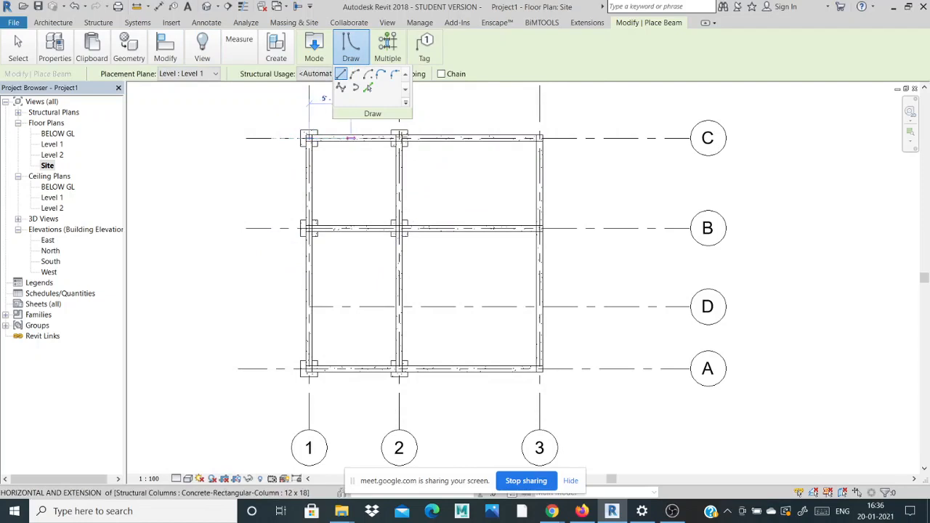
{"action": "left_click", "coordinate": [398, 137]}
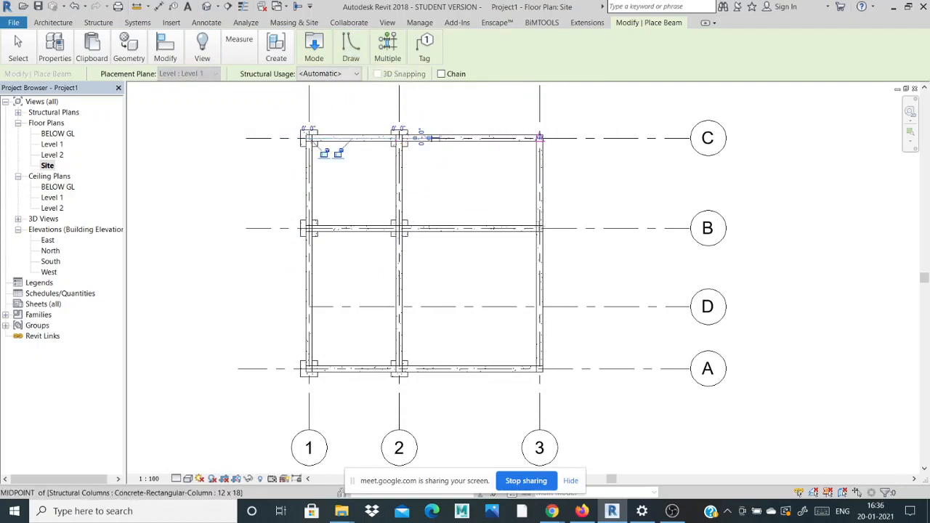
{"action": "left_click", "coordinate": [540, 138]}
{"action": "left_click", "coordinate": [539, 228]}
{"action": "left_click", "coordinate": [399, 228]}
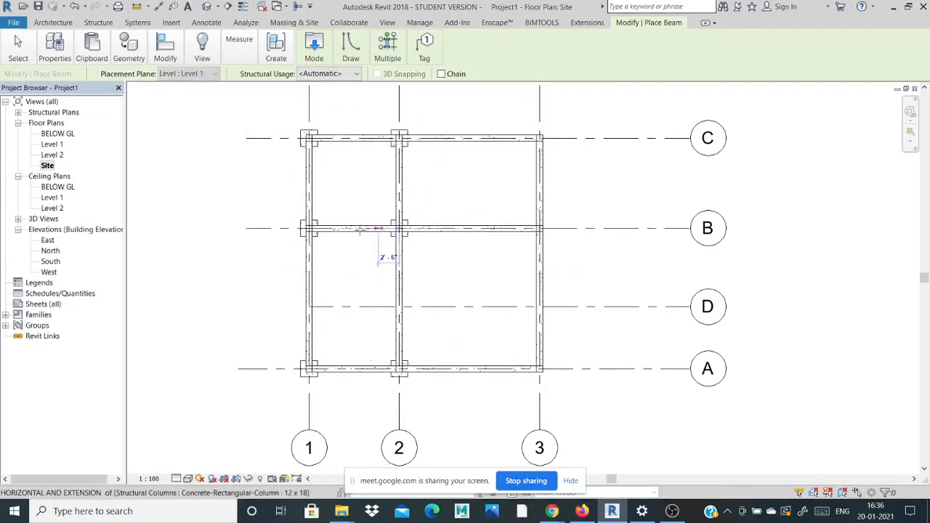
{"action": "left_click", "coordinate": [309, 228]}
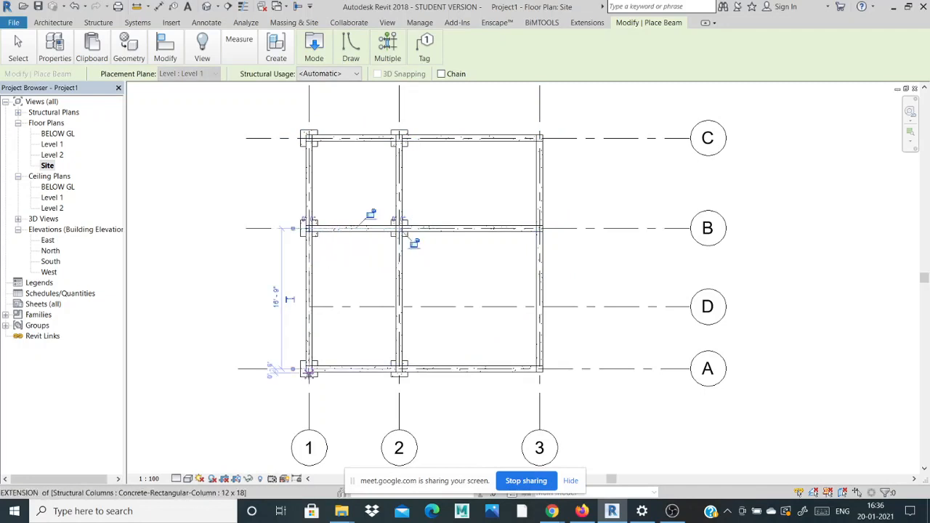
- Place Level 1 beams along grid A between grids 1-2 and 2-3, and along grid 3 between A-B
{"action": "left_click", "coordinate": [309, 371]}
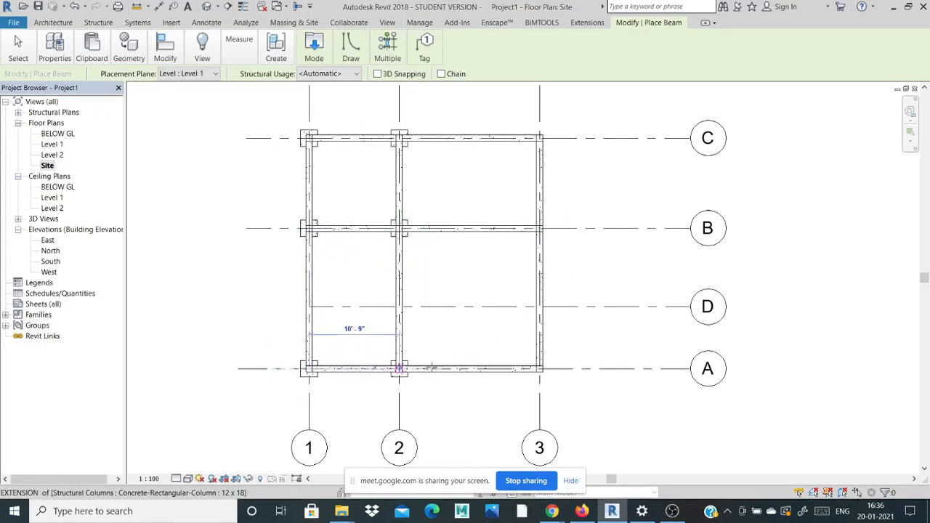
{"action": "left_click", "coordinate": [399, 369]}
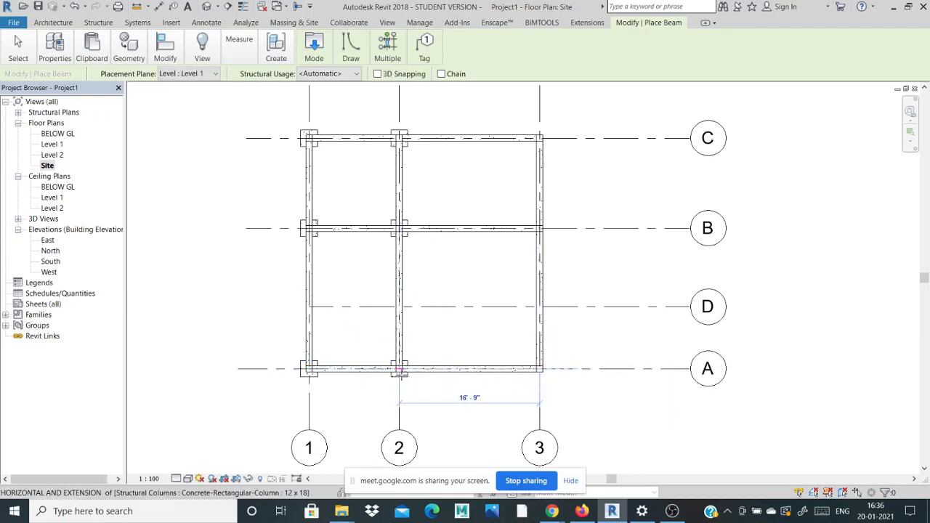
{"action": "left_click", "coordinate": [539, 369]}
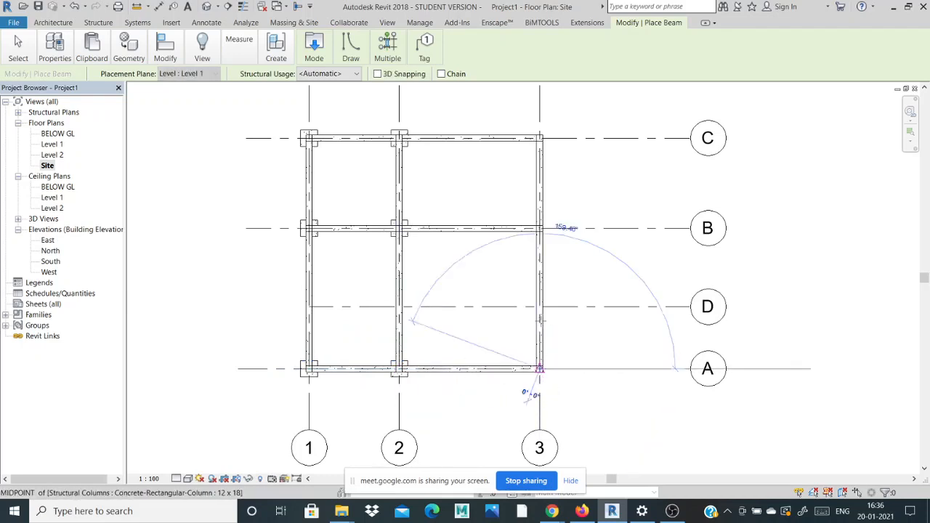
{"action": "left_click", "coordinate": [539, 229]}
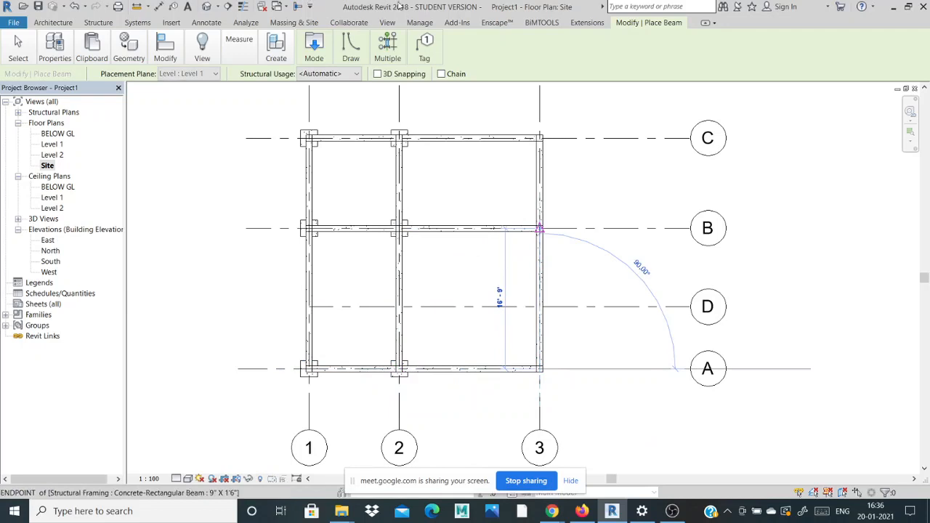
- Leave beam placement and check the 9" X 1'6" beams in the 3D view
{"action": "left_click", "coordinate": [387, 22]}
{"action": "left_click", "coordinate": [127, 78]}
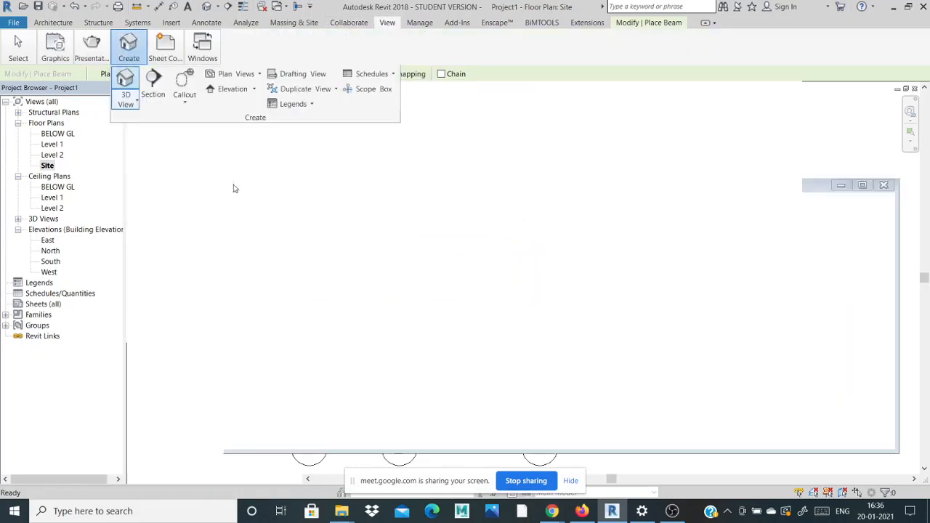
{"action": "key", "text": "Escape"}
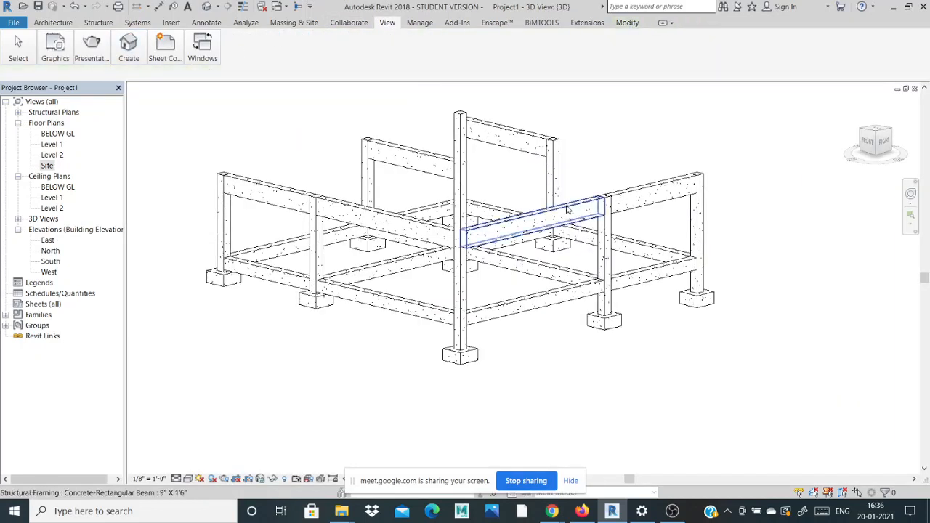
- Examine the Level 1 and lower beams around the column frame in the 3D view from different sides
{"action": "left_click", "coordinate": [568, 210]}
{"action": "left_click", "coordinate": [660, 145]}
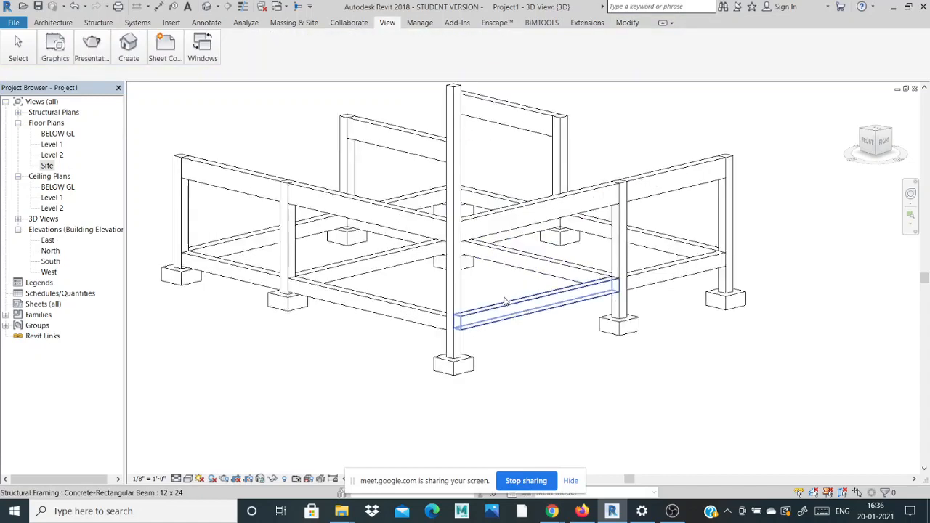
{"action": "scroll", "coordinate": [508, 306], "scroll_direction": "up", "scroll_amount": 3}
{"action": "scroll", "coordinate": [510, 325], "scroll_direction": "down", "scroll_amount": 4}
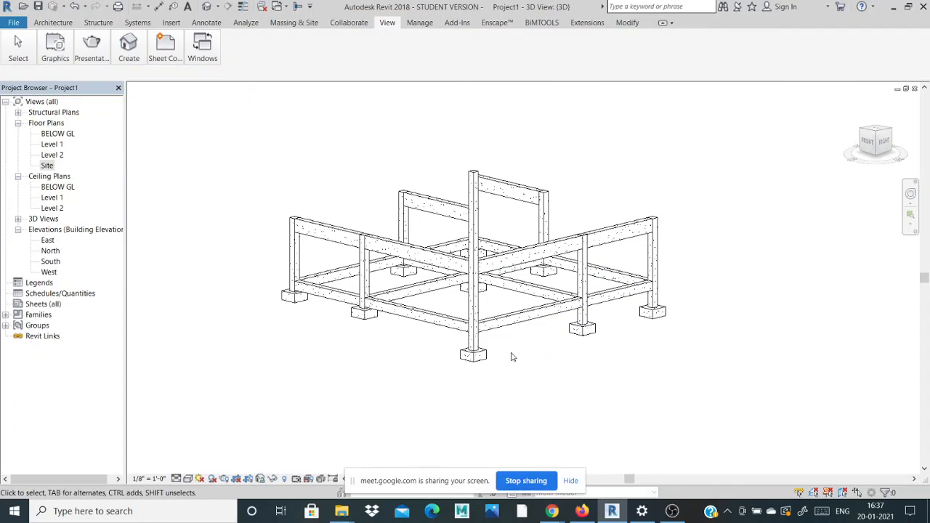
{"action": "left_click_drag", "start_coordinate": [878, 150], "coordinate": [906, 162]}
{"action": "middle_click_drag", "start_coordinate": [207, 175], "coordinate": [306, 178], "text": "shift"}
- Place straight Level 1 beams in the Site plan along grids 1 and 2, between grids C-B and B-A
{"action": "double_click", "coordinate": [46, 165]}
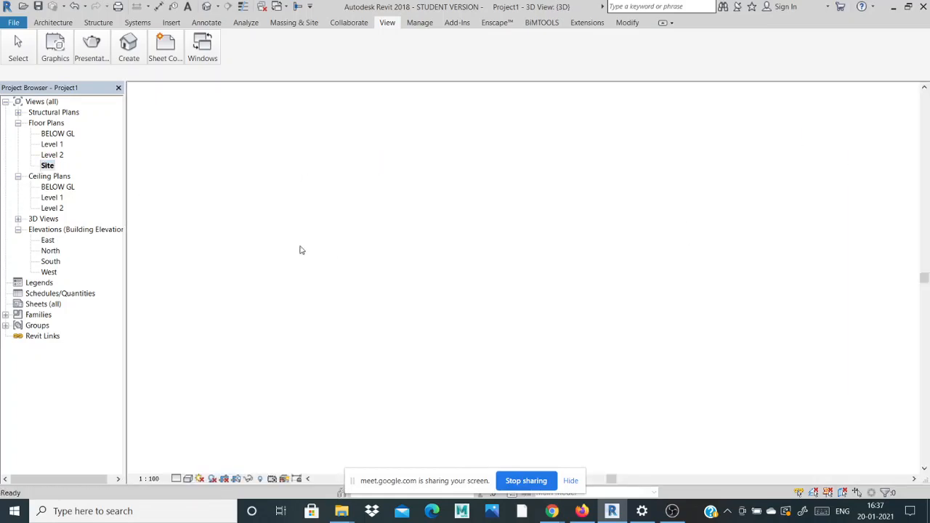
{"action": "left_click", "coordinate": [53, 22]}
{"action": "left_click", "coordinate": [99, 23]}
{"action": "mouse_move", "coordinate": [54, 51]}
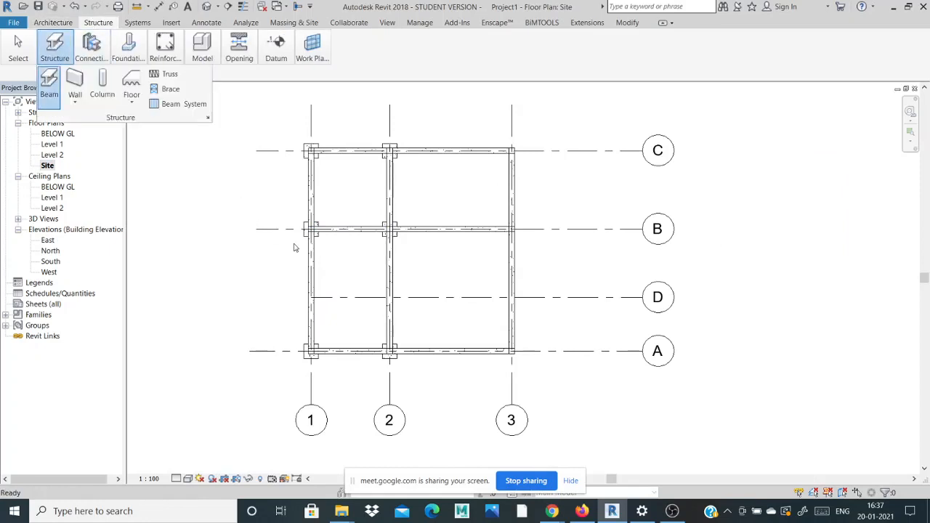
{"action": "left_click", "coordinate": [49, 81]}
{"action": "left_click", "coordinate": [389, 230]}
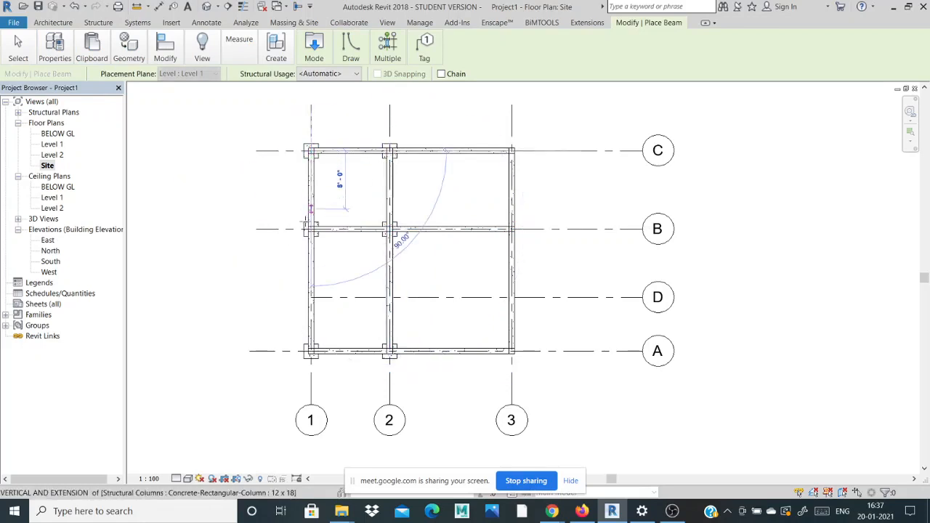
{"action": "left_click", "coordinate": [311, 230]}
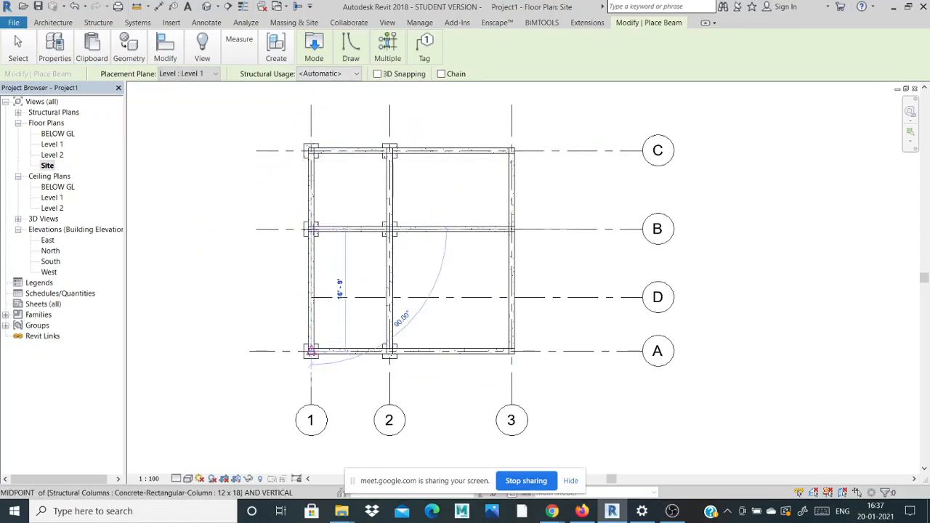
{"action": "left_click", "coordinate": [311, 350]}
{"action": "left_click", "coordinate": [313, 229]}
{"action": "key", "text": "Escape"}
{"action": "key", "text": "Escape"}
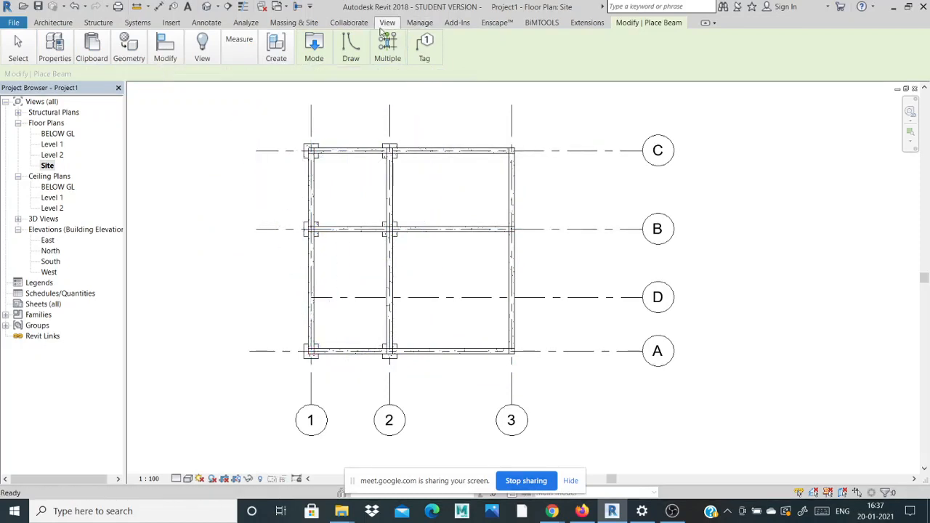
- Inspect the new grid 1 and grid 2 beams in the 3D view, along with the lower beams, columns and footings
{"action": "left_click", "coordinate": [128, 48]}
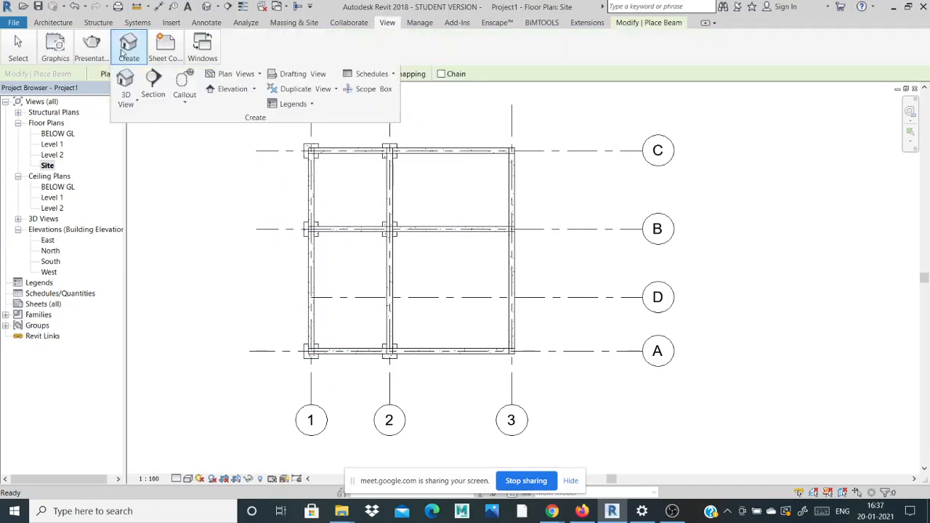
{"action": "left_click", "coordinate": [132, 80]}
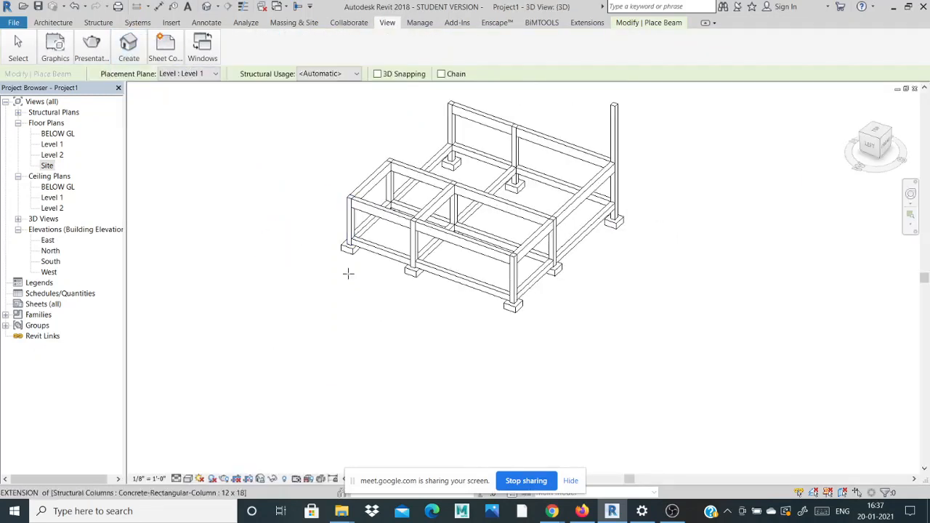
{"action": "key", "text": "Escape"}
{"action": "left_click_drag", "start_coordinate": [890, 145], "coordinate": [846, 135]}
{"action": "scroll", "coordinate": [552, 305], "scroll_direction": "up", "scroll_amount": 5}
{"action": "left_click", "coordinate": [518, 350]}
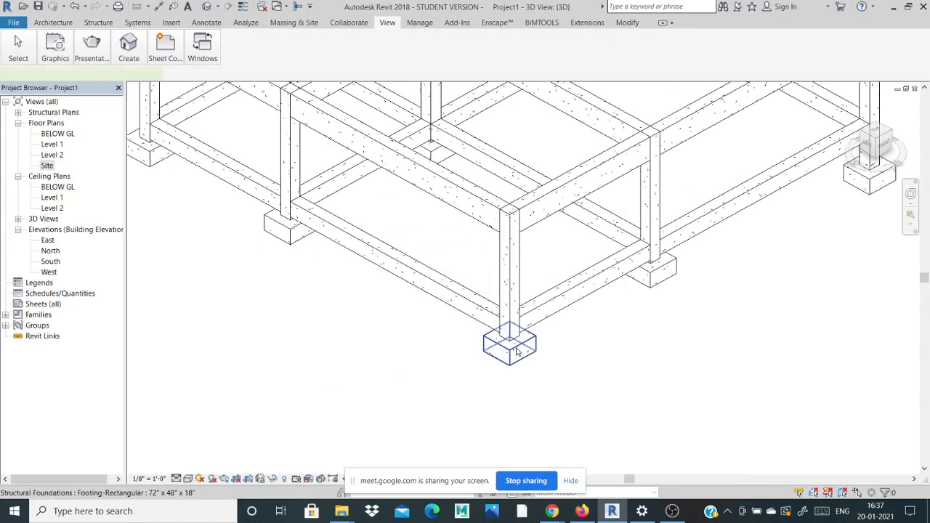
{"action": "left_click", "coordinate": [510, 289]}
{"action": "left_click", "coordinate": [478, 201]}
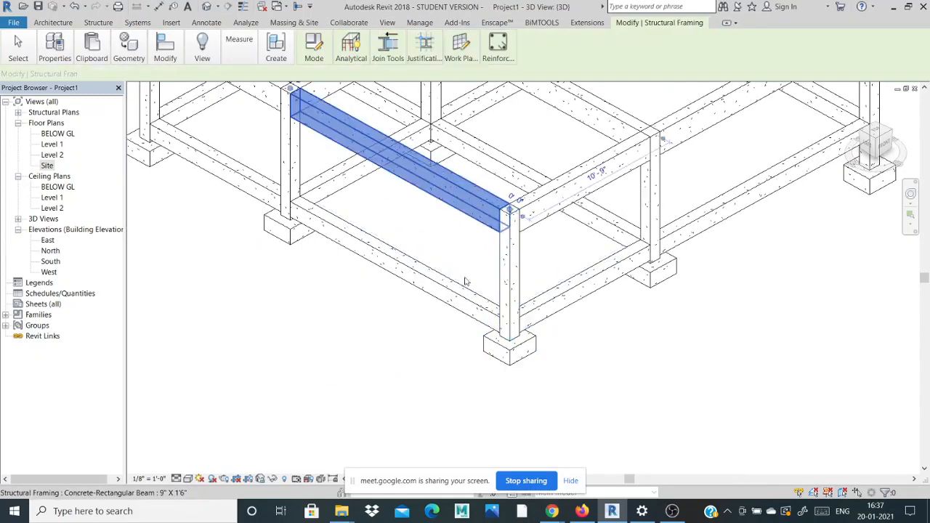
{"action": "scroll", "coordinate": [454, 320], "scroll_direction": "down", "scroll_amount": 3}
{"action": "scroll", "coordinate": [448, 332], "scroll_direction": "down", "scroll_amount": 2}
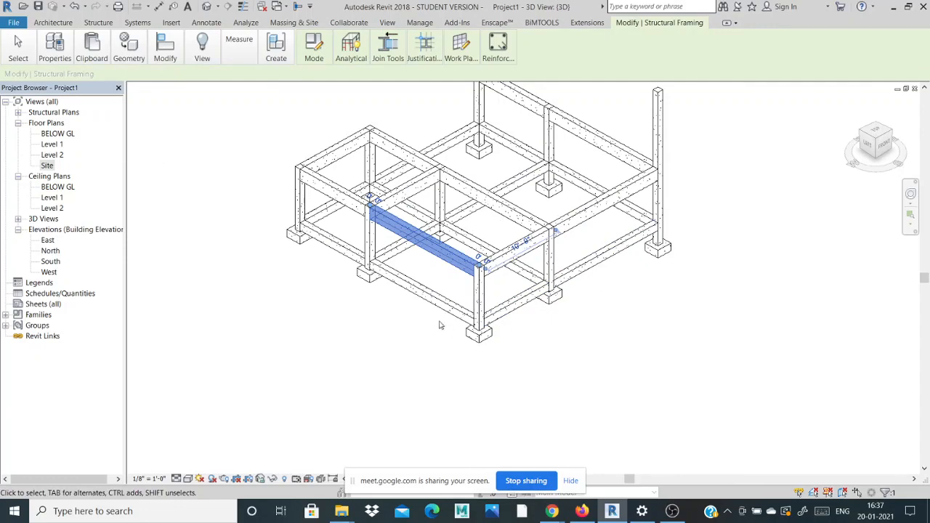
{"action": "scroll", "coordinate": [479, 331], "scroll_direction": "up", "scroll_amount": 2}
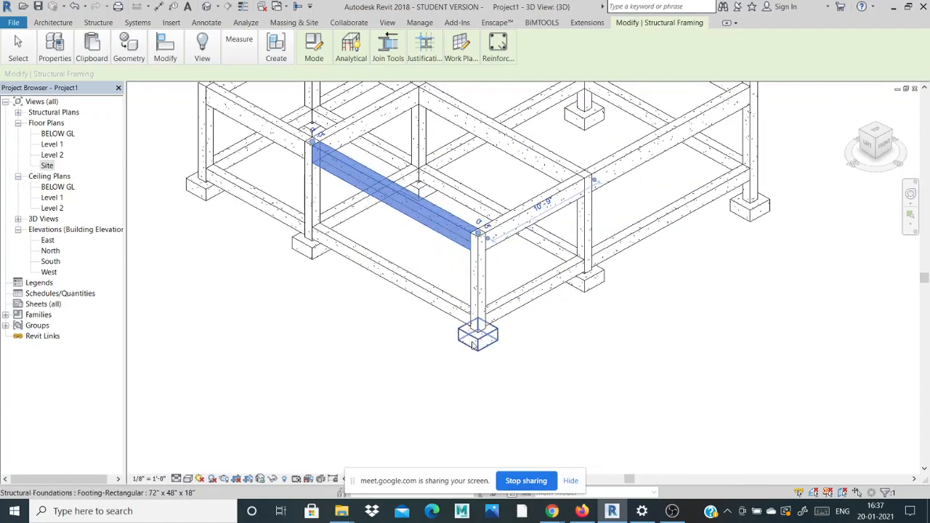
{"action": "left_click", "coordinate": [473, 343]}
{"action": "left_click", "coordinate": [446, 297]}
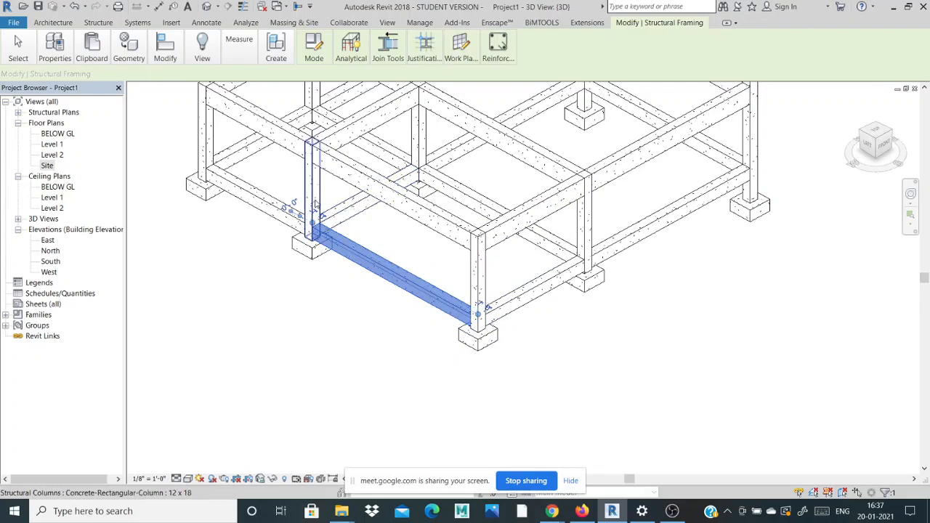
{"action": "left_click", "coordinate": [314, 204]}
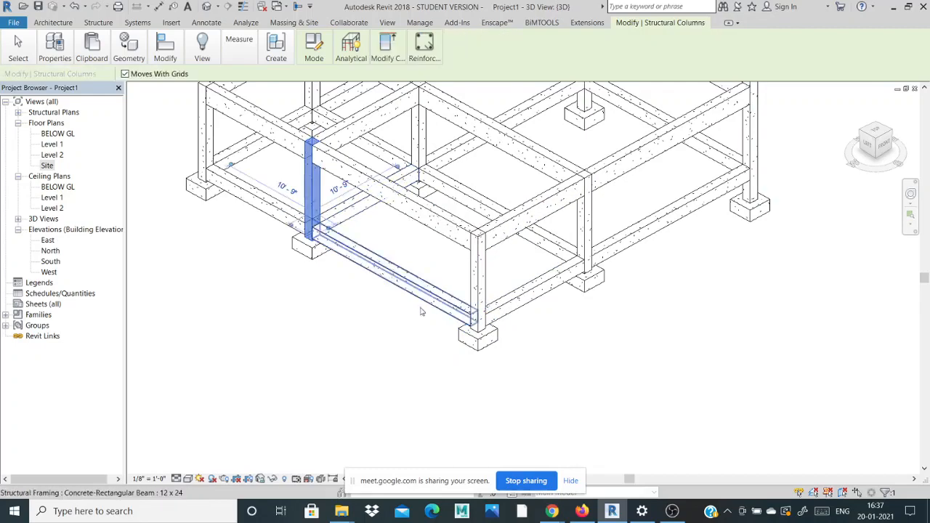
- Switch to the Google Meet window, read the chat messages, and return to the Revit model
{"action": "mouse_move", "coordinate": [552, 511]}
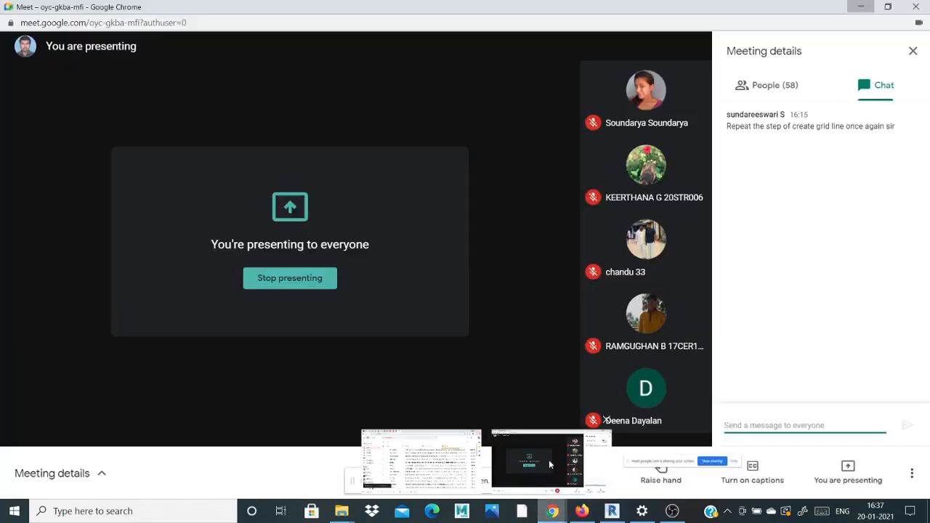
{"action": "left_click", "coordinate": [549, 459]}
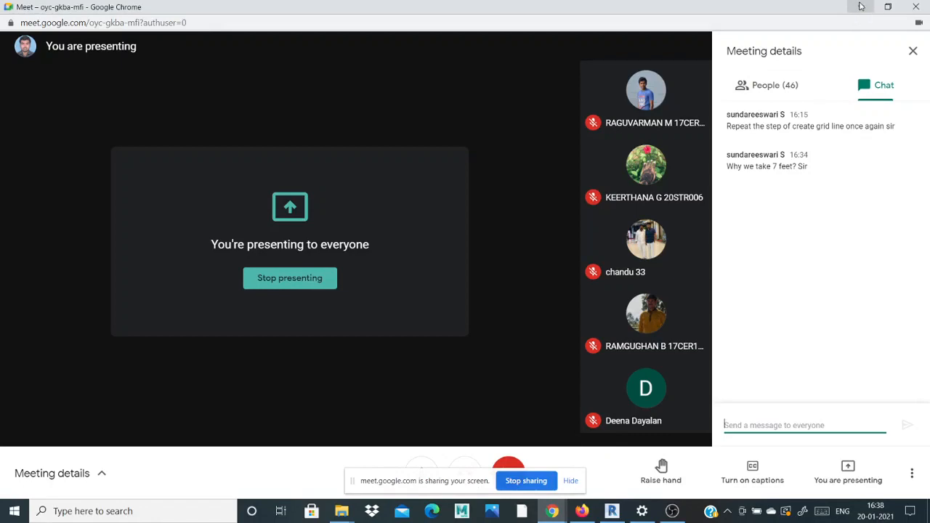
{"action": "left_click", "coordinate": [860, 6]}
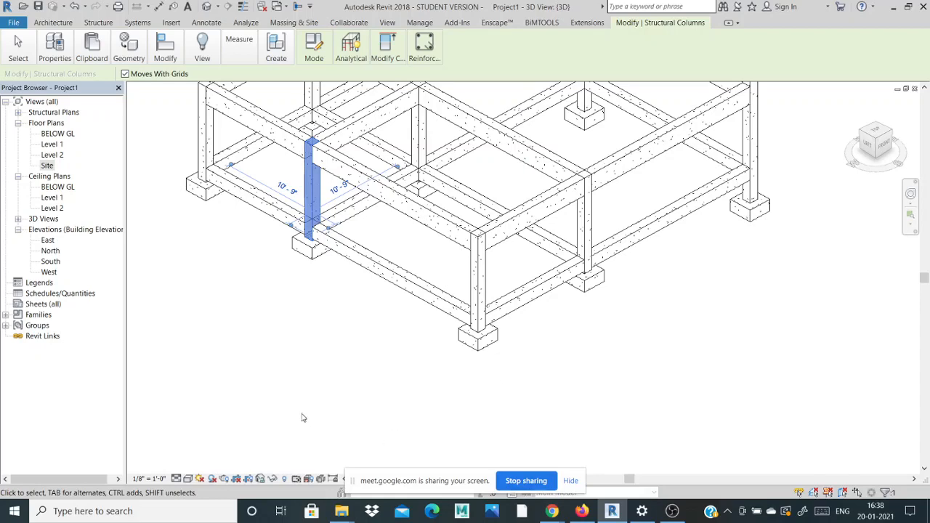
- Clear the column selection and view the whole frame from the top in the 3D view
{"action": "scroll", "coordinate": [300, 350], "scroll_direction": "down", "scroll_amount": 1}
{"action": "scroll", "coordinate": [304, 242], "scroll_direction": "up", "scroll_amount": 1}
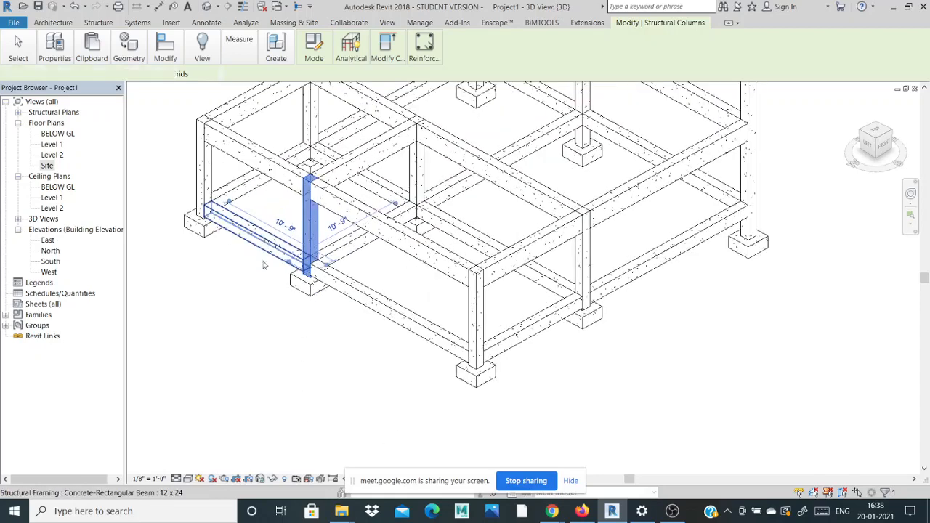
{"action": "left_click", "coordinate": [232, 320]}
{"action": "scroll", "coordinate": [552, 205], "scroll_direction": "down", "scroll_amount": 2}
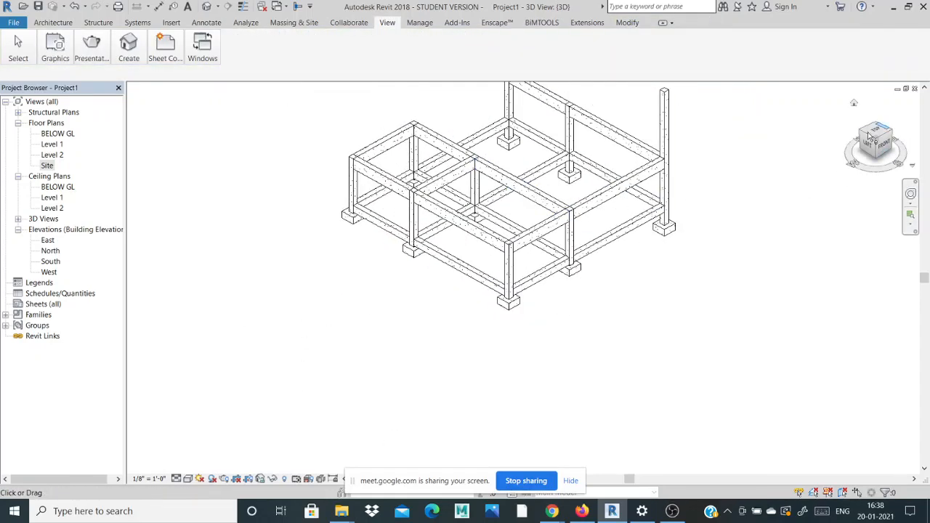
{"action": "left_click", "coordinate": [874, 137]}
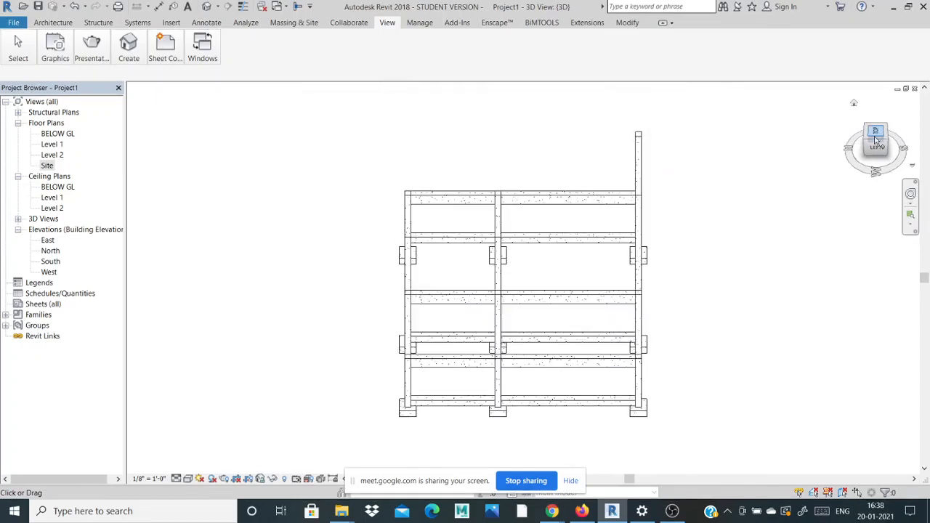
{"action": "left_click", "coordinate": [876, 133]}
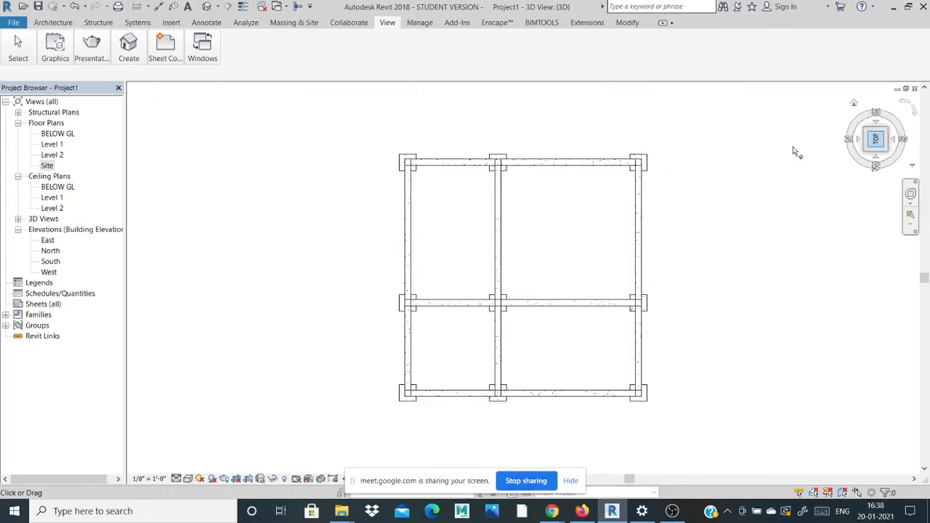
- Start a structural floor in the Site plan and sketch a rectangular boundary over the bay between grids 1-2 and C-B
{"action": "double_click", "coordinate": [48, 166]}
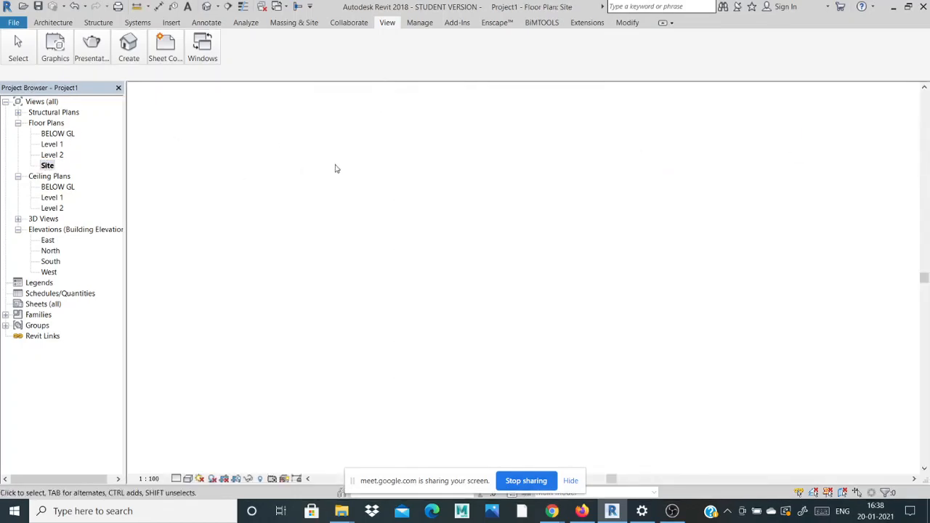
{"action": "scroll", "coordinate": [322, 314], "scroll_direction": "up", "scroll_amount": 3}
{"action": "scroll", "coordinate": [322, 314], "scroll_direction": "down", "scroll_amount": 3}
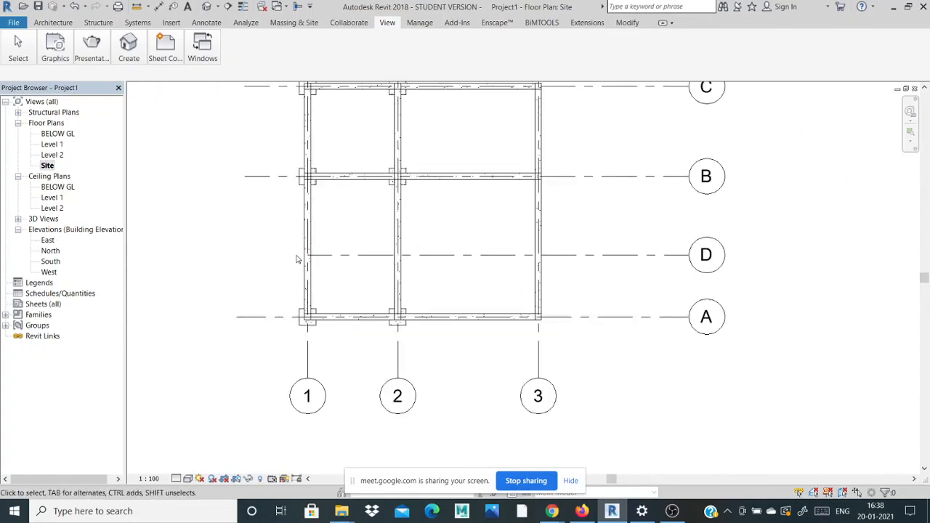
{"action": "left_click", "coordinate": [99, 22]}
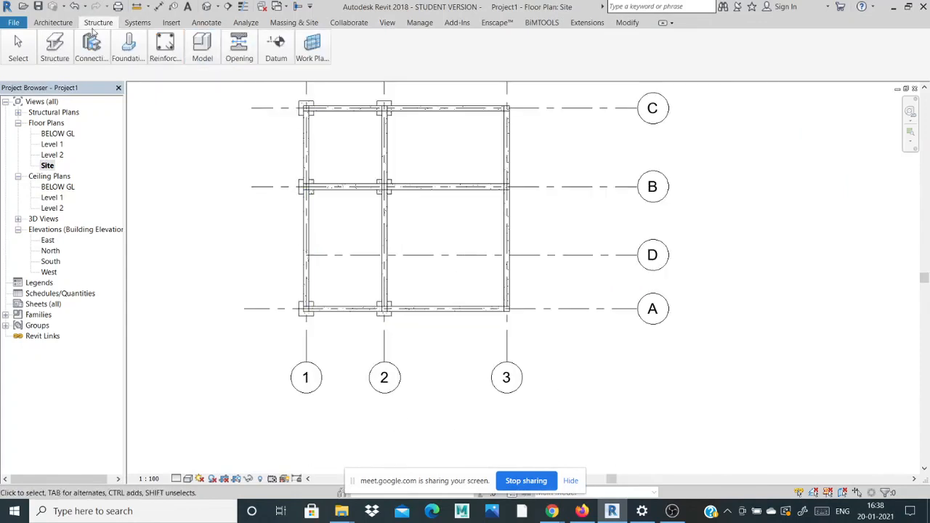
{"action": "mouse_move", "coordinate": [58, 51]}
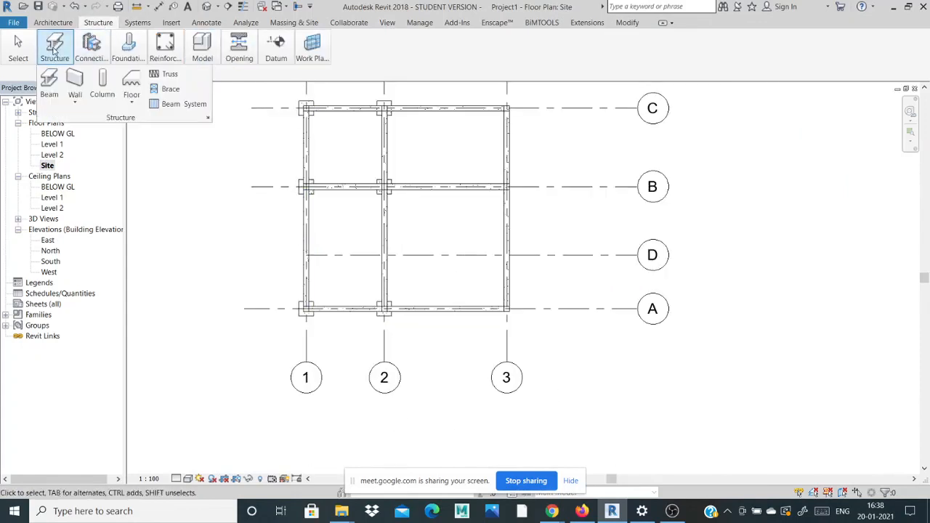
{"action": "left_click", "coordinate": [131, 102]}
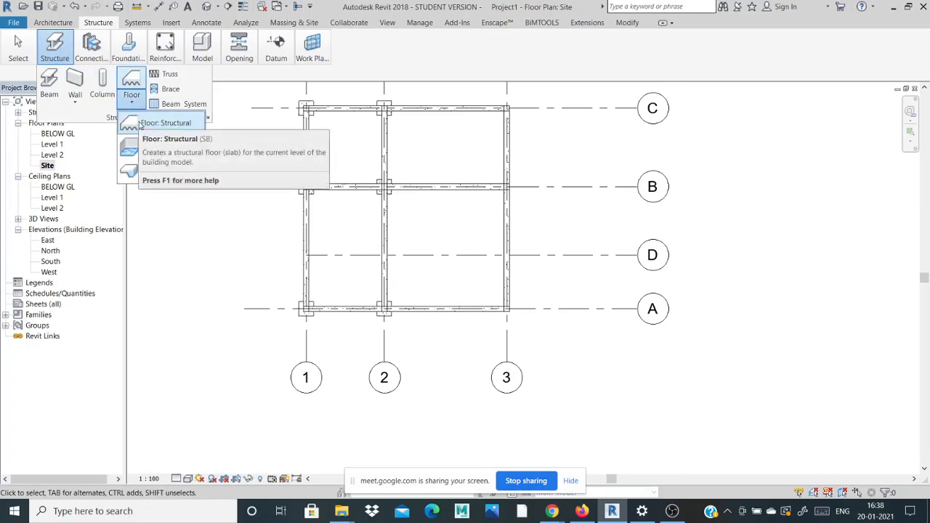
{"action": "left_click", "coordinate": [141, 126]}
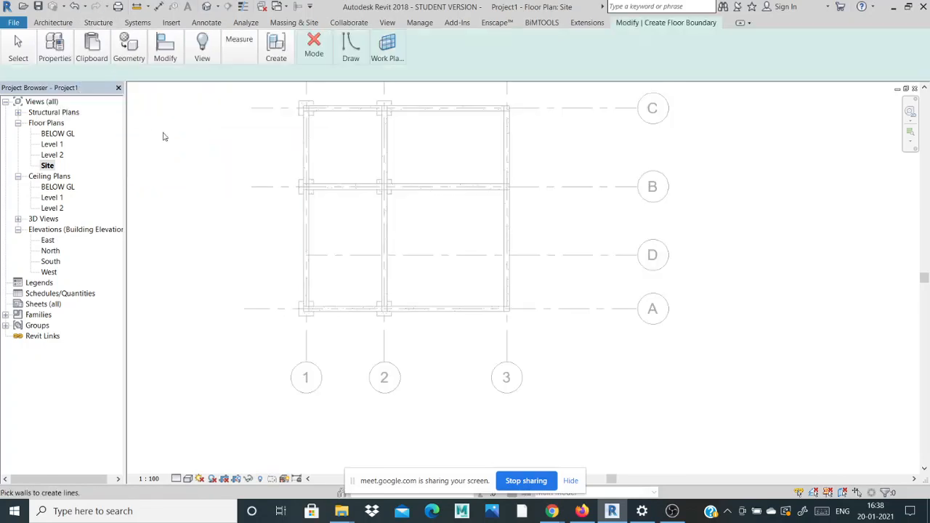
{"action": "left_click", "coordinate": [350, 55]}
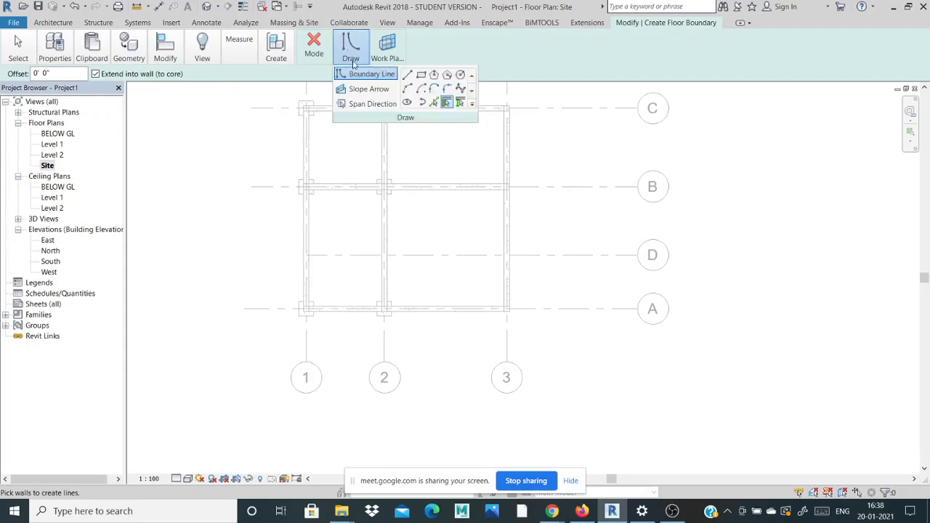
{"action": "left_click", "coordinate": [421, 76]}
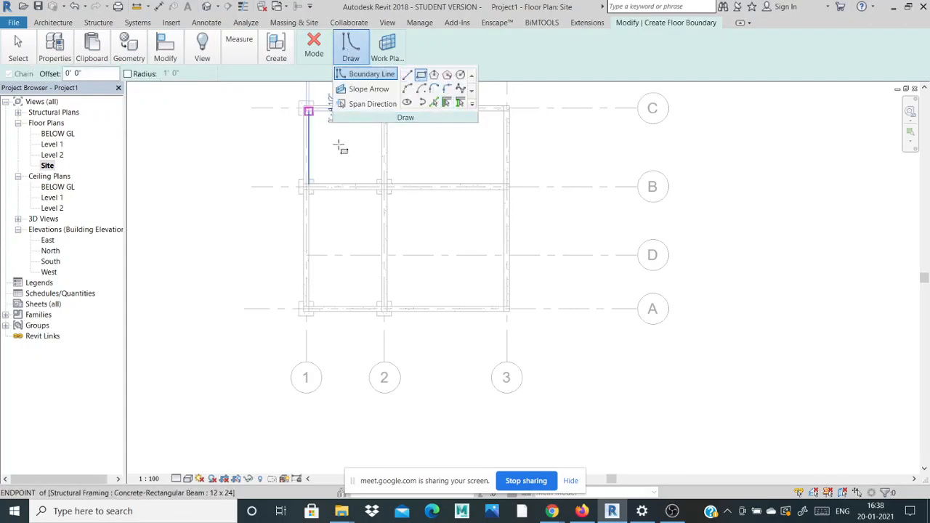
{"action": "left_click", "coordinate": [308, 111]}
{"action": "left_click", "coordinate": [383, 186]}
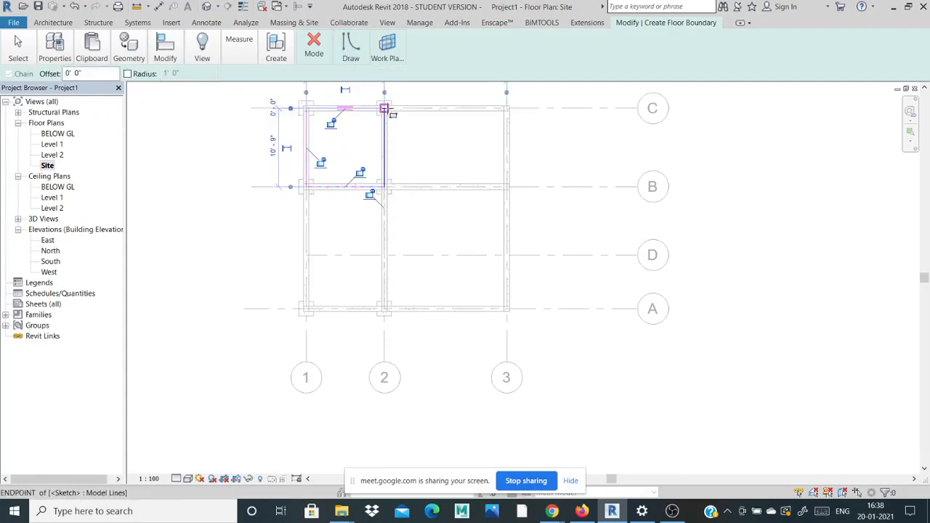
- Sketch rectangular floor boundaries over the other three grid bays and try to finish them together as one floor
{"action": "left_click", "coordinate": [385, 109]}
{"action": "left_click", "coordinate": [508, 187]}
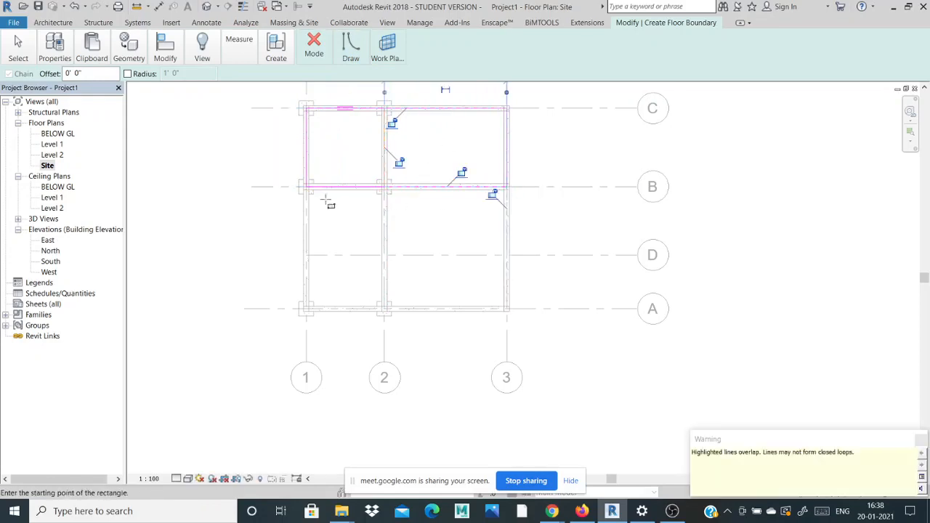
{"action": "left_click", "coordinate": [308, 187]}
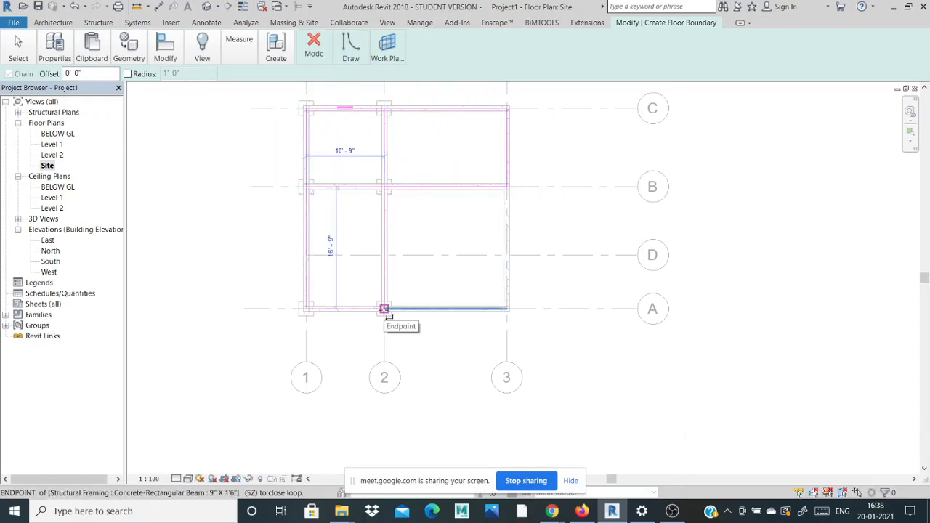
{"action": "left_click", "coordinate": [383, 309]}
{"action": "left_click", "coordinate": [385, 186]}
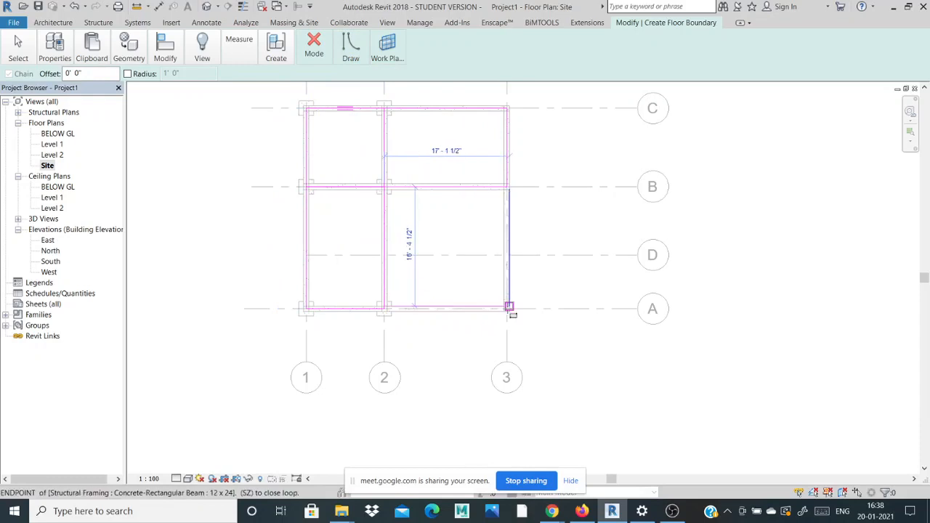
{"action": "left_click", "coordinate": [508, 307]}
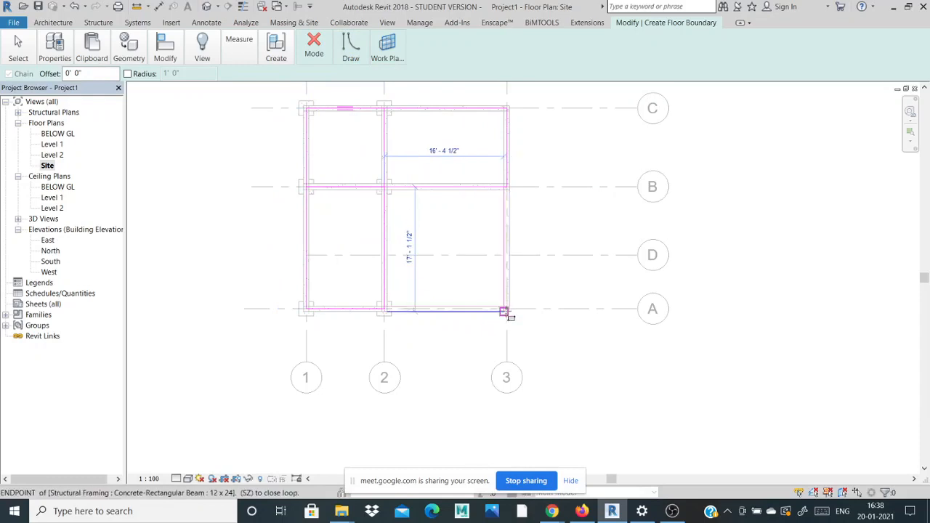
{"action": "left_click", "coordinate": [314, 44]}
{"action": "left_click", "coordinate": [309, 98]}
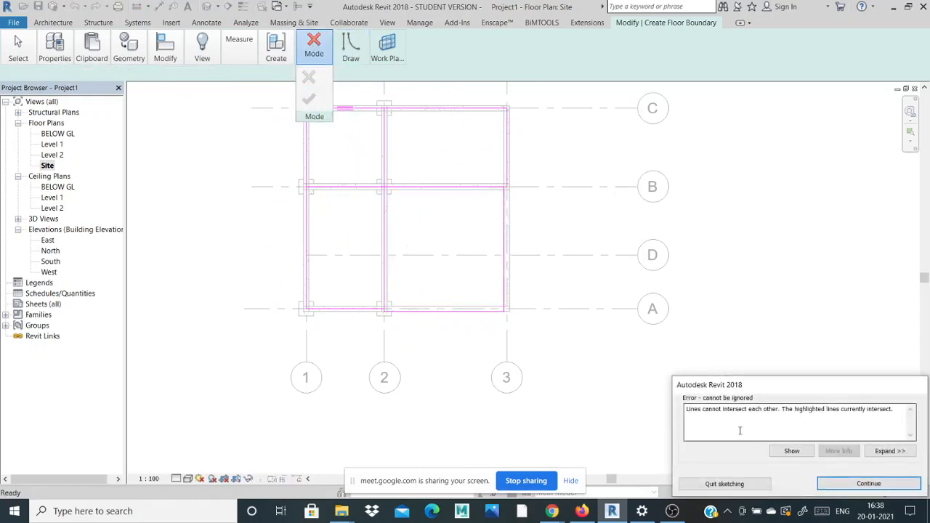
{"action": "left_click", "coordinate": [868, 484]}
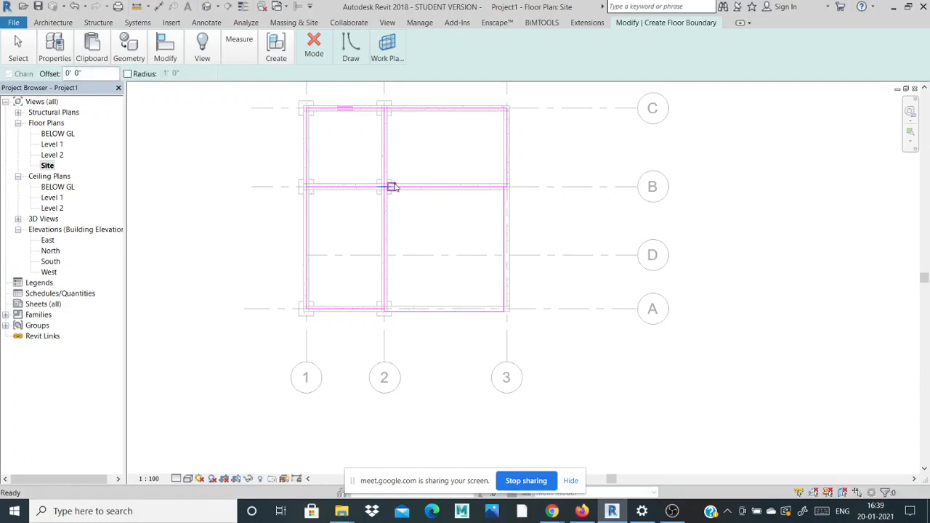
- Undo all the sketched floor boundary rectangles
{"action": "key", "text": "ctrl+z"}
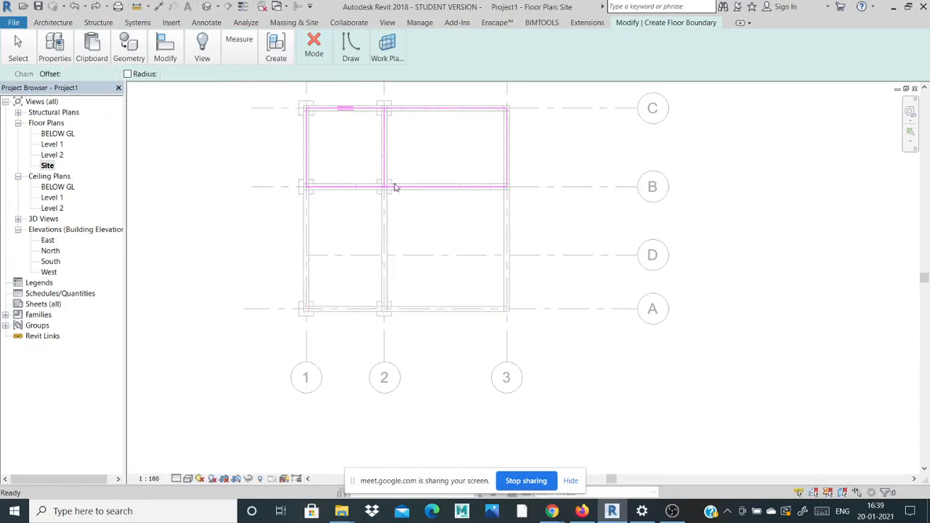
{"action": "key", "text": "ctrl+z"}
{"action": "key", "text": "ctrl+z"}
- Sketch a single rectangular boundary over the bay between grids 1-2 and C-B, and finish the structural floor
{"action": "mouse_move", "coordinate": [350, 47]}
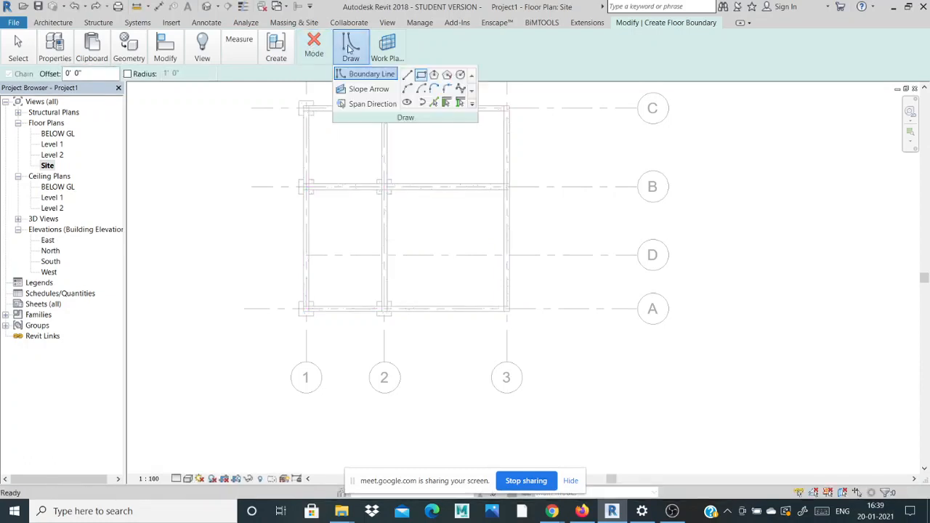
{"action": "left_click", "coordinate": [421, 75]}
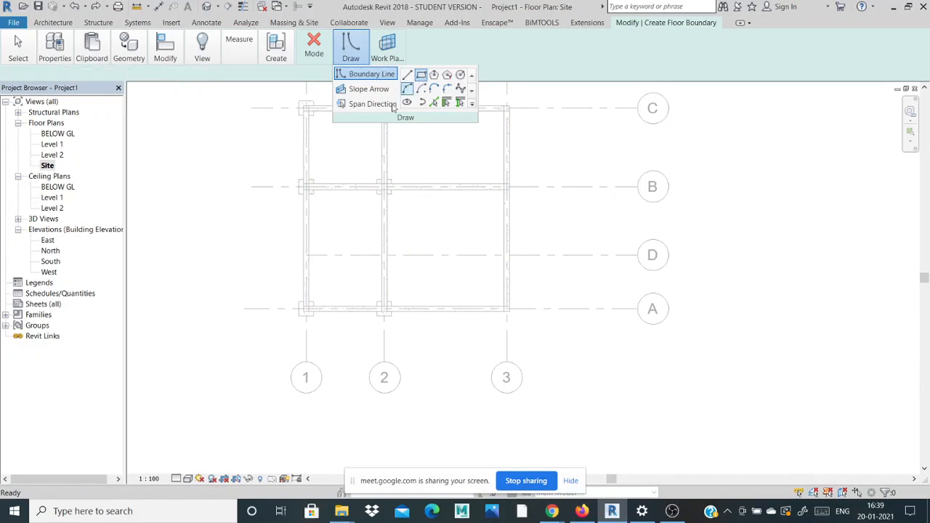
{"action": "left_click", "coordinate": [307, 108]}
{"action": "left_click", "coordinate": [384, 188]}
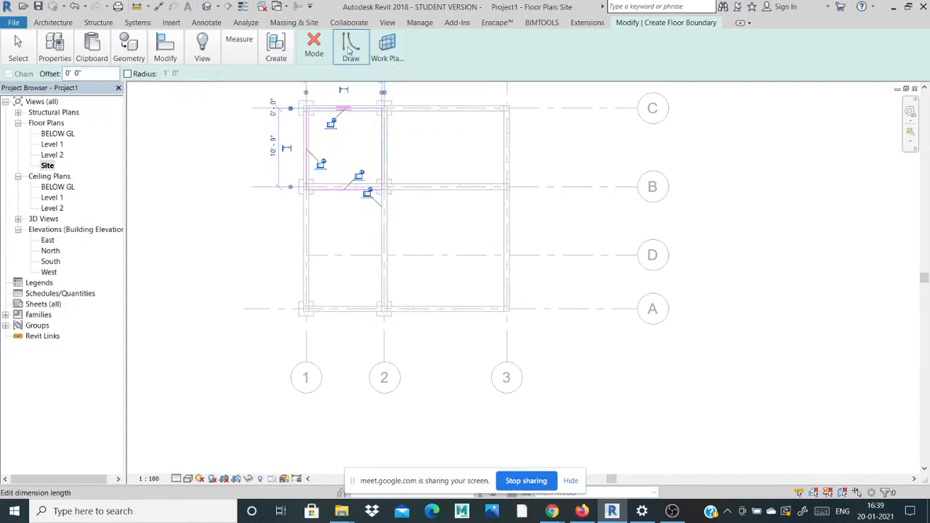
{"action": "mouse_move", "coordinate": [315, 45]}
{"action": "left_click", "coordinate": [309, 98]}
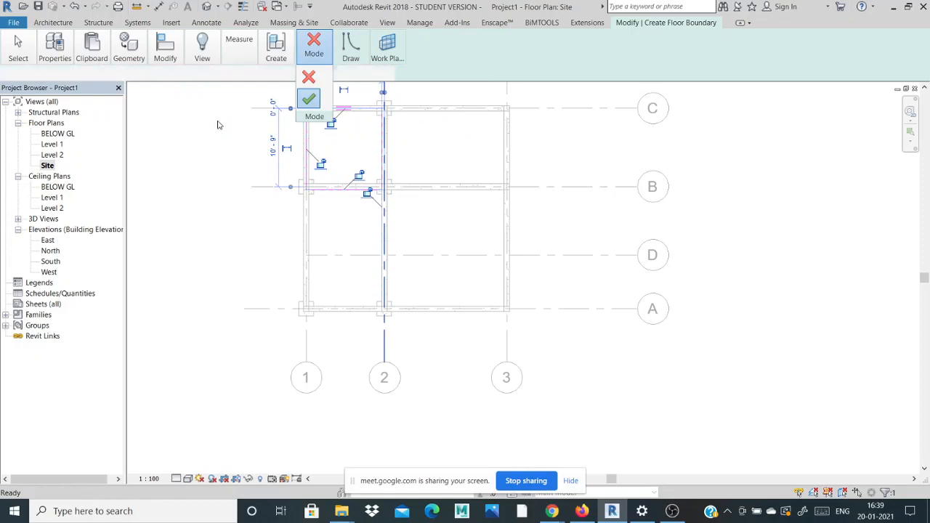
{"action": "left_click", "coordinate": [218, 124]}
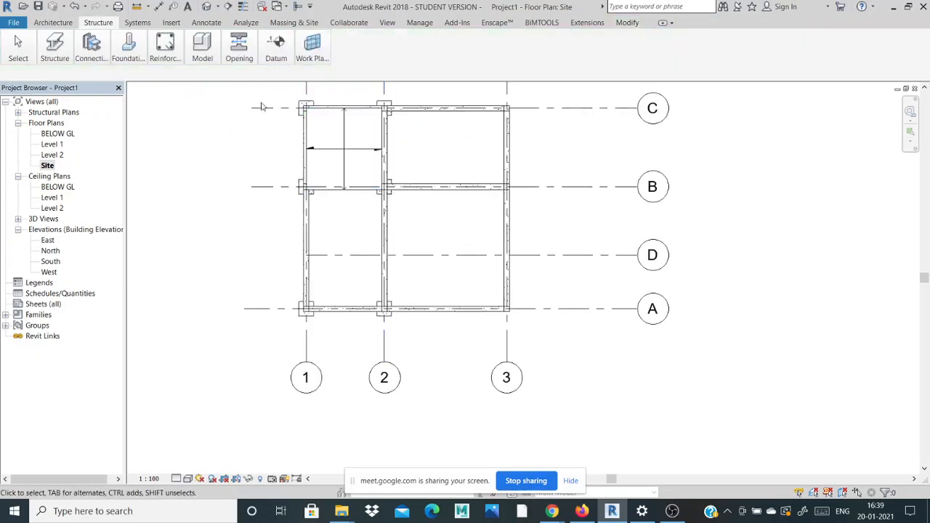
- Inspect the new slab over the bay between grids 1-2 and C-B in the 3D view
{"action": "left_click", "coordinate": [387, 22]}
{"action": "mouse_move", "coordinate": [128, 45]}
{"action": "left_click", "coordinate": [125, 78]}
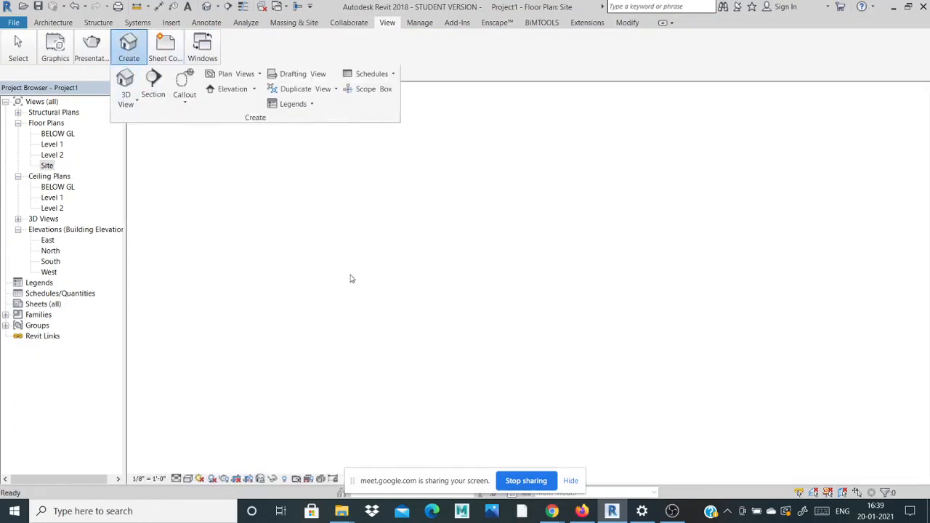
{"action": "left_click", "coordinate": [865, 126]}
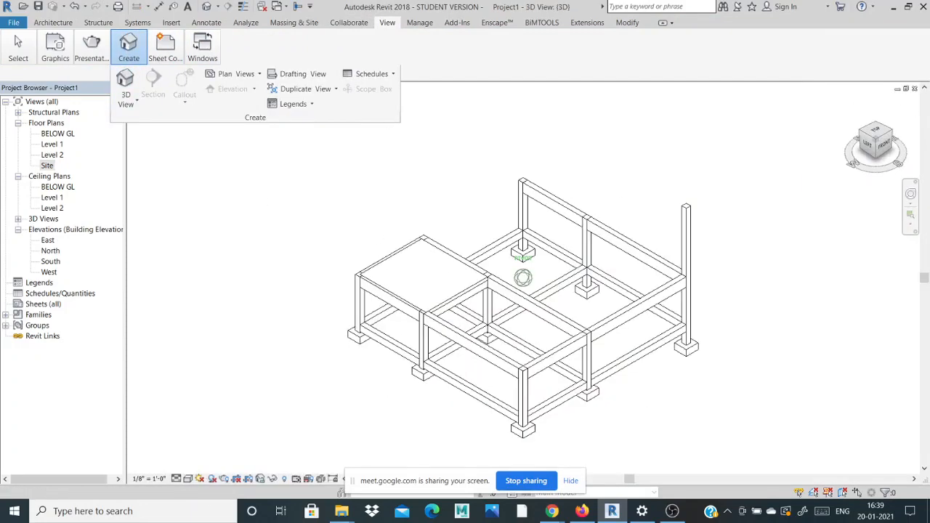
{"action": "scroll", "coordinate": [366, 229], "scroll_direction": "up", "scroll_amount": 3}
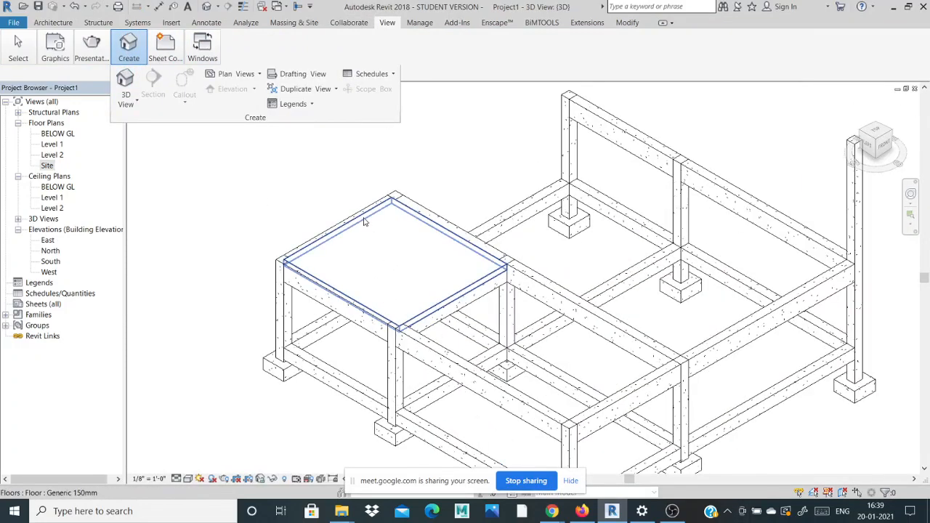
{"action": "left_click", "coordinate": [359, 227]}
{"action": "left_click", "coordinate": [293, 204]}
{"action": "scroll", "coordinate": [268, 200], "scroll_direction": "down", "scroll_amount": 2}
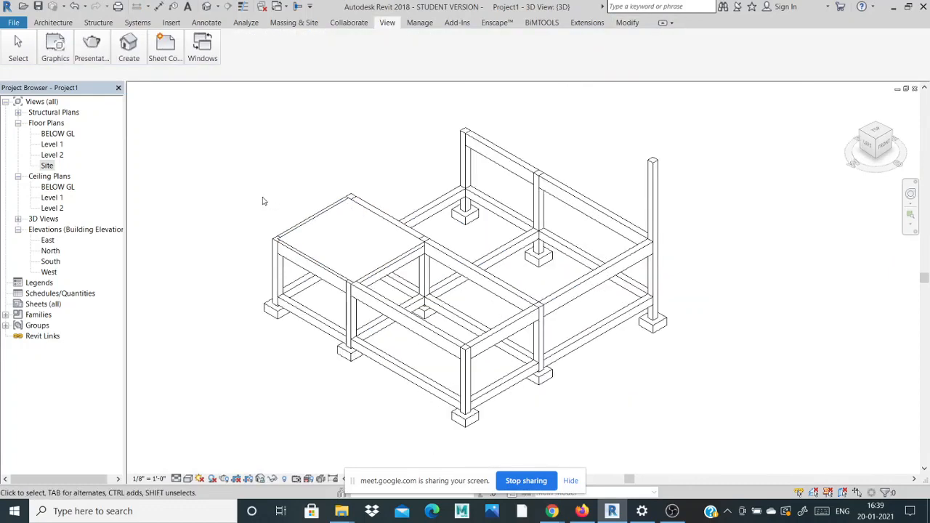
- In the Site plan, create a structural floor with a rectangular boundary over the bay between grids 2-3 and C-B, dismissing the save reminder
{"action": "double_click", "coordinate": [51, 165]}
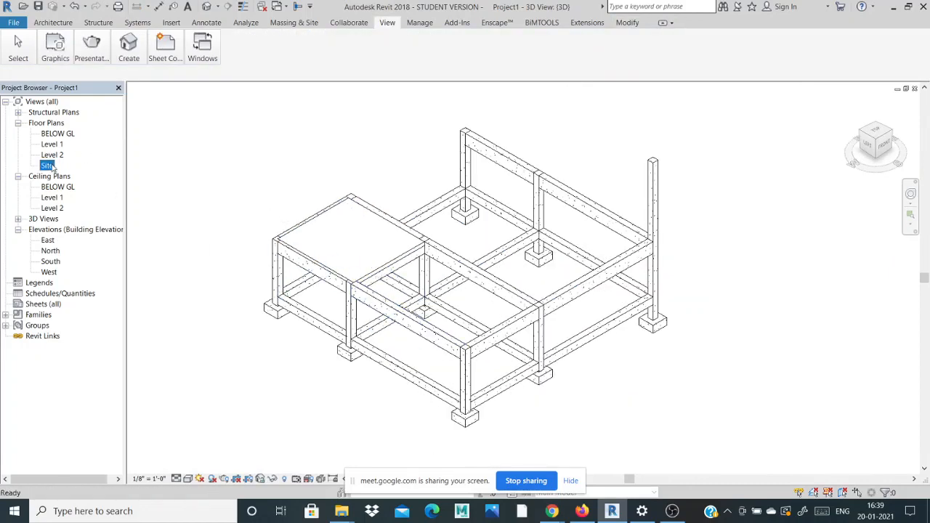
{"action": "scroll", "coordinate": [309, 175], "scroll_direction": "down", "scroll_amount": 1}
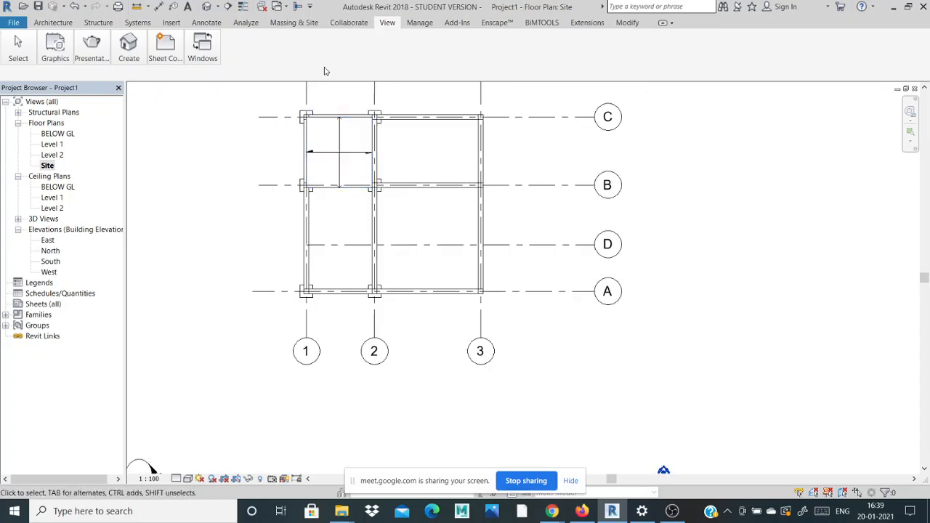
{"action": "left_click", "coordinate": [98, 23]}
{"action": "left_click", "coordinate": [55, 47]}
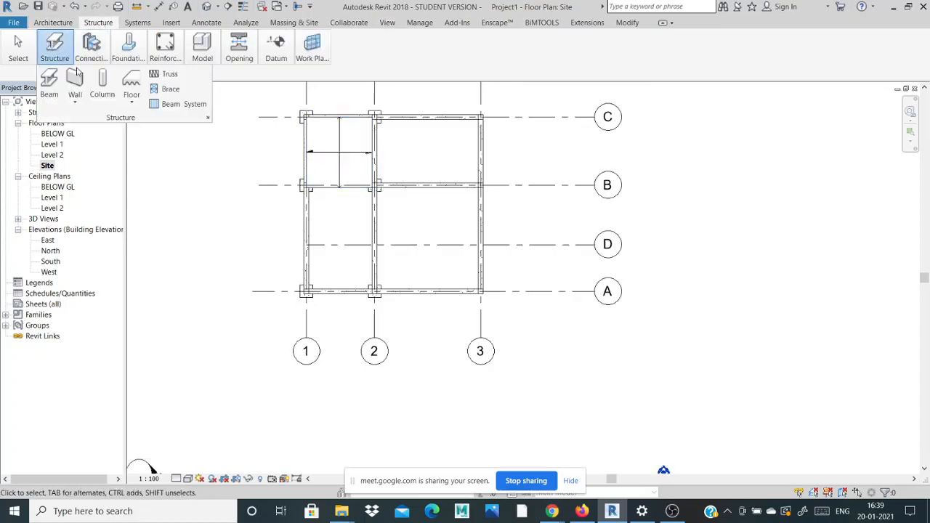
{"action": "left_click", "coordinate": [132, 102]}
{"action": "left_click", "coordinate": [167, 121]}
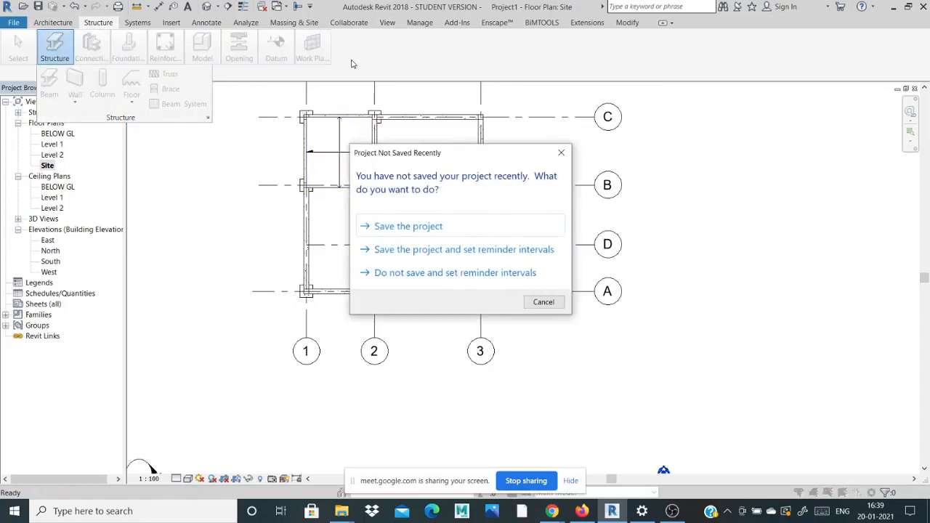
{"action": "left_click", "coordinate": [561, 152]}
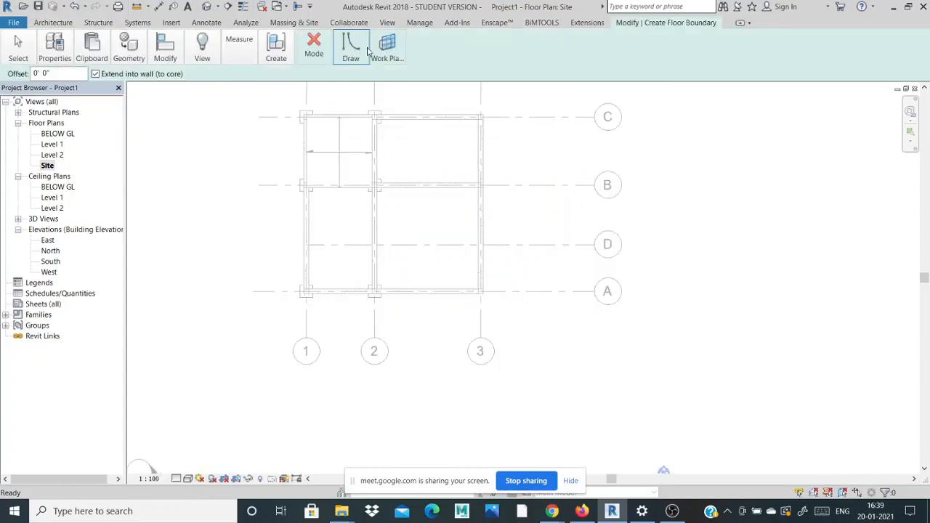
{"action": "left_click", "coordinate": [353, 48]}
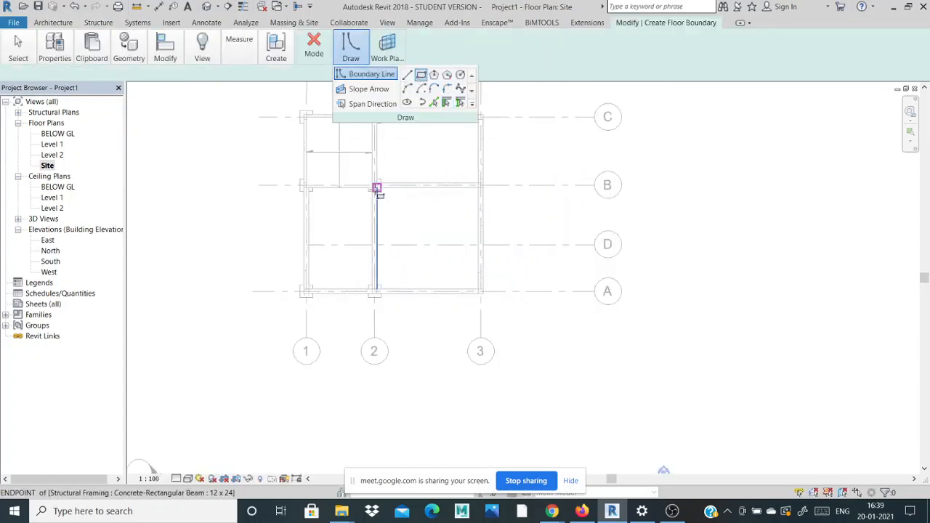
{"action": "scroll", "coordinate": [372, 188], "scroll_direction": "up", "scroll_amount": 2}
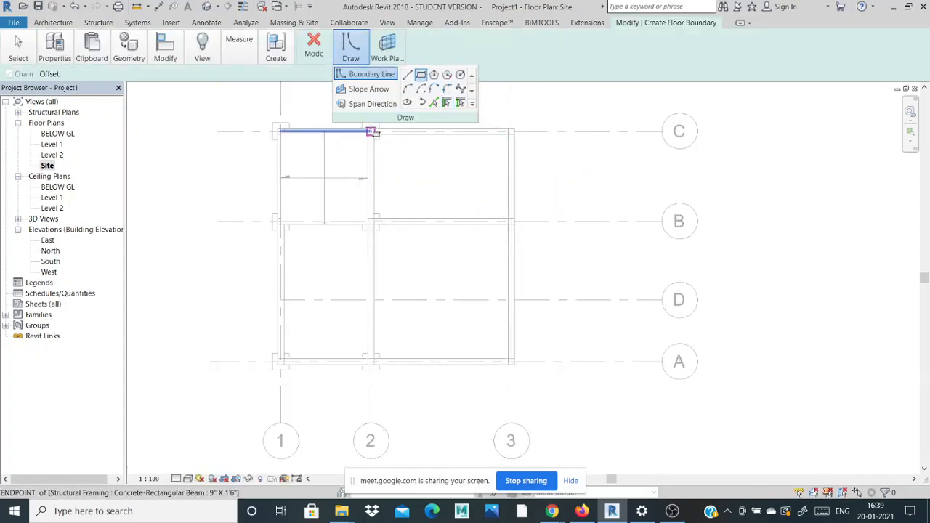
{"action": "left_click", "coordinate": [370, 132]}
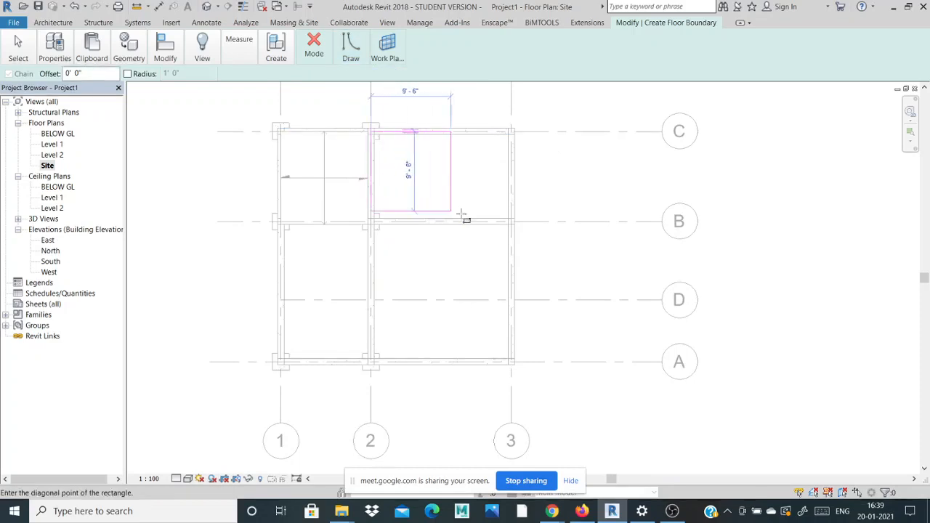
{"action": "left_click", "coordinate": [507, 218]}
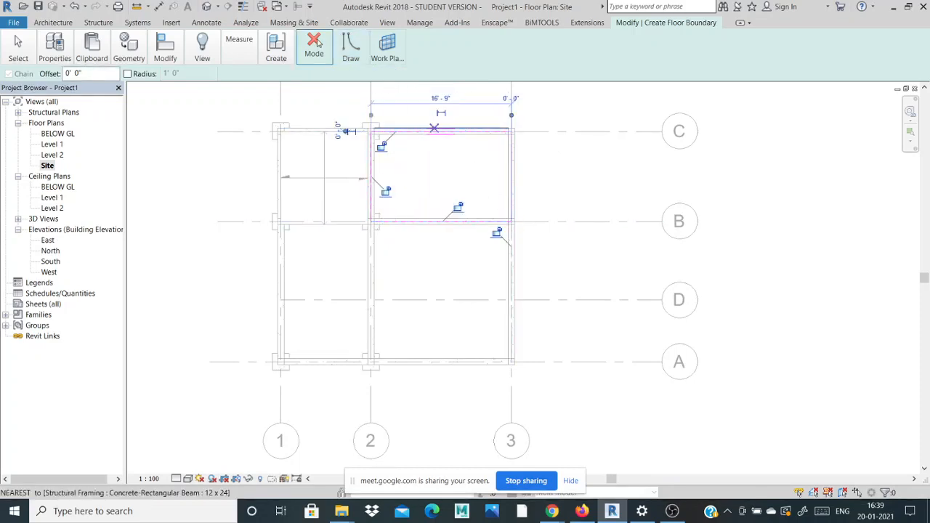
{"action": "mouse_move", "coordinate": [313, 45]}
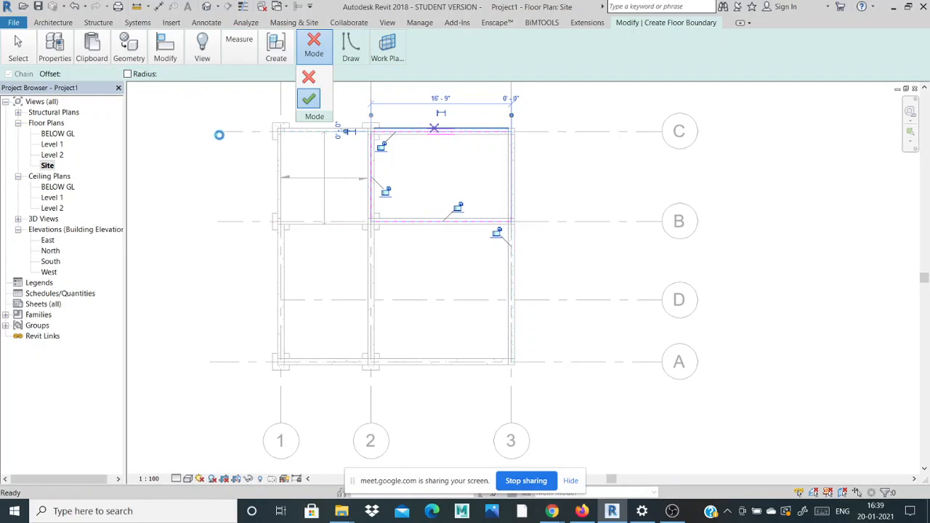
{"action": "left_click", "coordinate": [219, 140]}
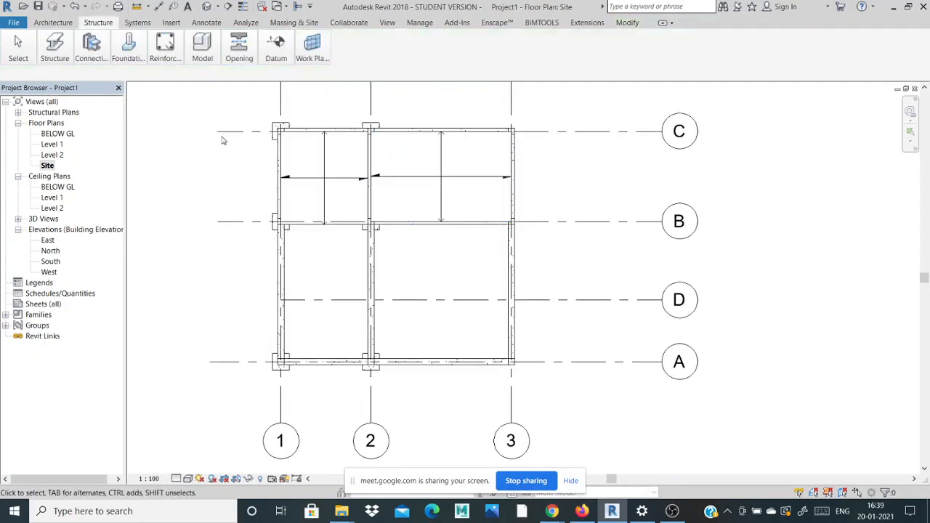
- View the two adjoining floor slabs in the 3D view from a slightly rotated angle
{"action": "left_click", "coordinate": [386, 22]}
{"action": "left_click", "coordinate": [129, 45]}
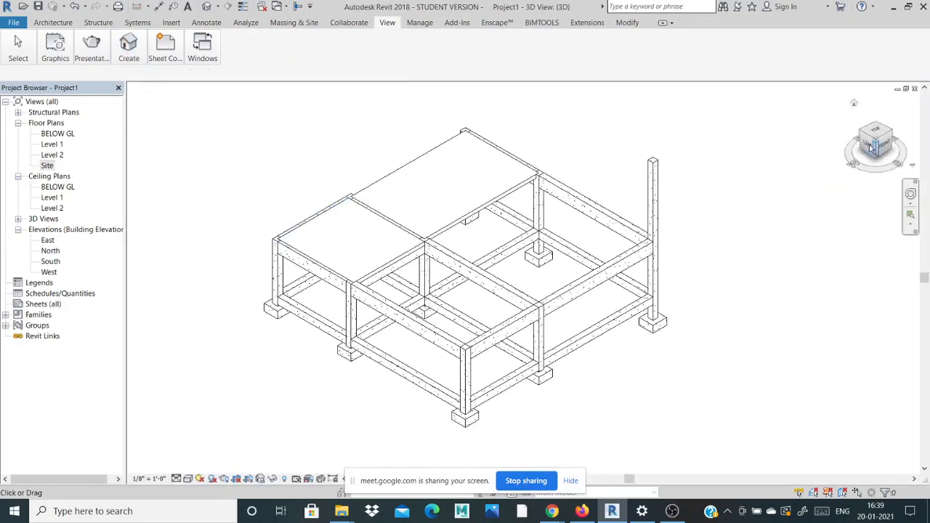
{"action": "left_click_drag", "start_coordinate": [872, 147], "coordinate": [868, 145]}
- Check the column and footing layout in the BELOW GL structural plan, and return to the 3D view
{"action": "left_click", "coordinate": [18, 113]}
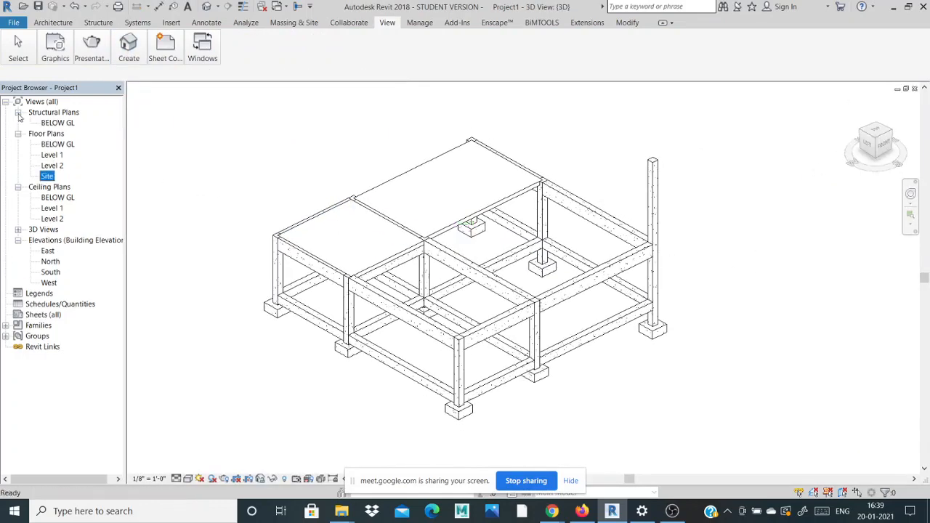
{"action": "left_click", "coordinate": [17, 229]}
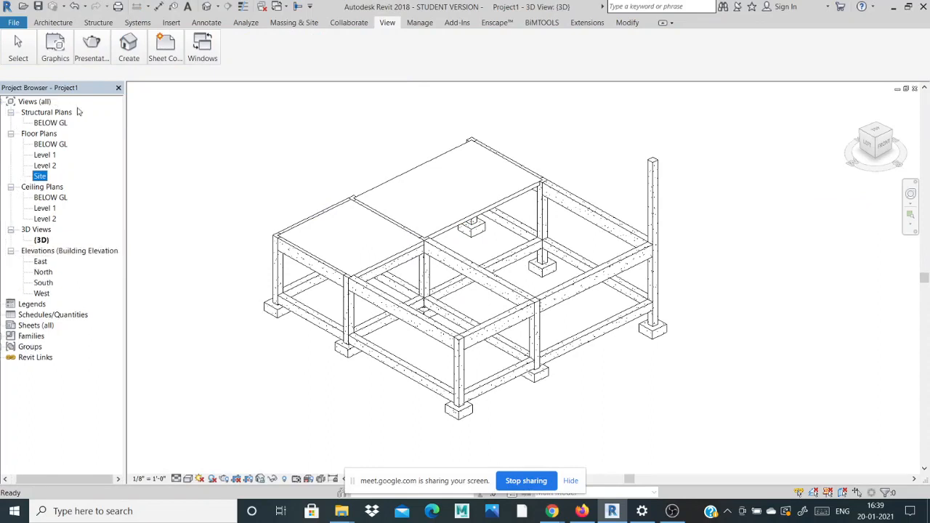
{"action": "double_click", "coordinate": [52, 123]}
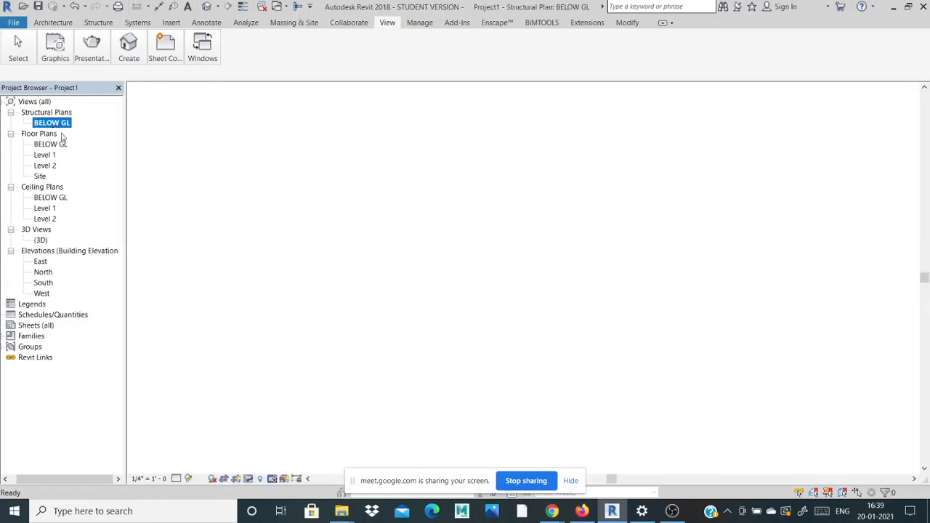
{"action": "scroll", "coordinate": [364, 182], "scroll_direction": "up", "scroll_amount": 3}
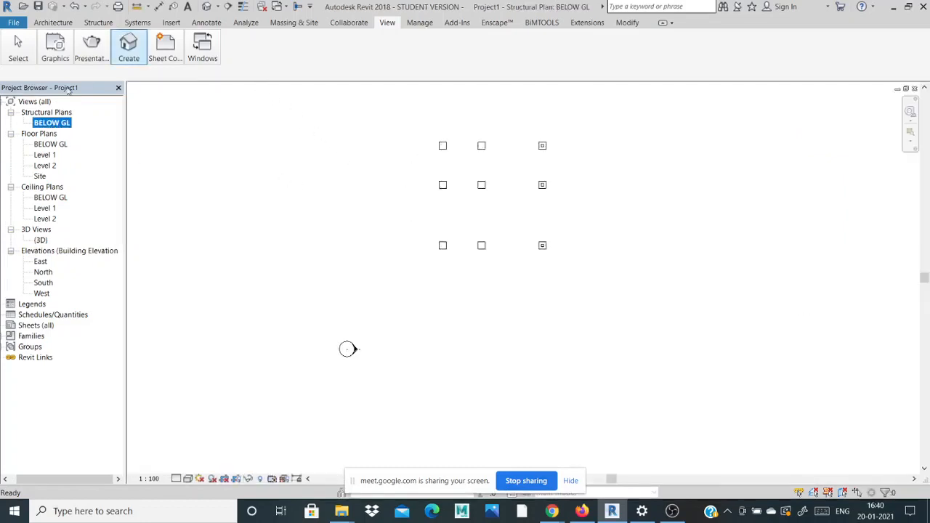
{"action": "double_click", "coordinate": [41, 240]}
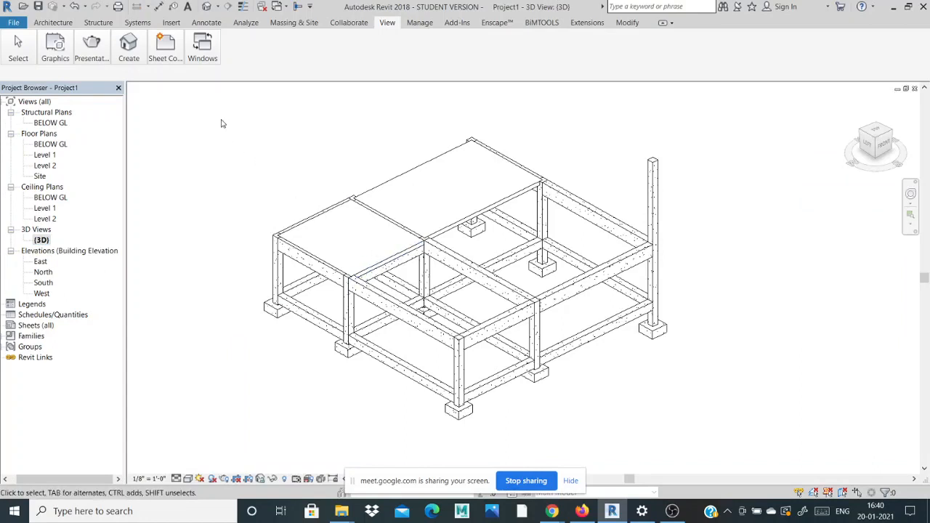
- Examine a footing, a lower and an upper beam, and the larger floor slab in the 3D view, selecting them in turn
{"action": "scroll", "coordinate": [187, 154], "scroll_direction": "down", "scroll_amount": 1}
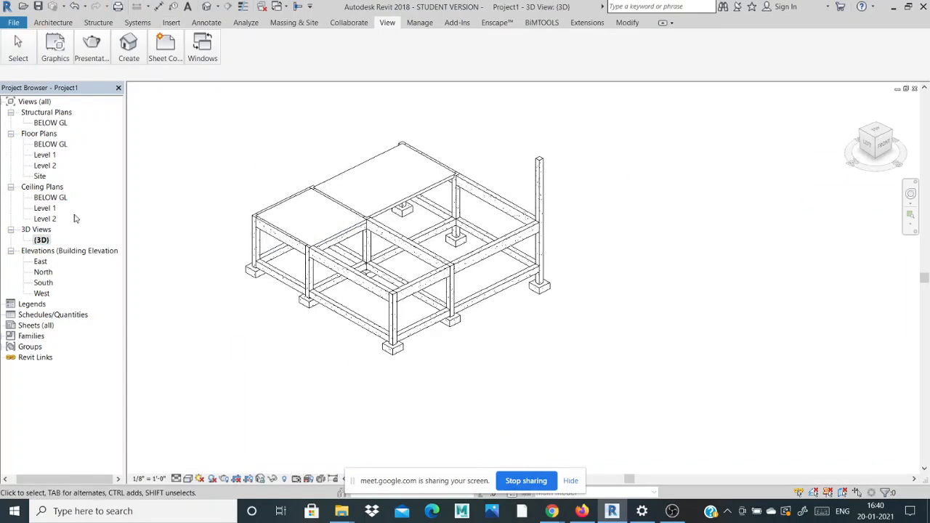
{"action": "scroll", "coordinate": [313, 304], "scroll_direction": "up", "scroll_amount": 3}
{"action": "left_click", "coordinate": [298, 299]}
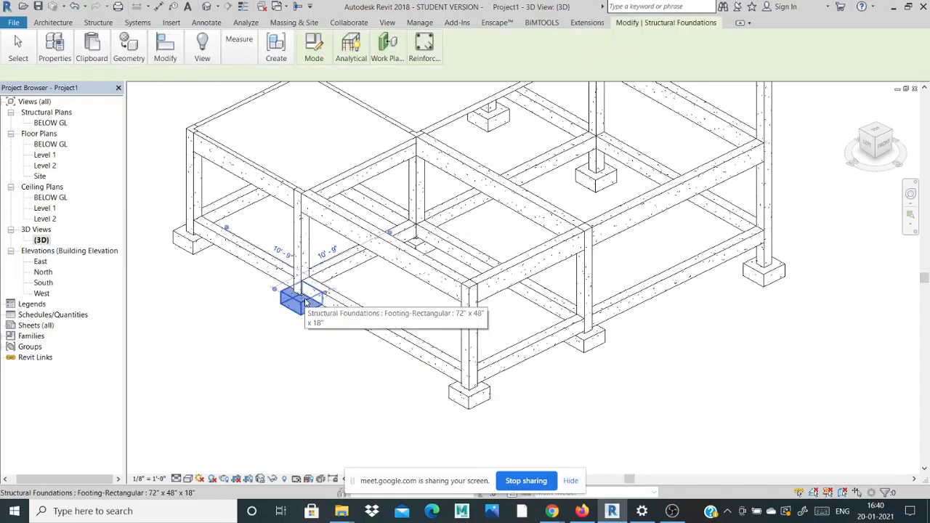
{"action": "left_click", "coordinate": [285, 275]}
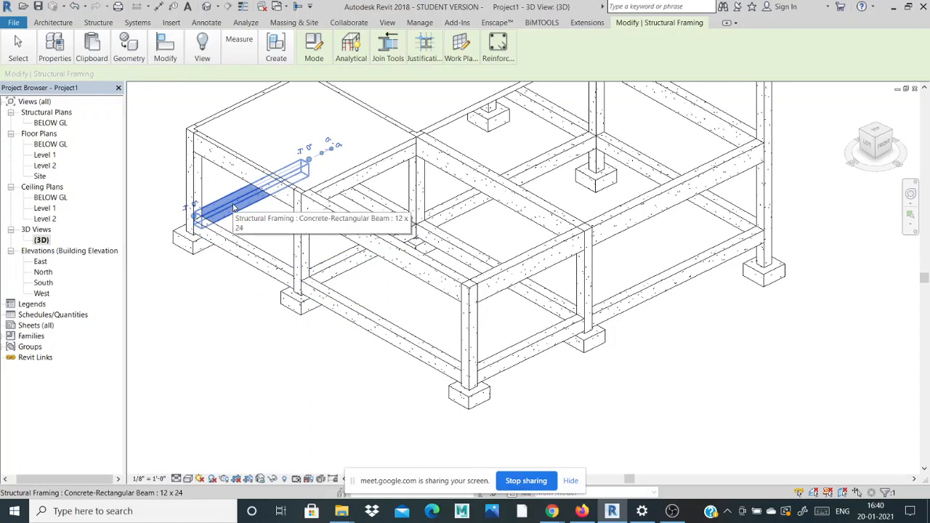
{"action": "left_click", "coordinate": [243, 162]}
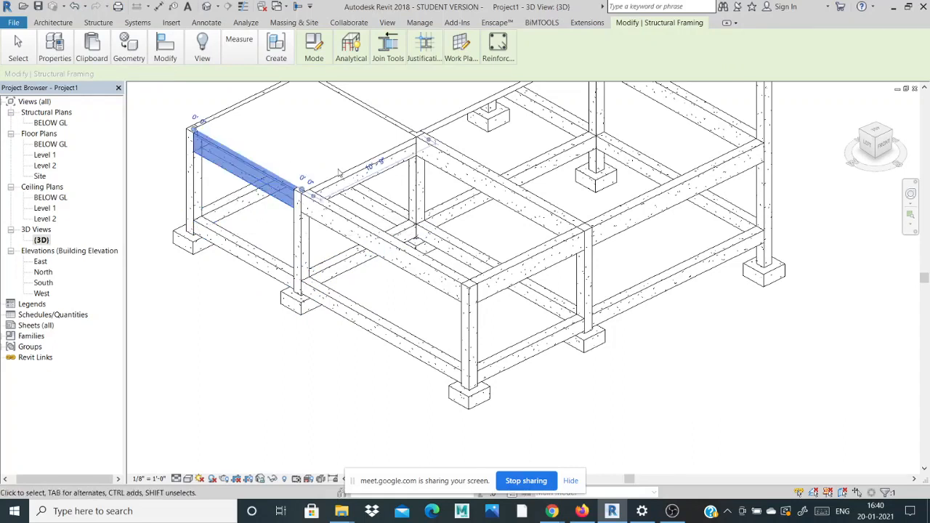
{"action": "left_click", "coordinate": [454, 115]}
{"action": "scroll", "coordinate": [249, 246], "scroll_direction": "down", "scroll_amount": 4}
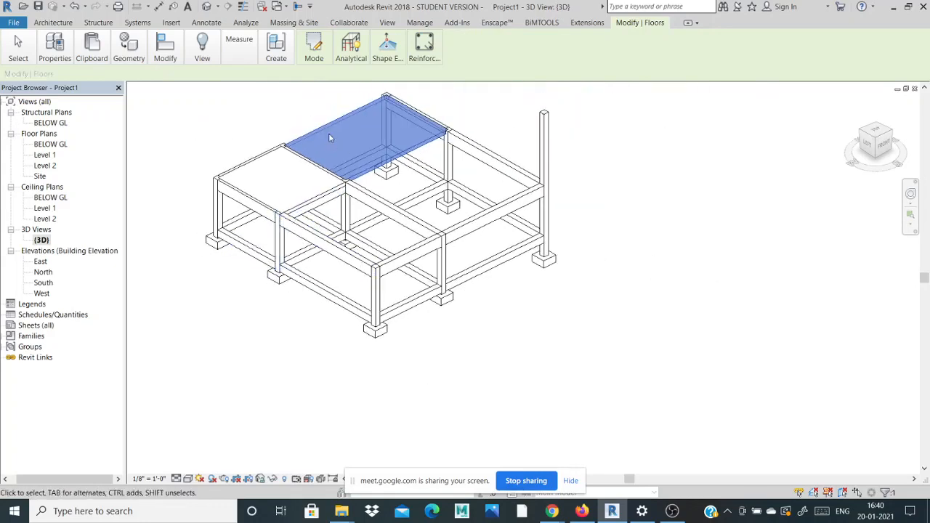
{"action": "scroll", "coordinate": [328, 133], "scroll_direction": "up", "scroll_amount": 3}
{"action": "left_click", "coordinate": [204, 151]}
- Check the beam and footing layout in the BELOW GL floor plan, and return to the 3D view
{"action": "double_click", "coordinate": [48, 145]}
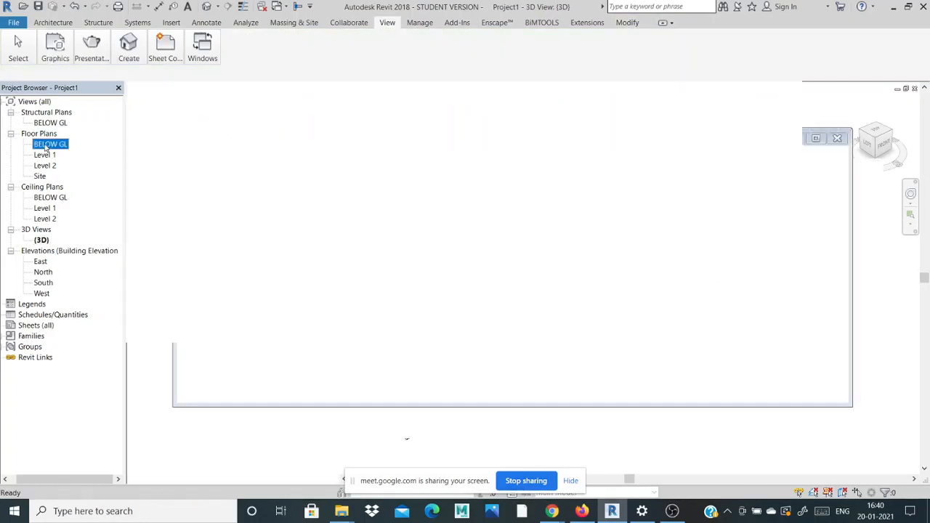
{"action": "scroll", "coordinate": [315, 220], "scroll_direction": "down", "scroll_amount": 5}
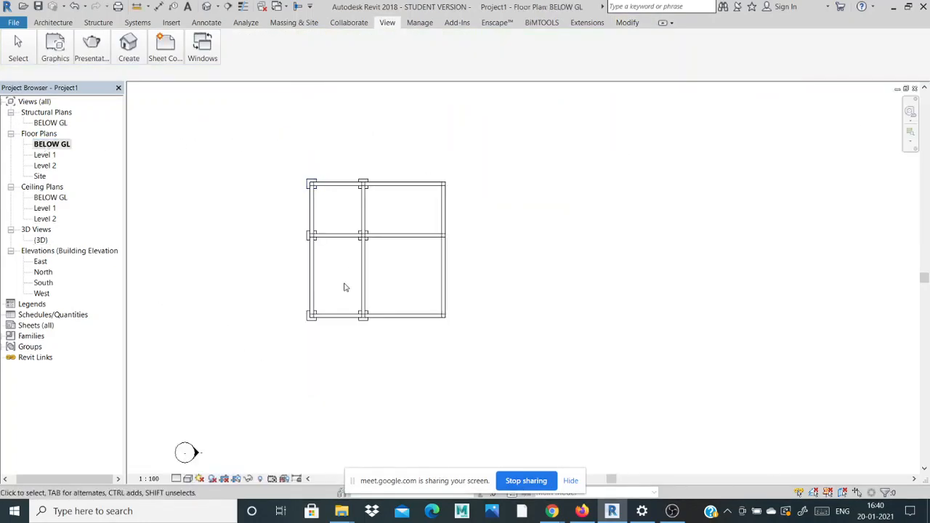
{"action": "scroll", "coordinate": [344, 286], "scroll_direction": "up", "scroll_amount": 3}
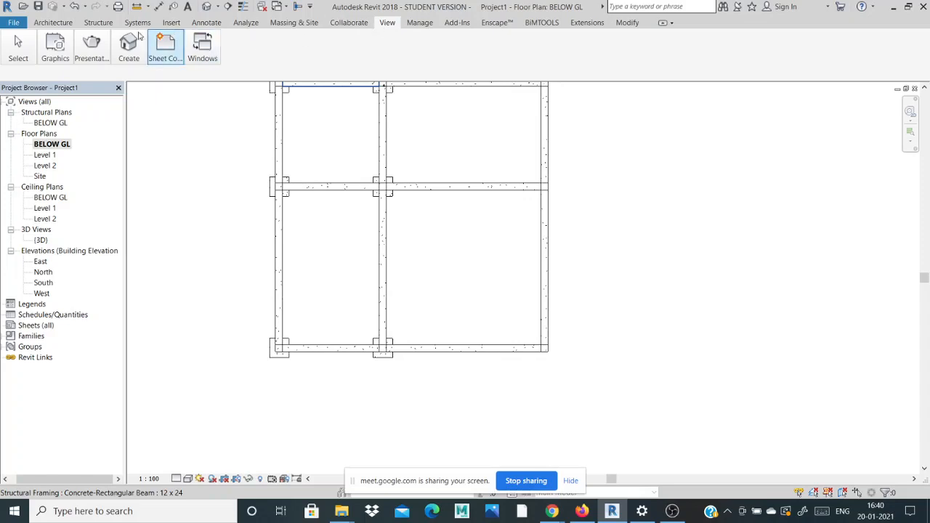
{"action": "mouse_move", "coordinate": [132, 63]}
{"action": "left_click", "coordinate": [125, 91]}
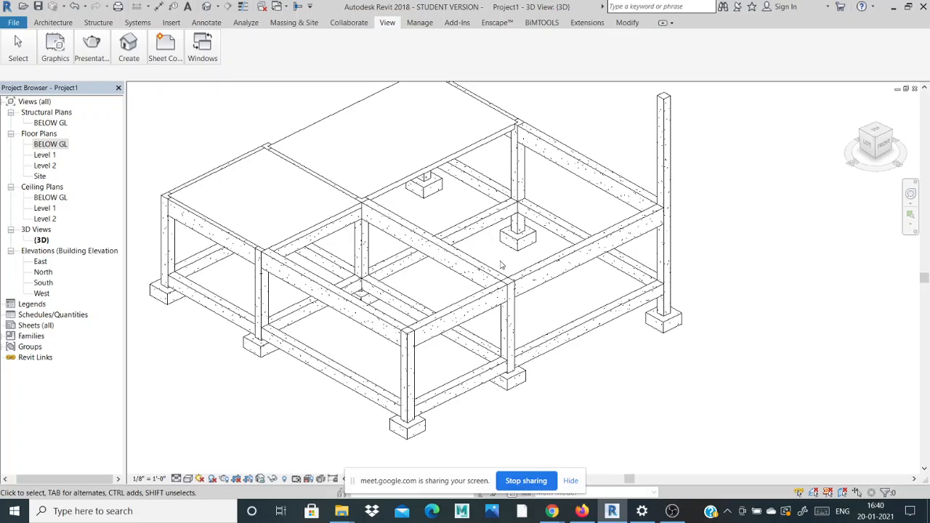
- Look over the structural and analytical model tools, and try to start Boundary Conditions from the 3D view
{"action": "left_click", "coordinate": [98, 22]}
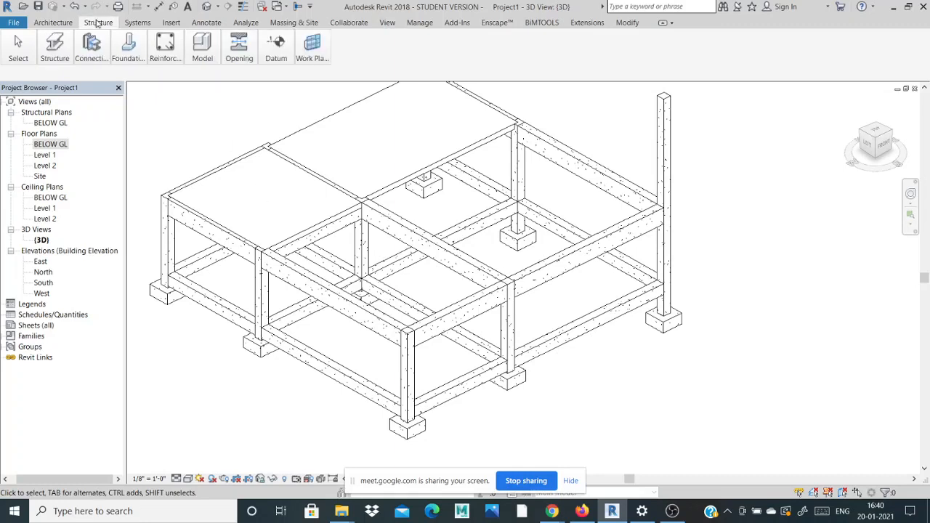
{"action": "mouse_move", "coordinate": [60, 43]}
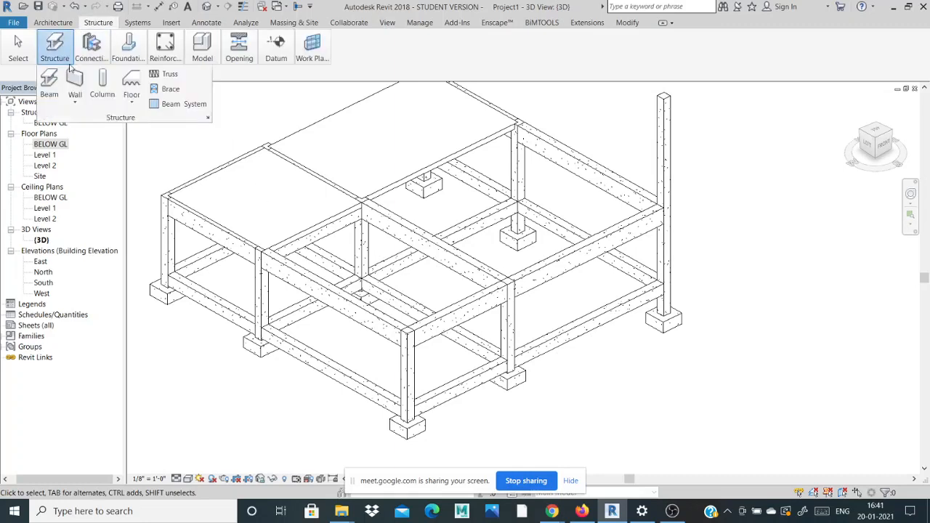
{"action": "left_click", "coordinate": [246, 23]}
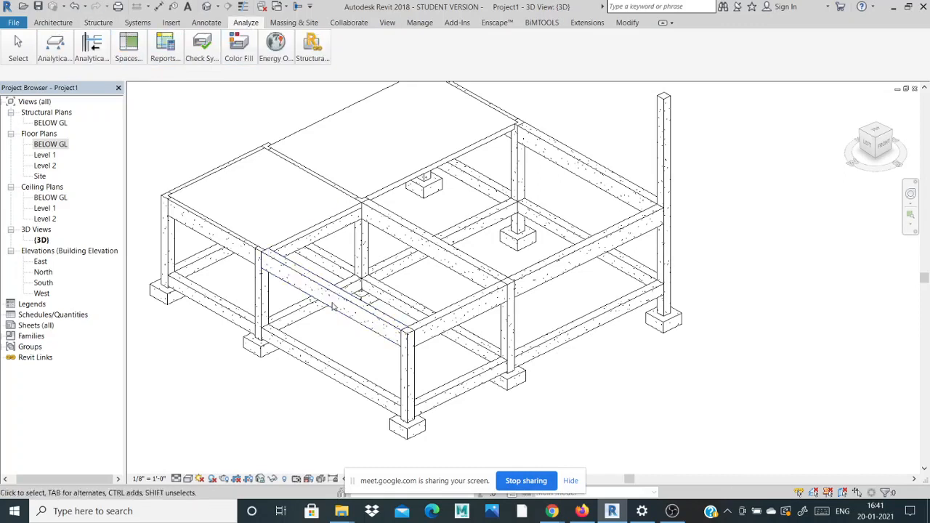
{"action": "left_click", "coordinate": [61, 51]}
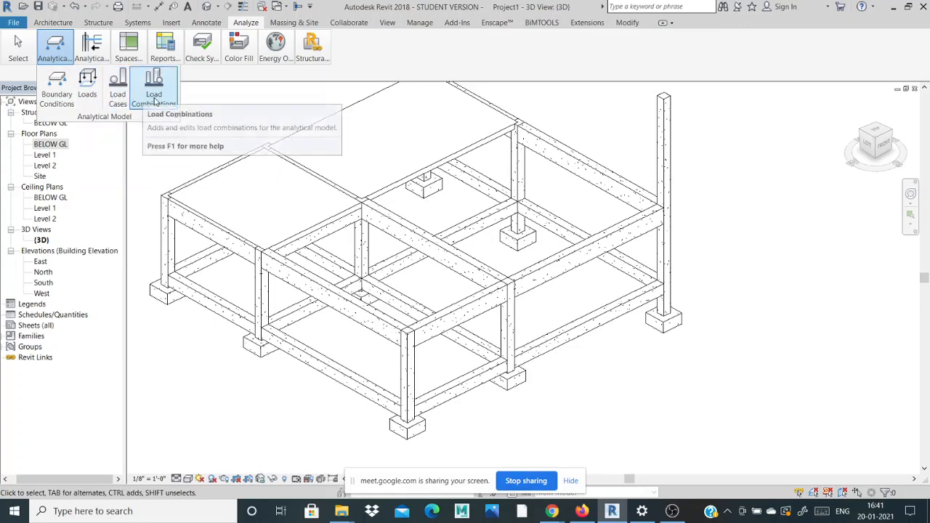
{"action": "left_click", "coordinate": [60, 96]}
{"action": "left_click", "coordinate": [540, 270]}
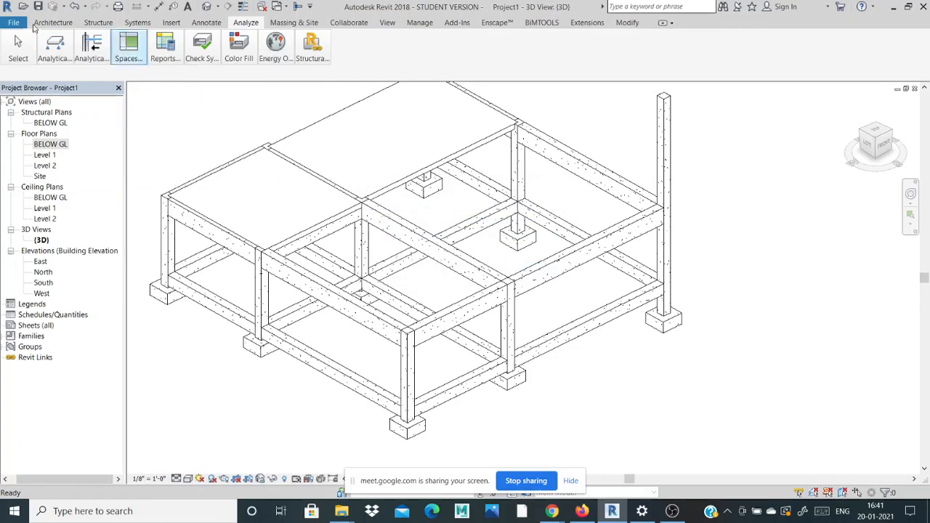
{"action": "left_click", "coordinate": [58, 96]}
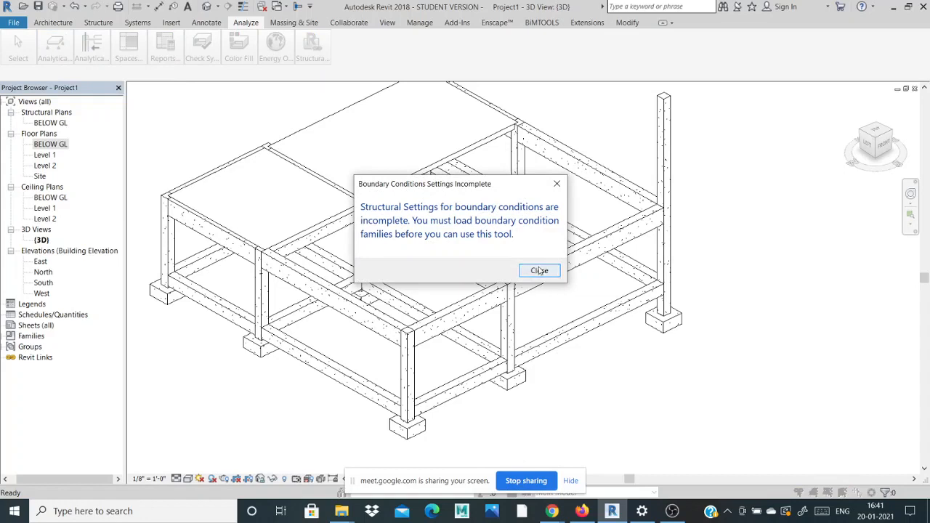
{"action": "left_click", "coordinate": [539, 270]}
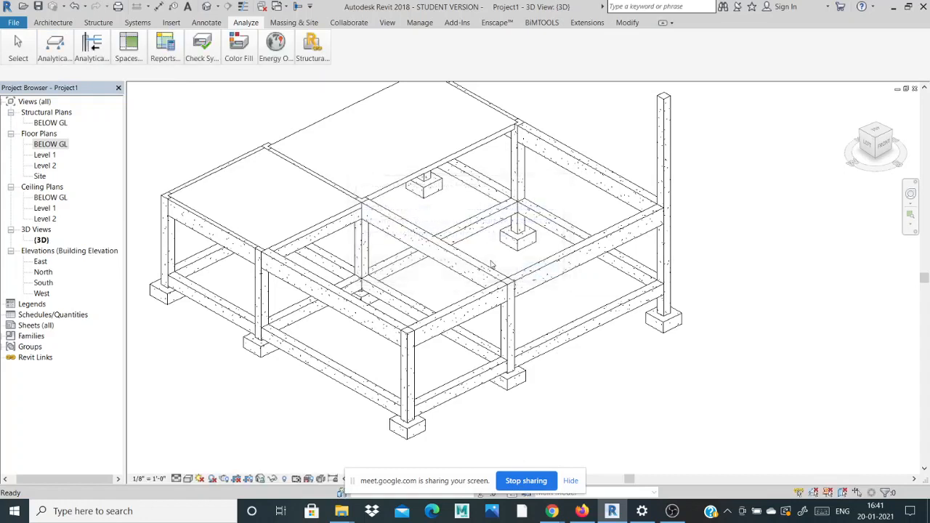
- Open the BELOW GL structural plan and try to start Boundary Conditions there, closing the message
{"action": "double_click", "coordinate": [45, 124]}
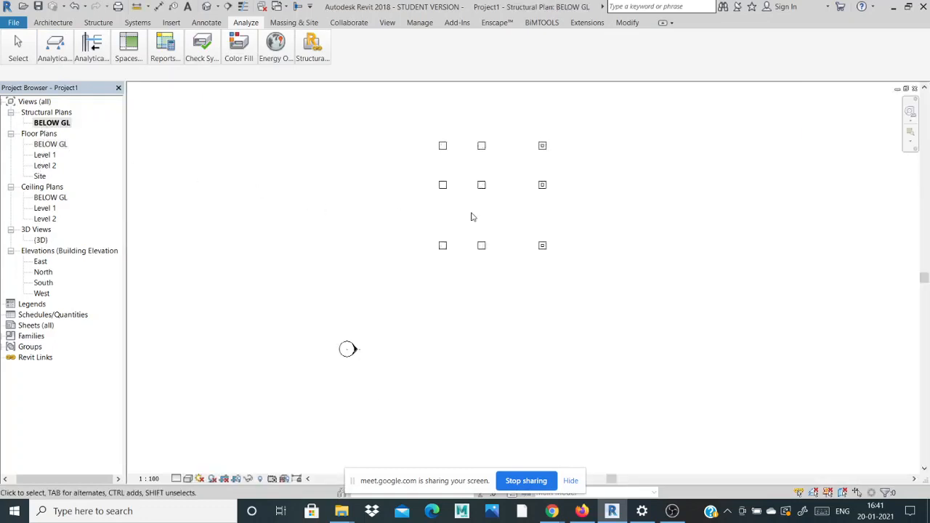
{"action": "scroll", "coordinate": [472, 214], "scroll_direction": "up", "scroll_amount": 3}
{"action": "left_click", "coordinate": [54, 47]}
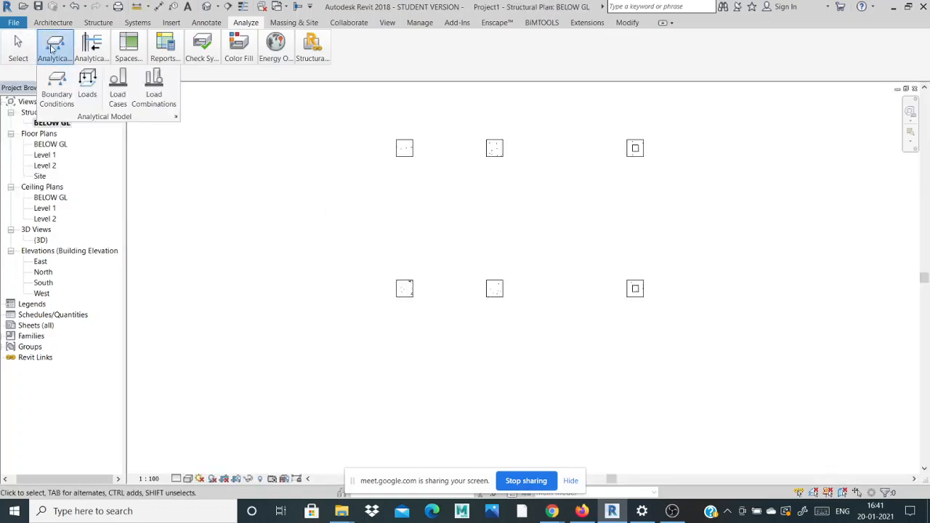
{"action": "left_click", "coordinate": [57, 95]}
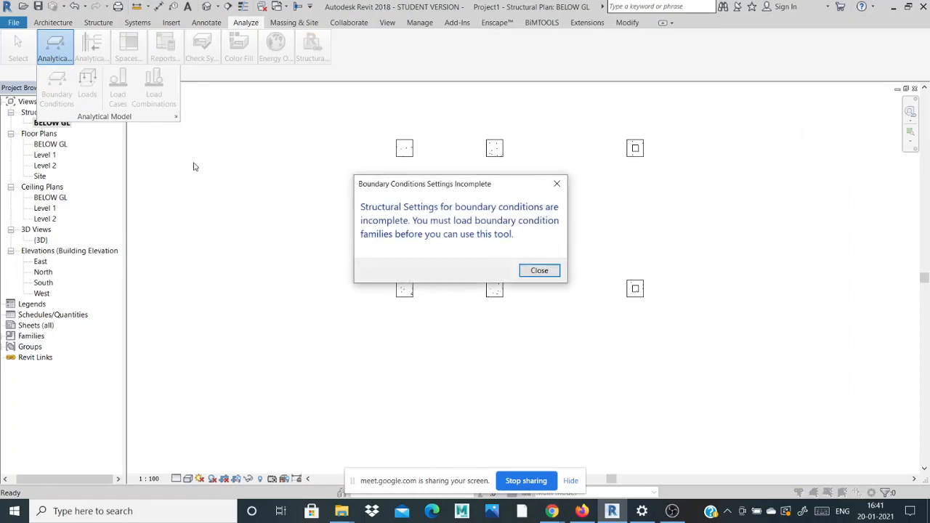
{"action": "left_click", "coordinate": [546, 271]}
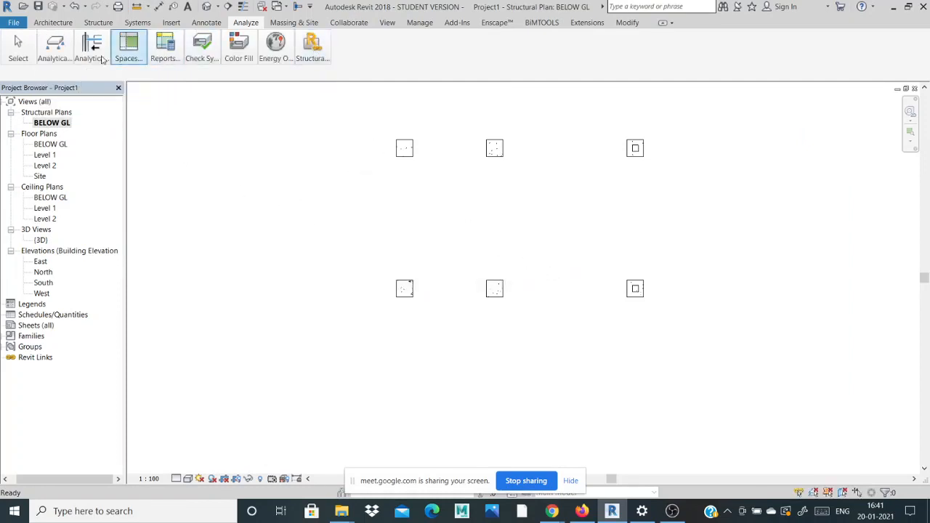
- Return to the 3D view, start placing structural loads with Level 1 as the placement plane, and look at the available load types
{"action": "double_click", "coordinate": [45, 144]}
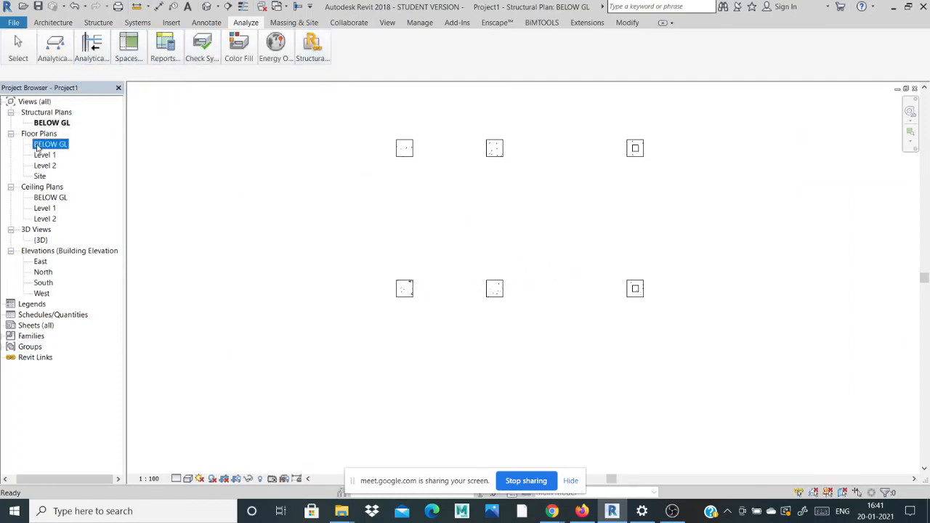
{"action": "left_click", "coordinate": [387, 22]}
{"action": "mouse_move", "coordinate": [123, 57]}
{"action": "left_click", "coordinate": [125, 89]}
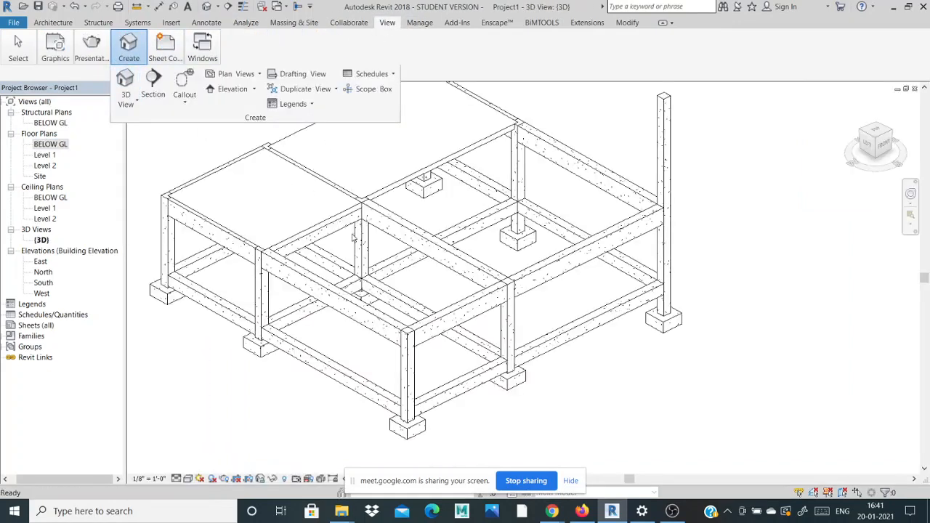
{"action": "left_click", "coordinate": [245, 23]}
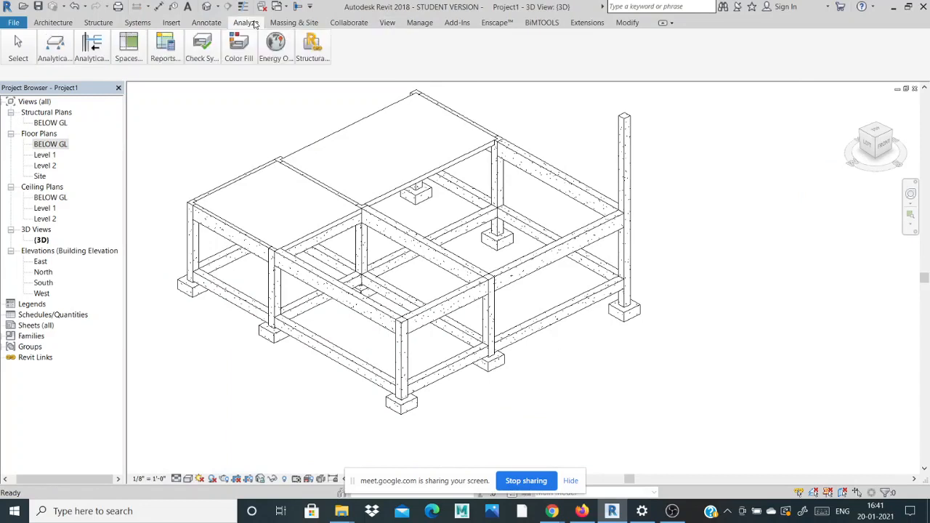
{"action": "mouse_move", "coordinate": [54, 53]}
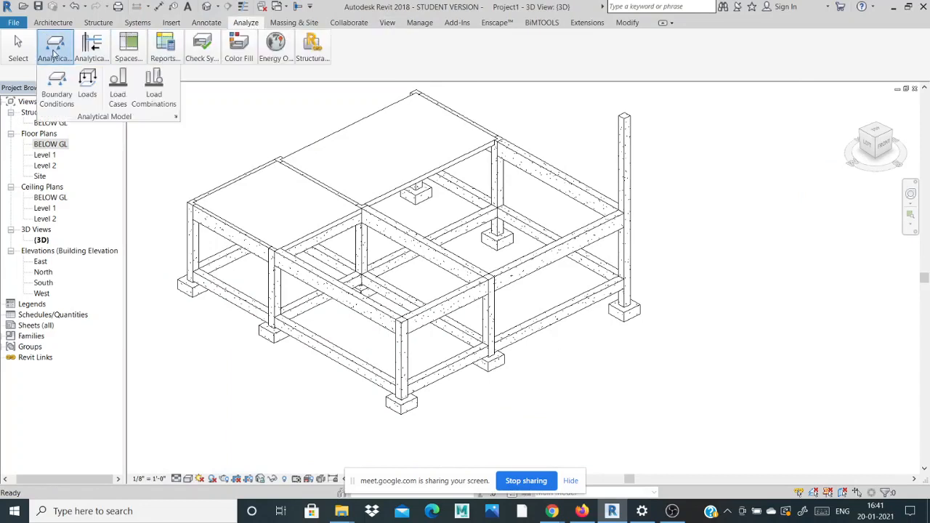
{"action": "left_click", "coordinate": [87, 91]}
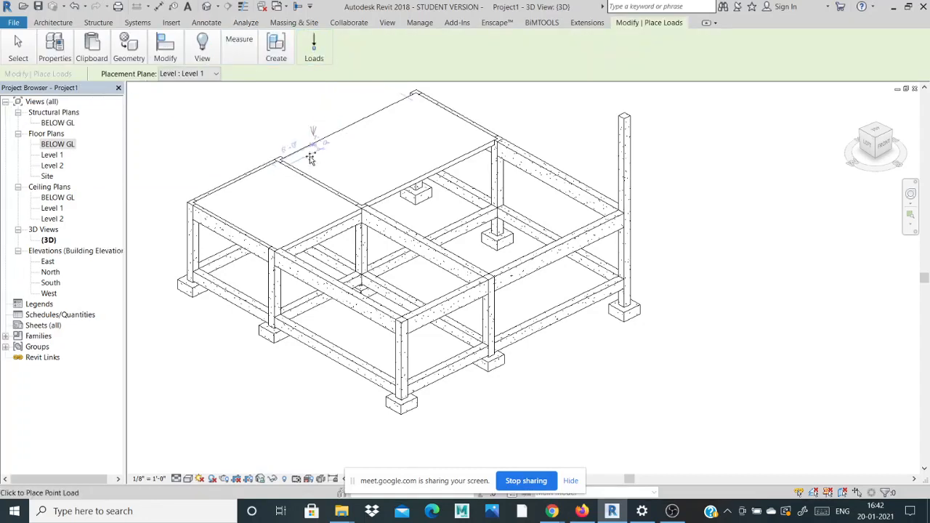
{"action": "mouse_move", "coordinate": [314, 45]}
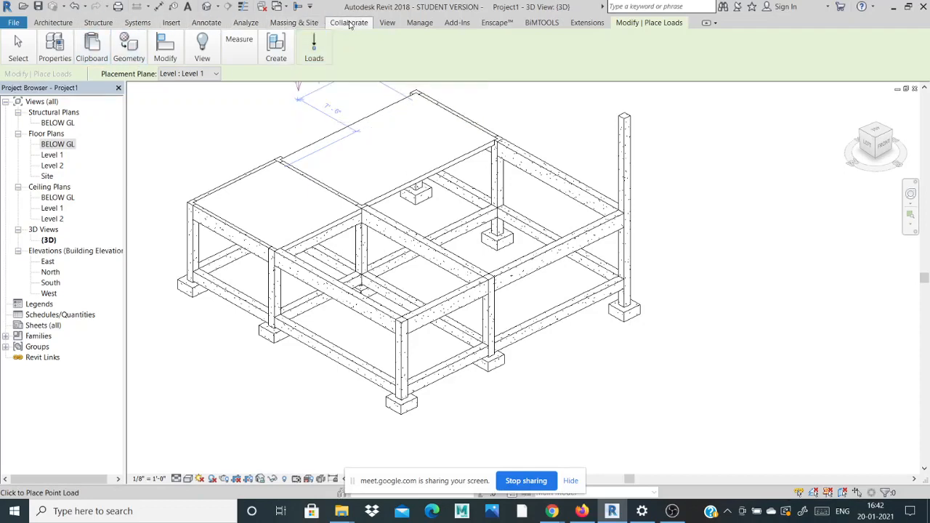
- Review the load cases and load natures in the Structural Settings, and close the dialog
{"action": "left_click", "coordinate": [246, 22]}
{"action": "left_click", "coordinate": [54, 48]}
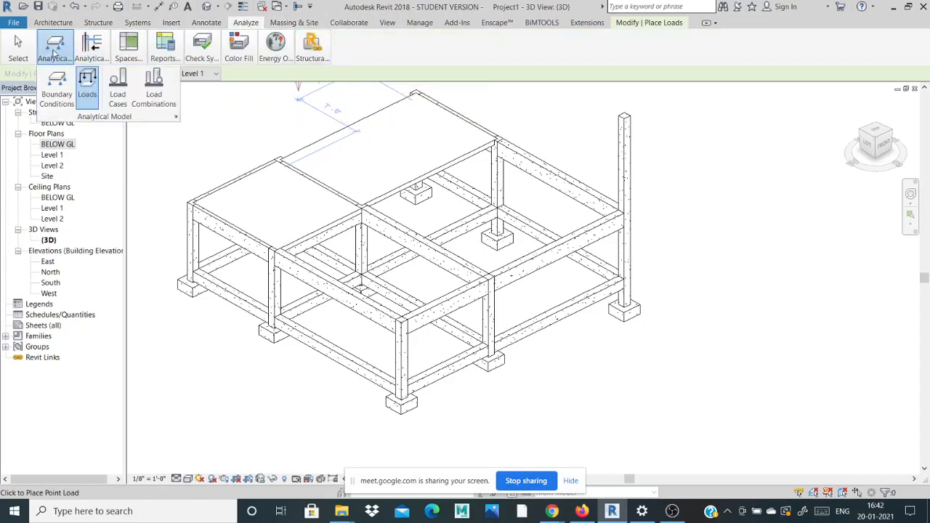
{"action": "left_click", "coordinate": [118, 91]}
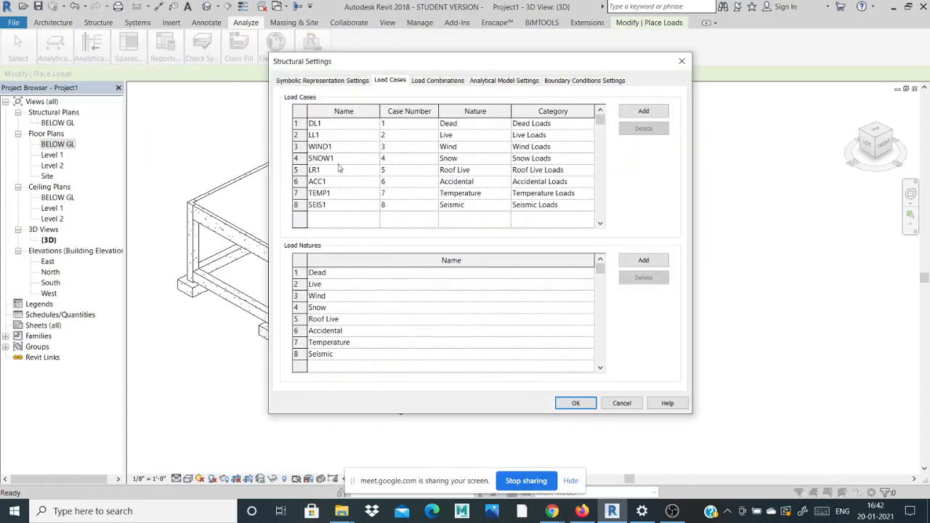
{"action": "left_click", "coordinate": [681, 61]}
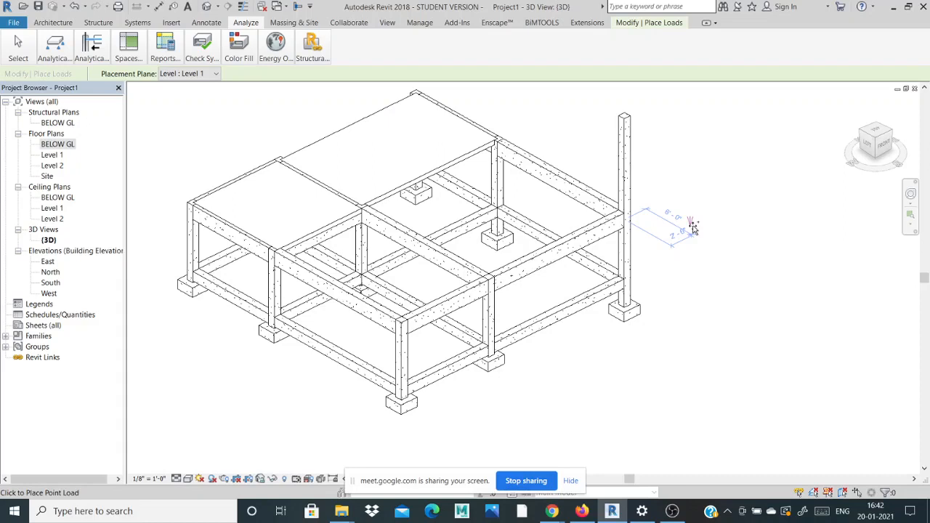
- View the frame from a lower 3D angle and leave load placement without placing a point load
{"action": "scroll", "coordinate": [595, 183], "scroll_direction": "down", "scroll_amount": 2}
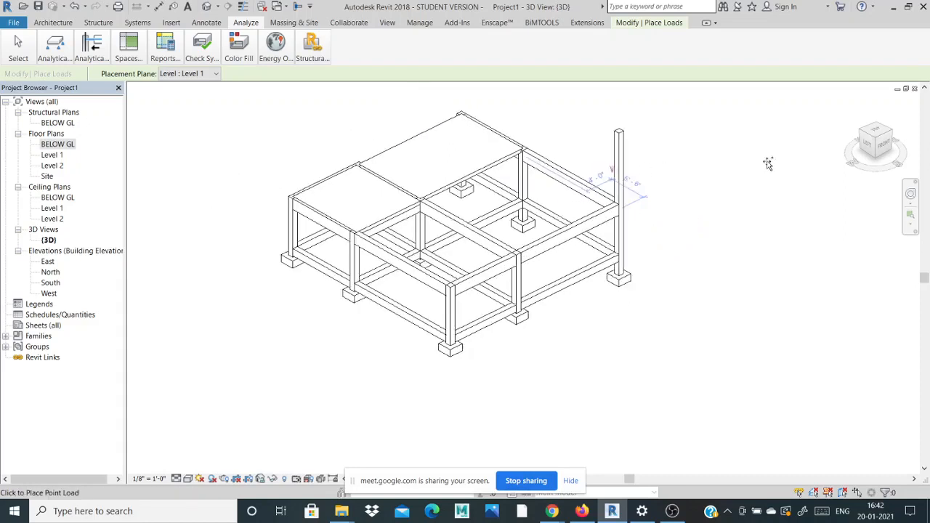
{"action": "mouse_move", "coordinate": [889, 148]}
{"action": "left_mouse_down"}
{"action": "mouse_move", "coordinate": [864, 122]}
{"action": "mouse_move", "coordinate": [889, 121]}
{"action": "mouse_move", "coordinate": [855, 145]}
{"action": "left_mouse_up"}
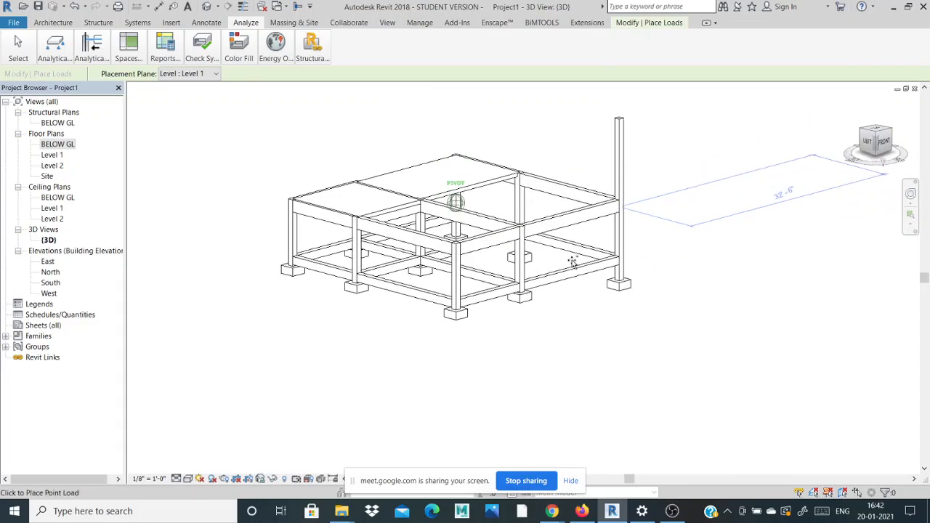
{"action": "scroll", "coordinate": [563, 263], "scroll_direction": "up", "scroll_amount": 4}
{"action": "scroll", "coordinate": [457, 250], "scroll_direction": "down", "scroll_amount": 2}
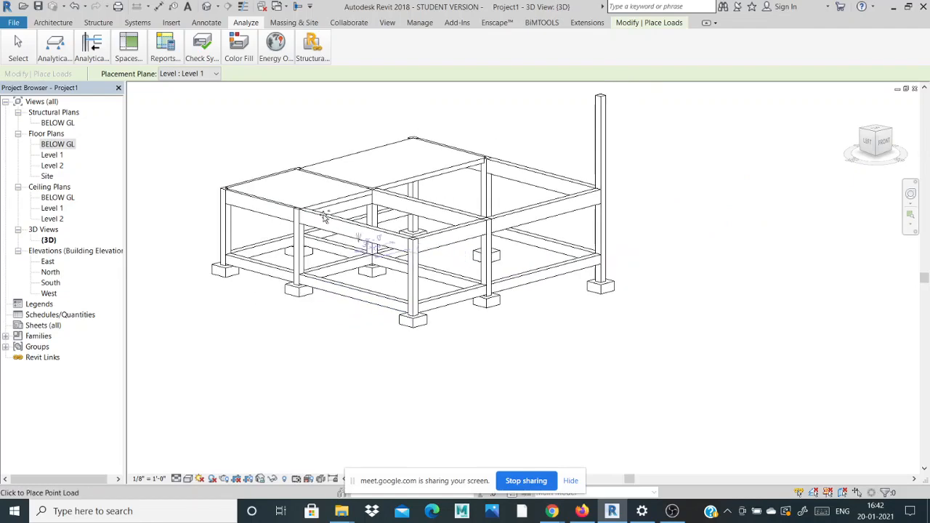
{"action": "key", "text": "Escape"}
{"action": "key", "text": "Escape"}
- Examine the upper and lower beams of the frame in the 3D view, selecting them one after another, and clear the selection
{"action": "scroll", "coordinate": [212, 180], "scroll_direction": "up", "scroll_amount": 2}
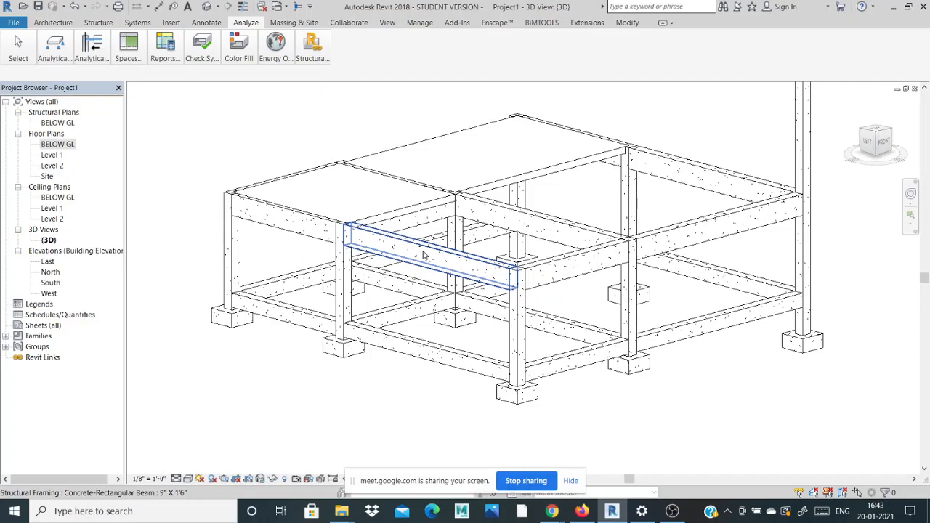
{"action": "scroll", "coordinate": [218, 156], "scroll_direction": "down", "scroll_amount": 1}
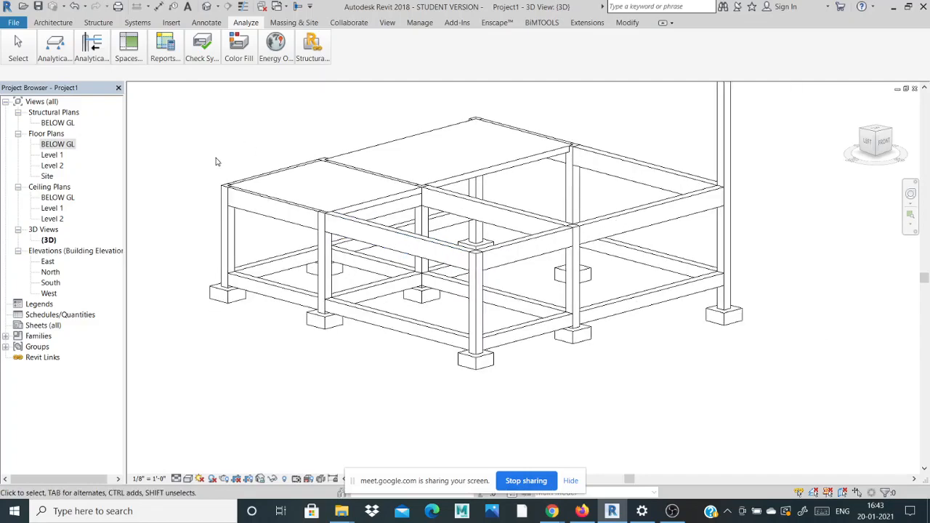
{"action": "left_click", "coordinate": [289, 209]}
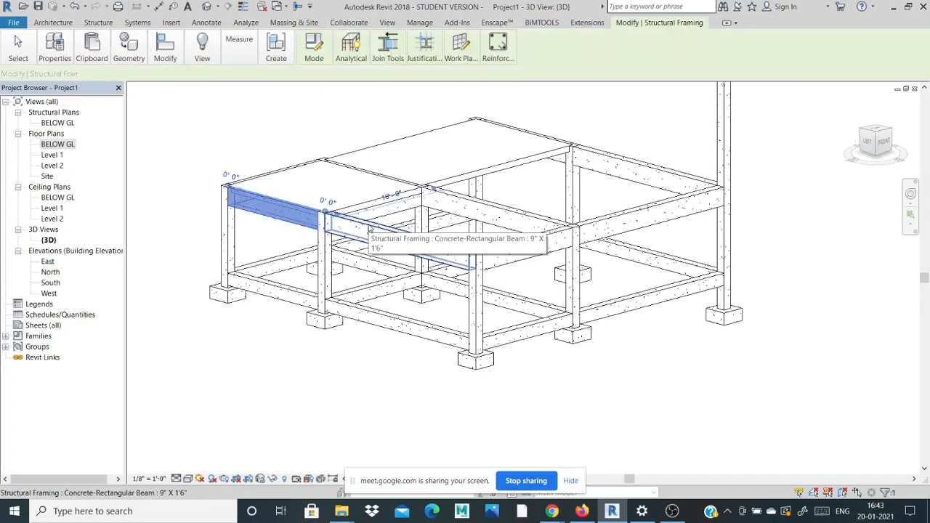
{"action": "left_click", "coordinate": [371, 231]}
{"action": "left_click", "coordinate": [367, 311]}
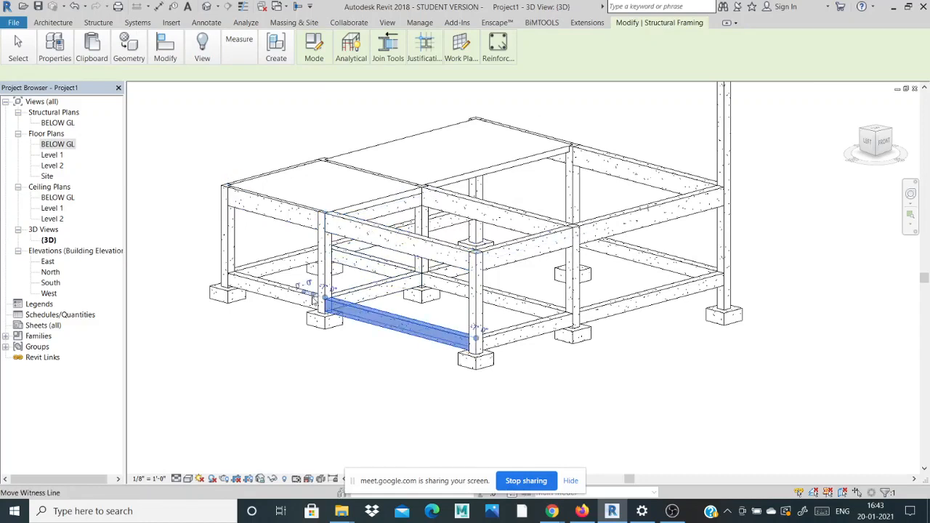
{"action": "left_click", "coordinate": [287, 303]}
{"action": "left_click", "coordinate": [278, 340]}
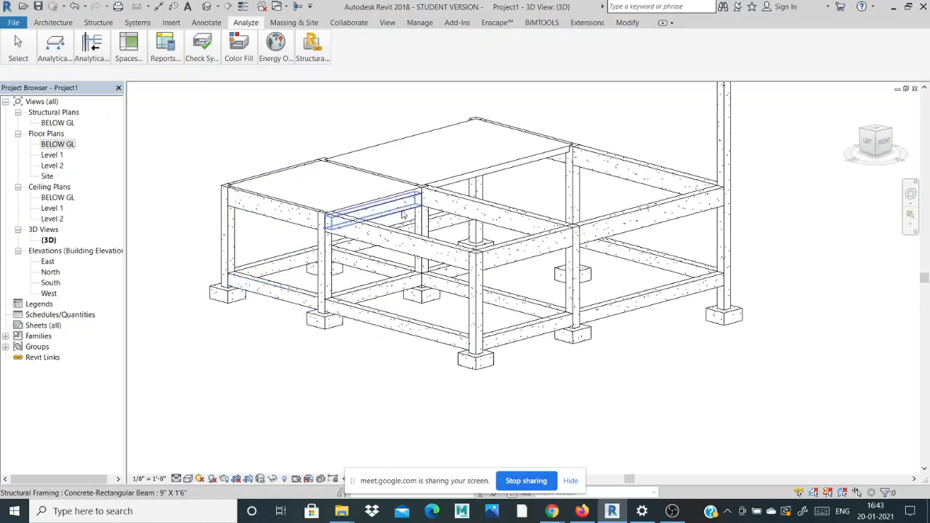
{"action": "left_click", "coordinate": [467, 208]}
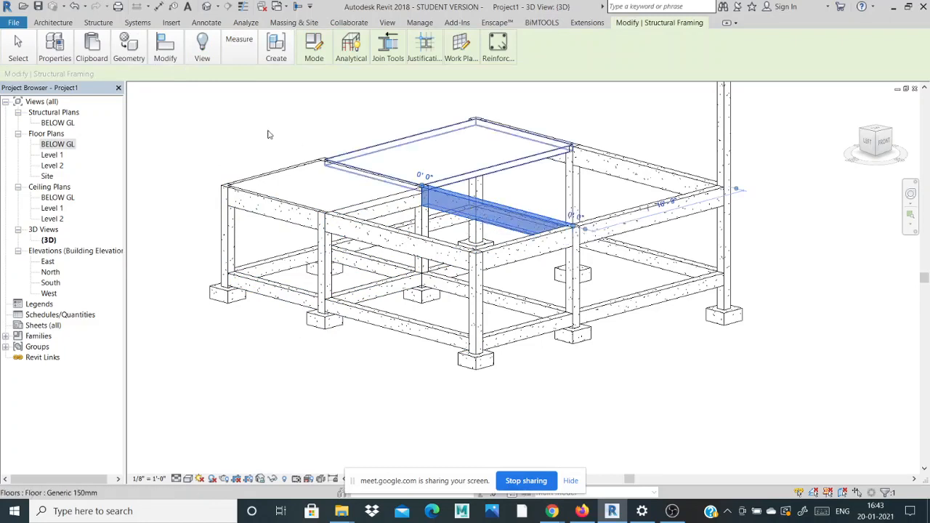
{"action": "left_click", "coordinate": [234, 126]}
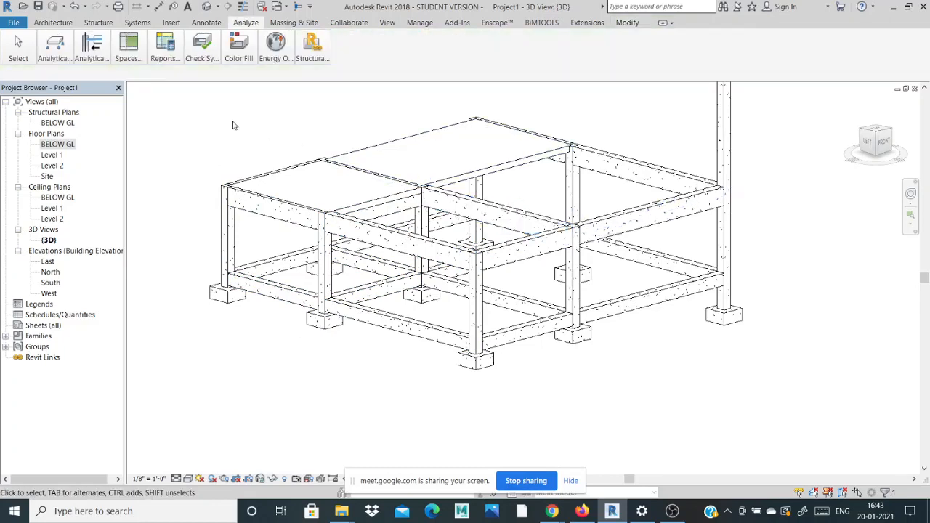
- Start a new Schedule/Quantities and browse its category list to the structural categories
{"action": "left_click", "coordinate": [389, 24]}
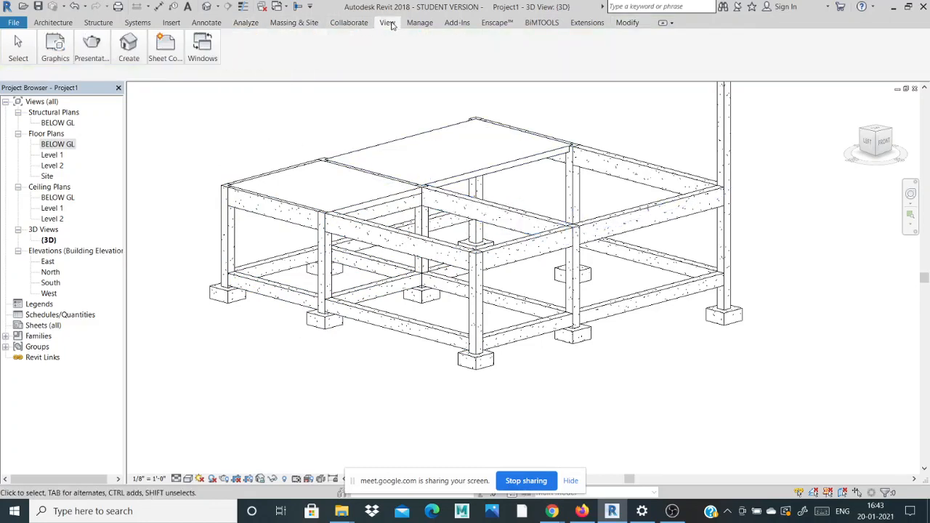
{"action": "mouse_move", "coordinate": [81, 48]}
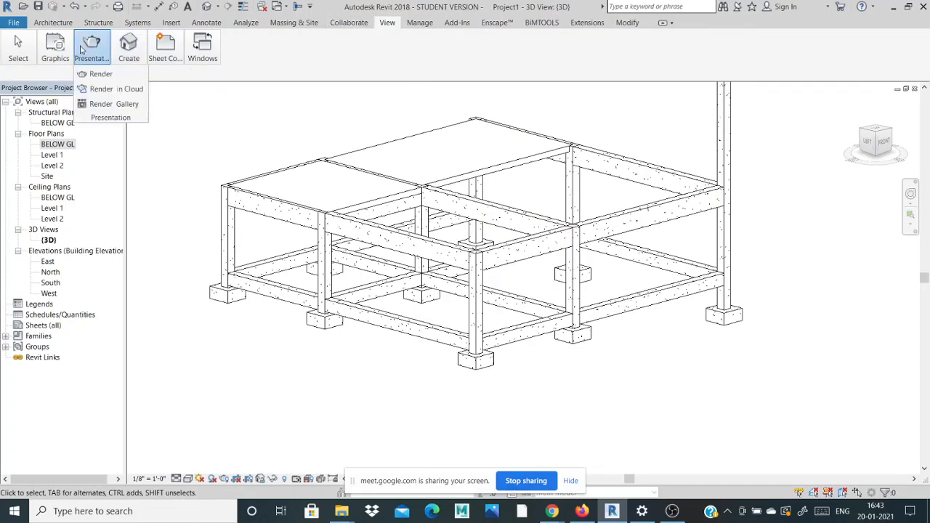
{"action": "left_click", "coordinate": [425, 24]}
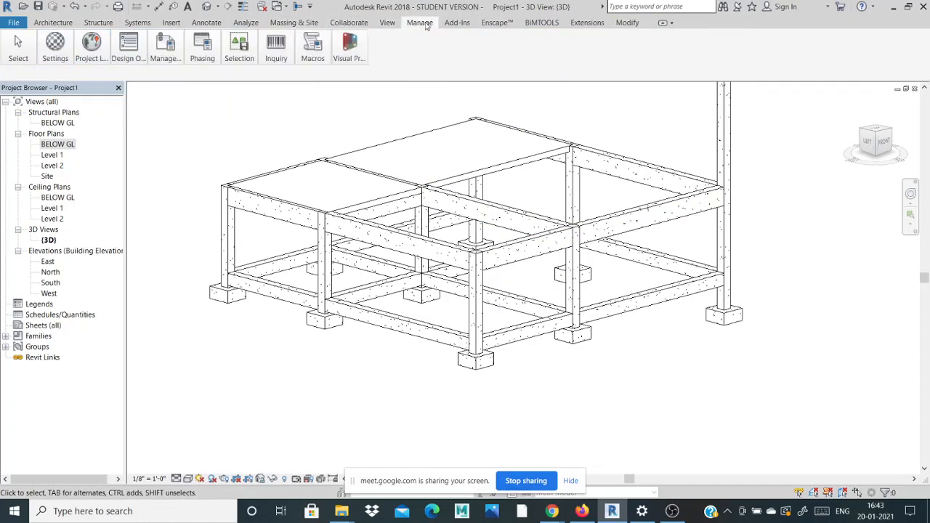
{"action": "left_click", "coordinate": [387, 22]}
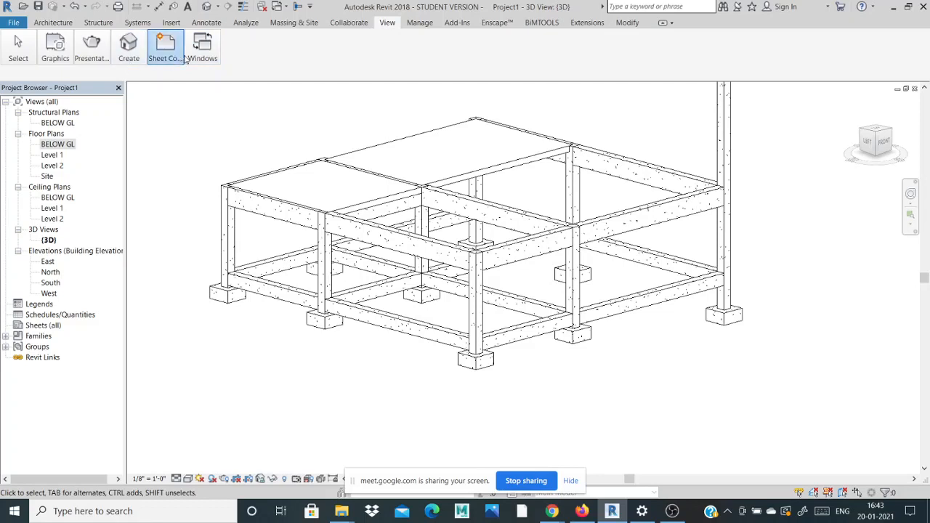
{"action": "mouse_move", "coordinate": [202, 58]}
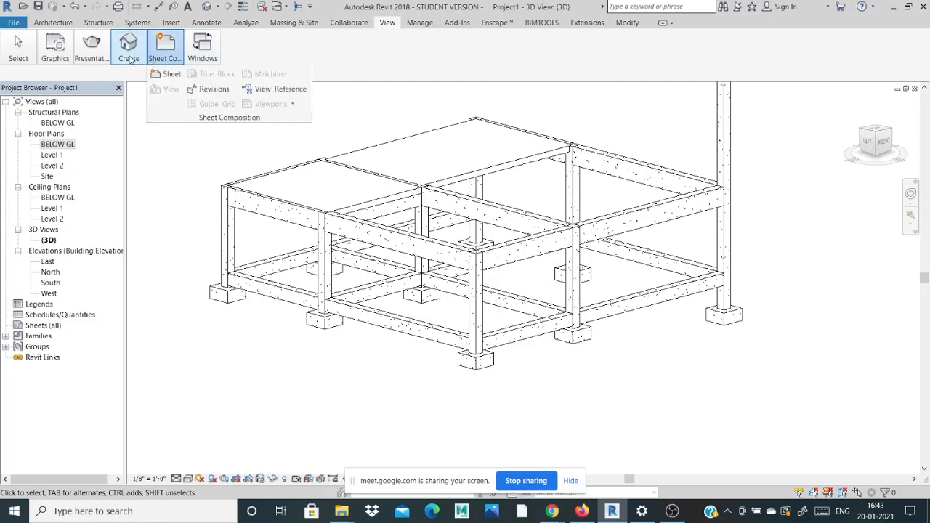
{"action": "mouse_move", "coordinate": [130, 59]}
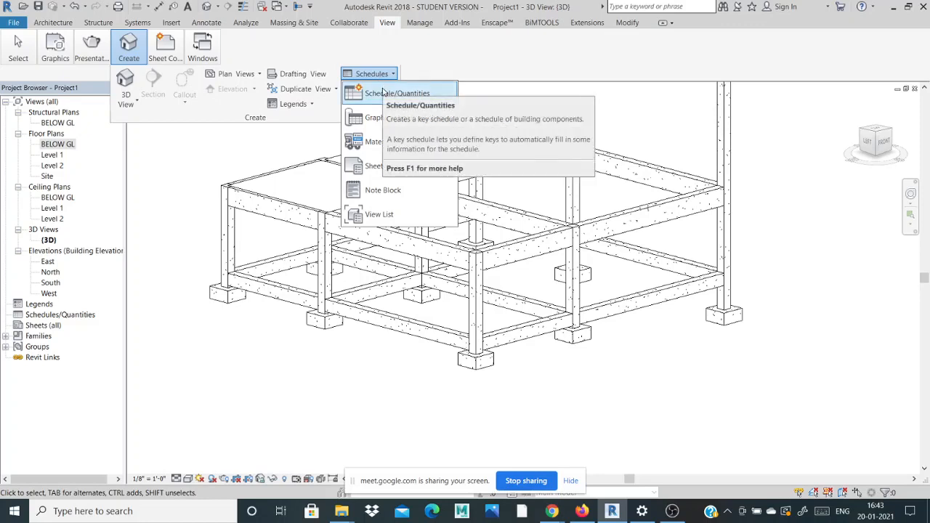
{"action": "left_click", "coordinate": [383, 91]}
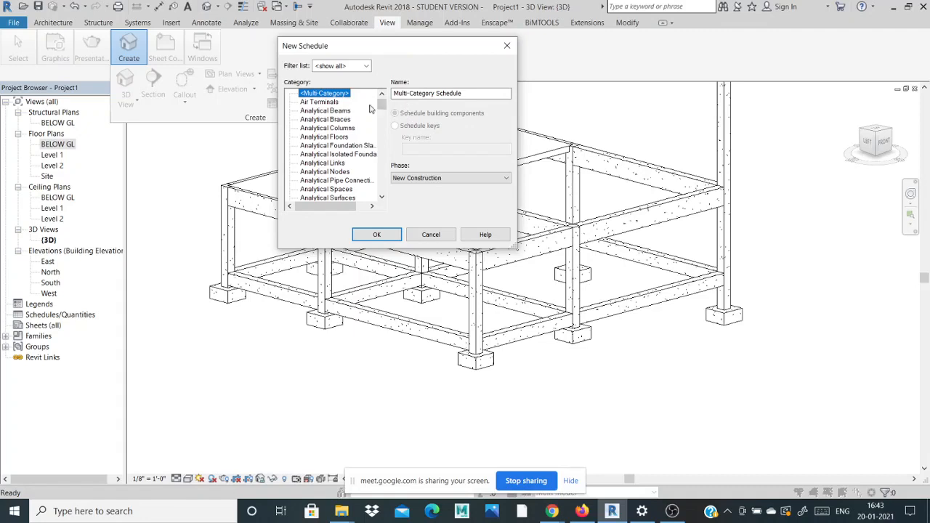
{"action": "scroll", "coordinate": [371, 109], "scroll_direction": "down", "scroll_amount": 1}
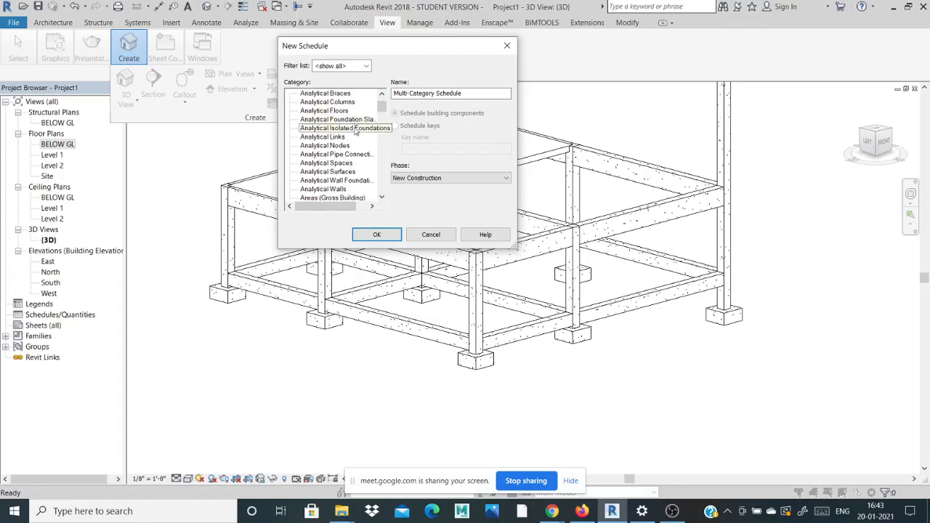
{"action": "scroll", "coordinate": [341, 160], "scroll_direction": "down", "scroll_amount": 3}
{"action": "scroll", "coordinate": [334, 194], "scroll_direction": "down", "scroll_amount": 2}
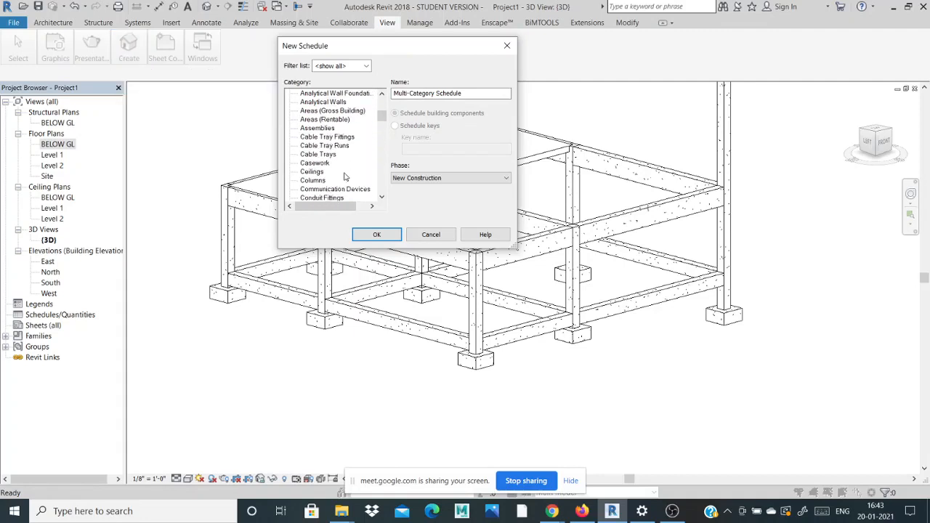
{"action": "left_click_drag", "start_coordinate": [380, 119], "coordinate": [380, 200]}
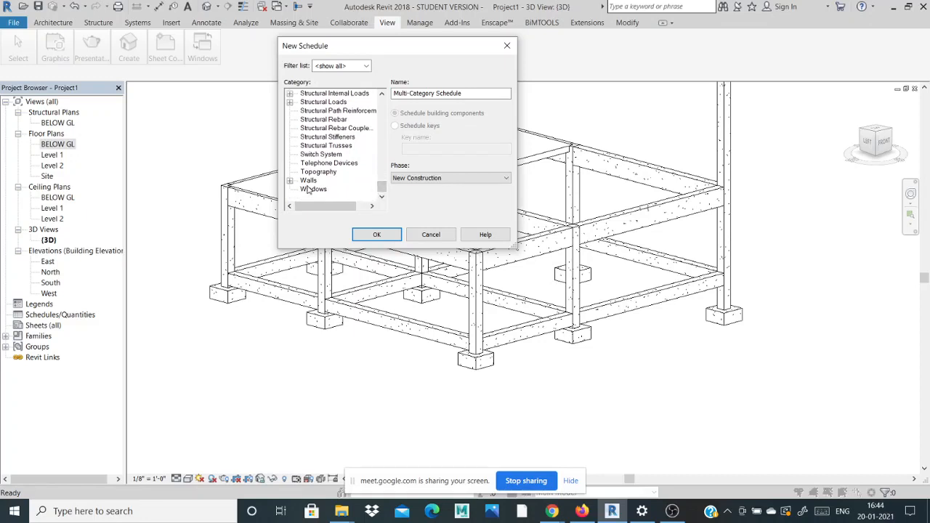
{"action": "scroll", "coordinate": [334, 142], "scroll_direction": "up", "scroll_amount": 1}
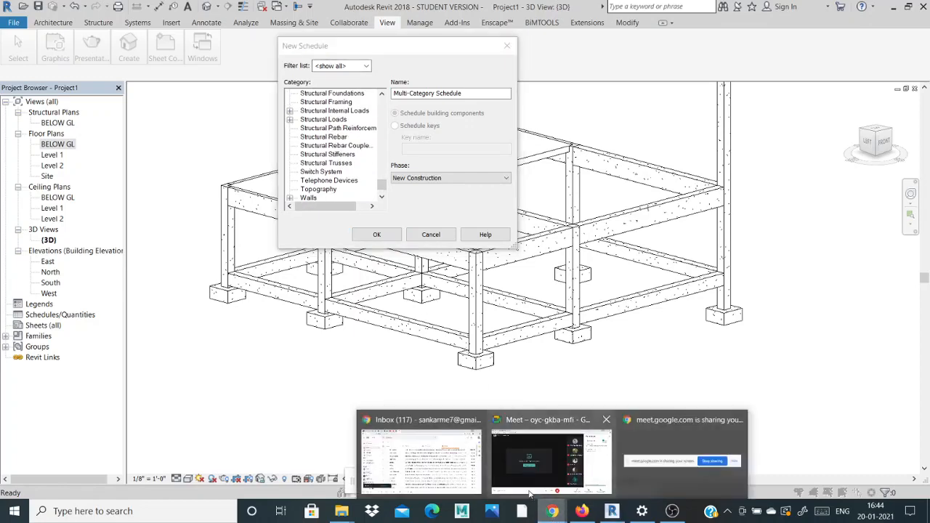
- Switch to the Google Meet window to check the meeting chat and return to Revit
{"action": "left_click", "coordinate": [512, 444]}
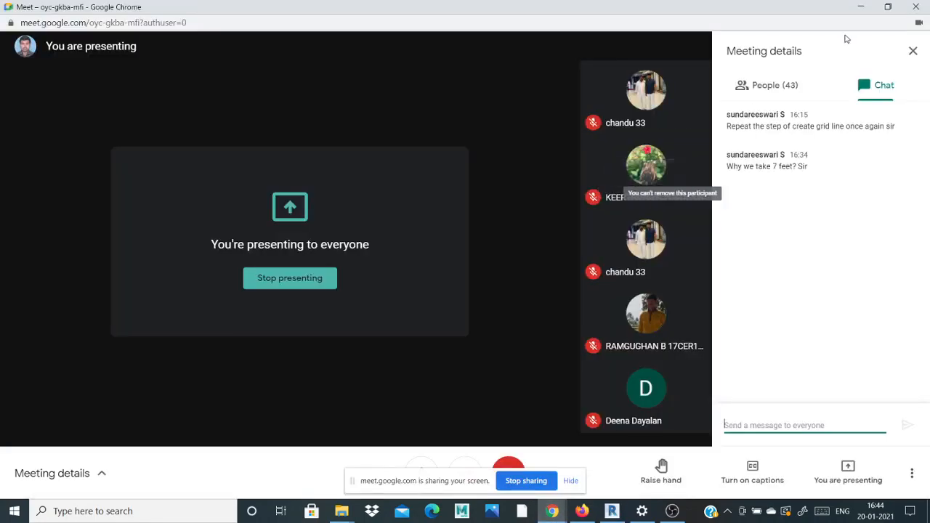
{"action": "left_click", "coordinate": [860, 7]}
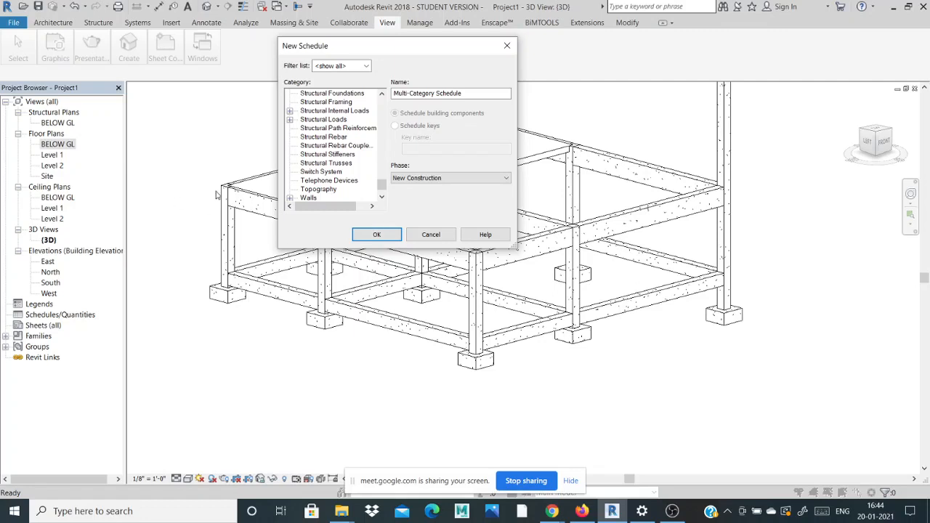
- Create the new schedule for the Structural Foundations category, keeping building components and the New Construction phase
{"action": "left_click", "coordinate": [226, 292]}
{"action": "left_click_drag", "start_coordinate": [363, 52], "coordinate": [561, 53]}
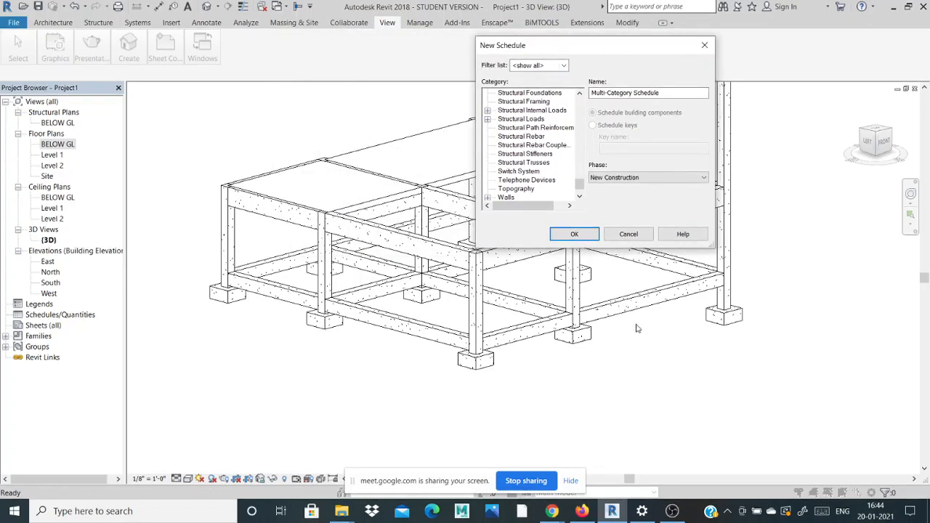
{"action": "left_click_drag", "start_coordinate": [588, 48], "coordinate": [408, 49]}
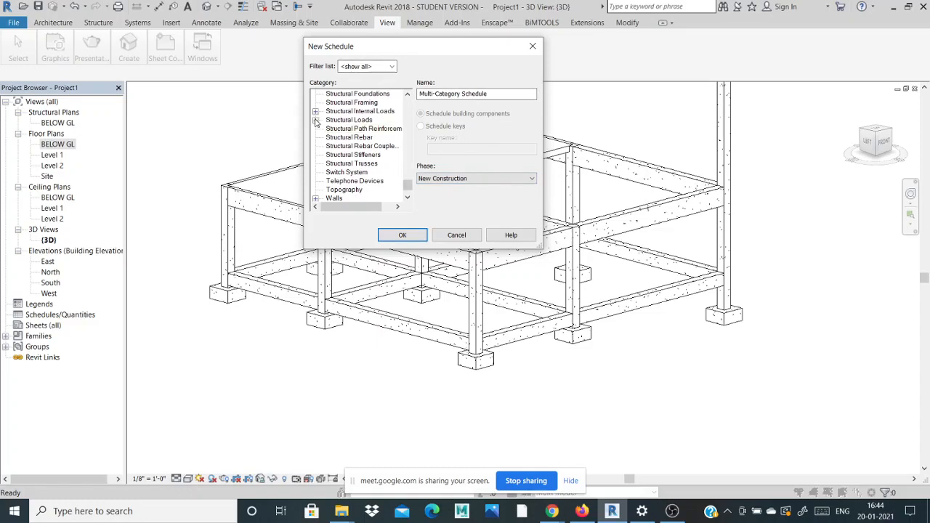
{"action": "scroll", "coordinate": [325, 114], "scroll_direction": "up", "scroll_amount": 1}
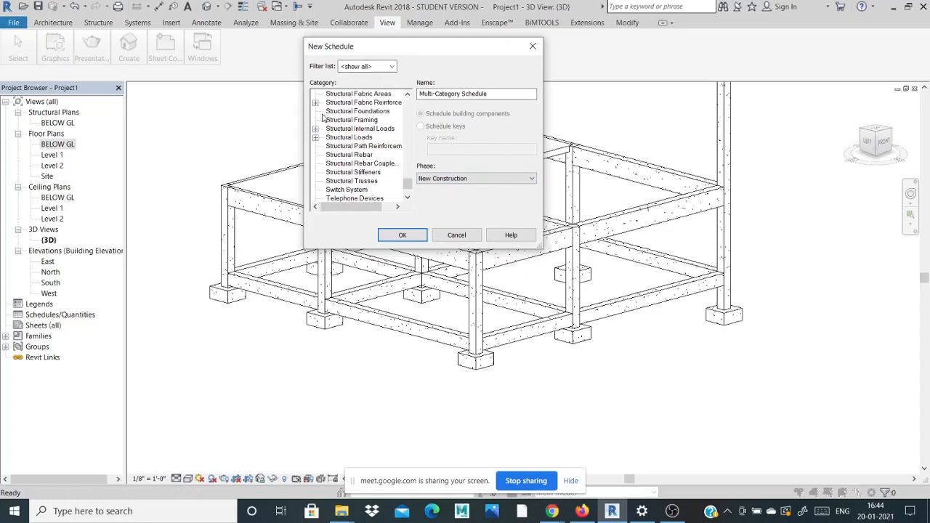
{"action": "left_click", "coordinate": [328, 113]}
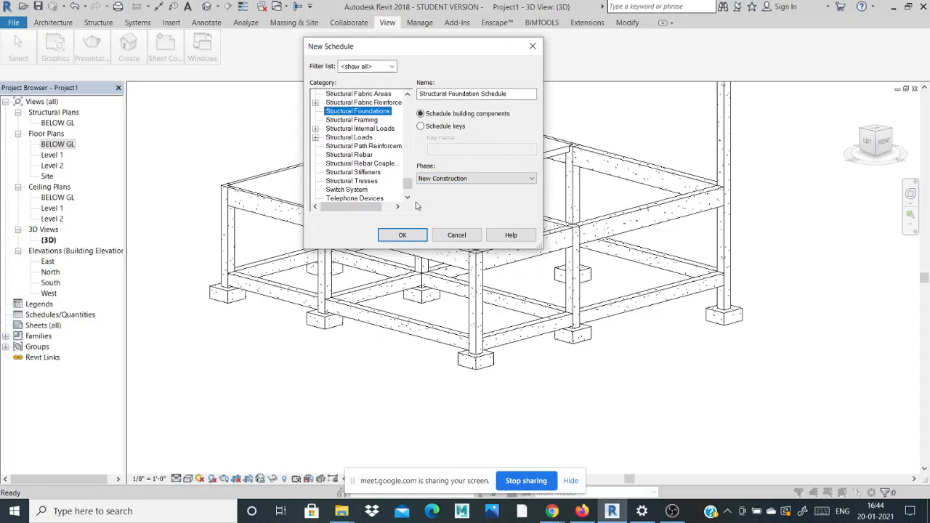
{"action": "left_click", "coordinate": [416, 235]}
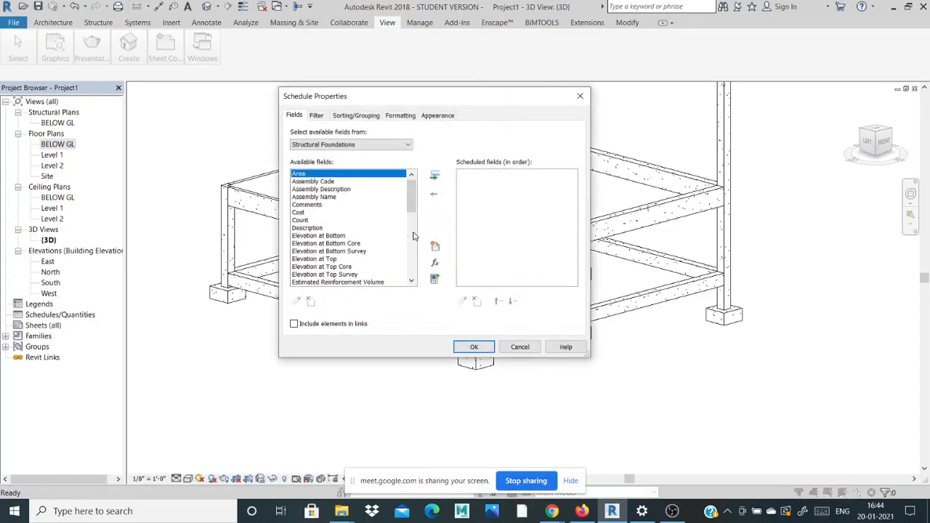
- Add the Area and Cost fields to the structural foundation schedule
{"action": "left_click_drag", "start_coordinate": [367, 98], "coordinate": [394, 59]}
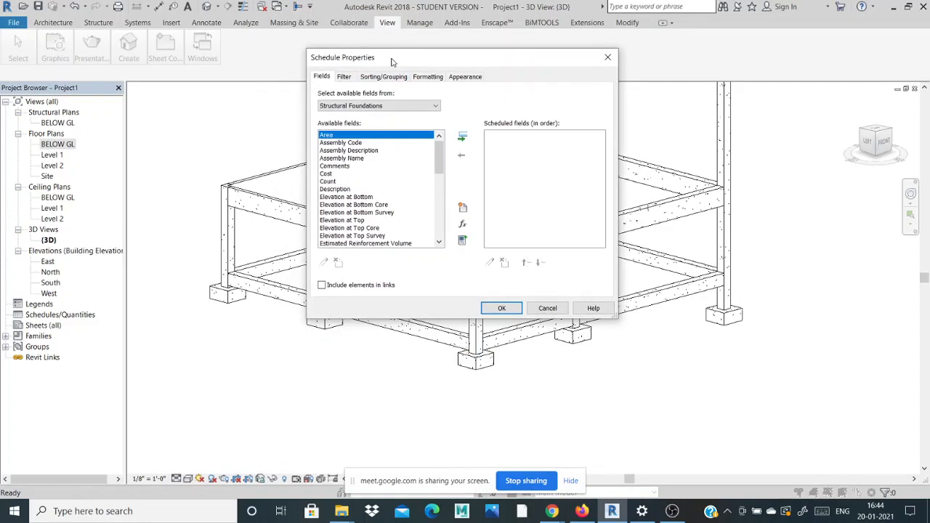
{"action": "left_click_drag", "start_coordinate": [392, 61], "coordinate": [361, 64]}
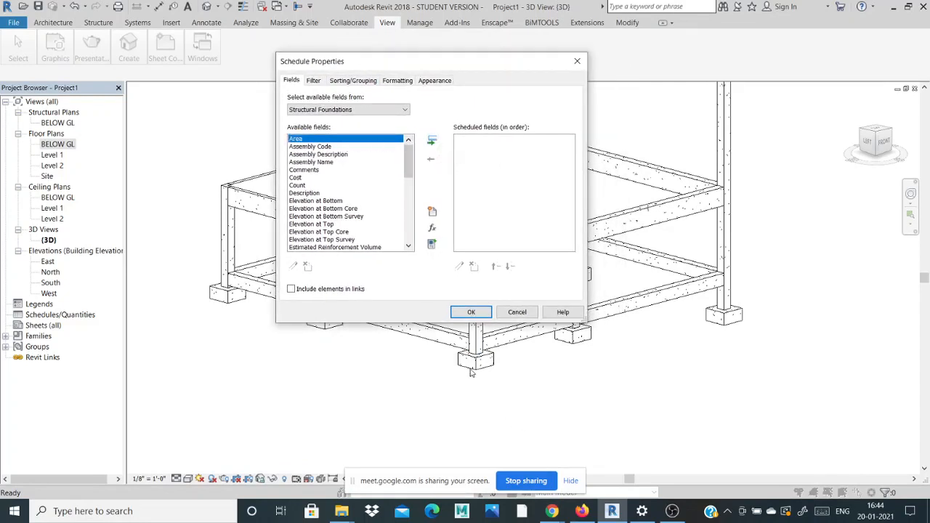
{"action": "left_click", "coordinate": [432, 140]}
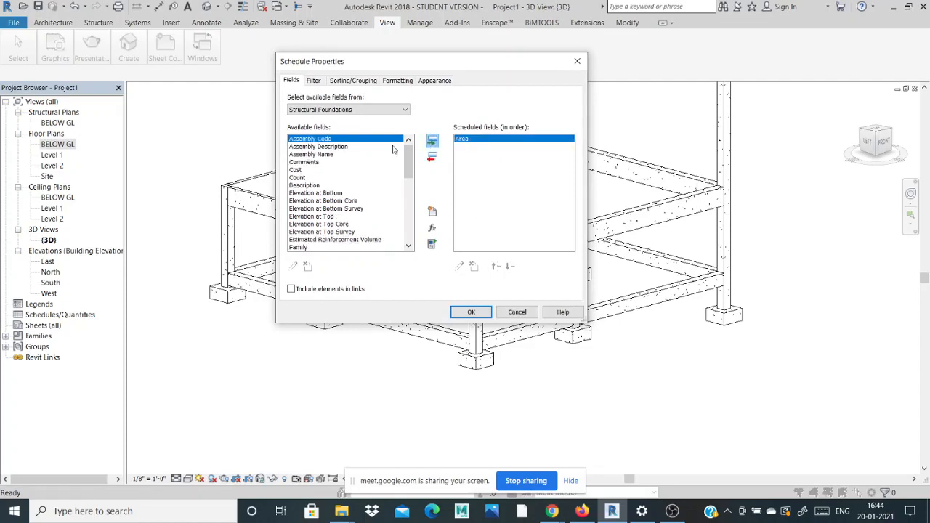
{"action": "left_click", "coordinate": [319, 170]}
{"action": "left_click", "coordinate": [431, 141]}
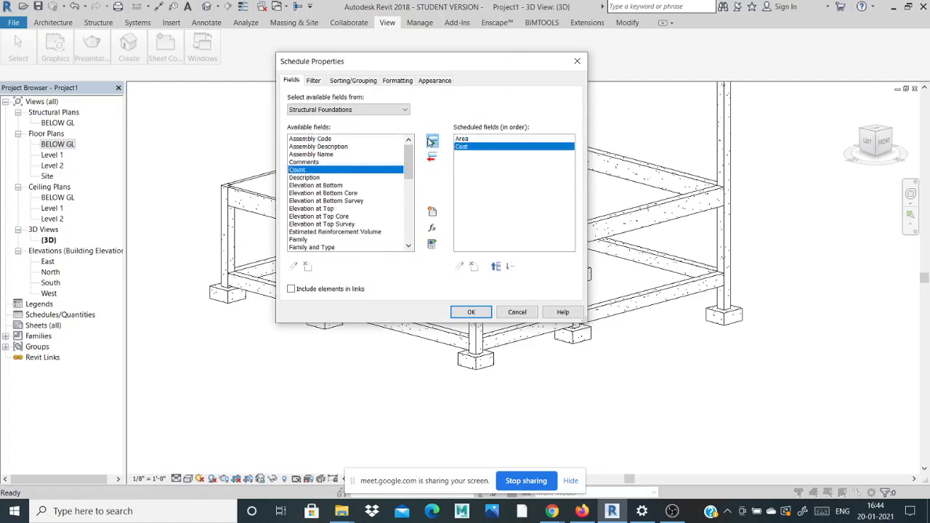
- Add the Volume and Width fields to the scheduled fields
{"action": "scroll", "coordinate": [329, 173], "scroll_direction": "down", "scroll_amount": 2}
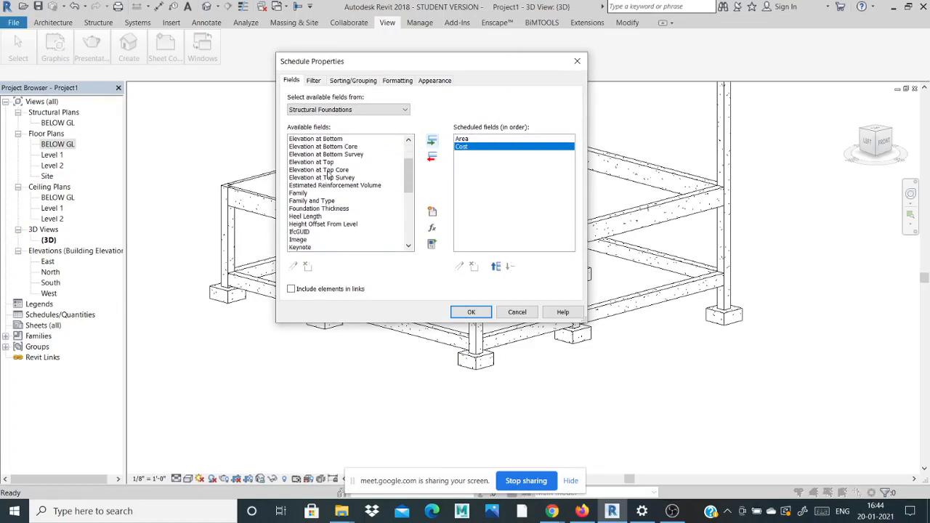
{"action": "scroll", "coordinate": [329, 172], "scroll_direction": "down", "scroll_amount": 7}
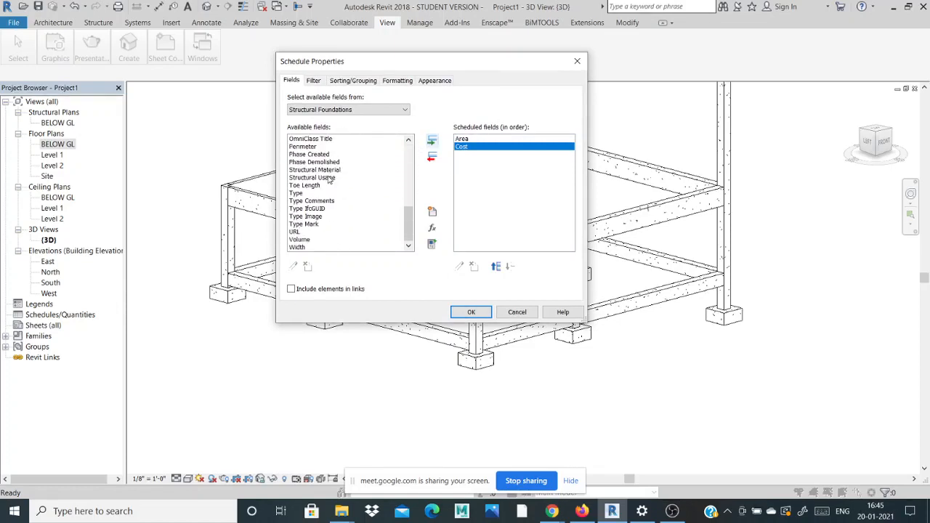
{"action": "left_click", "coordinate": [302, 247]}
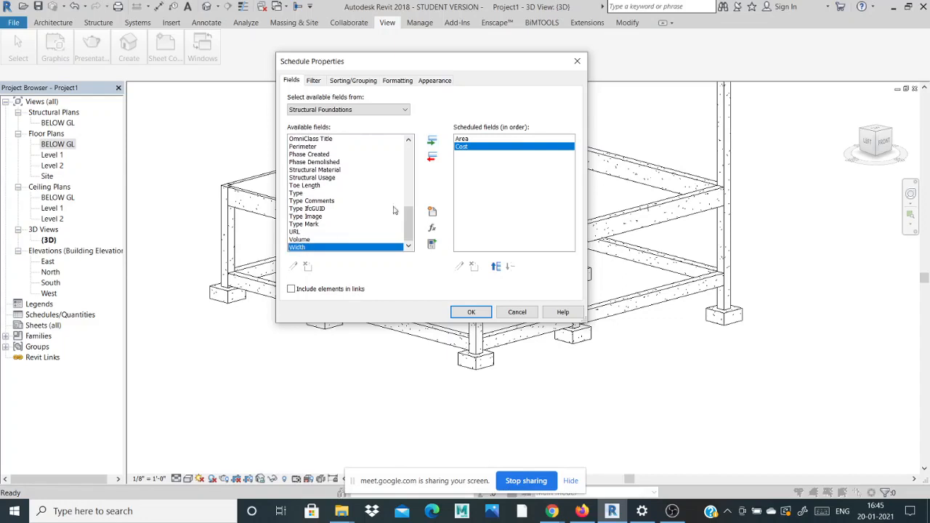
{"action": "left_click", "coordinate": [313, 240]}
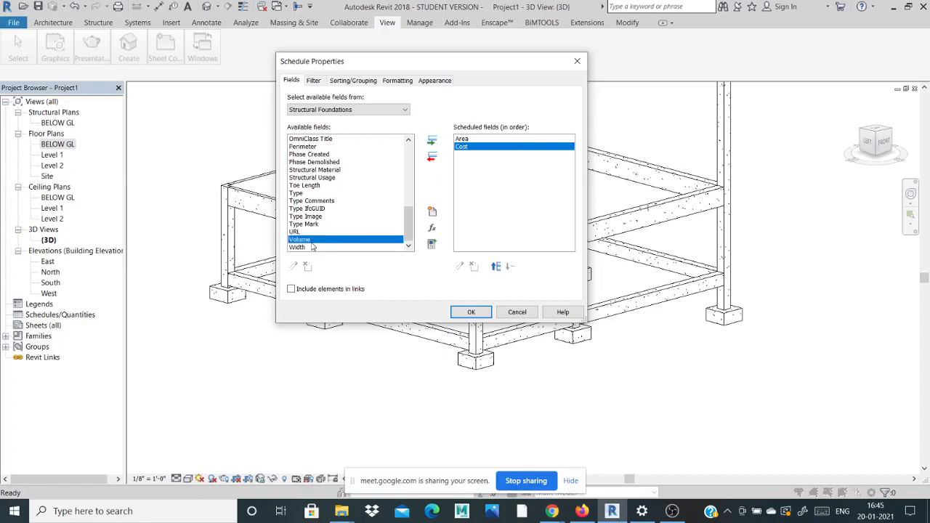
{"action": "left_click", "coordinate": [433, 141]}
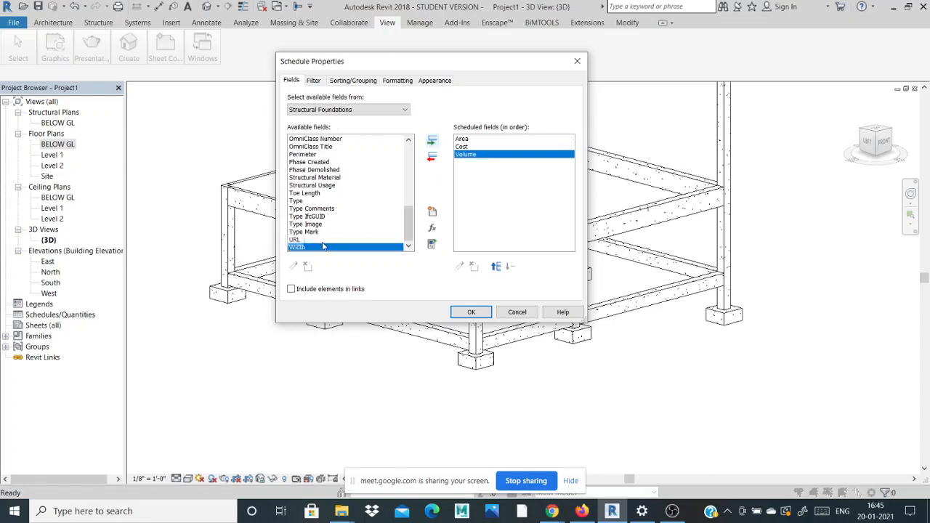
{"action": "left_click", "coordinate": [433, 141]}
- Review the available and scheduled fields and generate the structural foundation schedule
{"action": "scroll", "coordinate": [333, 183], "scroll_direction": "up", "scroll_amount": 6}
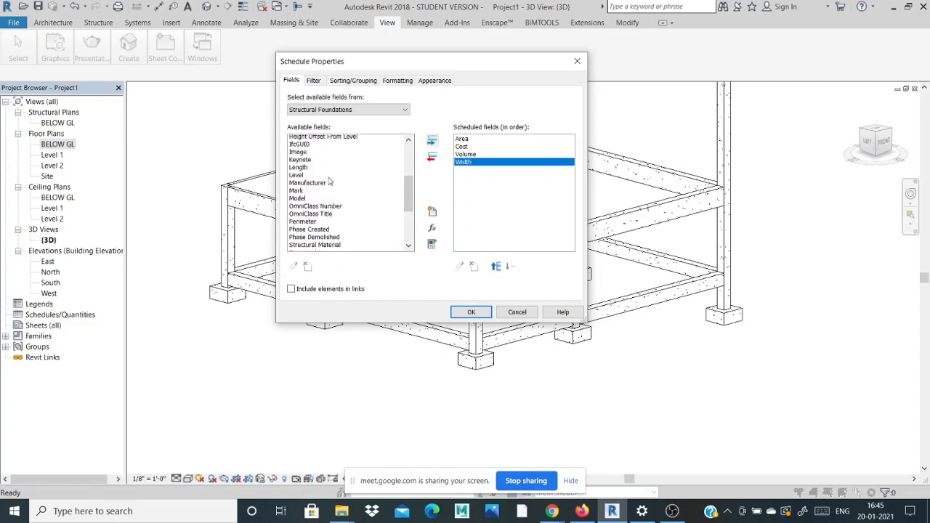
{"action": "scroll", "coordinate": [329, 182], "scroll_direction": "up", "scroll_amount": 1}
{"action": "scroll", "coordinate": [329, 181], "scroll_direction": "down", "scroll_amount": 7}
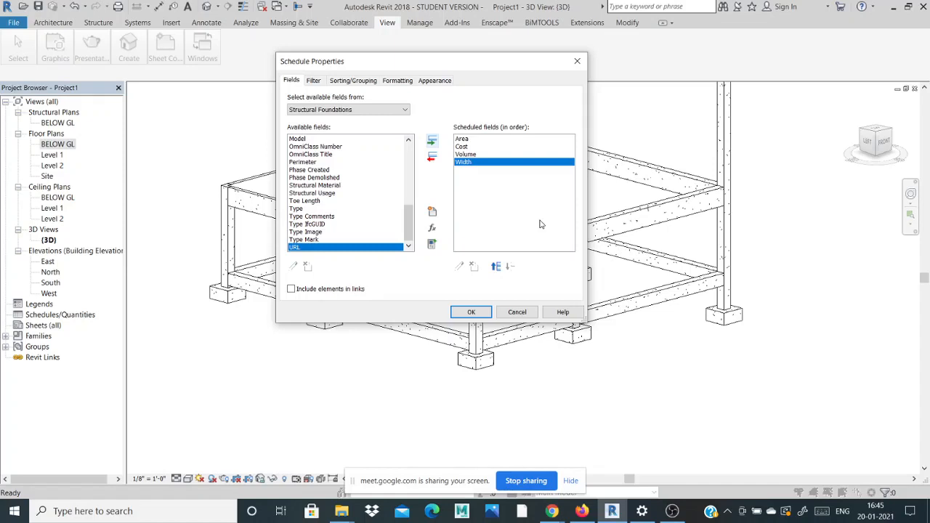
{"action": "left_click", "coordinate": [466, 139]}
{"action": "left_click", "coordinate": [469, 147]}
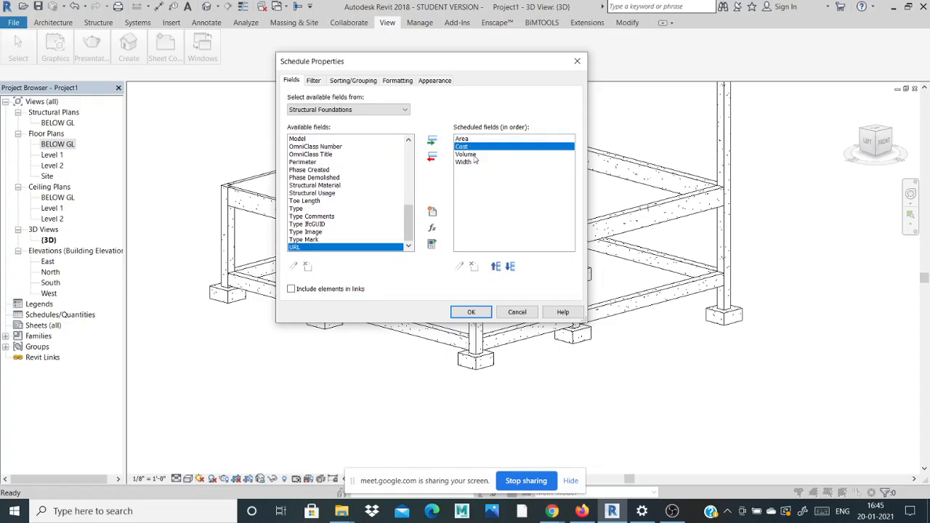
{"action": "left_click", "coordinate": [474, 155]}
{"action": "left_click", "coordinate": [472, 163]}
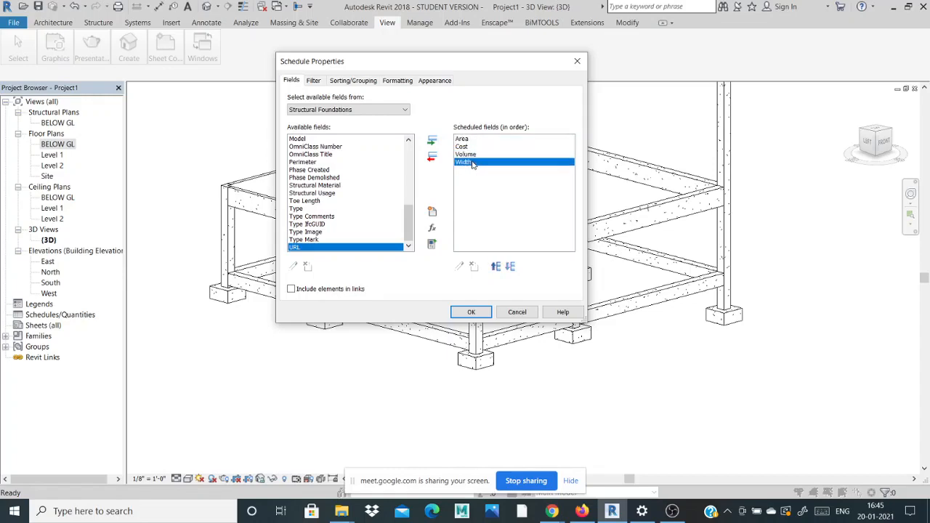
{"action": "left_click", "coordinate": [471, 312]}
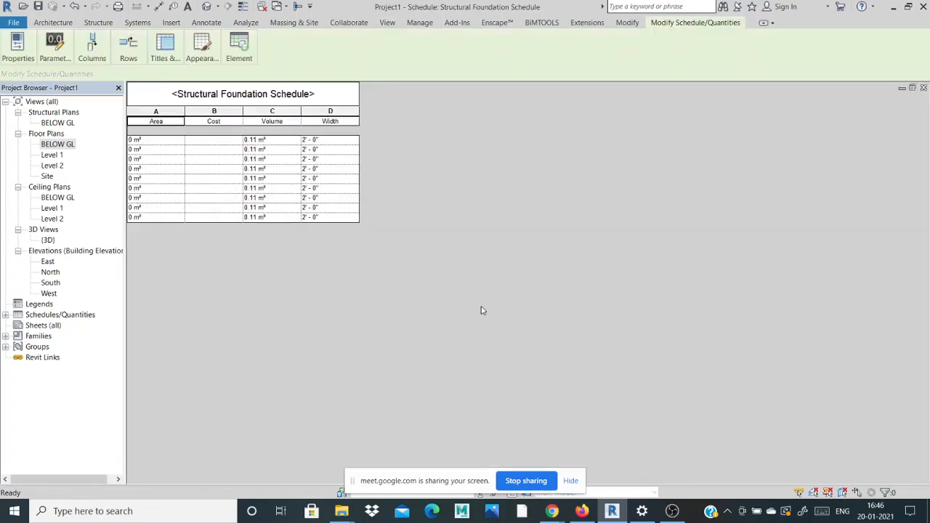
- Examine the Area entries row by row and the Volume entries in the structural foundation schedule
{"action": "left_click", "coordinate": [156, 142]}
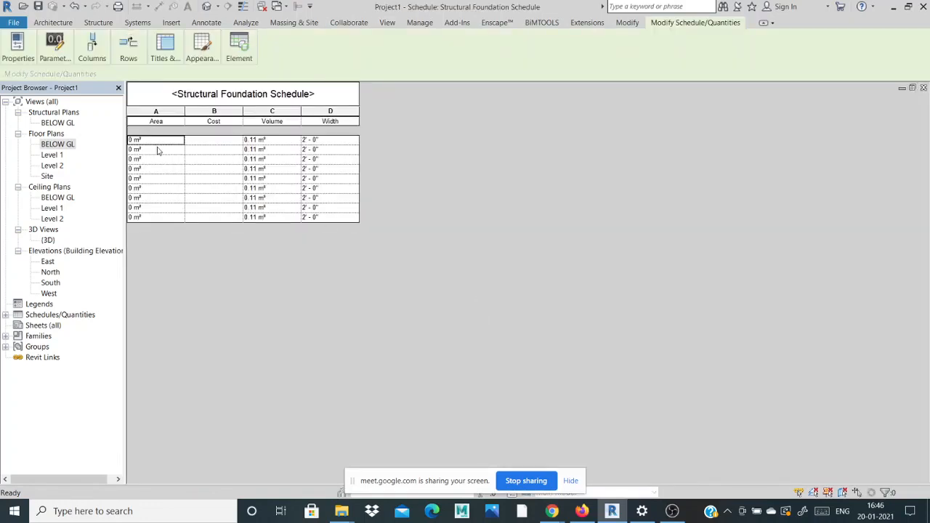
{"action": "left_click", "coordinate": [159, 150]}
{"action": "left_click", "coordinate": [161, 160]}
{"action": "left_click", "coordinate": [160, 172]}
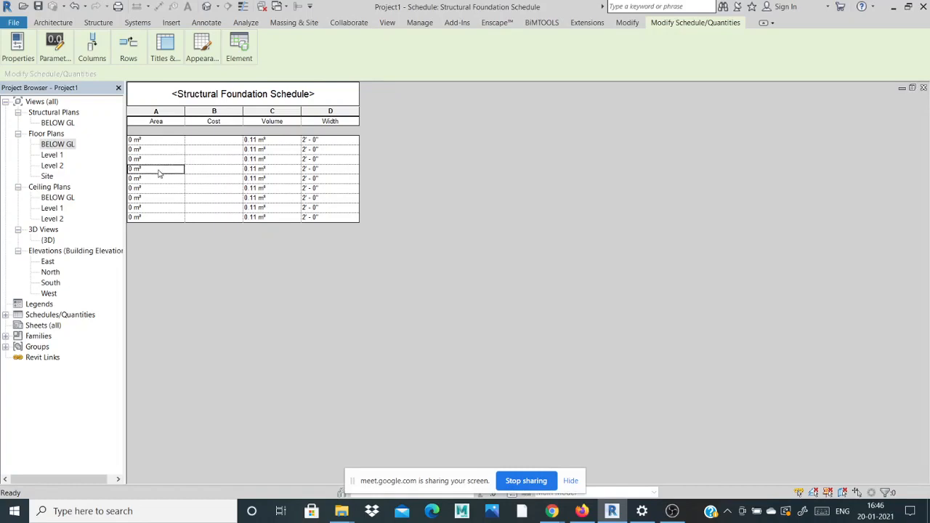
{"action": "left_click", "coordinate": [157, 188]}
{"action": "left_click_drag", "start_coordinate": [157, 209], "coordinate": [156, 218]}
{"action": "left_click", "coordinate": [261, 140]}
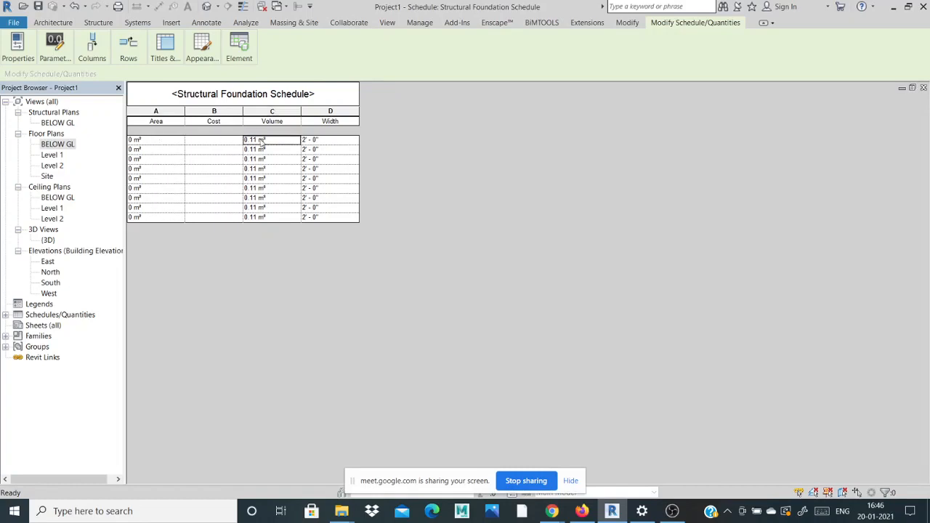
- Narrow the project browser and examine the Area, Volume, Width and Cost entries of the structural foundation schedule
{"action": "left_click", "coordinate": [261, 151]}
{"action": "left_click", "coordinate": [270, 190]}
{"action": "left_click", "coordinate": [275, 197]}
{"action": "left_click", "coordinate": [152, 143]}
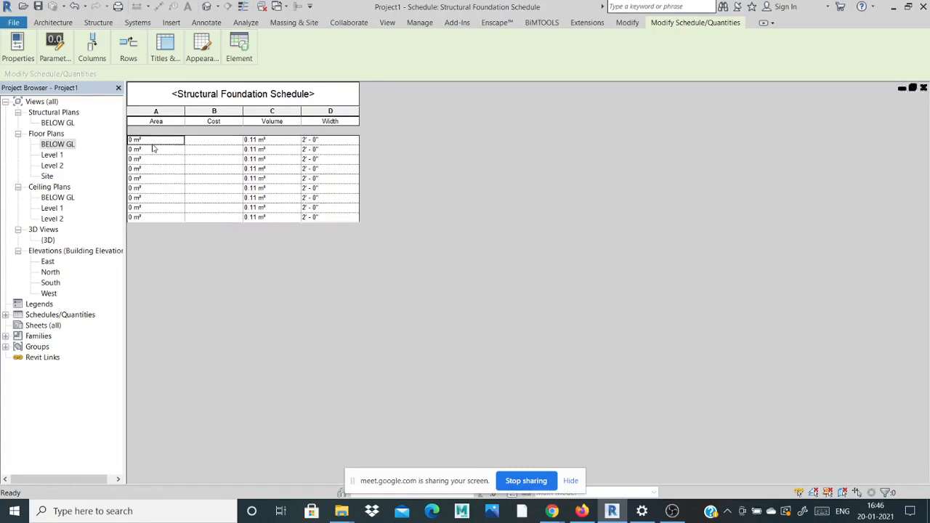
{"action": "left_click_drag", "start_coordinate": [125, 111], "coordinate": [104, 111]}
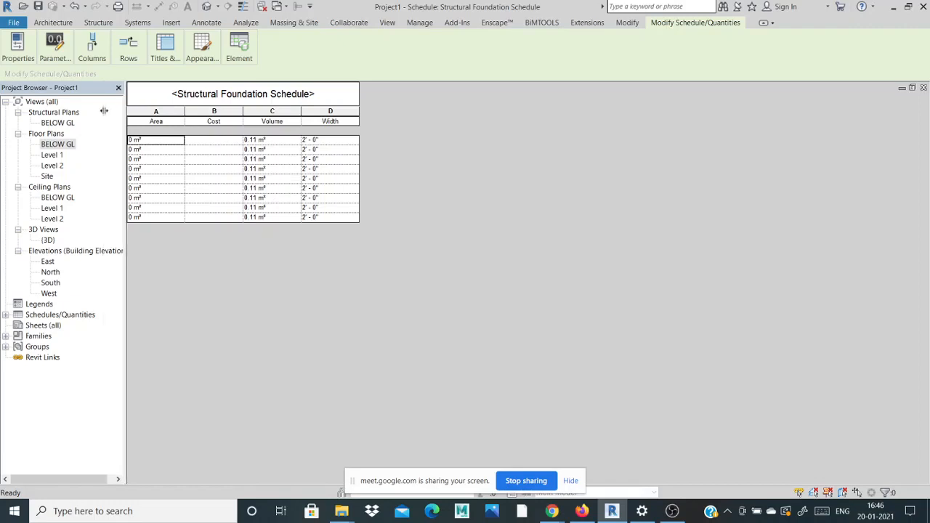
{"action": "left_click", "coordinate": [135, 150]}
{"action": "left_click", "coordinate": [136, 179]}
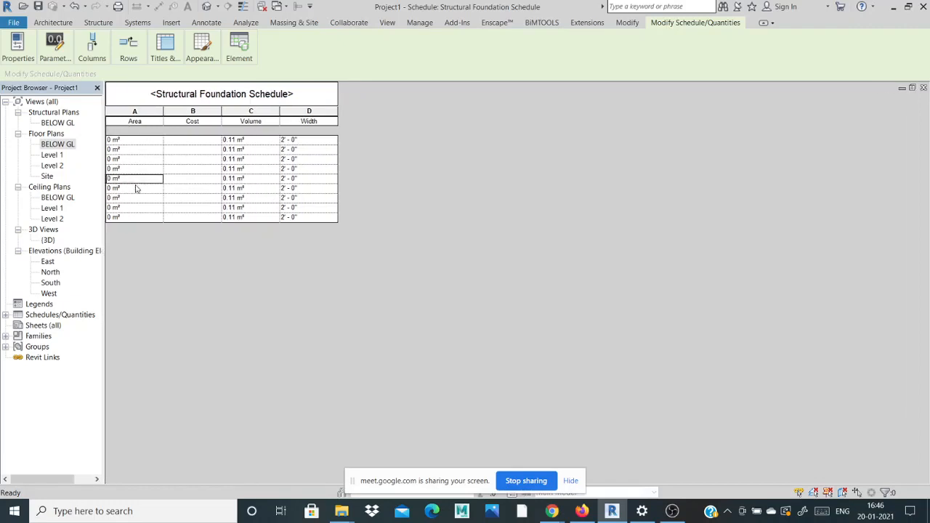
{"action": "left_click", "coordinate": [138, 111]}
{"action": "left_click", "coordinate": [234, 123]}
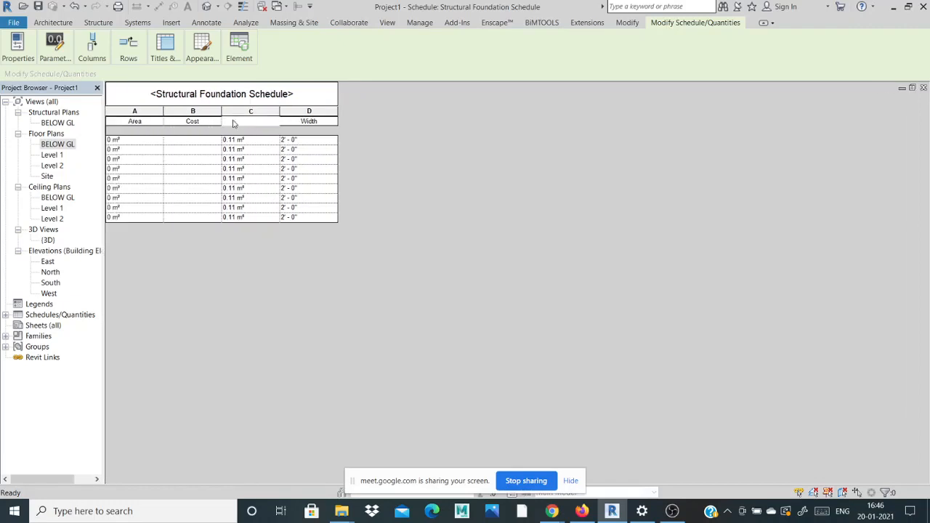
{"action": "left_click", "coordinate": [248, 142]}
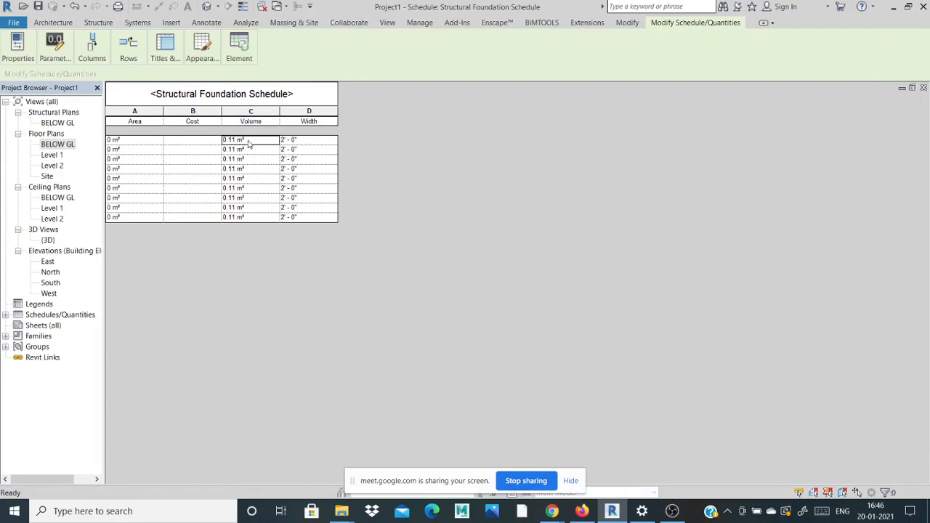
{"action": "left_click", "coordinate": [311, 144]}
{"action": "left_click", "coordinate": [261, 144]}
{"action": "left_click", "coordinate": [188, 140]}
{"action": "left_click", "coordinate": [131, 52]}
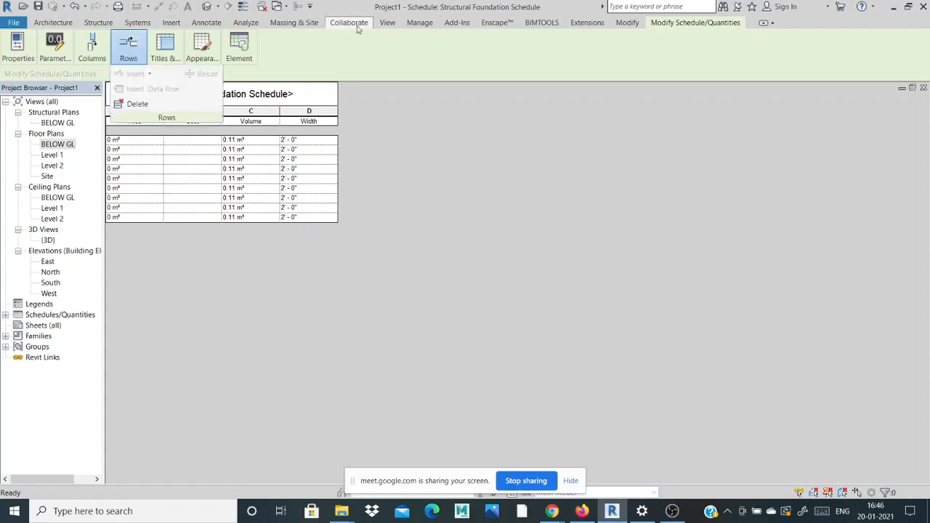
- Create a second schedule of building components for the Structural Foundations category
{"action": "left_click", "coordinate": [383, 23]}
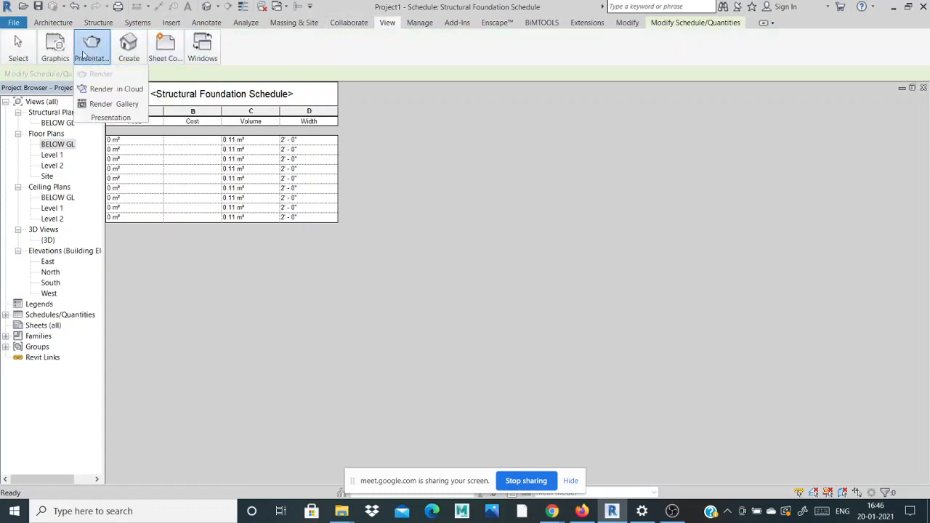
{"action": "mouse_move", "coordinate": [128, 43]}
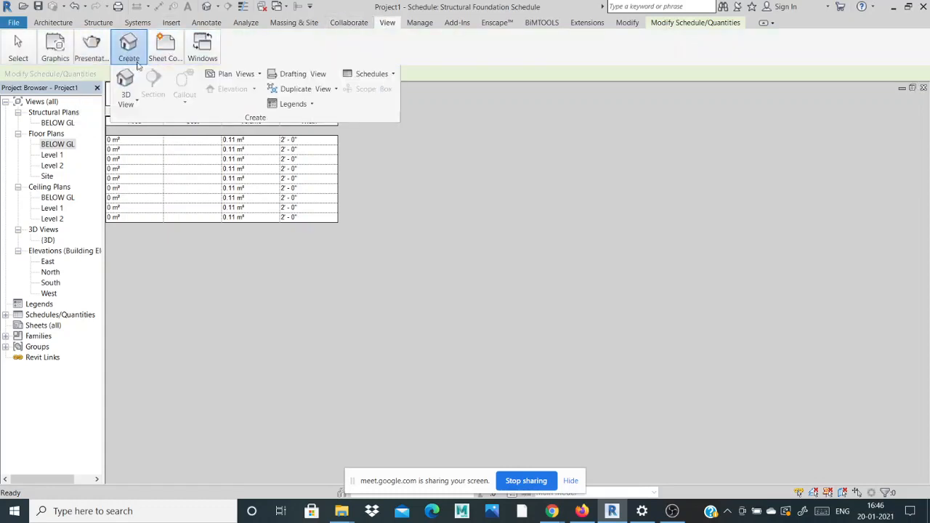
{"action": "left_click", "coordinate": [372, 74]}
{"action": "left_click", "coordinate": [393, 93]}
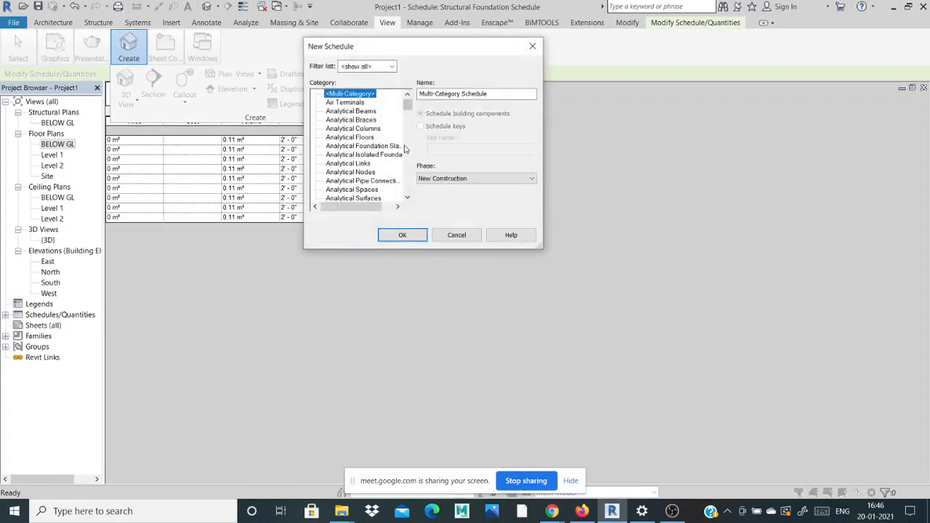
{"action": "left_click_drag", "start_coordinate": [407, 106], "coordinate": [408, 163]}
{"action": "left_click_drag", "start_coordinate": [413, 180], "coordinate": [411, 184]}
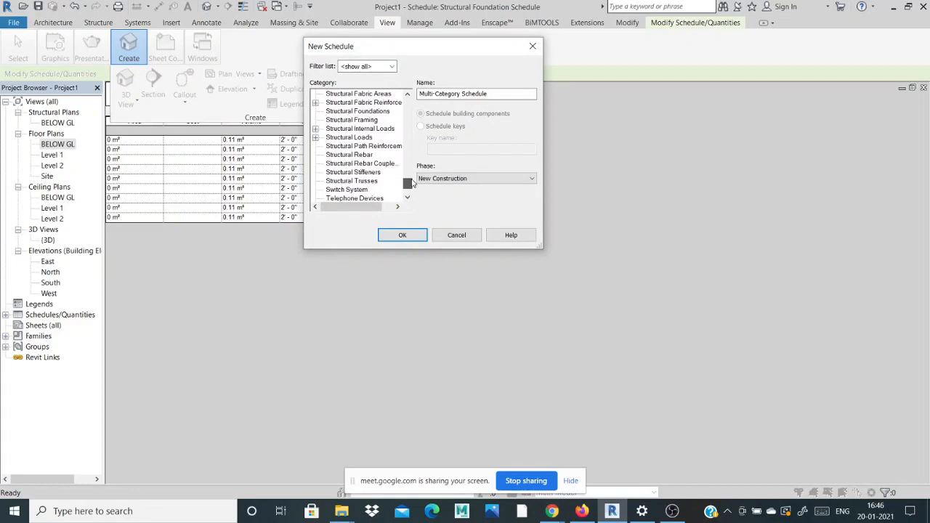
{"action": "left_click", "coordinate": [374, 112]}
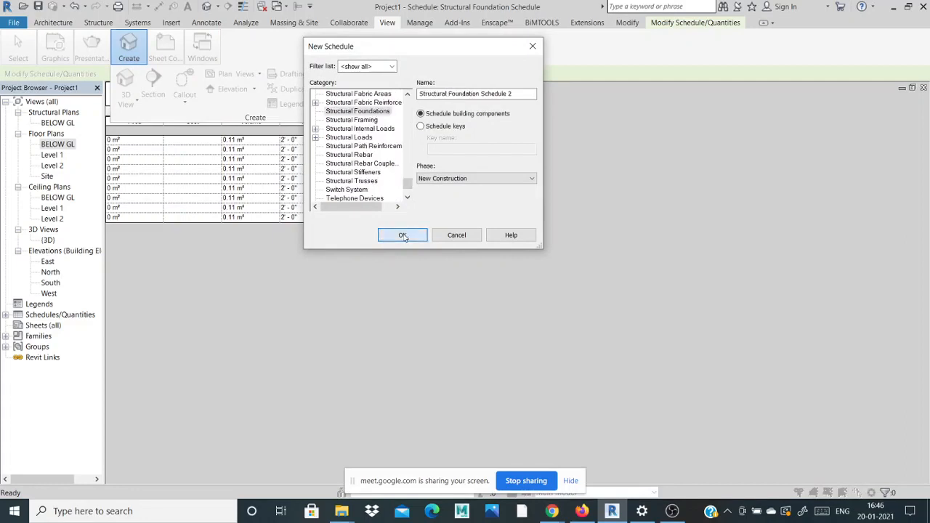
{"action": "left_click", "coordinate": [402, 234]}
- Add the Area, Cost and Volume fields to the new foundation schedule
{"action": "left_click", "coordinate": [431, 140]}
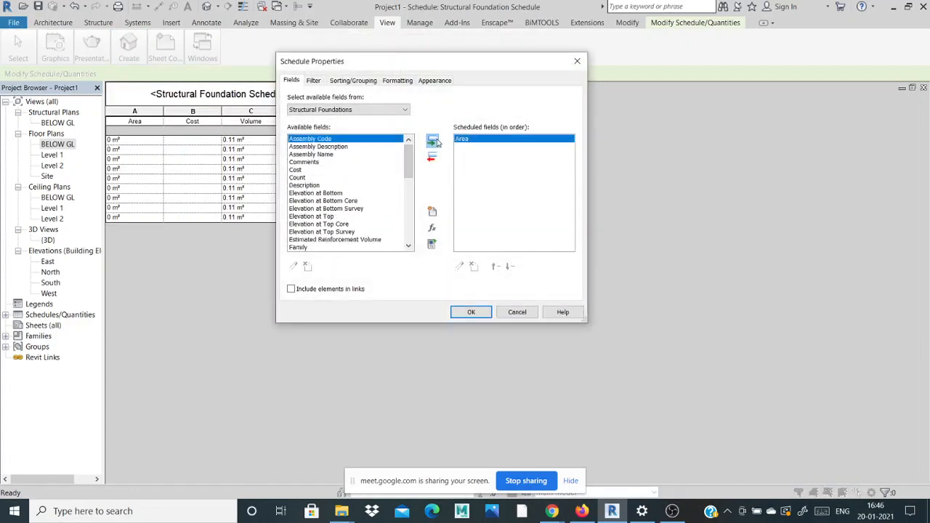
{"action": "left_click", "coordinate": [306, 171]}
{"action": "left_click", "coordinate": [431, 140]}
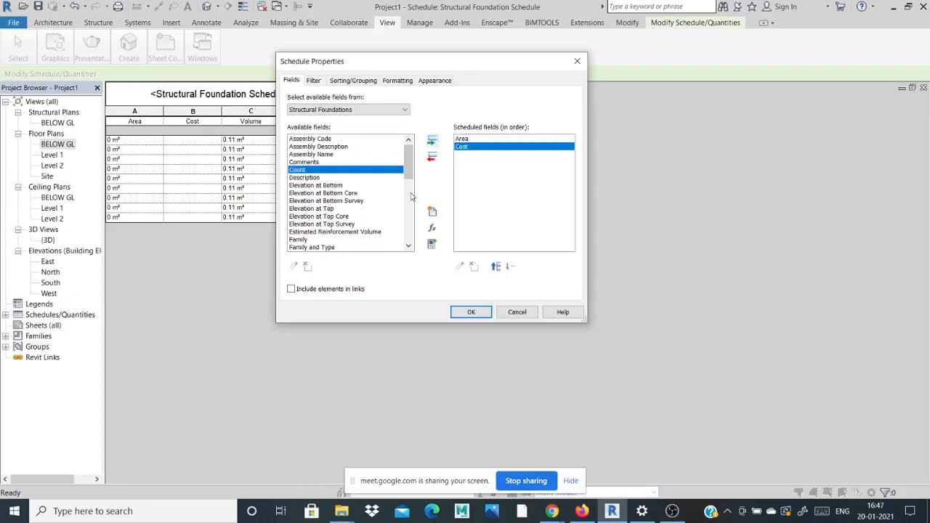
{"action": "left_click_drag", "start_coordinate": [409, 182], "coordinate": [409, 243]}
{"action": "left_click", "coordinate": [309, 240]}
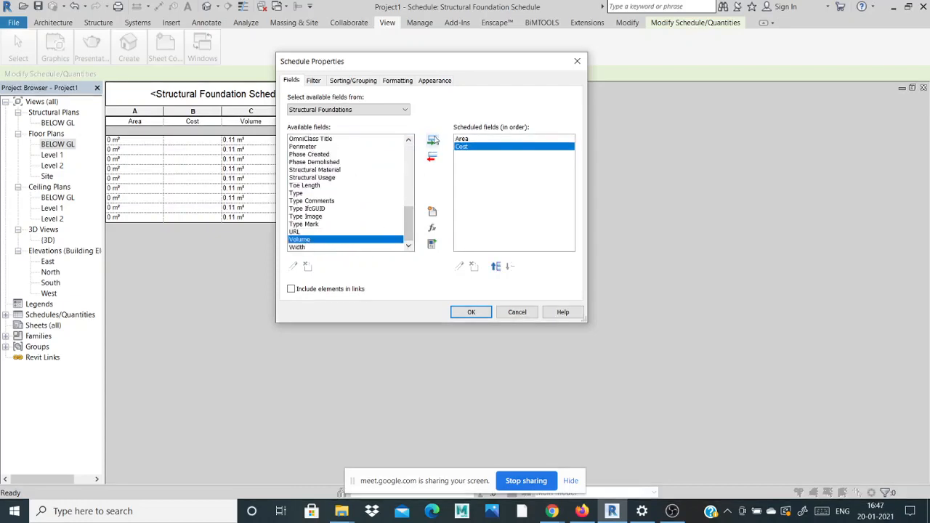
{"action": "left_click", "coordinate": [431, 140]}
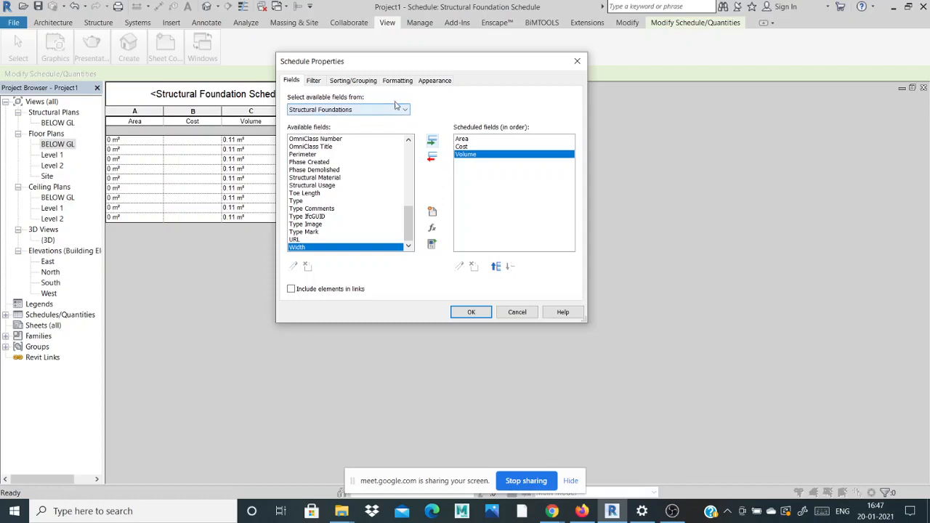
- Start a calculated value named TOTAL COST as a formula with Common discipline and Volume type
{"action": "left_click", "coordinate": [432, 230]}
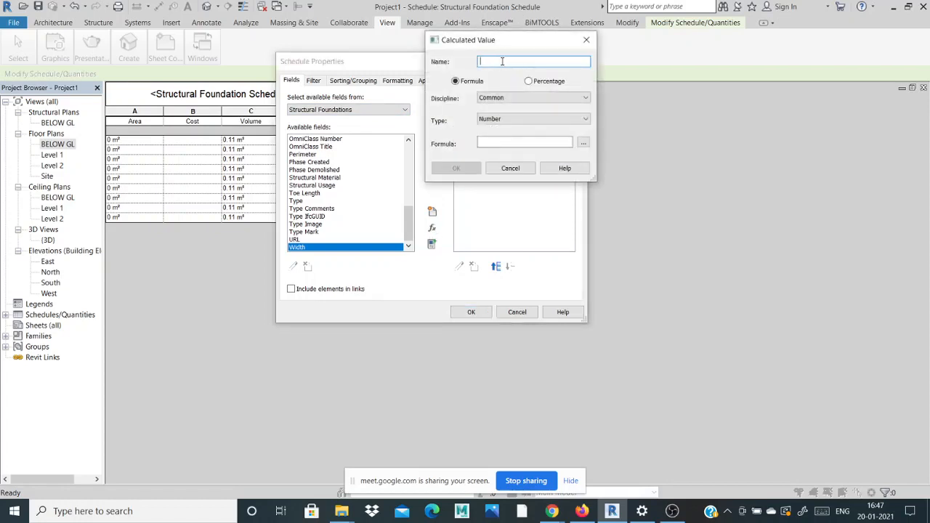
{"action": "type", "text": "TOTAL COST"}
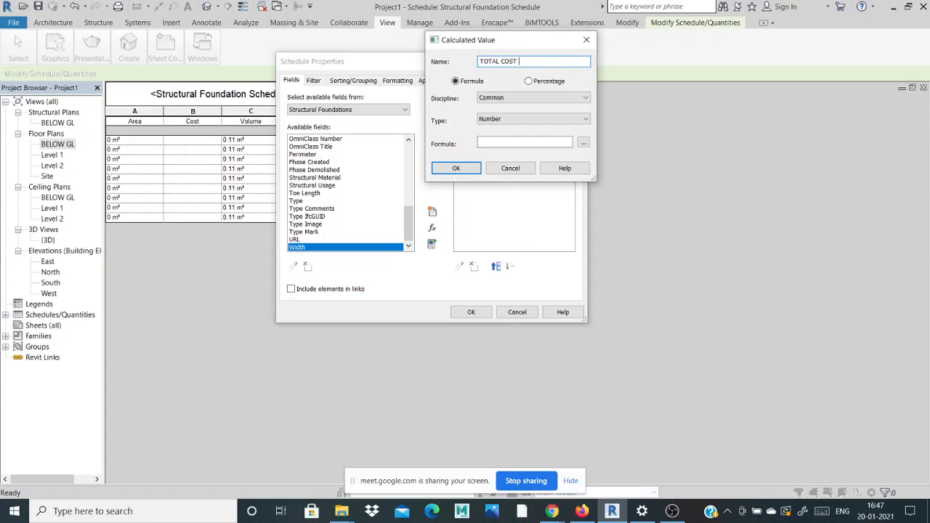
{"action": "left_click", "coordinate": [491, 97]}
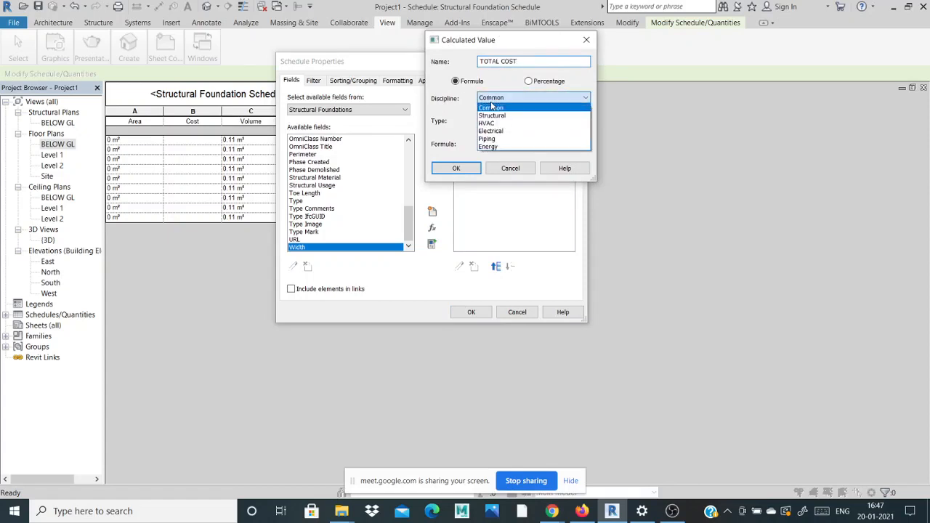
{"action": "left_click", "coordinate": [491, 107]}
{"action": "left_click", "coordinate": [493, 119]}
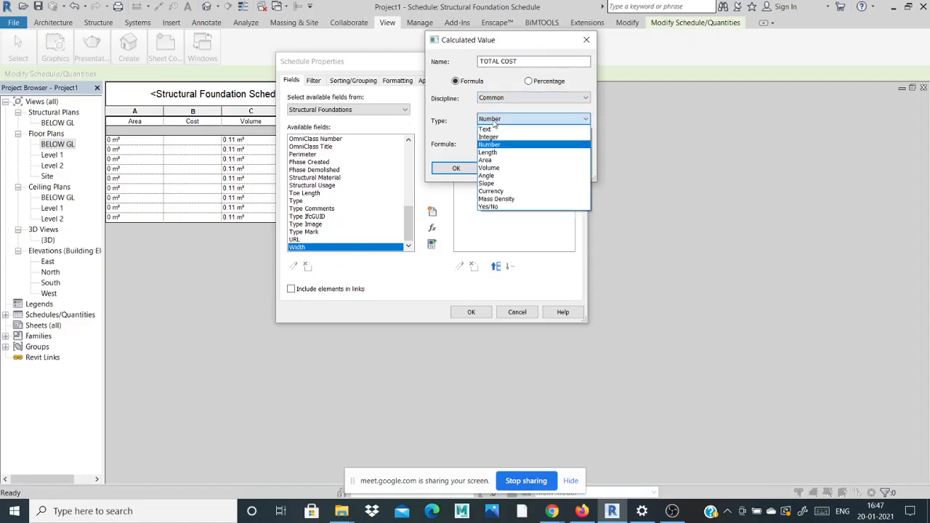
{"action": "left_click", "coordinate": [506, 168]}
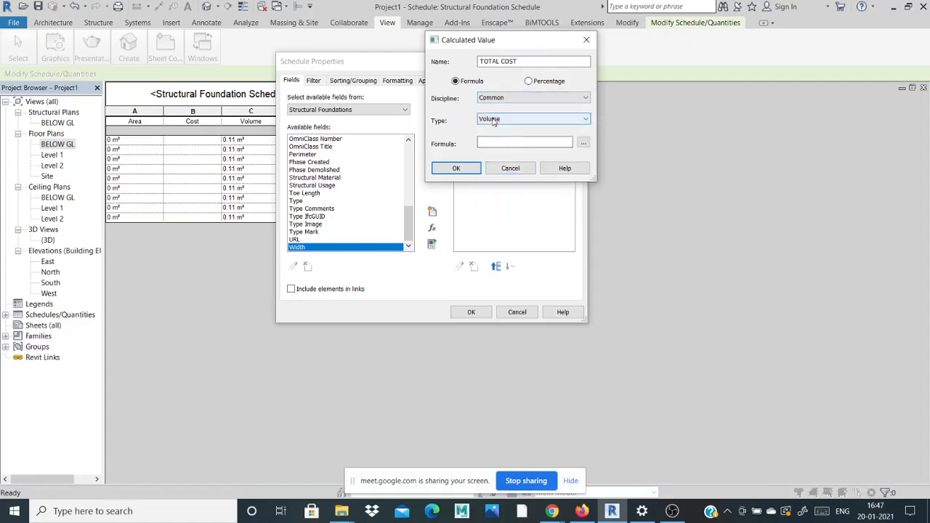
{"action": "left_click", "coordinate": [489, 141]}
{"action": "left_click", "coordinate": [528, 62]}
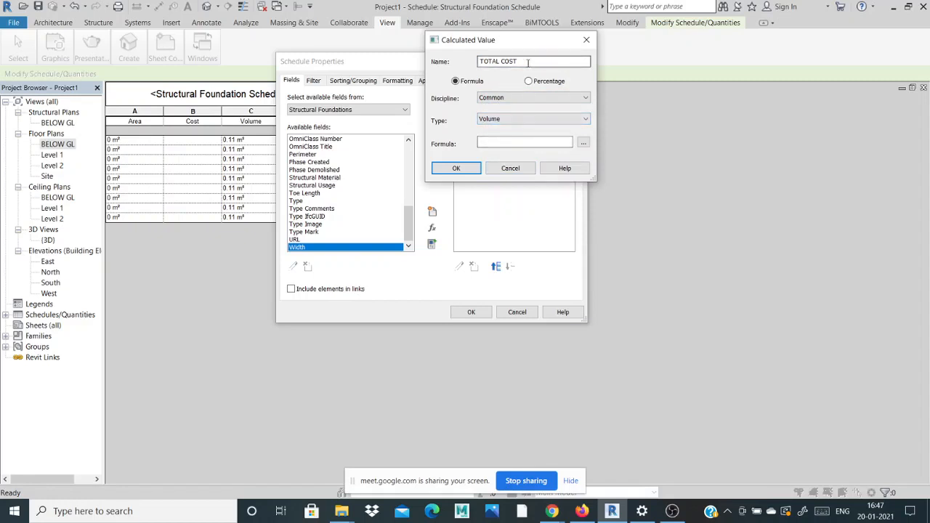
{"action": "left_click", "coordinate": [501, 120]}
{"action": "left_click", "coordinate": [492, 123]}
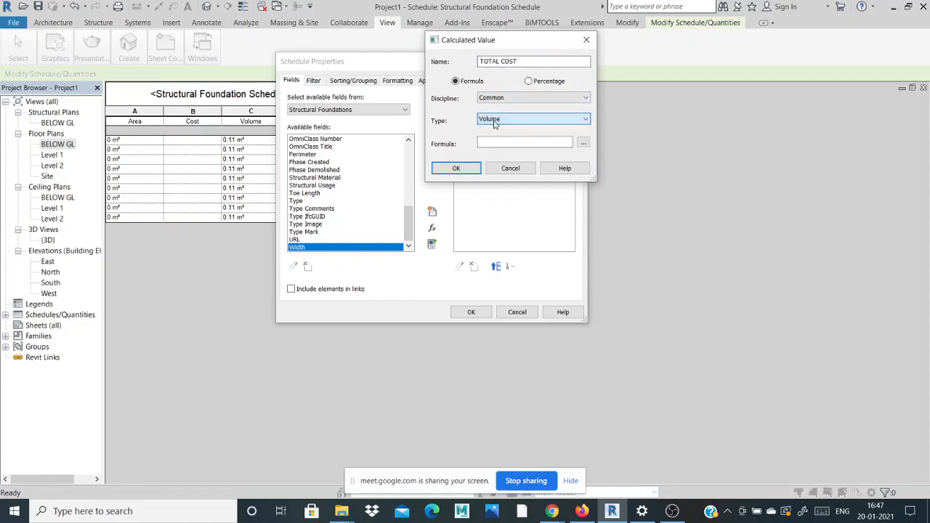
{"action": "left_click", "coordinate": [479, 143]}
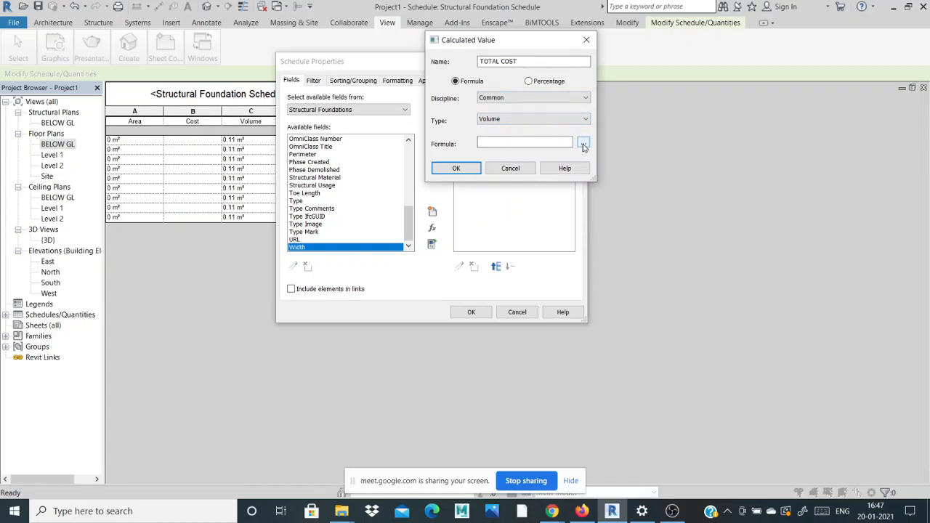
- Define the TOTAL COST formula as Cost*Volume and generate the schedule
{"action": "left_click", "coordinate": [583, 143]}
{"action": "left_click", "coordinate": [450, 71]}
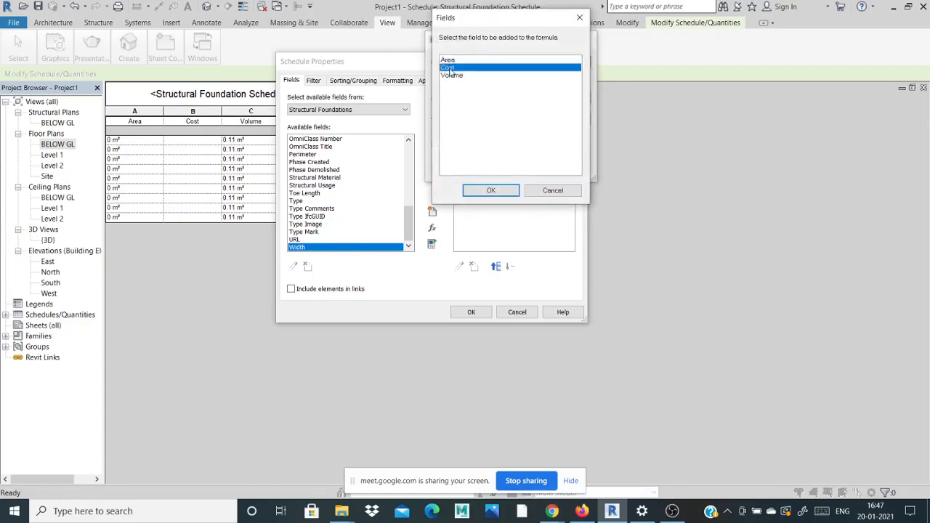
{"action": "left_click", "coordinate": [491, 190]}
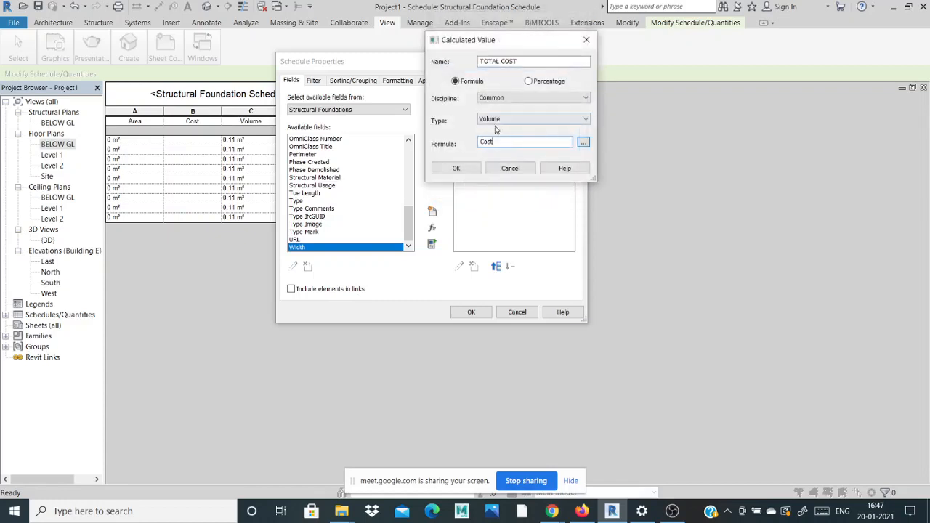
{"action": "type", "text": "*"}
{"action": "left_click", "coordinate": [584, 143]}
{"action": "left_click", "coordinate": [452, 75]}
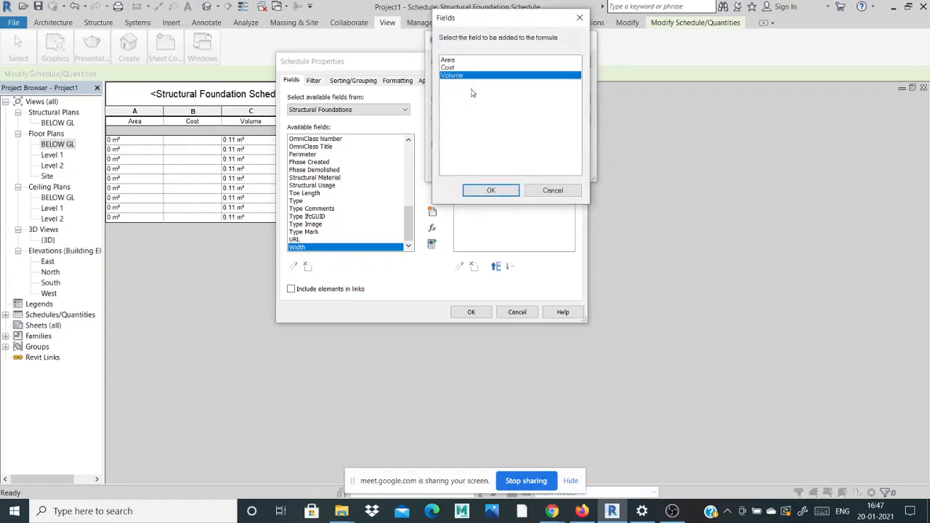
{"action": "left_click", "coordinate": [490, 187]}
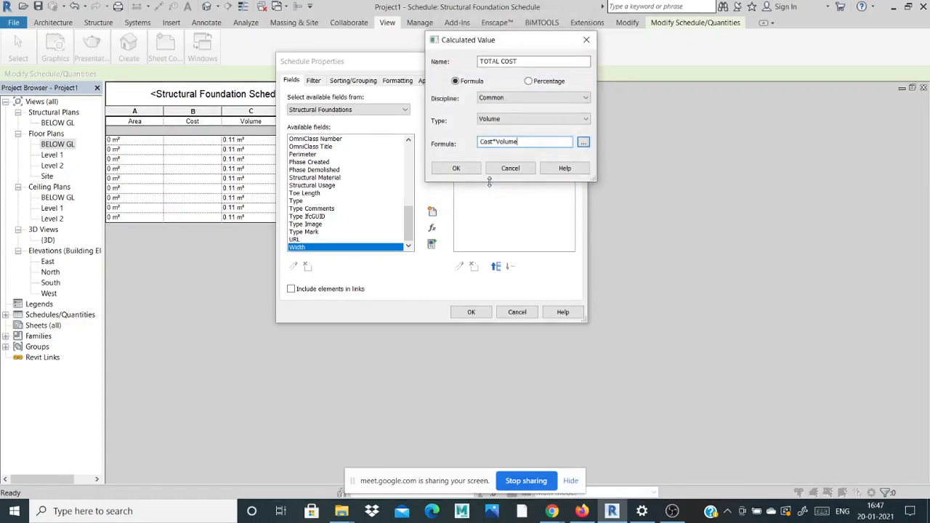
{"action": "left_click", "coordinate": [469, 170]}
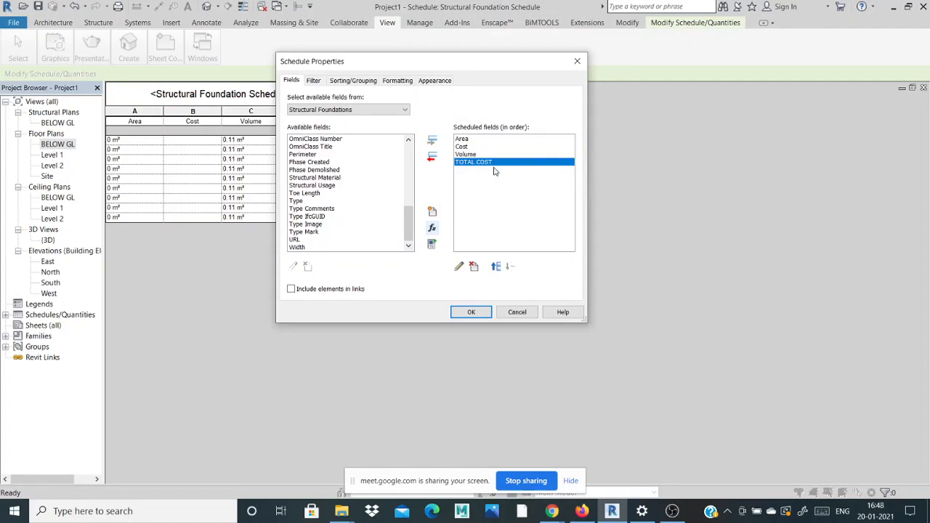
{"action": "left_click", "coordinate": [471, 312]}
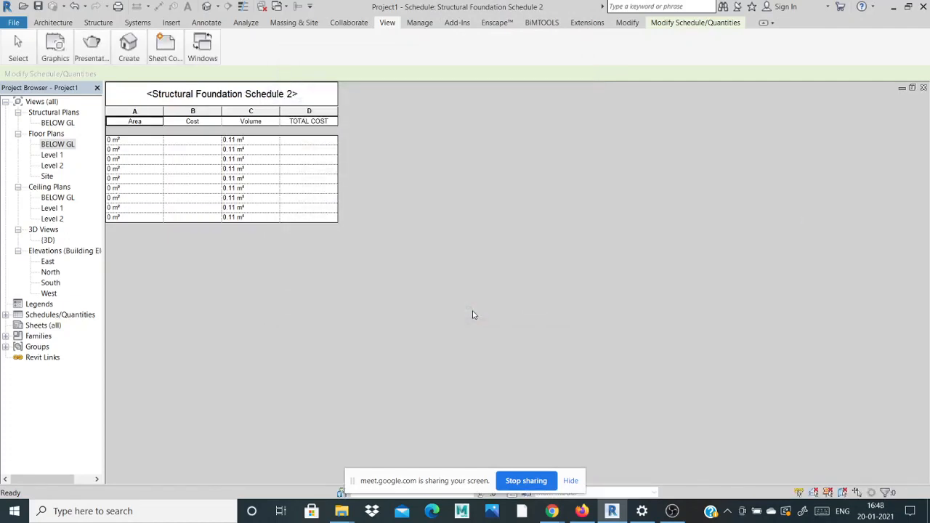
- Set the Cost to 18000 for all rectangular footings of the 72" x 48" x 18" type and check the TOTAL COST entries
{"action": "left_click", "coordinate": [310, 141]}
{"action": "left_click", "coordinate": [201, 141]}
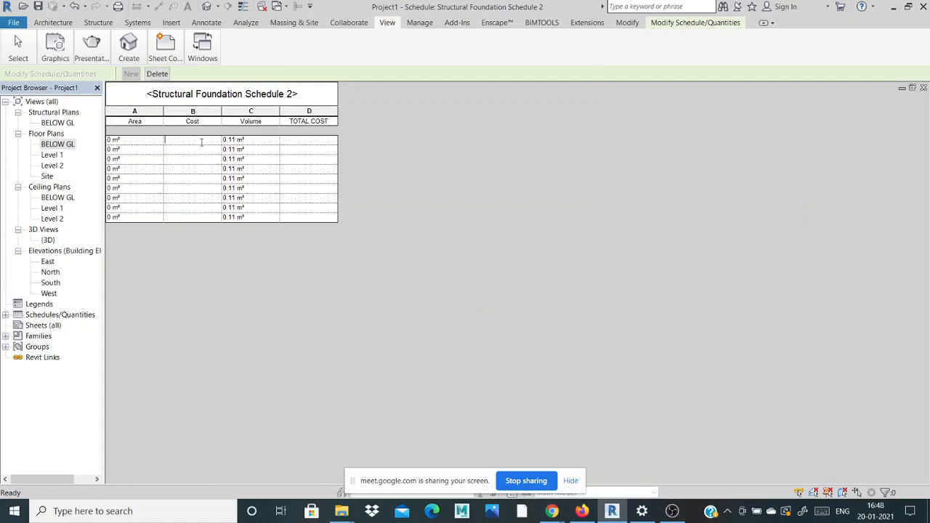
{"action": "type", "text": "18000"}
{"action": "key", "text": "Return"}
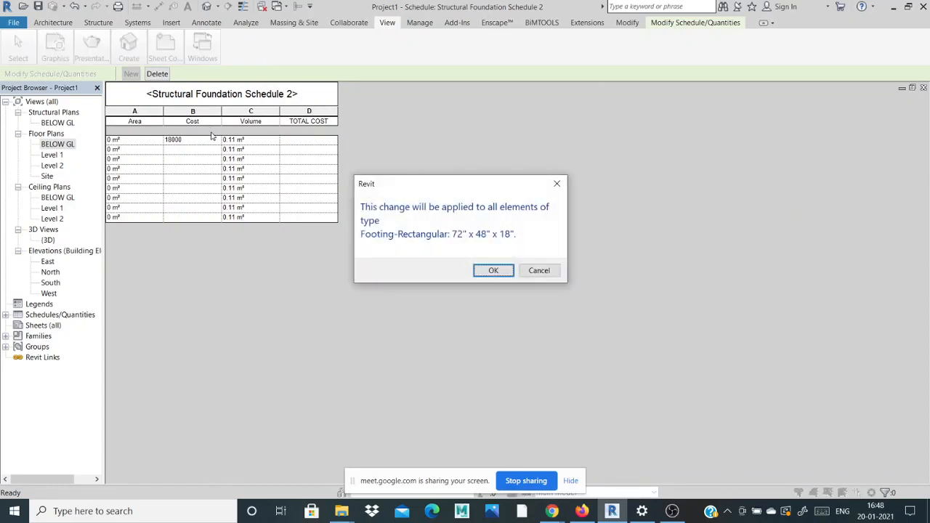
{"action": "left_click", "coordinate": [497, 271]}
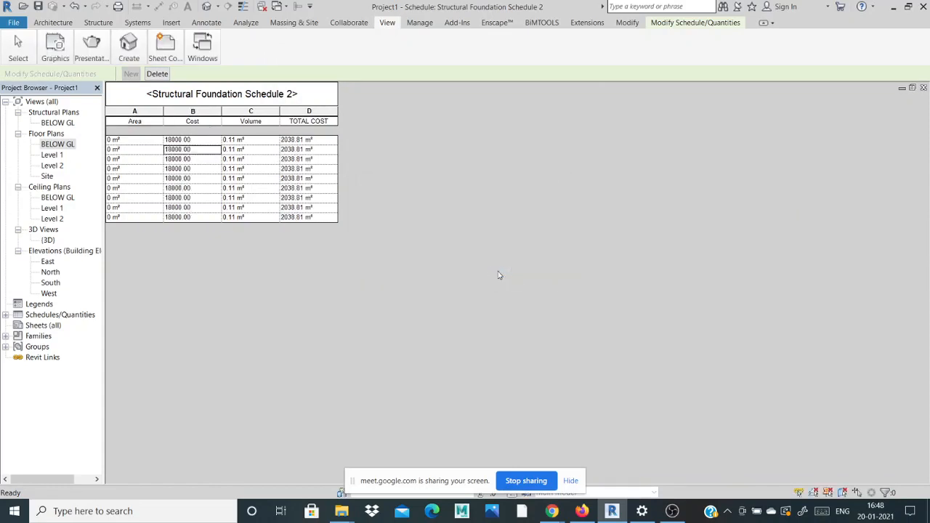
{"action": "left_click", "coordinate": [308, 140]}
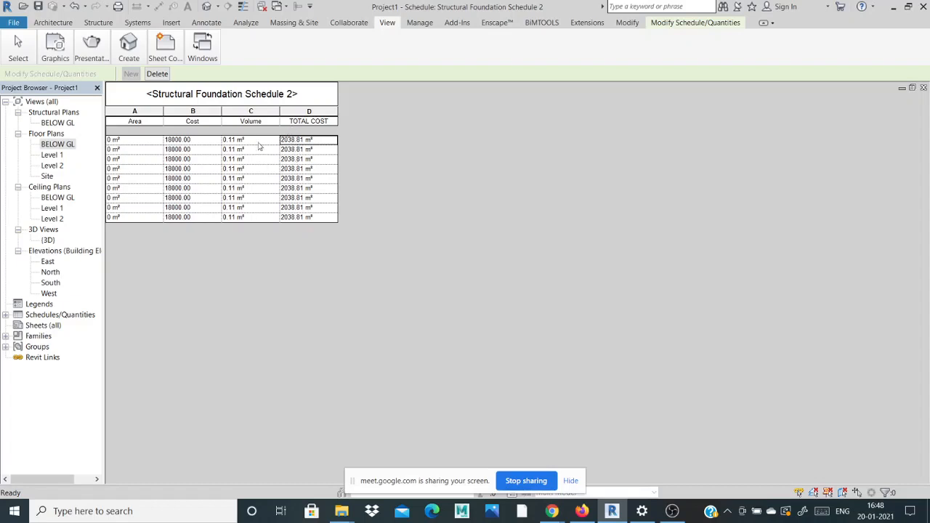
{"action": "left_click", "coordinate": [181, 139]}
{"action": "left_click", "coordinate": [180, 140]}
{"action": "left_click", "coordinate": [289, 143]}
- Create a new schedule for the Structural Columns category
{"action": "left_click", "coordinate": [58, 44]}
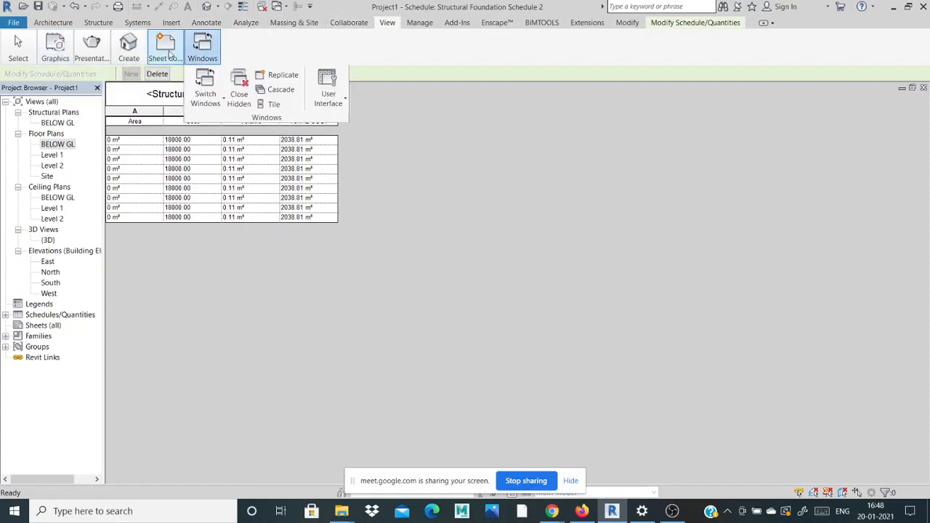
{"action": "mouse_move", "coordinate": [127, 53]}
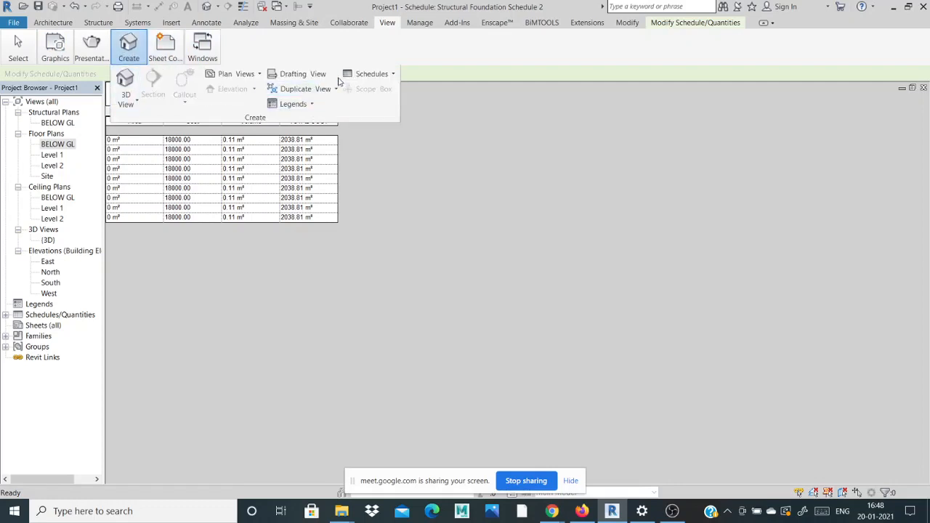
{"action": "left_click", "coordinate": [371, 74]}
{"action": "left_click", "coordinate": [365, 89]}
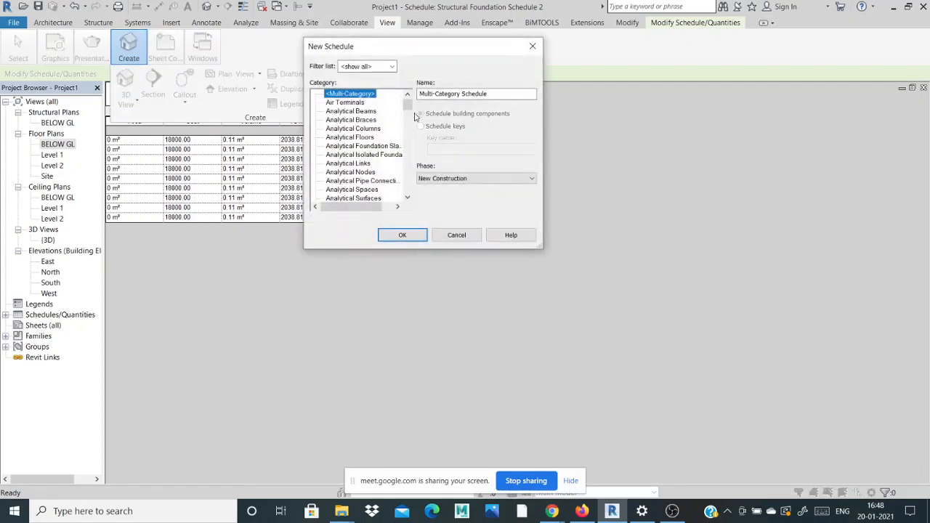
{"action": "left_click_drag", "start_coordinate": [411, 105], "coordinate": [405, 178]}
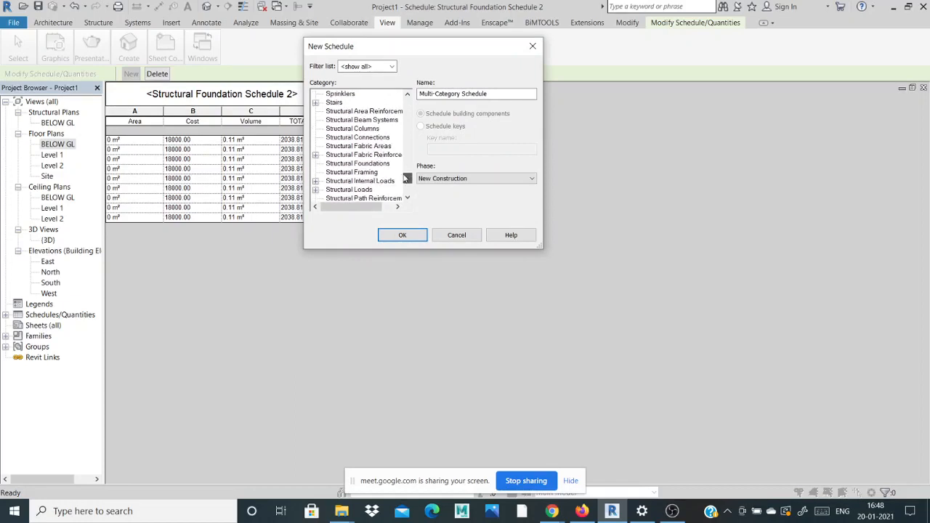
{"action": "left_click", "coordinate": [363, 128]}
{"action": "left_click", "coordinate": [395, 231]}
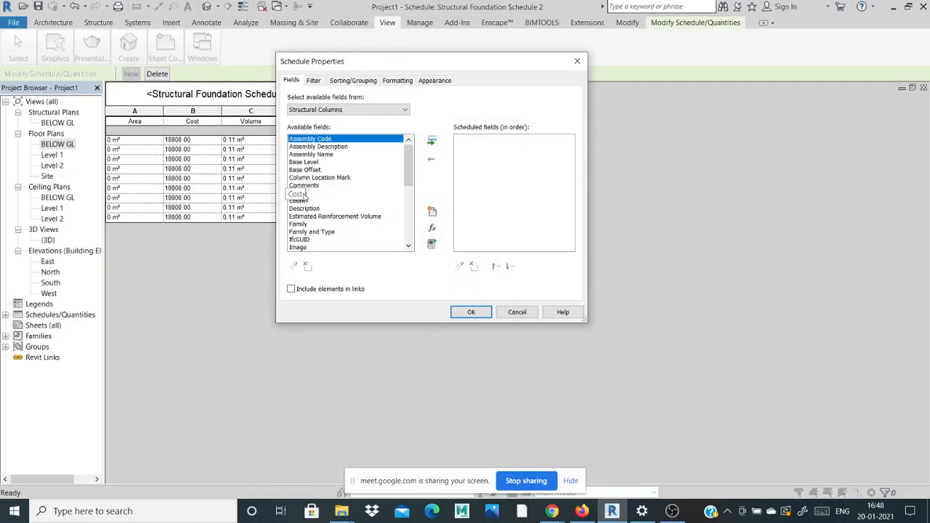
- Add the Cost and Volume fields to the structural column schedule
{"action": "left_click", "coordinate": [298, 194]}
{"action": "left_click", "coordinate": [432, 141]}
{"action": "scroll", "coordinate": [347, 204], "scroll_direction": "down", "scroll_amount": 8}
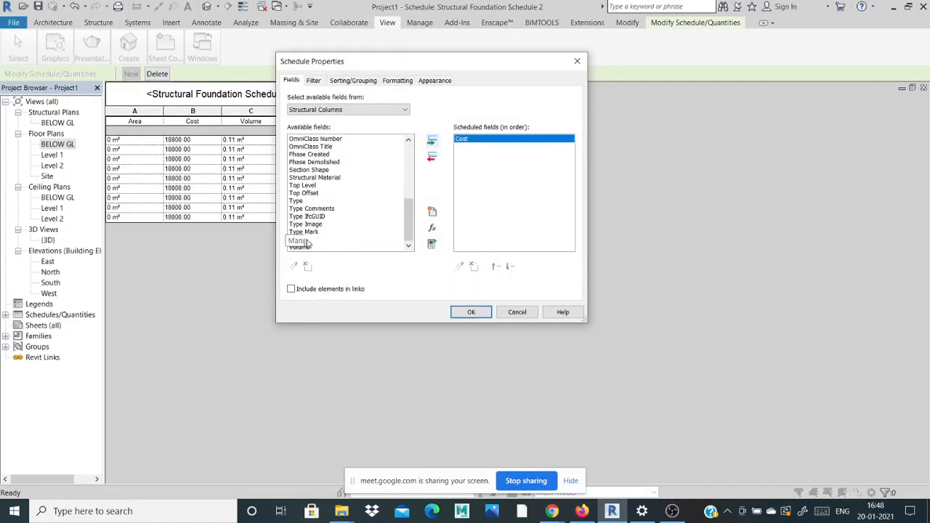
{"action": "left_click", "coordinate": [299, 247]}
{"action": "left_click", "coordinate": [433, 140]}
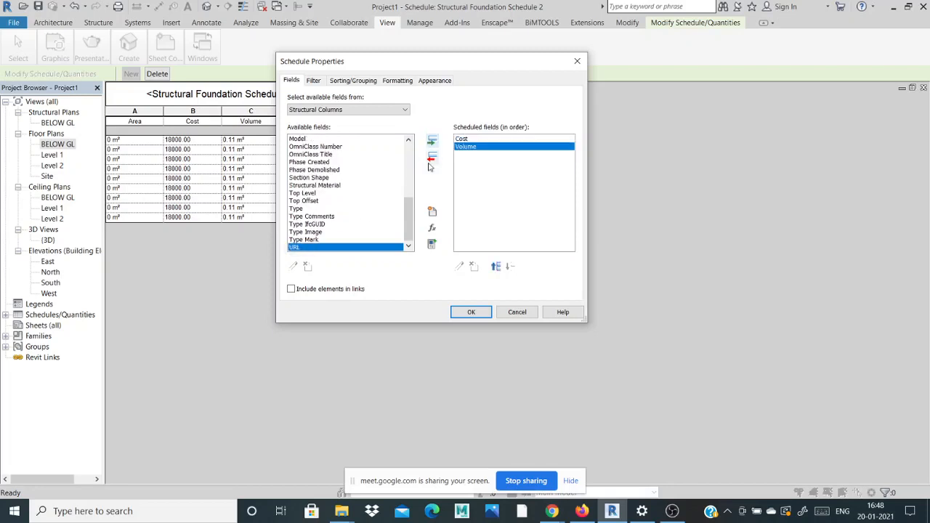
- Start a calculated value named TOTAL COST for the column schedule, with Volume as its type
{"action": "left_click", "coordinate": [432, 227]}
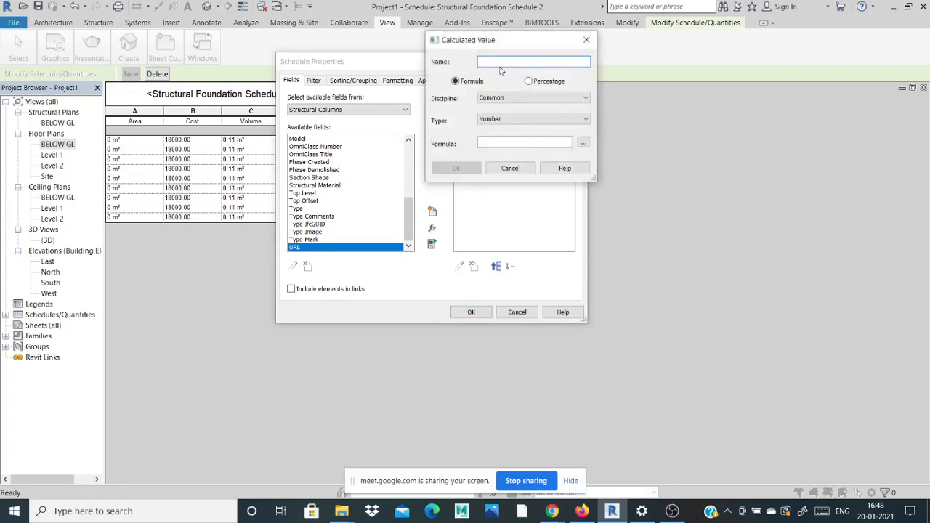
{"action": "type", "text": "TOTAL COST"}
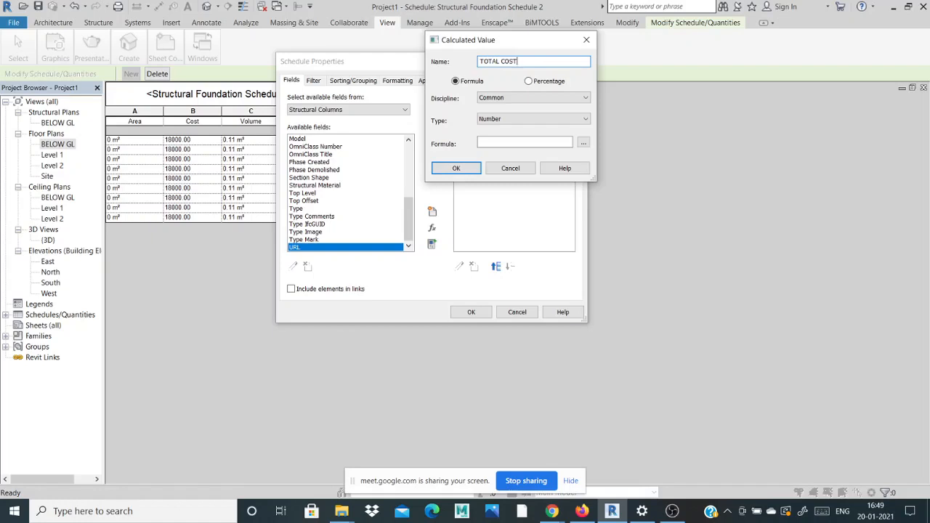
{"action": "left_click", "coordinate": [494, 119]}
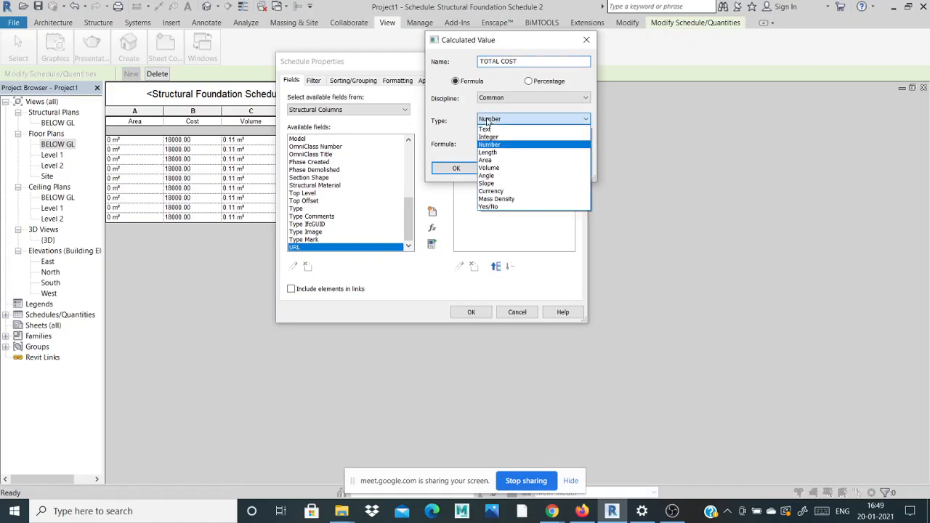
{"action": "left_click", "coordinate": [489, 167]}
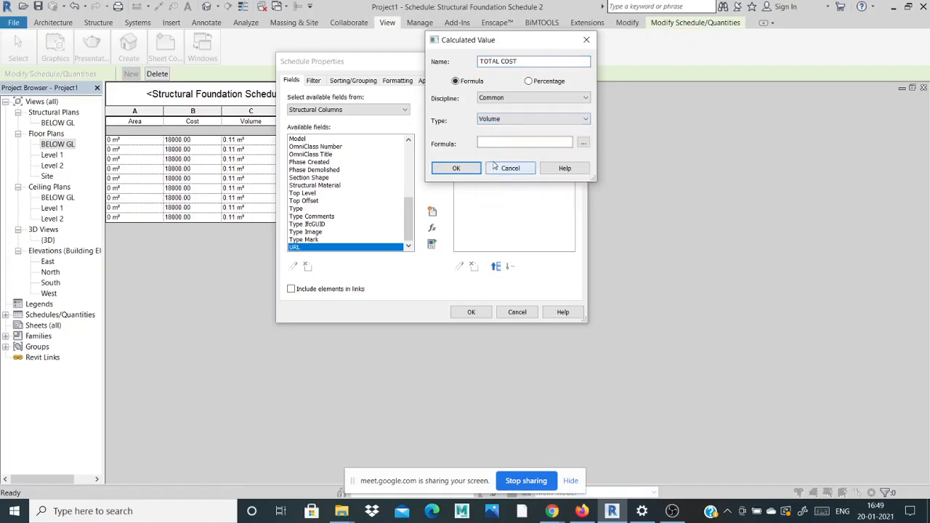
- Define the column schedule's TOTAL COST formula as Cost*Volume and add it to the scheduled fields
{"action": "left_click", "coordinate": [586, 145]}
{"action": "left_click", "coordinate": [451, 61]}
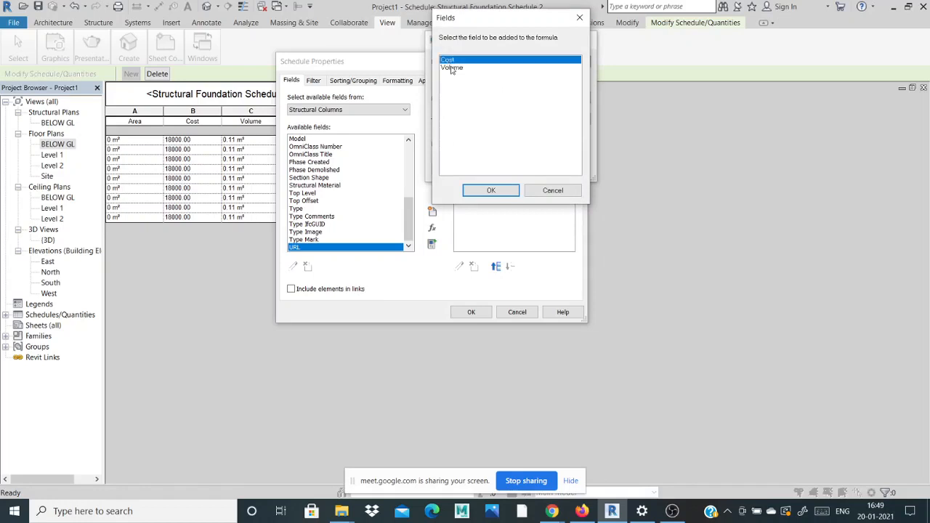
{"action": "left_click", "coordinate": [491, 189]}
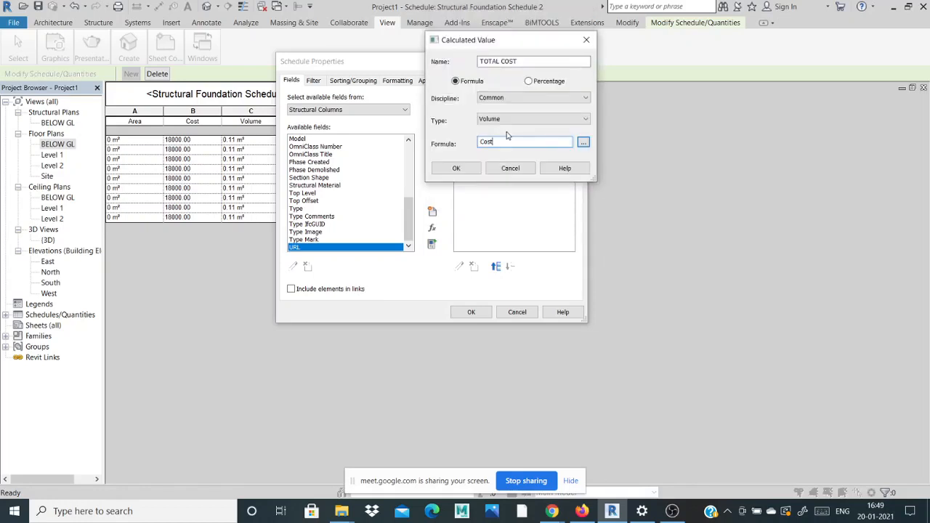
{"action": "type", "text": "*"}
{"action": "left_click", "coordinate": [585, 145]}
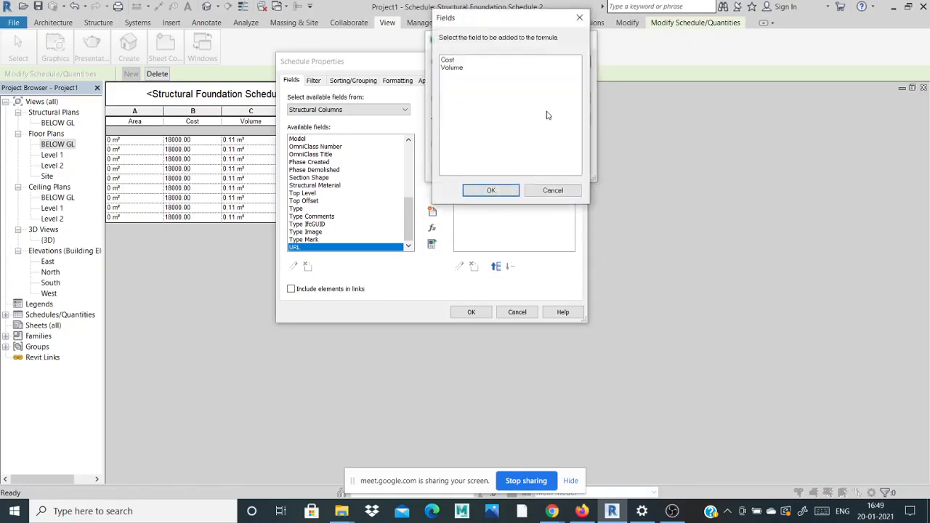
{"action": "left_click", "coordinate": [453, 71]}
{"action": "left_click", "coordinate": [492, 190]}
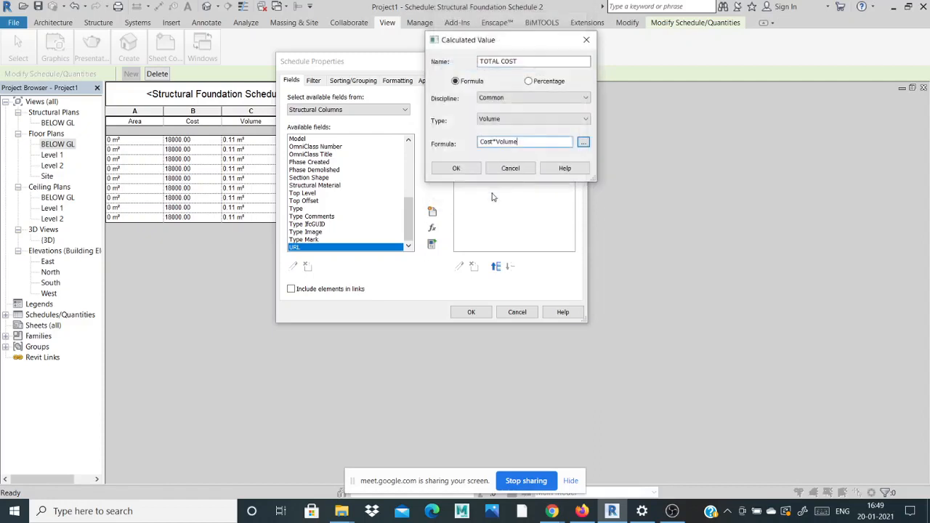
{"action": "left_click", "coordinate": [456, 167]}
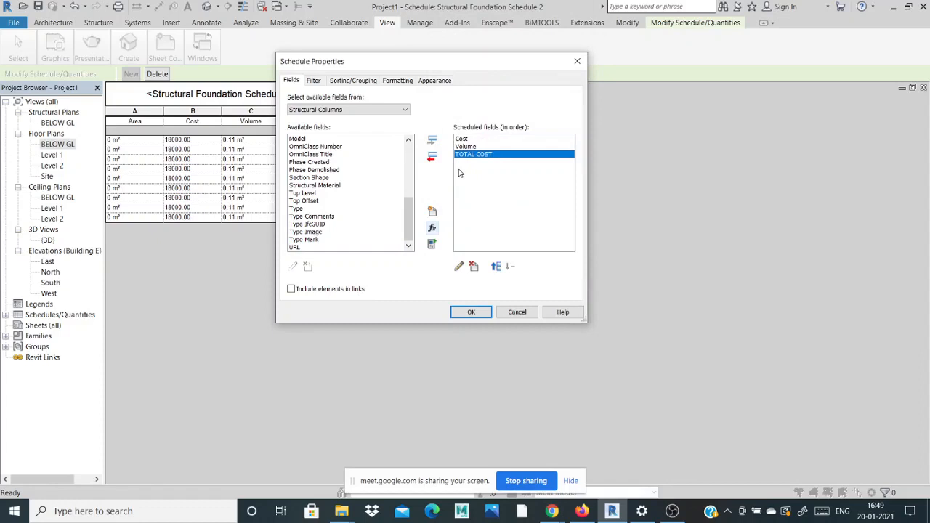
- Sort the column schedule by TOTAL COST and enable grand totals showing Totals only
{"action": "left_click", "coordinate": [318, 81]}
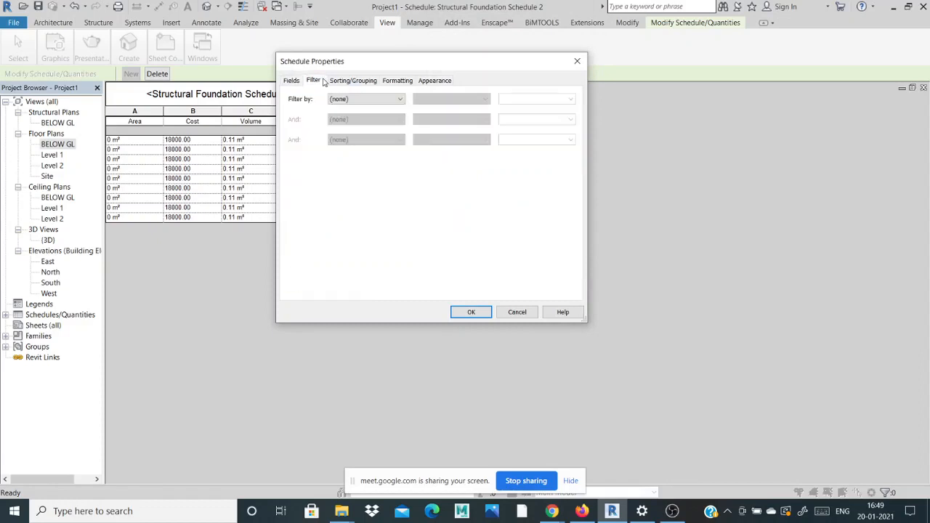
{"action": "left_click", "coordinate": [347, 81]}
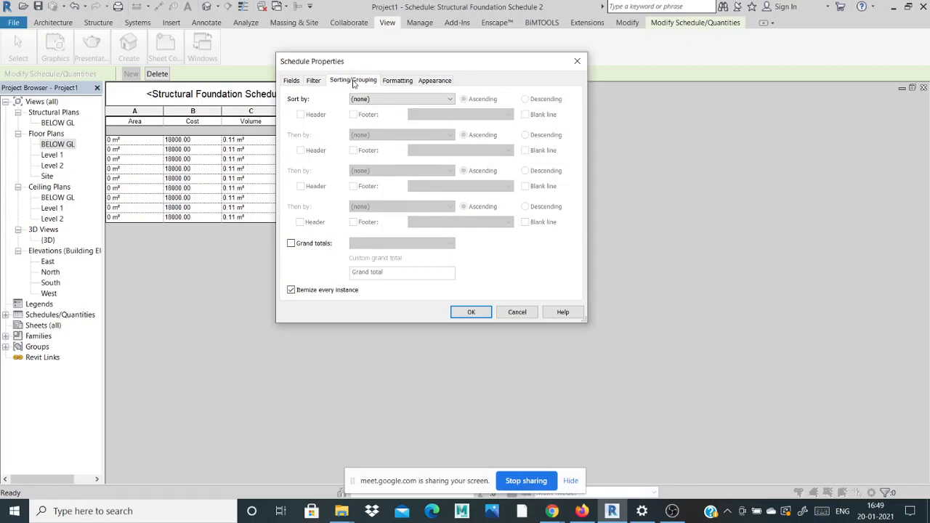
{"action": "left_click", "coordinate": [363, 99]}
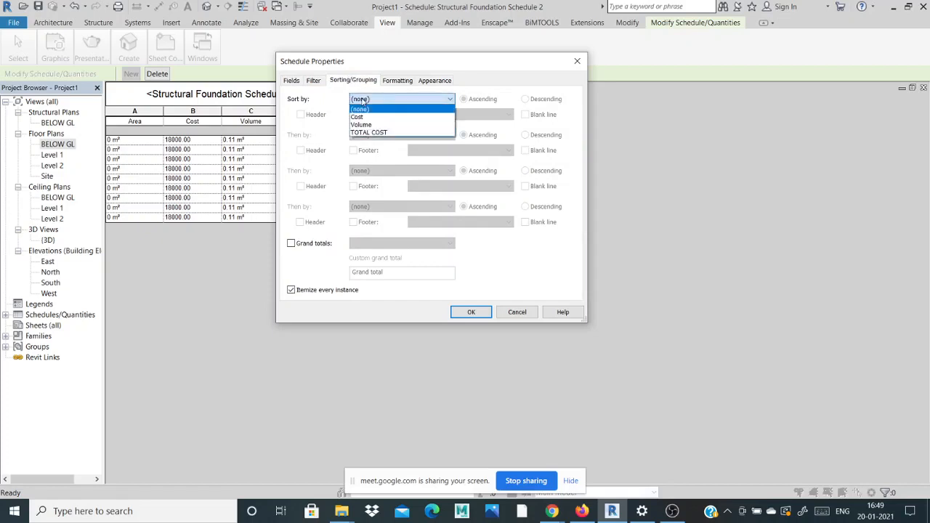
{"action": "left_click", "coordinate": [372, 132]}
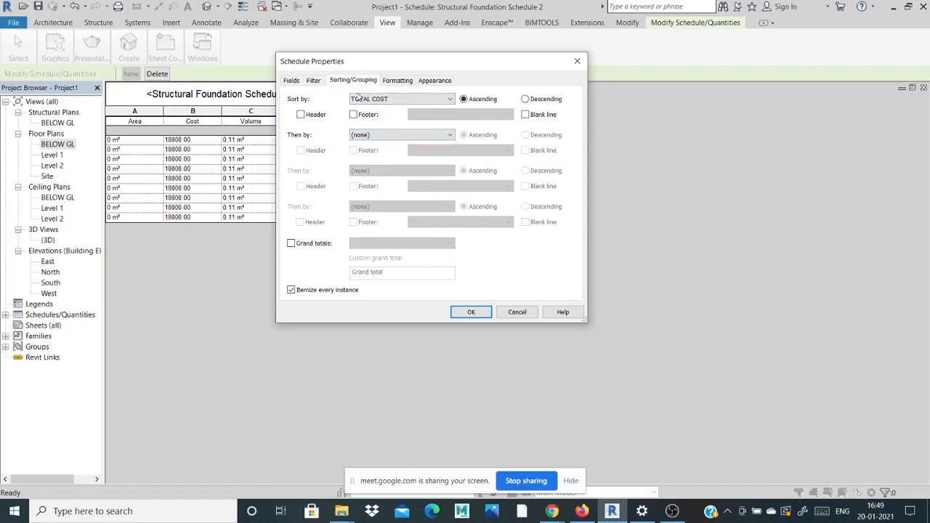
{"action": "left_click", "coordinate": [326, 245]}
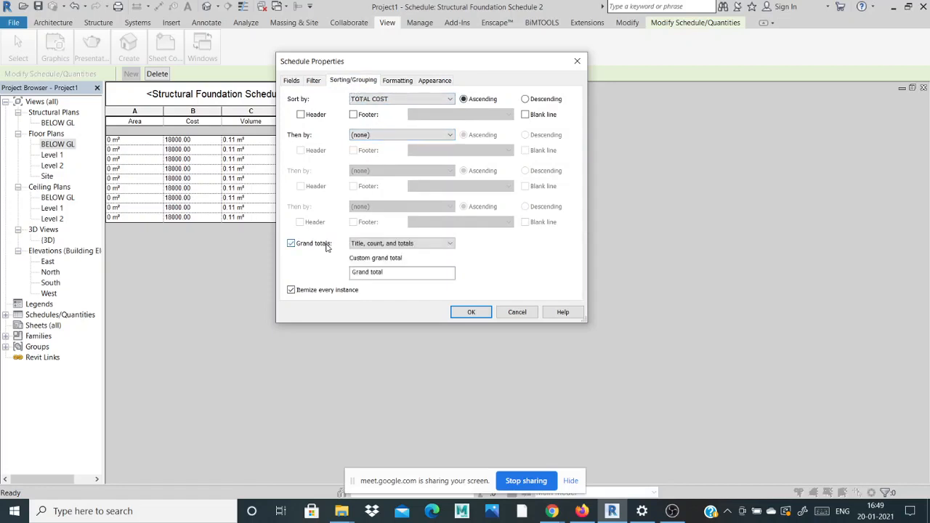
{"action": "left_click", "coordinate": [389, 244]}
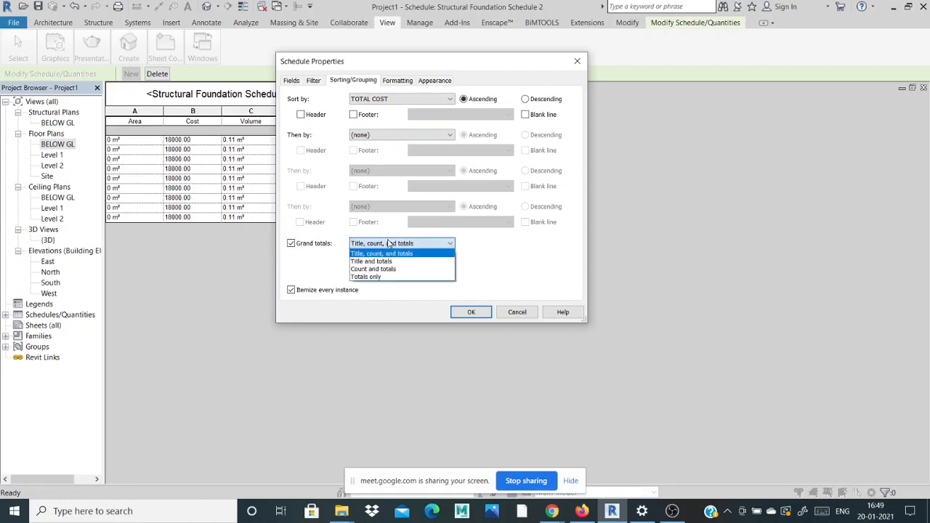
{"action": "left_click", "coordinate": [377, 277]}
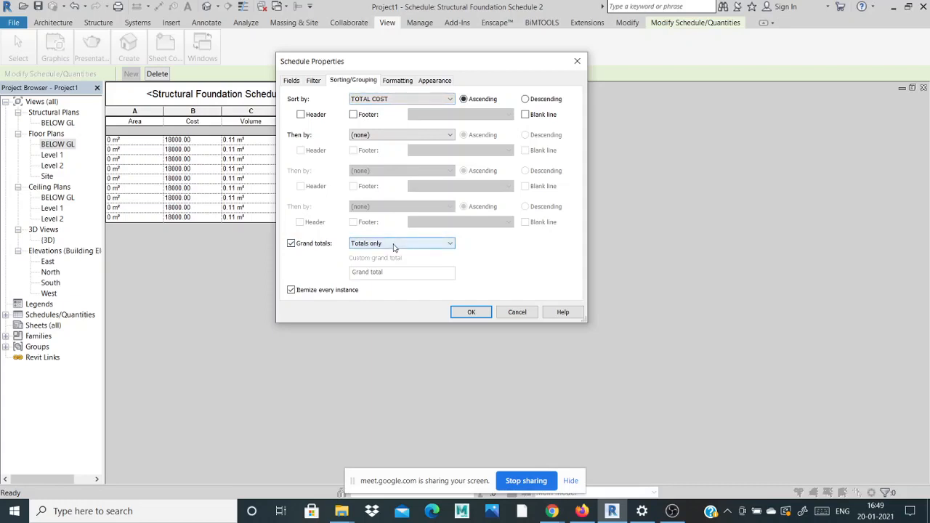
- Format the TOTAL COST field with a horizontal heading and the Calculate totals option
{"action": "left_click", "coordinate": [398, 81]}
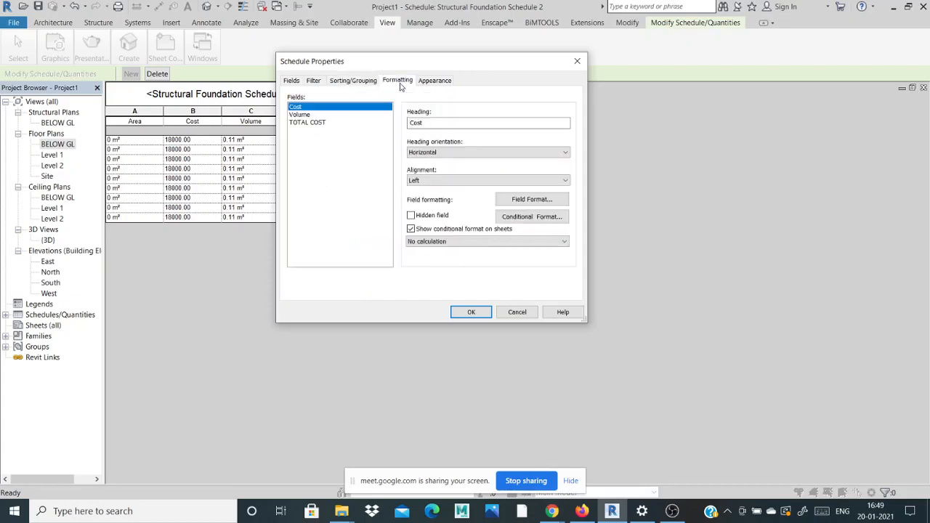
{"action": "left_click", "coordinate": [323, 123]}
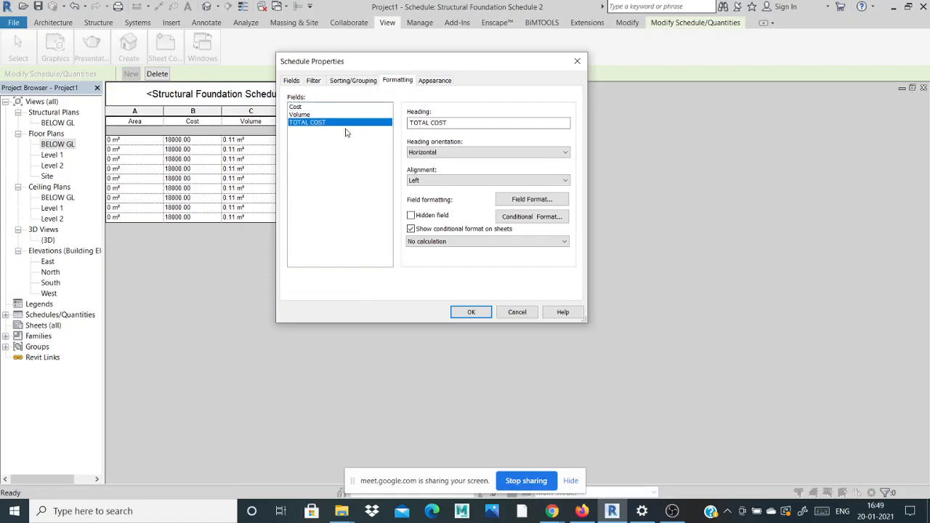
{"action": "left_click", "coordinate": [453, 154]}
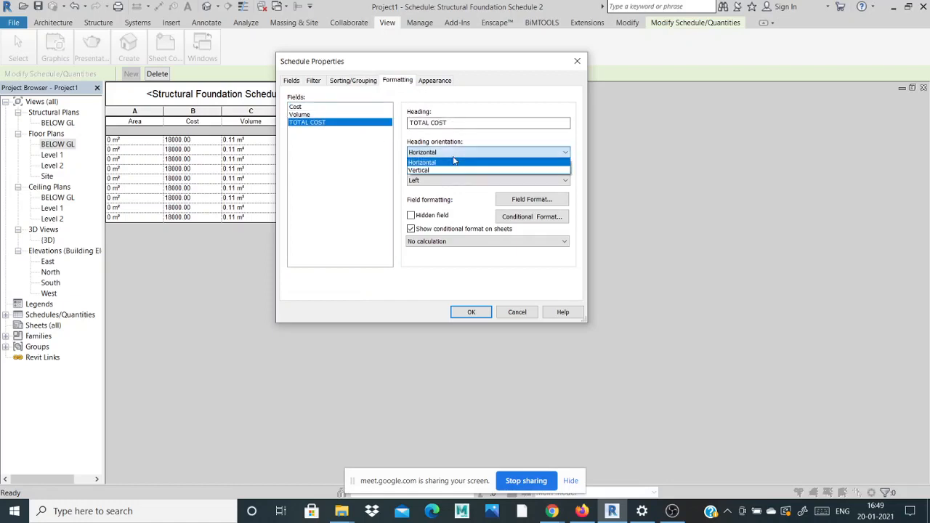
{"action": "left_click", "coordinate": [453, 161]}
{"action": "left_click", "coordinate": [456, 242]}
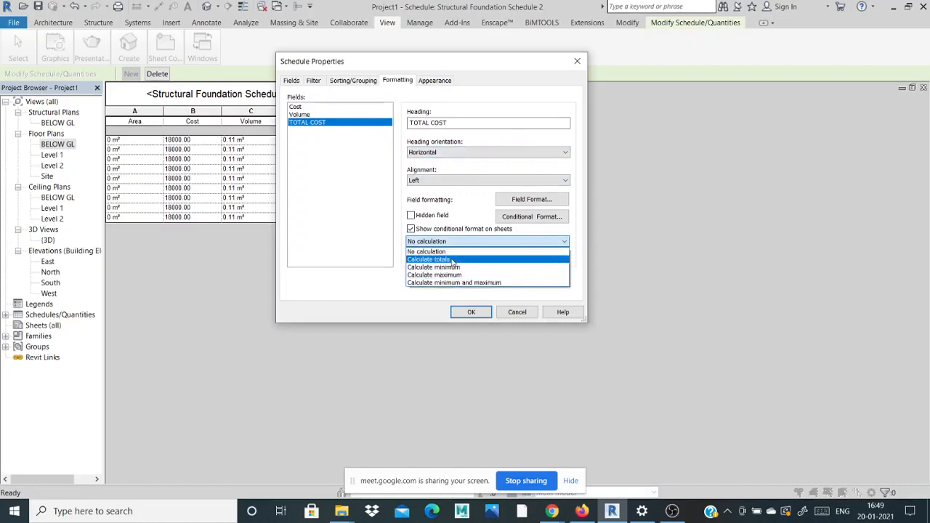
{"action": "left_click", "coordinate": [452, 259]}
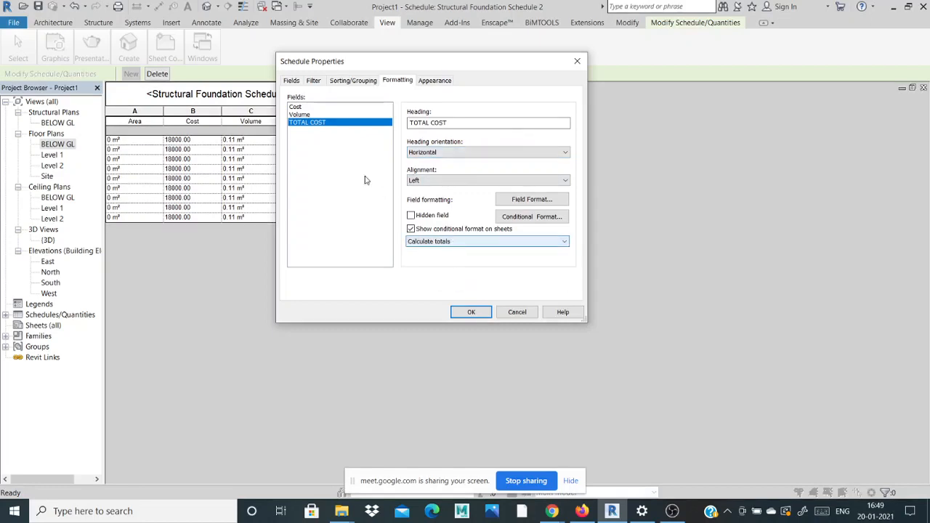
- Set the Volume field to Calculate totals and generate the structural column schedule
{"action": "left_click", "coordinate": [334, 116]}
{"action": "left_click", "coordinate": [334, 122]}
{"action": "left_click", "coordinate": [328, 115]}
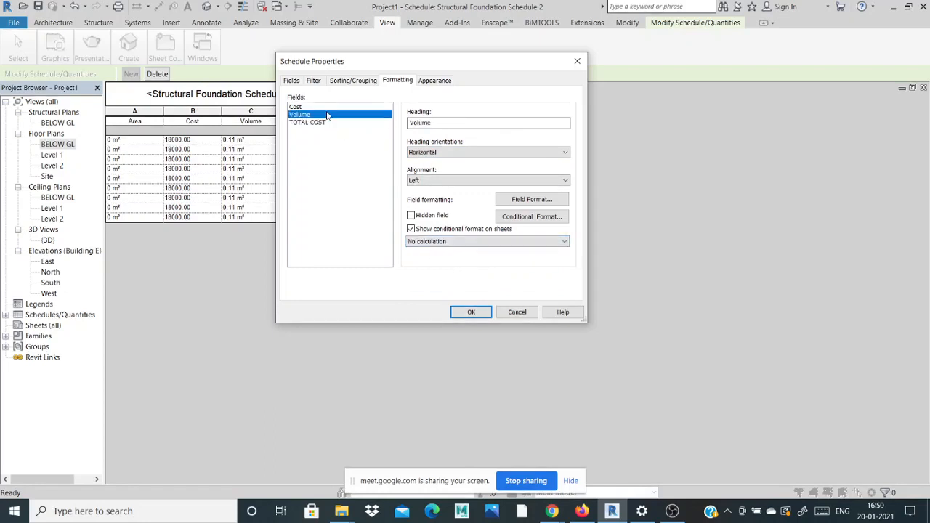
{"action": "left_click", "coordinate": [456, 241]}
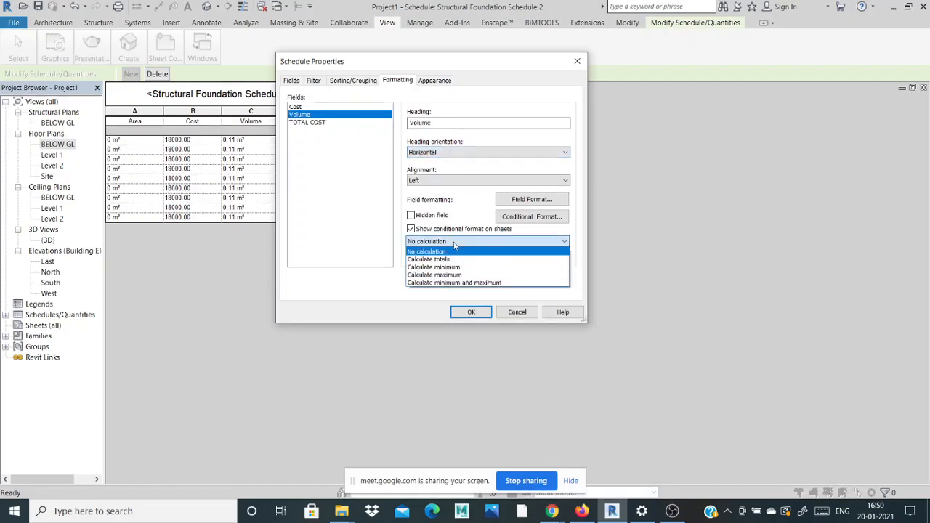
{"action": "left_click", "coordinate": [452, 252]}
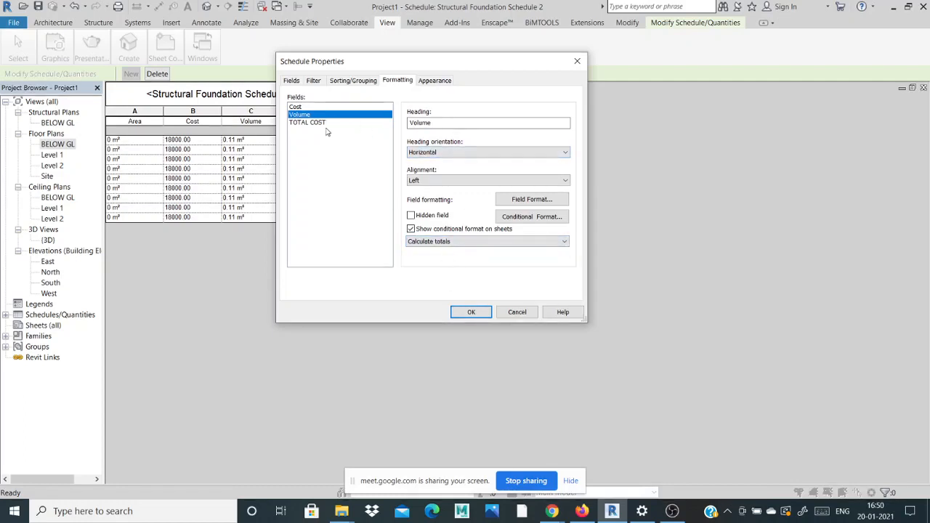
{"action": "left_click", "coordinate": [319, 123]}
{"action": "left_click", "coordinate": [315, 115]}
{"action": "left_click", "coordinate": [469, 312]}
{"action": "key", "text": "ctrl+Tab"}
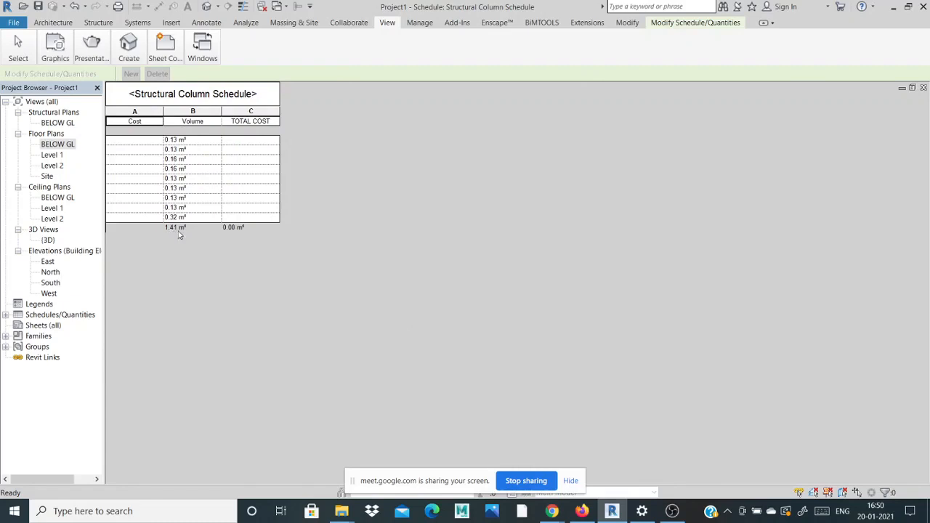
- Set the Cost to 18000 for all Concrete-Rectangular-Column elements of the 12 x 18 type
{"action": "left_click", "coordinate": [178, 140]}
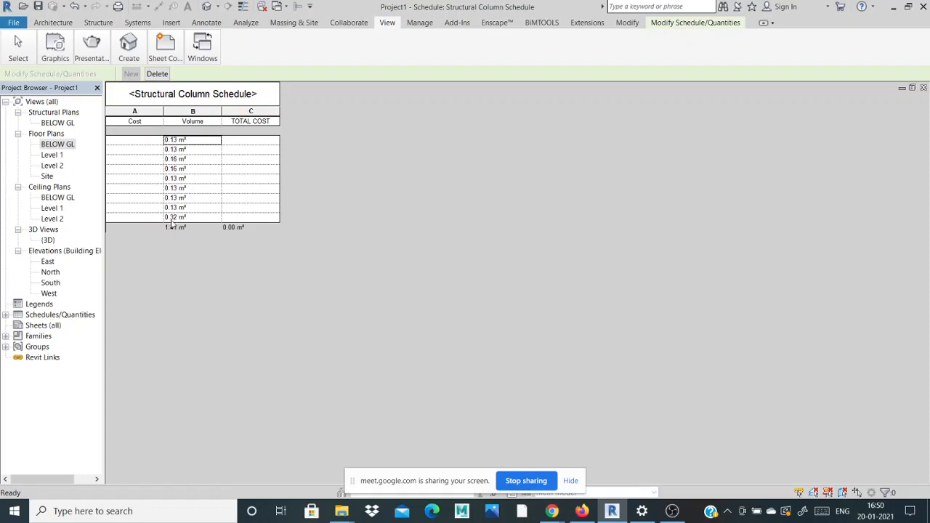
{"action": "left_click", "coordinate": [131, 143]}
{"action": "key", "text": "Return"}
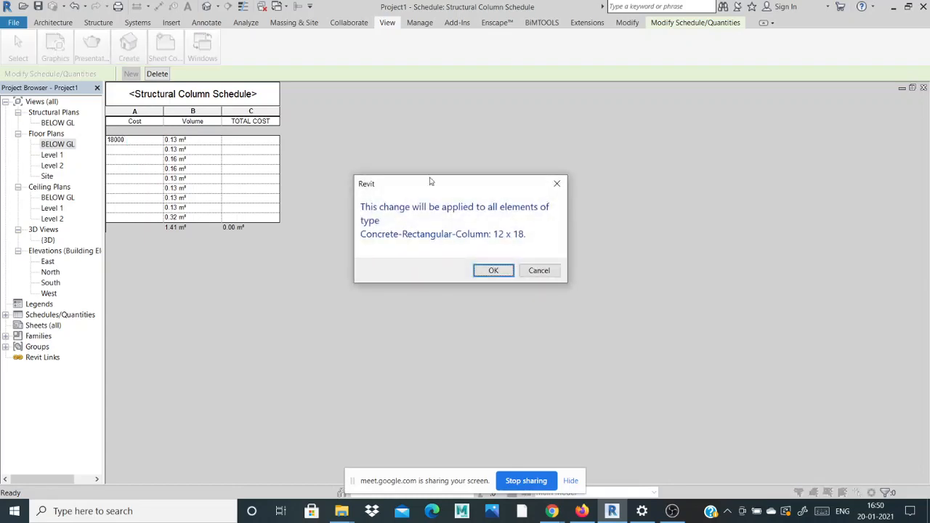
{"action": "left_click", "coordinate": [493, 271]}
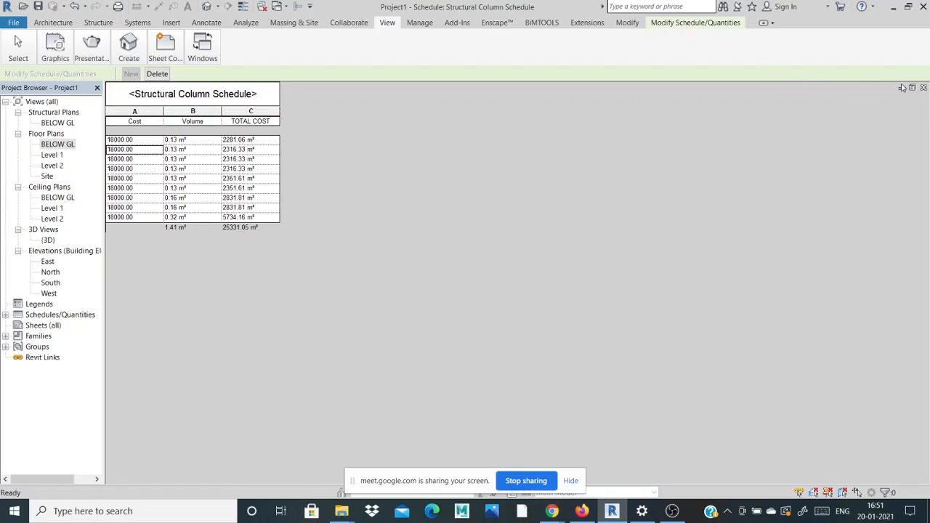
- Leave the column schedule by opening the BELOW GL floor plan and switching to the default 3D view
{"action": "left_click", "coordinate": [128, 47]}
{"action": "left_click", "coordinate": [53, 23]}
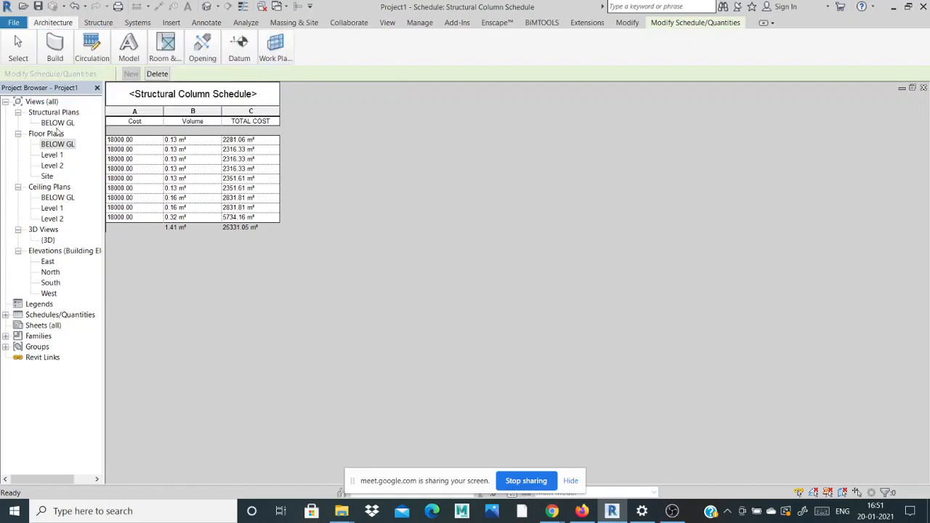
{"action": "double_click", "coordinate": [55, 146]}
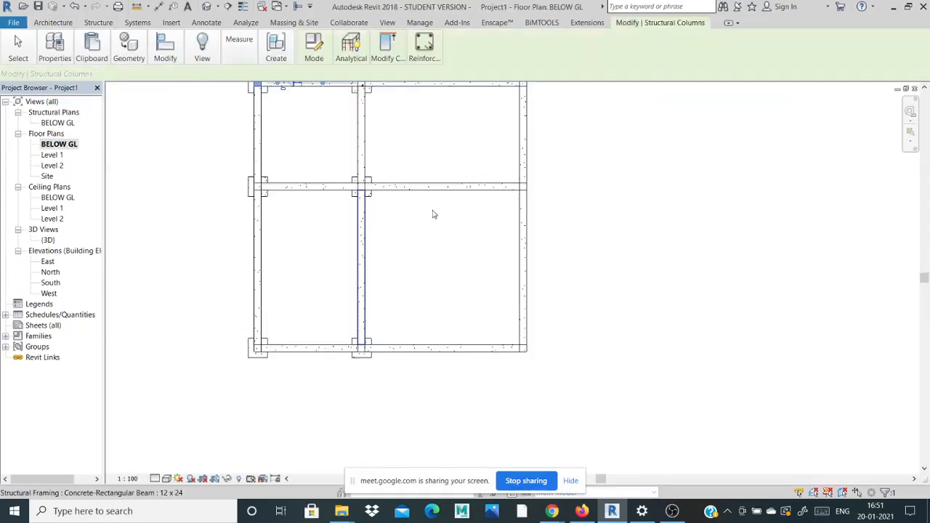
{"action": "left_click", "coordinate": [244, 172]}
{"action": "left_click", "coordinate": [387, 23]}
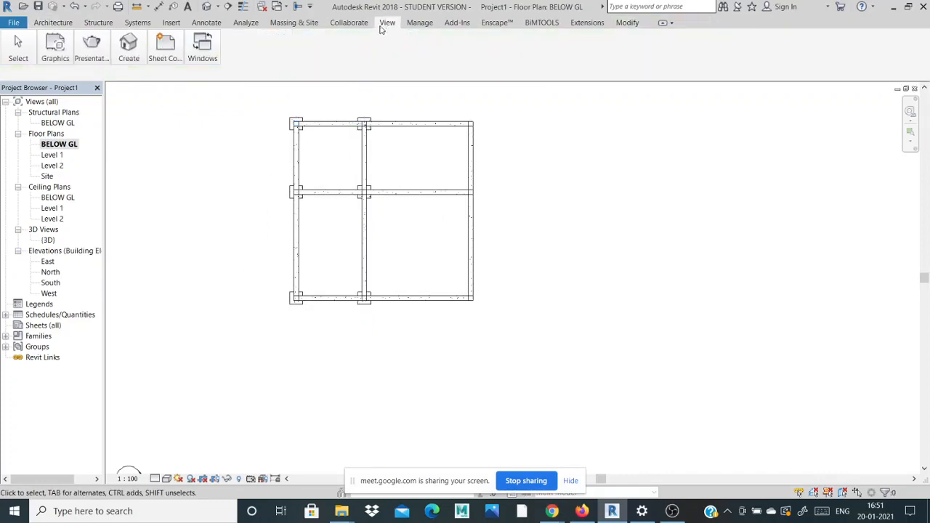
{"action": "mouse_move", "coordinate": [129, 45]}
{"action": "left_click", "coordinate": [125, 80]}
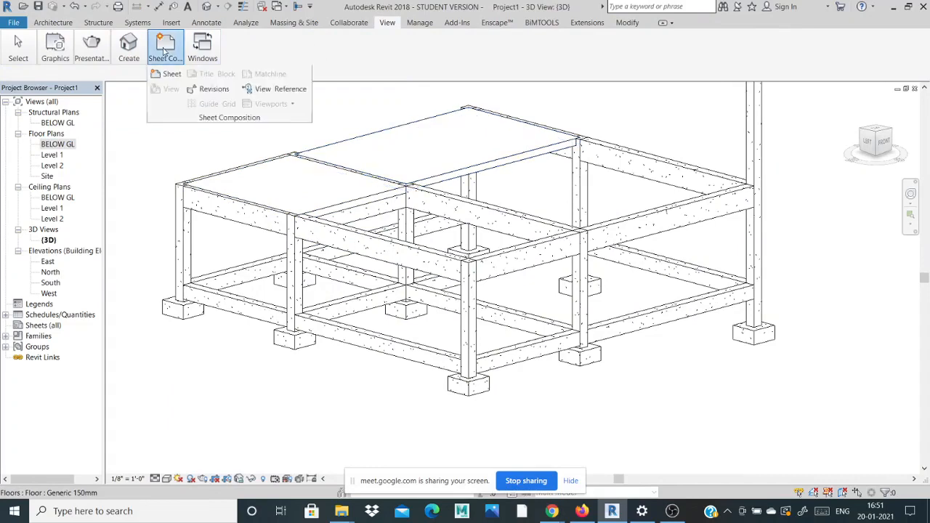
- Examine the element categories available for a new schedule, including the structural ones, and cancel without creating a schedule
{"action": "mouse_move", "coordinate": [130, 65]}
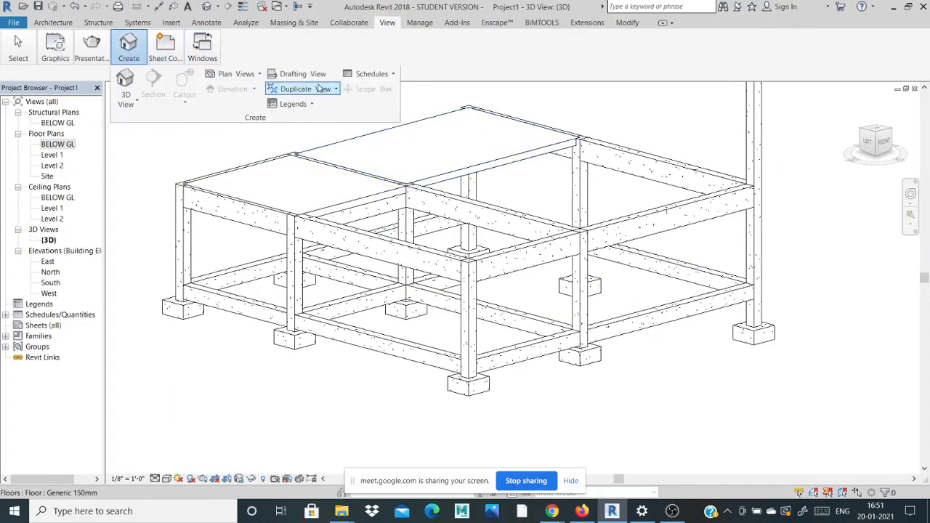
{"action": "left_click", "coordinate": [372, 74]}
{"action": "left_click", "coordinate": [363, 93]}
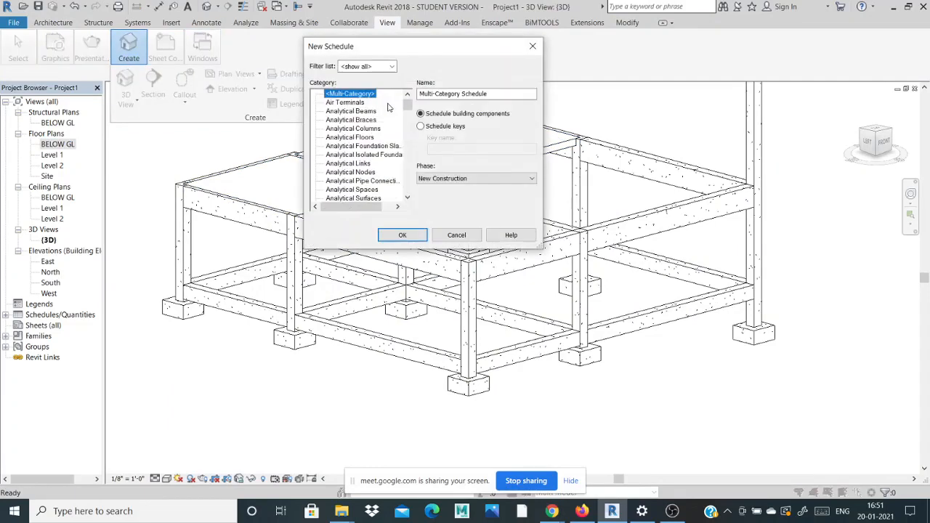
{"action": "left_click_drag", "start_coordinate": [406, 104], "coordinate": [407, 189]}
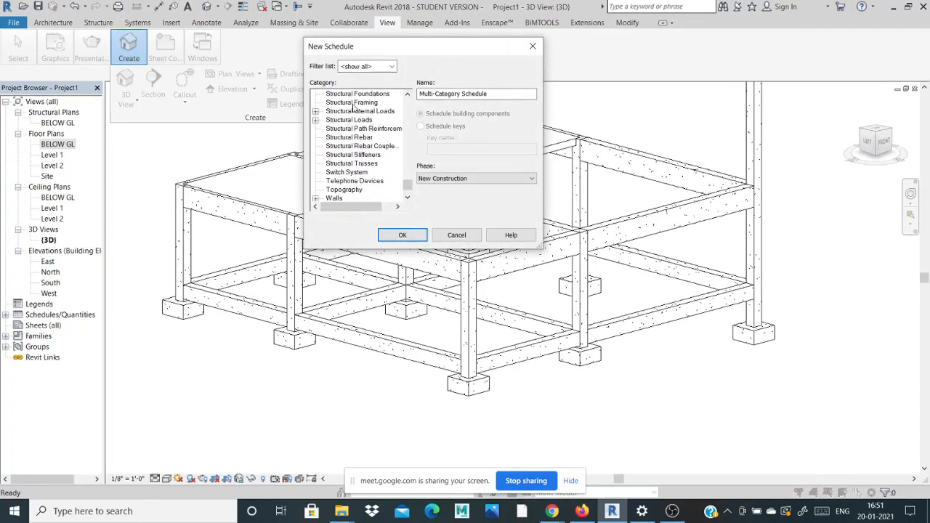
{"action": "scroll", "coordinate": [356, 160], "scroll_direction": "up", "scroll_amount": 3}
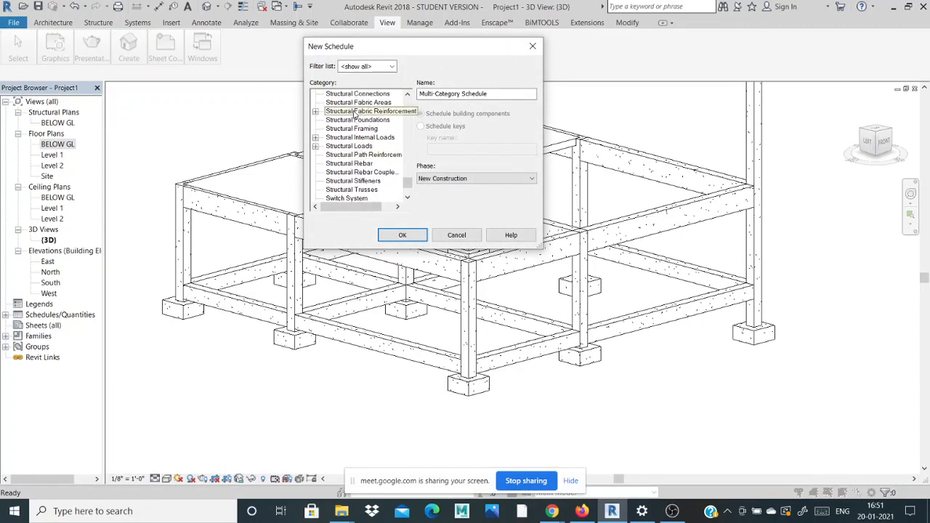
{"action": "scroll", "coordinate": [351, 112], "scroll_direction": "up", "scroll_amount": 3}
{"action": "scroll", "coordinate": [349, 109], "scroll_direction": "up", "scroll_amount": 1}
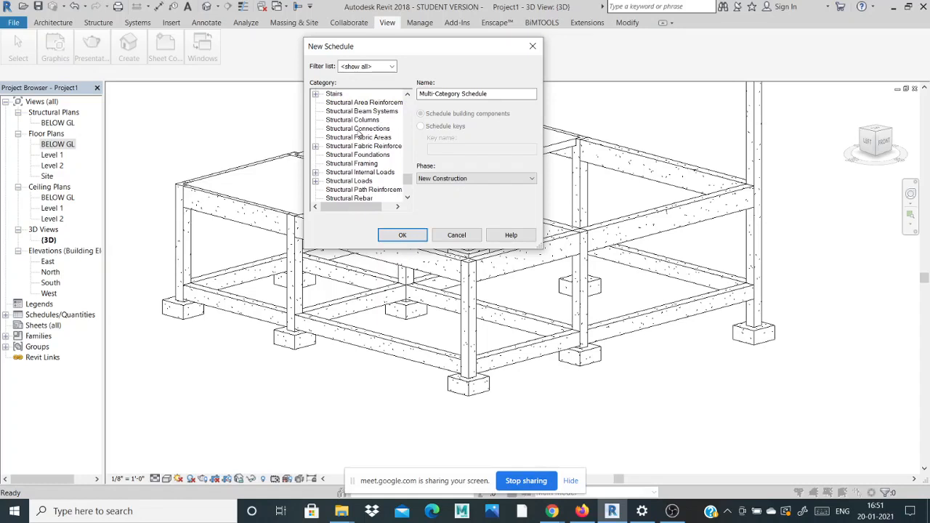
{"action": "scroll", "coordinate": [368, 193], "scroll_direction": "down", "scroll_amount": 2}
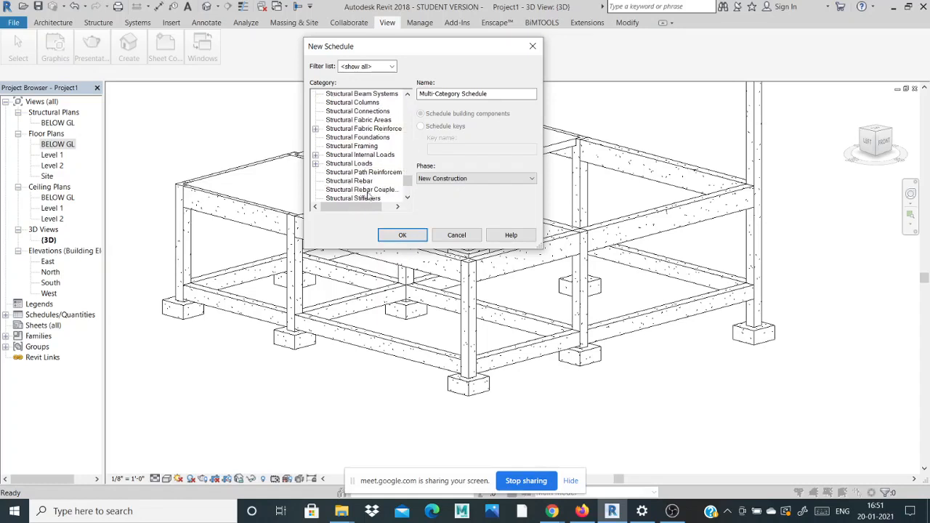
{"action": "scroll", "coordinate": [380, 183], "scroll_direction": "down", "scroll_amount": 3}
{"action": "scroll", "coordinate": [377, 186], "scroll_direction": "down", "scroll_amount": 1}
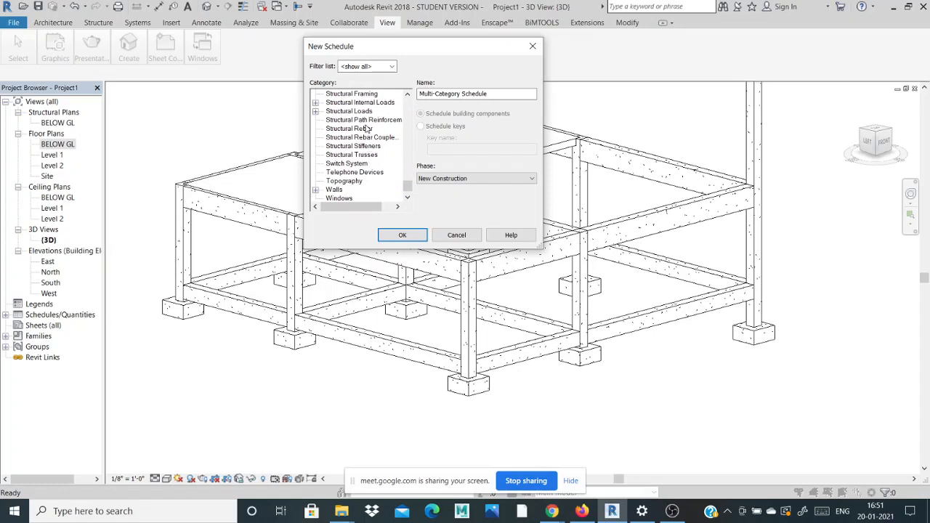
{"action": "scroll", "coordinate": [367, 125], "scroll_direction": "up", "scroll_amount": 2}
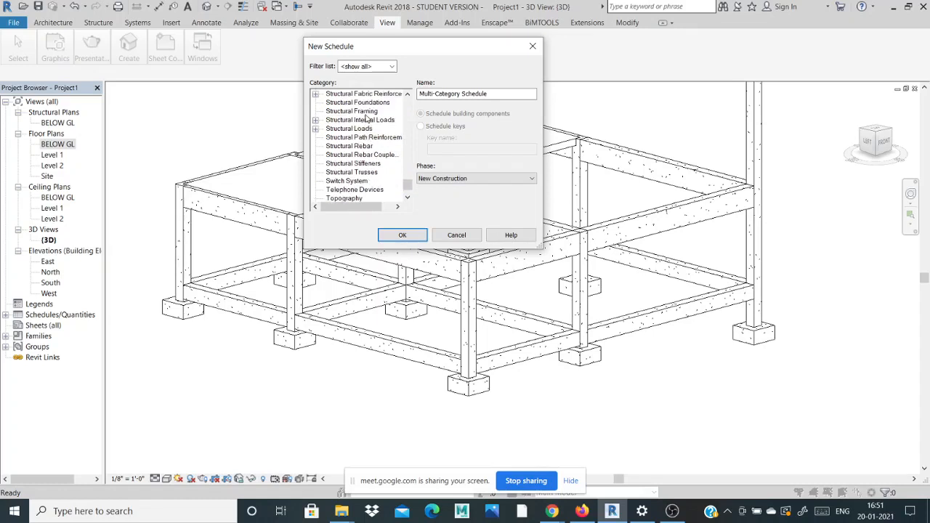
{"action": "scroll", "coordinate": [368, 118], "scroll_direction": "up", "scroll_amount": 1}
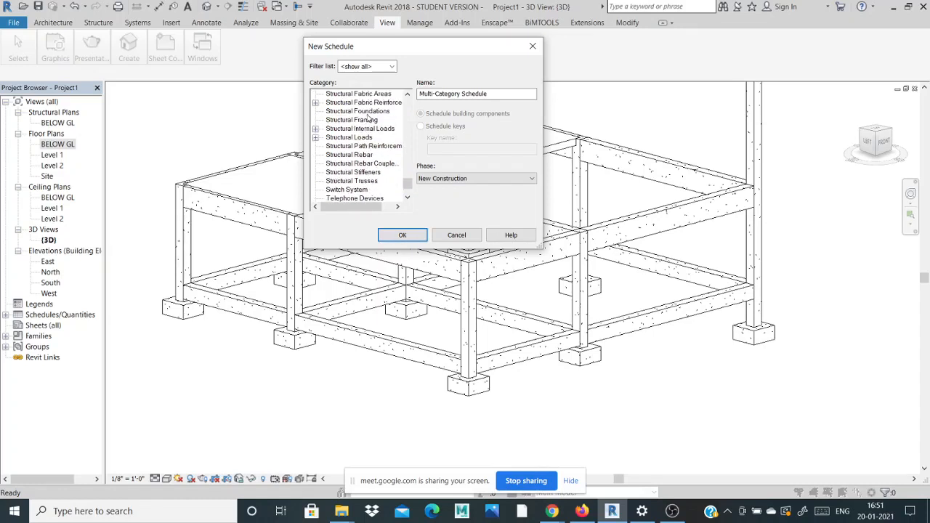
{"action": "left_click", "coordinate": [368, 111]}
{"action": "scroll", "coordinate": [368, 115], "scroll_direction": "up", "scroll_amount": 1}
{"action": "left_click", "coordinate": [368, 112]}
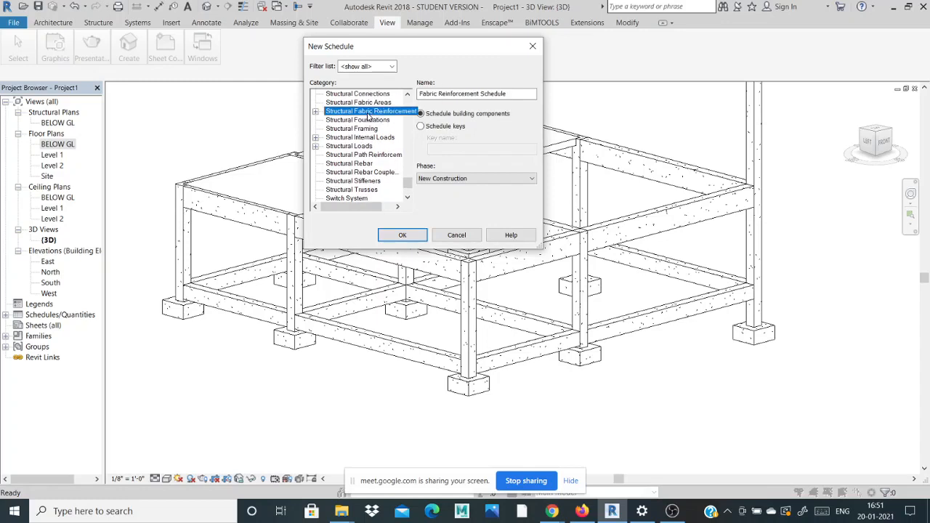
{"action": "scroll", "coordinate": [367, 113], "scroll_direction": "up", "scroll_amount": 3}
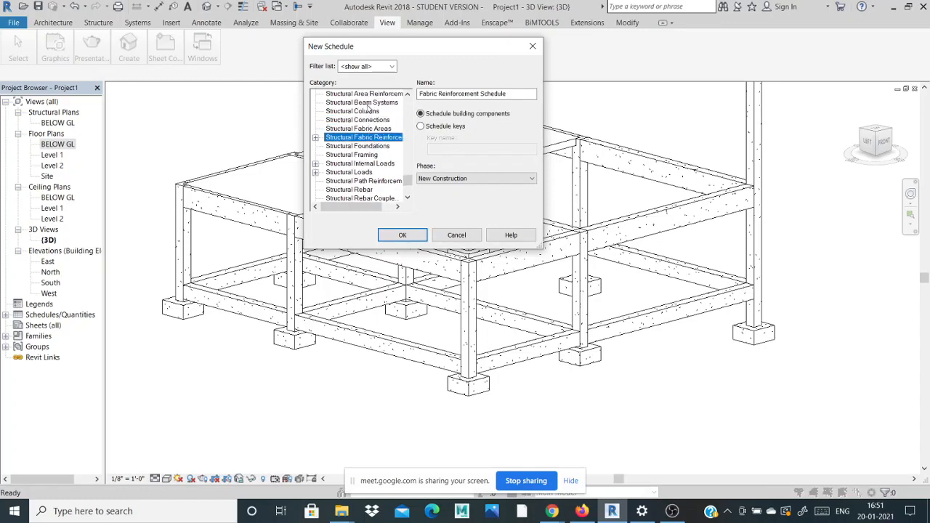
{"action": "scroll", "coordinate": [368, 107], "scroll_direction": "up", "scroll_amount": 12}
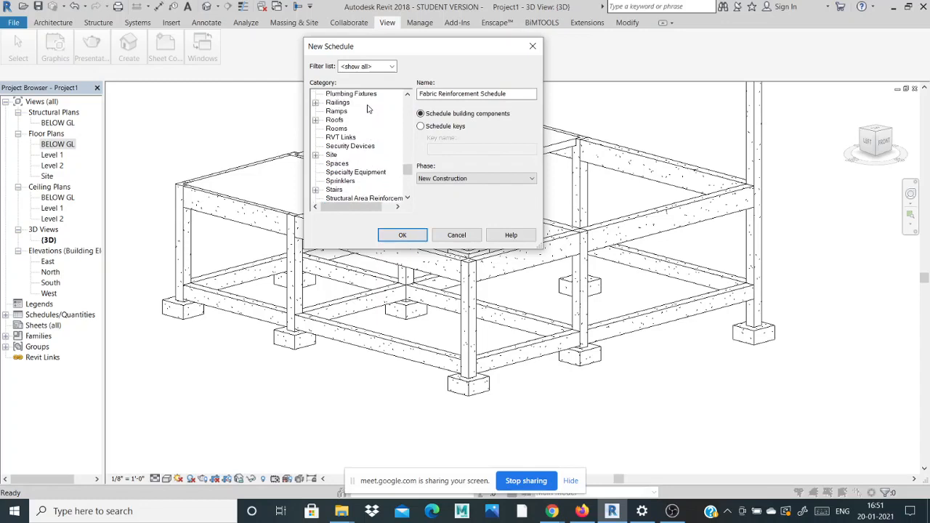
{"action": "scroll", "coordinate": [367, 108], "scroll_direction": "up", "scroll_amount": 20}
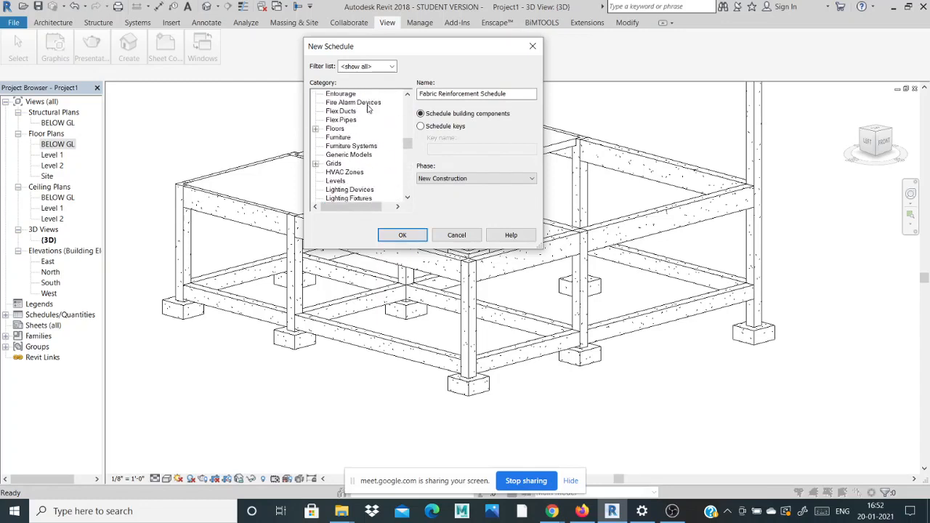
{"action": "scroll", "coordinate": [368, 107], "scroll_direction": "up", "scroll_amount": 20}
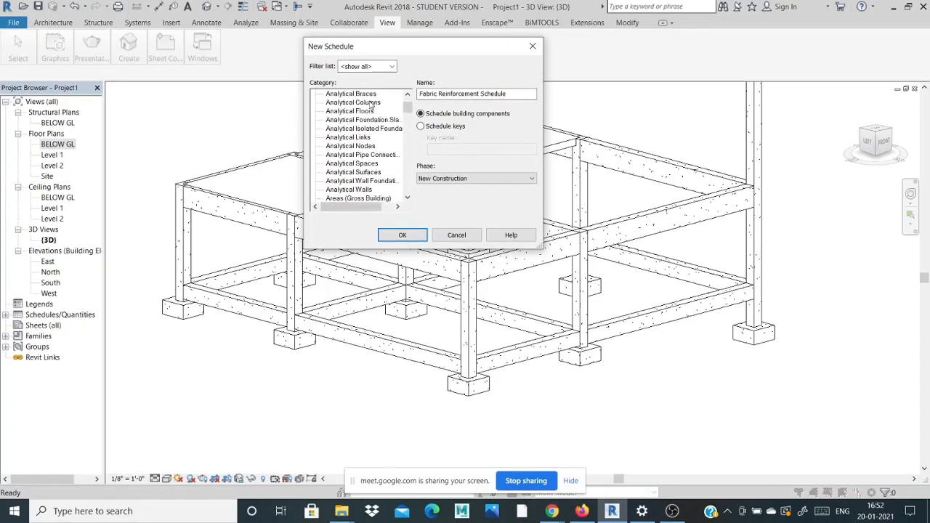
{"action": "scroll", "coordinate": [372, 106], "scroll_direction": "up", "scroll_amount": 3}
{"action": "scroll", "coordinate": [346, 134], "scroll_direction": "down", "scroll_amount": 9}
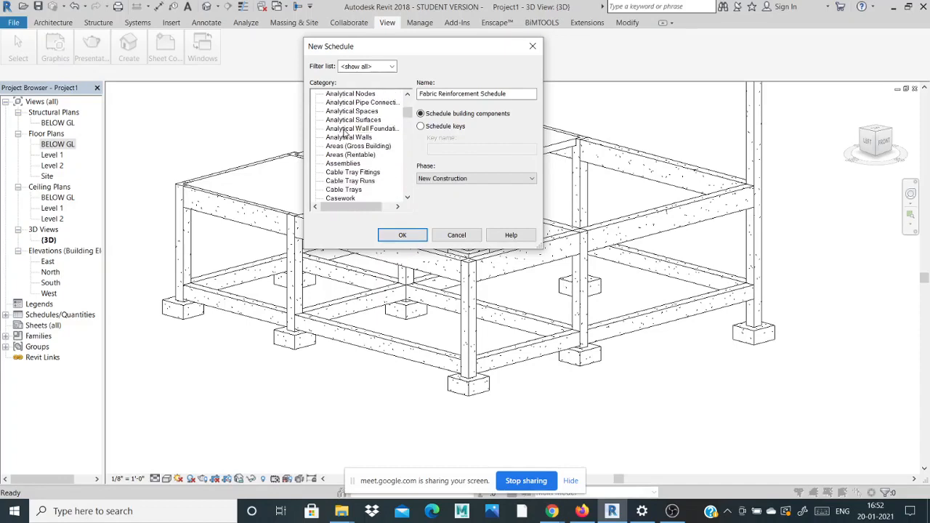
{"action": "scroll", "coordinate": [383, 162], "scroll_direction": "down", "scroll_amount": 2}
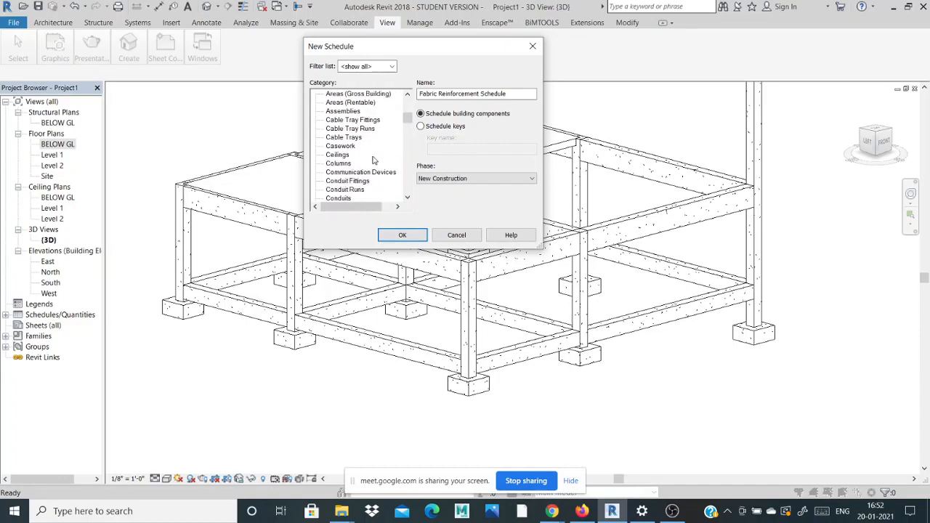
{"action": "left_click", "coordinate": [456, 234]}
- Switch to the Google Meet window to check the meeting chat, and return to the Revit 3D view
{"action": "scroll", "coordinate": [358, 154], "scroll_direction": "down", "scroll_amount": 2}
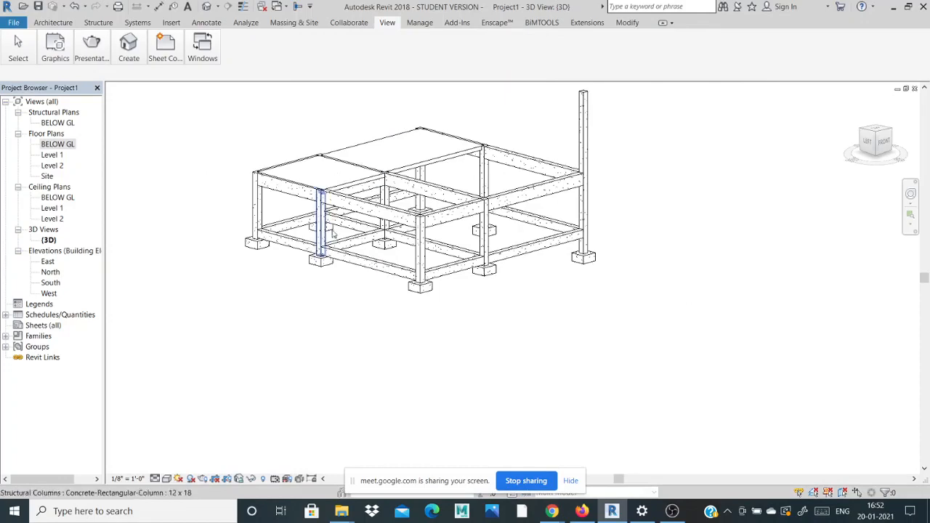
{"action": "scroll", "coordinate": [334, 251], "scroll_direction": "up", "scroll_amount": 3}
{"action": "mouse_move", "coordinate": [552, 512]}
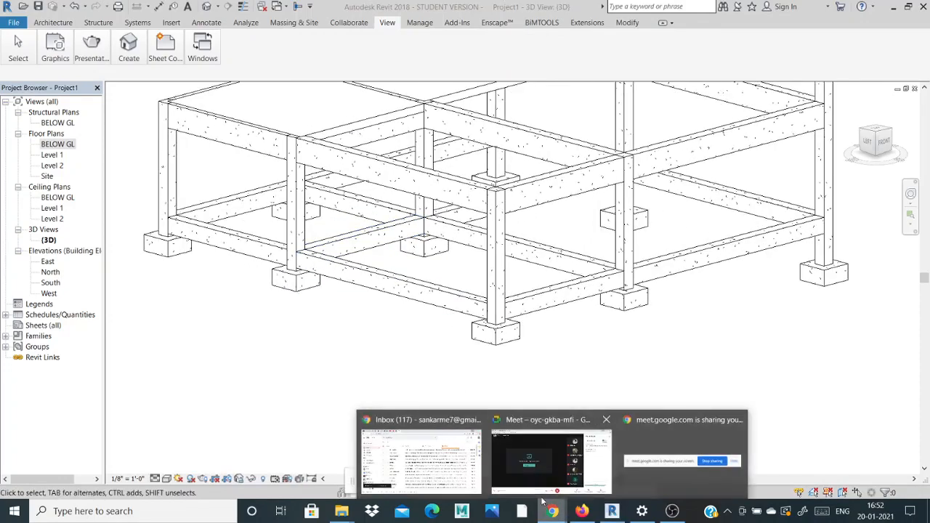
{"action": "left_click", "coordinate": [559, 454]}
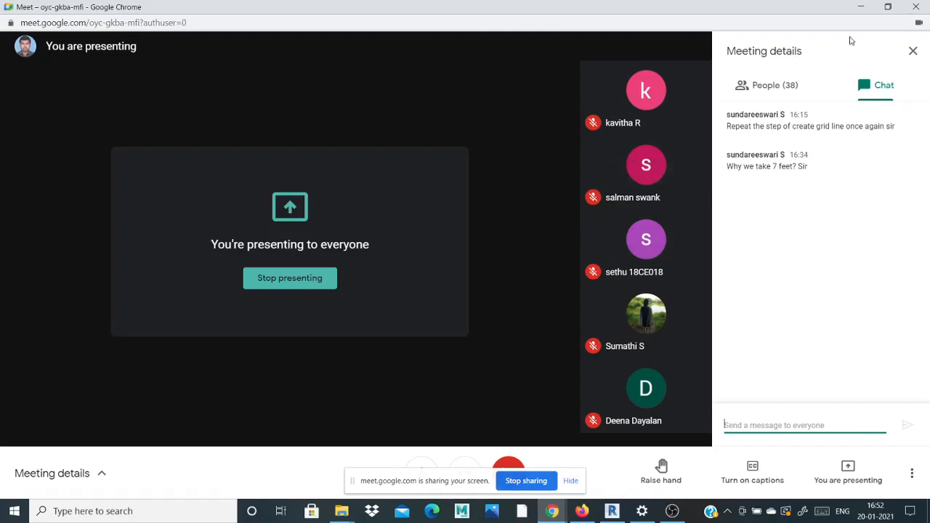
{"action": "left_click", "coordinate": [860, 7]}
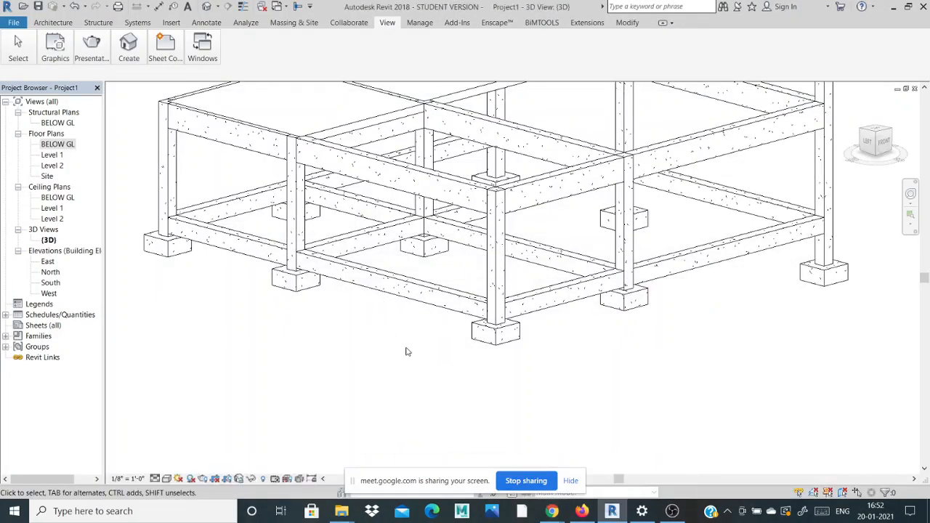
- Inspect the rectangular footing under the front corner column by selecting it in the 3D view
{"action": "scroll", "coordinate": [409, 330], "scroll_direction": "down", "scroll_amount": 2}
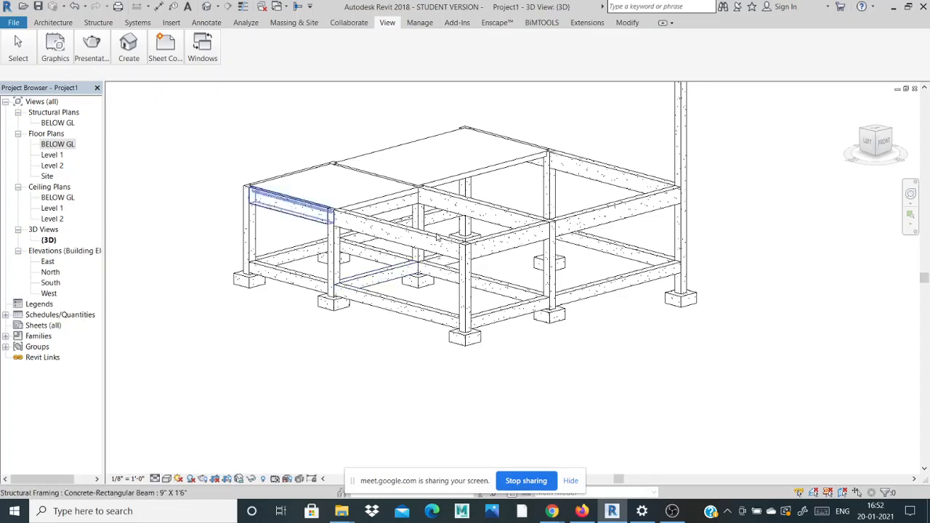
{"action": "left_click_drag", "start_coordinate": [863, 145], "coordinate": [858, 156]}
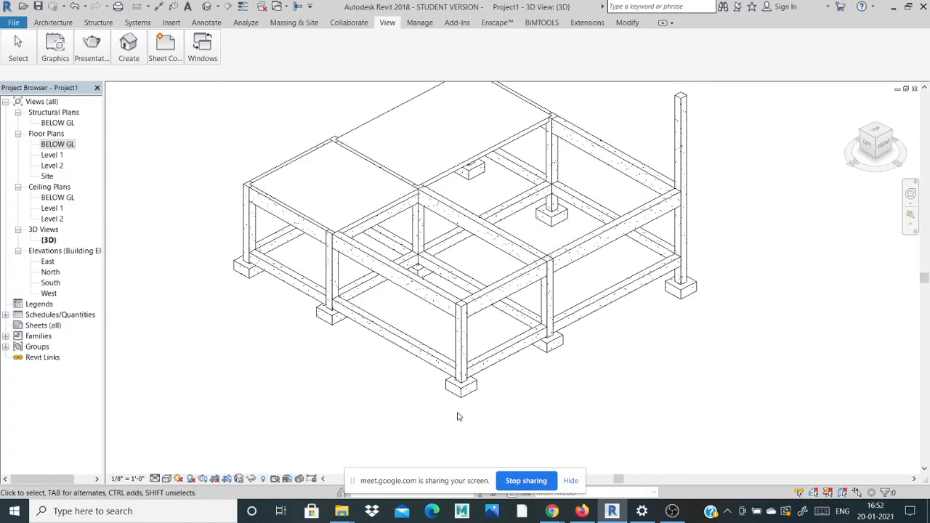
{"action": "scroll", "coordinate": [456, 415], "scroll_direction": "up", "scroll_amount": 4}
{"action": "scroll", "coordinate": [462, 396], "scroll_direction": "up", "scroll_amount": 2}
{"action": "left_click", "coordinate": [471, 356]}
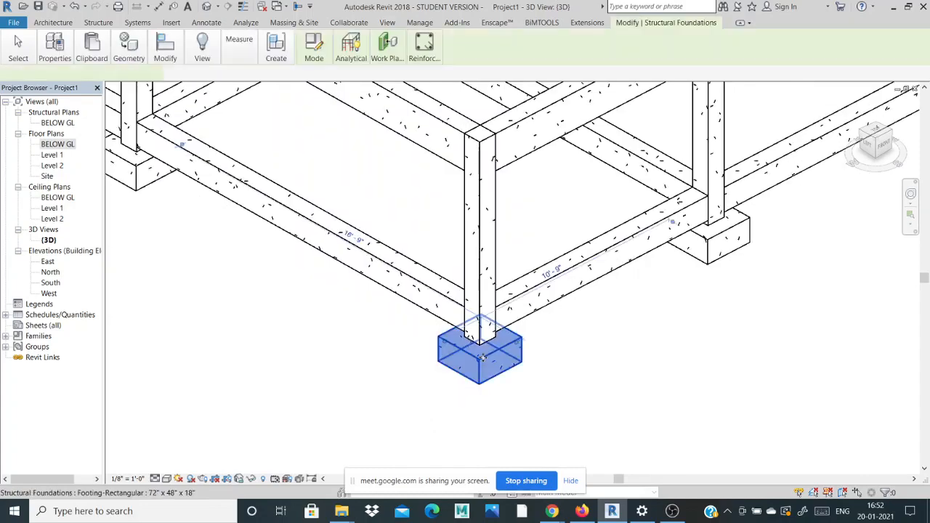
{"action": "scroll", "coordinate": [474, 358], "scroll_direction": "down", "scroll_amount": 3}
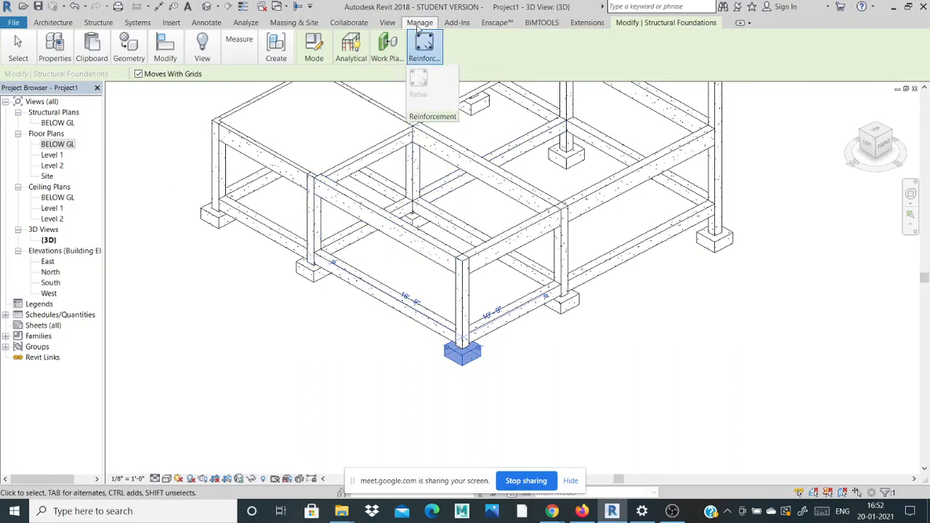
- Inspect the columns and beams of the structural frame by selecting them one at a time, and clear the selection
{"action": "left_click", "coordinate": [312, 226]}
{"action": "scroll", "coordinate": [312, 225], "scroll_direction": "up", "scroll_amount": 1}
{"action": "left_click", "coordinate": [205, 174]}
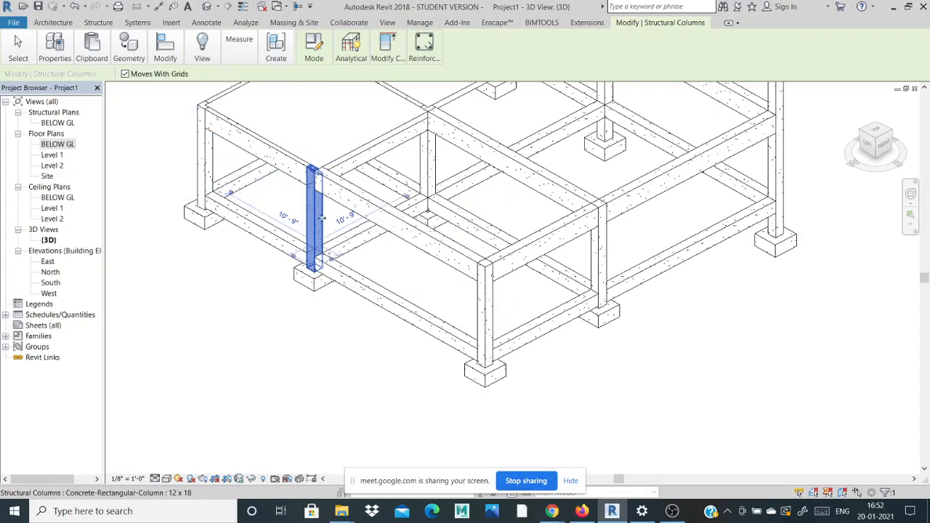
{"action": "left_click", "coordinate": [366, 153]}
{"action": "left_click", "coordinate": [471, 143]}
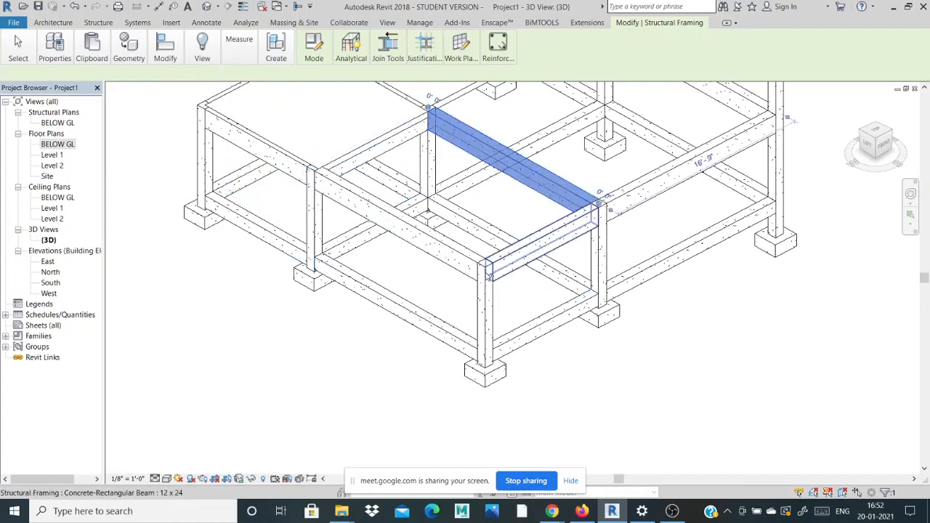
{"action": "left_click", "coordinate": [486, 305]}
{"action": "left_click", "coordinate": [433, 251]}
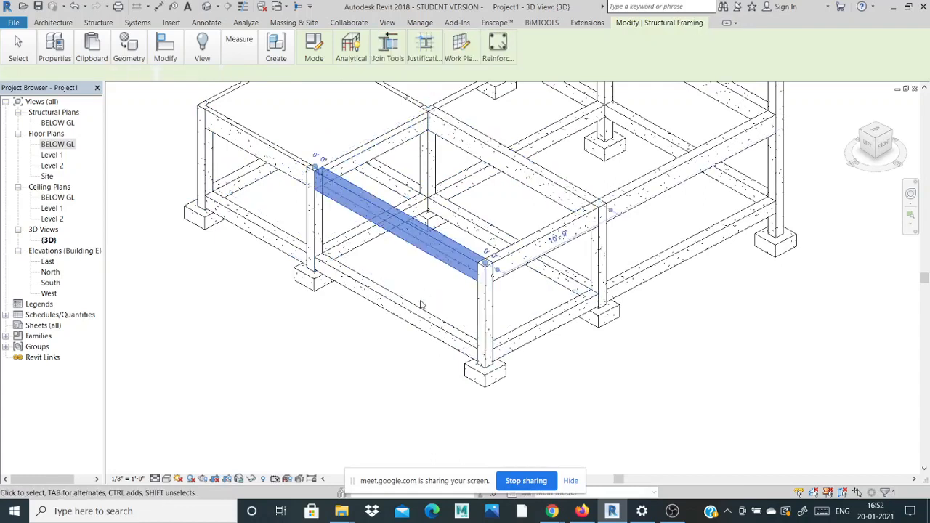
{"action": "left_click", "coordinate": [421, 307]}
{"action": "left_click", "coordinate": [392, 361]}
{"action": "scroll", "coordinate": [414, 302], "scroll_direction": "down", "scroll_amount": 2}
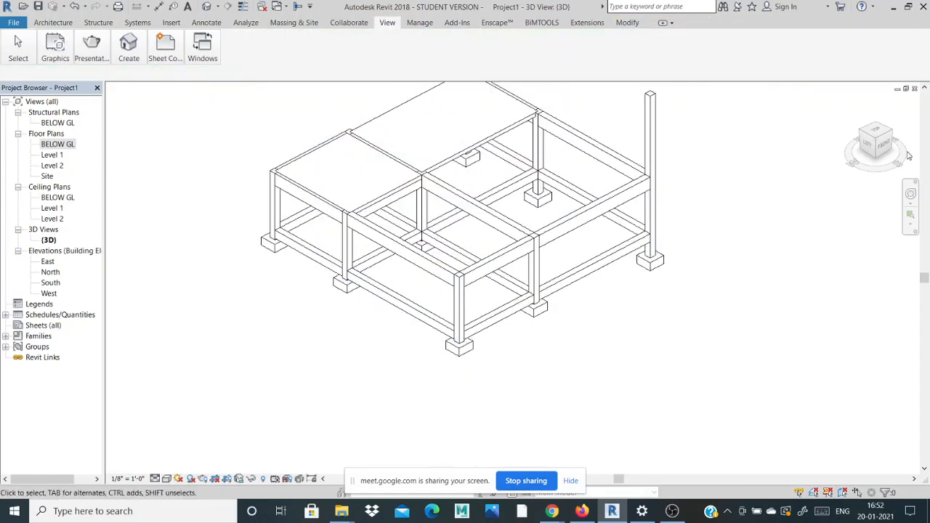
{"action": "left_click_drag", "start_coordinate": [887, 145], "coordinate": [880, 122]}
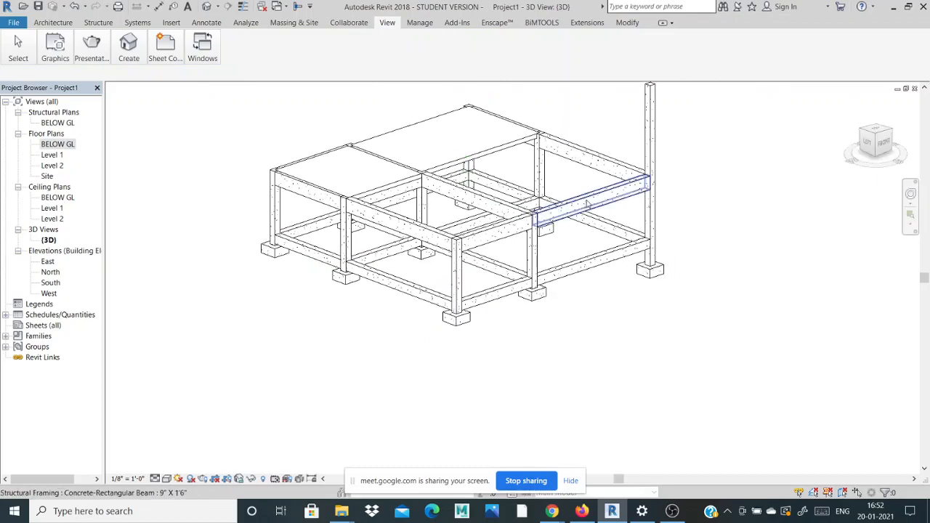
{"action": "scroll", "coordinate": [584, 203], "scroll_direction": "up", "scroll_amount": 3}
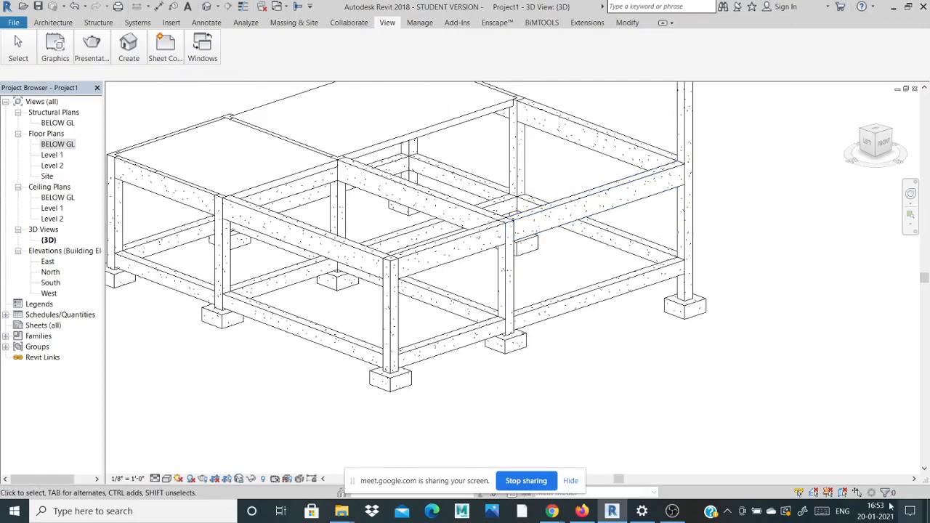
{"action": "left_click", "coordinate": [587, 22]}
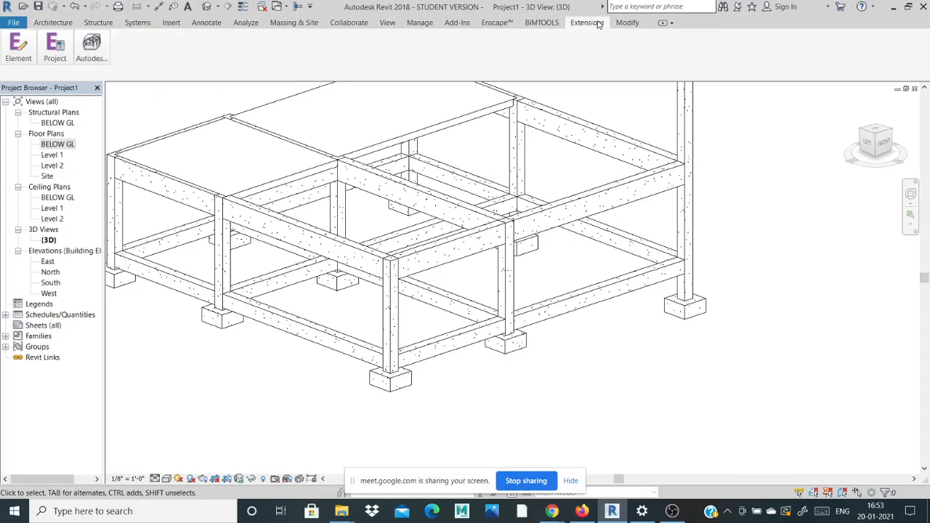
- Try to generate Spread Footings reinforcement for the rectangular footing under the front corner column with the Autodesk Revit Extensions
{"action": "left_click", "coordinate": [91, 46]}
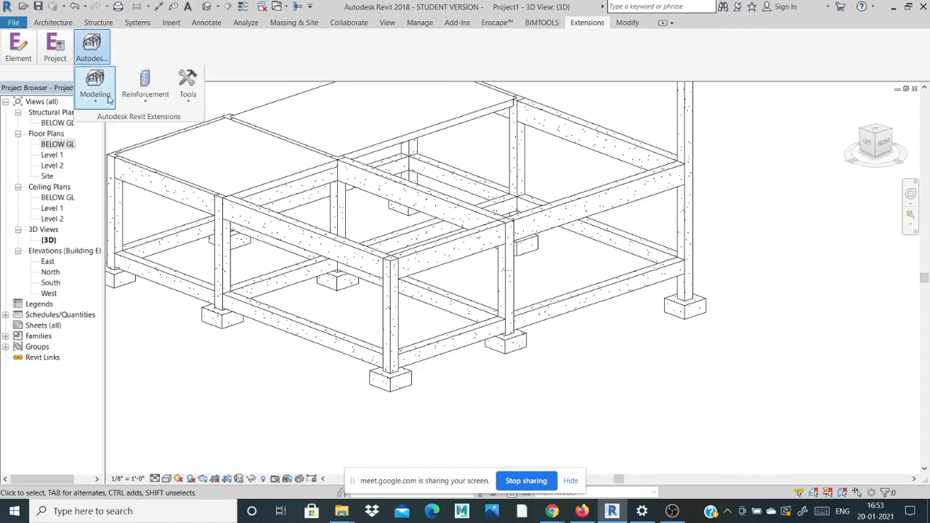
{"action": "left_click", "coordinate": [145, 83]}
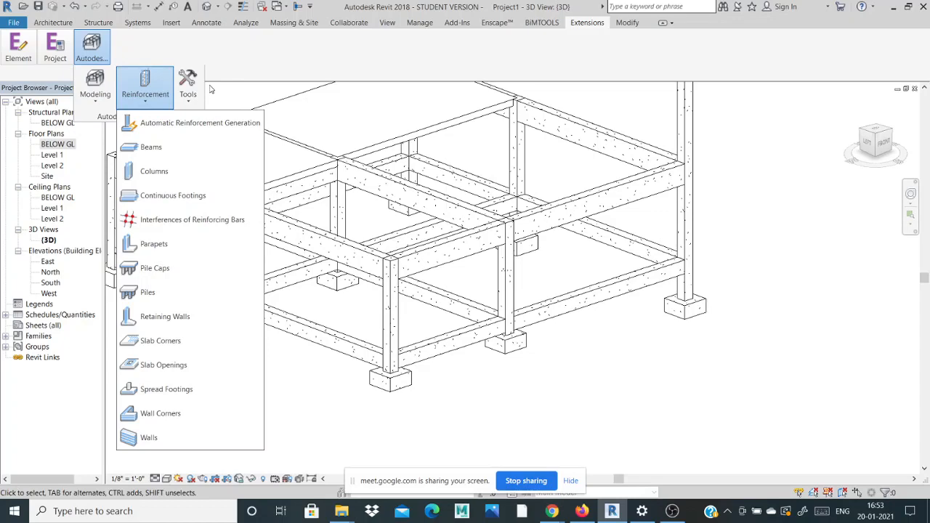
{"action": "left_click", "coordinate": [387, 383]}
{"action": "scroll", "coordinate": [387, 383], "scroll_direction": "up", "scroll_amount": 5}
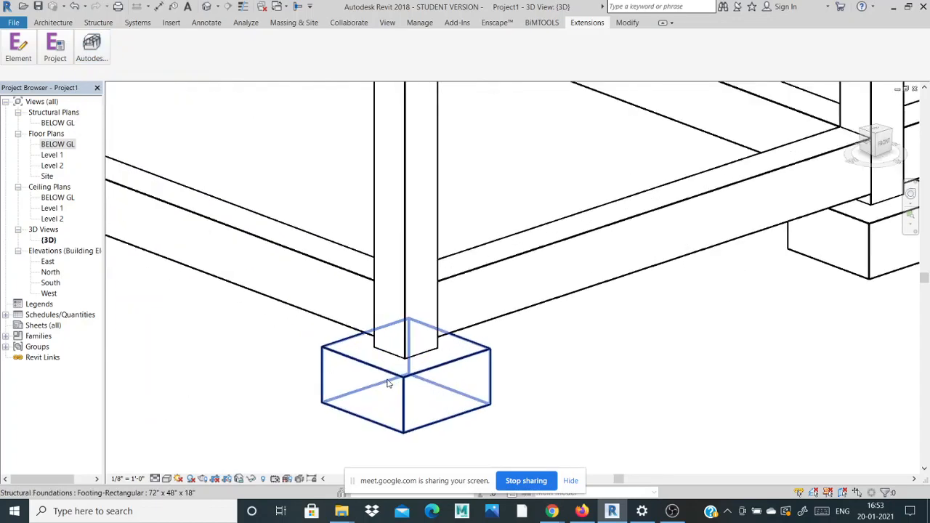
{"action": "left_click", "coordinate": [404, 381]}
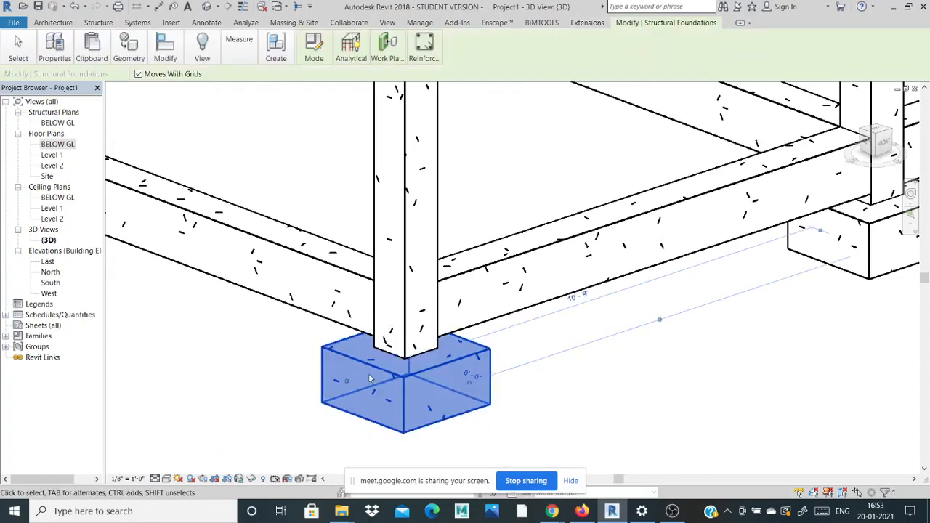
{"action": "left_click", "coordinate": [587, 23]}
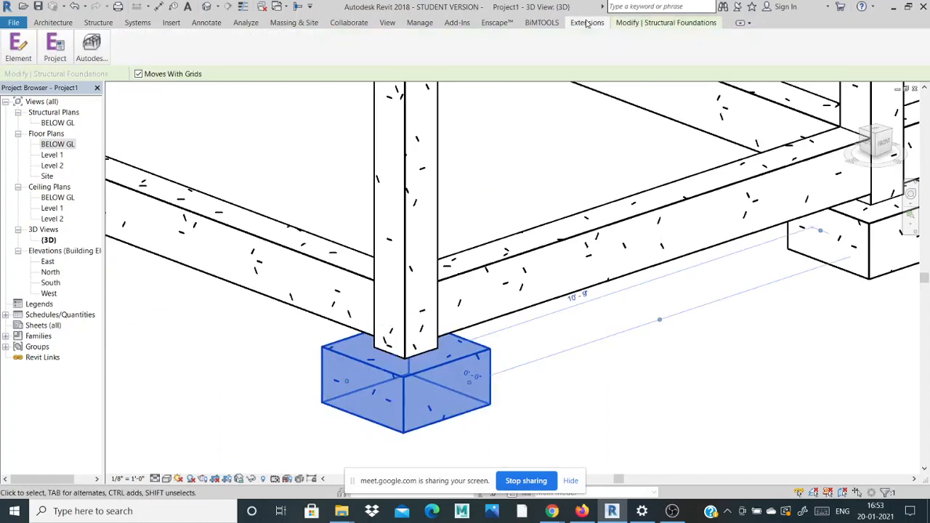
{"action": "left_click", "coordinate": [105, 51]}
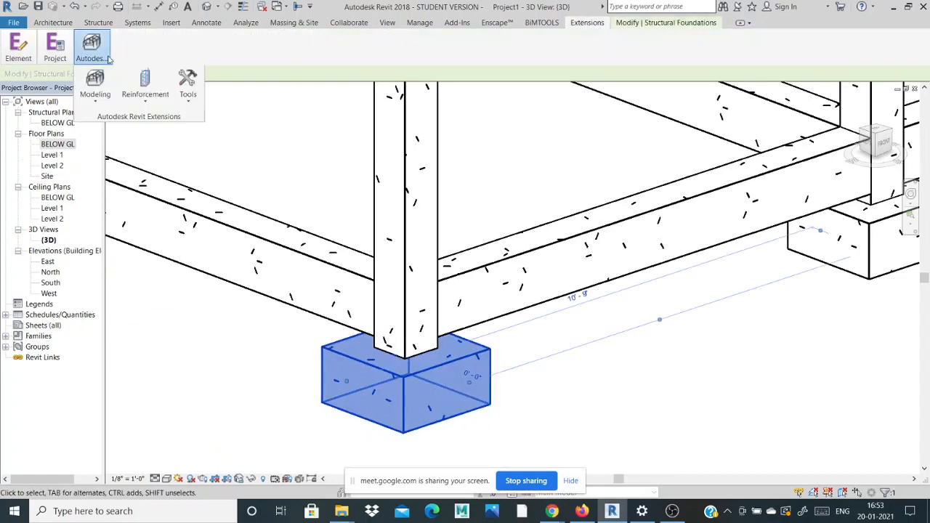
{"action": "left_click", "coordinate": [147, 104]}
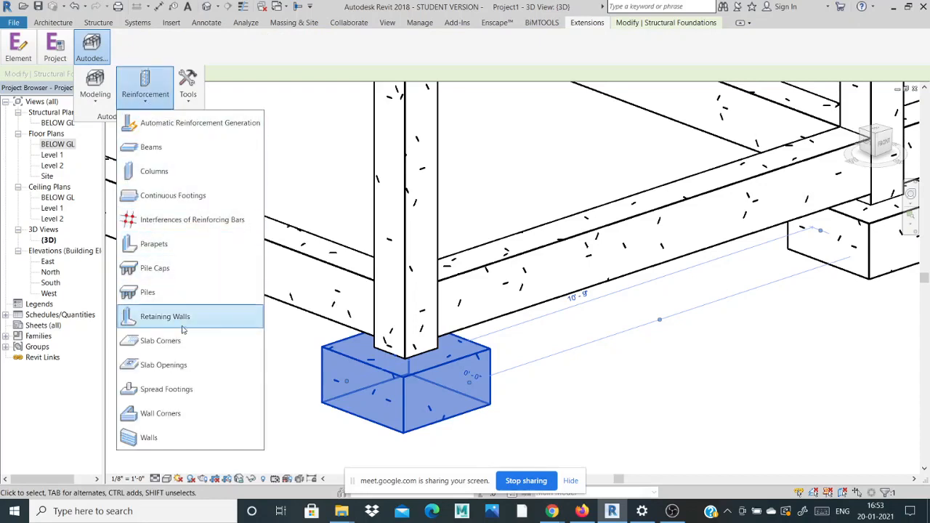
{"action": "left_click", "coordinate": [187, 390]}
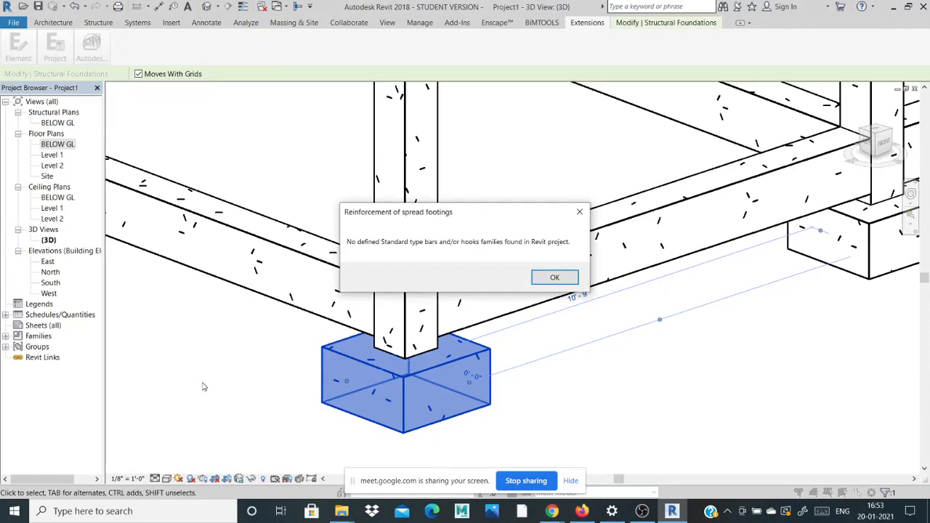
{"action": "left_click", "coordinate": [554, 278]}
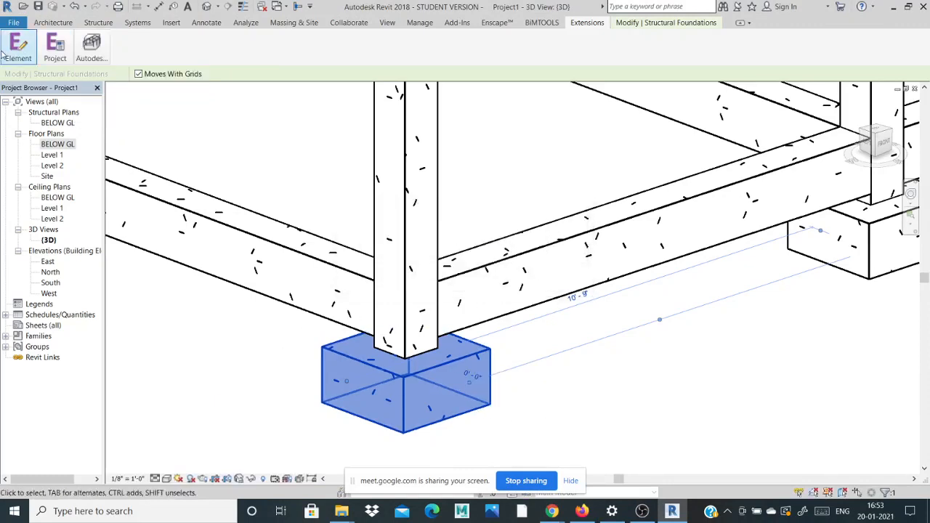
- Check the Rebar Cover Settings of the project and close them without making changes
{"action": "left_click", "coordinate": [54, 24]}
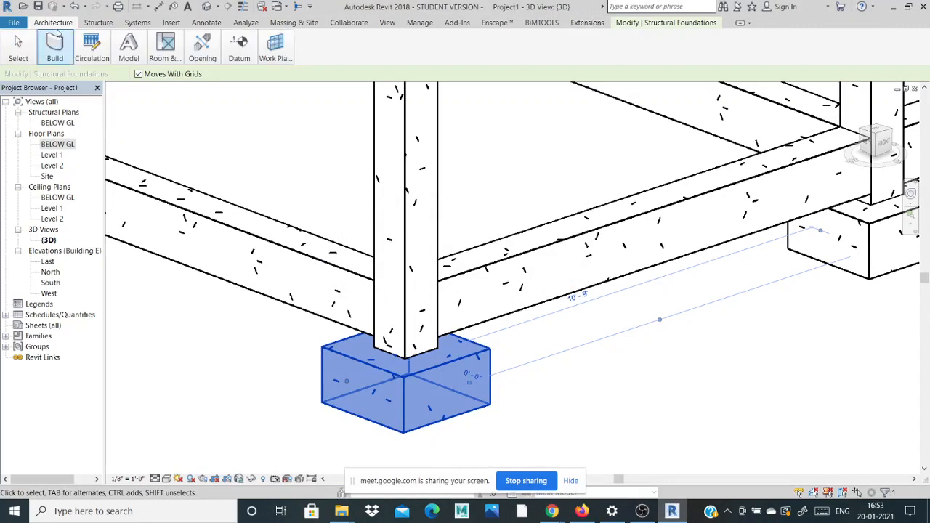
{"action": "left_click", "coordinate": [97, 25]}
{"action": "mouse_move", "coordinate": [161, 56]}
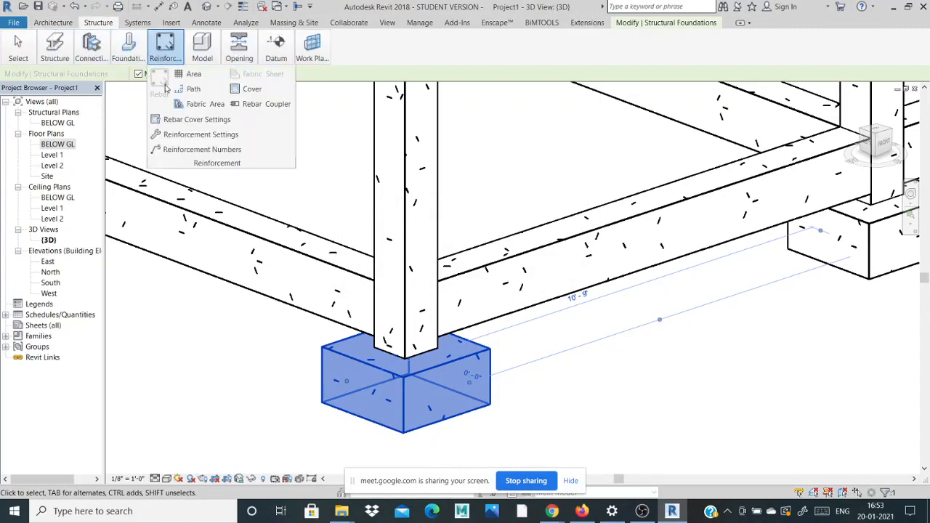
{"action": "left_click", "coordinate": [189, 122]}
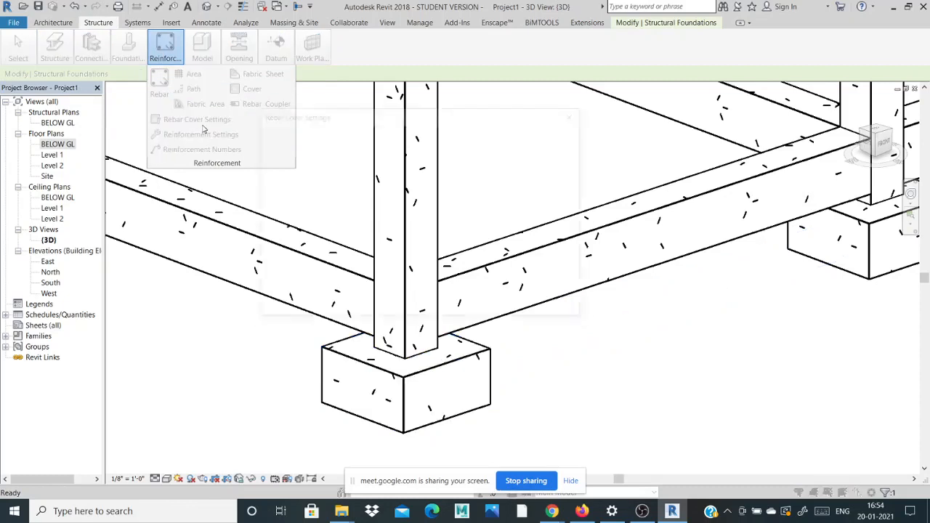
{"action": "left_click", "coordinate": [576, 117]}
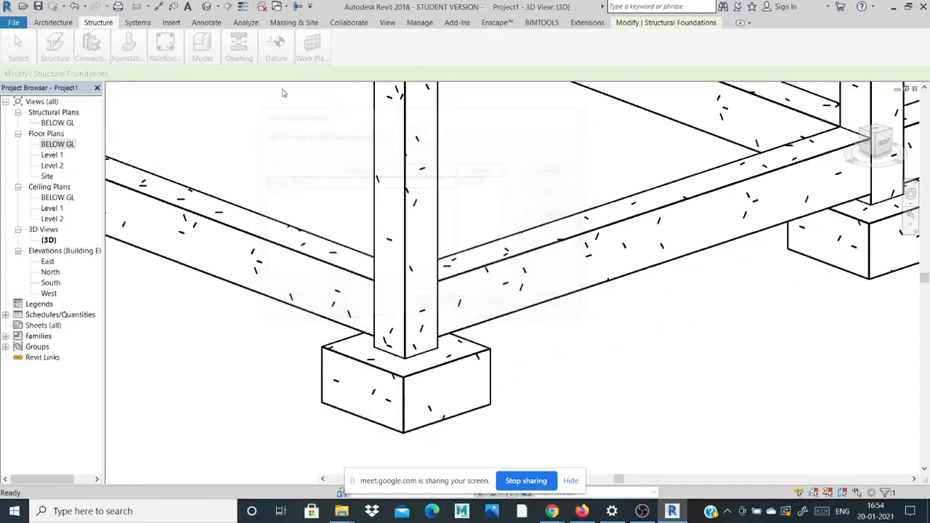
- From the corner footing's type properties, browse the US Imperial family library to the Structural Rebar Shapes folder
{"action": "left_click", "coordinate": [352, 365]}
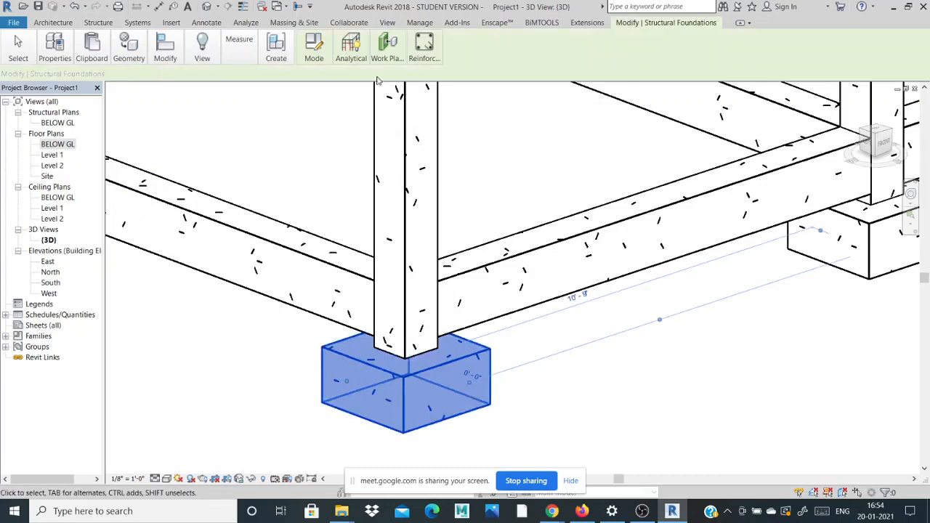
{"action": "mouse_move", "coordinate": [427, 51]}
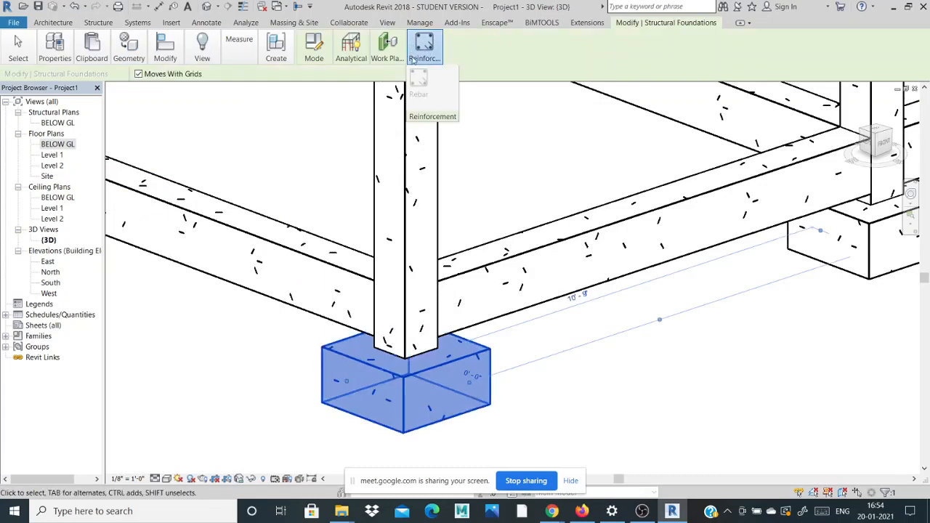
{"action": "mouse_move", "coordinate": [317, 52]}
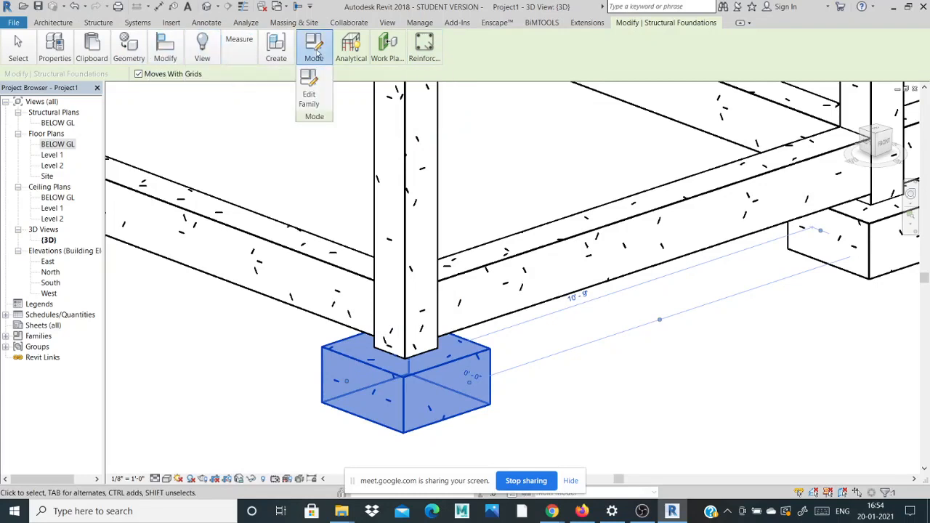
{"action": "mouse_move", "coordinate": [177, 46]}
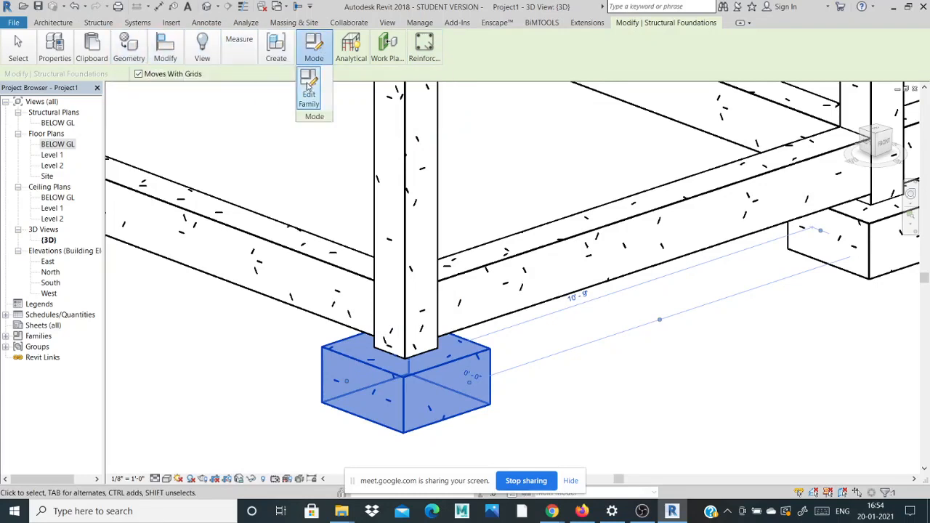
{"action": "mouse_move", "coordinate": [56, 45]}
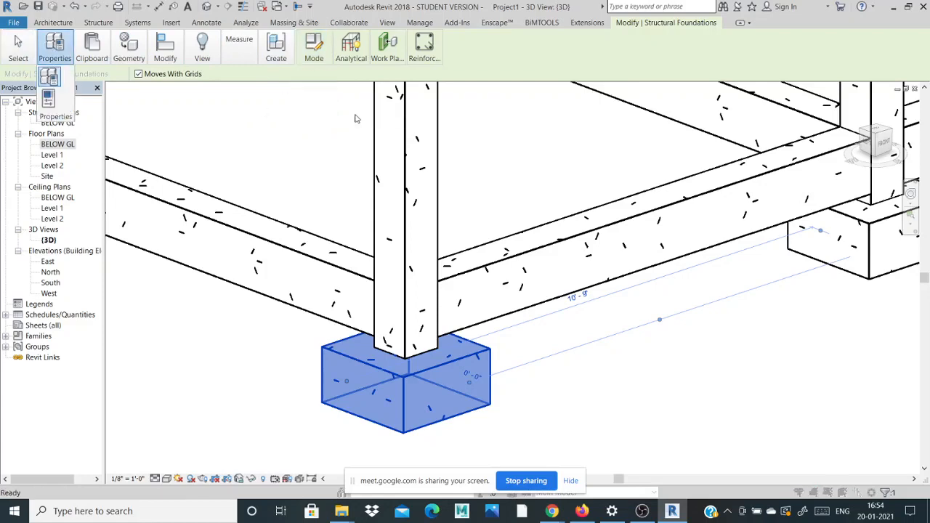
{"action": "left_click", "coordinate": [50, 77]}
{"action": "left_click", "coordinate": [566, 95]}
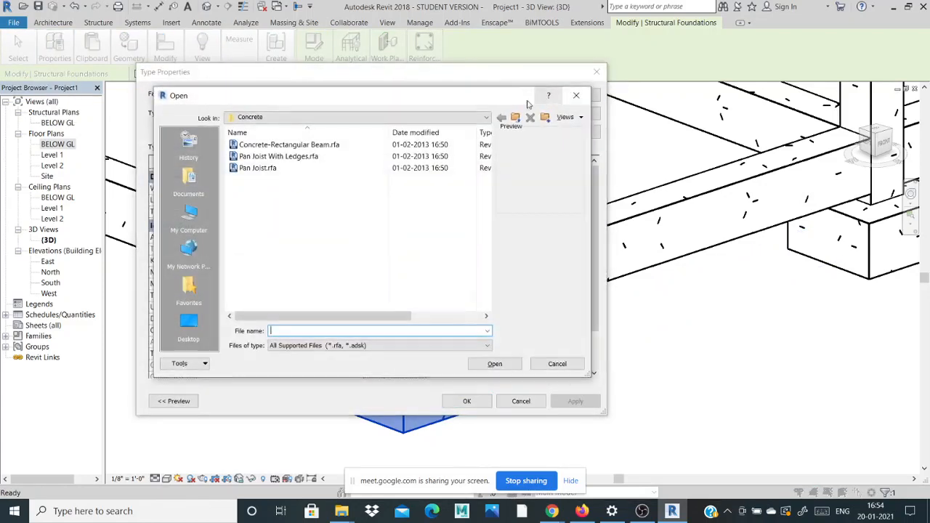
{"action": "left_click", "coordinate": [515, 117]}
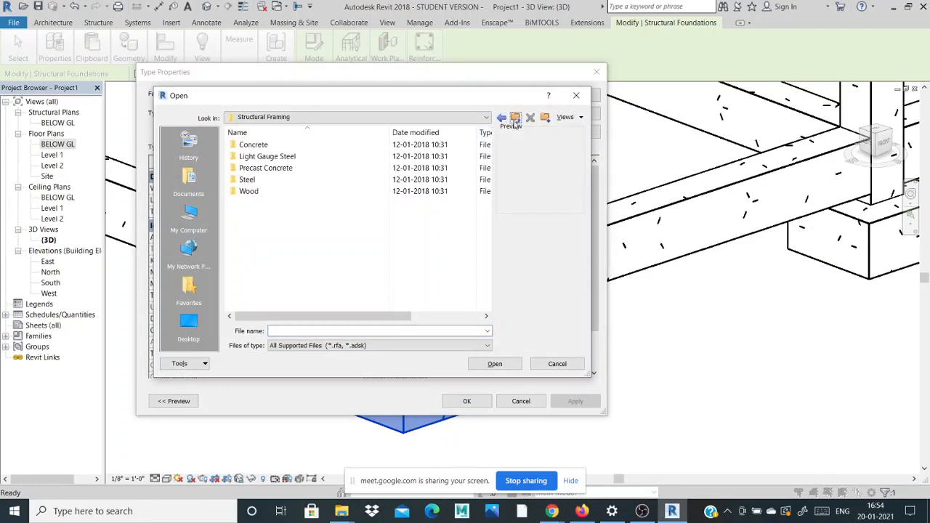
{"action": "left_click", "coordinate": [515, 117]}
{"action": "scroll", "coordinate": [384, 274], "scroll_direction": "down", "scroll_amount": 6}
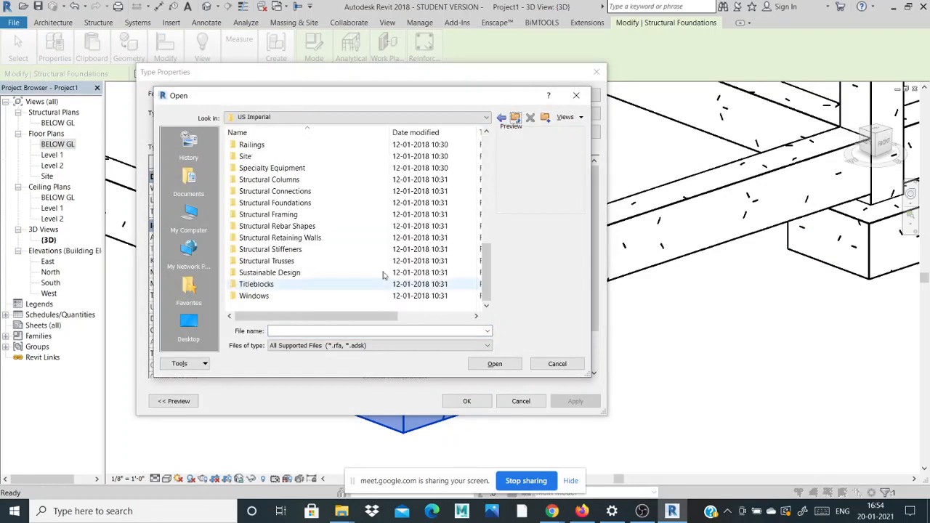
{"action": "double_click", "coordinate": [298, 227]}
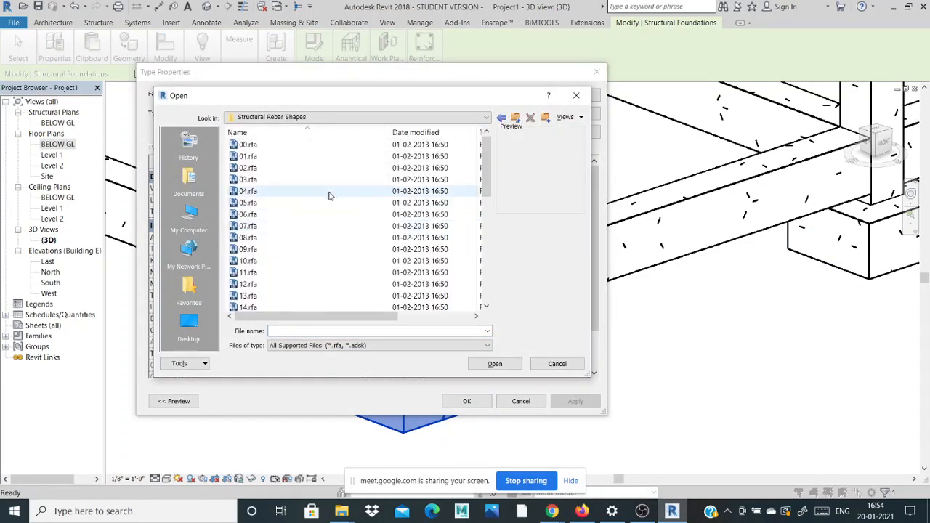
- Preview the rebar shape families 00.rfa to 03.rfa, cancel without loading any, and clear the footing selection
{"action": "left_click", "coordinate": [305, 144]}
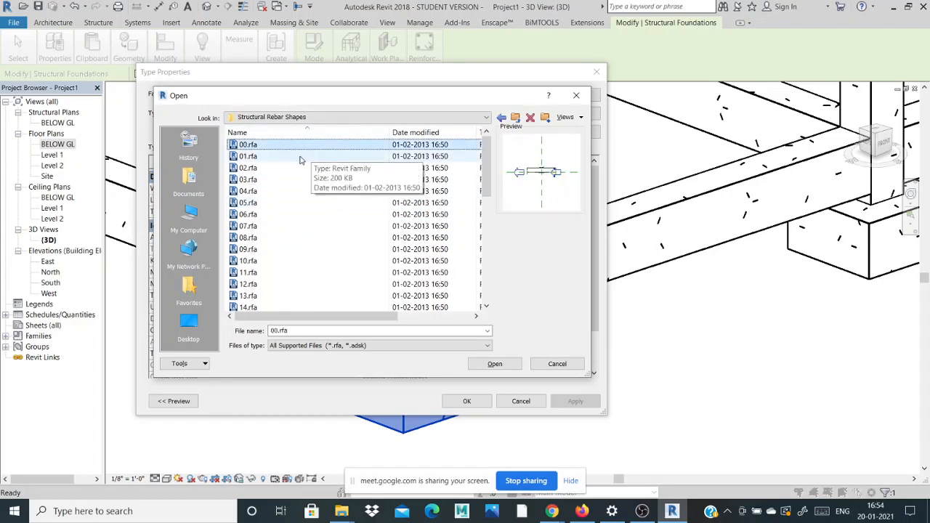
{"action": "left_click", "coordinate": [301, 156]}
{"action": "left_click", "coordinate": [300, 181]}
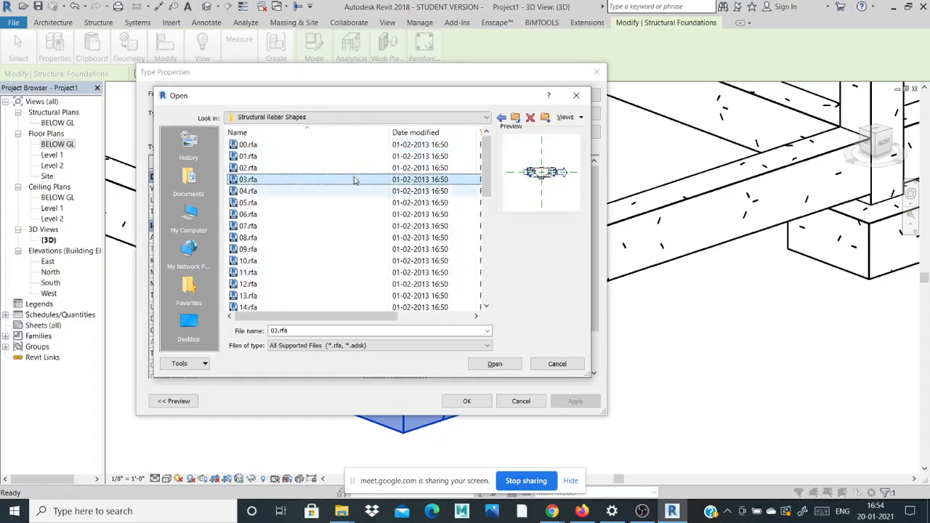
{"action": "left_click", "coordinate": [243, 145]}
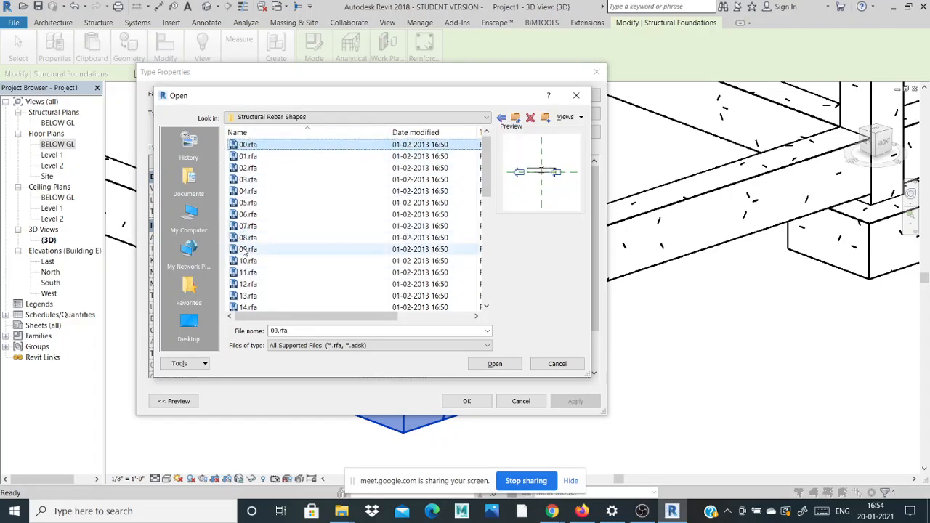
{"action": "left_click", "coordinate": [258, 157]}
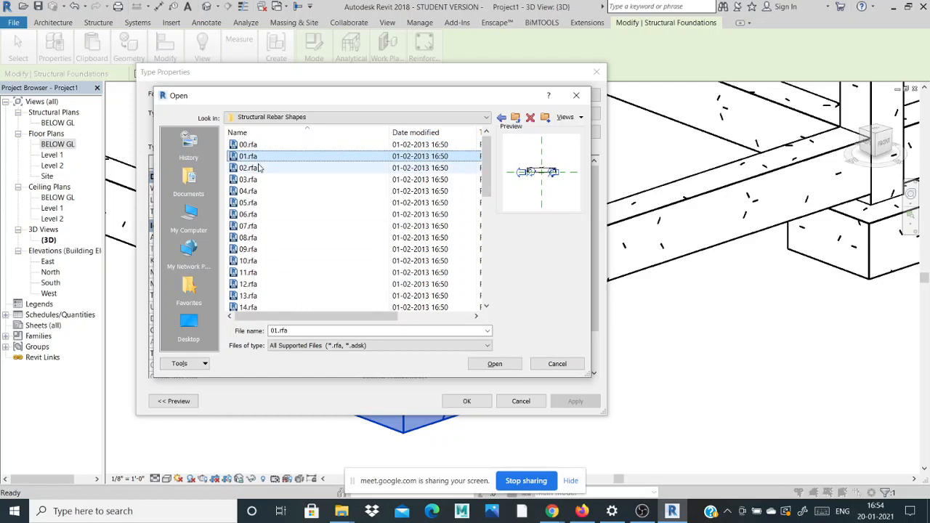
{"action": "left_click", "coordinate": [260, 168]}
{"action": "left_click", "coordinate": [262, 180]}
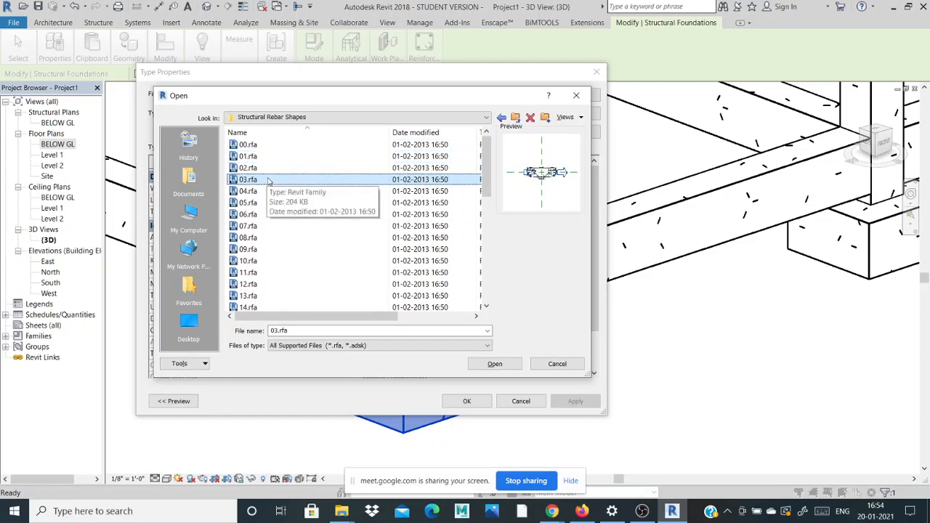
{"action": "left_click", "coordinate": [274, 147]}
{"action": "left_click", "coordinate": [274, 158]}
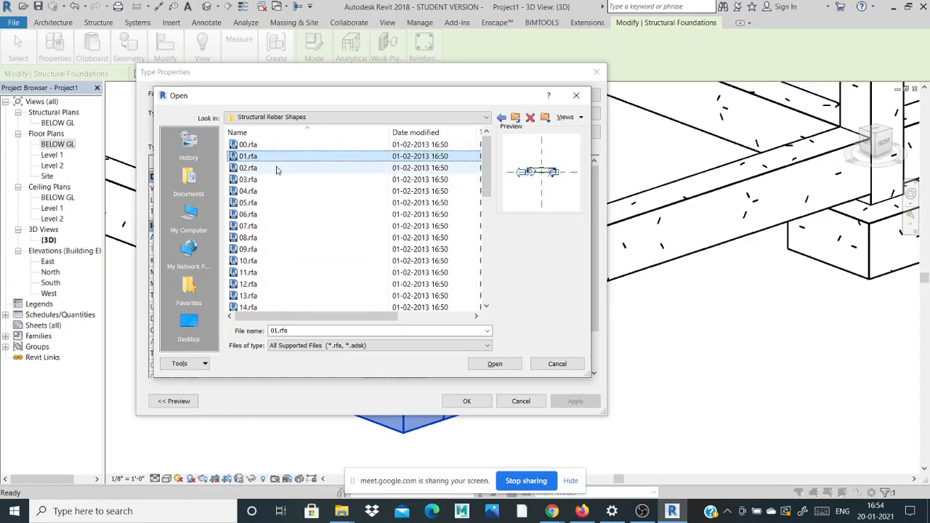
{"action": "left_click", "coordinate": [278, 169]}
{"action": "left_click", "coordinate": [576, 99]}
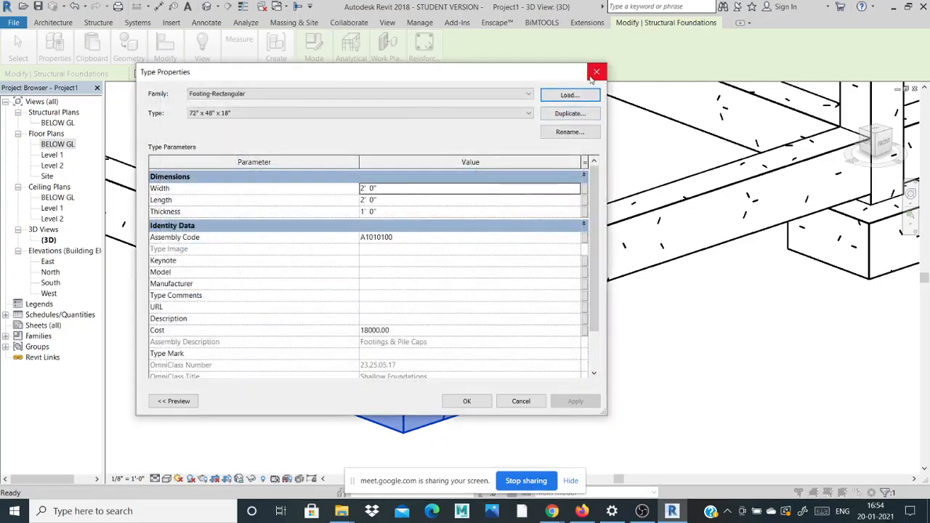
{"action": "left_click", "coordinate": [597, 72]}
{"action": "key", "text": "Escape"}
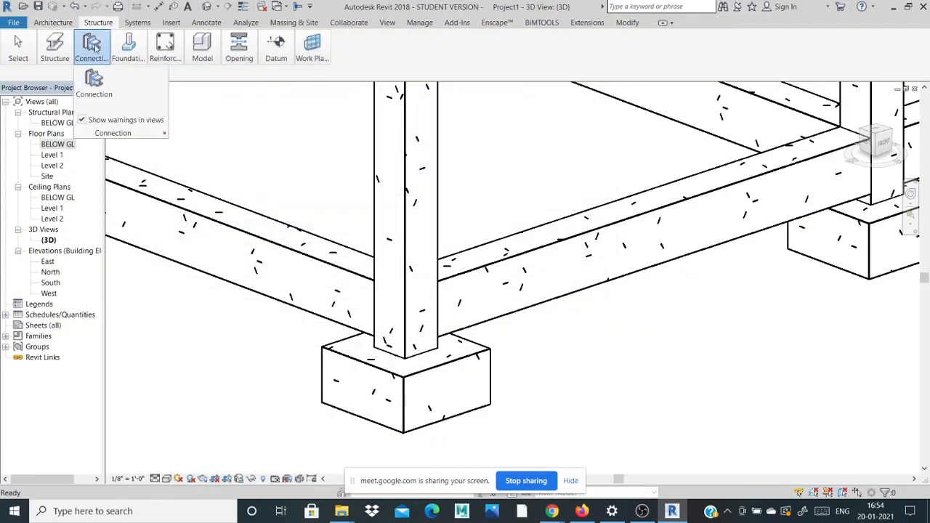
- Review the general Reinforcement Settings and close them with the options as they are
{"action": "mouse_move", "coordinate": [122, 49]}
{"action": "mouse_move", "coordinate": [156, 52]}
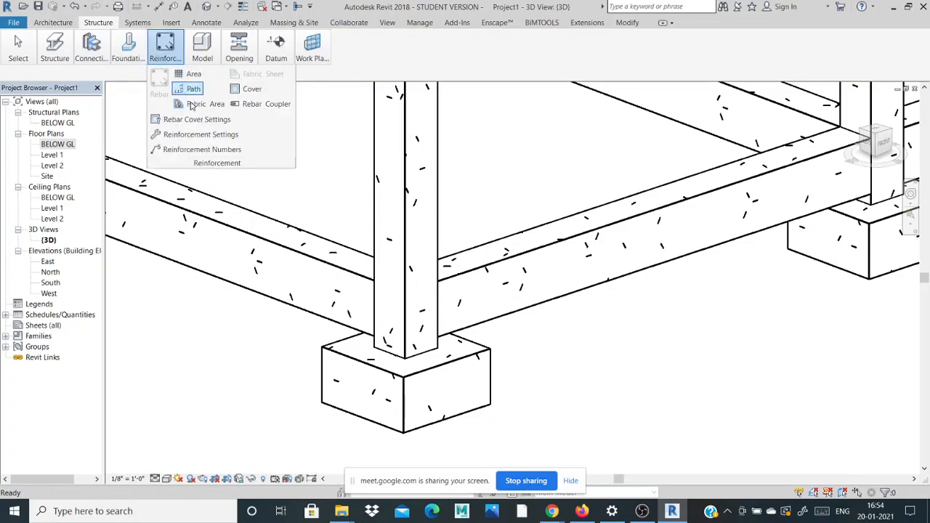
{"action": "left_click", "coordinate": [229, 138]}
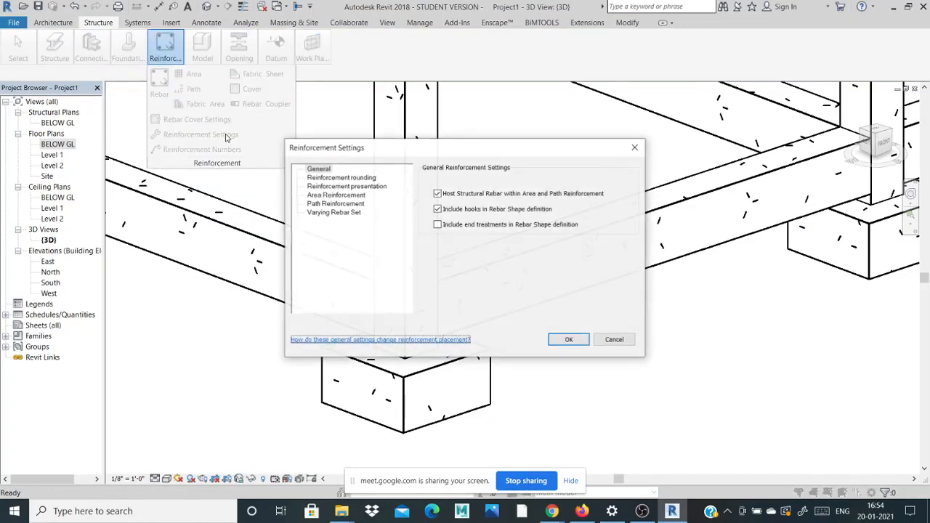
{"action": "left_click", "coordinate": [569, 339]}
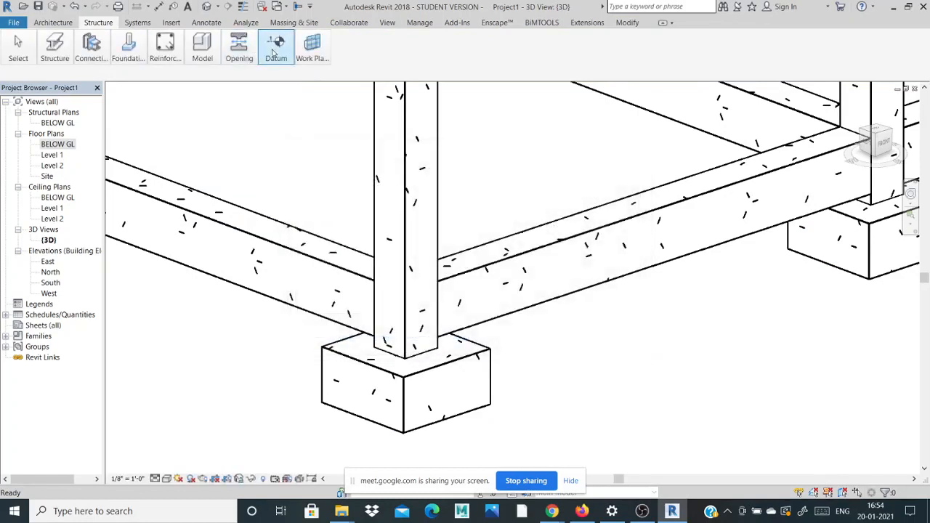
- Select the ground beam next to the corner column and check its type properties without making changes
{"action": "left_click", "coordinate": [265, 234]}
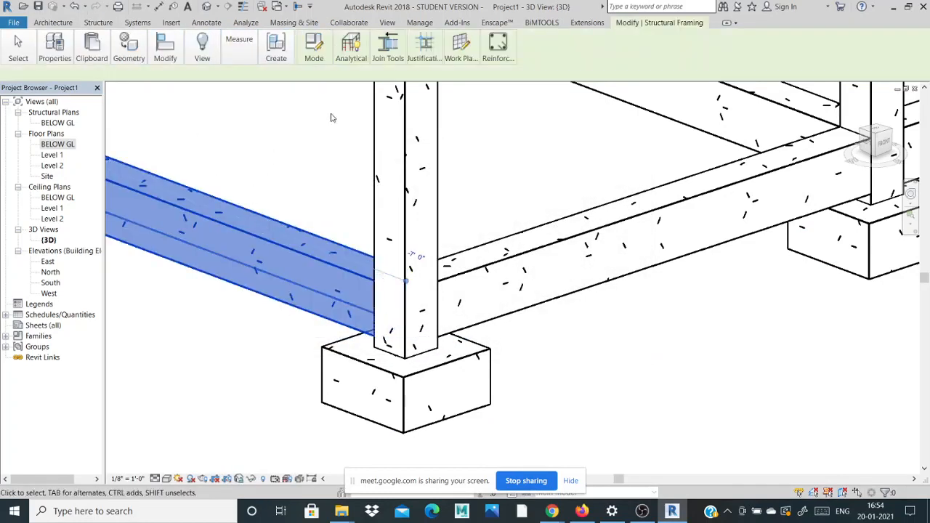
{"action": "left_click", "coordinate": [496, 47]}
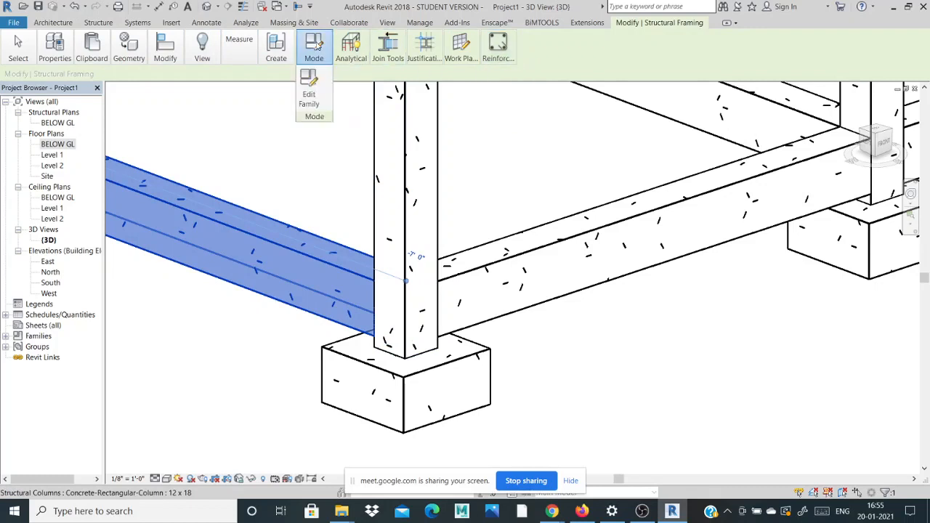
{"action": "mouse_move", "coordinate": [354, 47]}
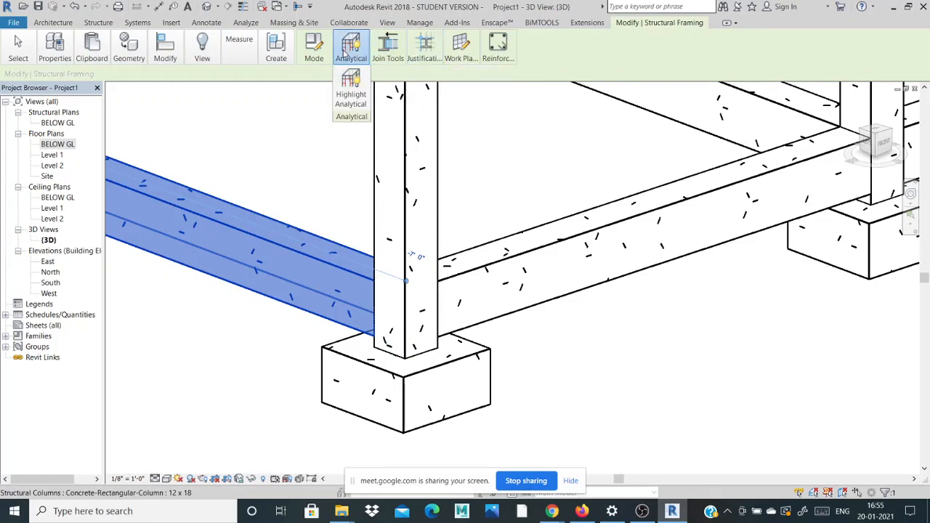
{"action": "mouse_move", "coordinate": [168, 56]}
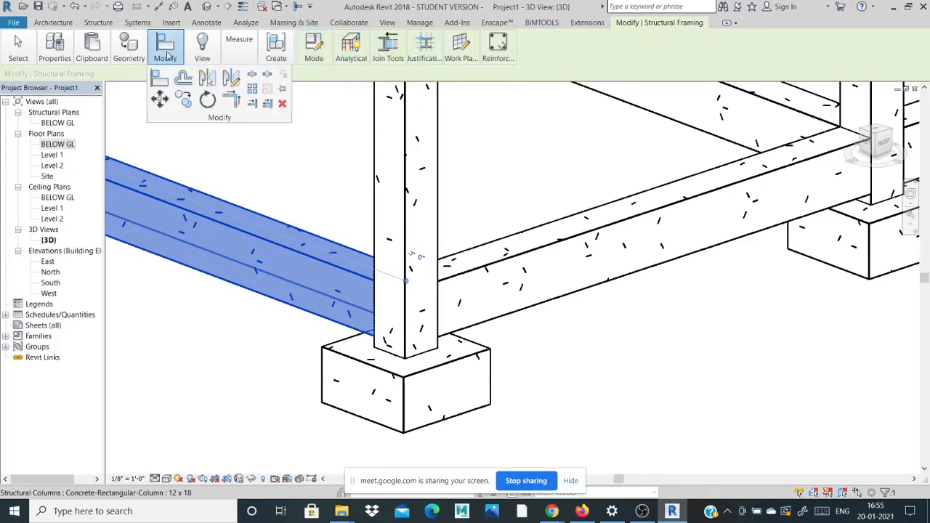
{"action": "mouse_move", "coordinate": [62, 50]}
{"action": "left_click", "coordinate": [51, 78]}
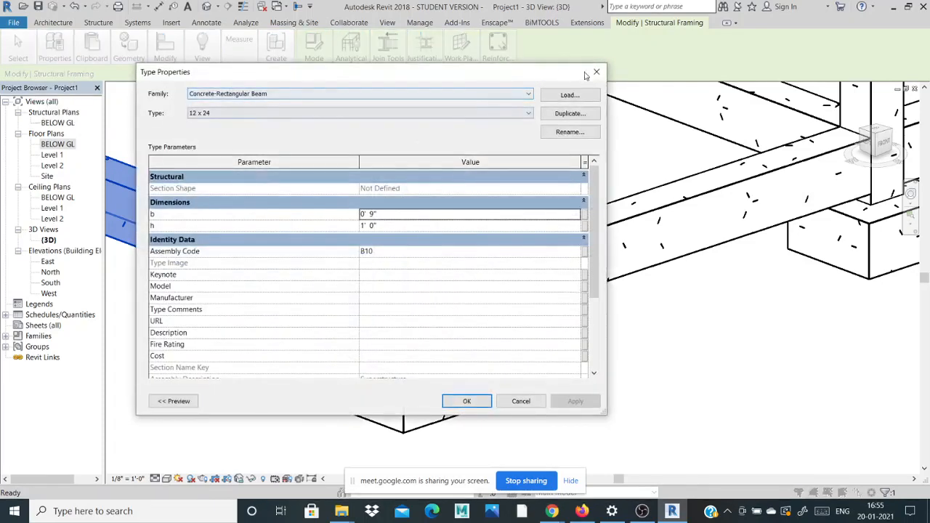
{"action": "left_click", "coordinate": [596, 72]}
- Open the selected beam's Concrete-Rectangular Beam family in the family editor and load it back into Project1
{"action": "mouse_move", "coordinate": [492, 51]}
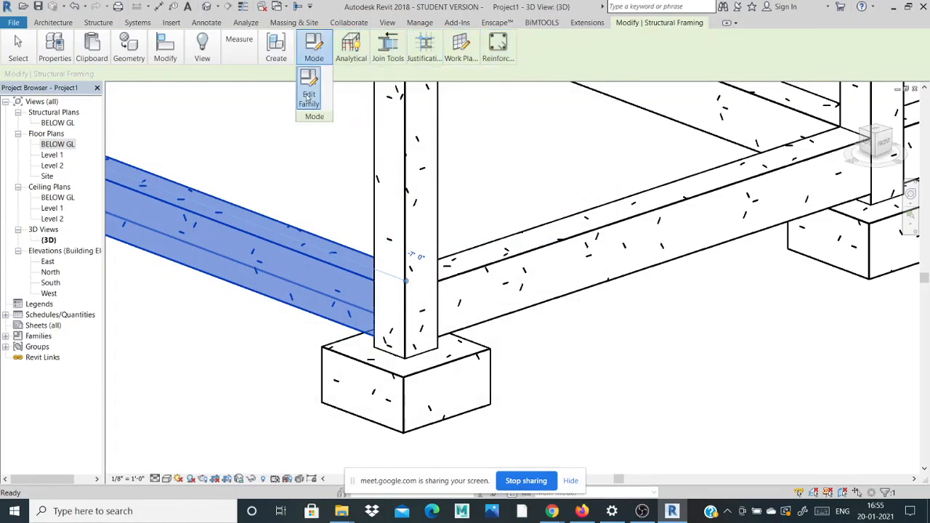
{"action": "left_click", "coordinate": [308, 99]}
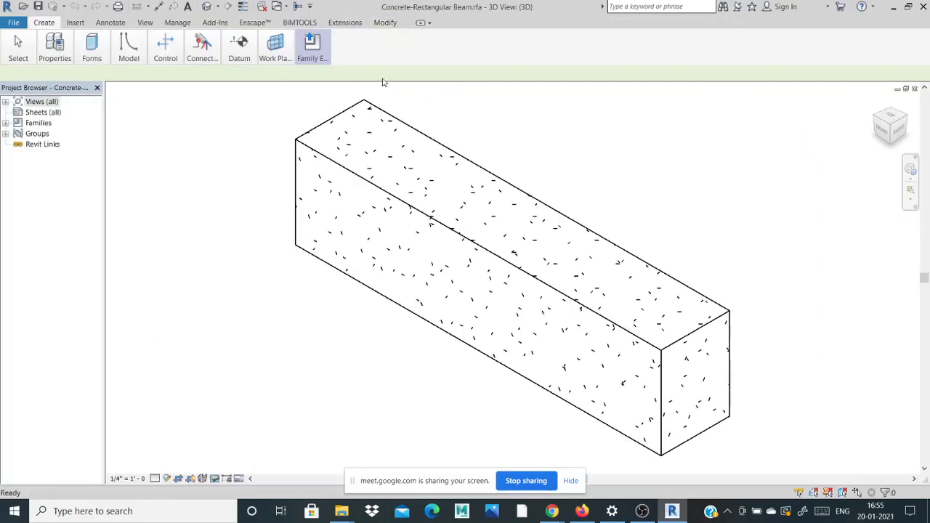
{"action": "mouse_move", "coordinate": [312, 47]}
{"action": "left_click", "coordinate": [312, 95]}
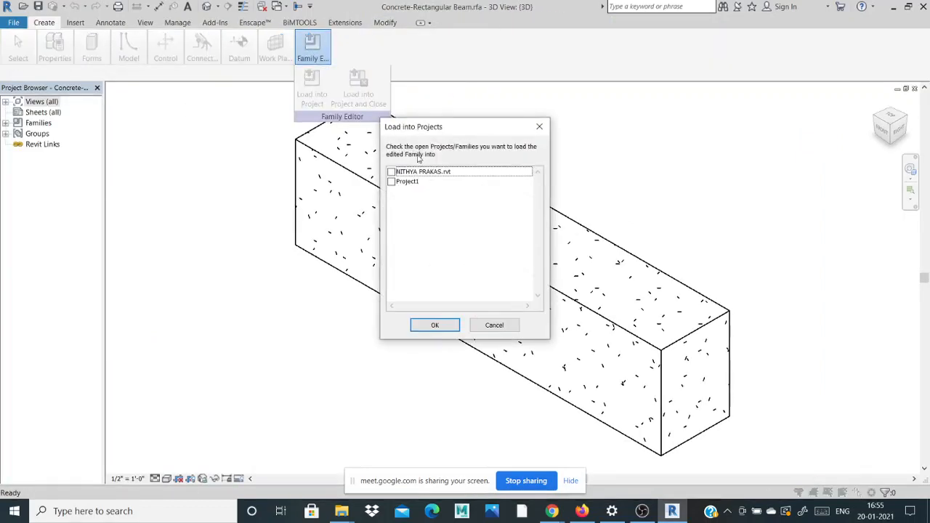
{"action": "left_click", "coordinate": [406, 182]}
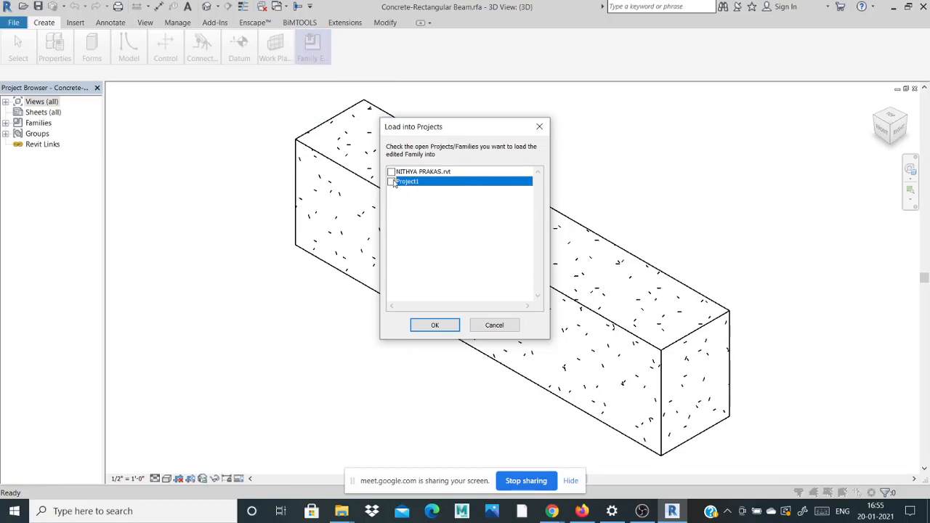
{"action": "left_click", "coordinate": [433, 324]}
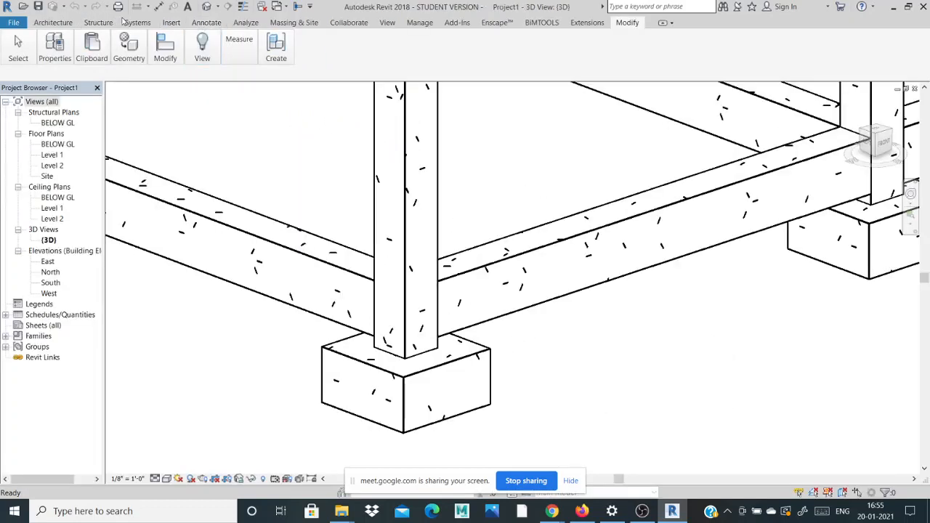
- Load all the rebar shape families from the US Imperial library's Structural Rebar Shapes folder into the project
{"action": "left_click", "coordinate": [173, 24]}
{"action": "left_click", "coordinate": [103, 27]}
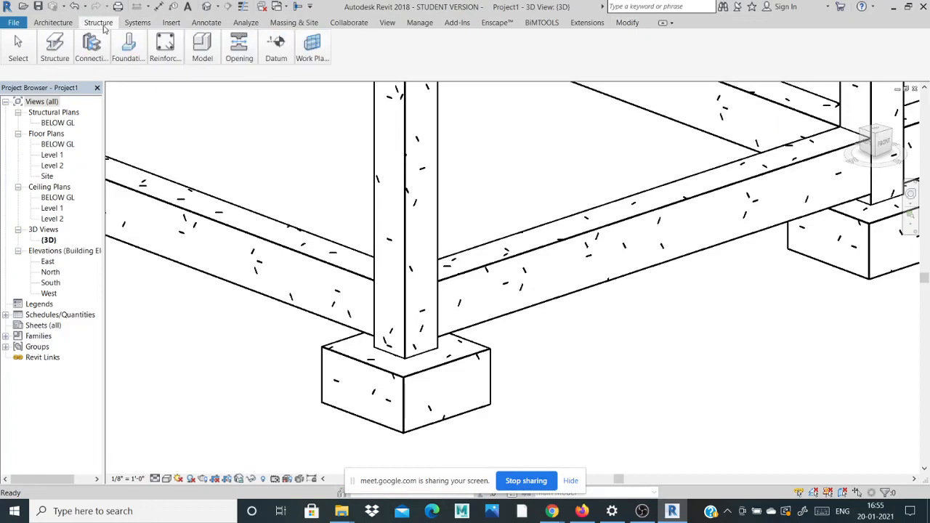
{"action": "left_click", "coordinate": [170, 24]}
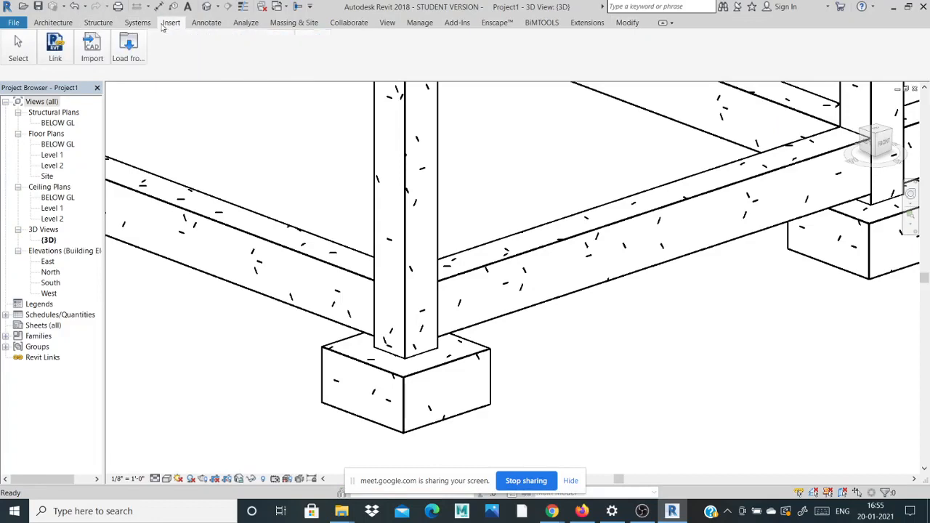
{"action": "left_click", "coordinate": [133, 58]}
{"action": "left_click", "coordinate": [124, 81]}
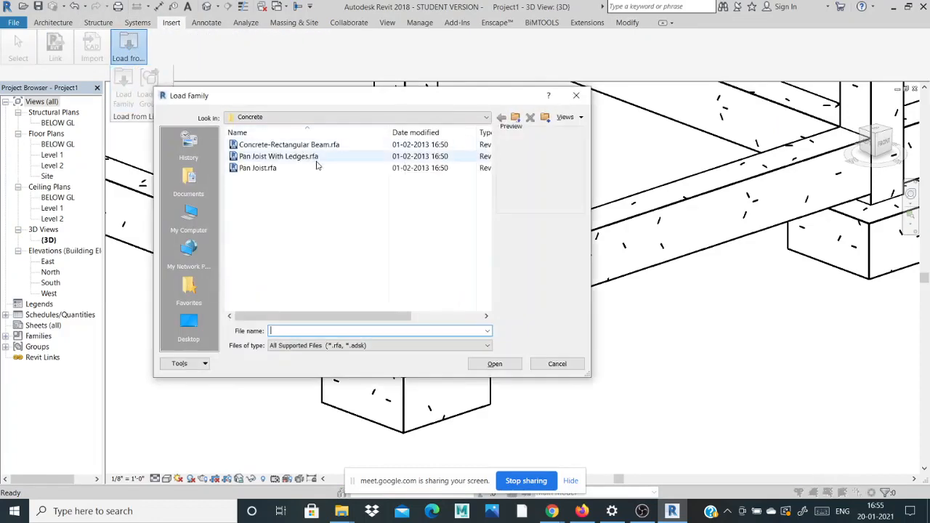
{"action": "left_click", "coordinate": [515, 118]}
{"action": "left_click", "coordinate": [515, 118]}
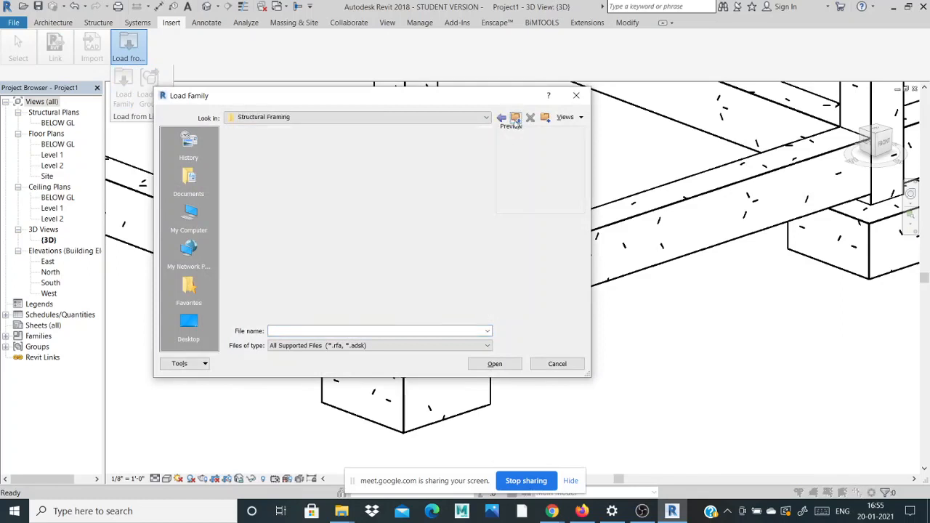
{"action": "left_click_drag", "start_coordinate": [485, 167], "coordinate": [482, 272]}
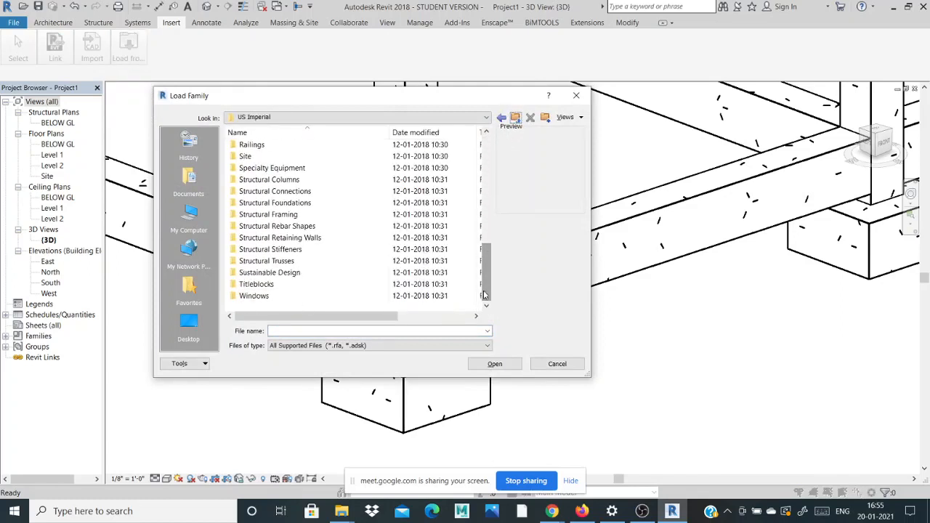
{"action": "double_click", "coordinate": [305, 227]}
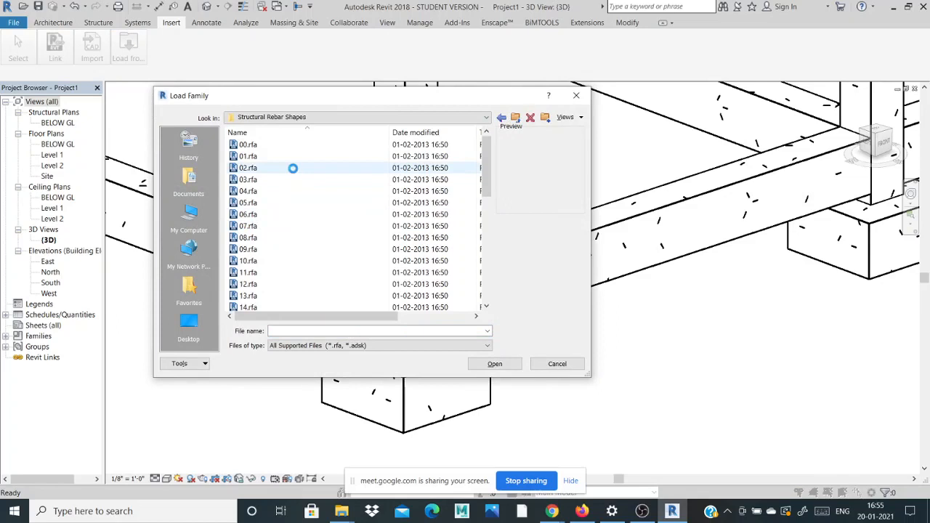
{"action": "key", "text": "ctrl+a"}
{"action": "left_click", "coordinate": [502, 364]}
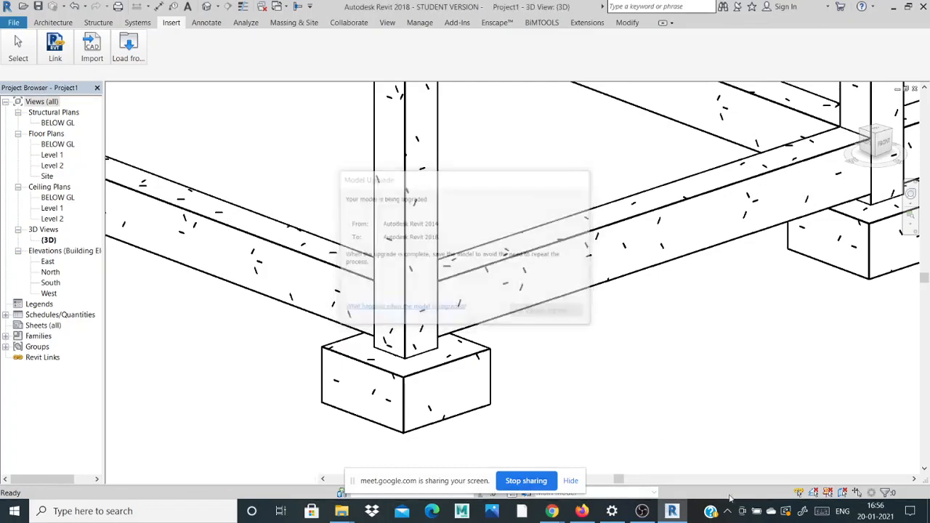
- Switch to the Google Meet window in Chrome to check the meeting chat, and return to Revit
{"action": "mouse_move", "coordinate": [553, 512]}
{"action": "left_click", "coordinate": [551, 458]}
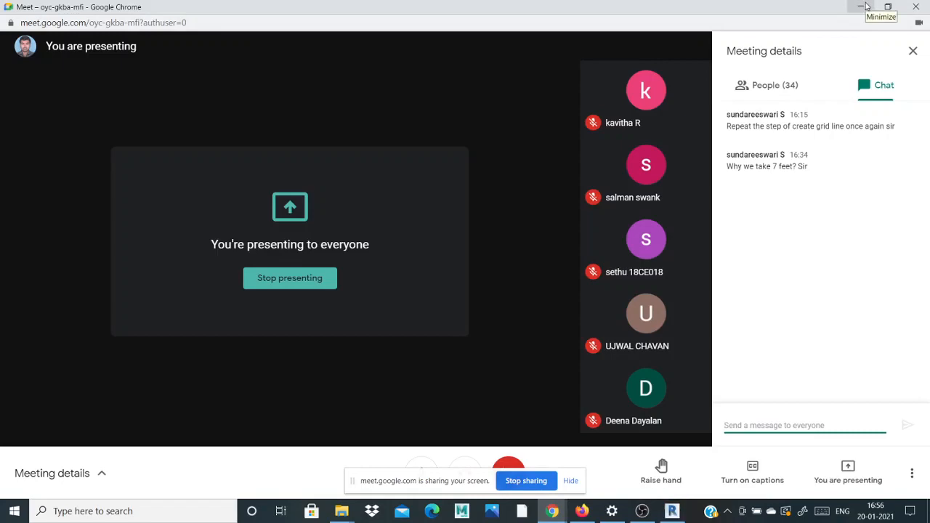
{"action": "left_click", "coordinate": [861, 6]}
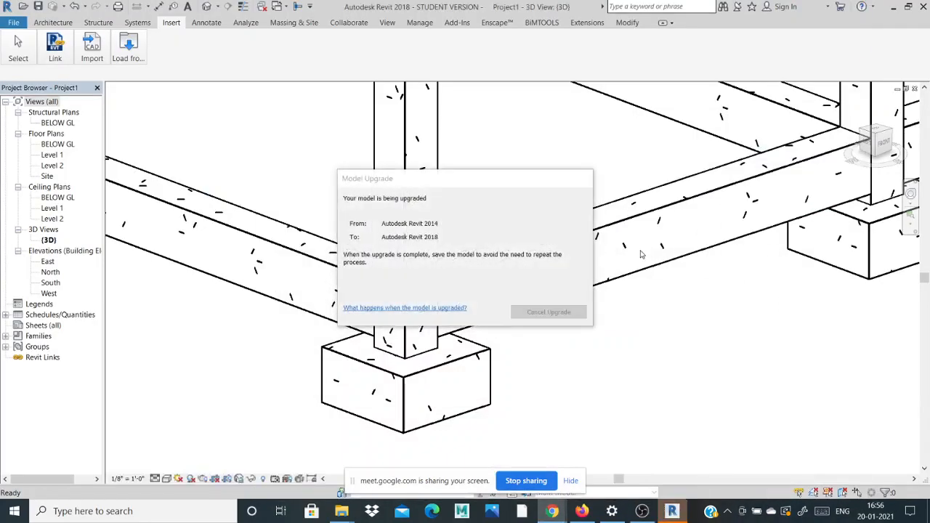
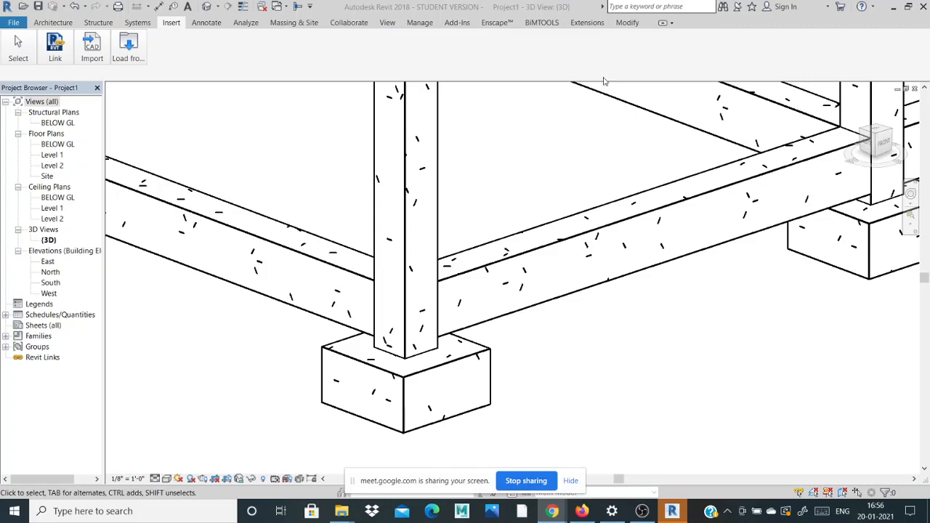
- Select the corner footing and start the Spread Footings reinforcement extension for it
{"action": "scroll", "coordinate": [607, 196], "scroll_direction": "down", "scroll_amount": 2}
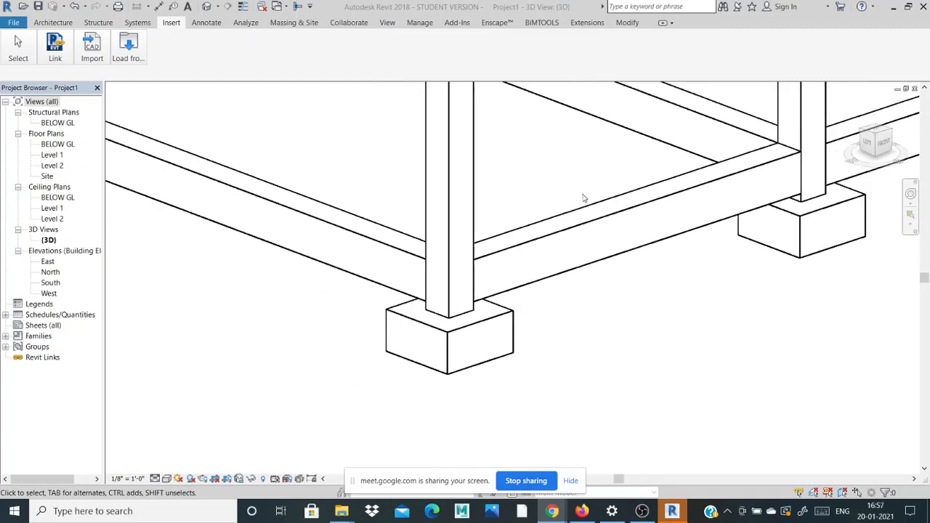
{"action": "left_click", "coordinate": [587, 22]}
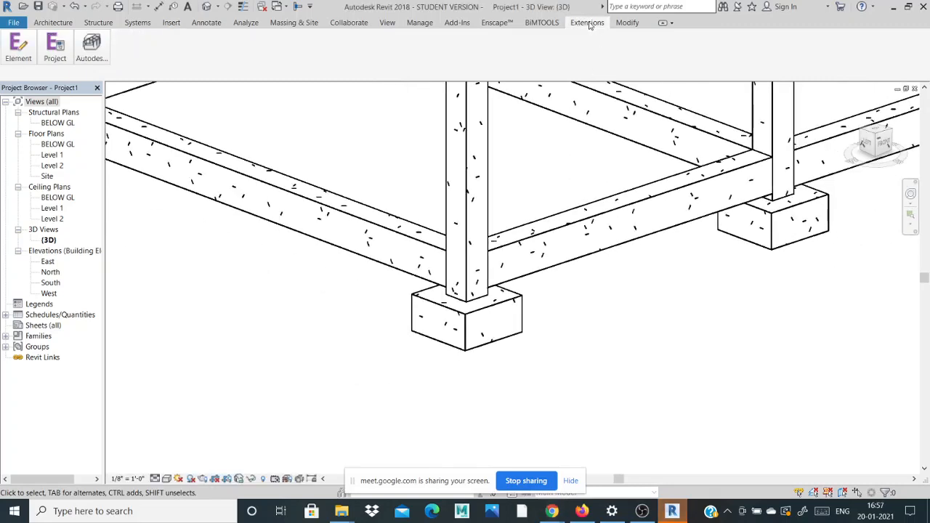
{"action": "left_click", "coordinate": [457, 328]}
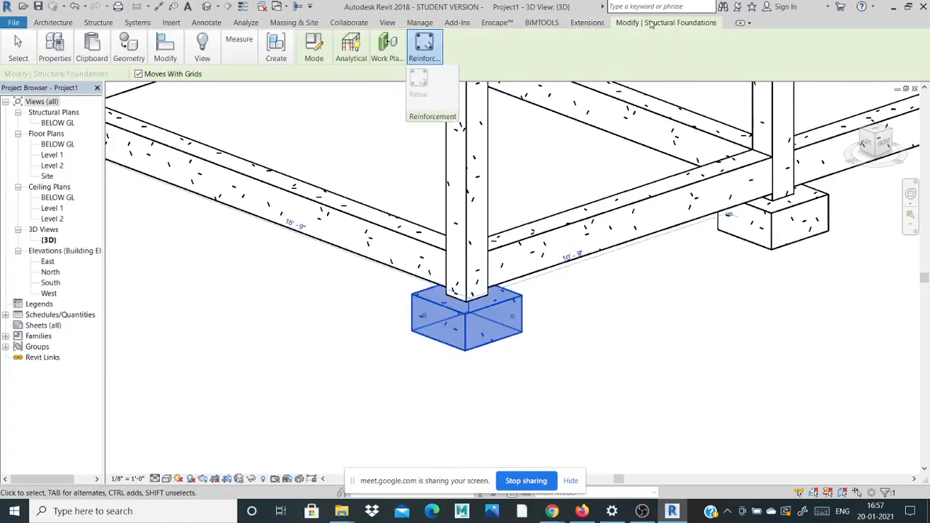
{"action": "left_click", "coordinate": [587, 23]}
{"action": "mouse_move", "coordinate": [96, 52]}
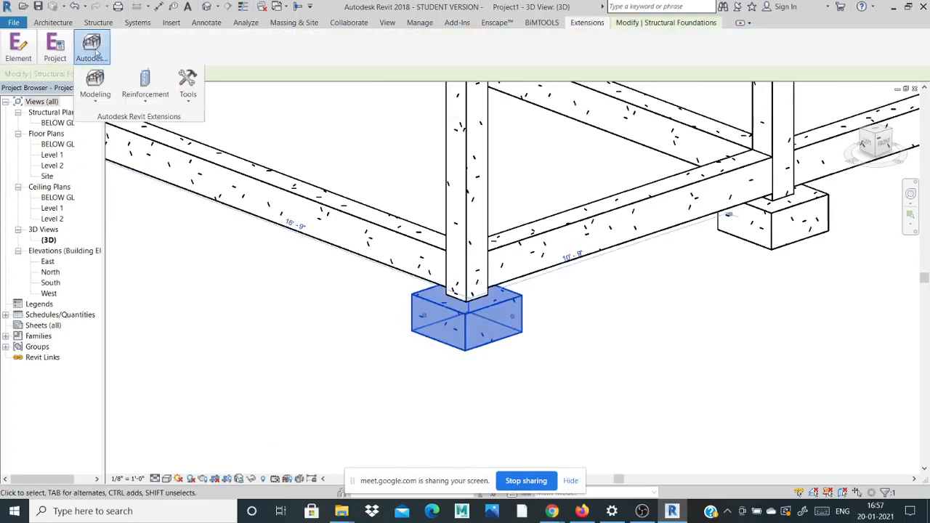
{"action": "left_click", "coordinate": [145, 88]}
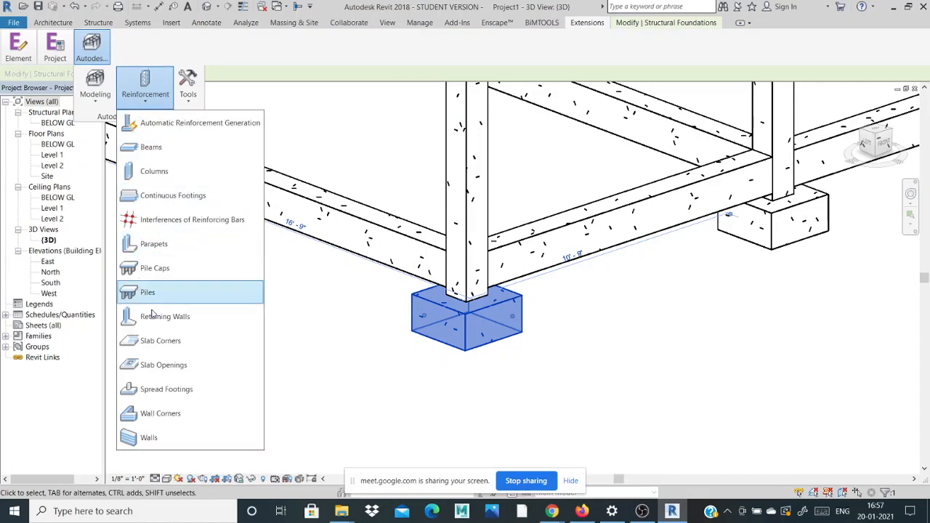
{"action": "left_click", "coordinate": [183, 388]}
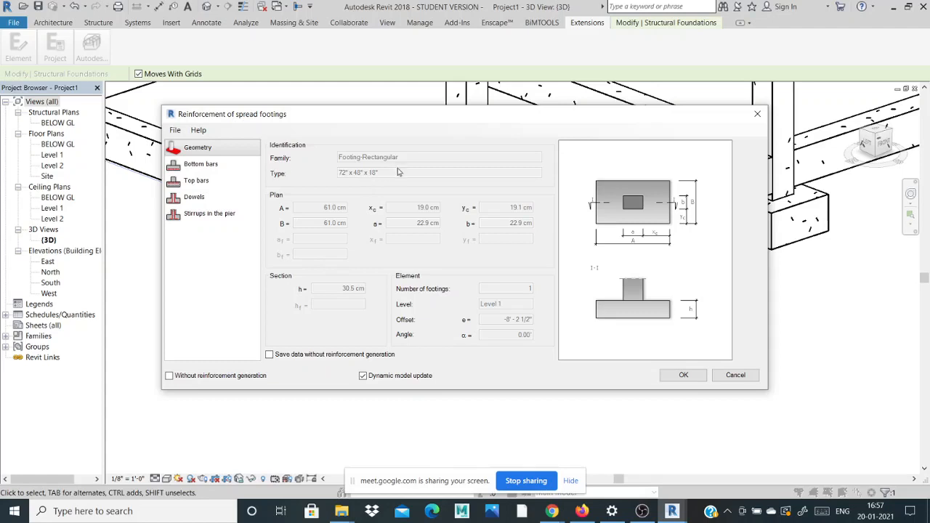
- Set the footing's longitudinal and transversal bottom bars to #10
{"action": "left_click", "coordinate": [215, 166]}
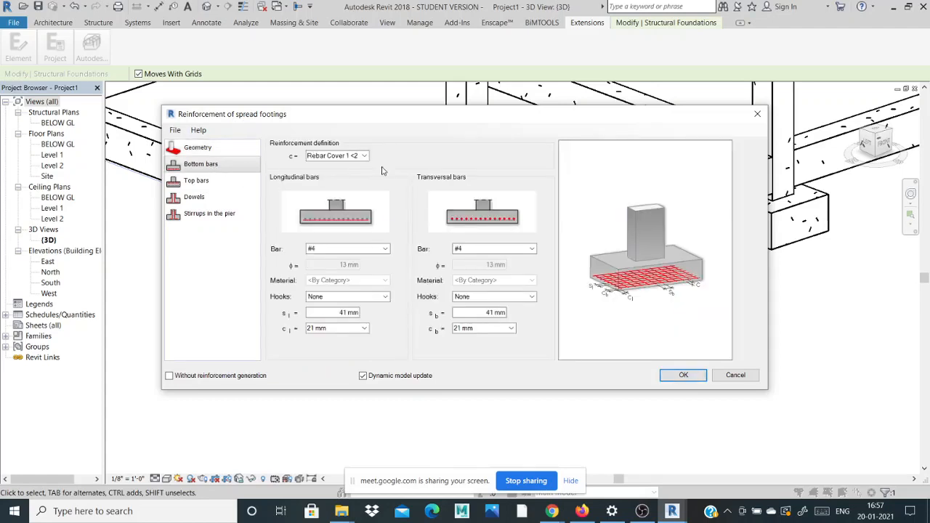
{"action": "left_click", "coordinate": [388, 249]}
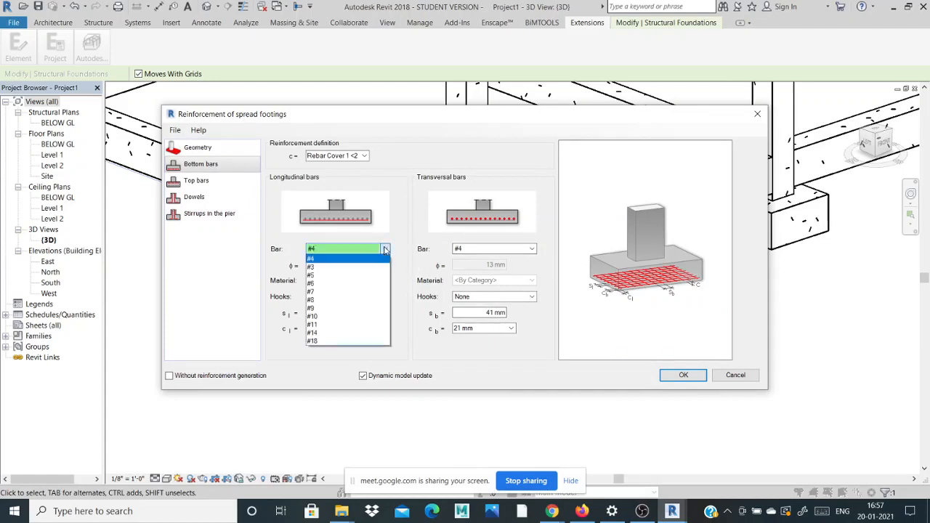
{"action": "left_click", "coordinate": [346, 312]}
{"action": "left_click", "coordinate": [501, 248]}
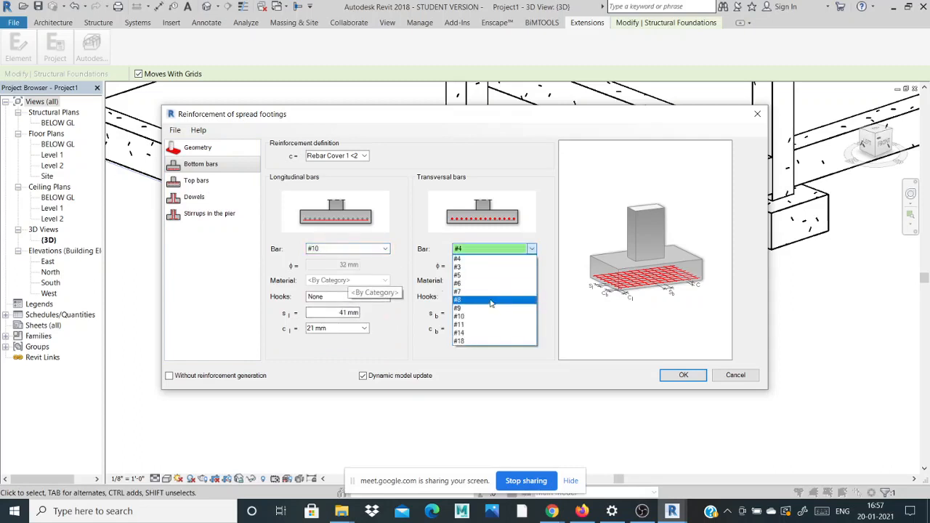
{"action": "left_click", "coordinate": [483, 316]}
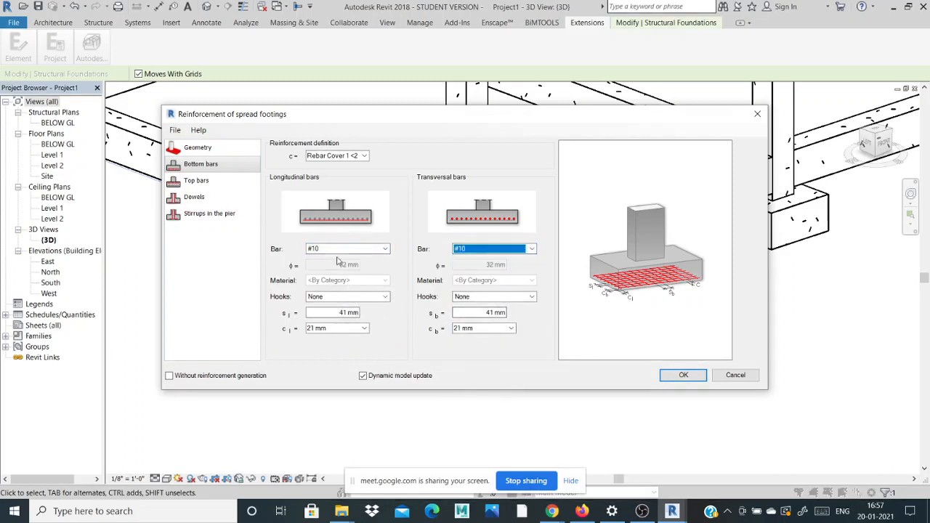
- Enable top reinforcement for the footing and set its longitudinal and transversal bars to #10
{"action": "left_click", "coordinate": [196, 181]}
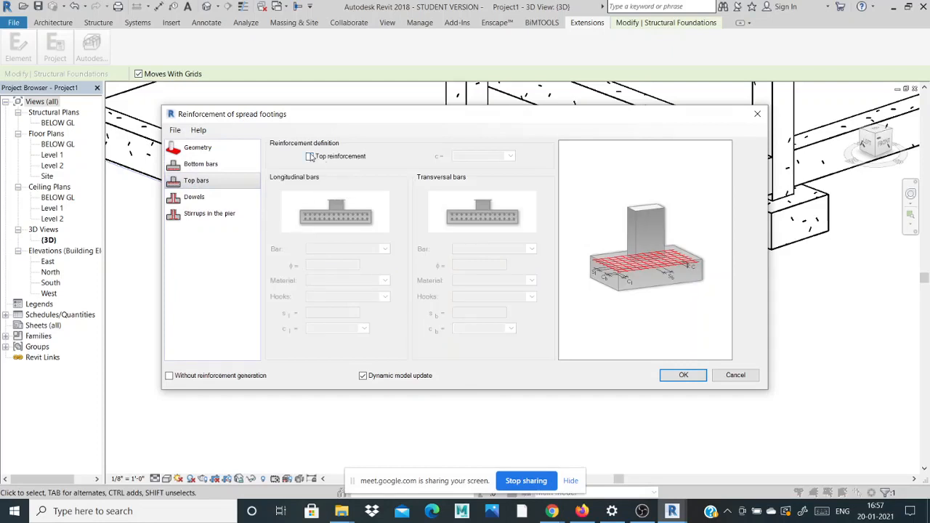
{"action": "left_click", "coordinate": [310, 156]}
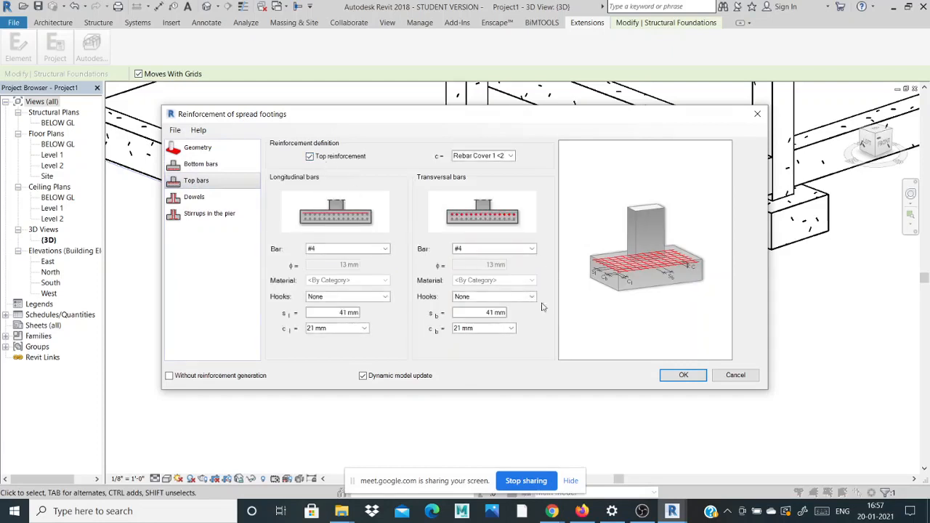
{"action": "left_click", "coordinate": [385, 249]}
{"action": "left_click", "coordinate": [364, 320]}
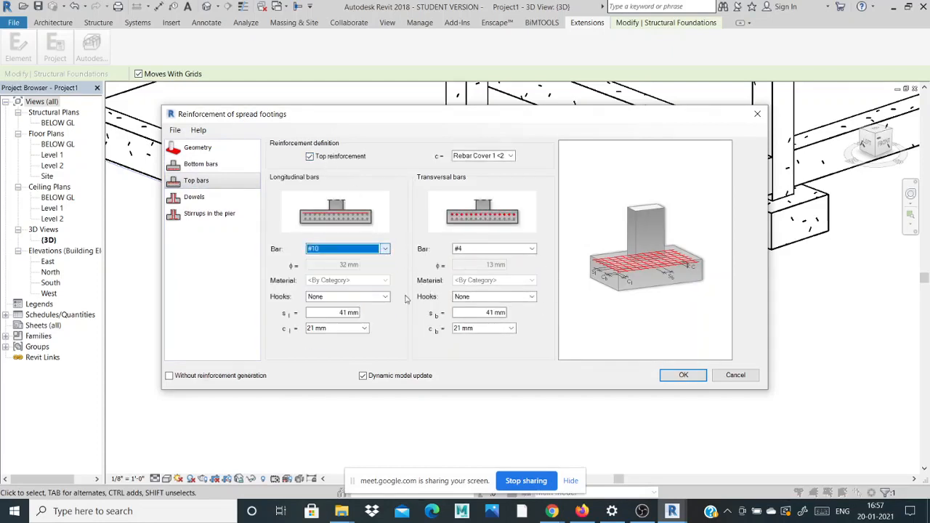
{"action": "left_click", "coordinate": [532, 248]}
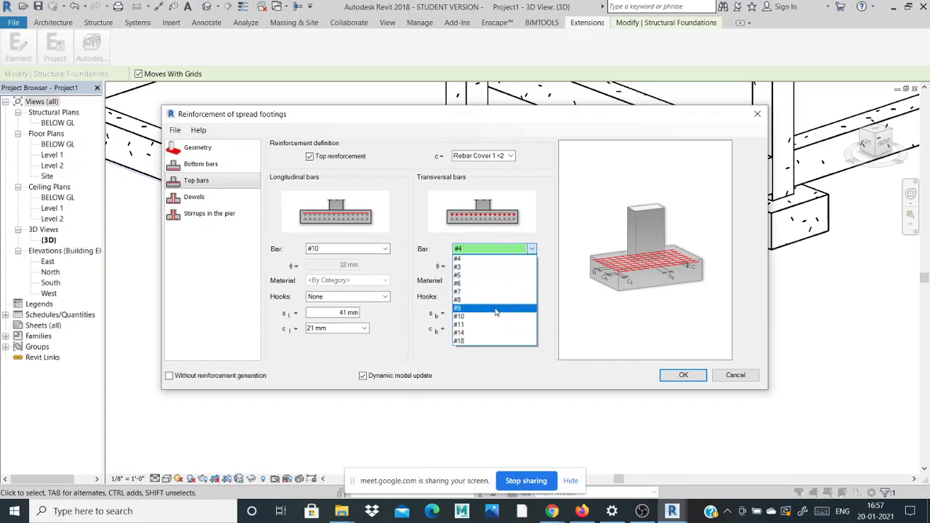
{"action": "left_click", "coordinate": [496, 316]}
- Set the corner footing's dowel bars to #11 and choose the dowel type with outward-bent feet
{"action": "left_click", "coordinate": [194, 197]}
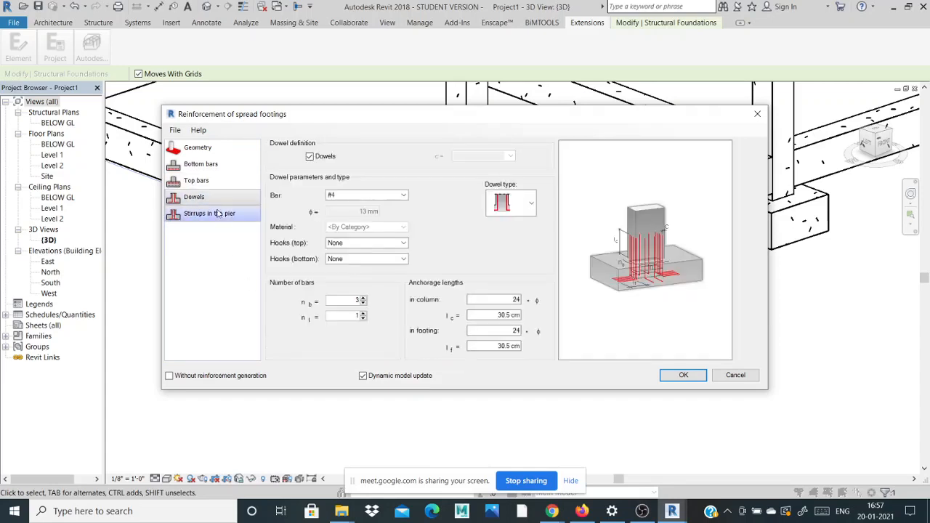
{"action": "left_click", "coordinate": [403, 195]}
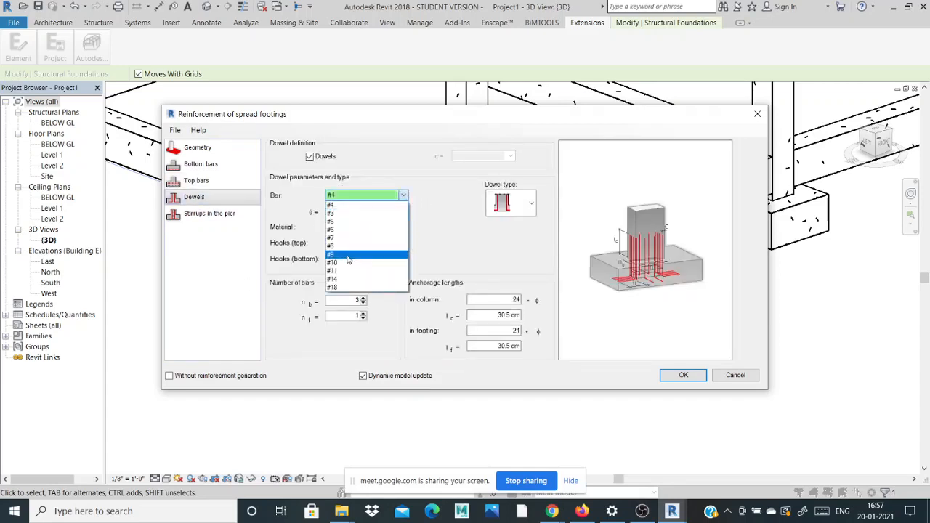
{"action": "left_click", "coordinate": [336, 271]}
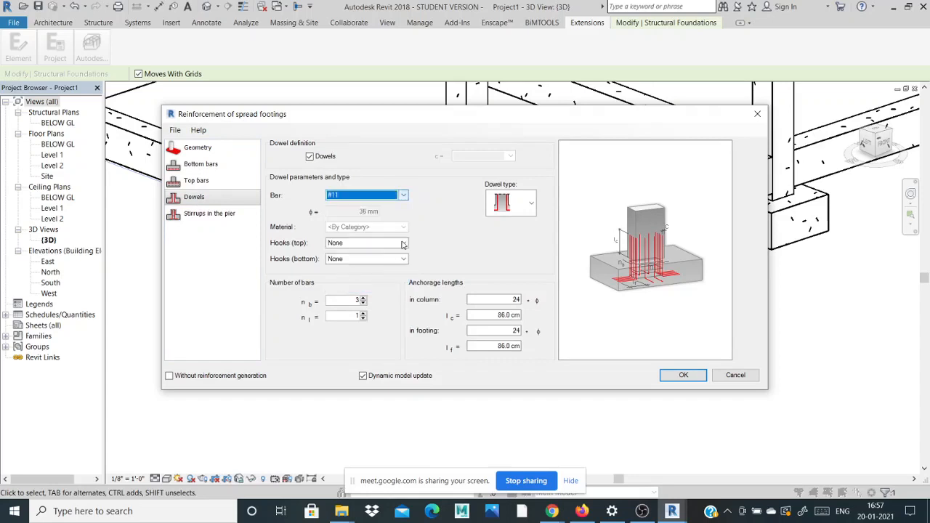
{"action": "left_click", "coordinate": [530, 203]}
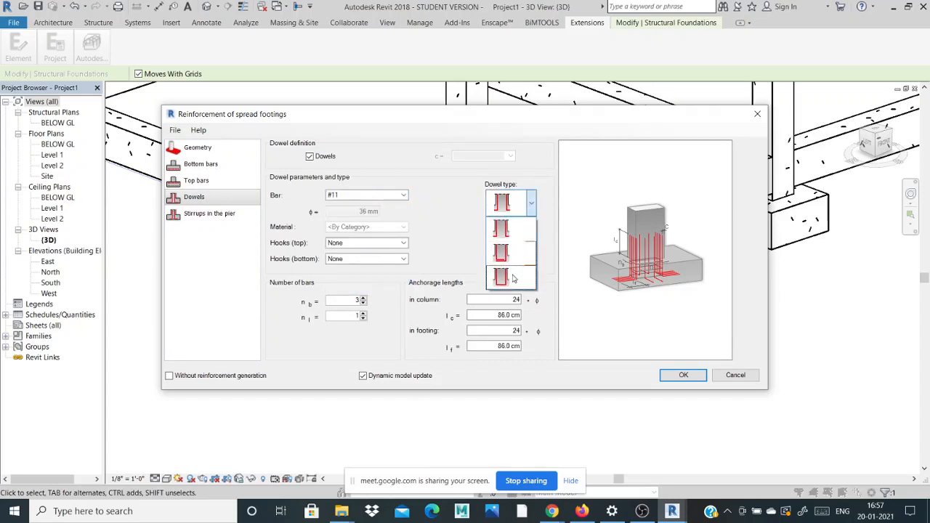
{"action": "left_click", "coordinate": [509, 234]}
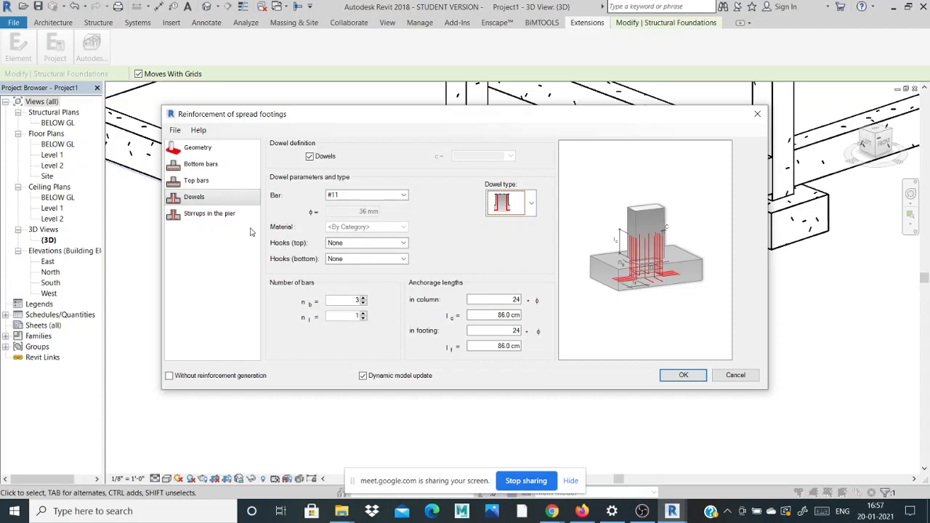
- Review the pier stirrup options with #4 bars, generate the corner footing's reinforcement, and close the reinforcement dialog
{"action": "left_click", "coordinate": [216, 212]}
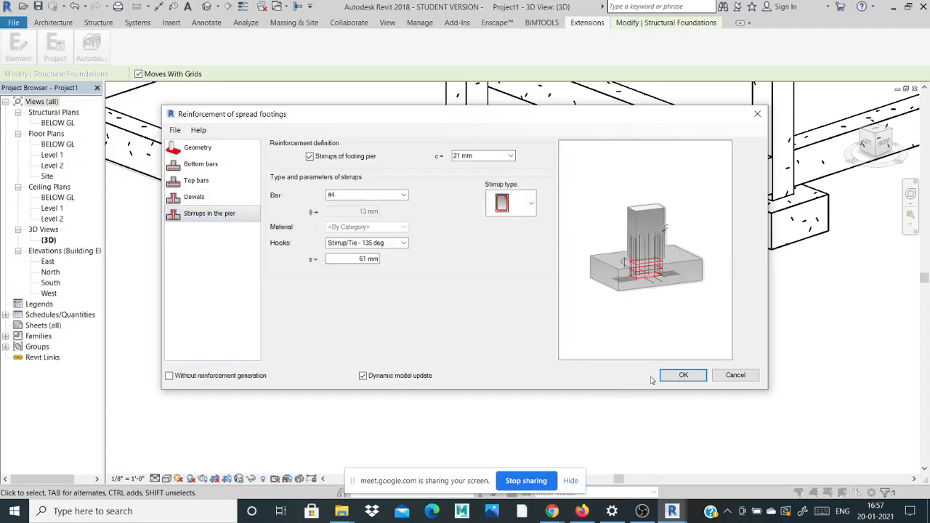
{"action": "left_click", "coordinate": [532, 202]}
{"action": "left_click", "coordinate": [532, 200]}
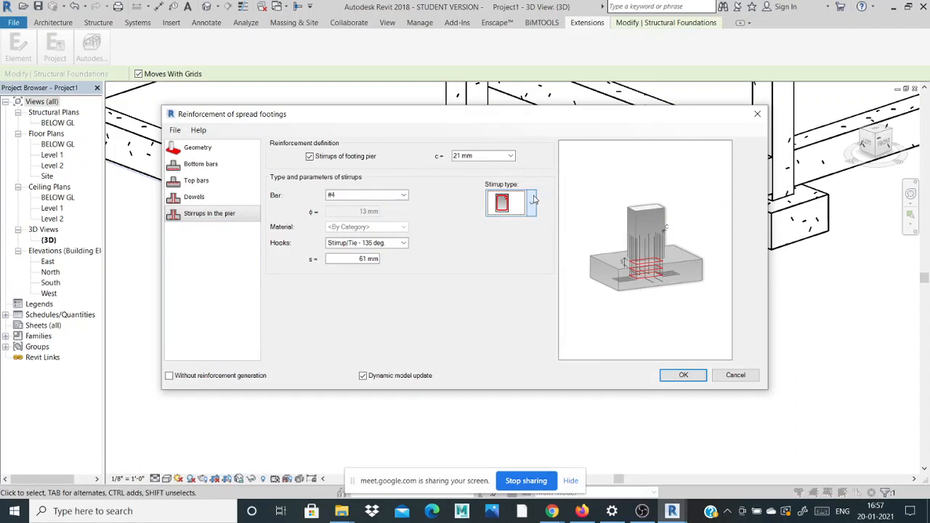
{"action": "left_click", "coordinate": [663, 374]}
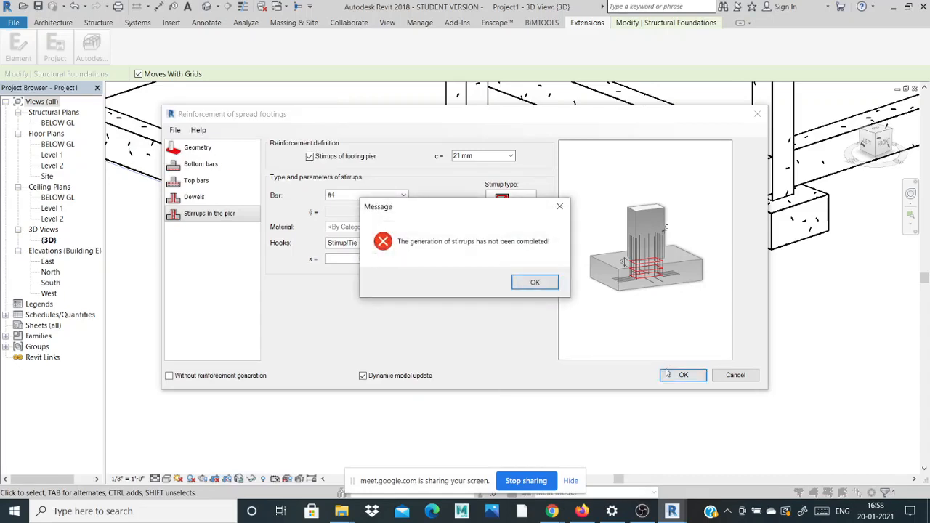
{"action": "left_click", "coordinate": [544, 282]}
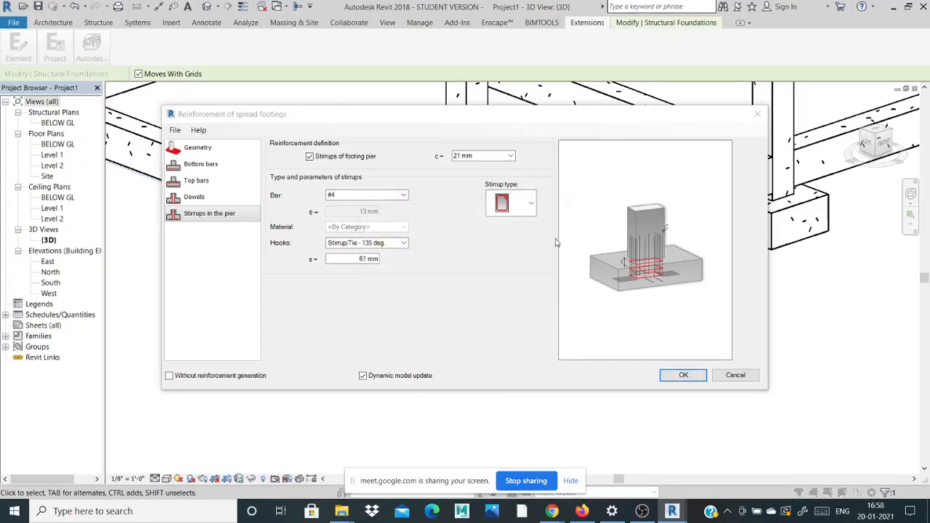
{"action": "left_click", "coordinate": [756, 114]}
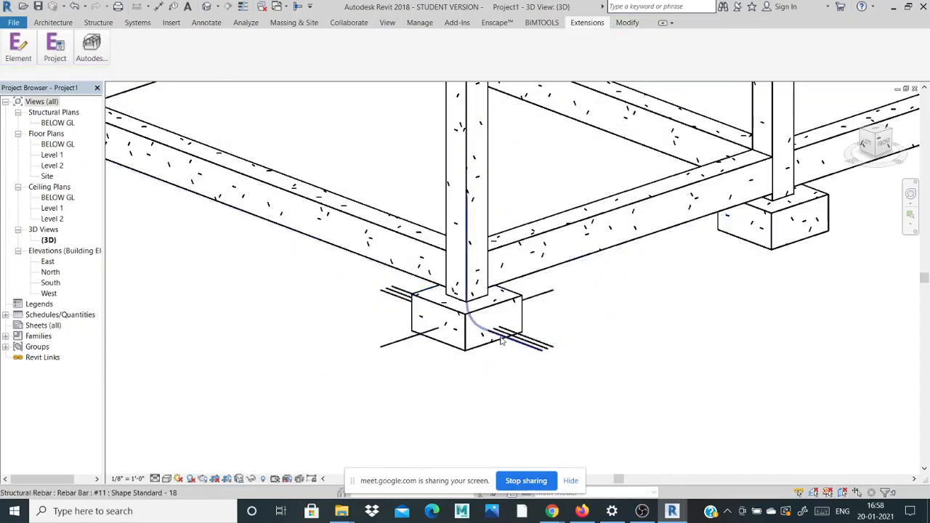
- Select the corner footing and examine its bottom, top and dowel bars up close
{"action": "scroll", "coordinate": [501, 337], "scroll_direction": "up", "scroll_amount": 2}
{"action": "left_click", "coordinate": [436, 312]}
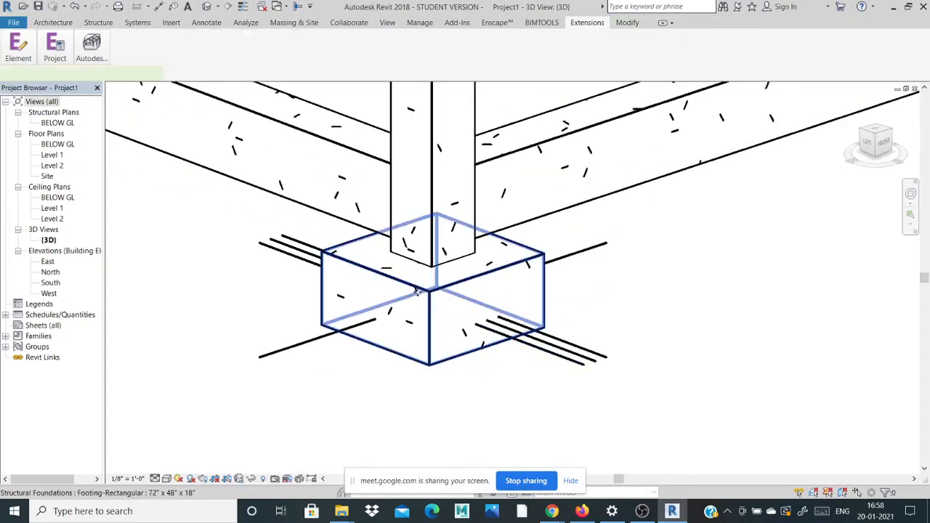
{"action": "scroll", "coordinate": [436, 313], "scroll_direction": "up", "scroll_amount": 4}
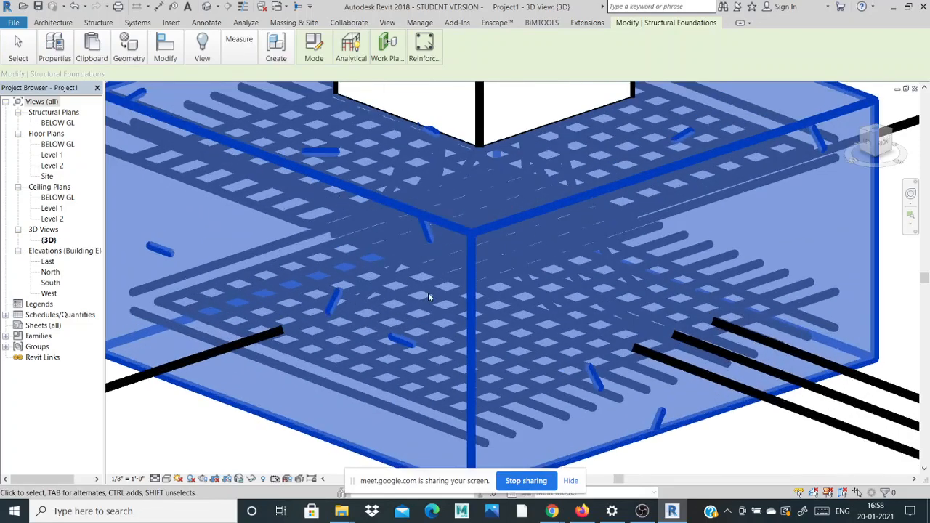
{"action": "scroll", "coordinate": [428, 292], "scroll_direction": "down", "scroll_amount": 3}
{"action": "scroll", "coordinate": [419, 271], "scroll_direction": "down", "scroll_amount": 5}
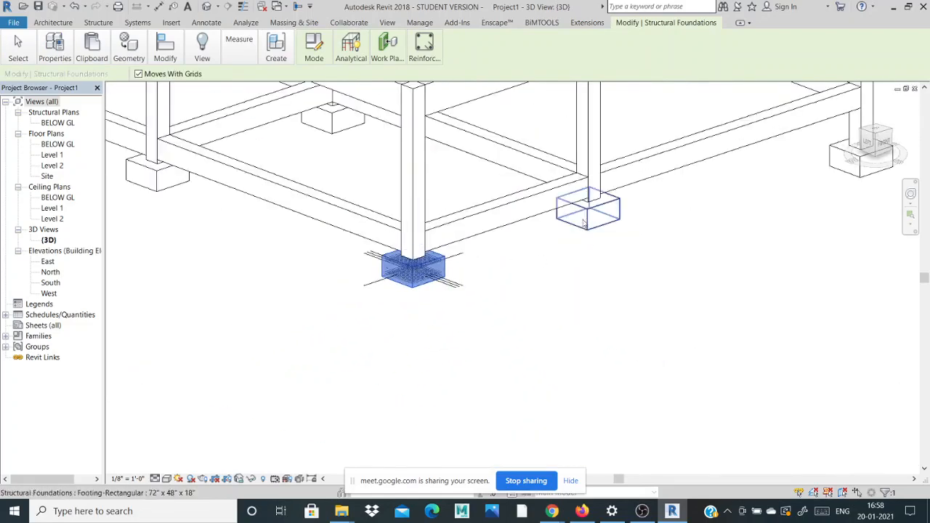
- Generate spread footing reinforcement with the default settings for the footing next to the reinforced corner footing
{"action": "left_click", "coordinate": [588, 202]}
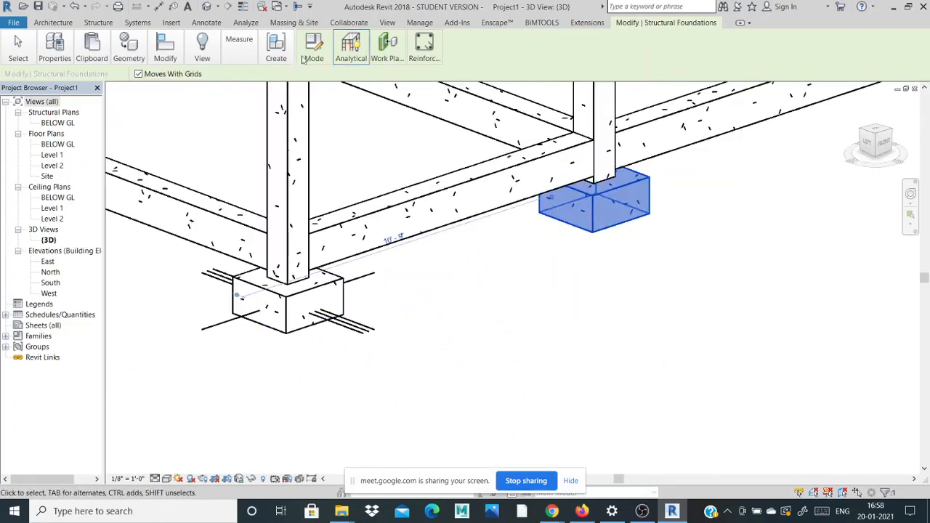
{"action": "left_click", "coordinate": [587, 22]}
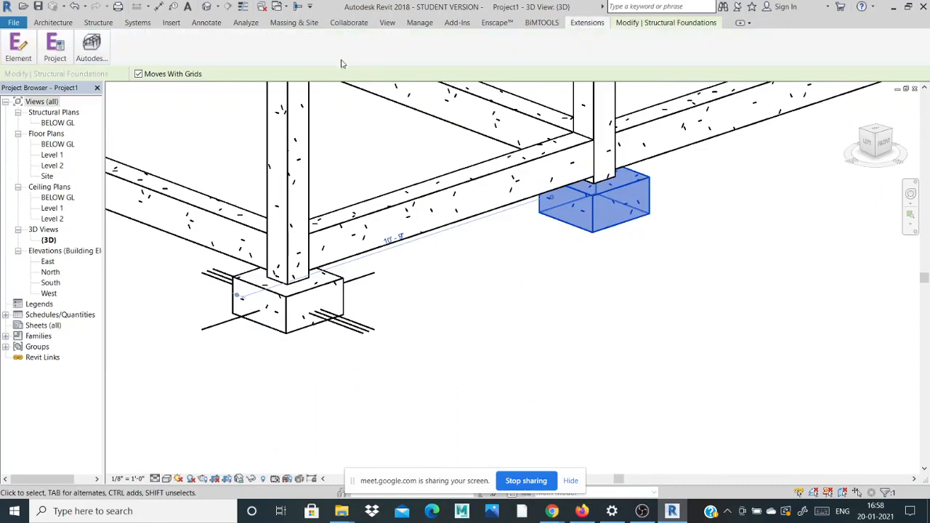
{"action": "left_click", "coordinate": [93, 52]}
{"action": "left_click", "coordinate": [145, 86]}
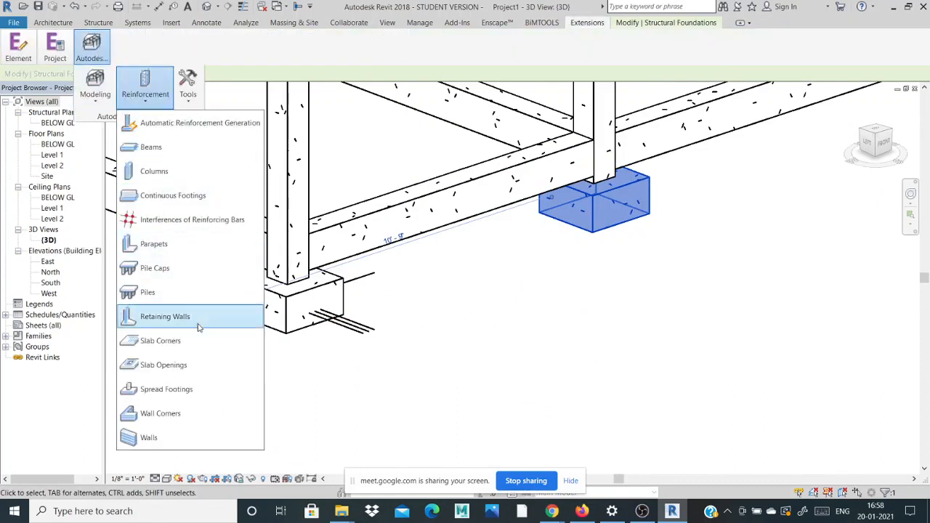
{"action": "left_click", "coordinate": [191, 388]}
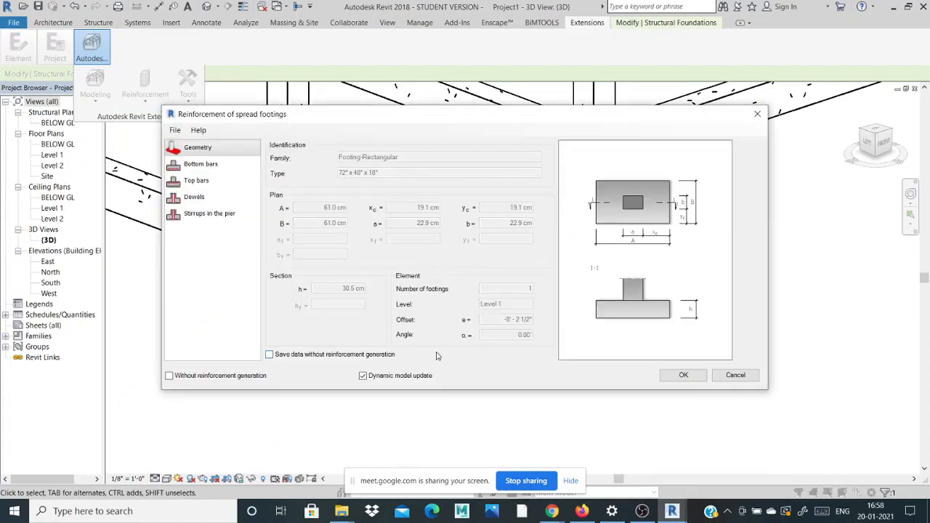
{"action": "left_click", "coordinate": [666, 378]}
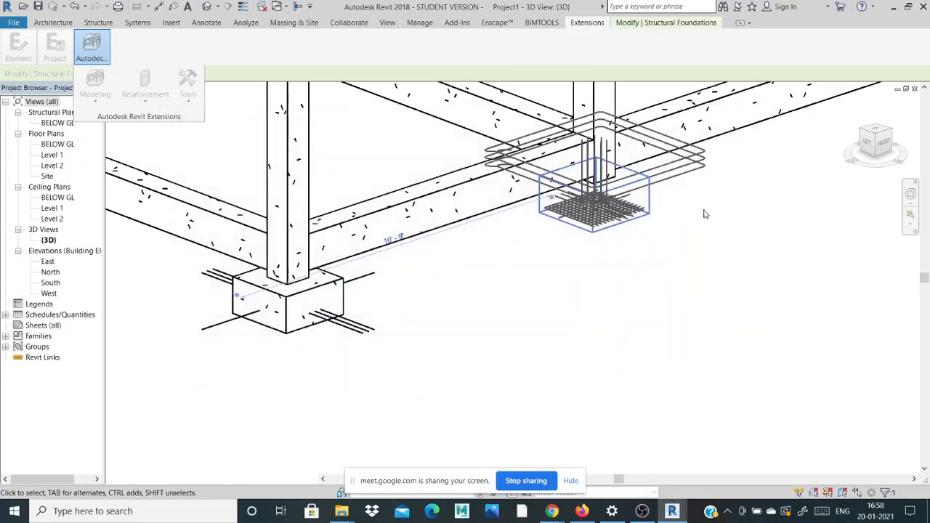
- Examine the rebar mesh, dowels and stirrups inside the second footing from close up and from farther away
{"action": "left_click", "coordinate": [704, 214]}
{"action": "scroll", "coordinate": [541, 190], "scroll_direction": "up", "scroll_amount": 5}
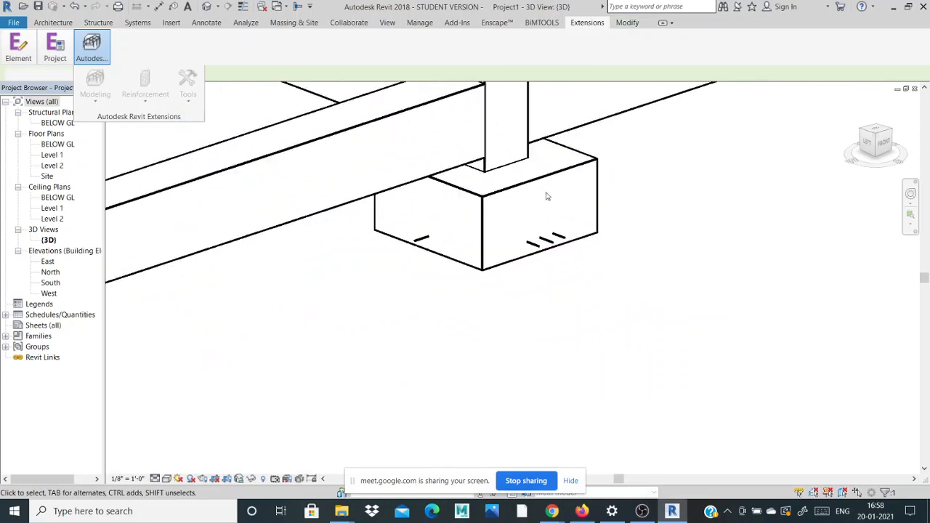
{"action": "left_click", "coordinate": [530, 178]}
{"action": "scroll", "coordinate": [530, 270], "scroll_direction": "up", "scroll_amount": 3}
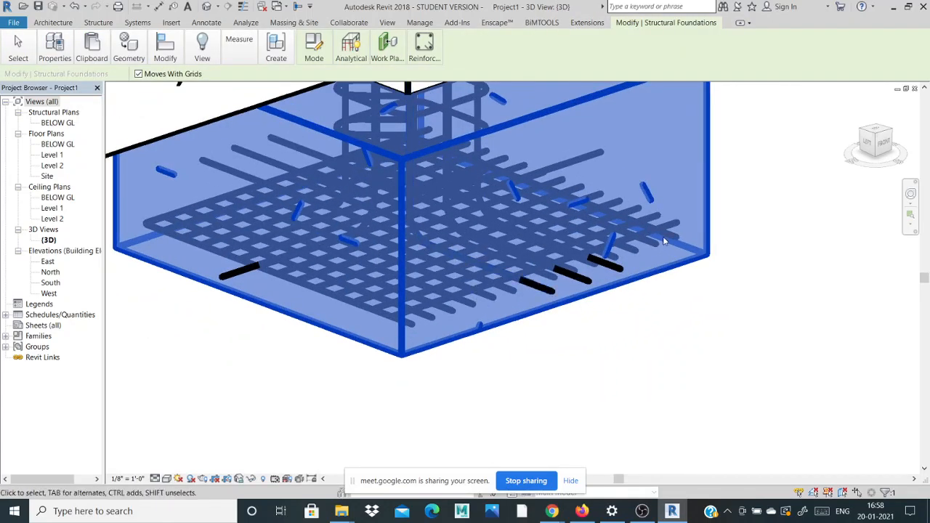
{"action": "scroll", "coordinate": [663, 239], "scroll_direction": "down", "scroll_amount": 3}
{"action": "left_click", "coordinate": [681, 337]}
{"action": "scroll", "coordinate": [494, 254], "scroll_direction": "up", "scroll_amount": 5}
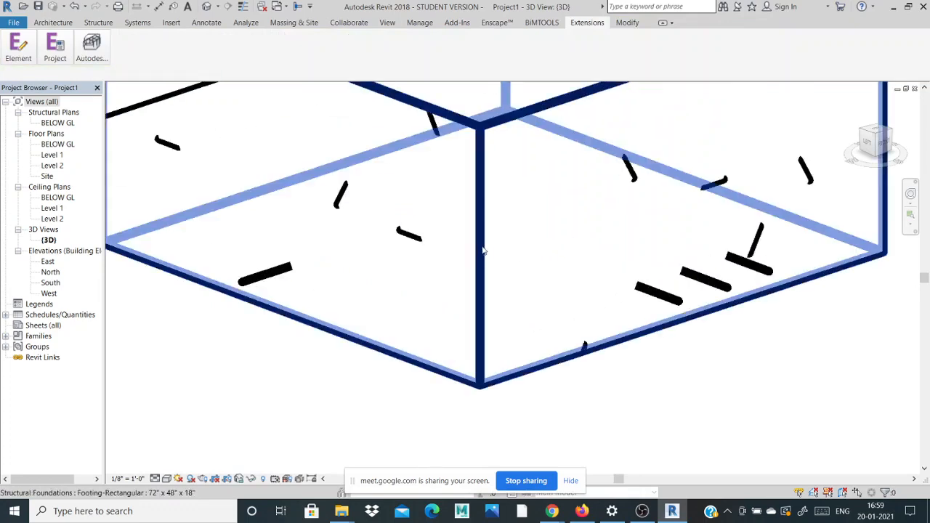
{"action": "left_click", "coordinate": [482, 250]}
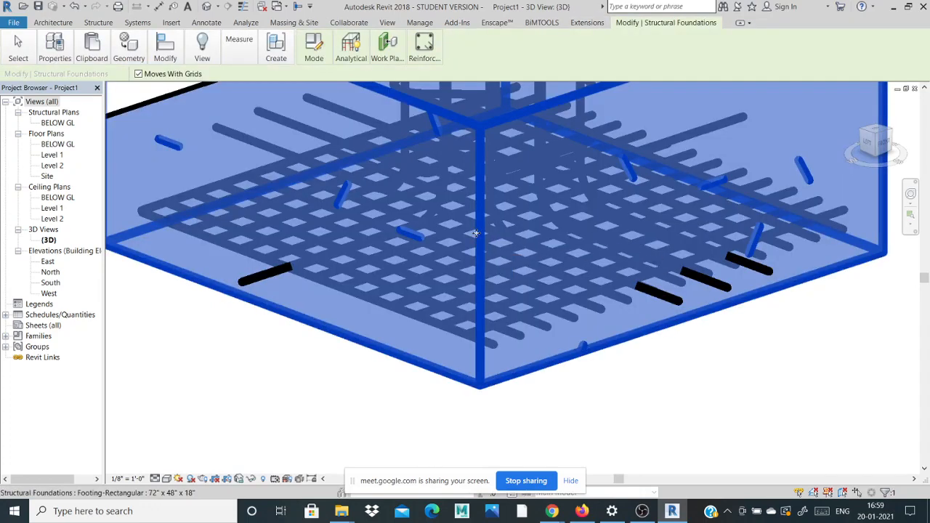
{"action": "scroll", "coordinate": [637, 388], "scroll_direction": "down", "scroll_amount": 3}
{"action": "left_click", "coordinate": [638, 388]}
{"action": "scroll", "coordinate": [531, 248], "scroll_direction": "up", "scroll_amount": 4}
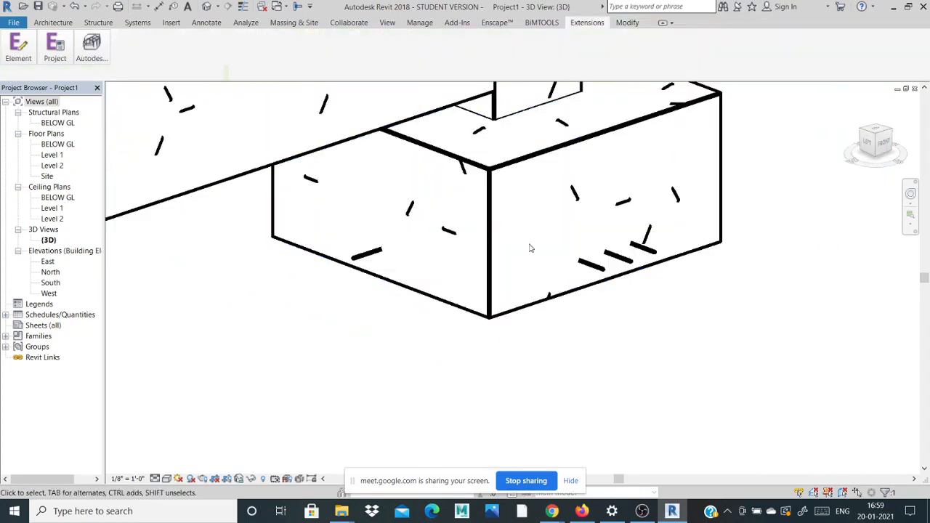
{"action": "left_click", "coordinate": [526, 238]}
{"action": "scroll", "coordinate": [522, 228], "scroll_direction": "up", "scroll_amount": 3}
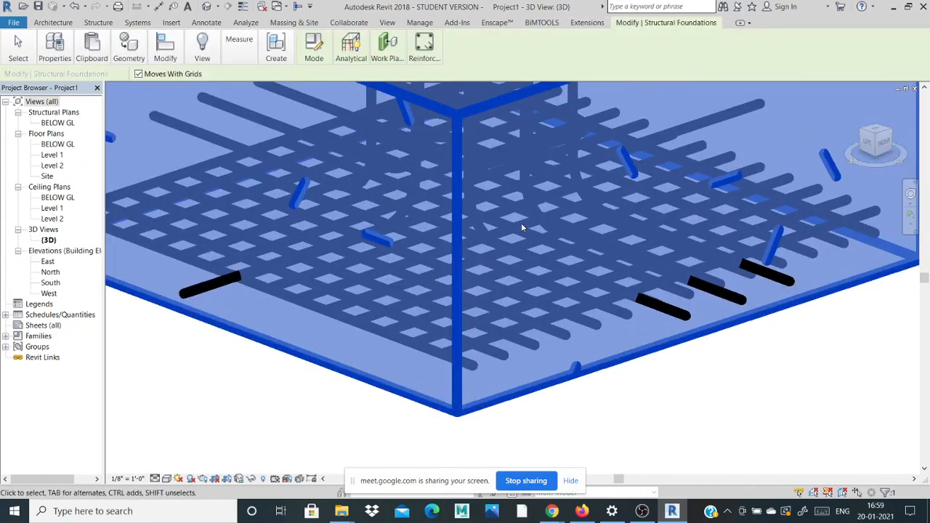
{"action": "scroll", "coordinate": [522, 228], "scroll_direction": "down", "scroll_amount": 6}
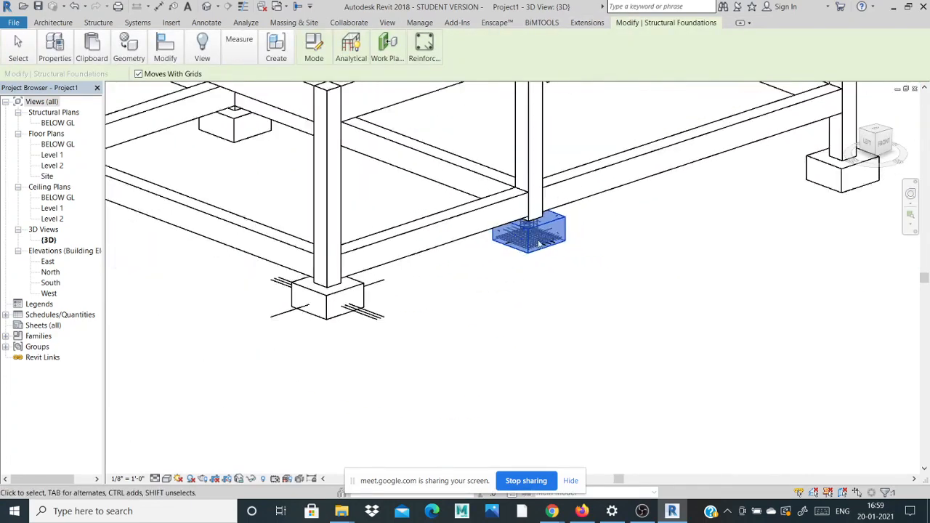
{"action": "scroll", "coordinate": [538, 245], "scroll_direction": "down", "scroll_amount": 1}
{"action": "key", "text": "Escape"}
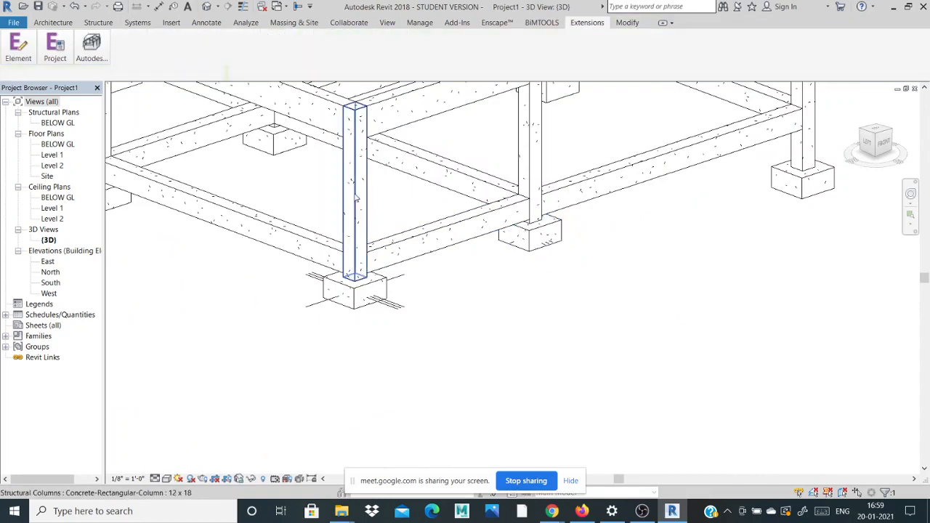
- Reinforce the column above the corner footing with the Columns extension, using #10 bars and the default stirrups and dowels
{"action": "left_click", "coordinate": [356, 198]}
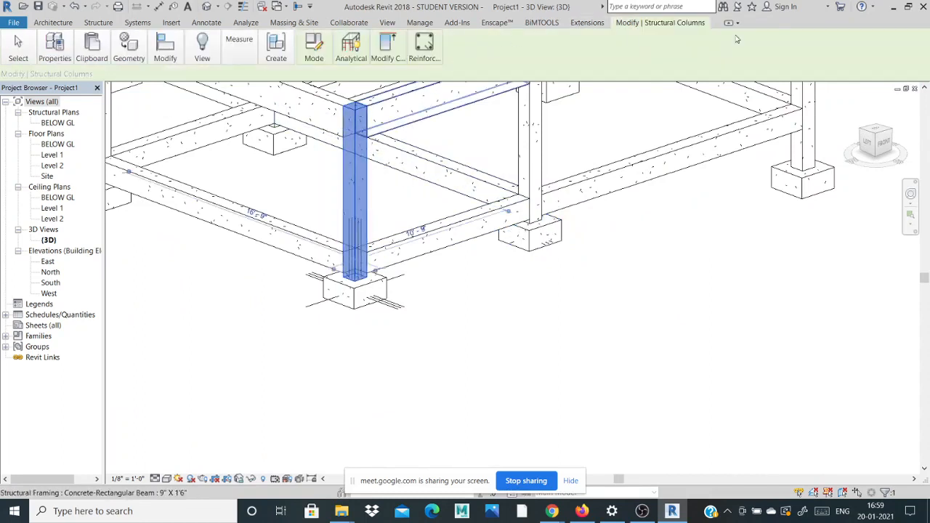
{"action": "left_click", "coordinate": [587, 22]}
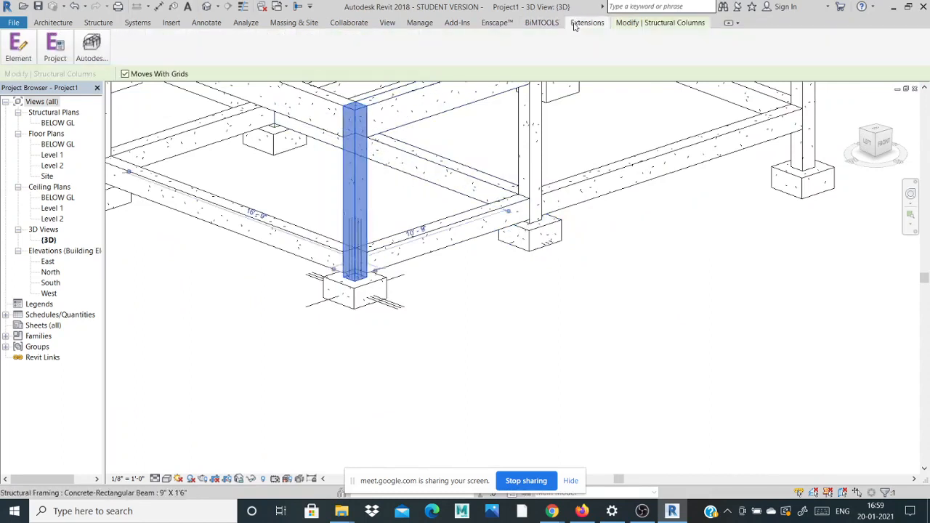
{"action": "left_click", "coordinate": [89, 51]}
{"action": "left_click", "coordinate": [144, 102]}
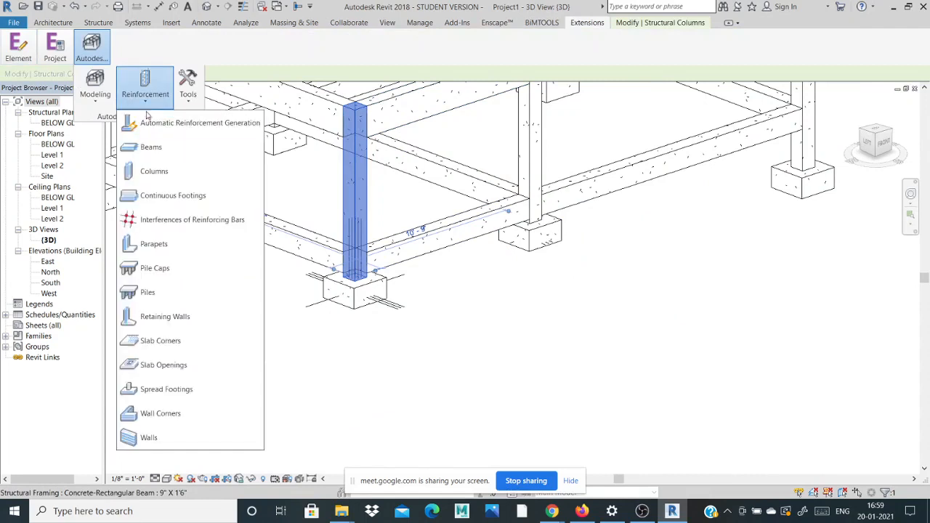
{"action": "left_click", "coordinate": [170, 173]}
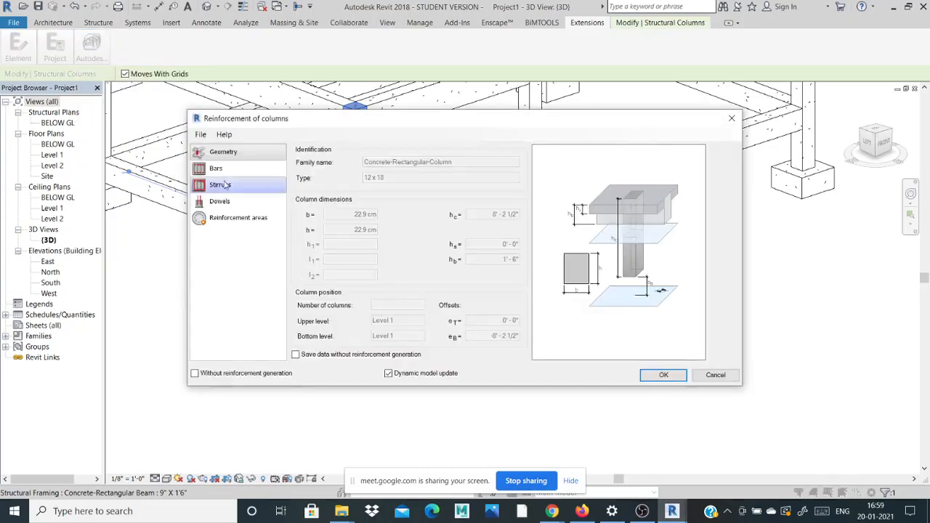
{"action": "left_click", "coordinate": [231, 174]}
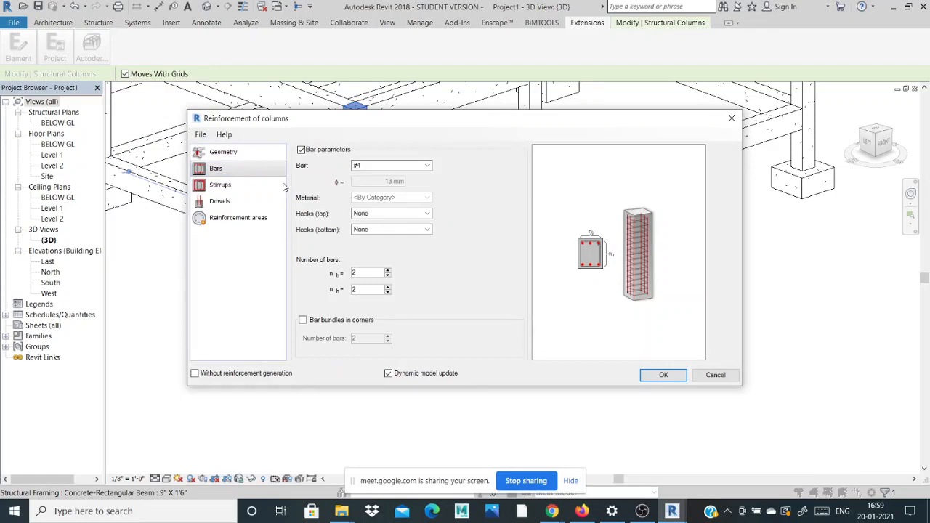
{"action": "left_click", "coordinate": [407, 166]}
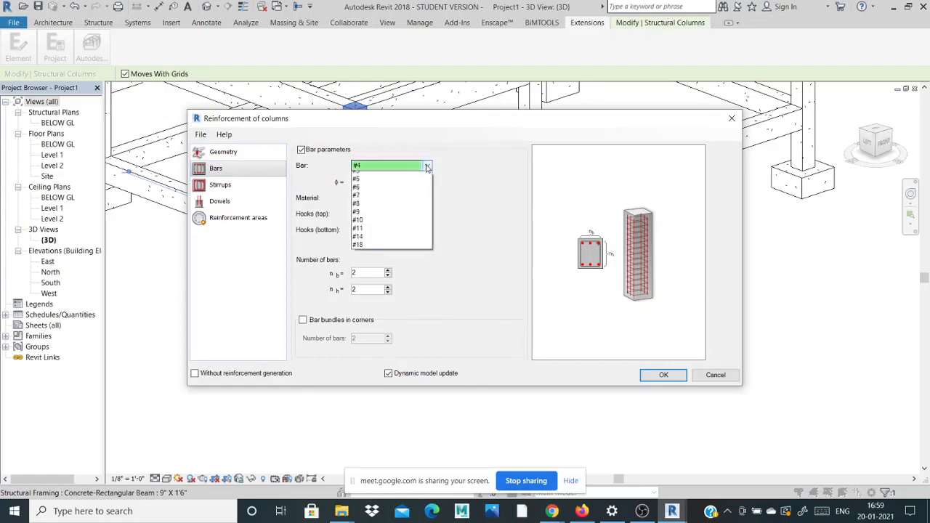
{"action": "left_click", "coordinate": [393, 234]}
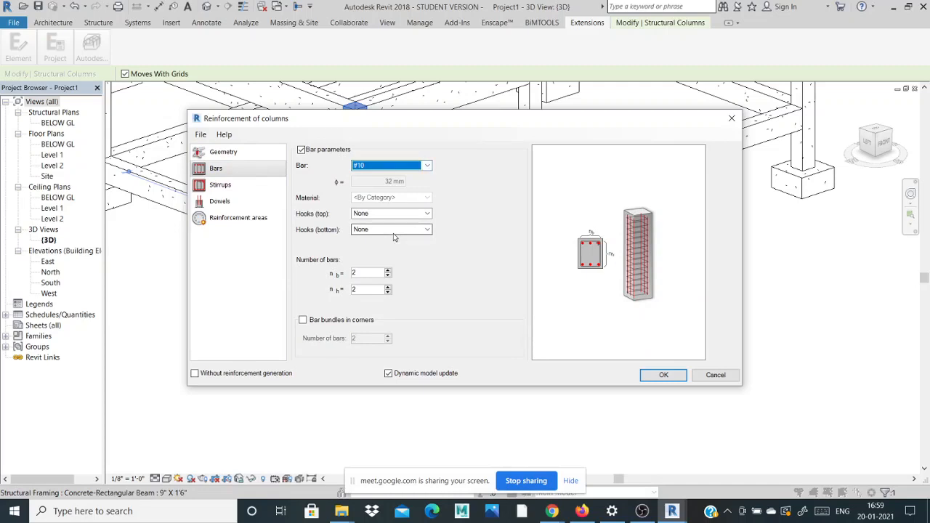
{"action": "left_click", "coordinate": [220, 185]}
{"action": "left_click", "coordinate": [220, 201]}
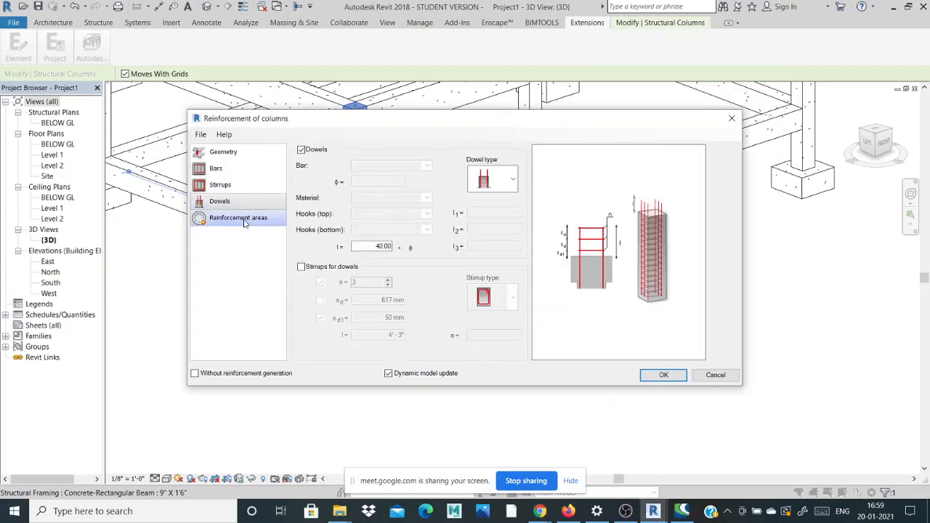
{"action": "left_click", "coordinate": [657, 376]}
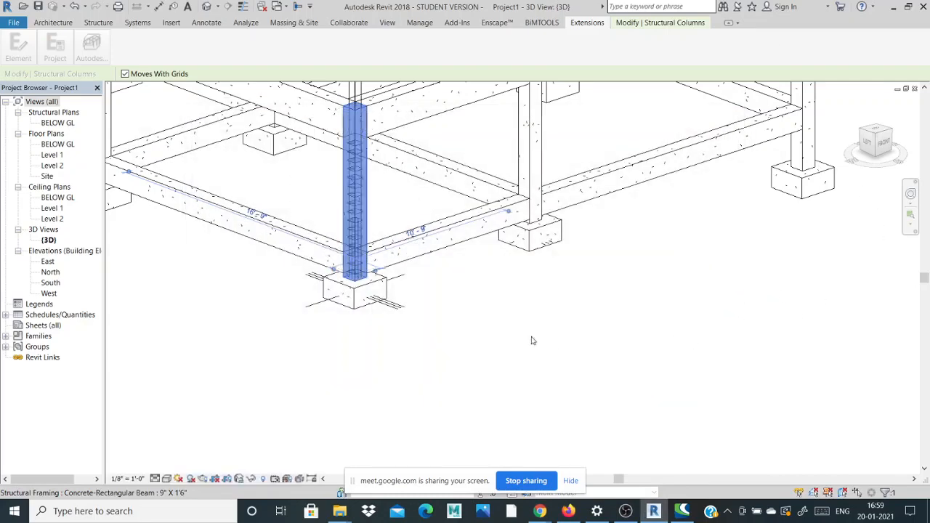
- Select the reinforced corner column and examine its stirrups and vertical bars from close up
{"action": "left_click", "coordinate": [531, 339]}
{"action": "scroll", "coordinate": [335, 132], "scroll_direction": "up", "scroll_amount": 3}
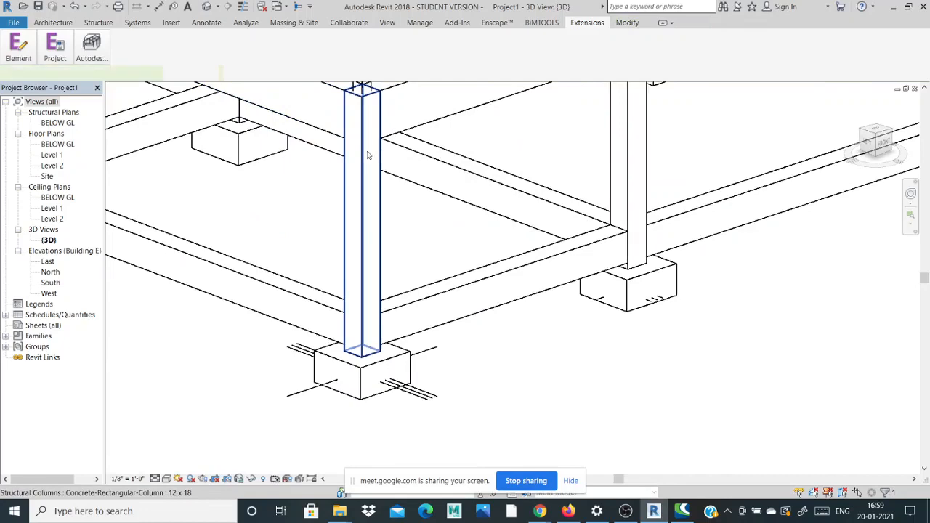
{"action": "left_click", "coordinate": [367, 152]}
{"action": "scroll", "coordinate": [359, 211], "scroll_direction": "up", "scroll_amount": 4}
{"action": "scroll", "coordinate": [358, 211], "scroll_direction": "up", "scroll_amount": 4}
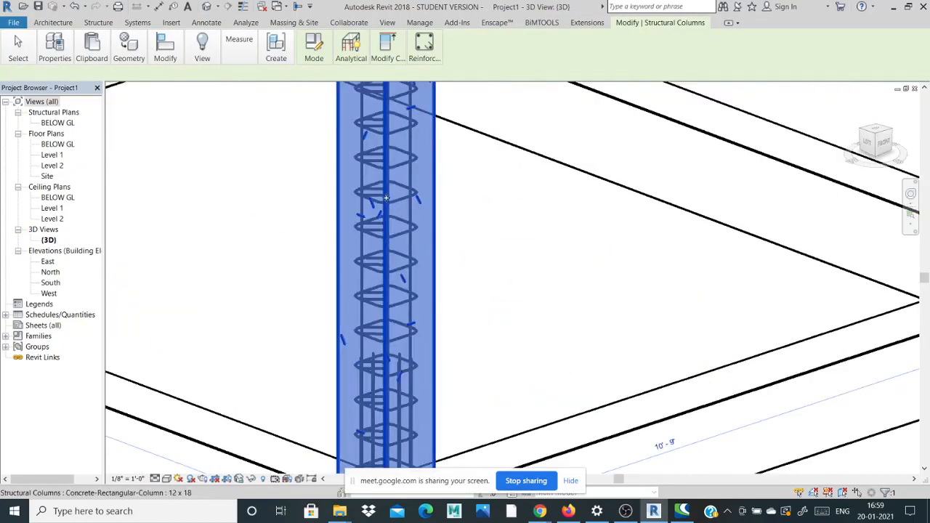
{"action": "scroll", "coordinate": [385, 165], "scroll_direction": "down", "scroll_amount": 6}
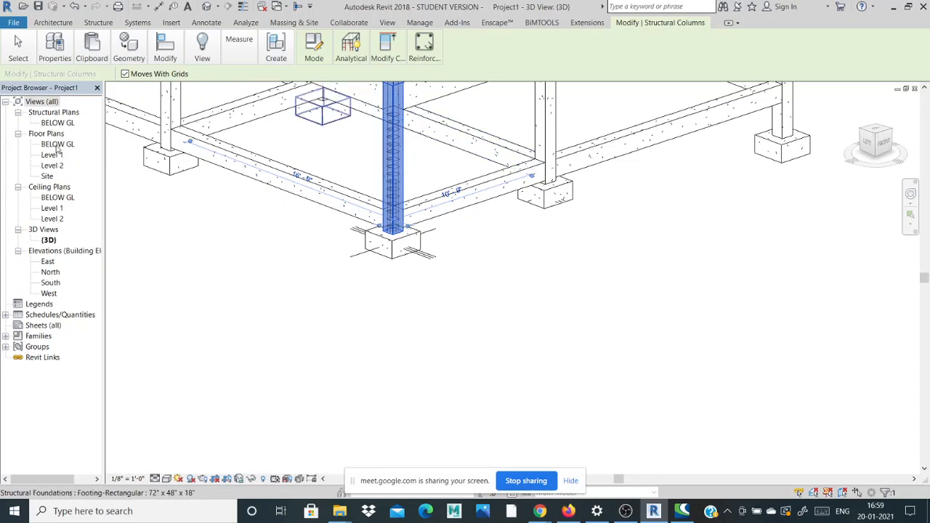
- In the Site floor plan, create a section along grid A through the corner column at grid 1, flipped to face away from the building
{"action": "double_click", "coordinate": [49, 177]}
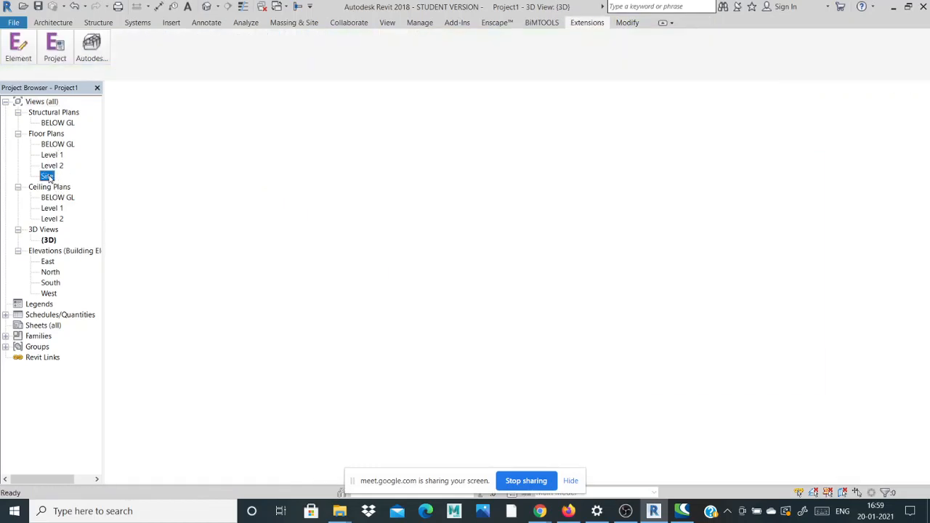
{"action": "scroll", "coordinate": [360, 215], "scroll_direction": "down", "scroll_amount": 2}
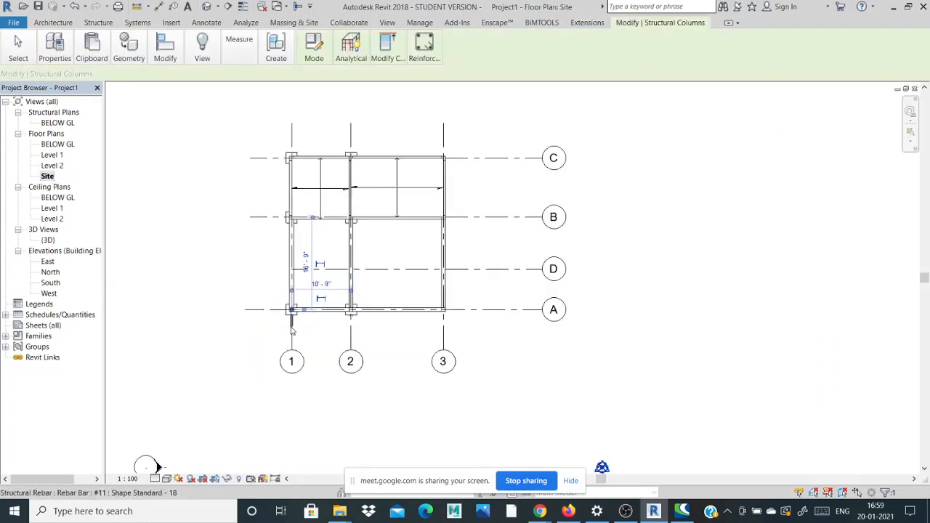
{"action": "scroll", "coordinate": [283, 276], "scroll_direction": "up", "scroll_amount": 5}
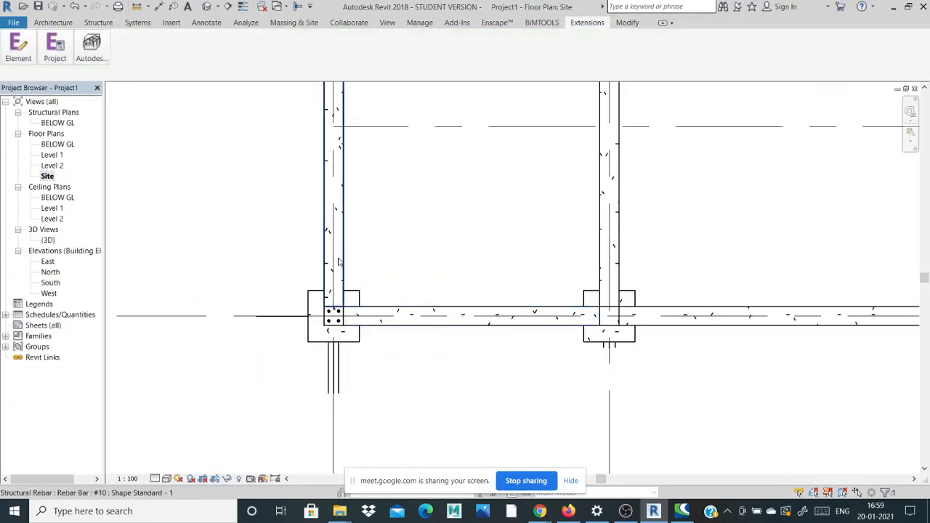
{"action": "left_click", "coordinate": [388, 26]}
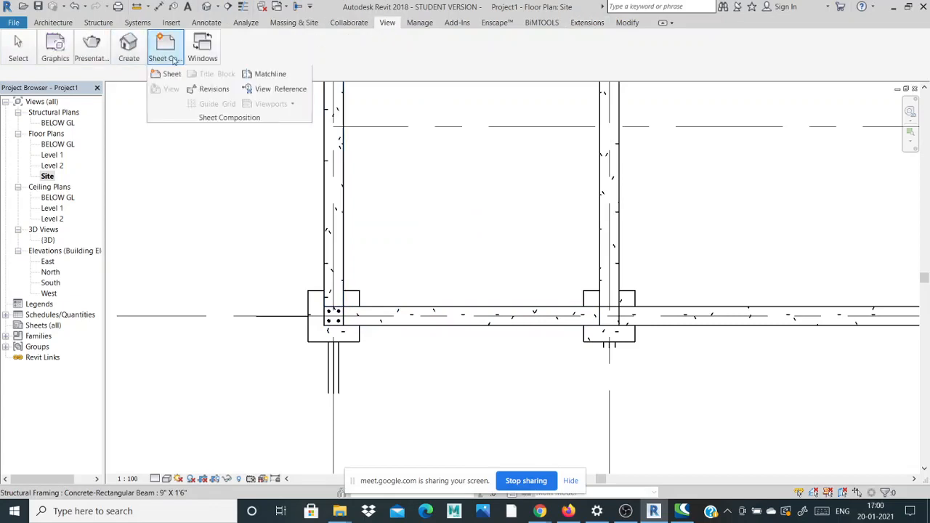
{"action": "mouse_move", "coordinate": [92, 56]}
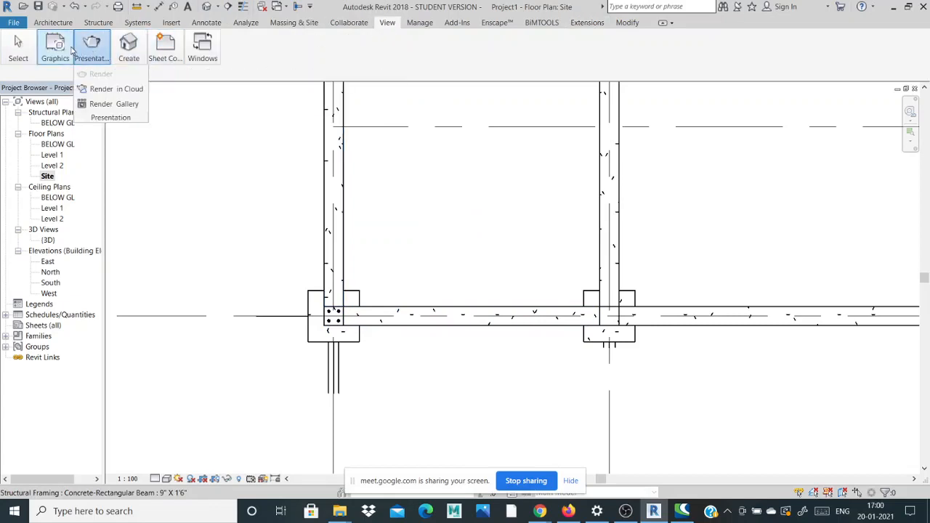
{"action": "mouse_move", "coordinate": [142, 58]}
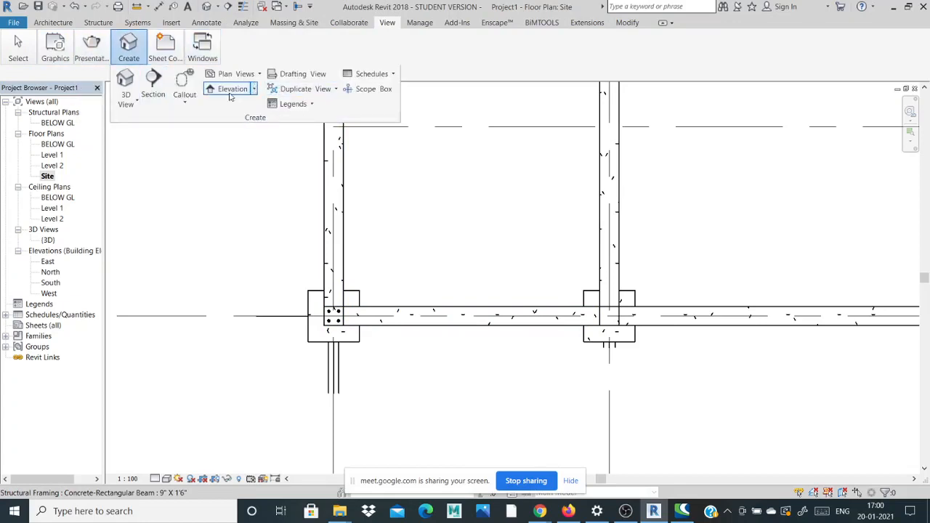
{"action": "left_click", "coordinate": [153, 83]}
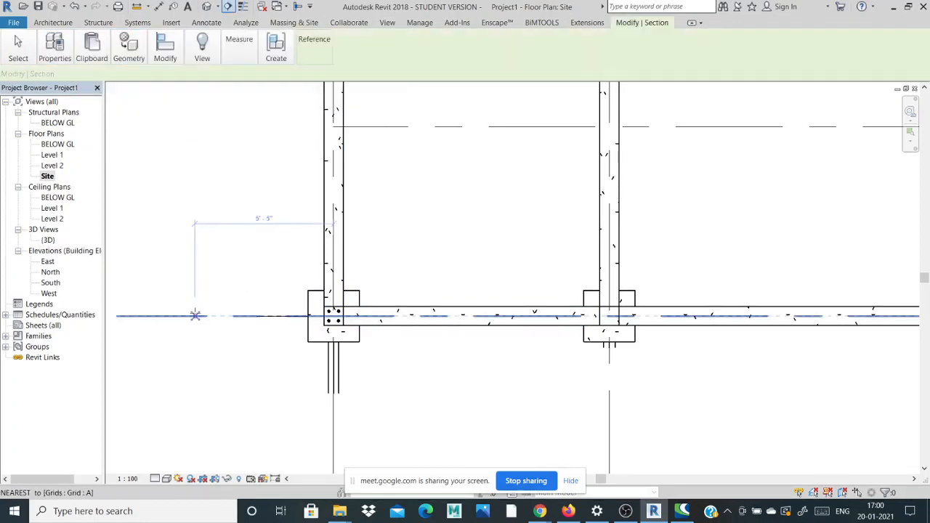
{"action": "left_click", "coordinate": [195, 315]}
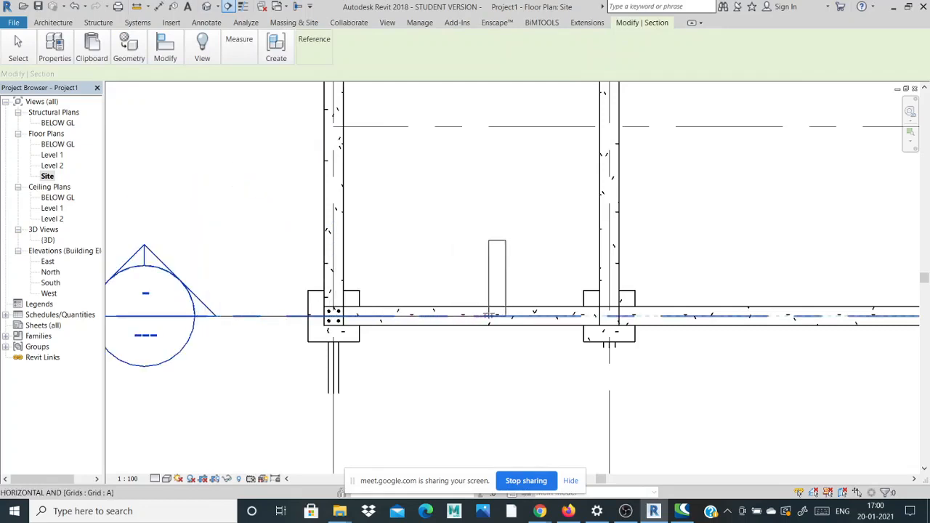
{"action": "left_click", "coordinate": [488, 316]}
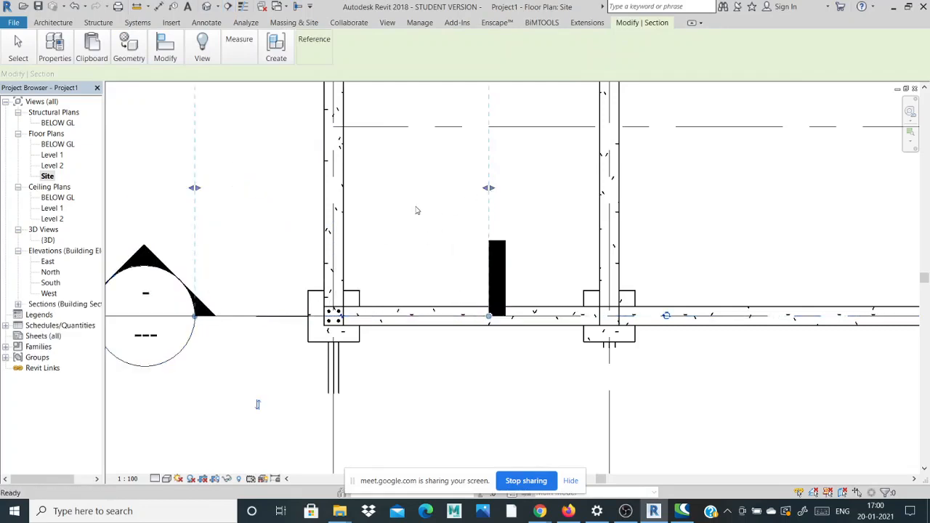
{"action": "left_click", "coordinate": [257, 404]}
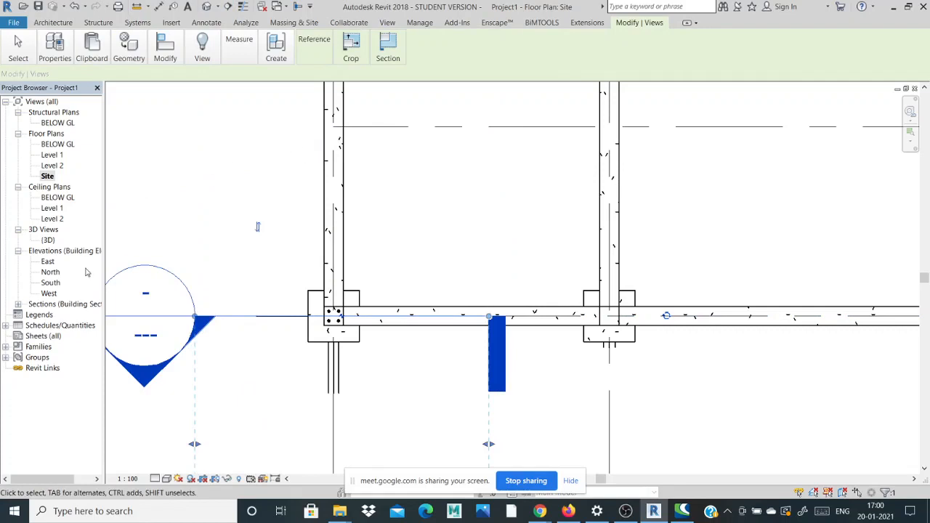
- Open the new section view and examine the bar layers in the footing and the stirrups in the column
{"action": "left_click", "coordinate": [18, 304]}
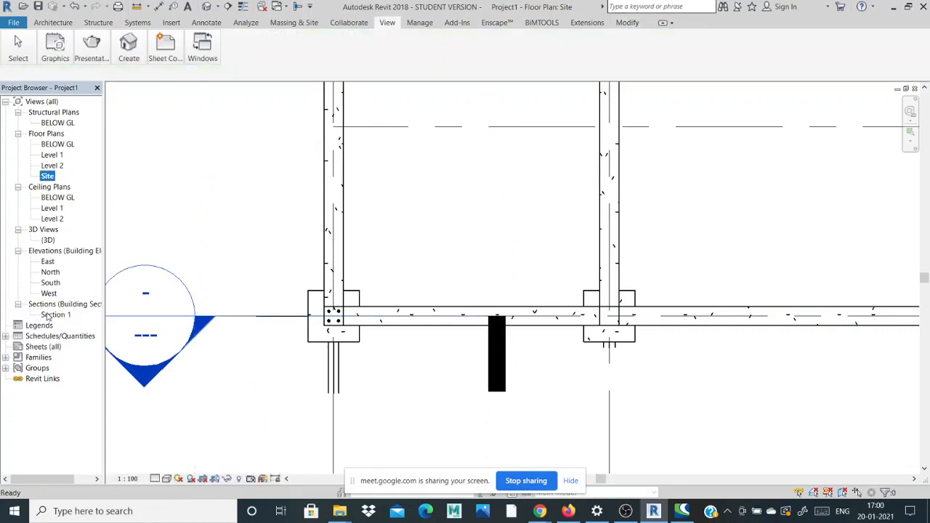
{"action": "double_click", "coordinate": [54, 314]}
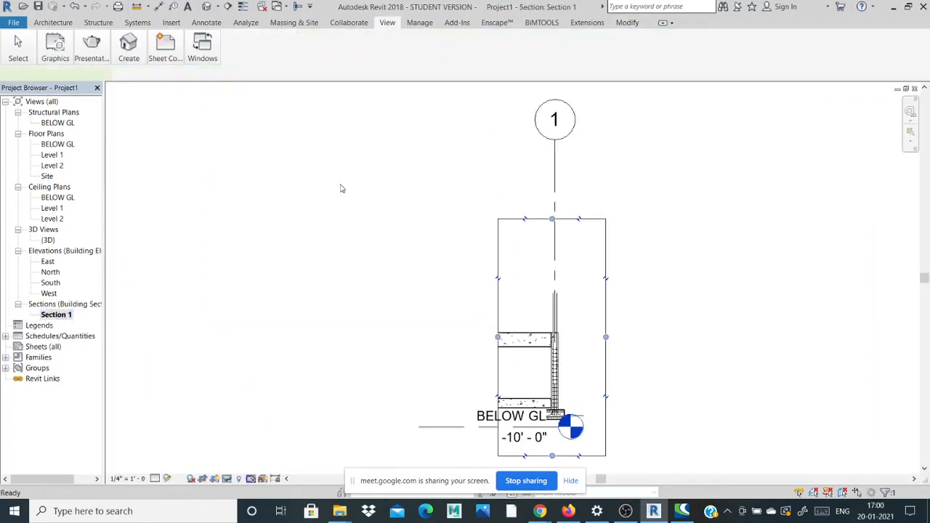
{"action": "scroll", "coordinate": [342, 188], "scroll_direction": "down", "scroll_amount": 1}
{"action": "scroll", "coordinate": [482, 384], "scroll_direction": "up", "scroll_amount": 4}
{"action": "left_click", "coordinate": [714, 306]}
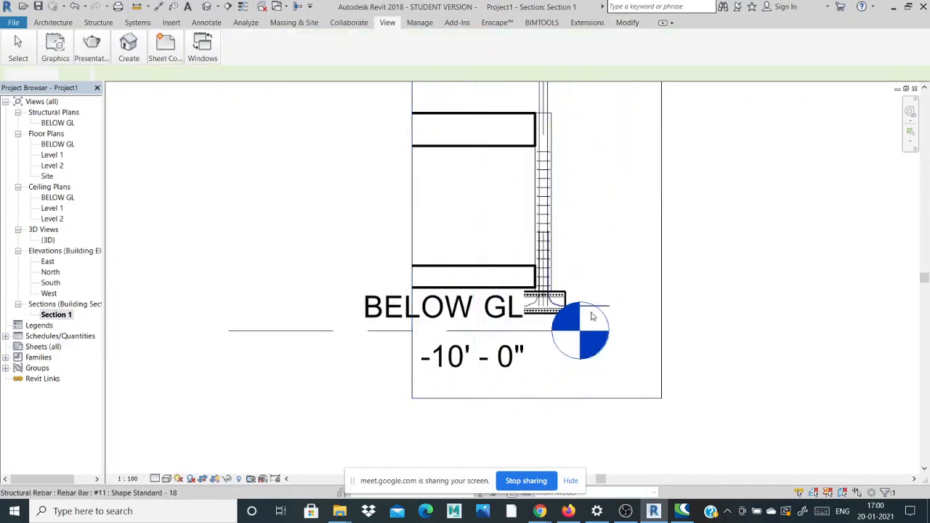
{"action": "scroll", "coordinate": [538, 299], "scroll_direction": "up", "scroll_amount": 5}
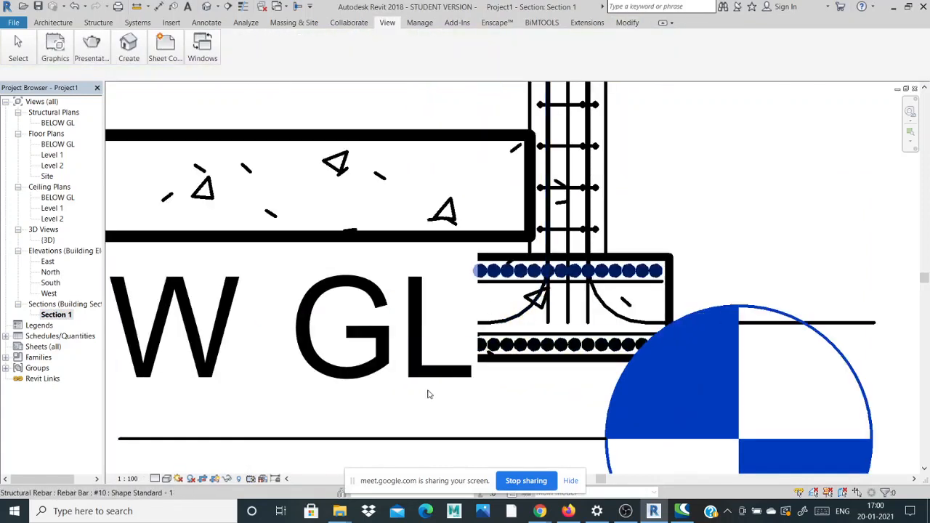
{"action": "scroll", "coordinate": [427, 395], "scroll_direction": "down", "scroll_amount": 4}
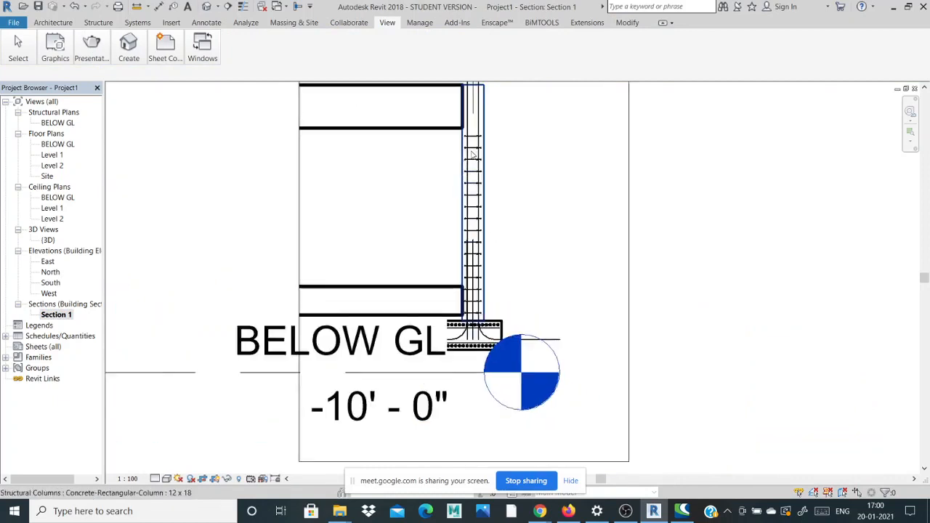
{"action": "scroll", "coordinate": [472, 154], "scroll_direction": "up", "scroll_amount": 1}
{"action": "scroll", "coordinate": [515, 184], "scroll_direction": "down", "scroll_amount": 2}
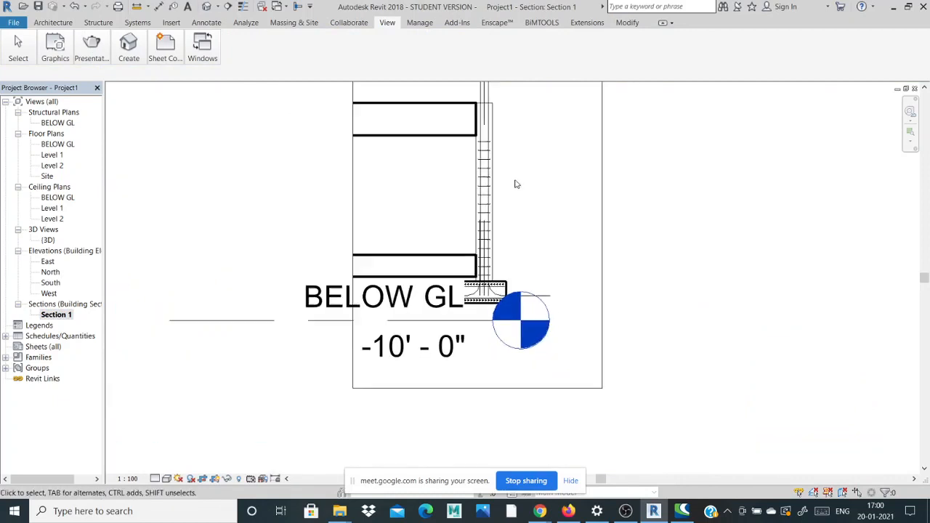
- Examine the full column in section and how the footing dowels lap with its vertical bars
{"action": "mouse_move", "coordinate": [648, 224]}
{"action": "middle_mouse_down"}
{"action": "mouse_move", "coordinate": [673, 292]}
{"action": "mouse_move", "coordinate": [693, 287]}
{"action": "middle_mouse_up"}
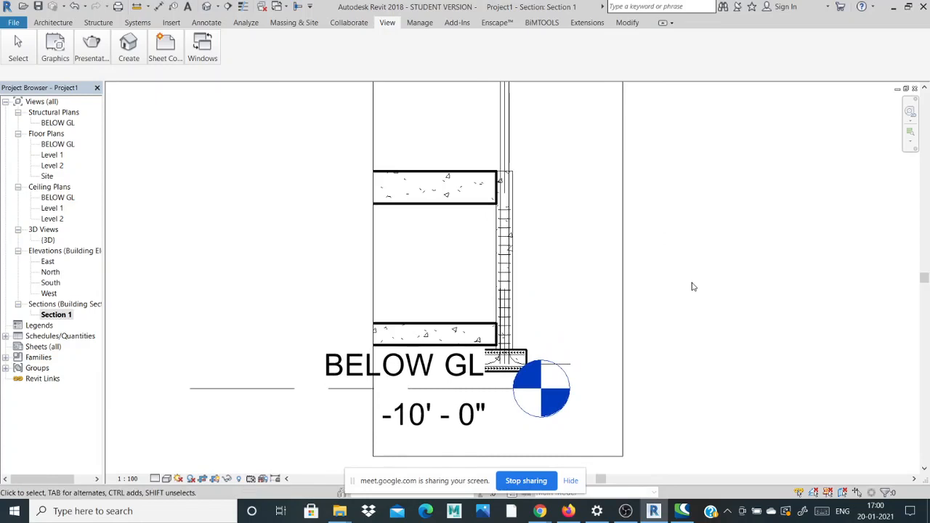
{"action": "scroll", "coordinate": [710, 287], "scroll_direction": "down", "scroll_amount": 2}
{"action": "scroll", "coordinate": [703, 275], "scroll_direction": "up", "scroll_amount": 1}
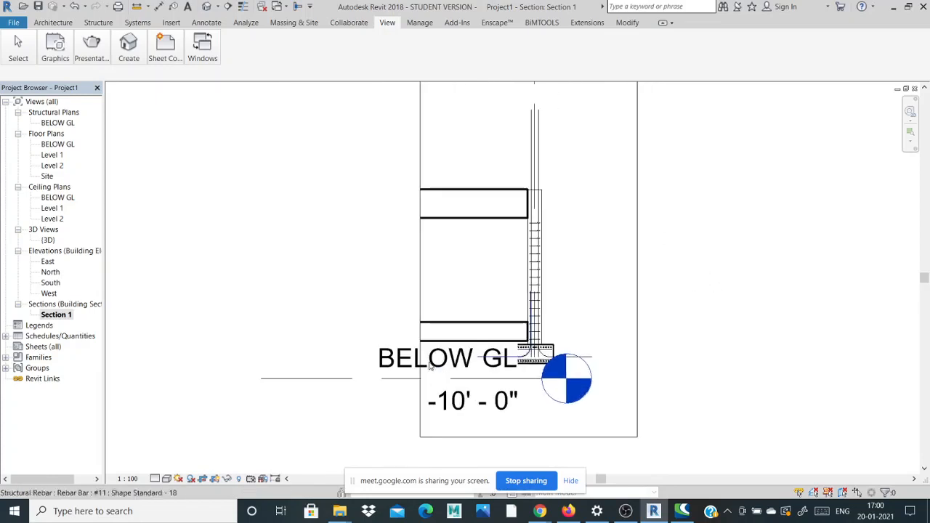
{"action": "scroll", "coordinate": [427, 363], "scroll_direction": "up", "scroll_amount": 2}
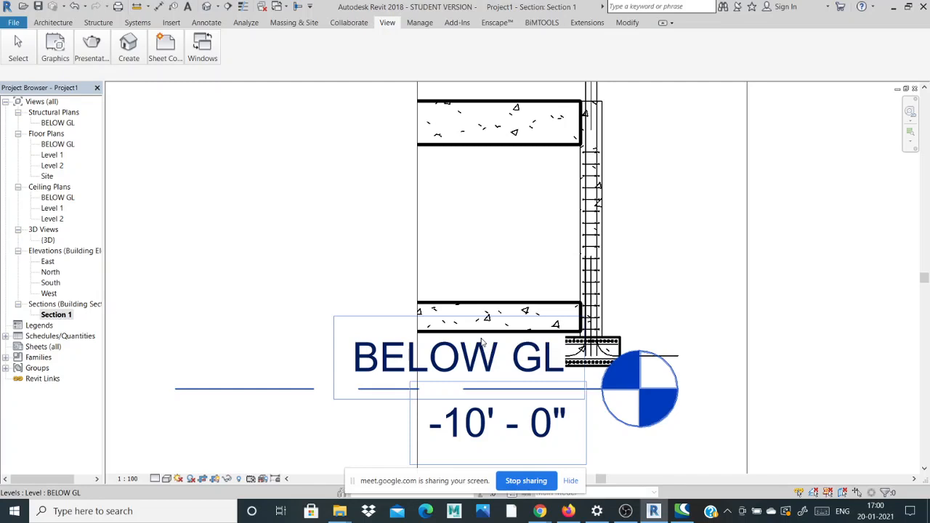
{"action": "key", "text": "Escape"}
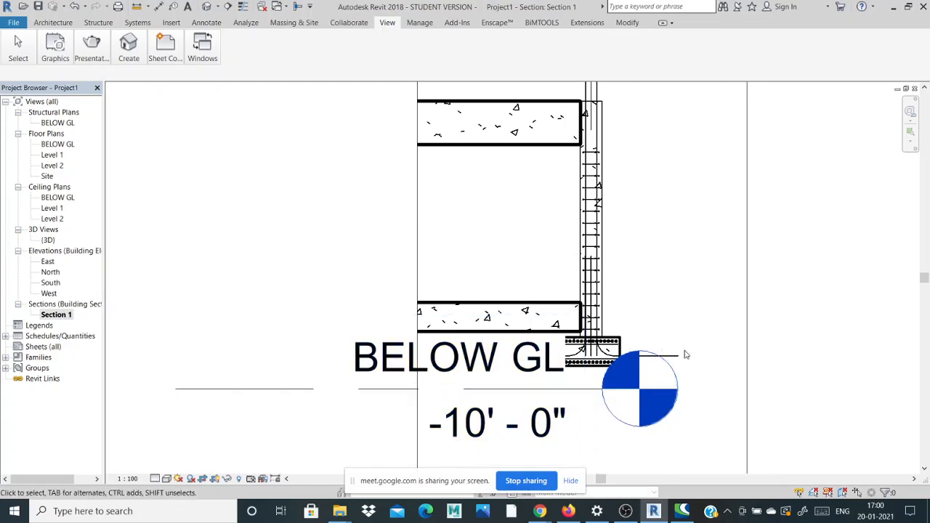
{"action": "scroll", "coordinate": [683, 348], "scroll_direction": "up", "scroll_amount": 2}
{"action": "scroll", "coordinate": [683, 348], "scroll_direction": "up", "scroll_amount": 1}
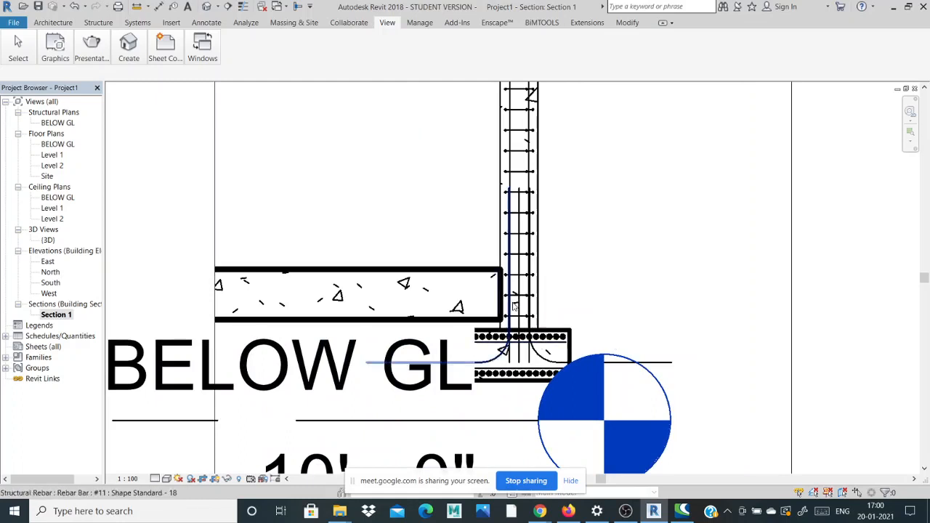
{"action": "scroll", "coordinate": [414, 280], "scroll_direction": "down", "scroll_amount": 2}
{"action": "scroll", "coordinate": [434, 254], "scroll_direction": "up", "scroll_amount": 2}
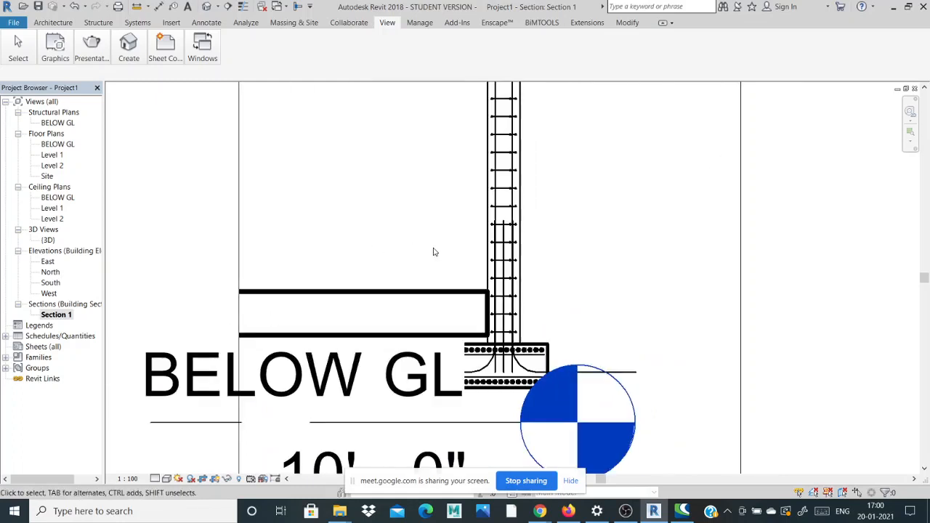
{"action": "scroll", "coordinate": [473, 255], "scroll_direction": "down", "scroll_amount": 3}
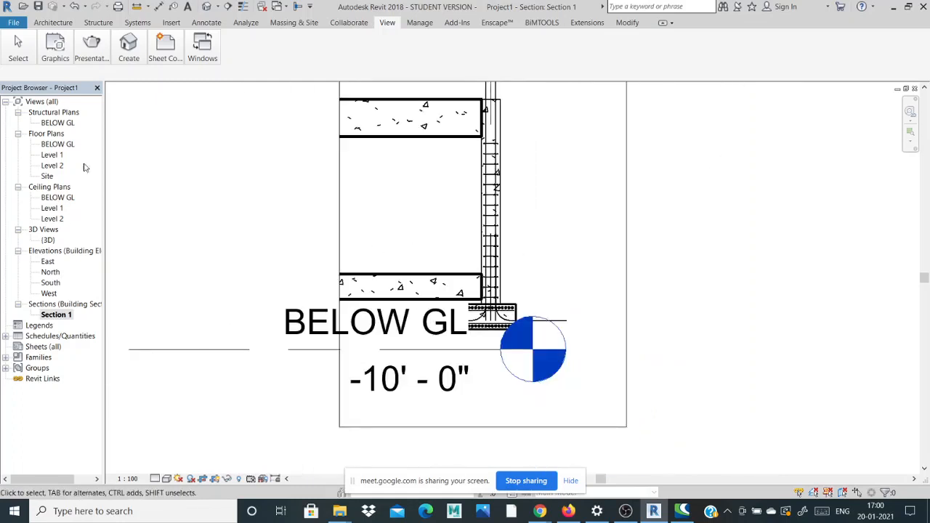
{"action": "left_click", "coordinate": [587, 22]}
{"action": "left_click", "coordinate": [93, 51]}
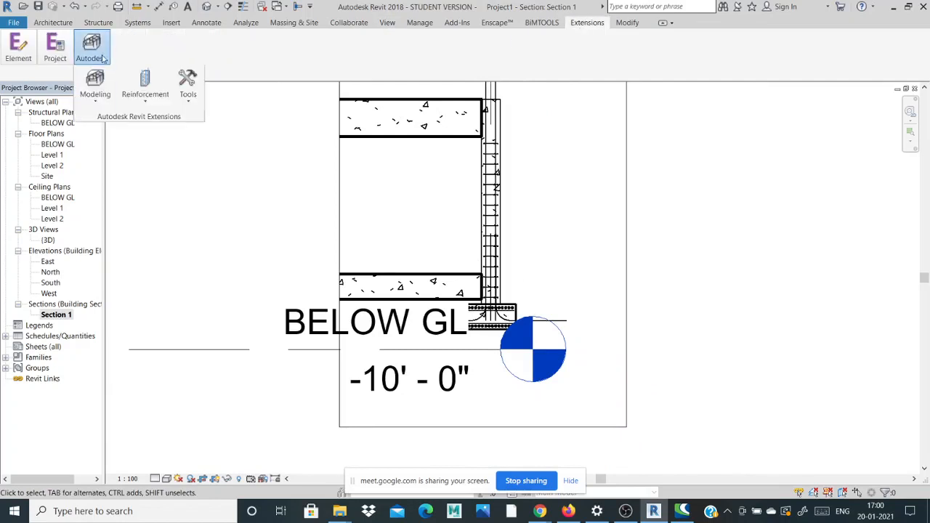
{"action": "left_click", "coordinate": [145, 86]}
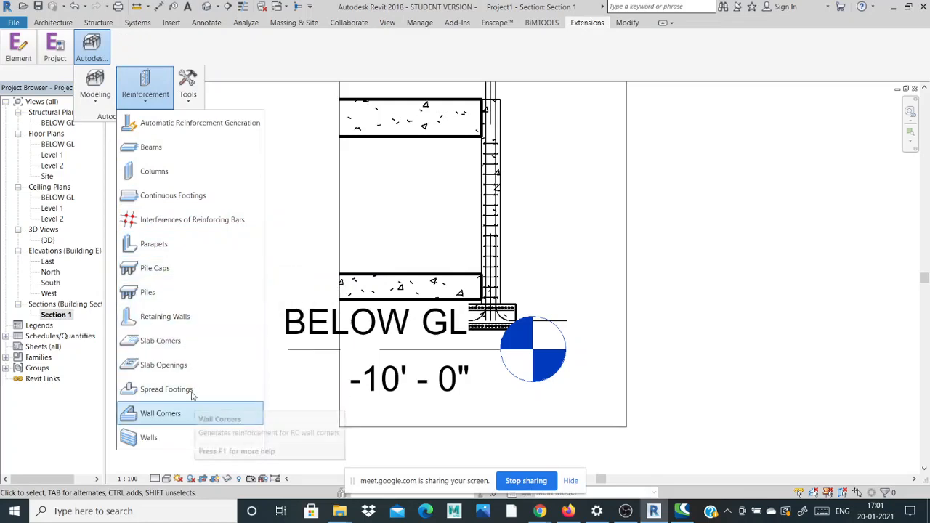
{"action": "left_click", "coordinate": [297, 106]}
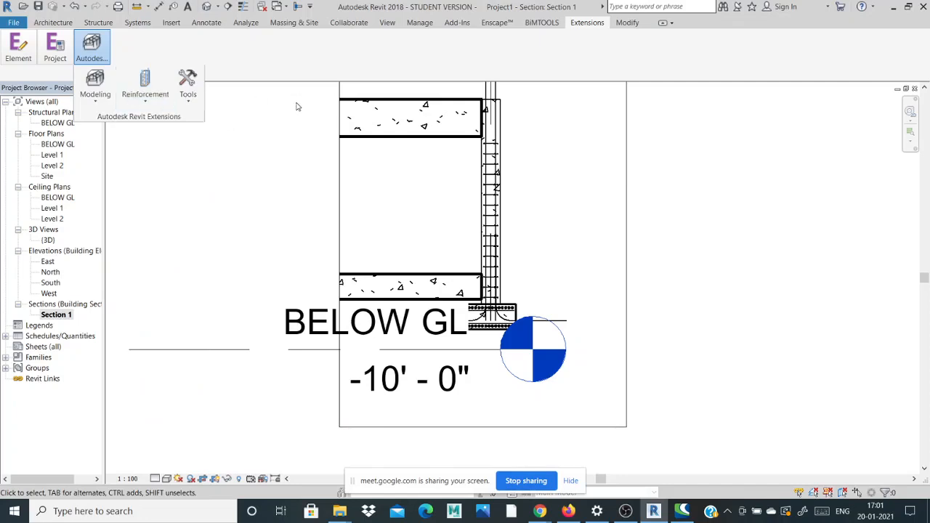
- Open the default 3D view and examine the beams, columns and footings around the reinforced corner
{"action": "left_click", "coordinate": [385, 23]}
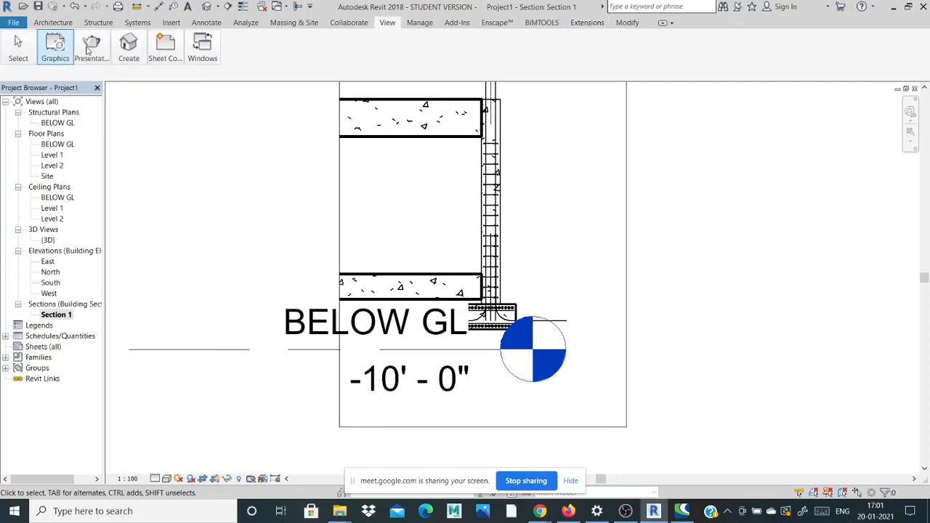
{"action": "mouse_move", "coordinate": [125, 45]}
{"action": "left_click", "coordinate": [125, 91]}
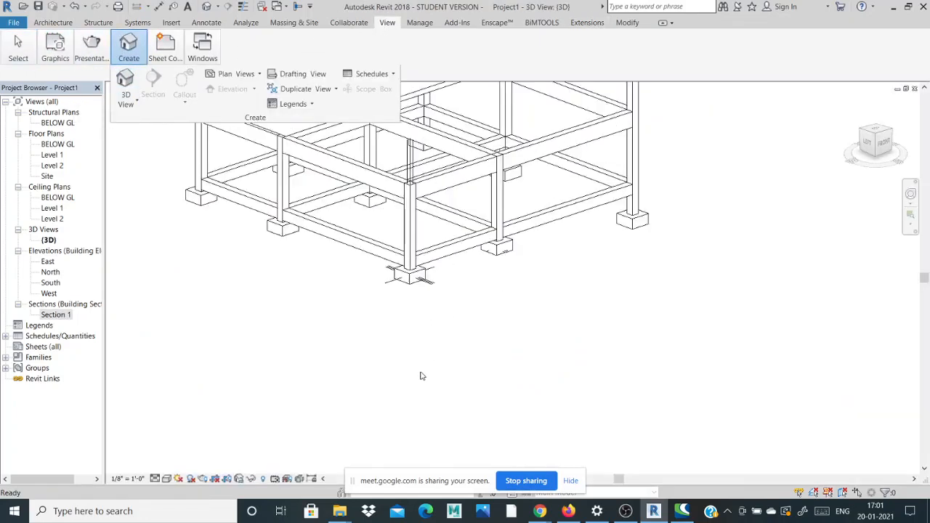
{"action": "scroll", "coordinate": [504, 244], "scroll_direction": "up", "scroll_amount": 5}
{"action": "scroll", "coordinate": [503, 244], "scroll_direction": "down", "scroll_amount": 3}
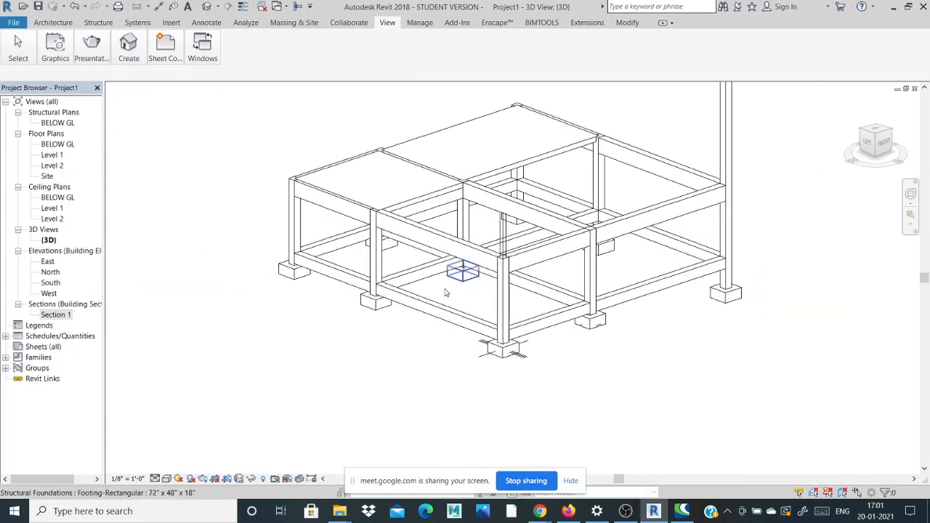
{"action": "scroll", "coordinate": [587, 290], "scroll_direction": "up", "scroll_amount": 2}
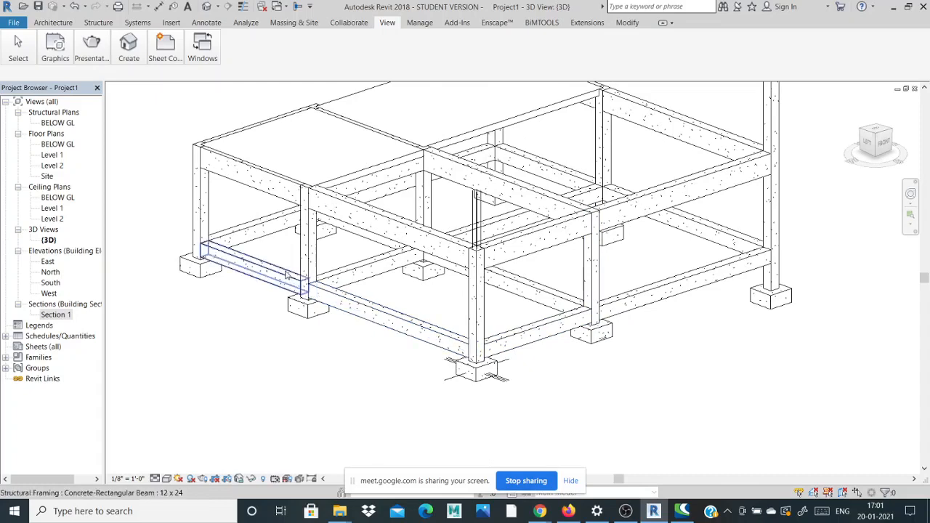
{"action": "scroll", "coordinate": [287, 275], "scroll_direction": "up", "scroll_amount": 2}
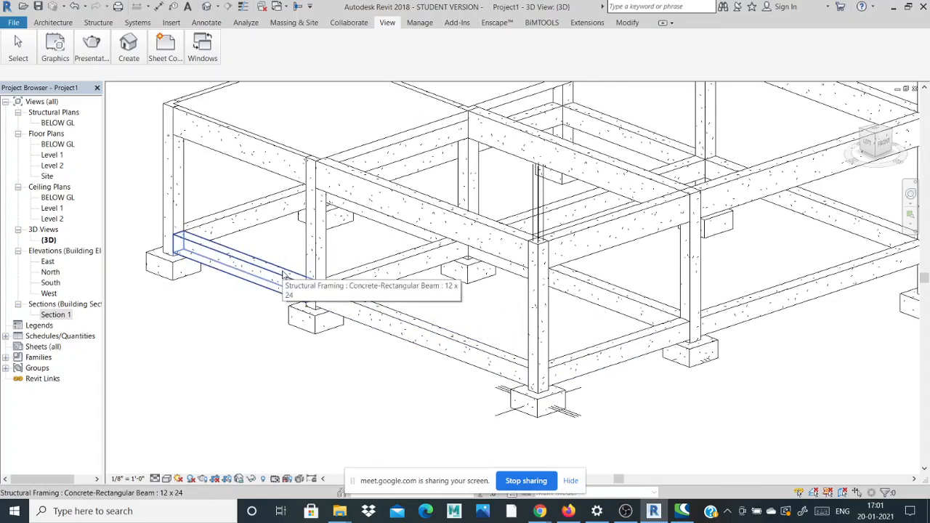
- Select in turn the plinth beam, the neighbouring footing and the column above it, and clear the selection
{"action": "left_click", "coordinate": [283, 277]}
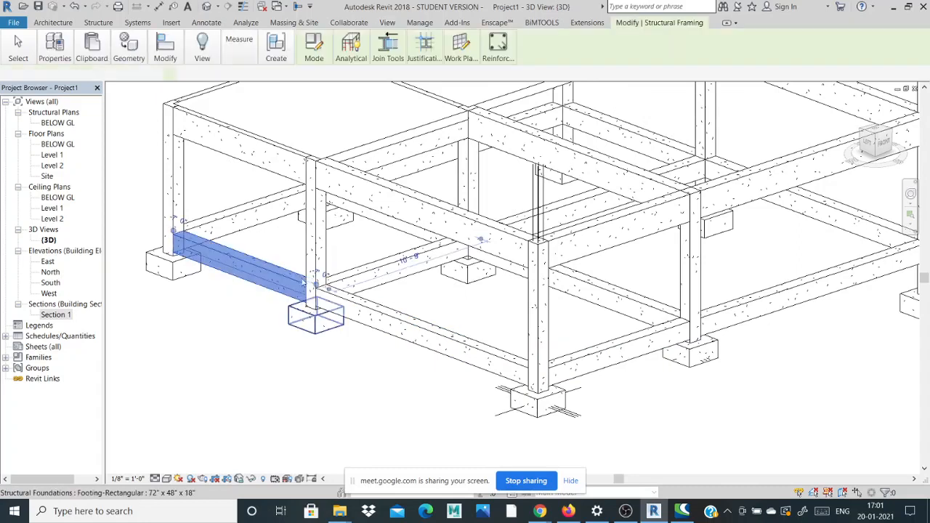
{"action": "left_click", "coordinate": [314, 317]}
{"action": "left_click", "coordinate": [311, 263]}
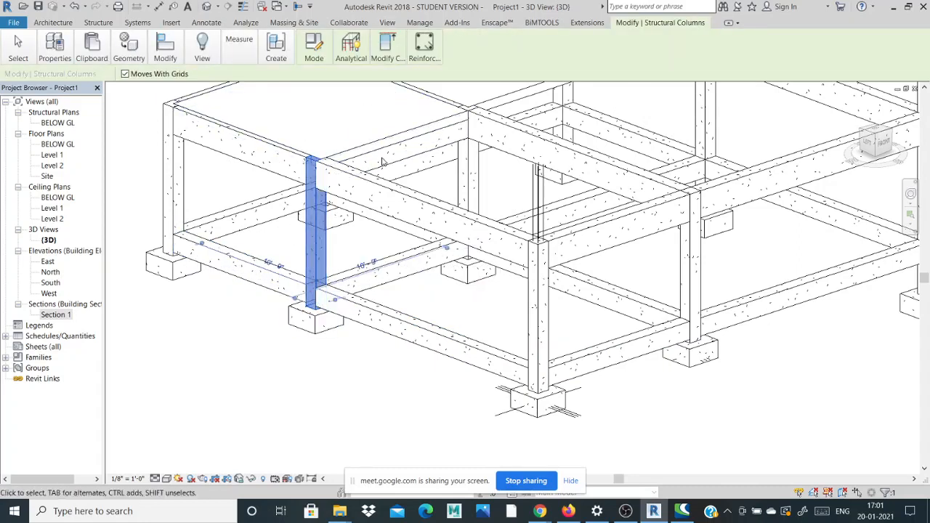
{"action": "key", "text": "Escape"}
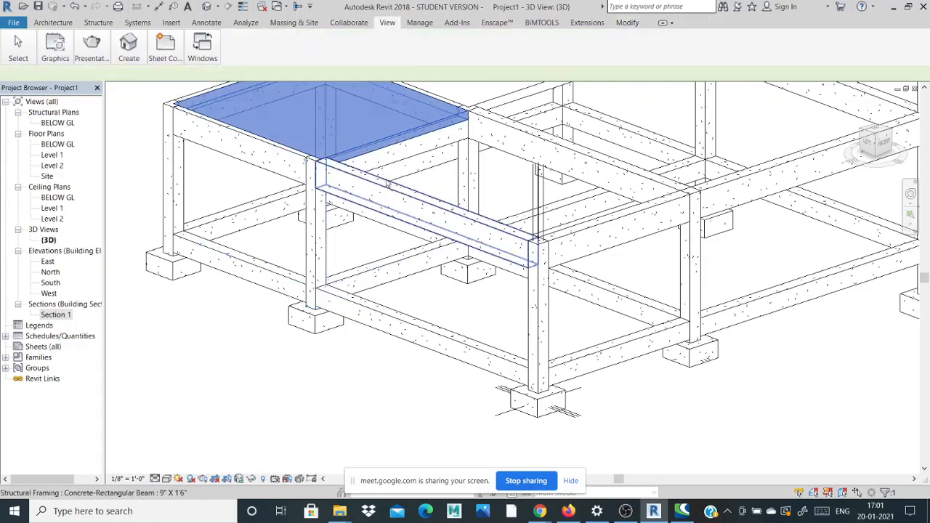
- Select the 9" x 1'6" upper beam ending at the reinforced corner column and examine the available Revit Extensions reinforcement types
{"action": "left_click", "coordinate": [396, 200]}
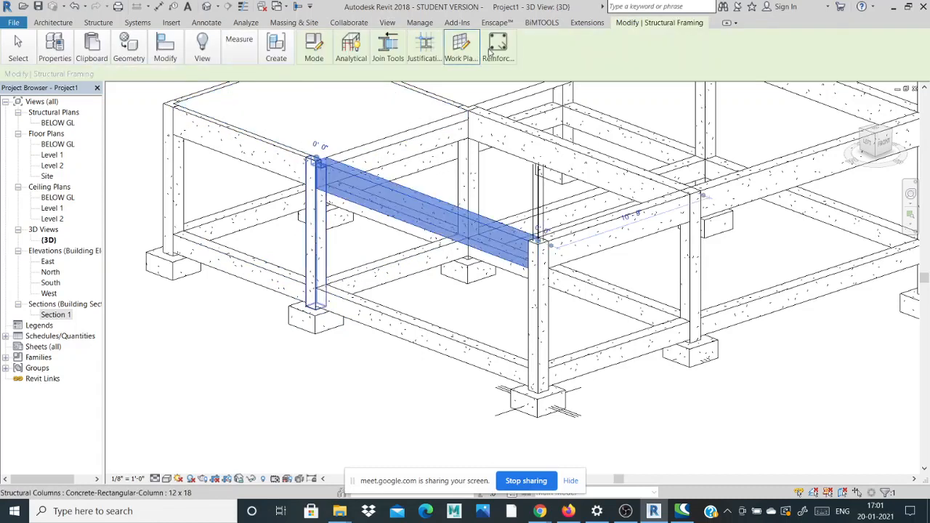
{"action": "mouse_move", "coordinate": [486, 52]}
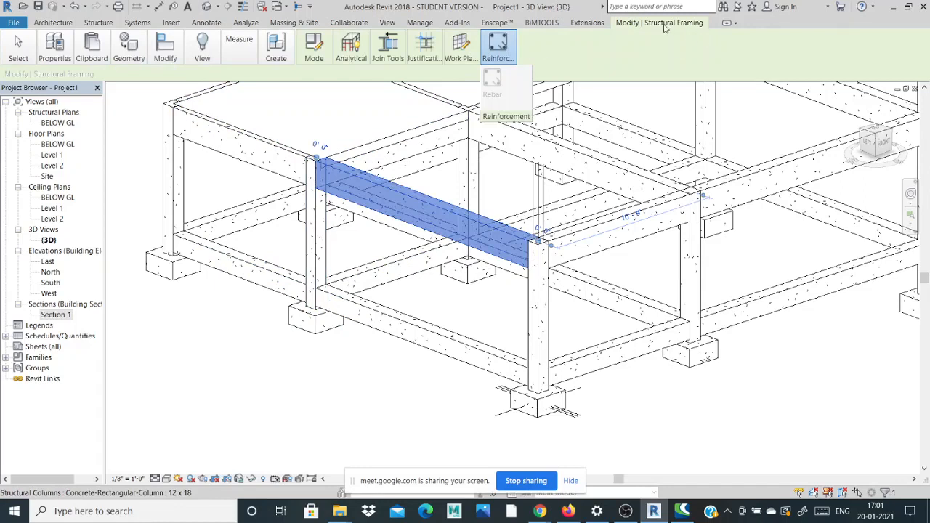
{"action": "left_click", "coordinate": [590, 23]}
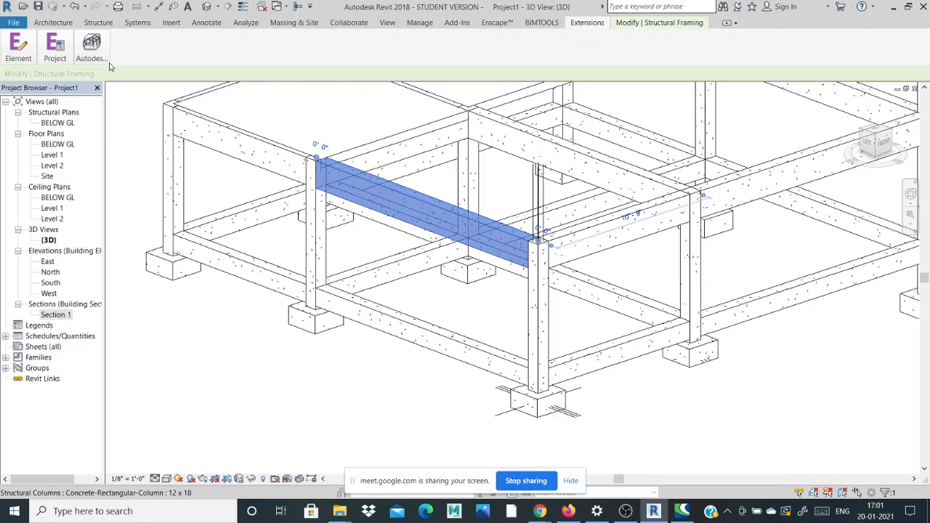
{"action": "mouse_move", "coordinate": [109, 66]}
{"action": "left_click", "coordinate": [144, 96]}
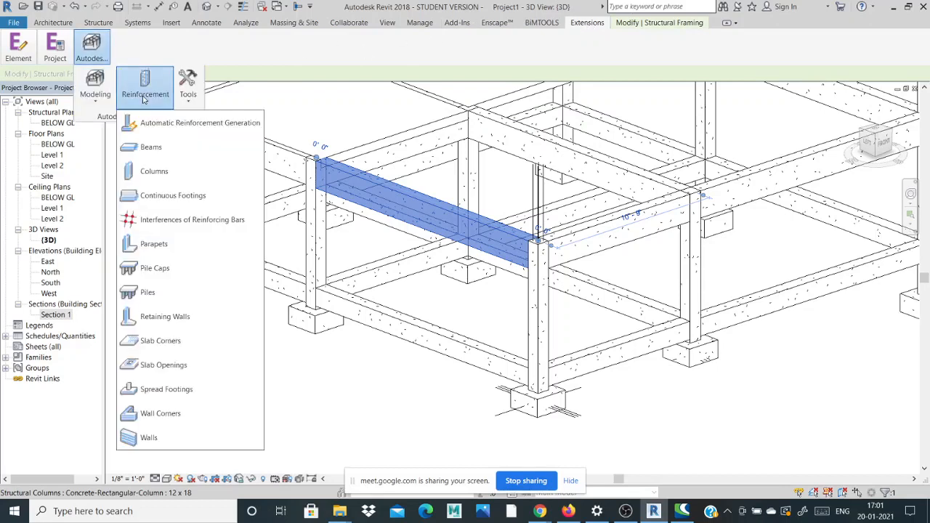
{"action": "left_click", "coordinate": [313, 411]}
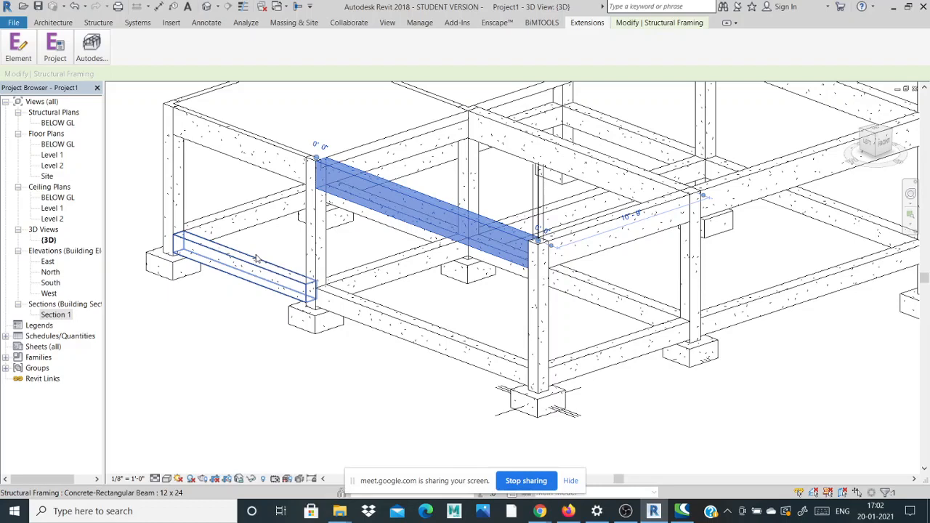
- Switch to the Google Meet window to check the meeting chat, and return to the Revit model
{"action": "left_click", "coordinate": [893, 7]}
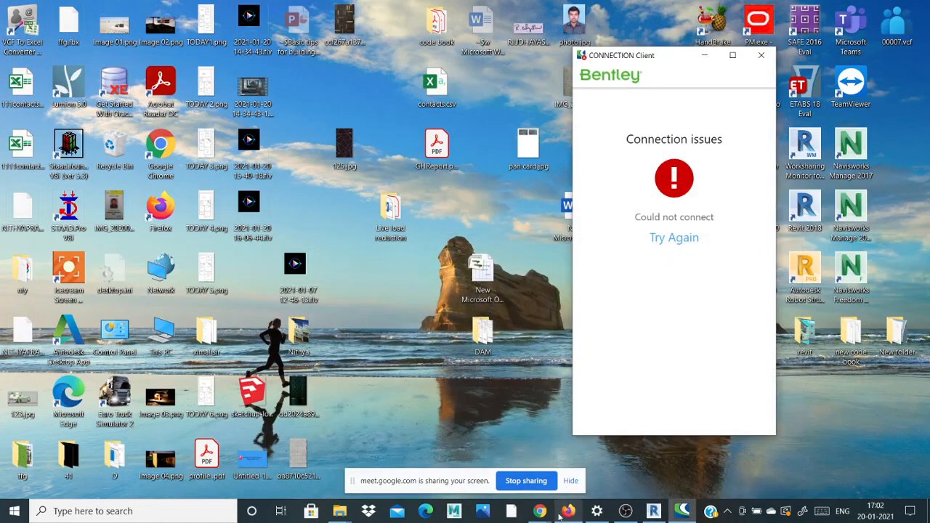
{"action": "mouse_move", "coordinate": [540, 510]}
{"action": "left_click", "coordinate": [539, 451]}
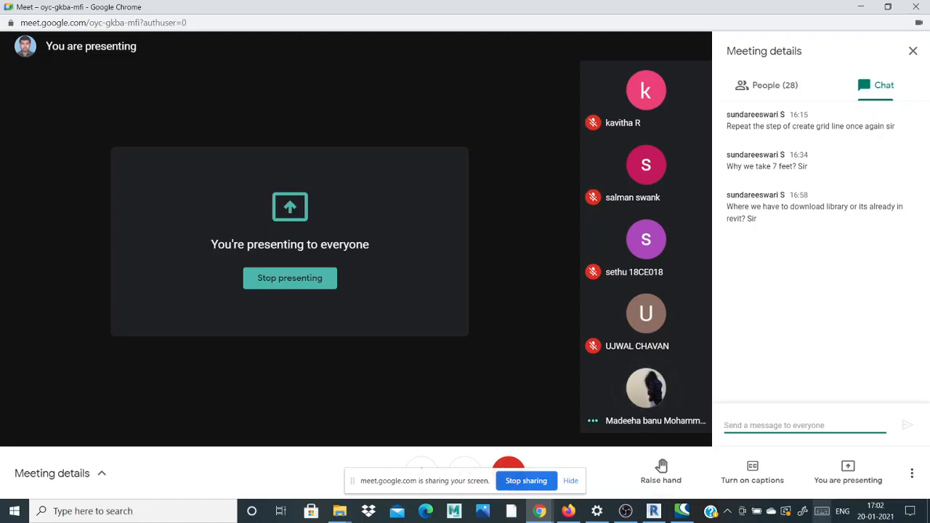
{"action": "left_click", "coordinate": [654, 513]}
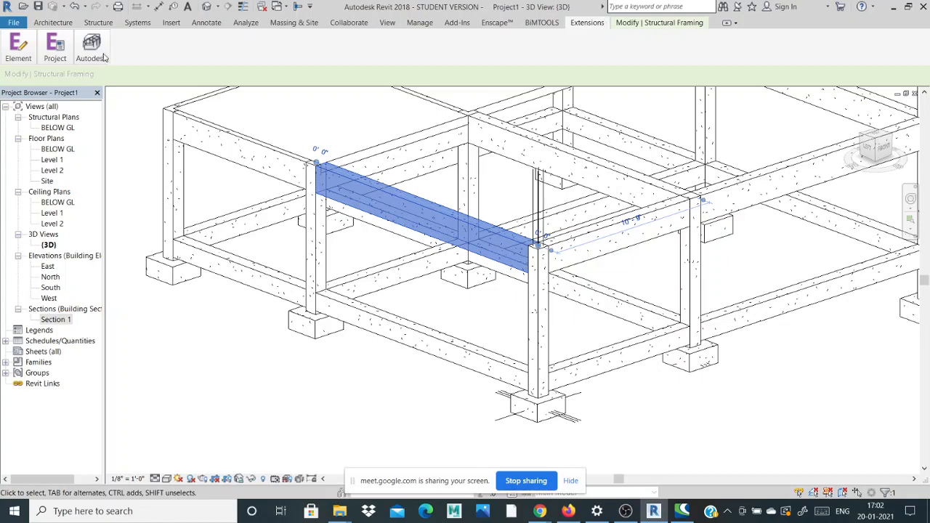
- Try to apply the Columns reinforcement extension to the selected upper beam
{"action": "mouse_move", "coordinate": [101, 56]}
{"action": "left_click", "coordinate": [143, 106]}
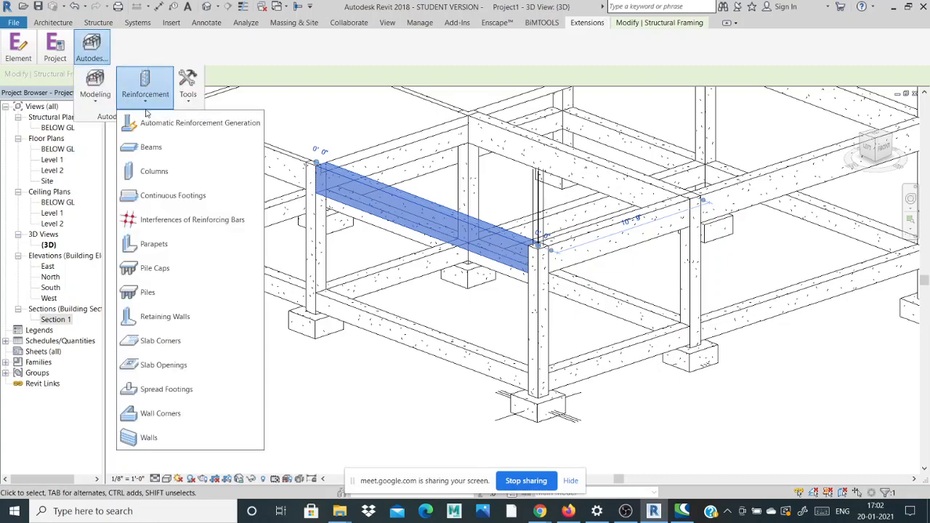
{"action": "left_click", "coordinate": [169, 193]}
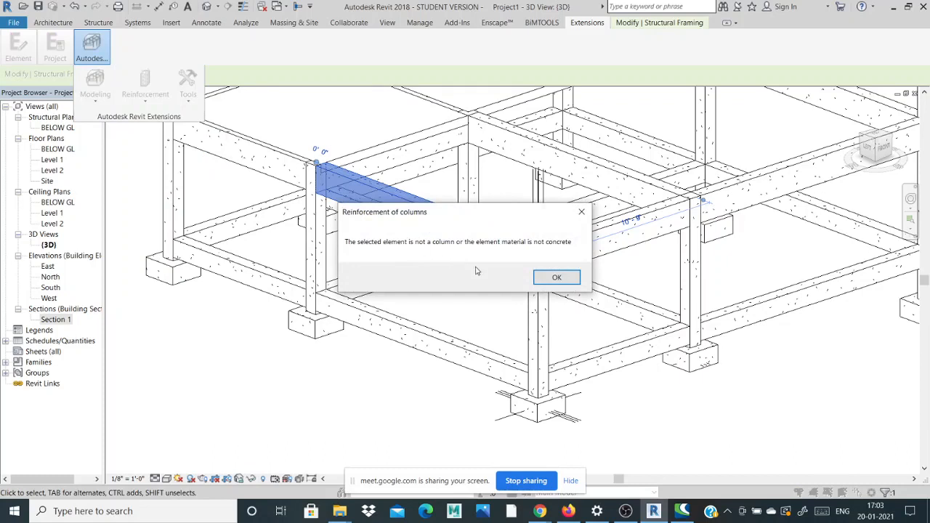
{"action": "left_click", "coordinate": [554, 277]}
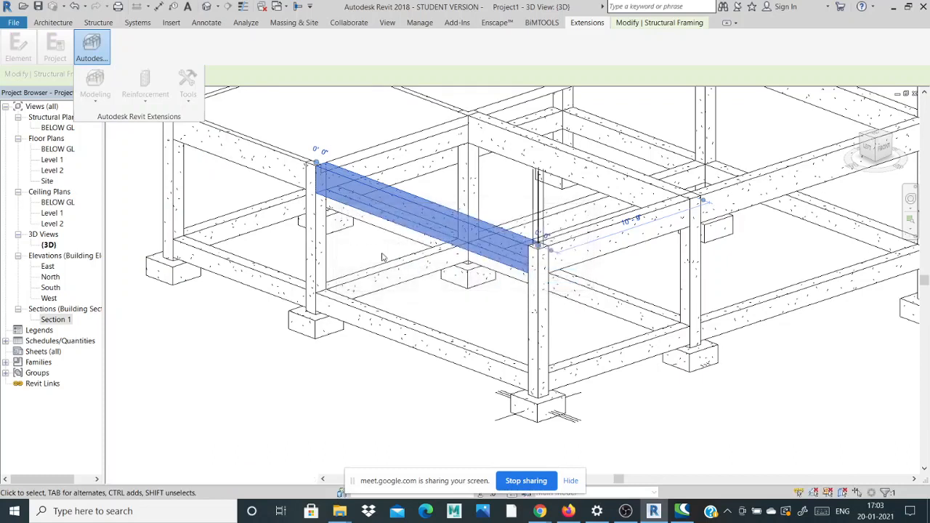
{"action": "left_click", "coordinate": [318, 251]}
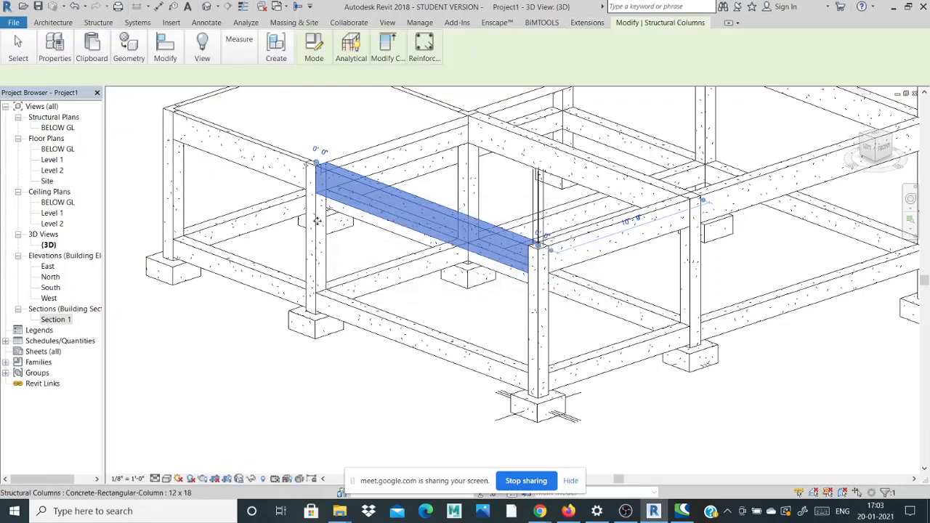
{"action": "left_click", "coordinate": [583, 25]}
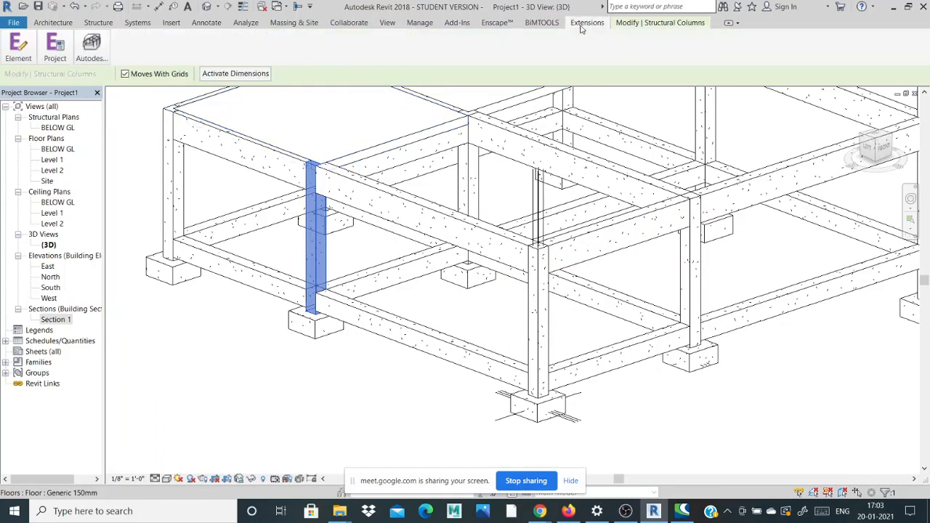
{"action": "left_click", "coordinate": [93, 49]}
{"action": "left_click", "coordinate": [241, 317]}
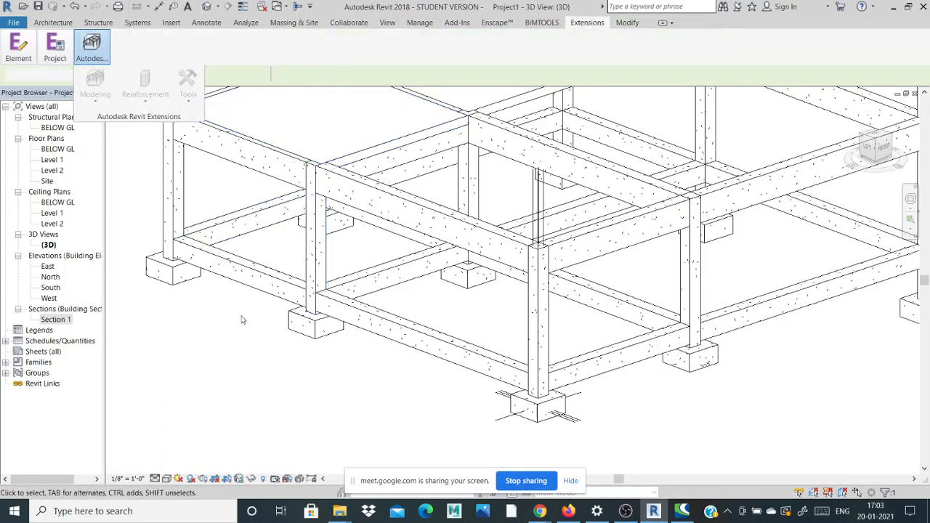
{"action": "left_click", "coordinate": [633, 25]}
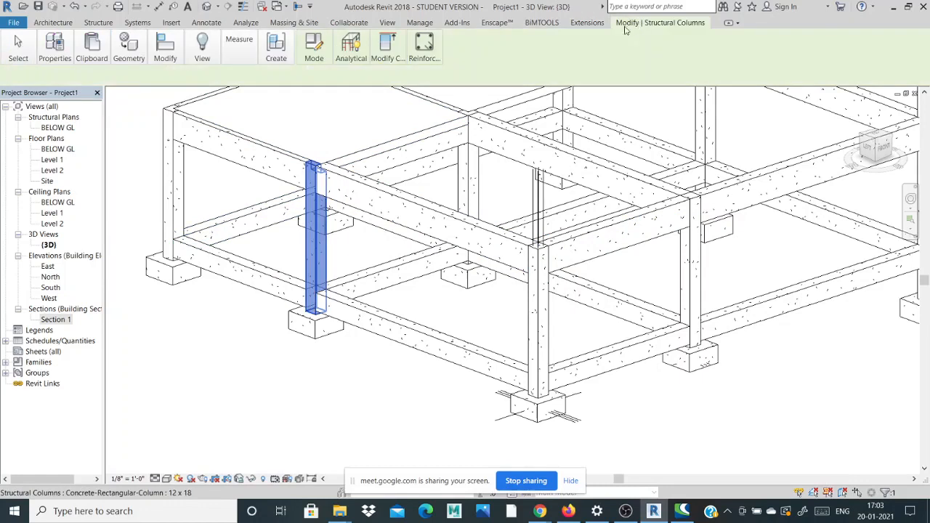
{"action": "left_click", "coordinate": [589, 24]}
{"action": "left_click", "coordinate": [93, 61]}
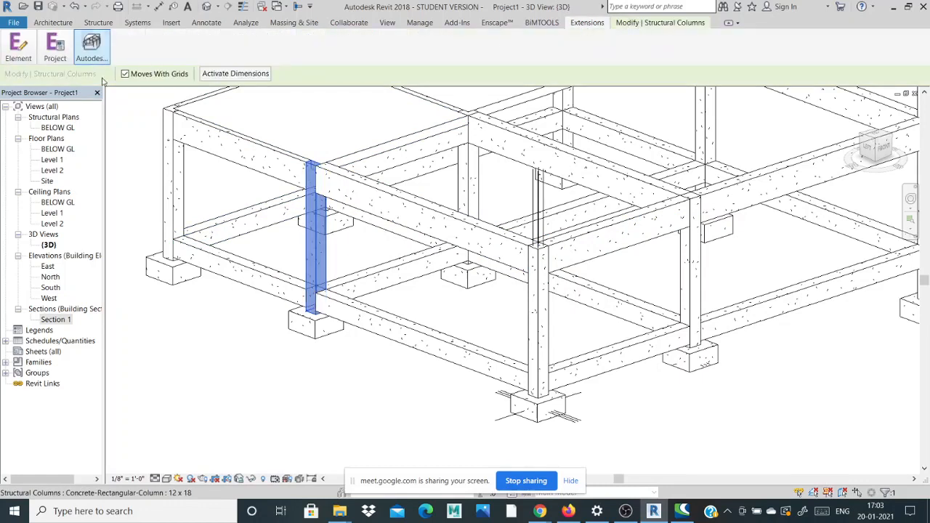
{"action": "left_click", "coordinate": [180, 332]}
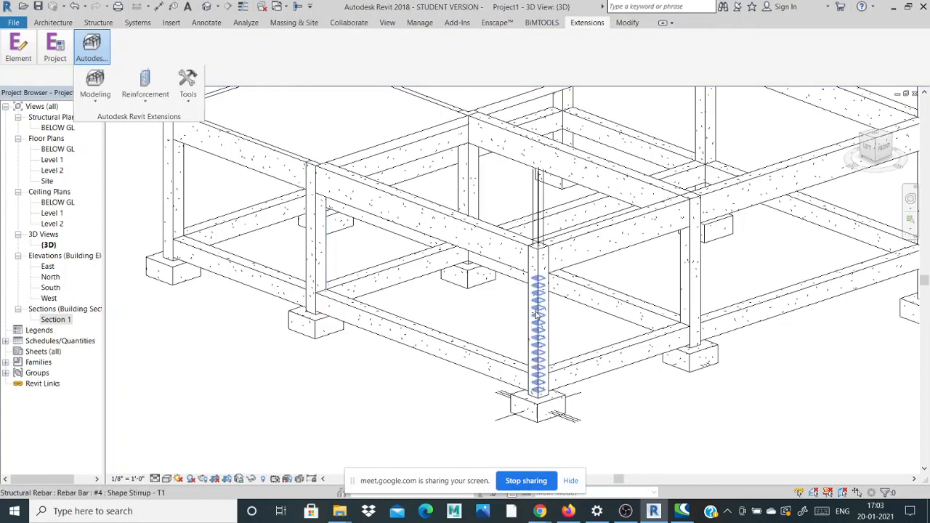
- Open the upper beam's Concrete-Rectangular Beam family for editing and load it back into Project1
{"action": "left_click", "coordinate": [545, 250]}
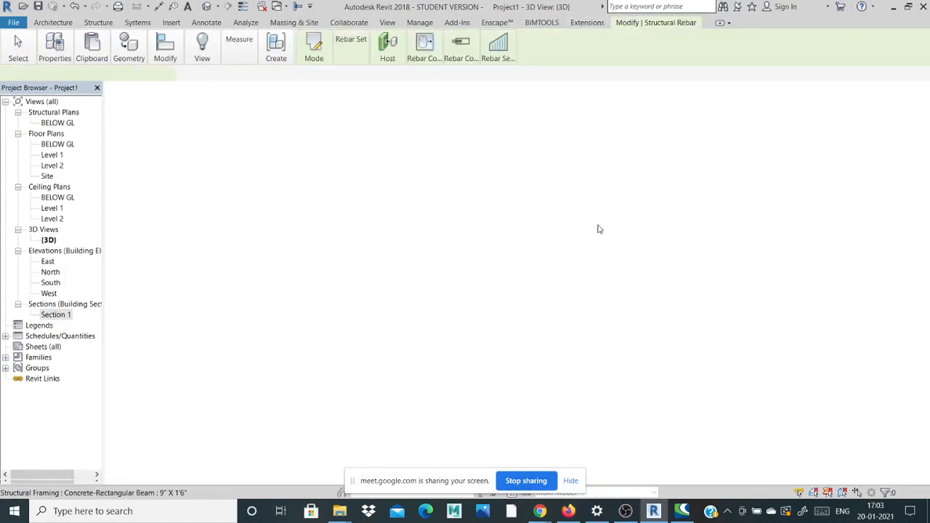
{"action": "left_click", "coordinate": [438, 197]}
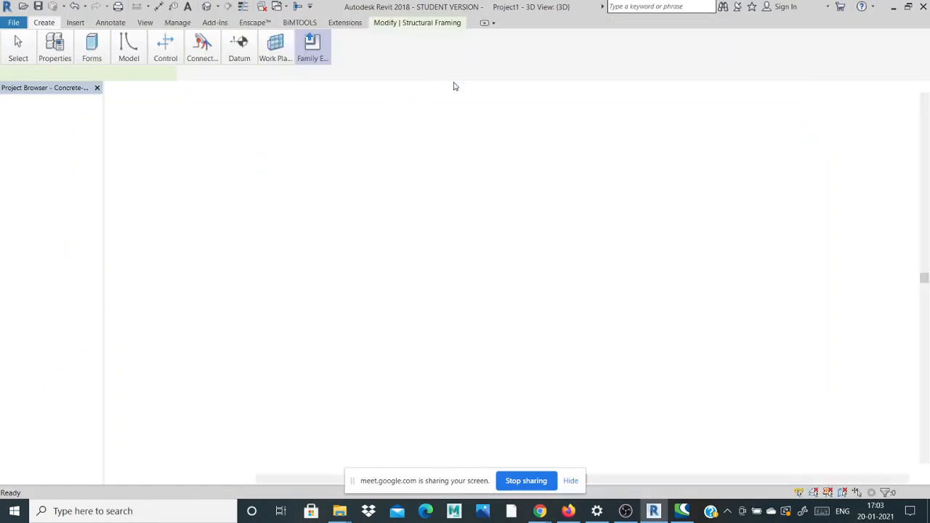
{"action": "left_click", "coordinate": [312, 50]}
{"action": "left_click", "coordinate": [311, 91]}
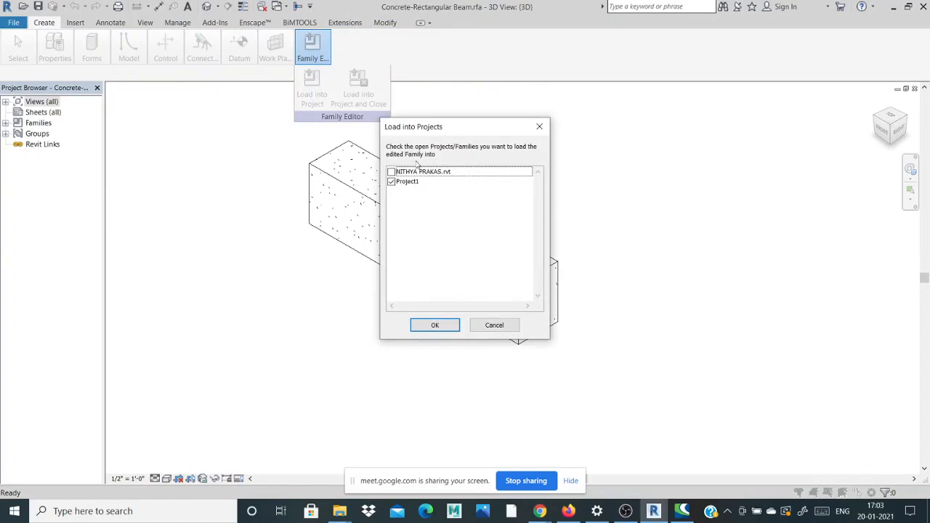
{"action": "left_click", "coordinate": [436, 326]}
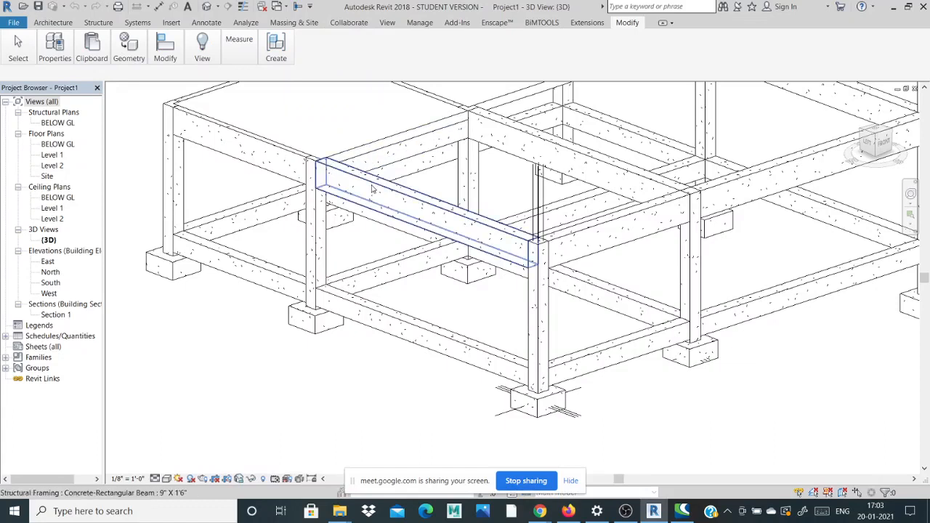
- Select the 9" x 1'6" upper beam next to the reinforced corner column and start the Beams reinforcement extension
{"action": "left_click", "coordinate": [372, 188]}
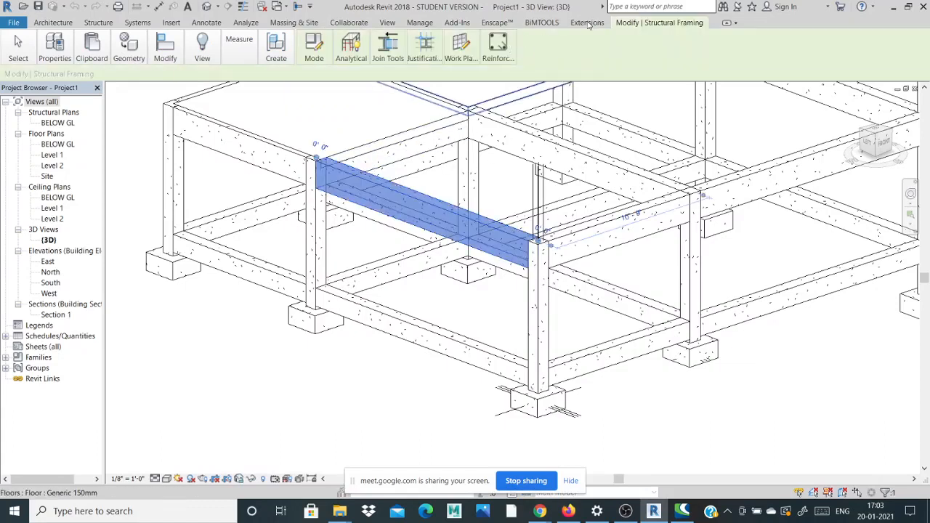
{"action": "left_click", "coordinate": [586, 23]}
{"action": "left_click", "coordinate": [91, 49]}
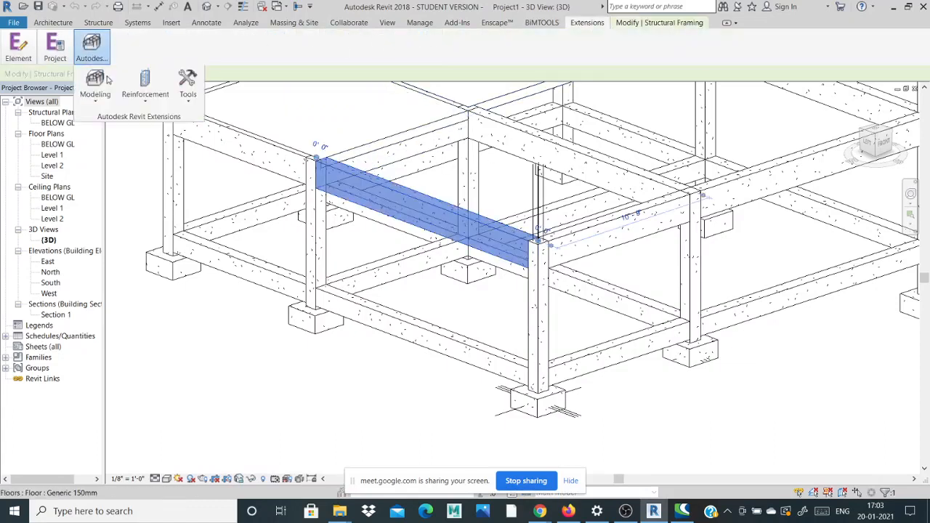
{"action": "left_click", "coordinate": [138, 100]}
{"action": "left_click", "coordinate": [151, 147]}
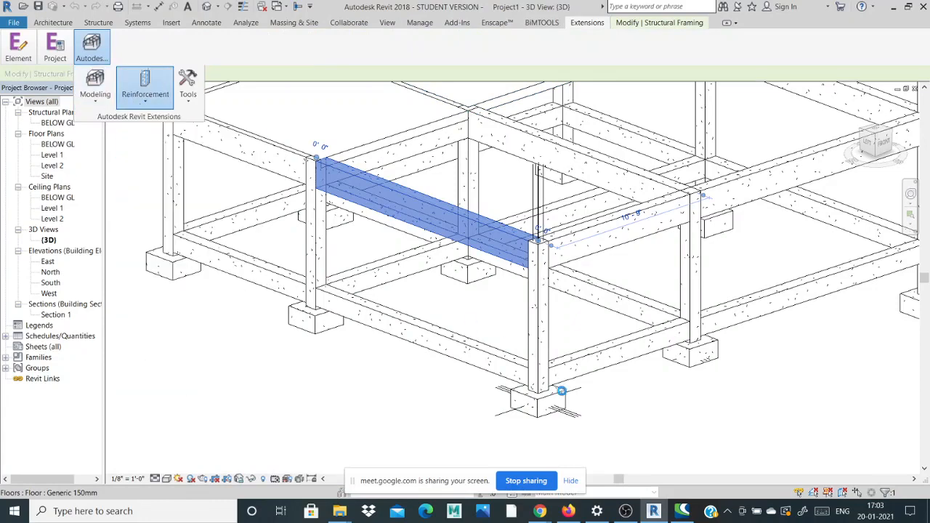
{"action": "left_click", "coordinate": [625, 510]}
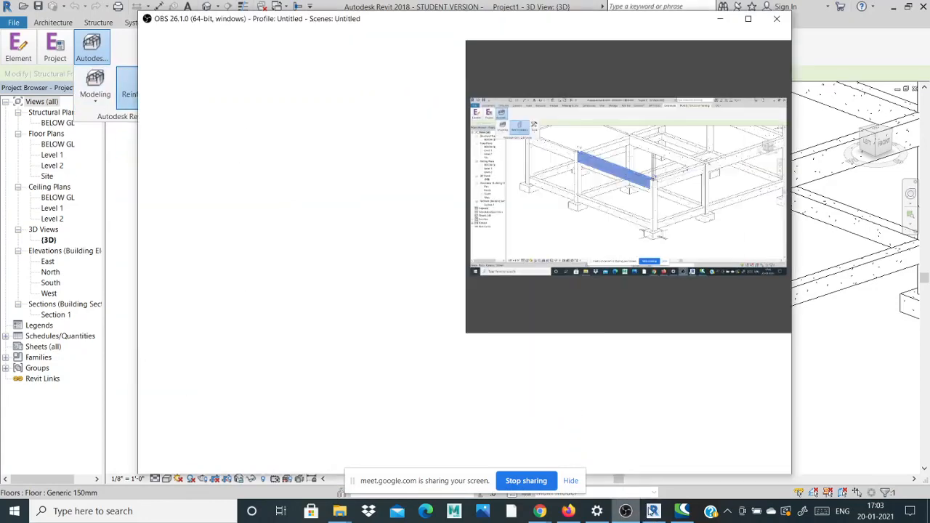